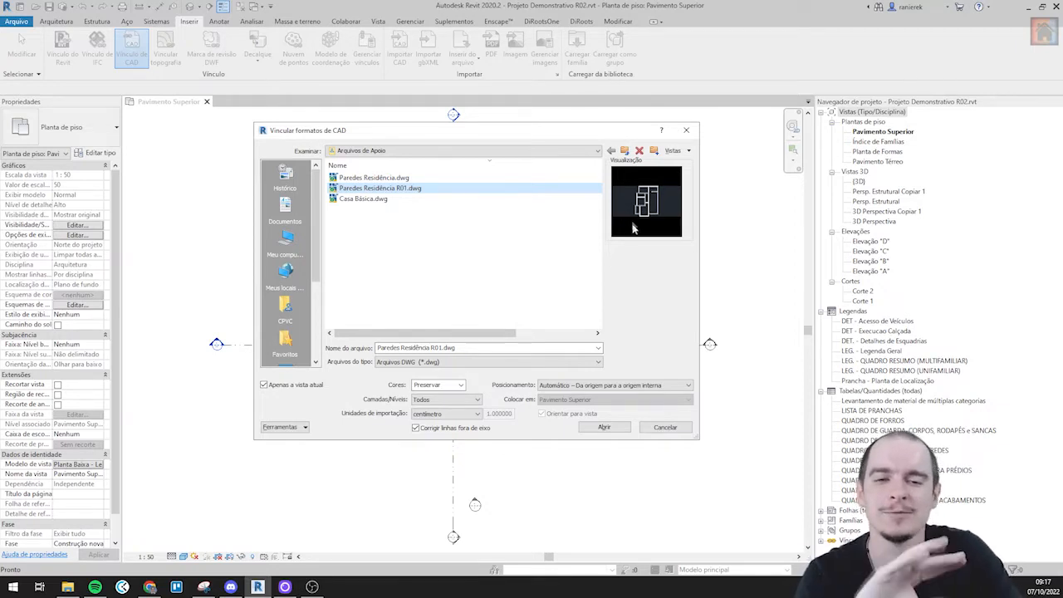
# - Link the CAD file Paredes Residência R01.dwg into the Pavimento Superior plan, for the current view only, in centimetres and origin to internal origin
pyautogui.click(604, 427)
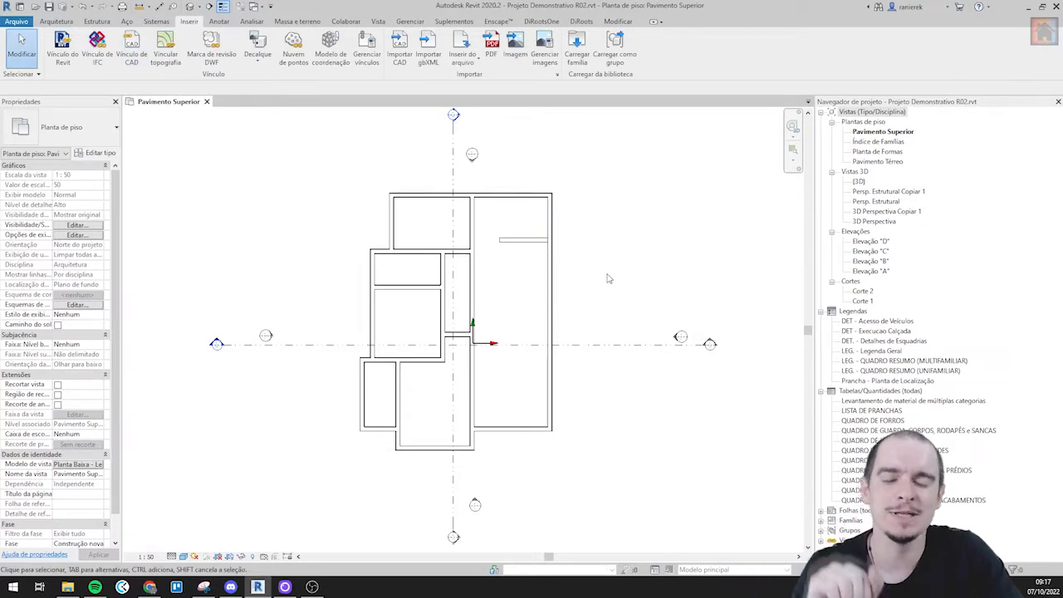
pyautogui.scroll(6, 473, 208)
pyautogui.scroll(-3, 435, 237)
pyautogui.scroll(1, 435, 237)
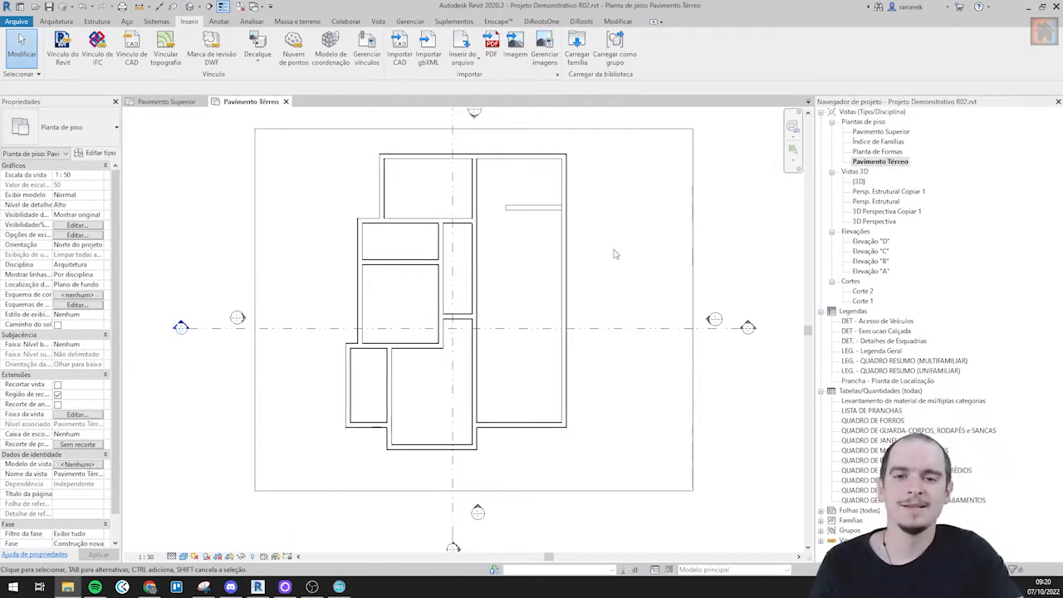
pyautogui.click(562, 290)
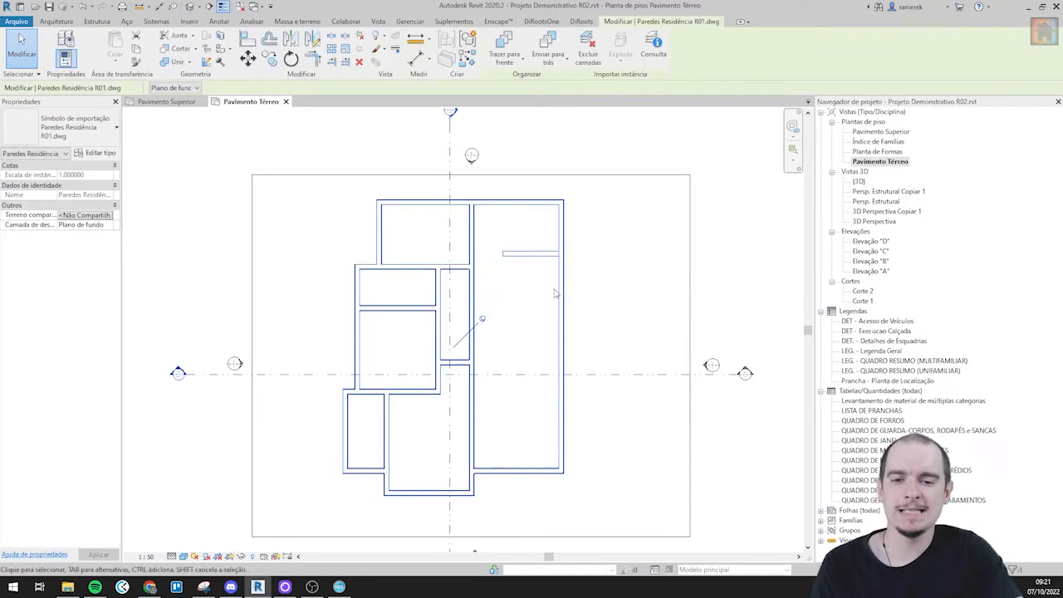
pyautogui.moveTo(593, 251); pyautogui.dragTo(619, 319, button='middle')
pyautogui.scroll(2, 498, 249)
pyautogui.press('Escape')
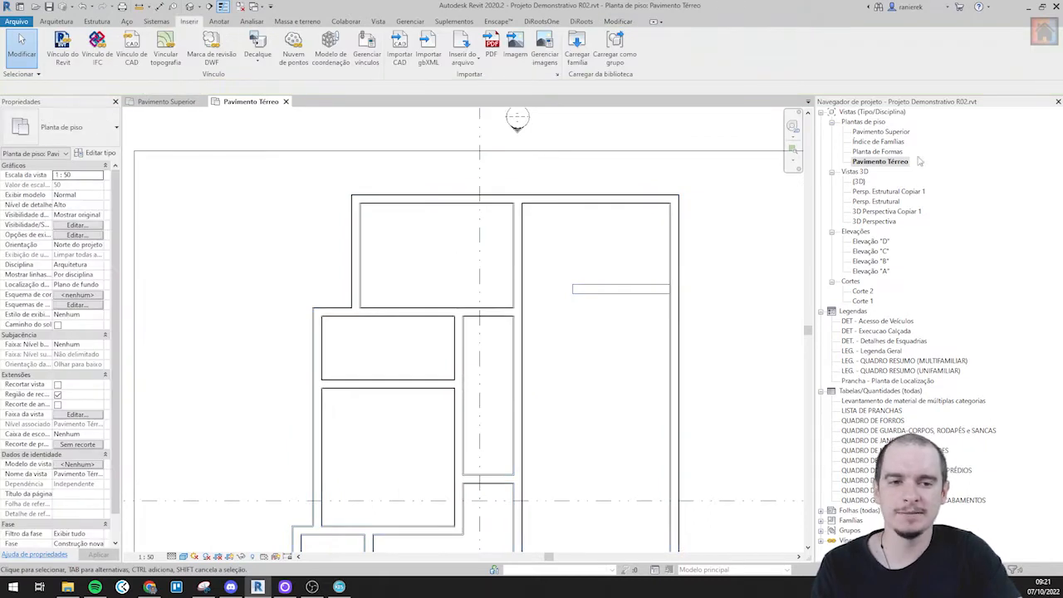
pyautogui.click(897, 164)
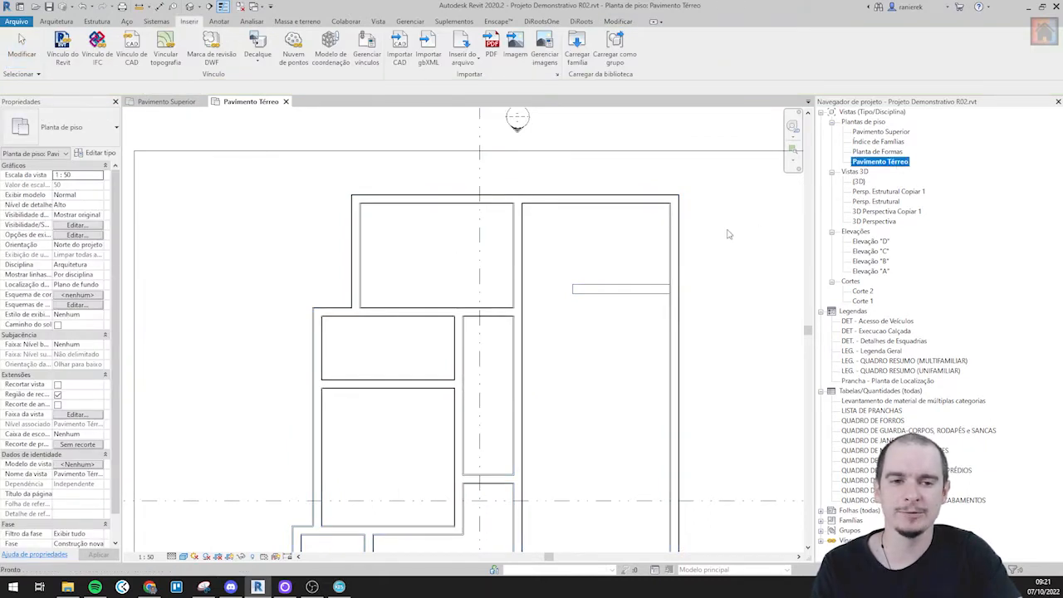
pyautogui.scroll(3, 556, 204)
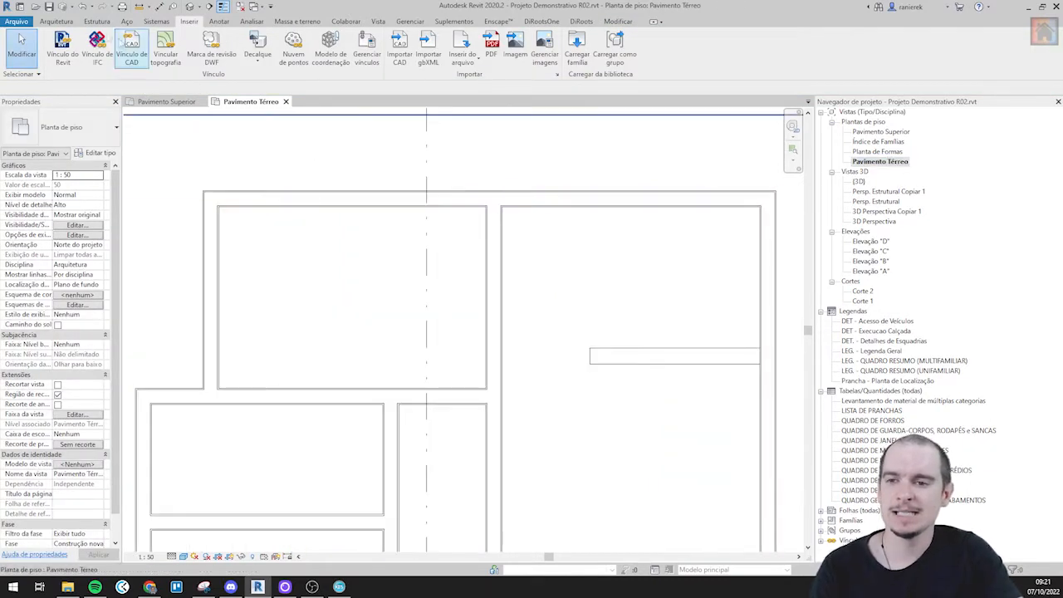
# - Start a Bloco Cerâmico - P14 - RR wall in the Pavimento Térreo plan with its top constrained up to the upper floor level
pyautogui.click(58, 21)
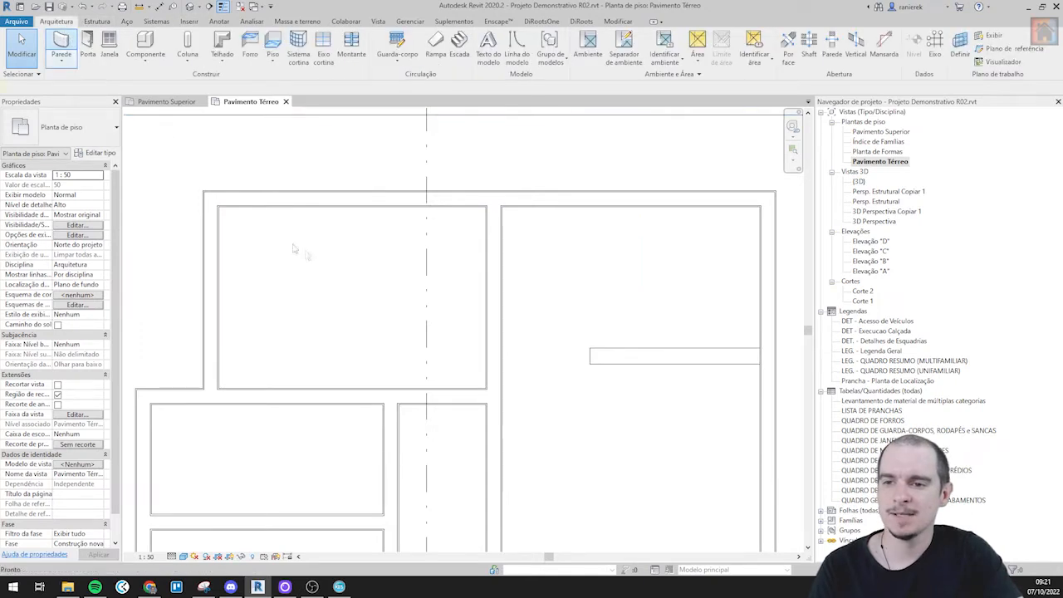
pyautogui.moveTo(247, 193); pyautogui.dragTo(342, 196, button='middle')
pyautogui.scroll(3, 341, 196)
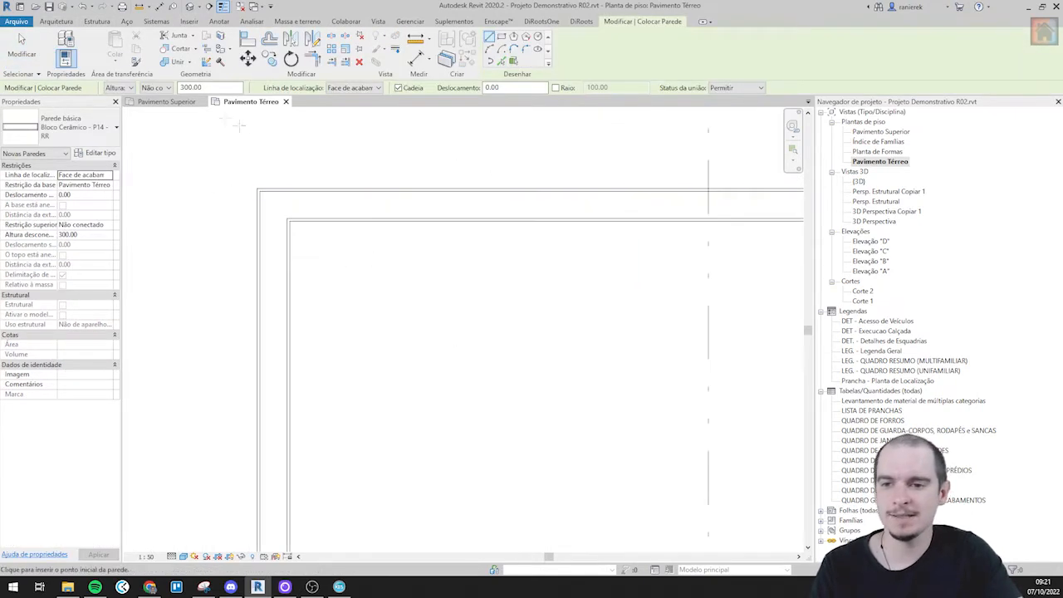
pyautogui.click(109, 224)
pyautogui.click(96, 252)
pyautogui.moveTo(241, 204); pyautogui.dragTo(258, 254, button='middle')
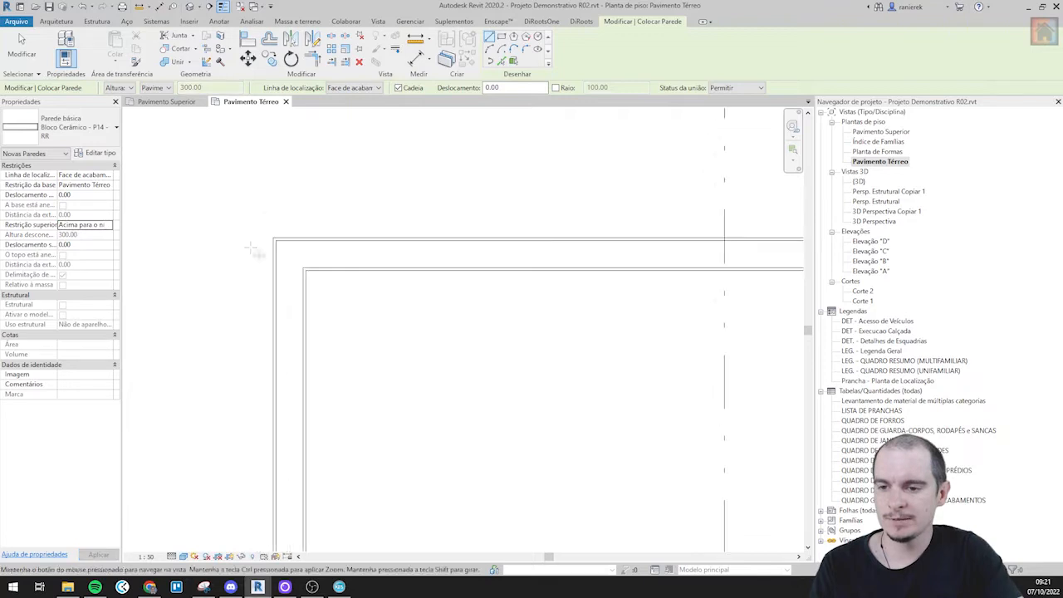
pyautogui.moveTo(179, 226); pyautogui.dragTo(154, 254, button='middle')
pyautogui.scroll(1, 255, 140)
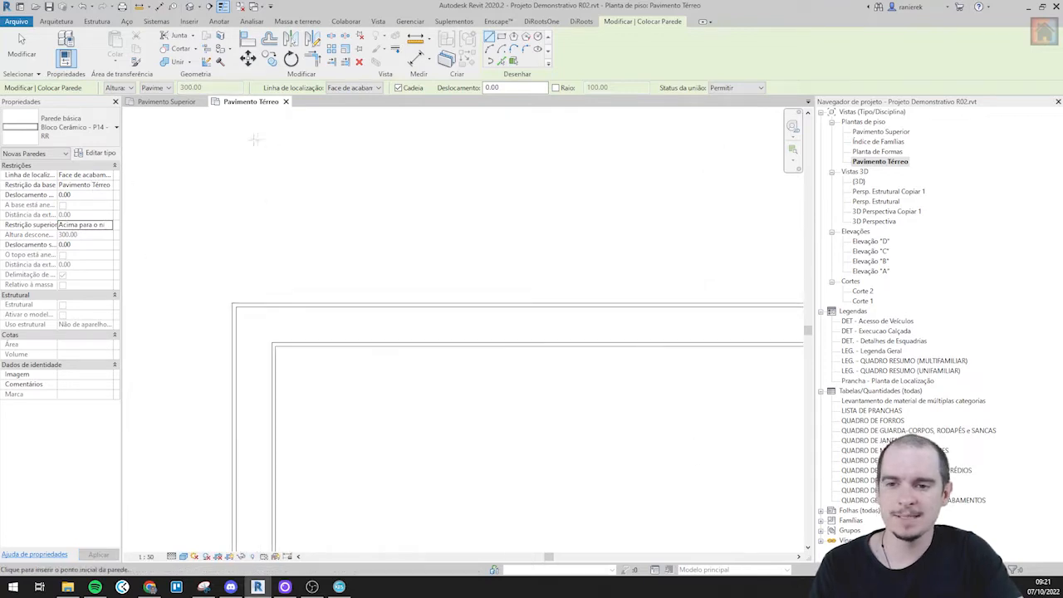
pyautogui.click(351, 88)
pyautogui.click(350, 90)
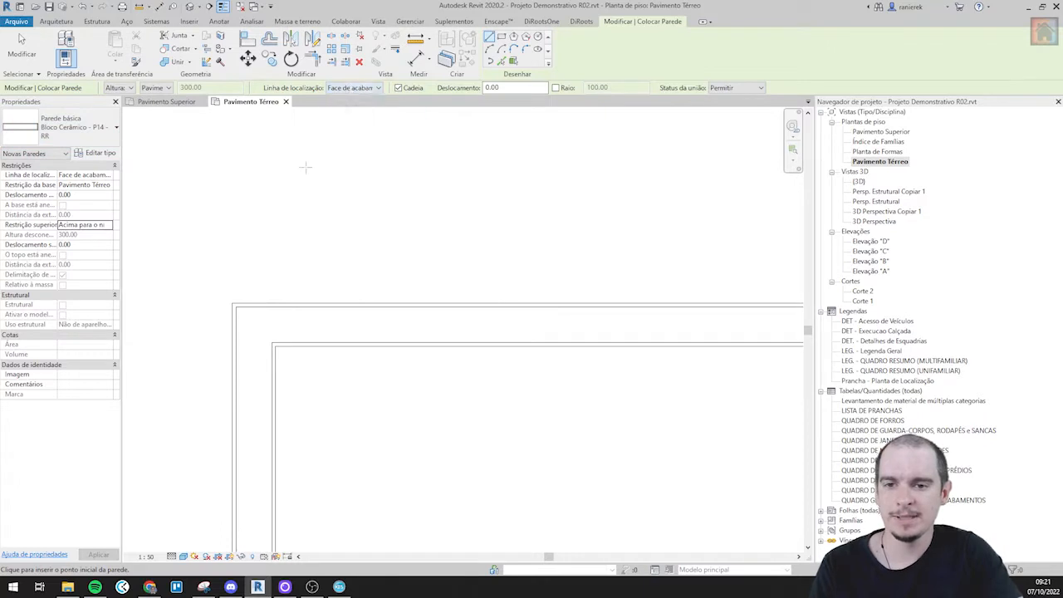
# - Draw the top exterior wall, about 638 cm long, over the CAD outline from its upper-left corner to its upper-right corner
pyautogui.click(232, 303)
pyautogui.scroll(-3, 148, 210)
pyautogui.moveTo(460, 228); pyautogui.dragTo(401, 232, button='middle')
pyautogui.scroll(1, 501, 233)
pyautogui.scroll(1, 569, 236)
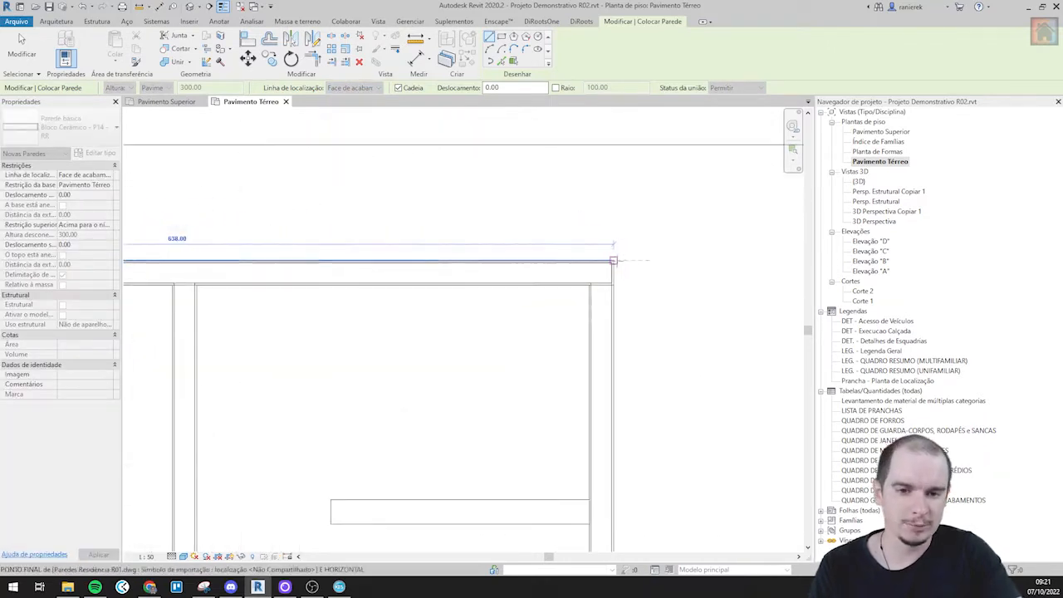
pyautogui.click(614, 261)
# - Continue the wall down the right side of the CAD outline and back left to the inner corner, ending the chain there
pyautogui.scroll(-2, 637, 251)
pyautogui.scroll(-2, 637, 253)
pyautogui.moveTo(668, 374); pyautogui.dragTo(652, 36, button='middle')
pyautogui.scroll(3, 604, 353)
pyautogui.click(609, 273)
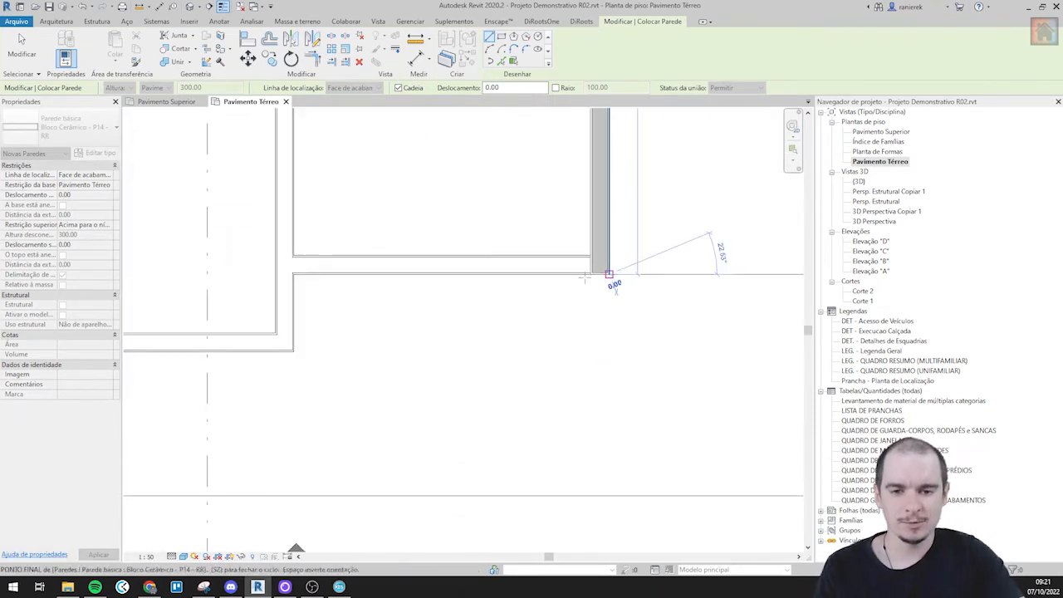
pyautogui.click(293, 274)
pyautogui.scroll(4, 287, 262)
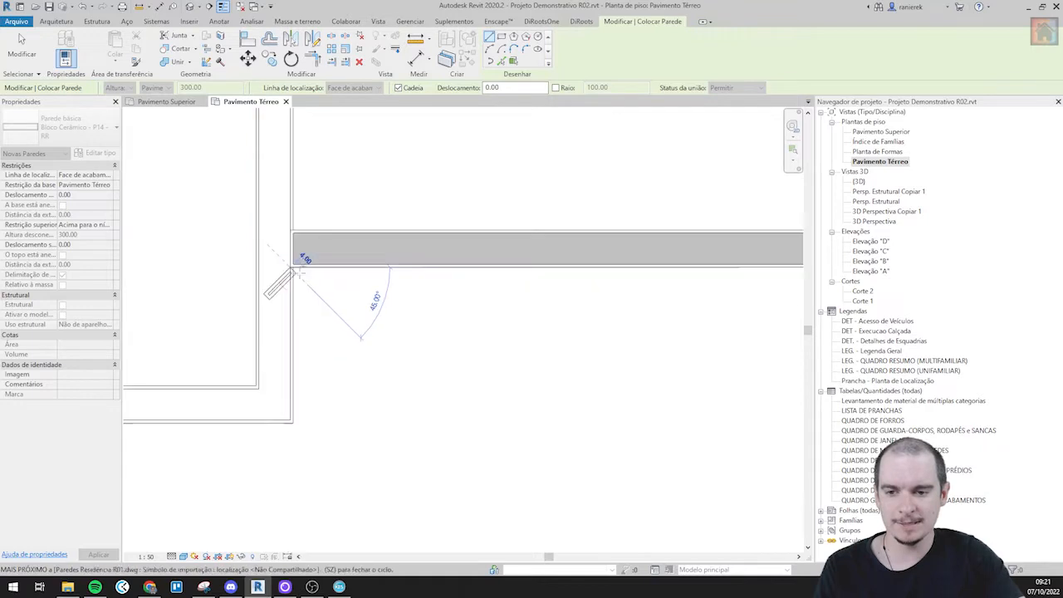
pyautogui.press('Escape')
# - Draw the short wall down from the inner corner, the bottom wall about 306 cm long, and the short return up
pyautogui.click(287, 259)
pyautogui.scroll(-3, 485, 249)
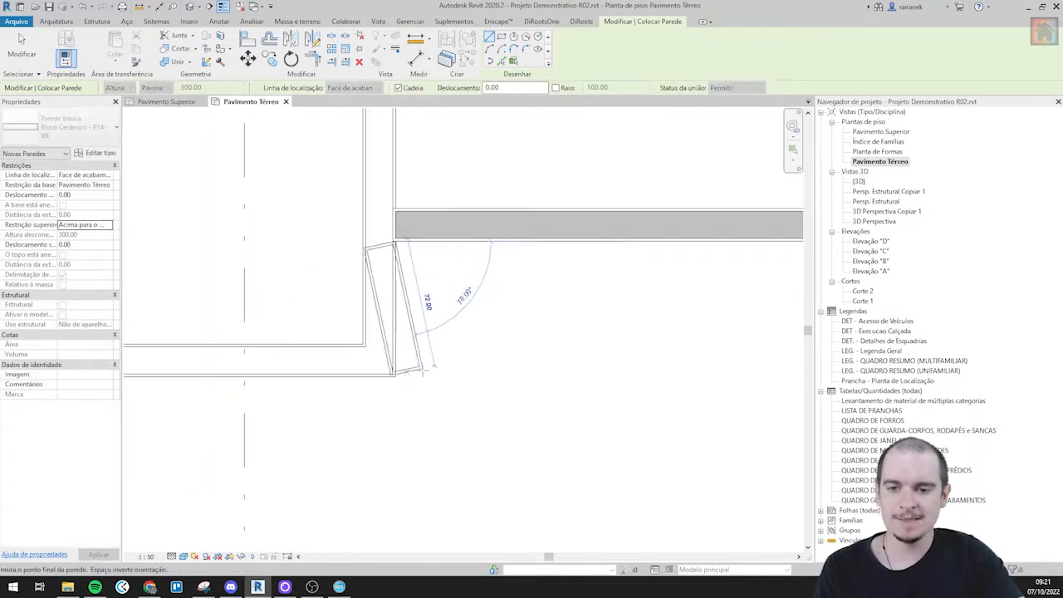
pyautogui.click(395, 376)
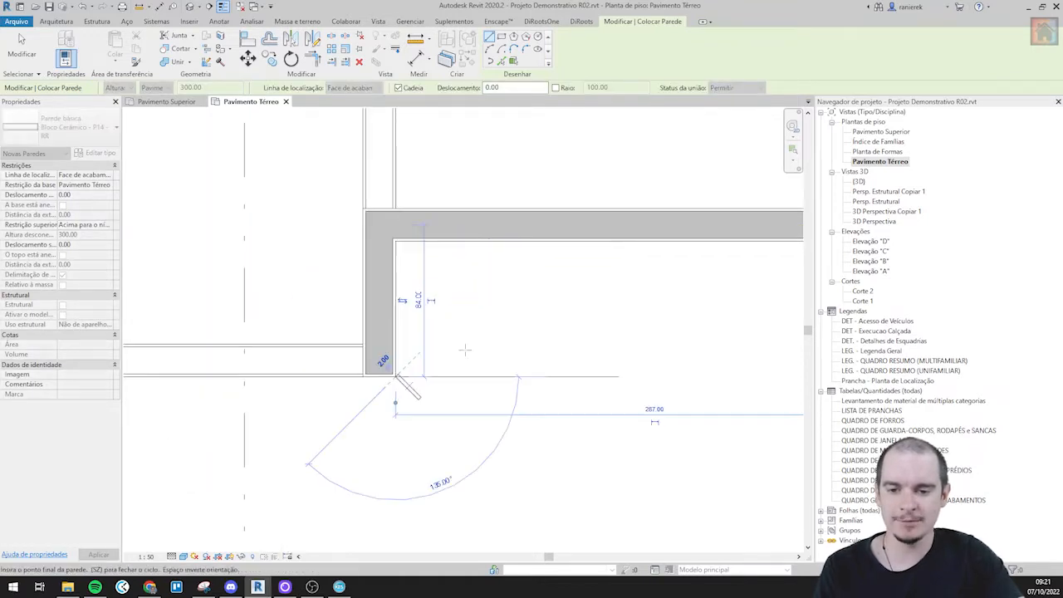
pyautogui.scroll(-5, 574, 330)
pyautogui.scroll(4, 363, 342)
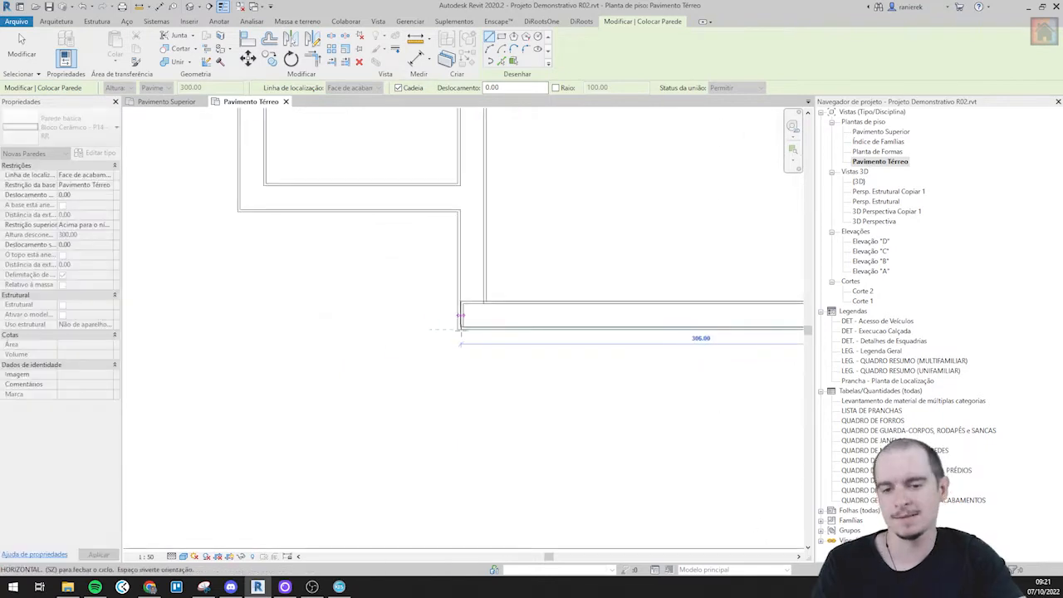
pyautogui.click(458, 329)
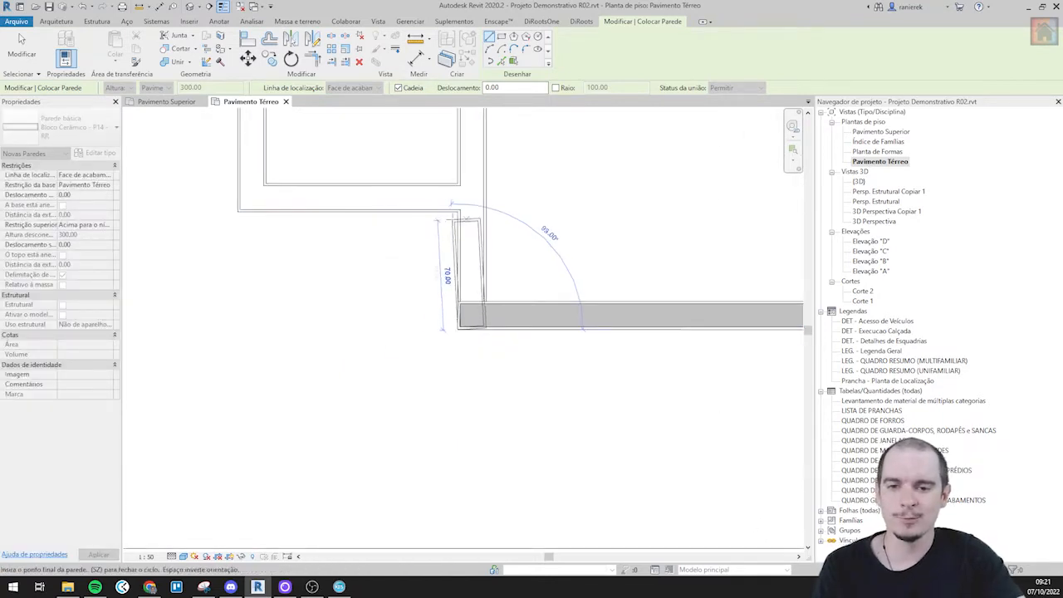
pyautogui.click(456, 212)
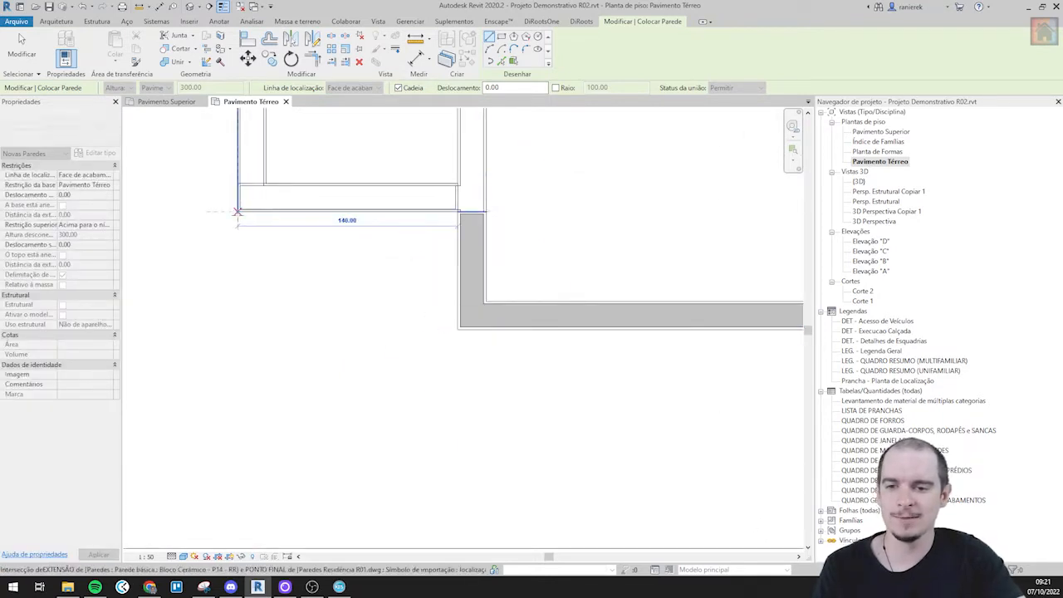
# - Continue with the lower-left bottom wall, about 140 cm long, and the left exterior wall up to its first offset
pyautogui.moveTo(244, 208); pyautogui.dragTo(353, 477, button='middle')
pyautogui.scroll(4, 274, 328)
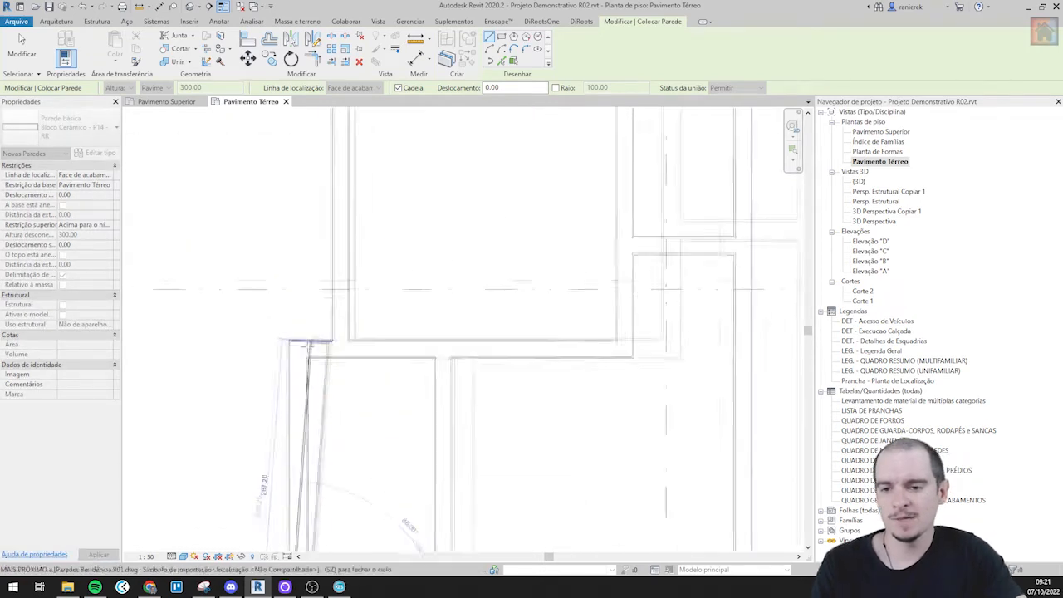
pyautogui.click(269, 326)
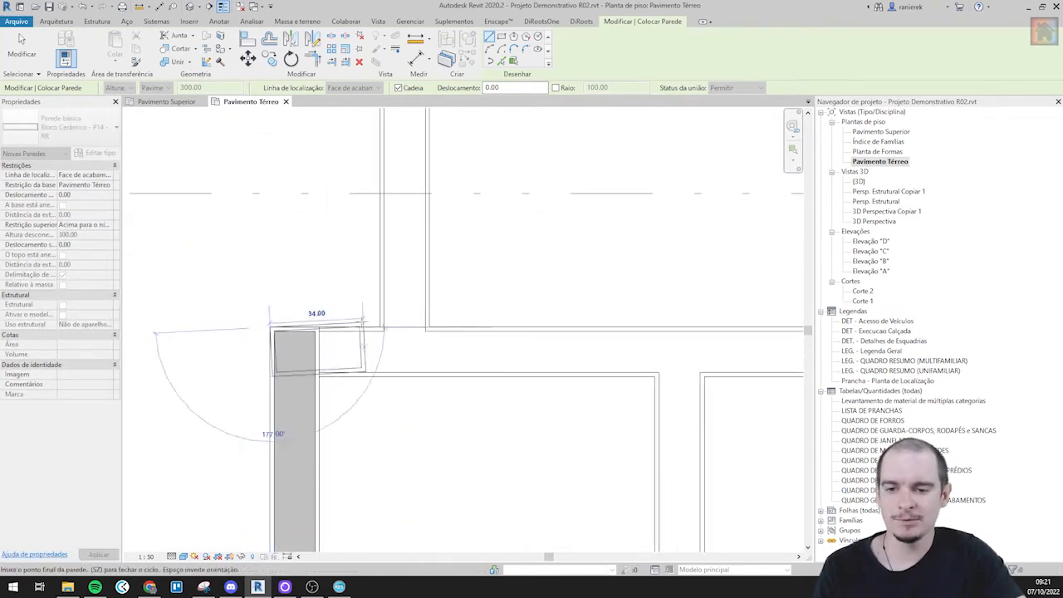
# - Continue the exterior wall across the short offset and up the left side to the next outline corner
pyautogui.scroll(-4, 415, 415)
pyautogui.scroll(-2, 422, 407)
pyautogui.moveTo(428, 250); pyautogui.dragTo(411, 427, button='middle')
pyautogui.scroll(5, 380, 274)
pyautogui.click(401, 332)
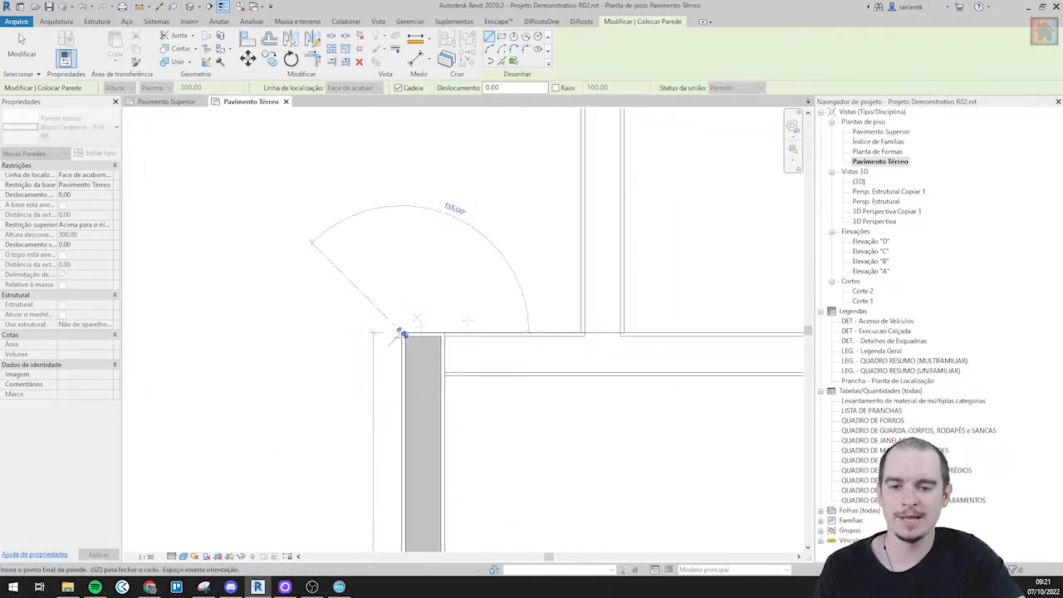
# - Draw the upper-left offset and the remaining left wall up to the starting corner, closing the exterior outline
pyautogui.click(582, 332)
pyautogui.scroll(-2, 581, 249)
pyautogui.moveTo(573, 191); pyautogui.dragTo(540, 365, button='middle')
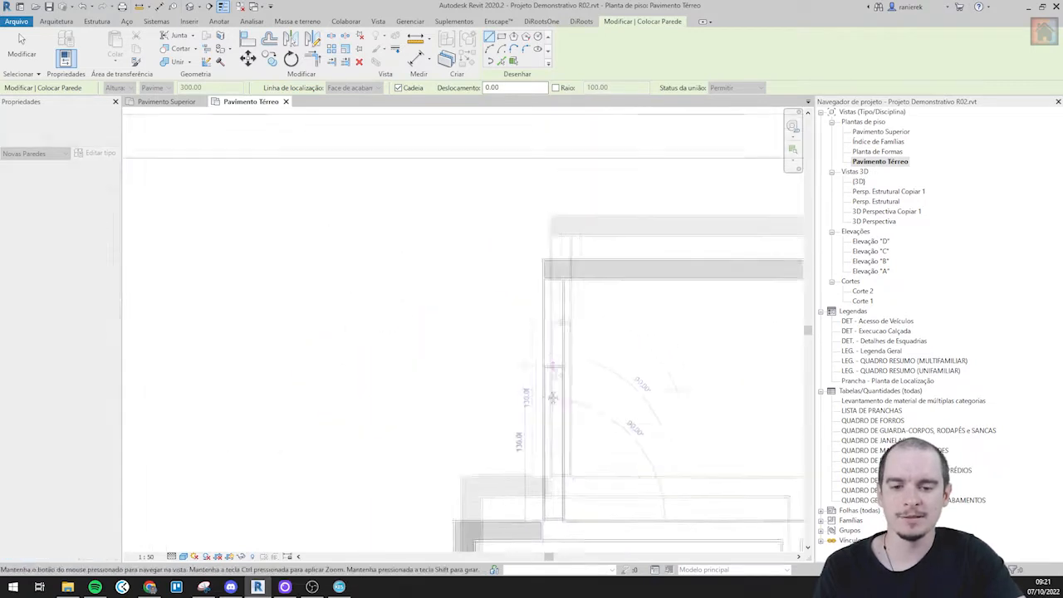
pyautogui.scroll(-2, 535, 369)
pyautogui.click(541, 294)
pyautogui.press('Escape')
# - Draw the horizontal partition below the upper-left room, about 297 cm long, flipped onto the correct side of the CAD lines
pyautogui.moveTo(613, 399); pyautogui.dragTo(458, 215, button='middle')
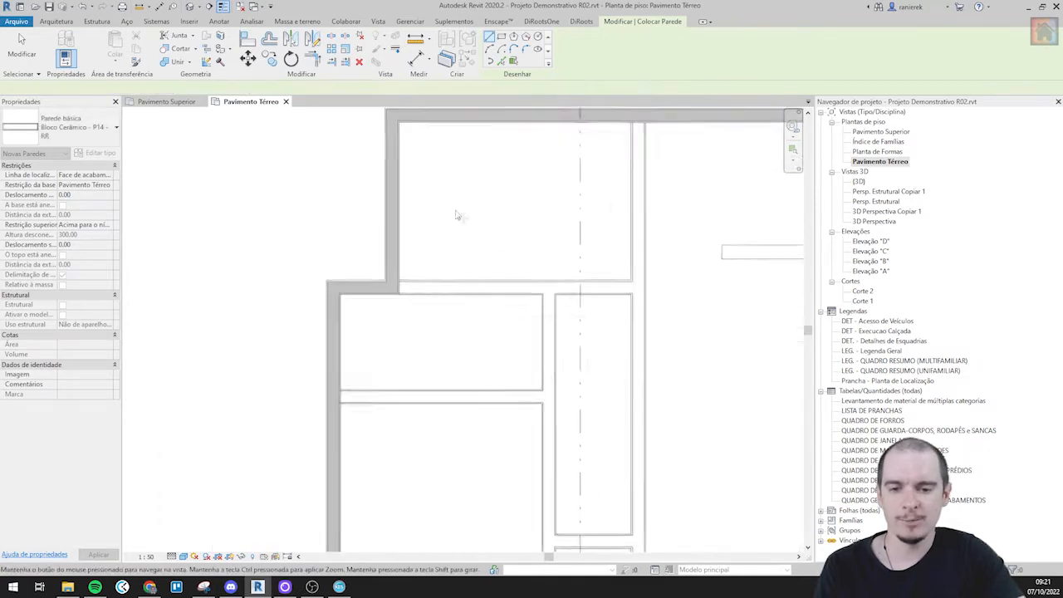
pyautogui.scroll(3, 427, 289)
pyautogui.click(351, 295)
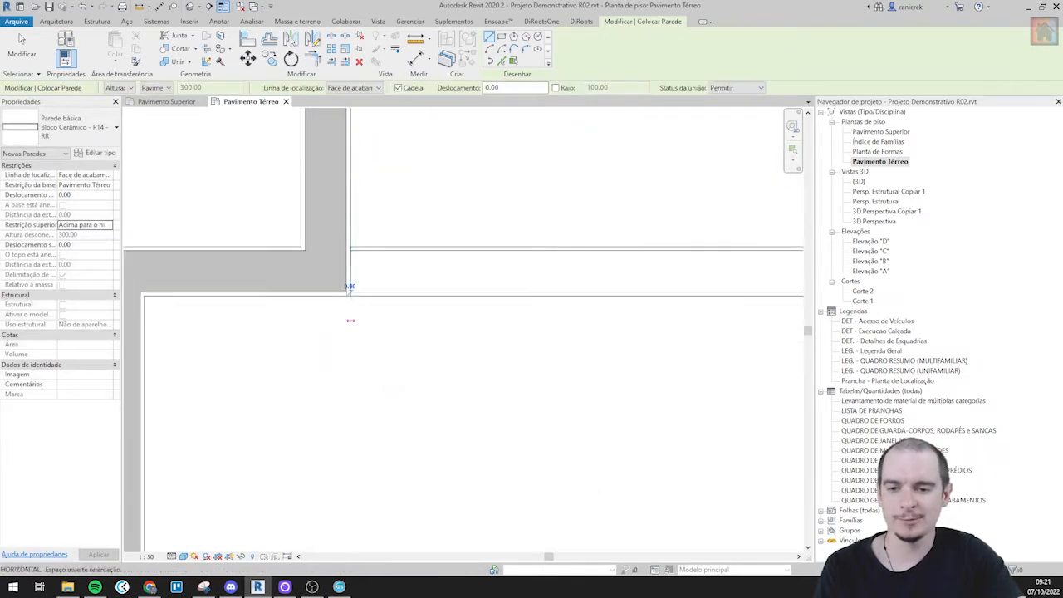
pyautogui.scroll(-3, 350, 294)
pyautogui.moveTo(684, 299); pyautogui.dragTo(583, 320, button='middle')
pyautogui.scroll(2, 581, 322)
pyautogui.press('space')
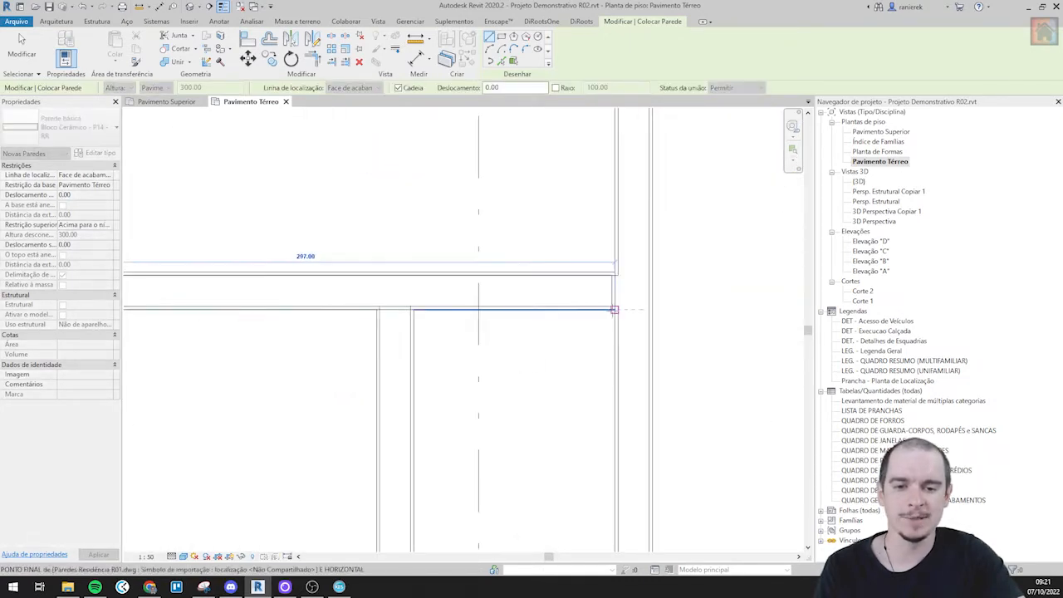
pyautogui.click(614, 310)
# - Continue the partition down as the central vertical wall to the lower exterior walls and end the chain
pyautogui.scroll(-4, 569, 226)
pyautogui.moveTo(610, 313); pyautogui.dragTo(595, 181, button='middle')
pyautogui.scroll(2, 553, 275)
pyautogui.moveTo(579, 383); pyautogui.dragTo(568, 273, button='middle')
pyautogui.scroll(3, 579, 382)
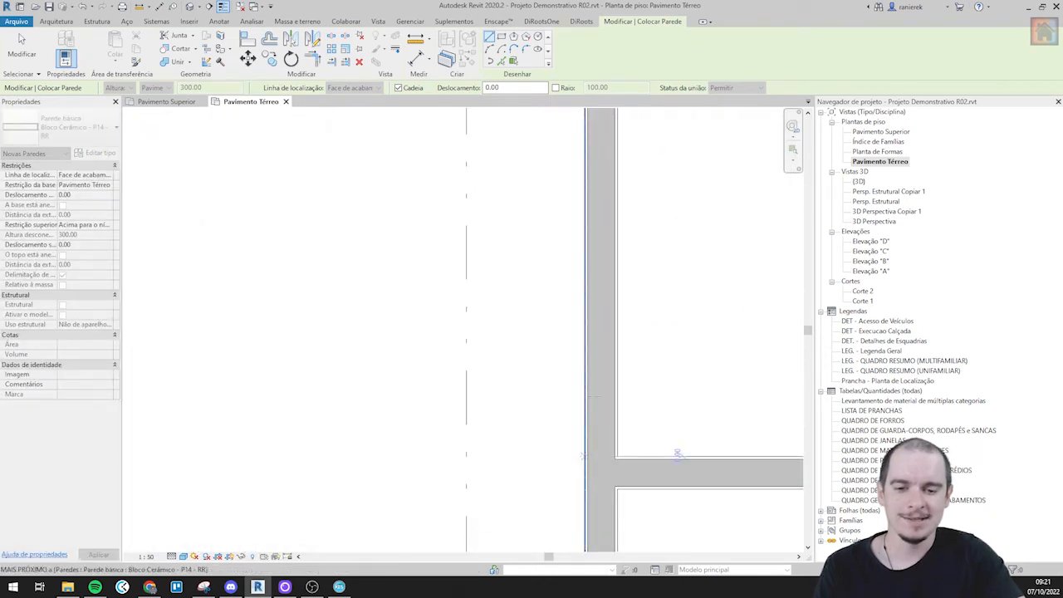
pyautogui.press('Escape')
# - Draw the vertical partition beside the lower-left room from the bottom exterior wall up to the CAD corner above
pyautogui.scroll(-4, 592, 394)
pyautogui.moveTo(451, 397); pyautogui.dragTo(524, 385, button='middle')
pyautogui.scroll(6, 524, 383)
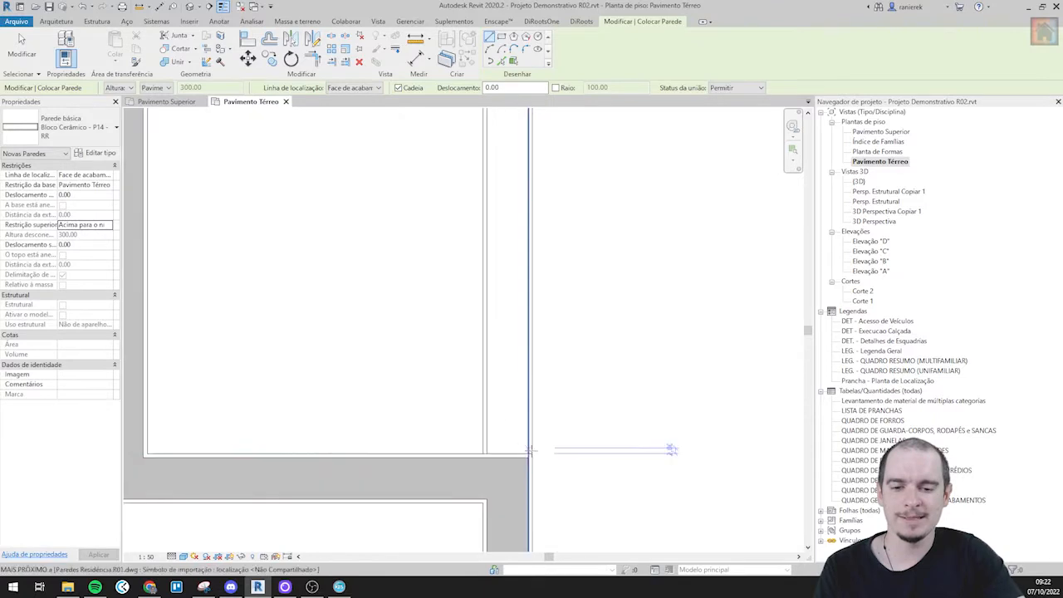
pyautogui.scroll(-3, 532, 470)
pyautogui.moveTo(573, 224); pyautogui.dragTo(558, 366, button='middle')
pyautogui.scroll(3, 534, 293)
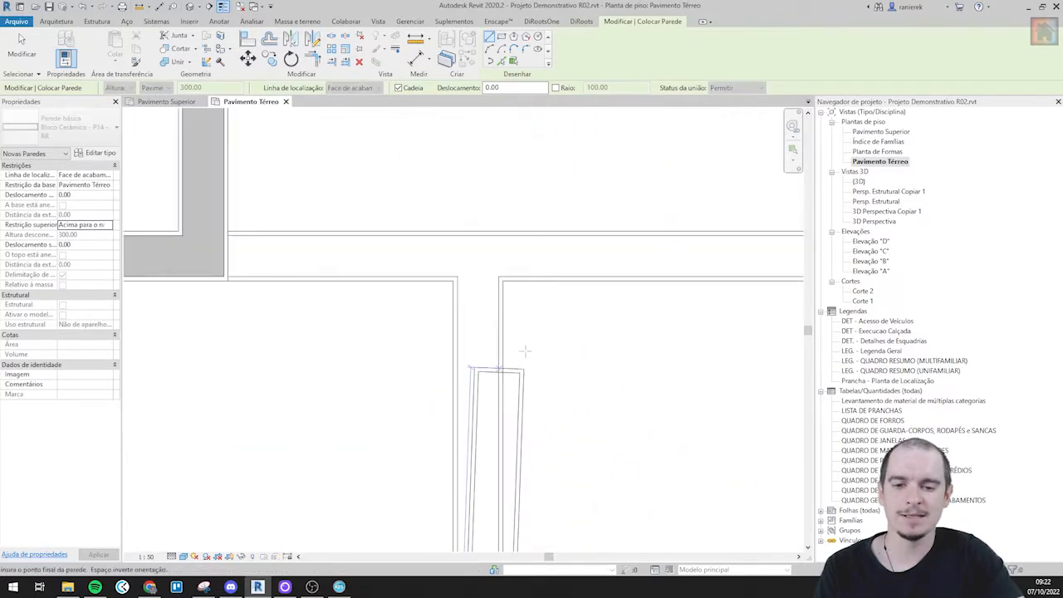
pyautogui.click(502, 280)
# - Continue the partition right to the next CAD corner and up to the horizontal wall below the upper-left room
pyautogui.scroll(-3, 502, 281)
pyautogui.moveTo(631, 264); pyautogui.dragTo(509, 291, button='middle')
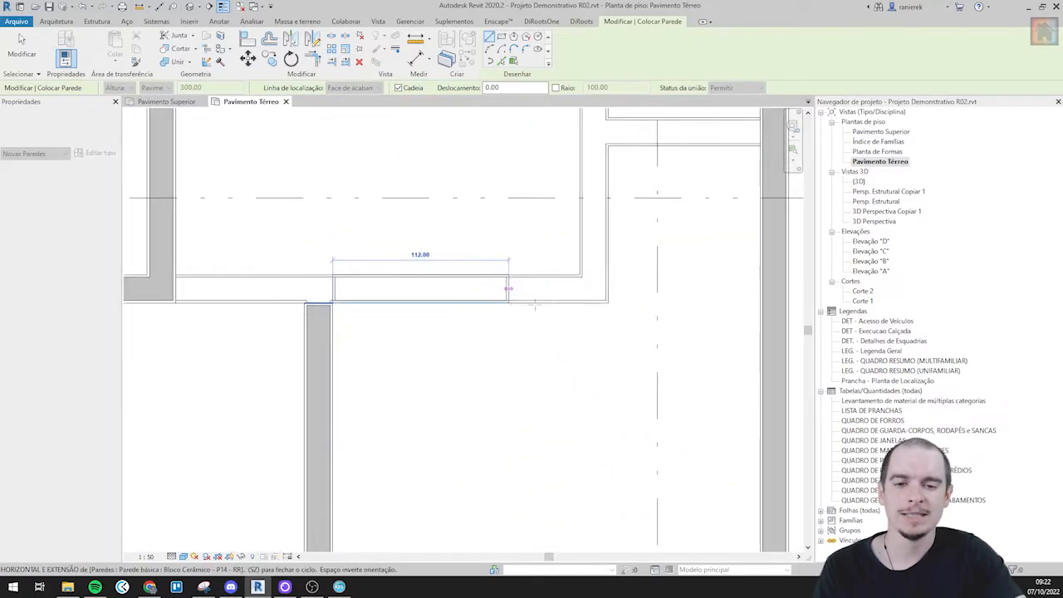
pyautogui.click(607, 303)
pyautogui.scroll(-3, 593, 332)
pyautogui.moveTo(582, 208); pyautogui.dragTo(570, 417, button='middle')
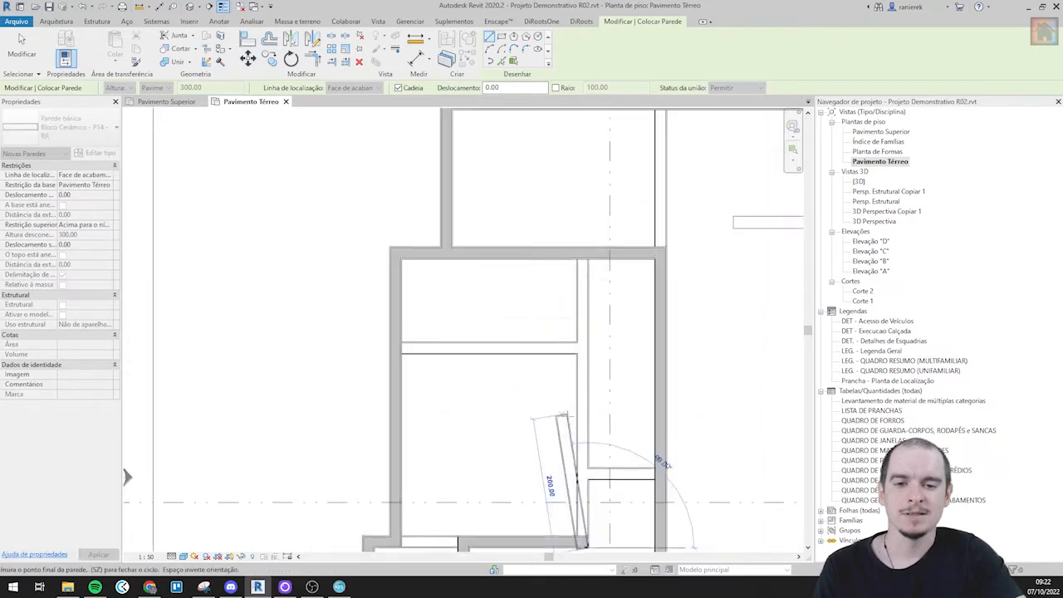
pyautogui.scroll(4, 577, 355)
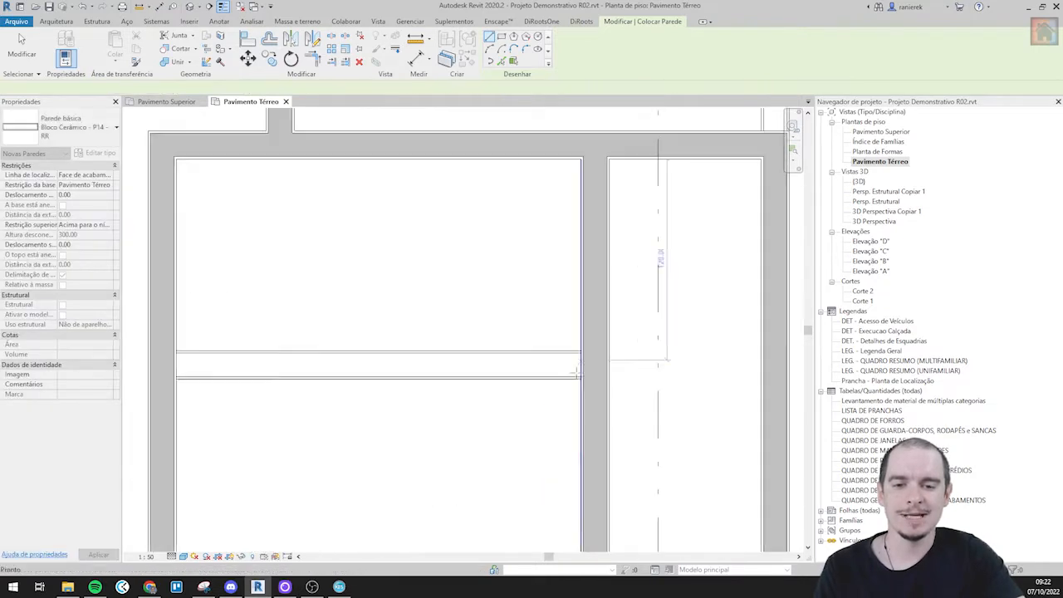
# - Draw the horizontal partition between the two middle-left rooms, from the vertical partition to the left exterior wall
pyautogui.click(580, 379)
pyautogui.moveTo(208, 362); pyautogui.dragTo(393, 335, button='middle')
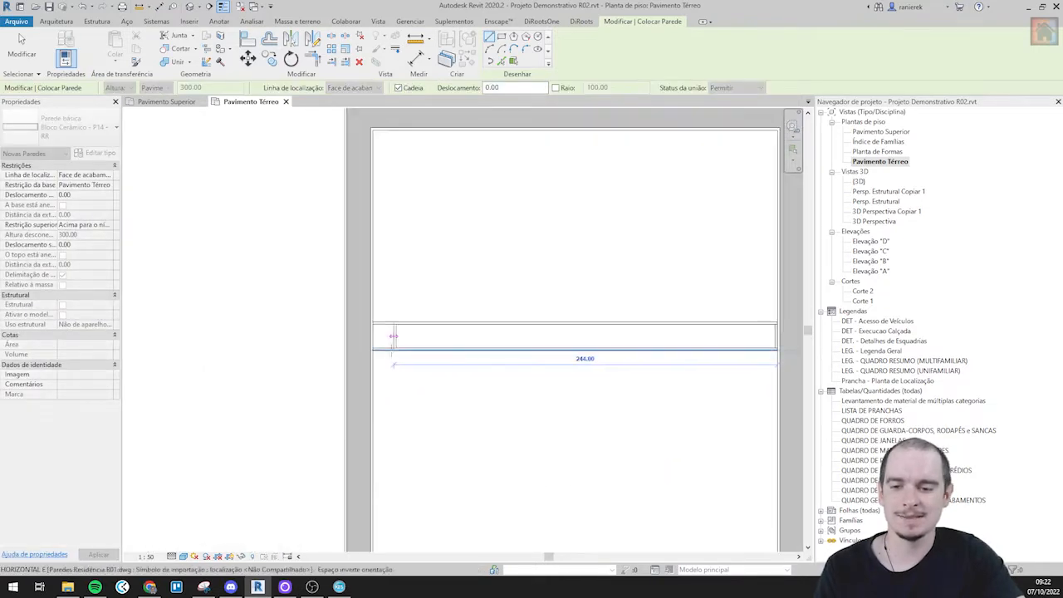
pyautogui.click(373, 349)
pyautogui.press('Escape')
# - Draw the short horizontal wall, about 82 cm long, closing the gap between the lower-left room and the middle-left room above it
pyautogui.scroll(-3, 415, 259)
pyautogui.moveTo(468, 347); pyautogui.dragTo(472, 191, button='middle')
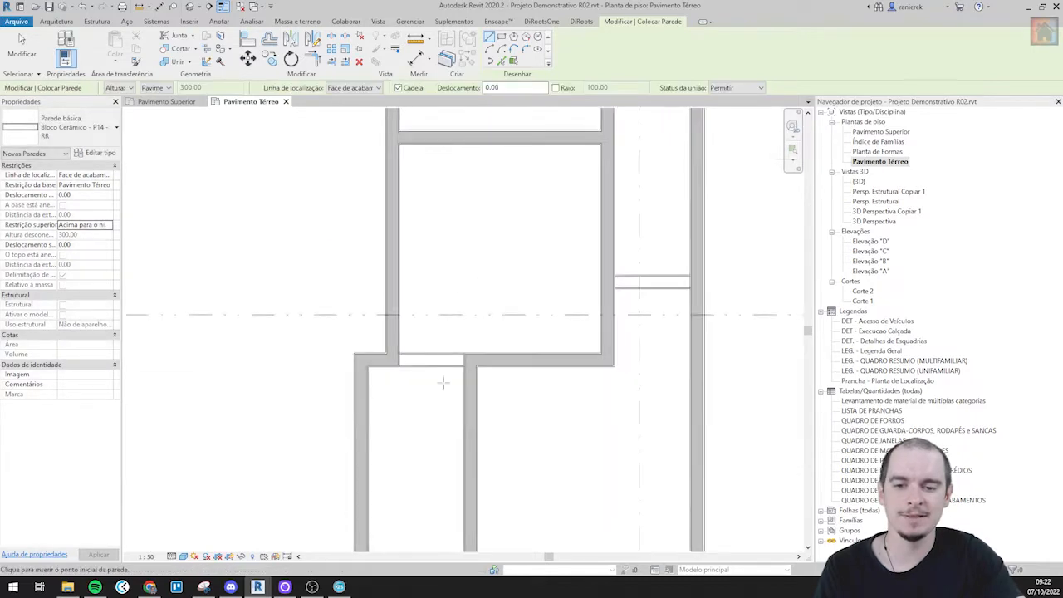
pyautogui.scroll(5, 456, 361)
pyautogui.click(488, 382)
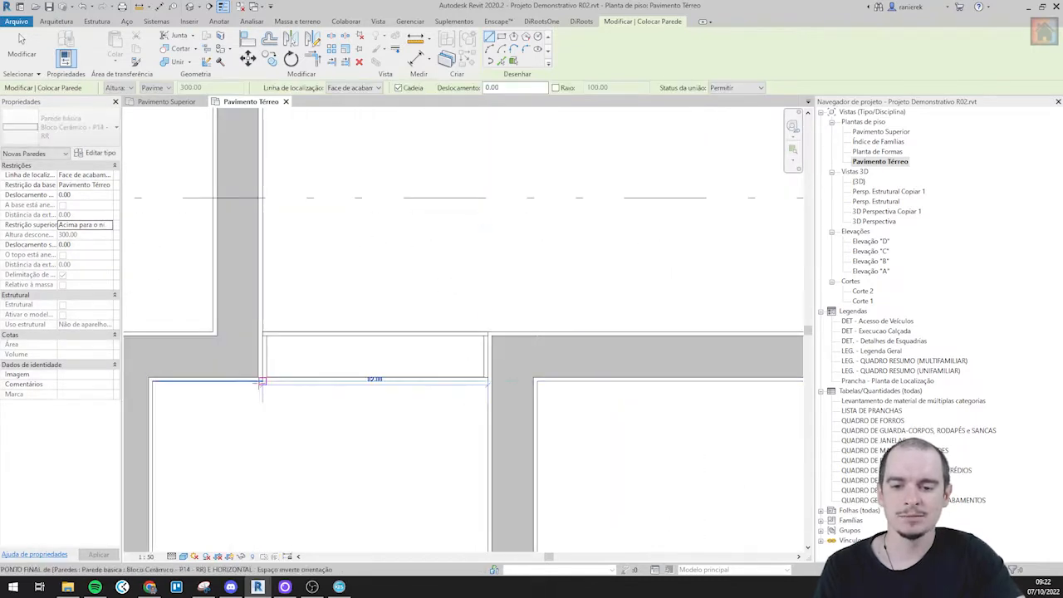
pyautogui.press('Escape')
pyautogui.scroll(-3, 311, 302)
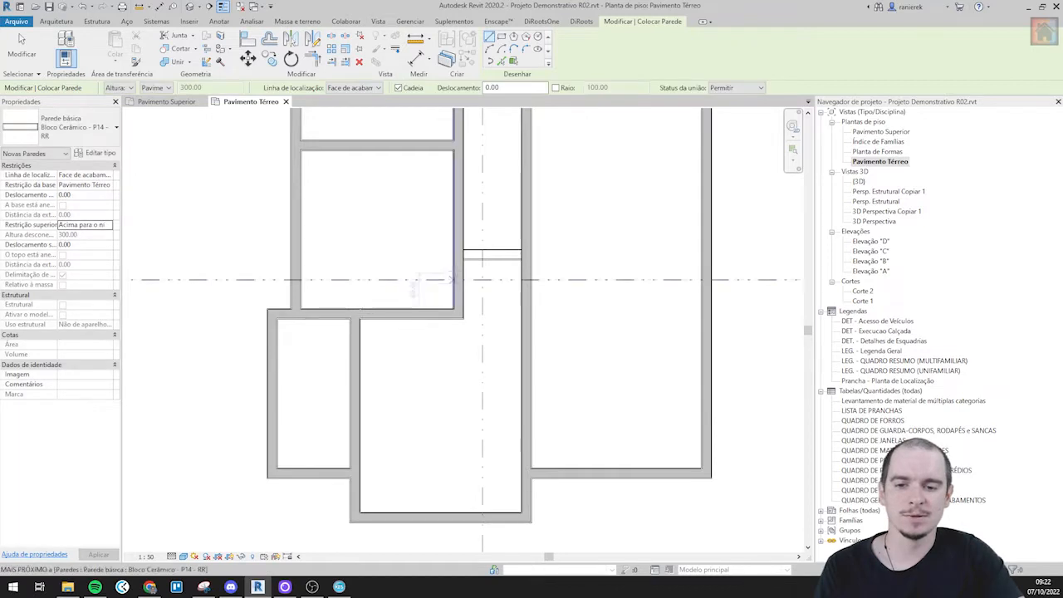
# - Draw the short horizontal wall across the corridor's lower end, from the middle-left room's wall to the central vertical wall
pyautogui.scroll(5, 463, 253)
pyautogui.click(463, 294)
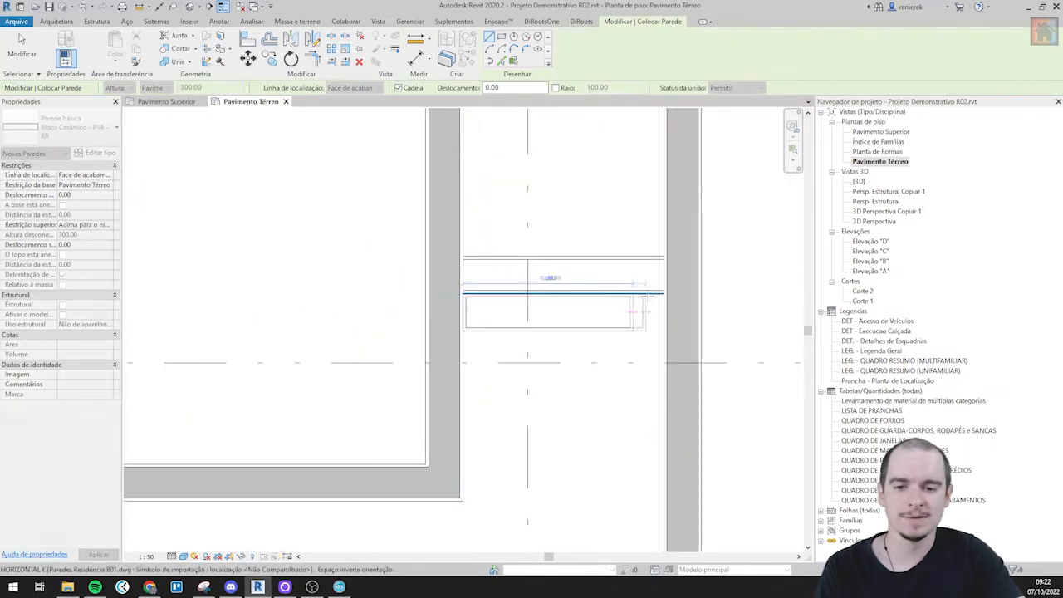
pyautogui.click(666, 292)
pyautogui.scroll(-2, 662, 297)
pyautogui.press('Escape')
# - Draw the vertical wall between the upper-left room and the large right room up to the top exterior wall
pyautogui.scroll(-4, 547, 252)
pyautogui.moveTo(548, 251); pyautogui.dragTo(516, 417, button='middle')
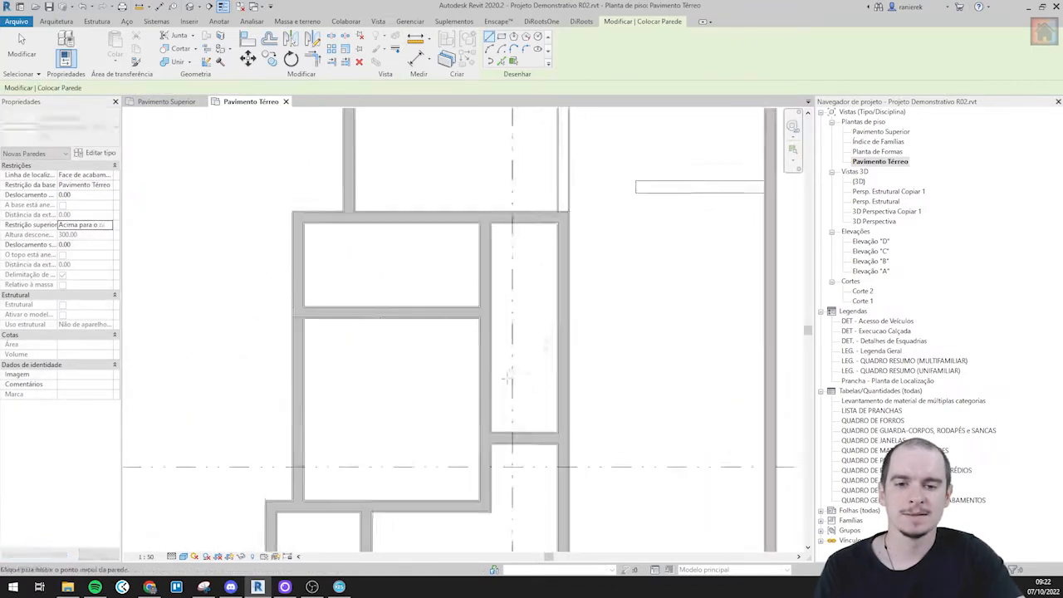
pyautogui.scroll(-1, 523, 399)
pyautogui.scroll(5, 566, 228)
pyautogui.scroll(-3, 558, 247)
pyautogui.moveTo(557, 246); pyautogui.dragTo(515, 448, button='middle')
pyautogui.click(512, 288)
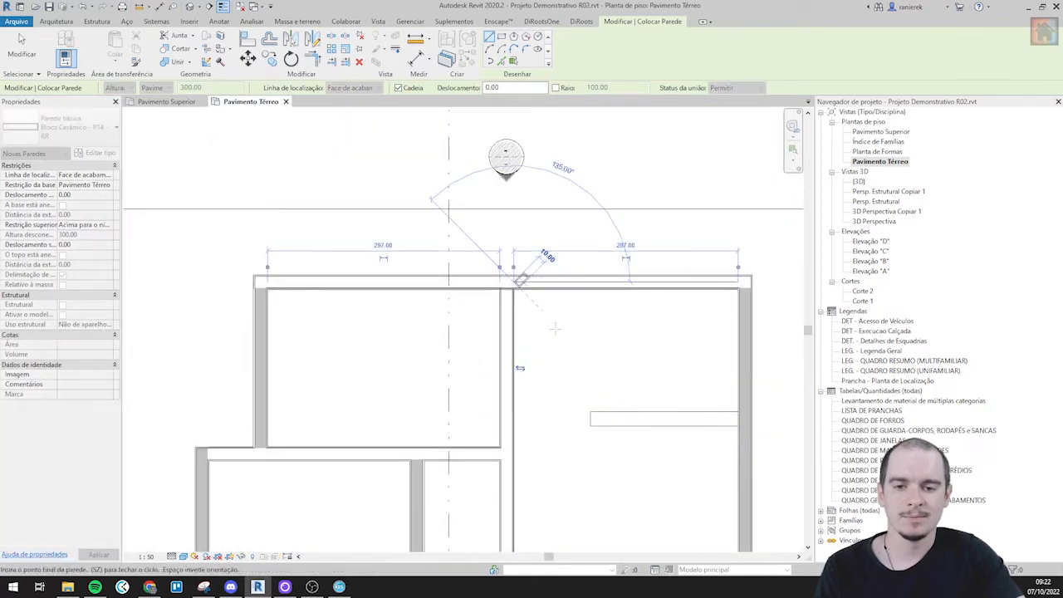
pyautogui.press('Escape')
# - Draw the low wall stub over the CAD outline in the large right room, with top constraint Não conectado and a height of 110
pyautogui.scroll(1, 643, 419)
pyautogui.moveTo(644, 420); pyautogui.dragTo(472, 249, button='middle')
pyautogui.scroll(1, 475, 249)
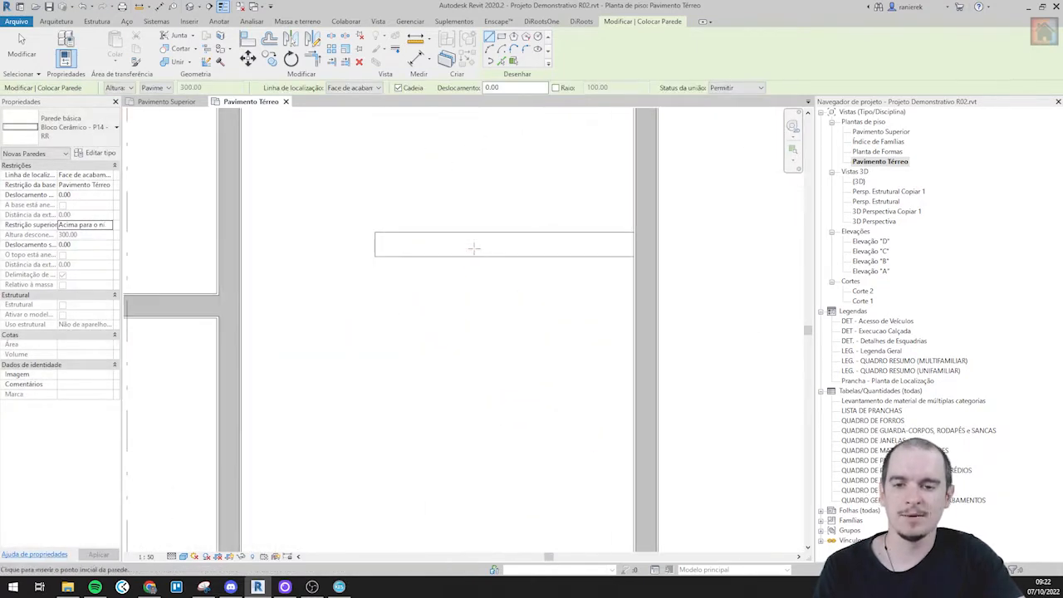
pyautogui.click(107, 225)
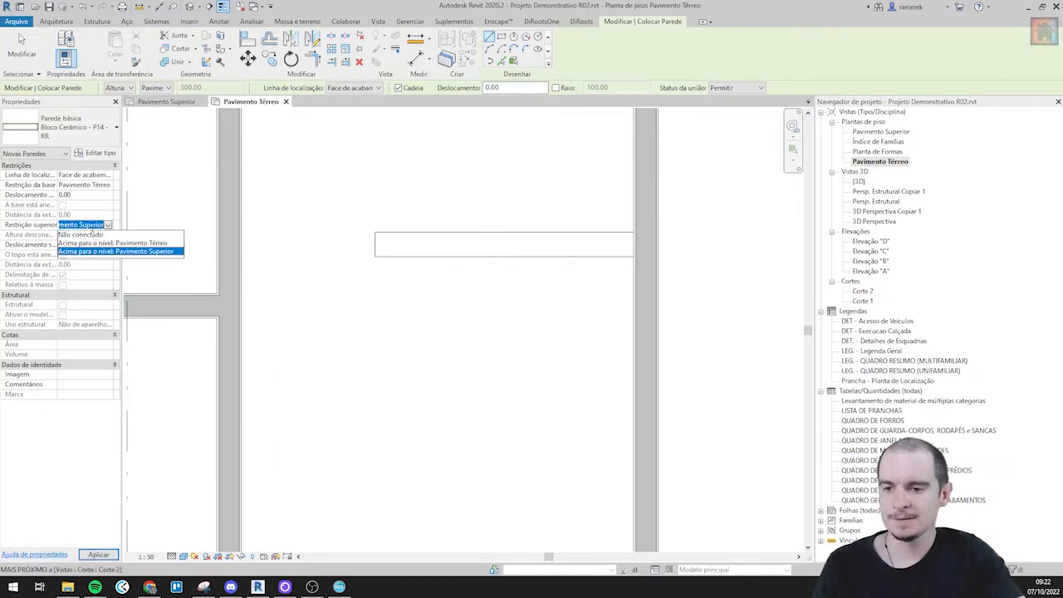
pyautogui.click(88, 235)
pyautogui.click(88, 236)
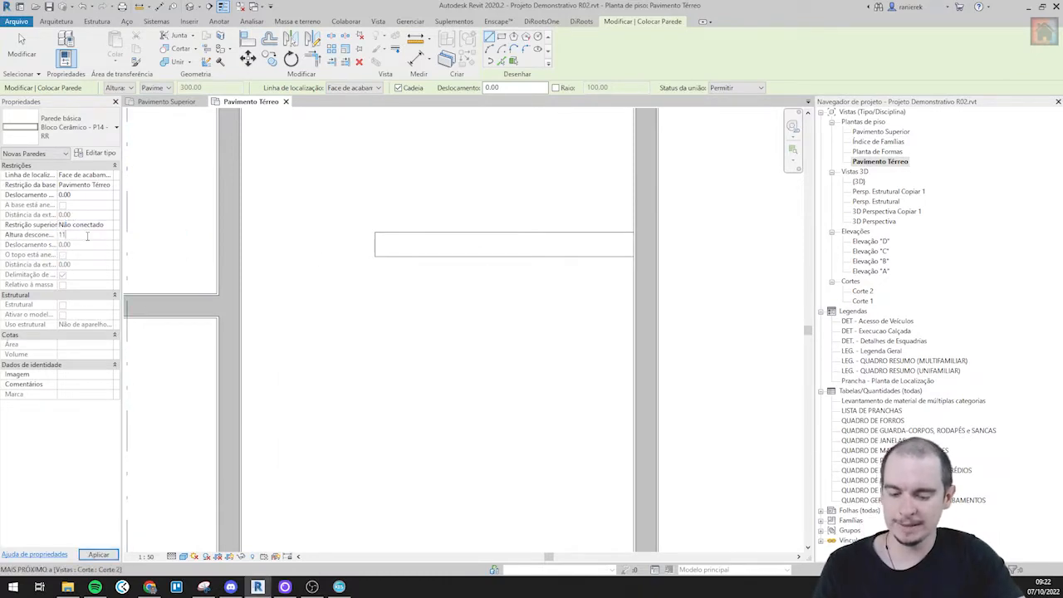
pyautogui.moveTo(256, 273); pyautogui.dragTo(216, 292, button='middle')
pyautogui.click(550, 277)
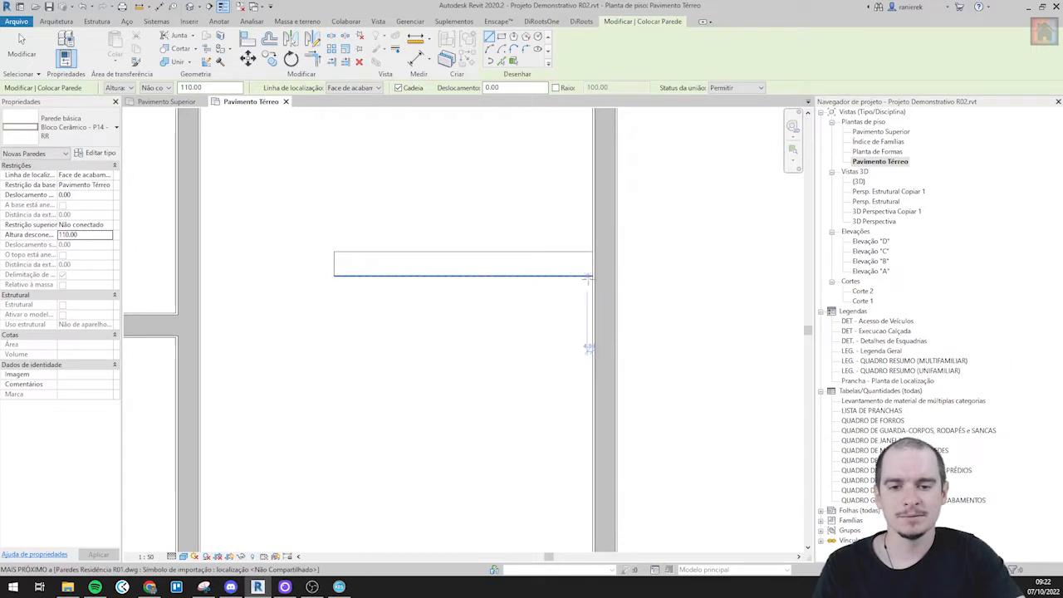
pyautogui.press('Escape')
pyautogui.press('Escape')
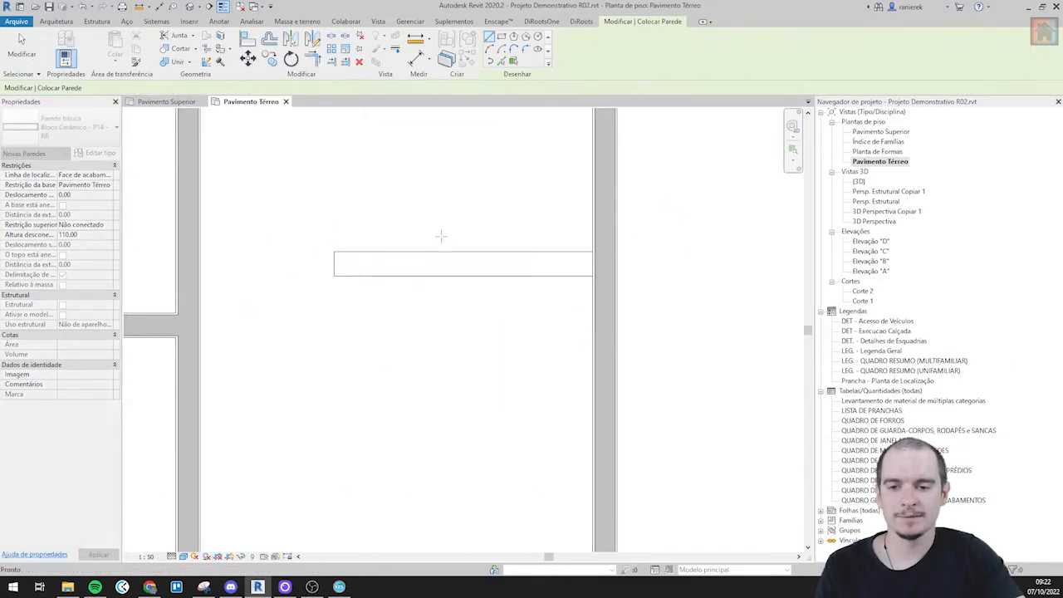
pyautogui.scroll(-5, 441, 236)
pyautogui.moveTo(436, 322); pyautogui.dragTo(477, 281, button='middle')
pyautogui.click(21, 39)
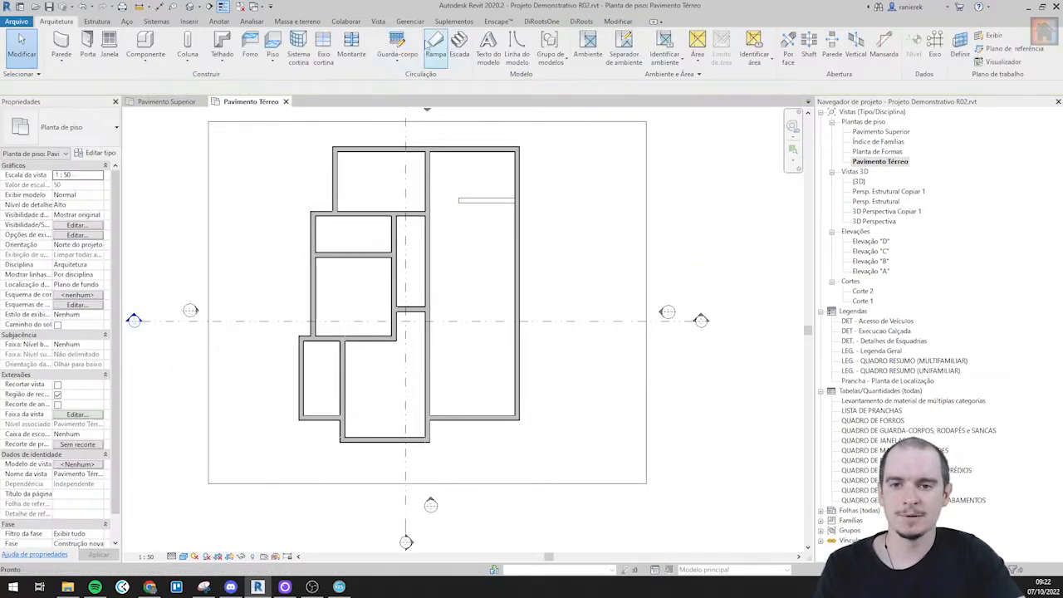
# - Examine the modelled walls in the default 3D view, including the low stub, and return to the Pavimento Térreo plan
pyautogui.click(378, 21)
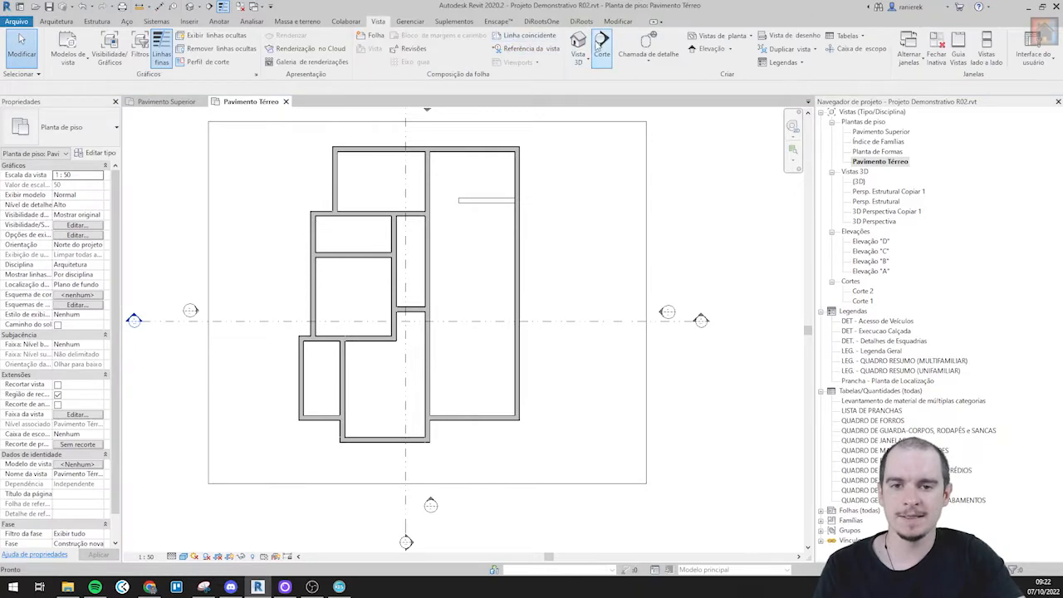
pyautogui.click(578, 39)
pyautogui.scroll(-5, 356, 383)
pyautogui.scroll(3, 365, 382)
pyautogui.scroll(5, 366, 382)
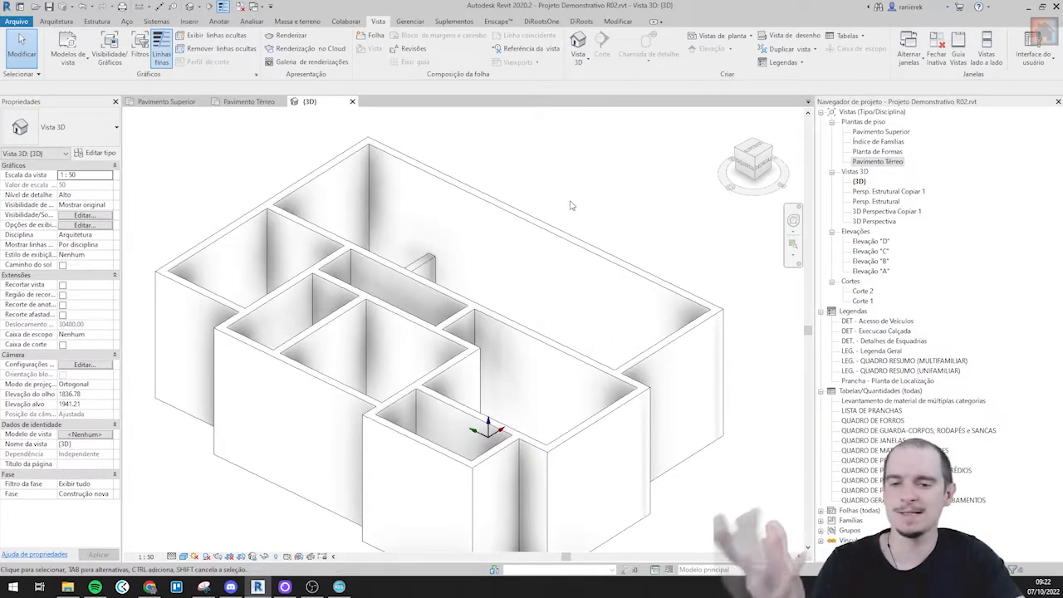
pyautogui.click(353, 101)
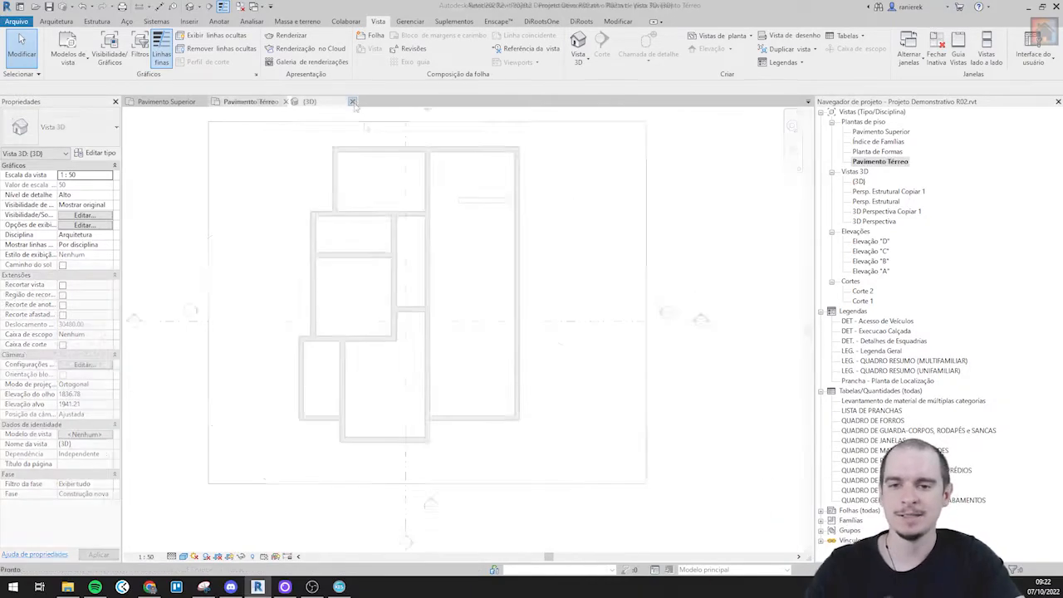
# - Place a Porta de Abrir - Madeira Natural 80x210cm door in the corridor's upper end wall, opening into the upper-left room
pyautogui.moveTo(465, 284); pyautogui.dragTo(480, 281, button='middle')
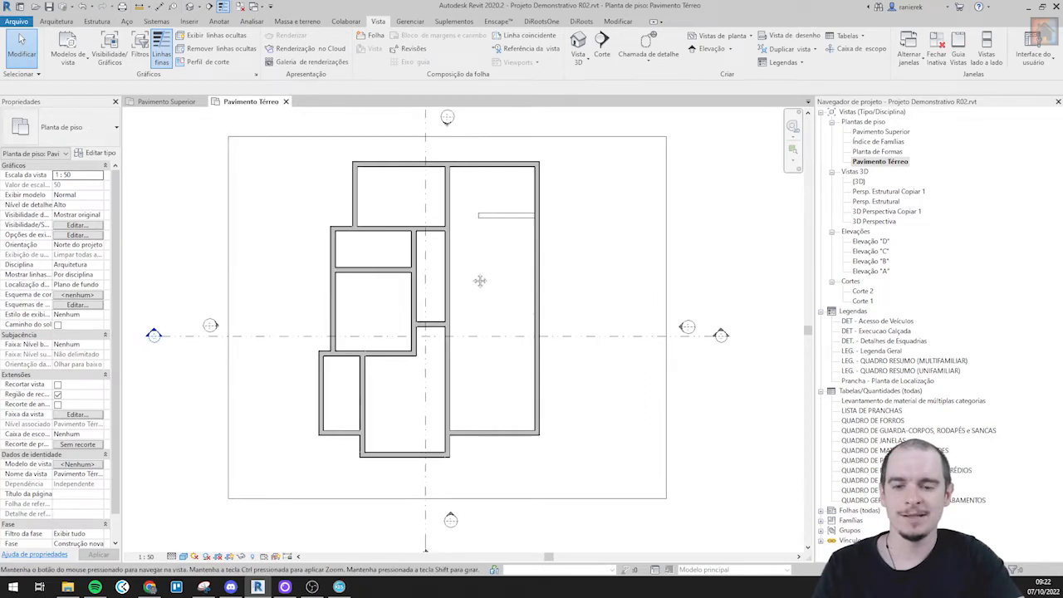
pyautogui.scroll(3, 486, 260)
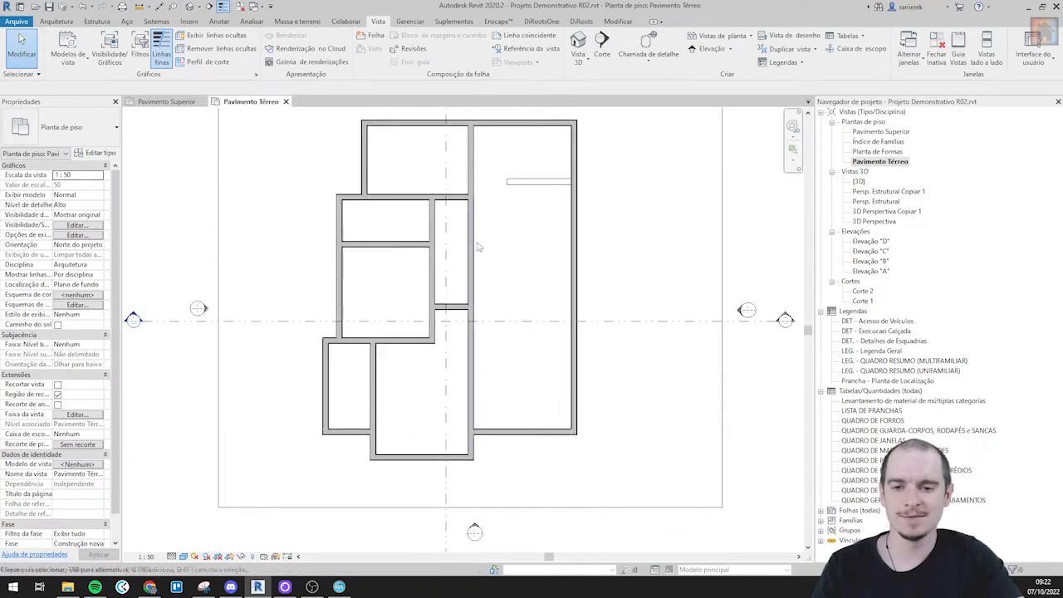
pyautogui.scroll(3, 504, 248)
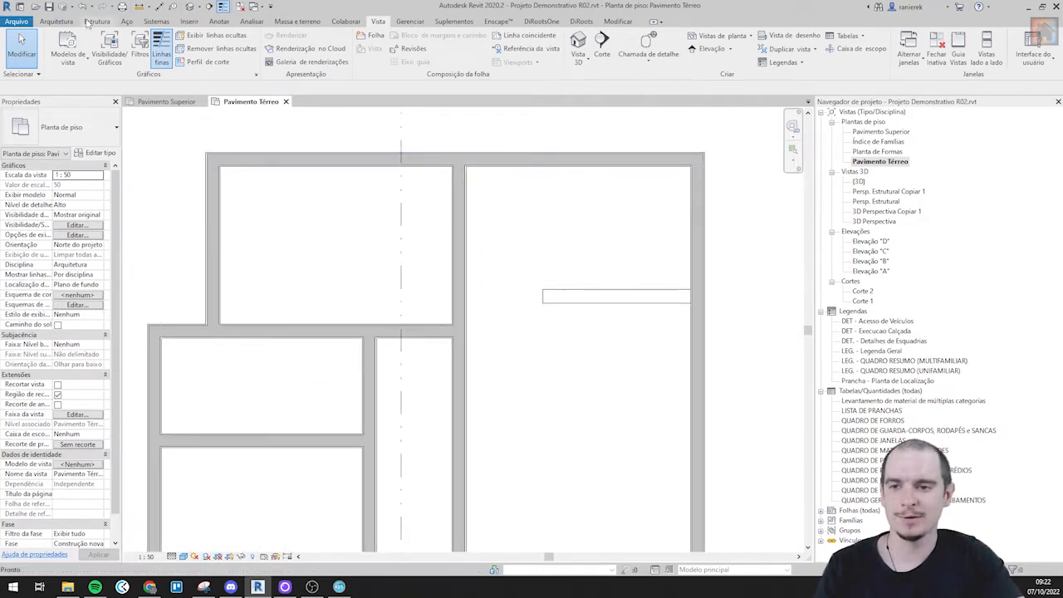
pyautogui.click(59, 21)
pyautogui.click(87, 46)
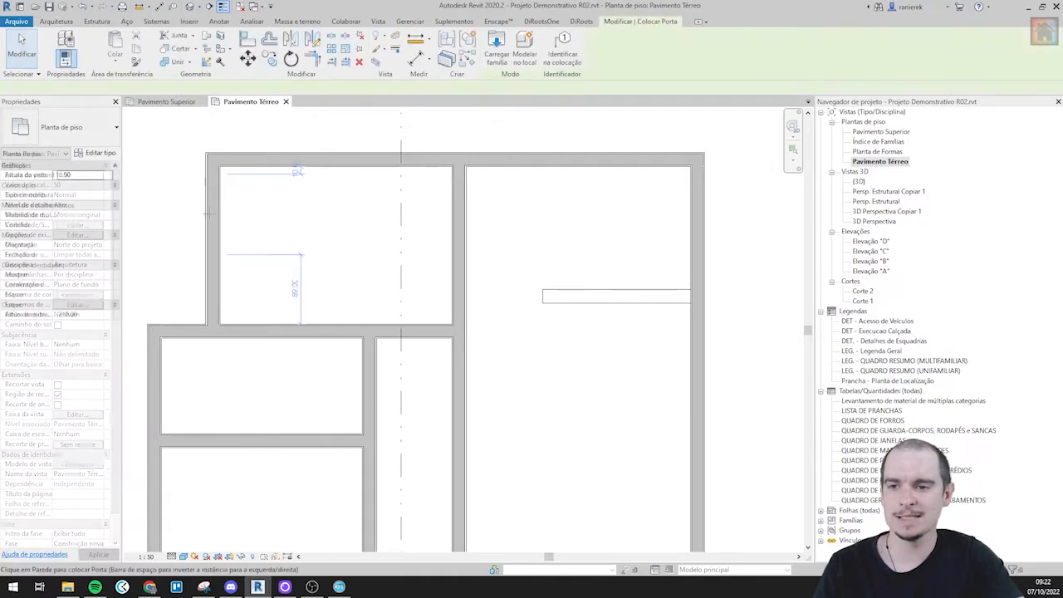
pyautogui.click(66, 125)
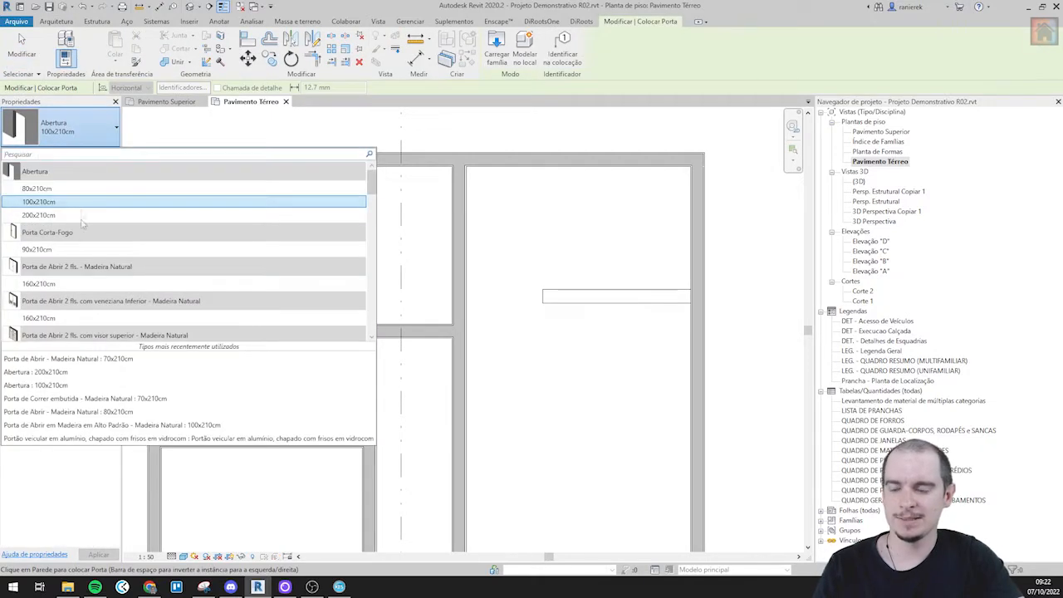
pyautogui.scroll(-1, 81, 262)
pyautogui.scroll(-1, 76, 274)
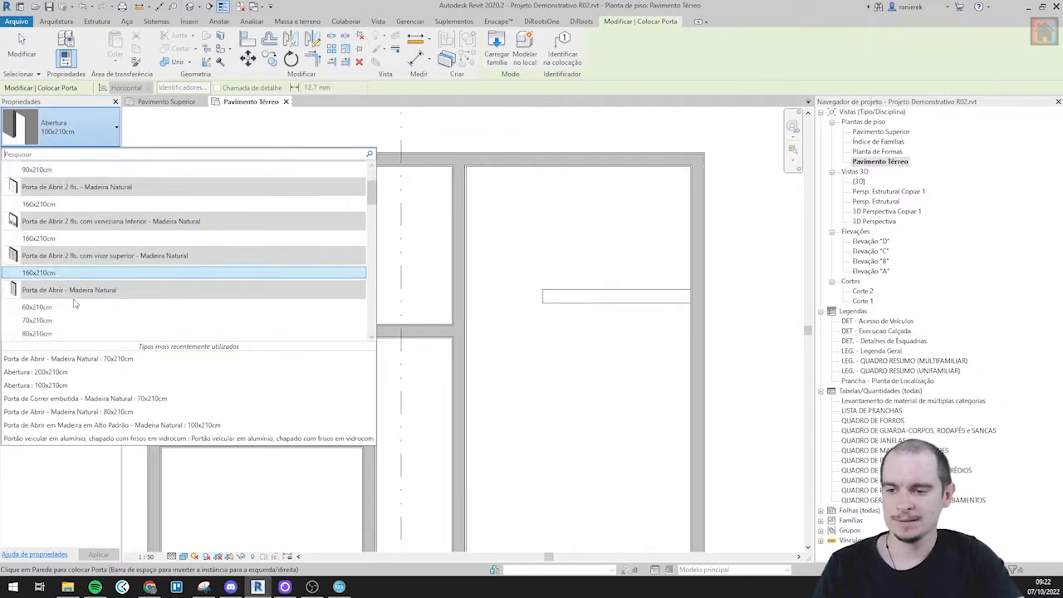
pyautogui.scroll(-1, 70, 299)
pyautogui.click(37, 307)
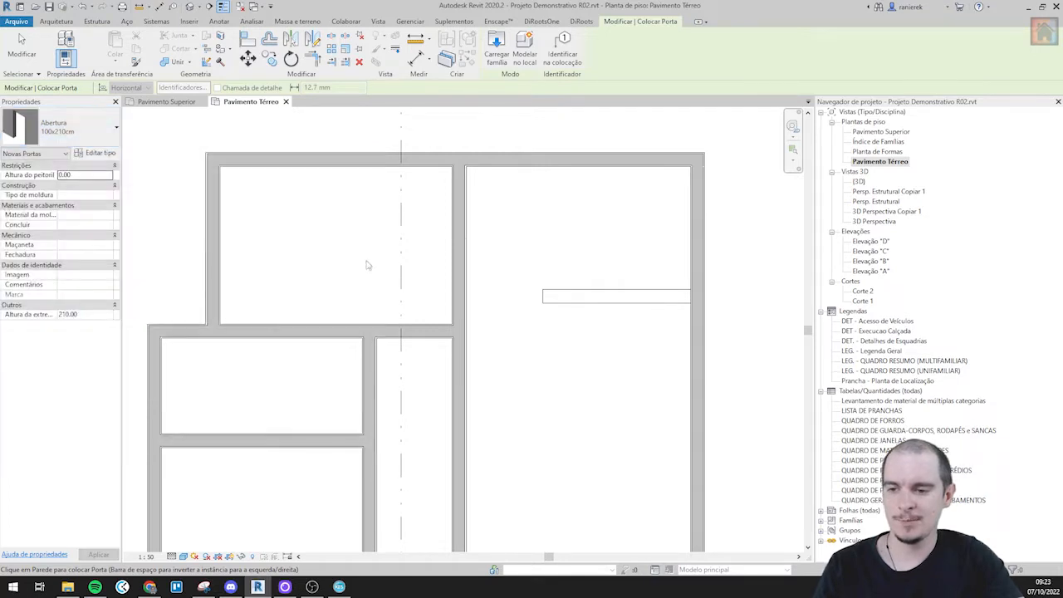
pyautogui.scroll(3, 415, 338)
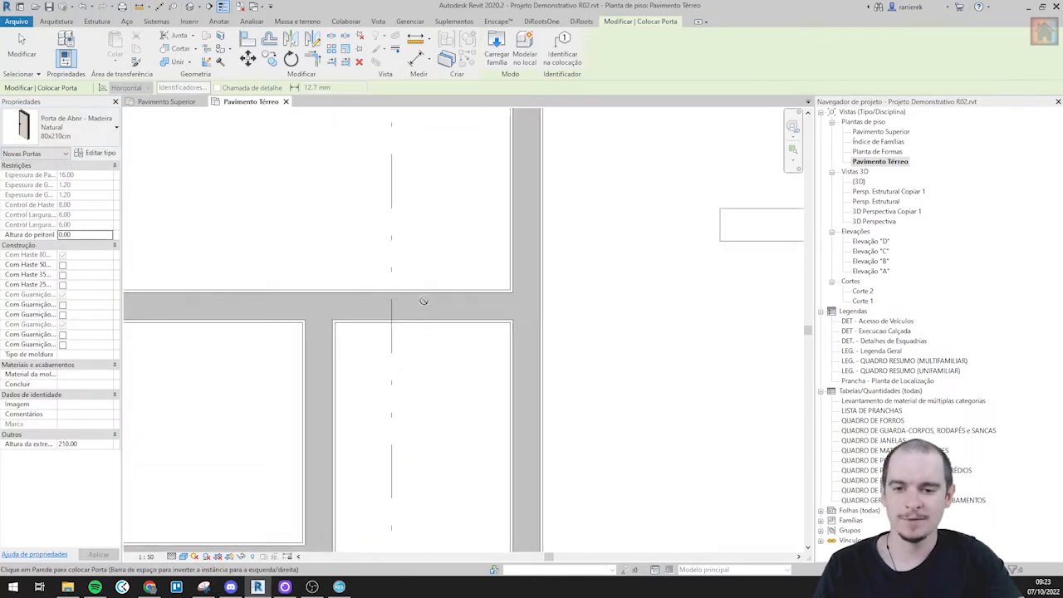
pyautogui.press('space')
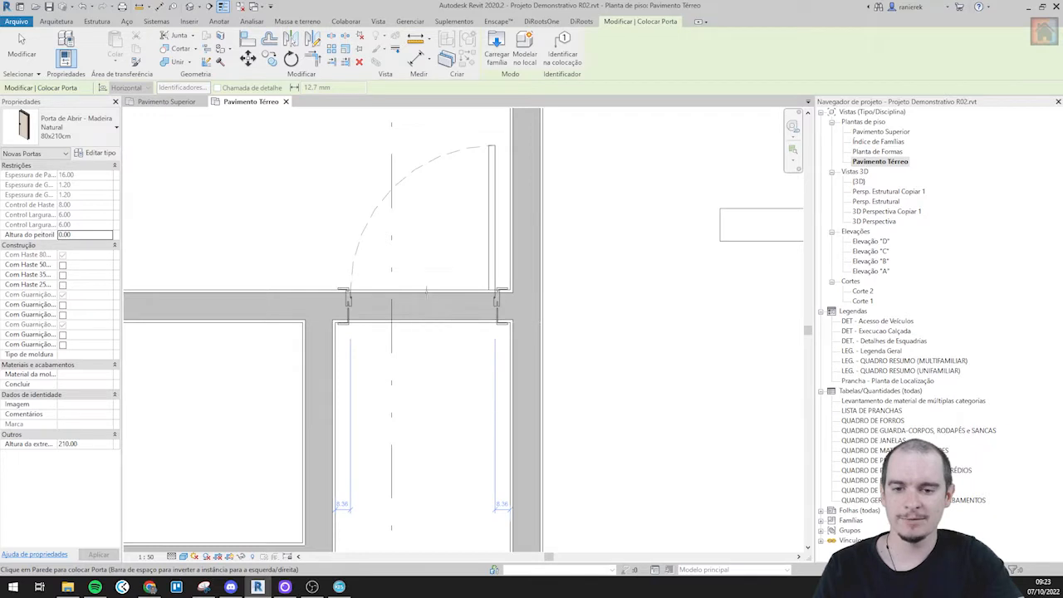
pyautogui.scroll(-4, 508, 284)
# - Place 80x210cm doors from the corridor into the lower middle-left room and in the short wall at the corridor's lower end
pyautogui.scroll(3, 432, 299)
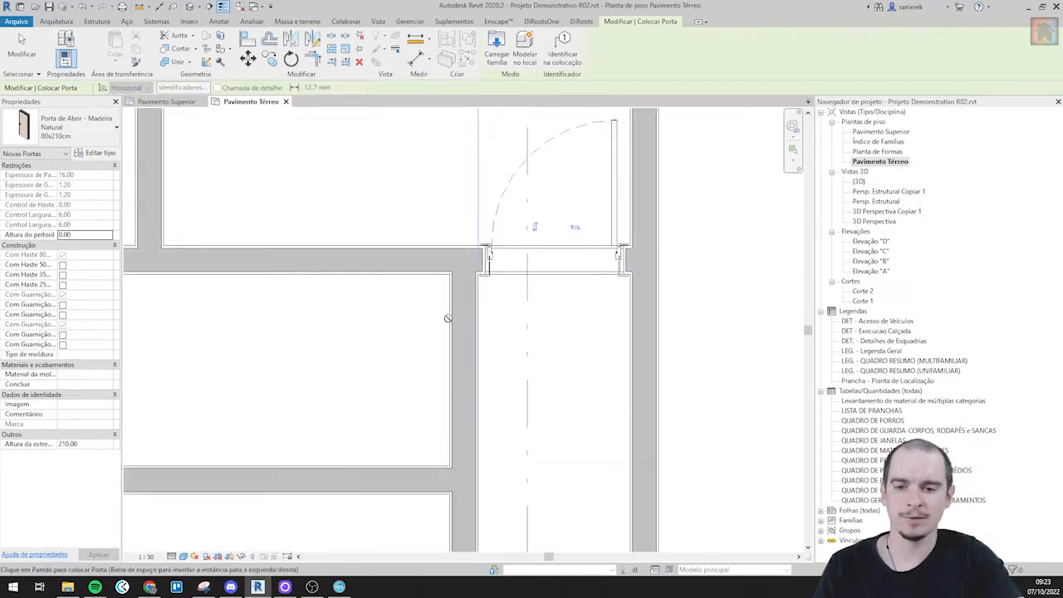
pyautogui.moveTo(446, 318); pyautogui.dragTo(470, 182, button='middle')
pyautogui.scroll(-1, 471, 176)
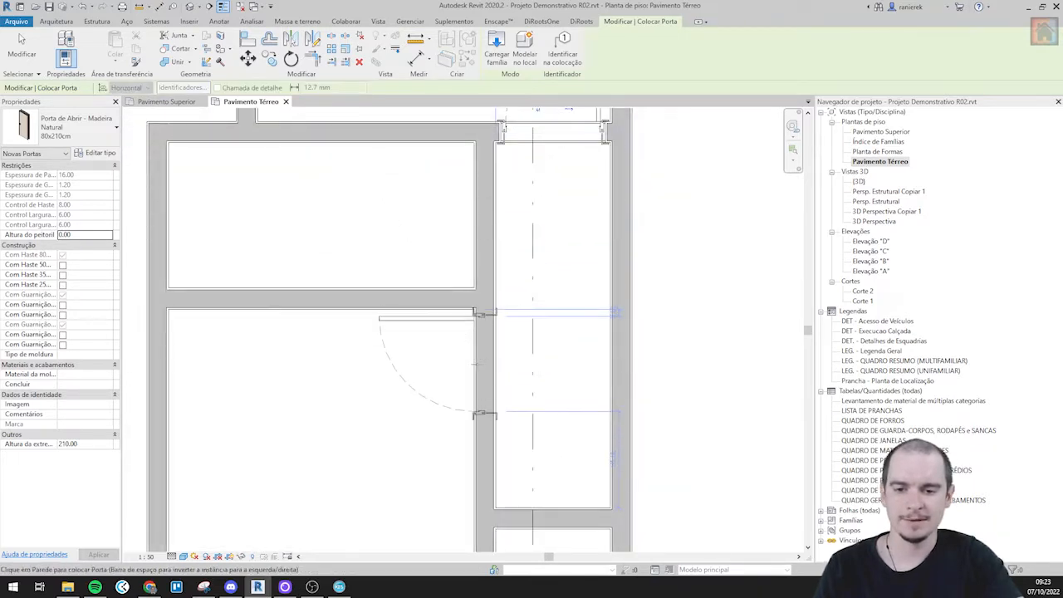
pyautogui.click(508, 385)
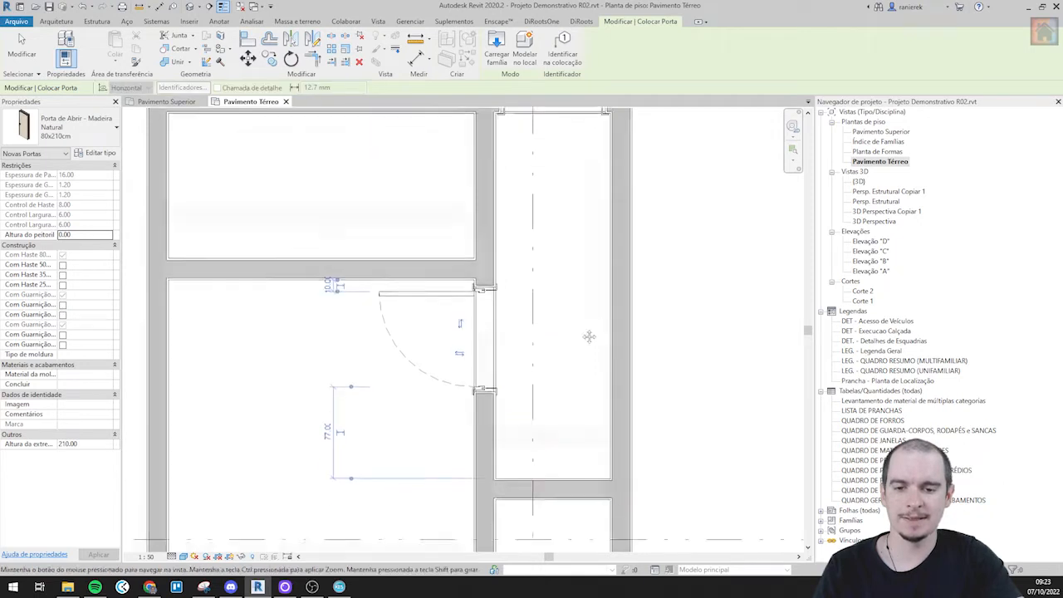
pyautogui.moveTo(551, 528); pyautogui.dragTo(525, 308, button='middle')
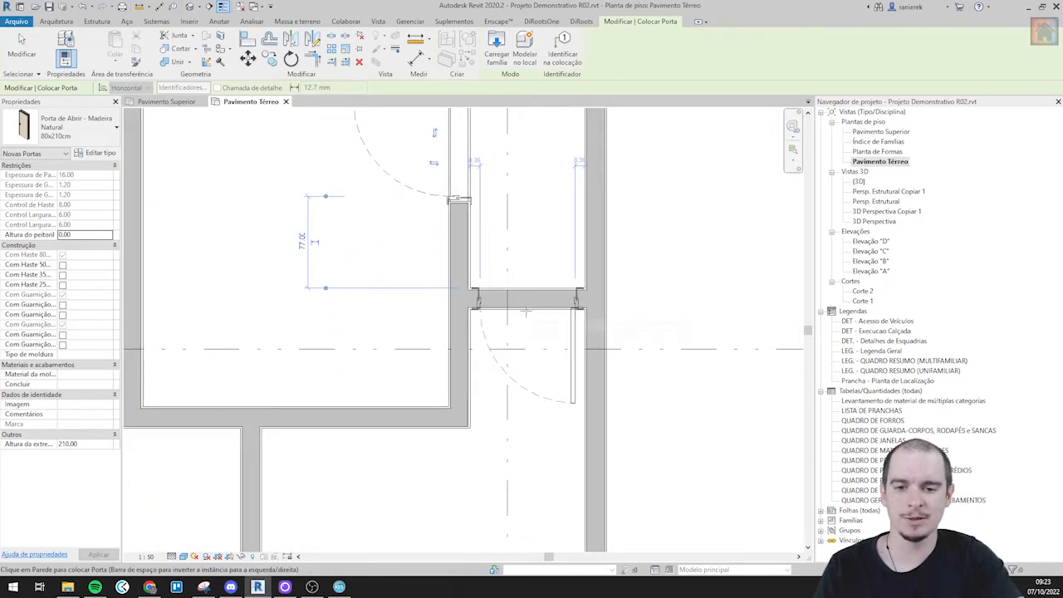
pyautogui.click(523, 300)
# - Place a Porta de Abrir - Madeira Natural 70x210cm door from the corridor into the upper middle-left room, about 8 cm above the partition
pyautogui.moveTo(514, 212); pyautogui.dragTo(483, 491, button='middle')
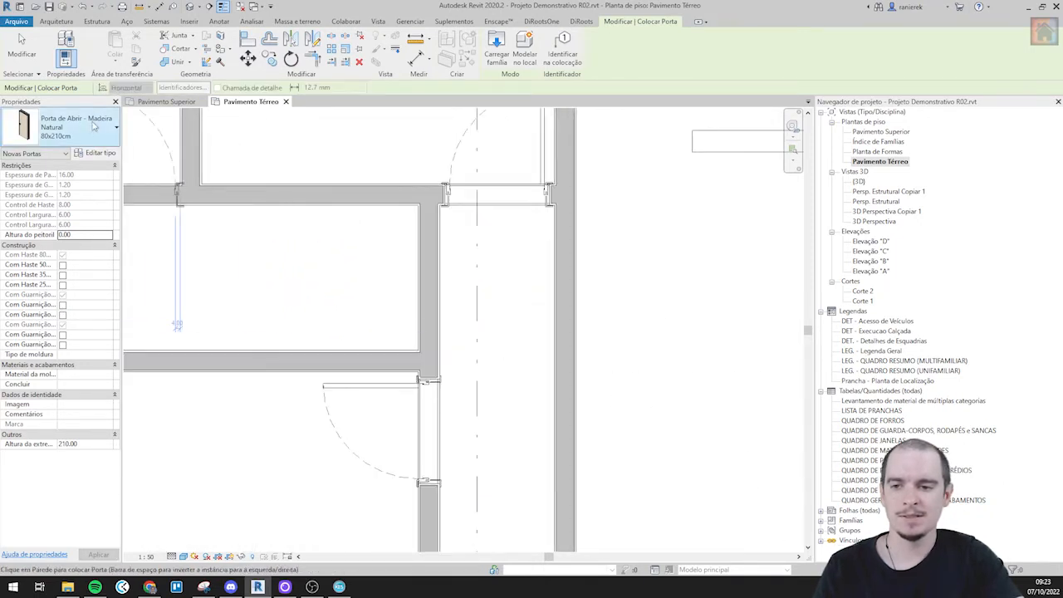
pyautogui.click(75, 129)
pyautogui.click(34, 277)
pyautogui.scroll(2, 423, 231)
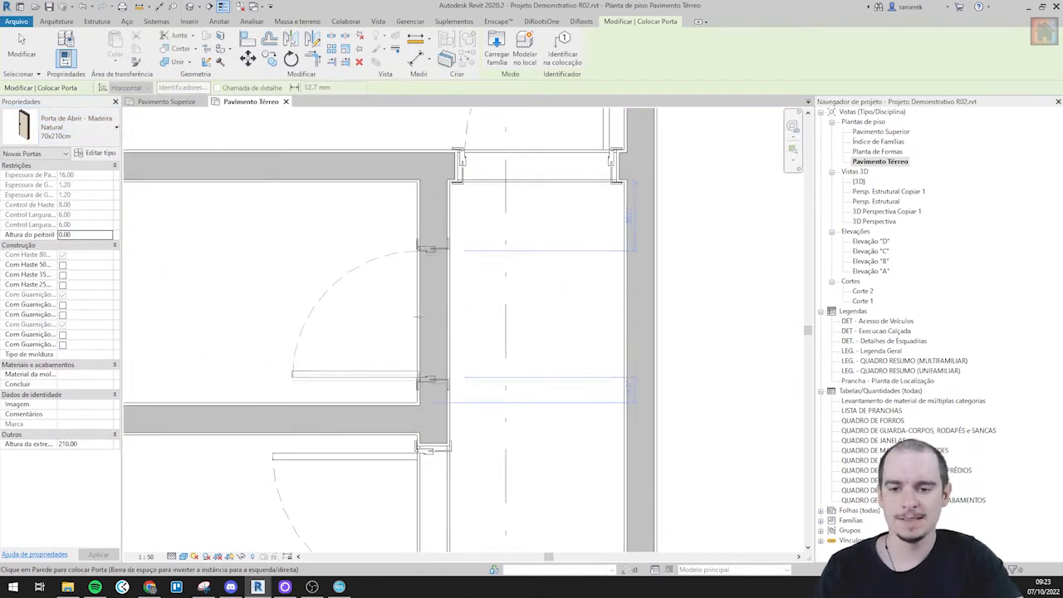
pyautogui.click(340, 286)
pyautogui.scroll(-4, 342, 282)
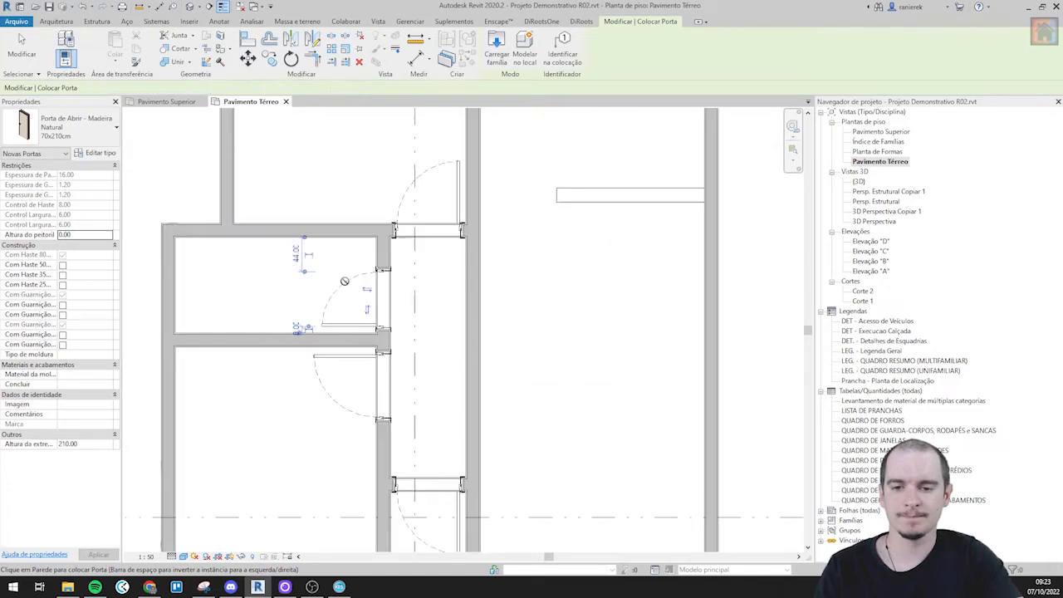
# - Place a Porta de Correr embutida - Madeira Natural 70x210cm door at the upper end of the lower-left room's partition, about 8 cm from the corner
pyautogui.scroll(4, 310, 362)
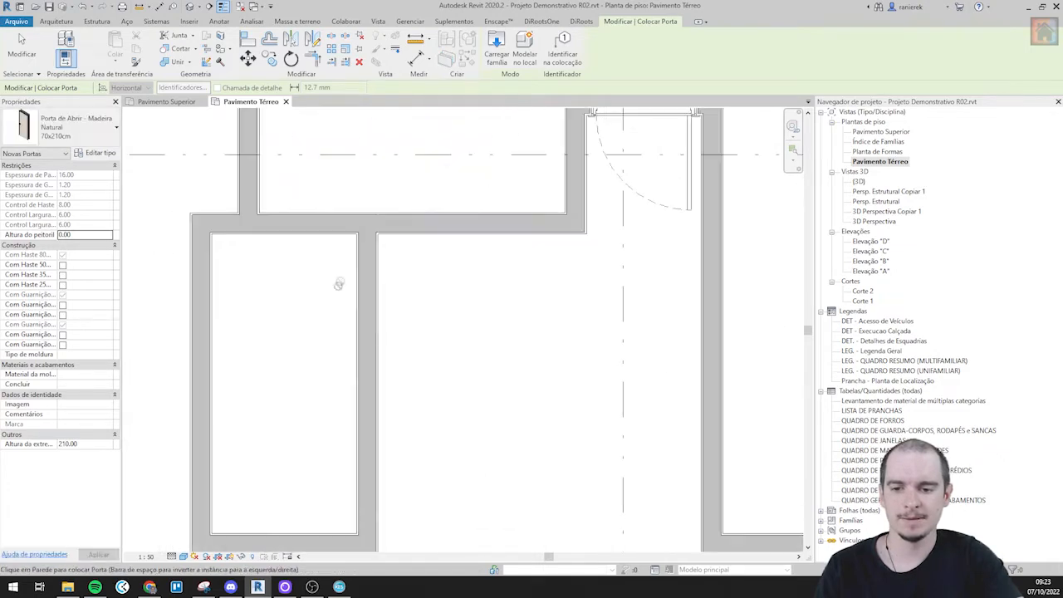
pyautogui.click(93, 122)
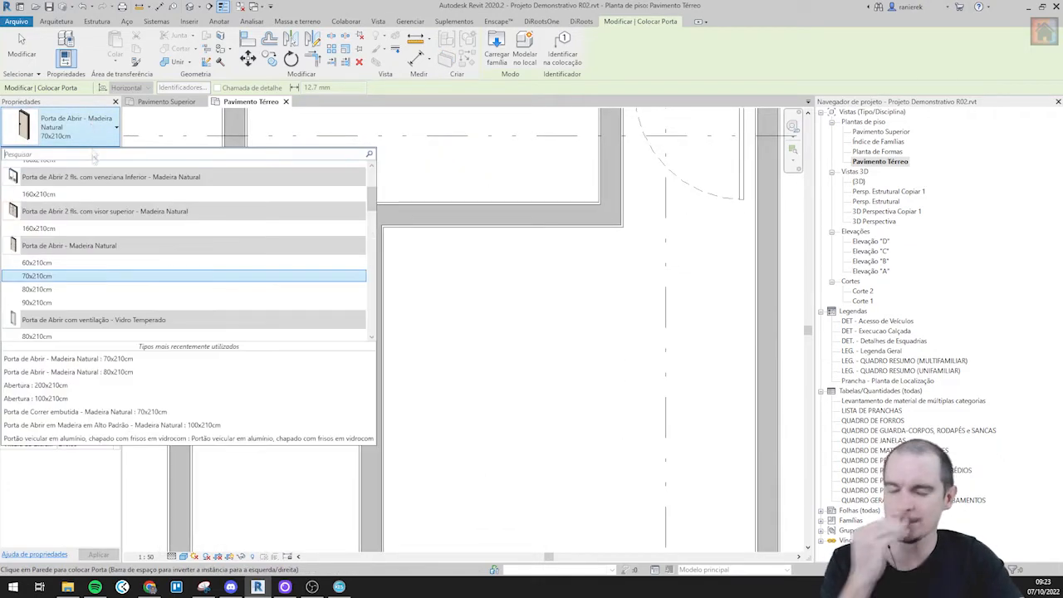
pyautogui.scroll(-2, 82, 285)
pyautogui.scroll(-8, 82, 285)
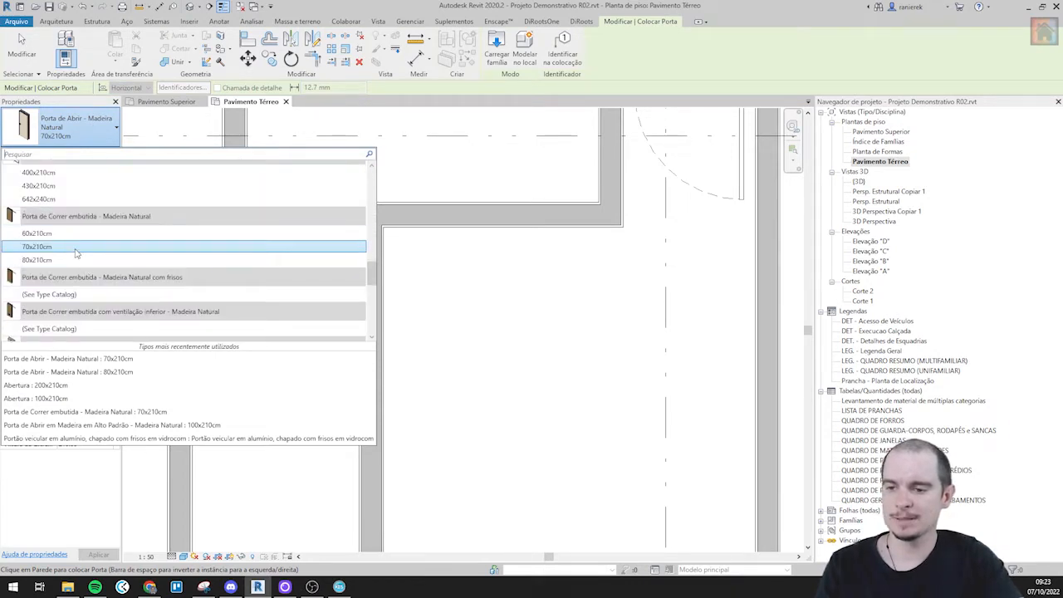
pyautogui.click(83, 246)
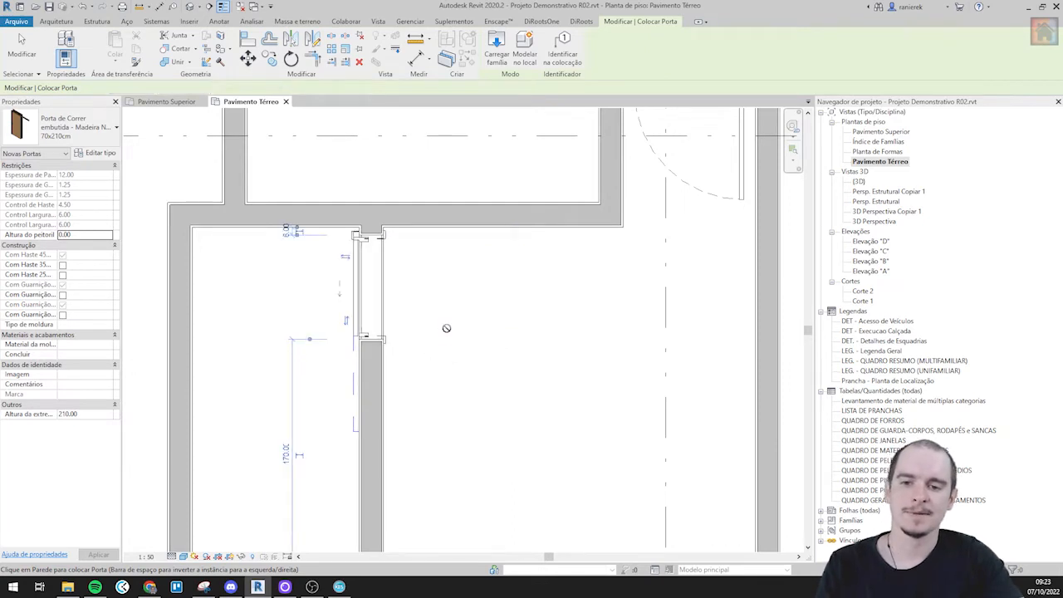
# - Place a Porta de Abrir em Madeira em Alto Padrão - Madeira Natural 90x210cm door in the large right-hand room's lower wall, about 10 cm from the left corner
pyautogui.scroll(-4, 446, 327)
pyautogui.moveTo(486, 335); pyautogui.dragTo(277, 308, button='middle')
pyautogui.scroll(3, 382, 347)
pyautogui.scroll(5, 93, 307)
pyautogui.click(482, 219)
pyautogui.press('Escape')
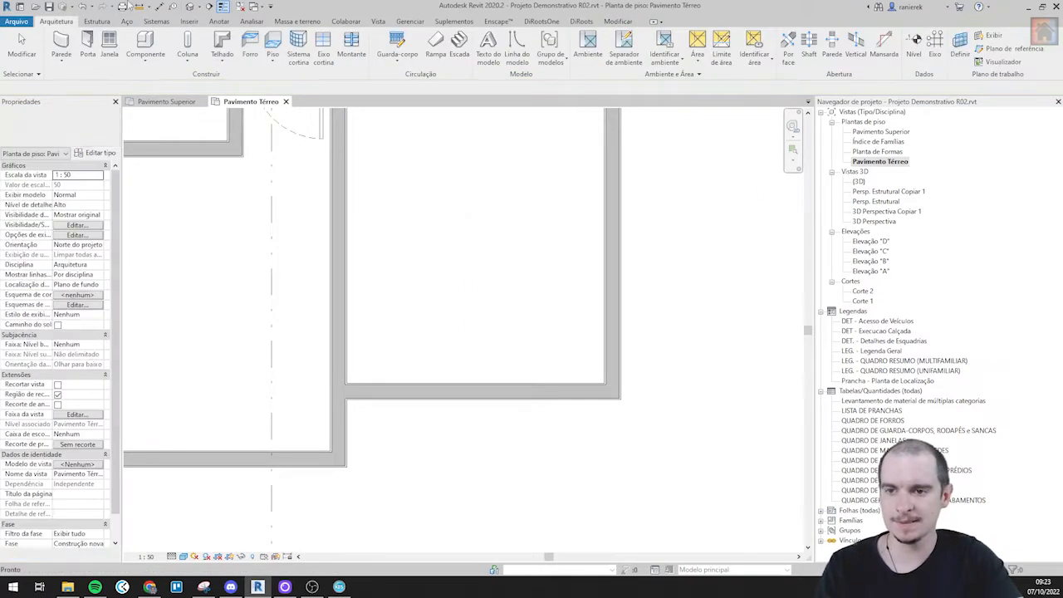
pyautogui.click(89, 50)
pyautogui.click(67, 127)
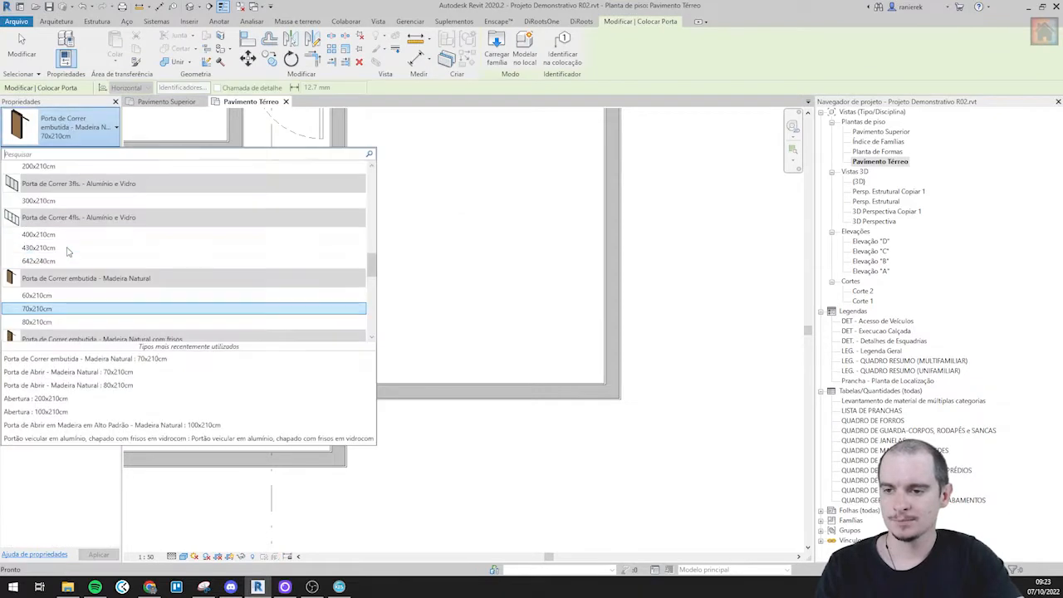
pyautogui.scroll(2, 68, 252)
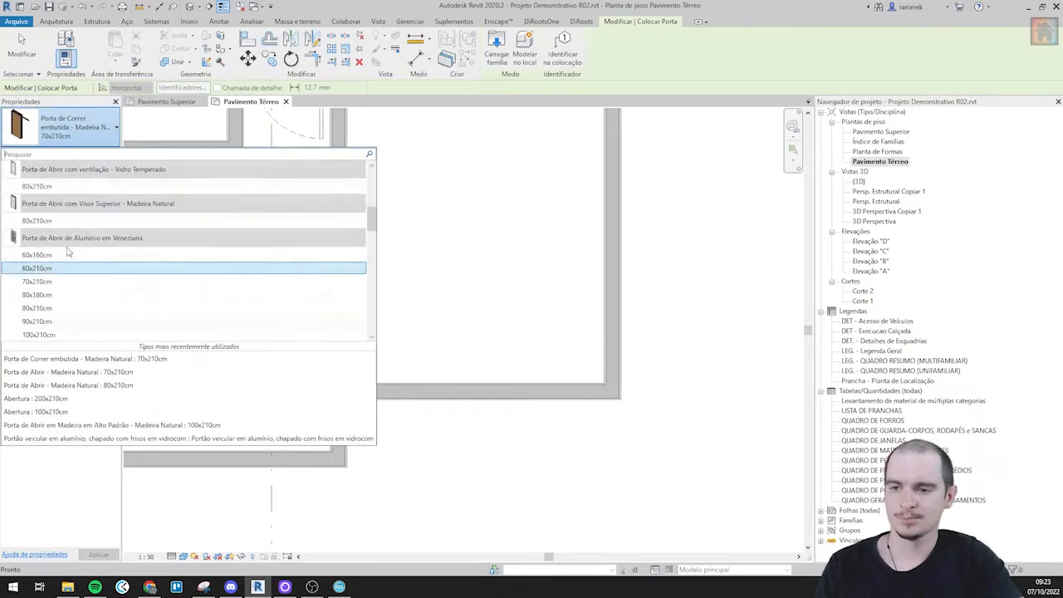
pyautogui.scroll(6, 99, 251)
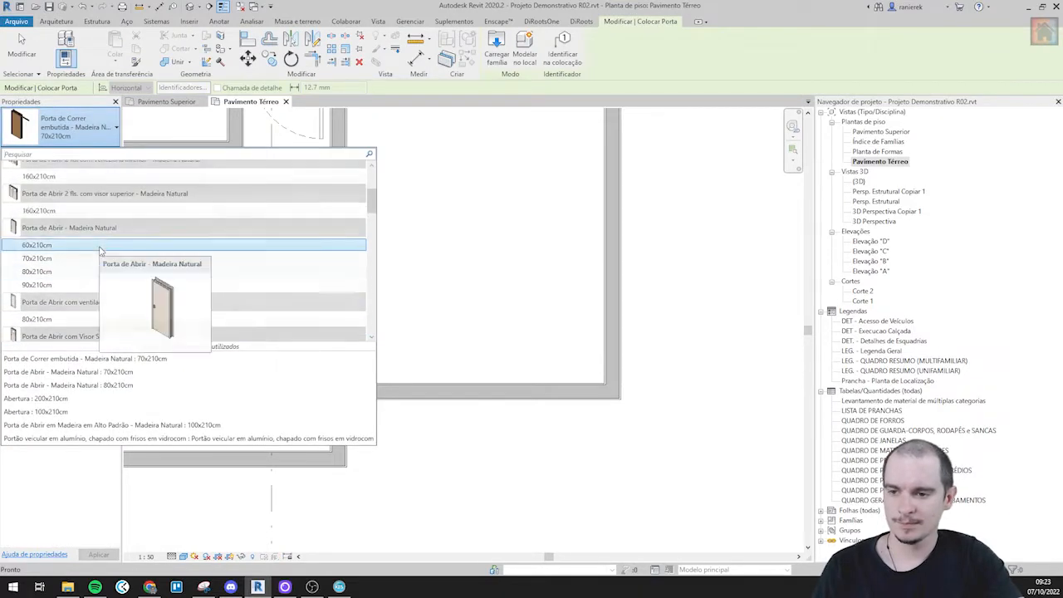
pyautogui.scroll(-5, 98, 256)
pyautogui.scroll(-12, 98, 256)
pyautogui.scroll(-3, 98, 256)
pyautogui.scroll(3, 98, 257)
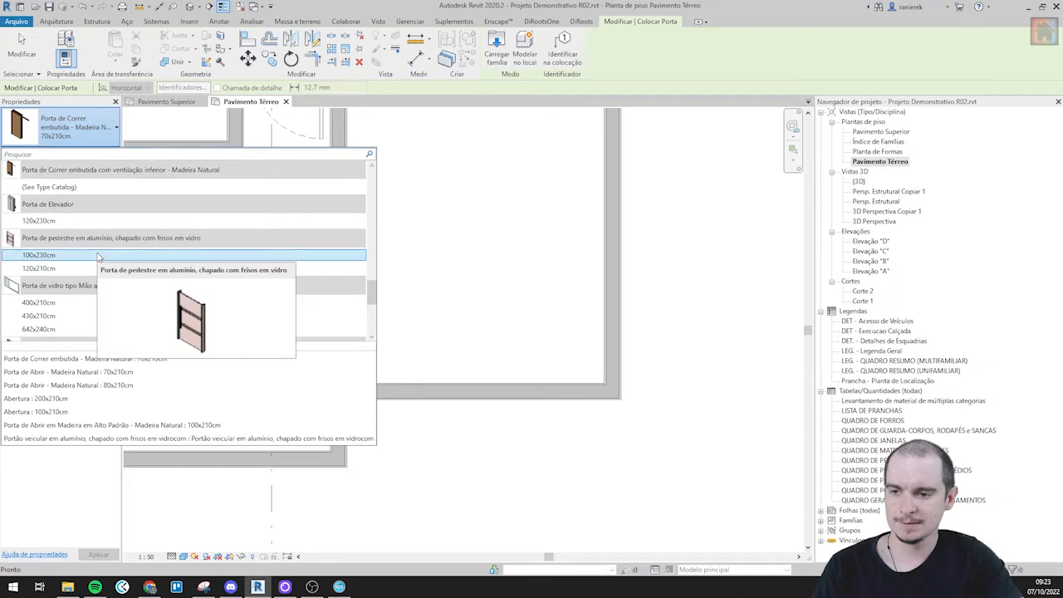
pyautogui.scroll(6, 98, 256)
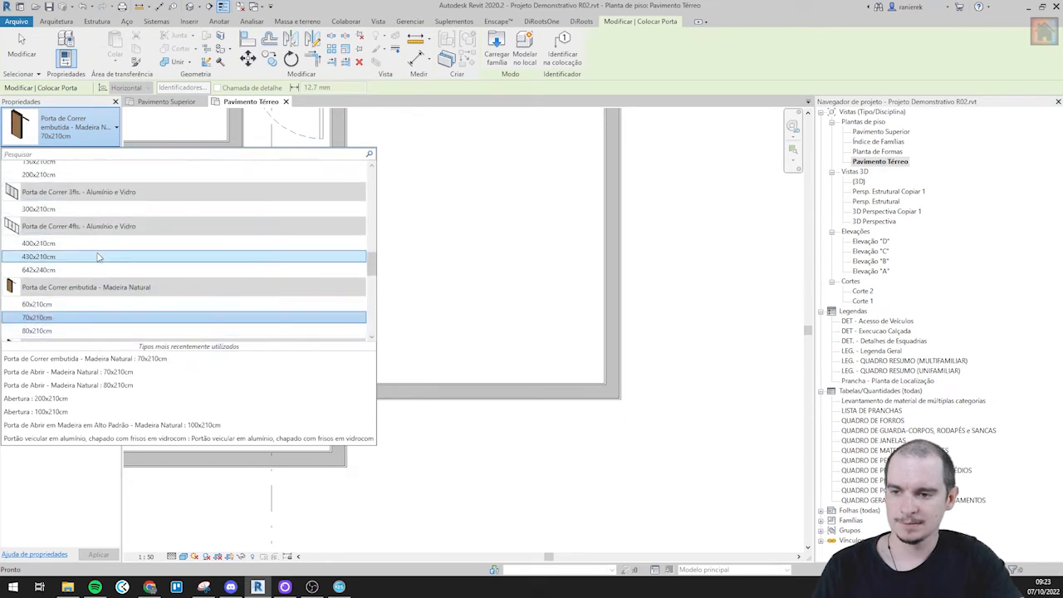
pyautogui.scroll(5, 98, 257)
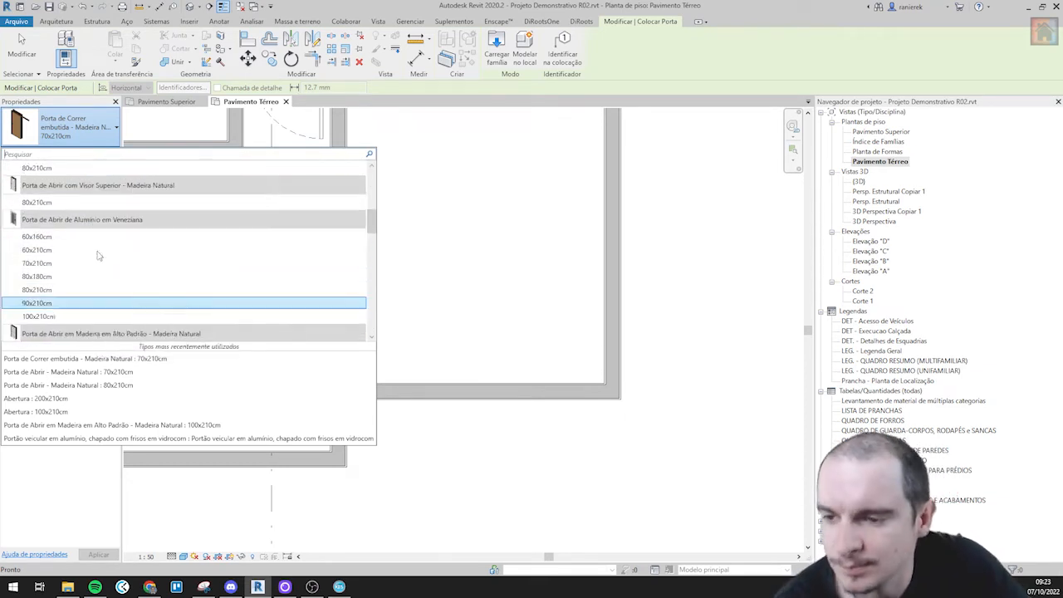
pyautogui.scroll(-1, 98, 270)
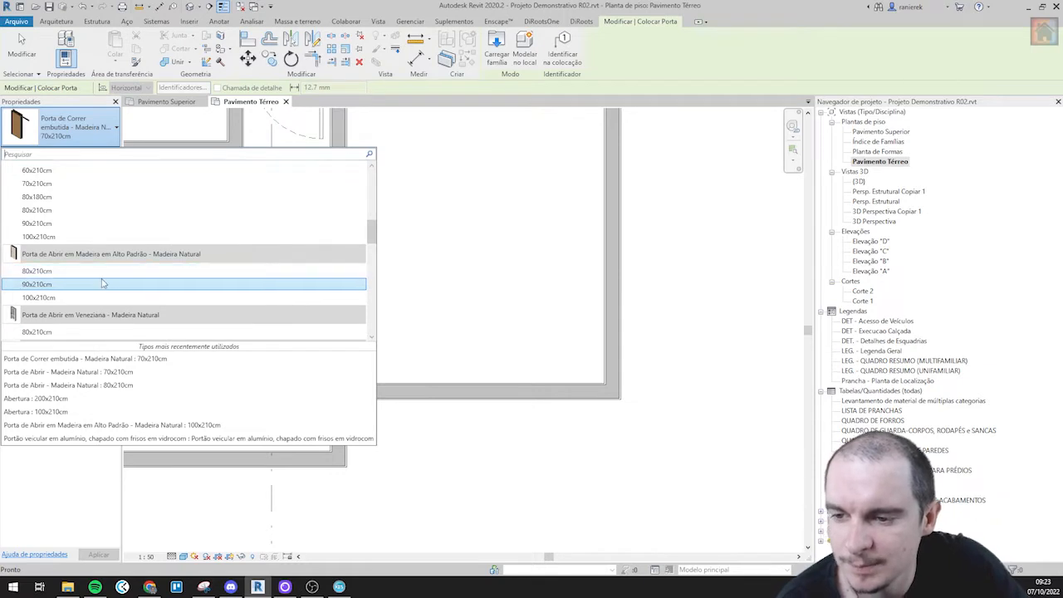
pyautogui.click(102, 284)
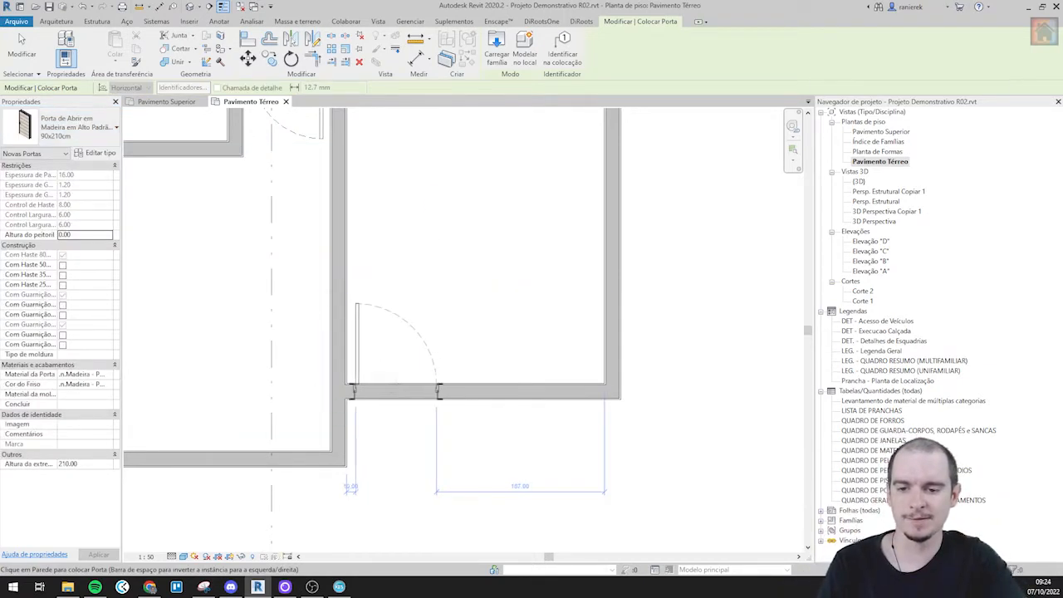
pyautogui.scroll(-3, 413, 304)
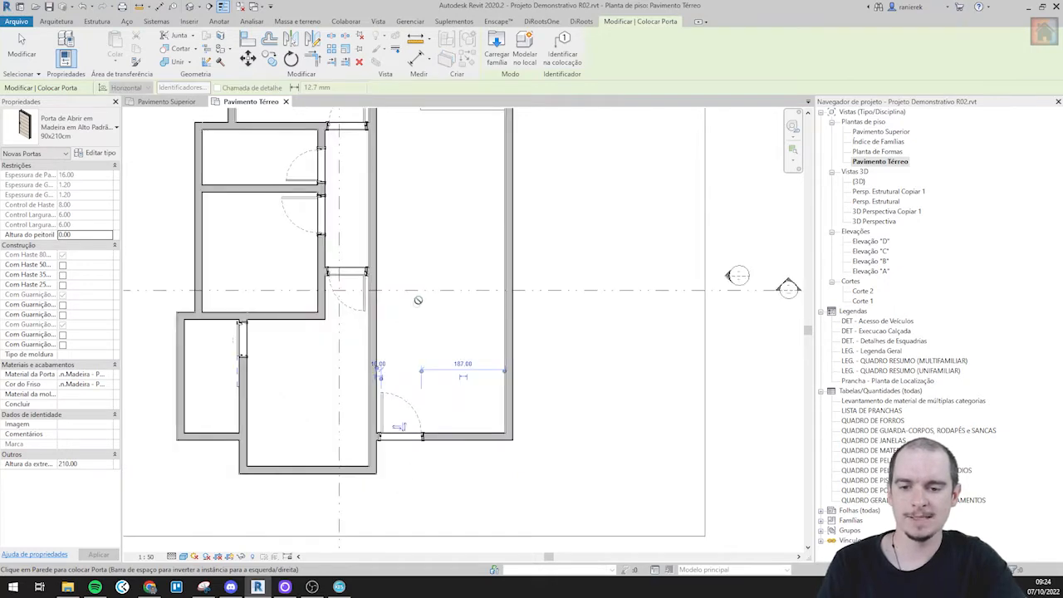
pyautogui.moveTo(418, 297); pyautogui.dragTo(414, 514, button='middle')
pyautogui.scroll(4, 411, 228)
pyautogui.scroll(-4, 383, 274)
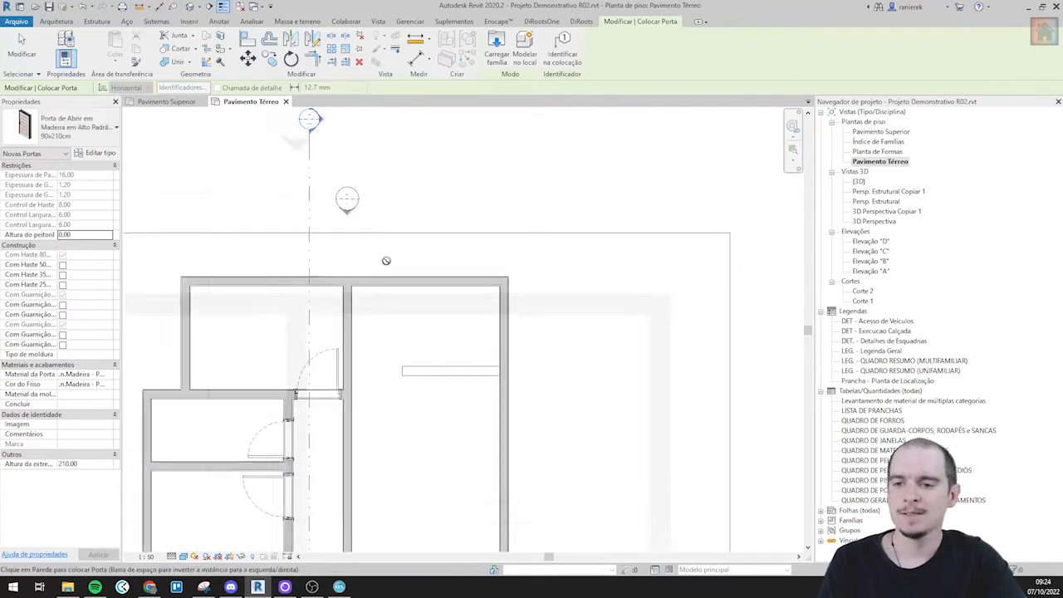
pyautogui.press('Escape')
pyautogui.press('Escape')
# - Place another Porta de Correr embutida - Madeira Natural 70x210cm door, matching the lower-left room's door, in the large room's upper wall beside the left corner
pyautogui.scroll(1, 395, 192)
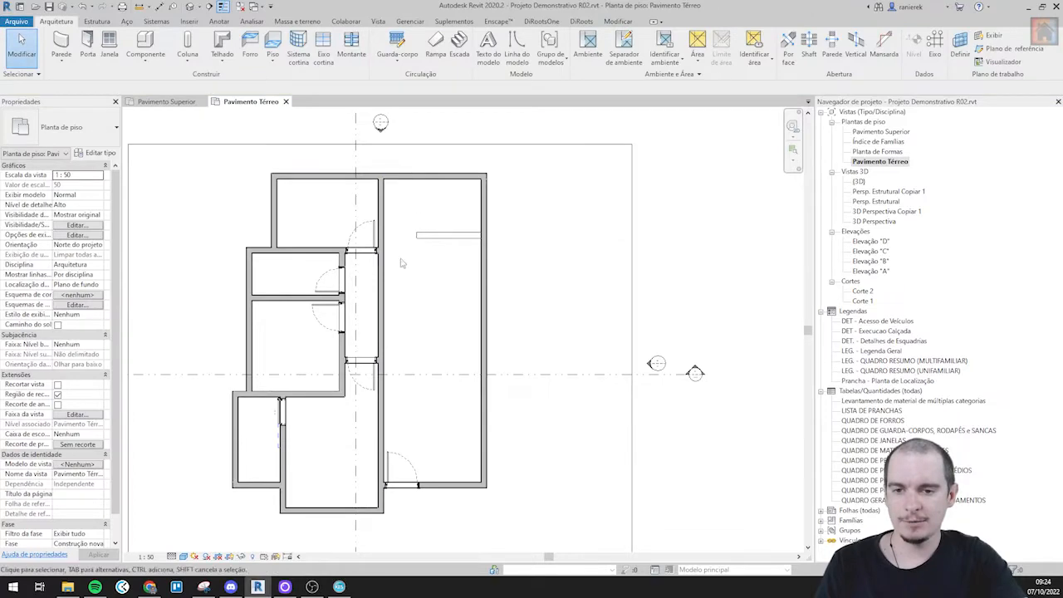
pyautogui.scroll(3, 295, 406)
pyautogui.click(262, 425)
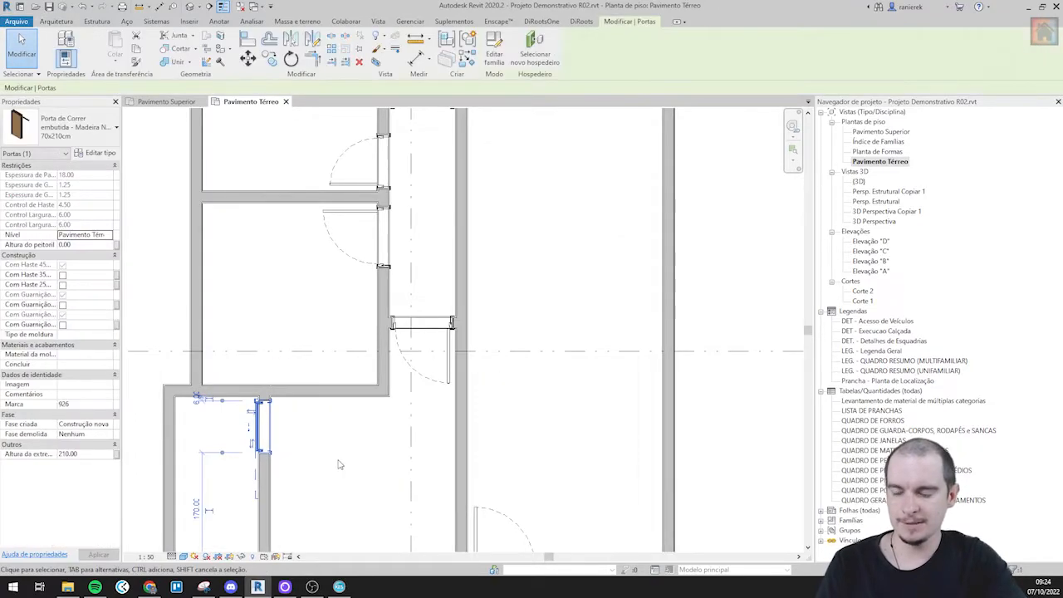
pyautogui.scroll(-4, 339, 463)
pyautogui.press('c')
pyautogui.press('s')
pyautogui.scroll(5, 418, 199)
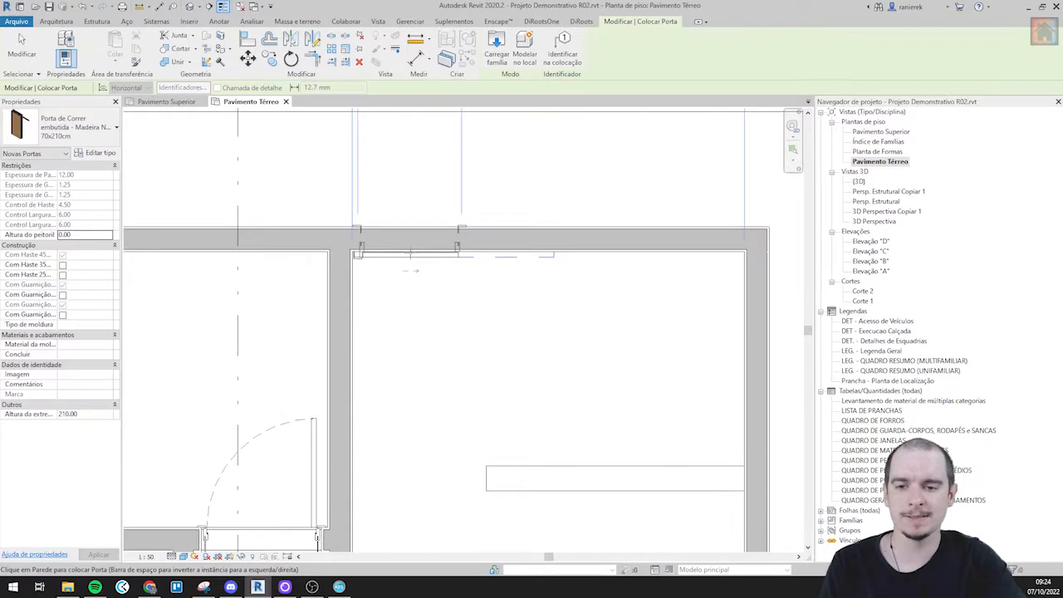
pyautogui.click(390, 350)
pyautogui.press('Escape')
pyautogui.press('Escape')
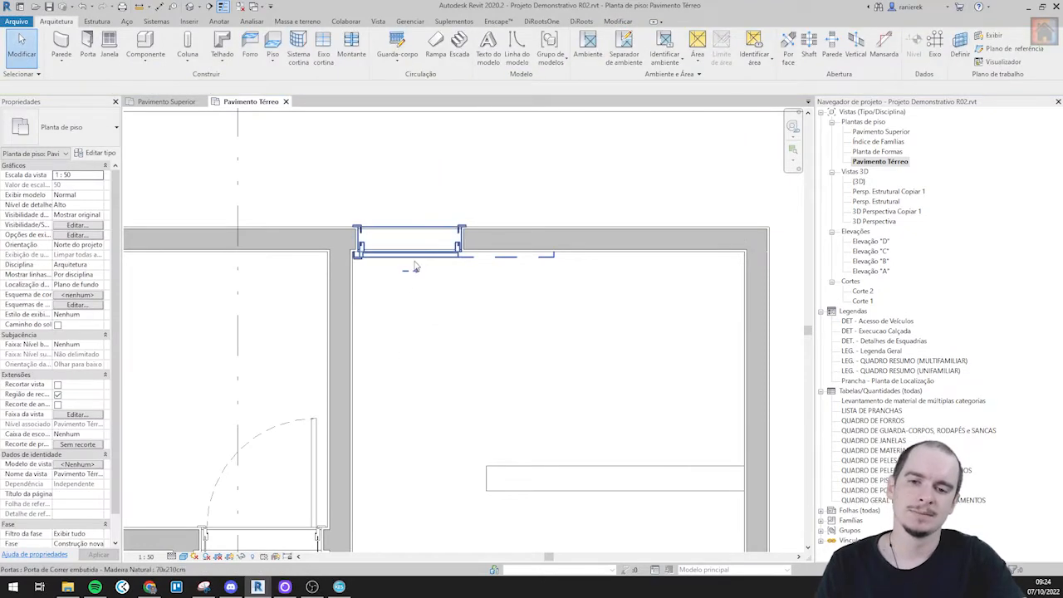
# - Change the door in the large room's upper wall to Porta de Abrir em Madeira em Alto Padrão - Madeira Natural 80x210cm
pyautogui.click(58, 137)
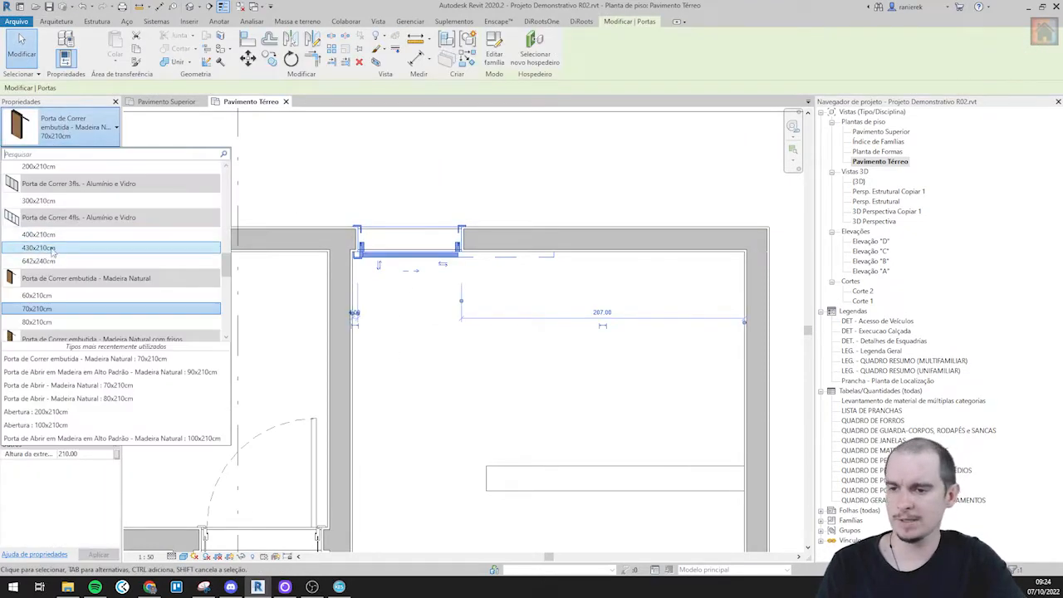
pyautogui.scroll(5, 53, 249)
pyautogui.scroll(4, 53, 255)
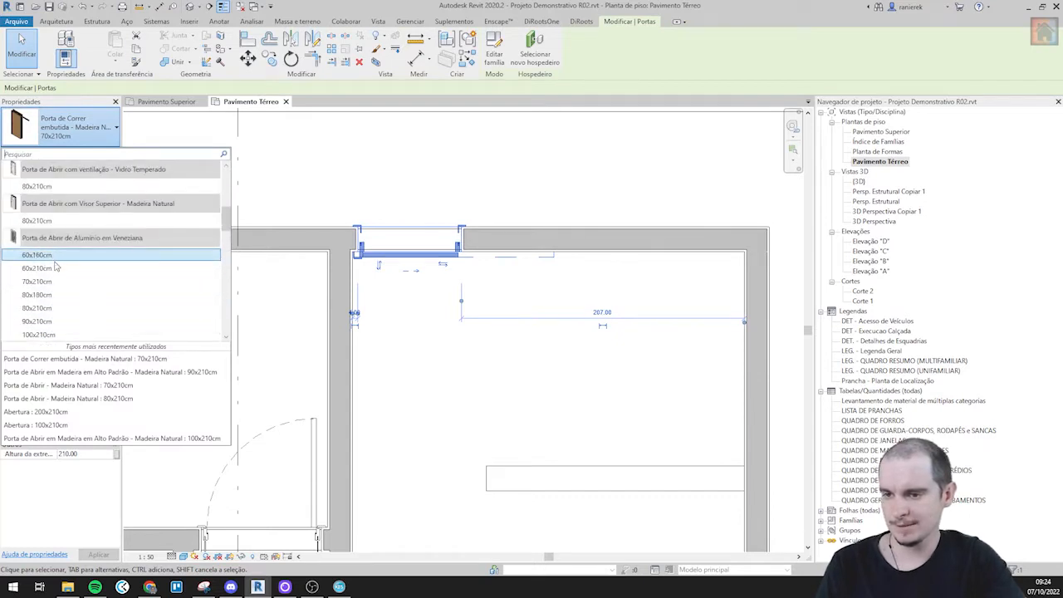
pyautogui.scroll(-3, 57, 267)
pyautogui.scroll(4, 56, 266)
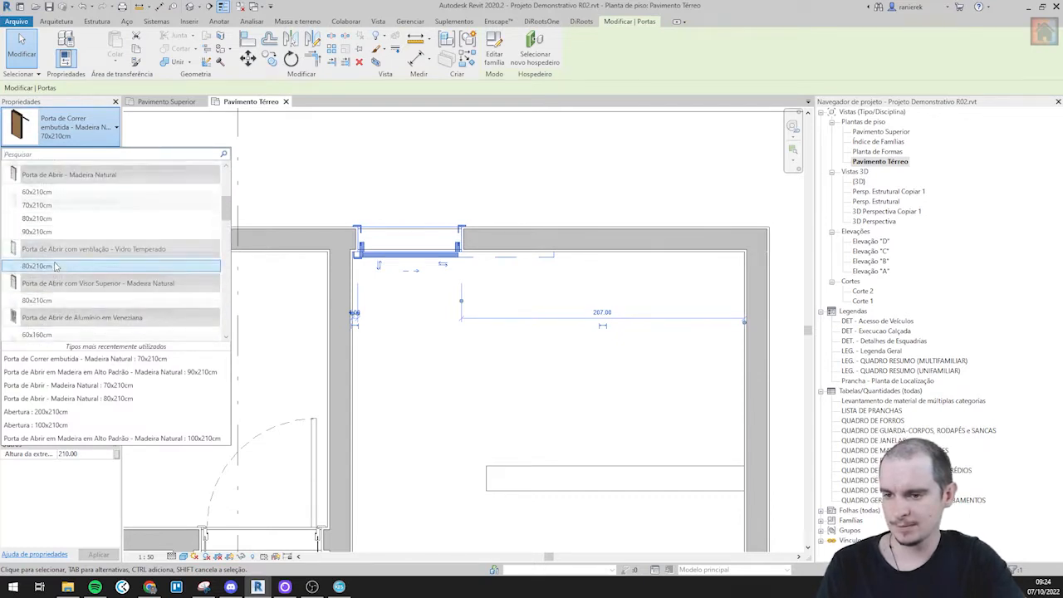
pyautogui.scroll(-4, 55, 267)
pyautogui.scroll(-3, 56, 264)
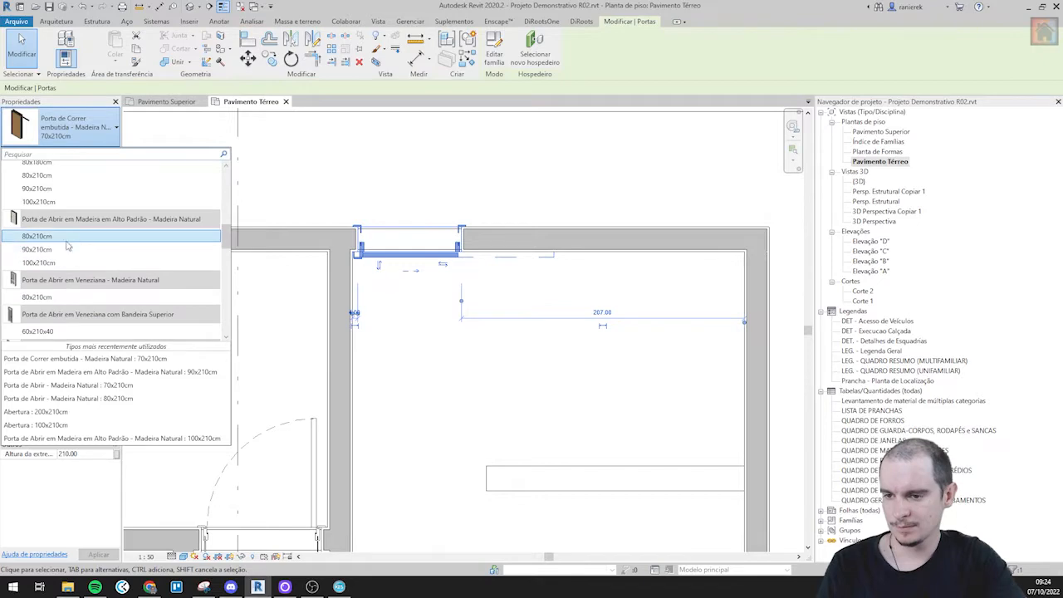
pyautogui.click(70, 241)
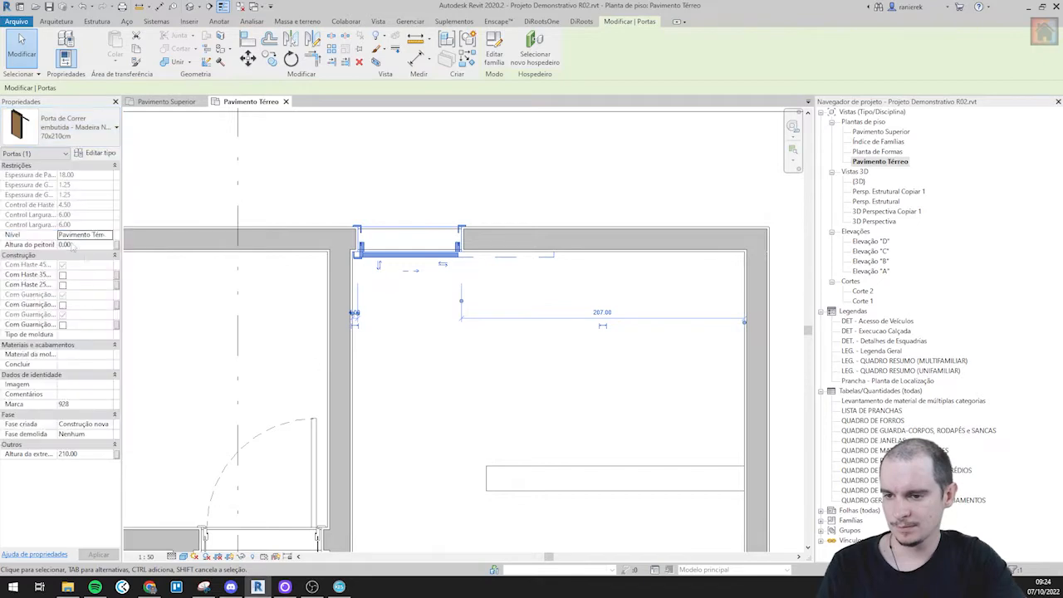
pyautogui.click(528, 369)
pyautogui.click(461, 312)
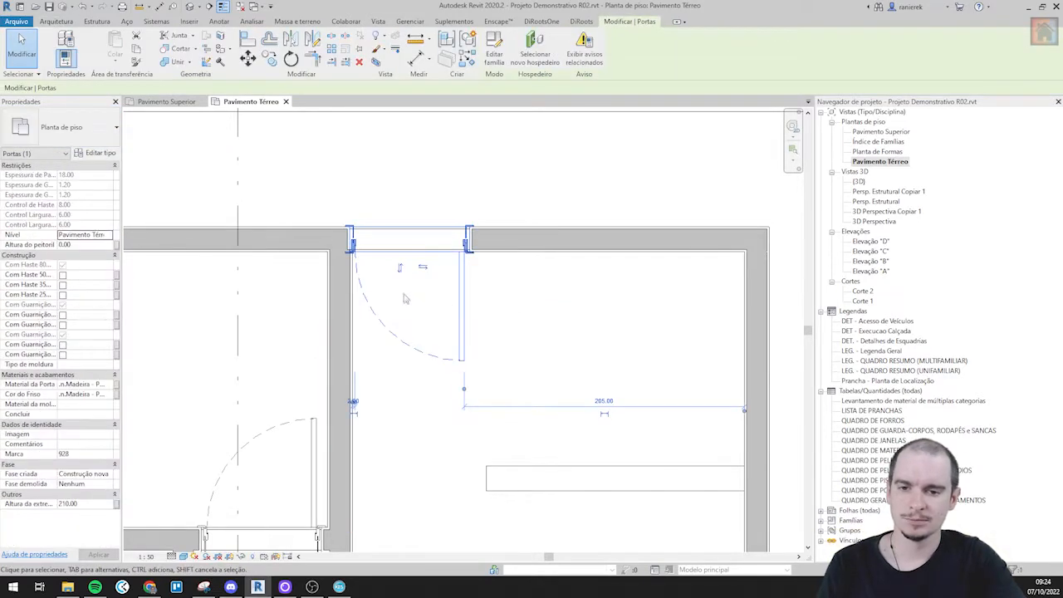
# - Flip the upper wall door's hinge to the left side and shift the door to about 8 cm from the left corner
pyautogui.press('space')
pyautogui.press('Right')
pyautogui.press('Right')
pyautogui.press('Right')
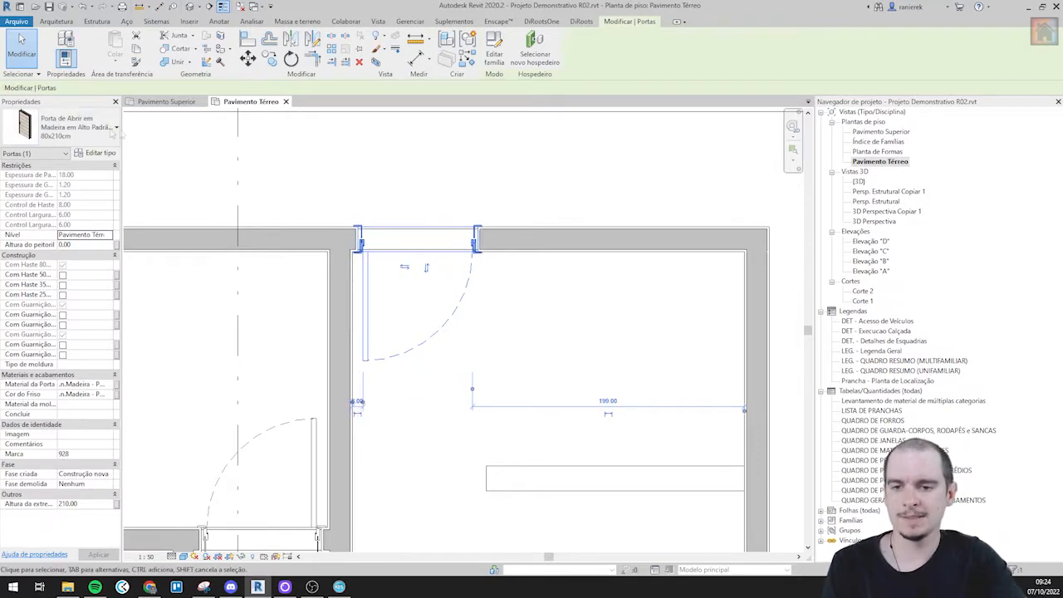
# - Duplicate the upper wall door's type as 70x210cm with a Largura of 70 and a Largura bruta of 78
pyautogui.click(96, 153)
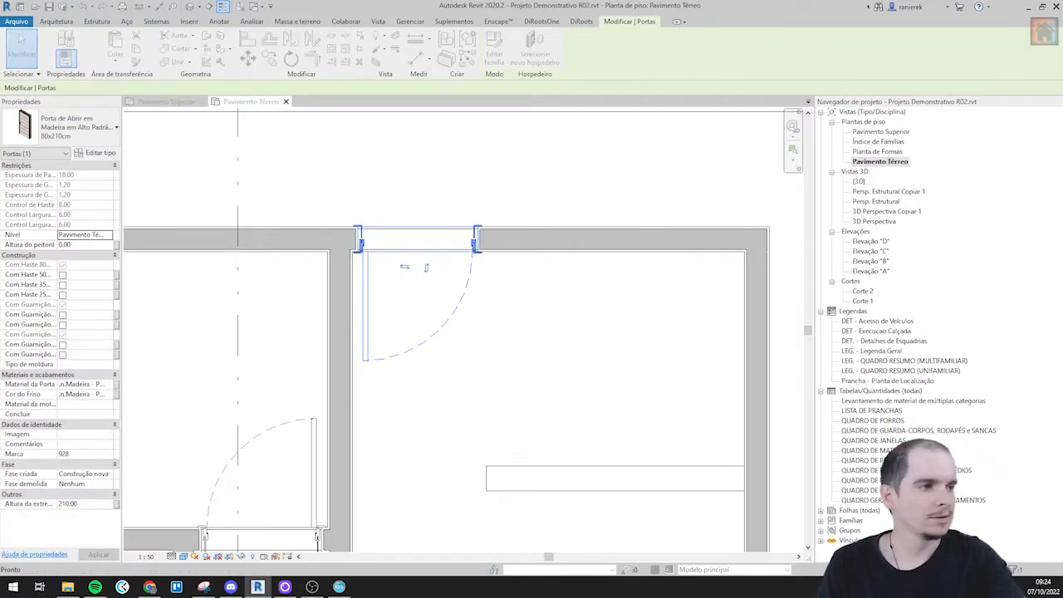
pyautogui.click(624, 183)
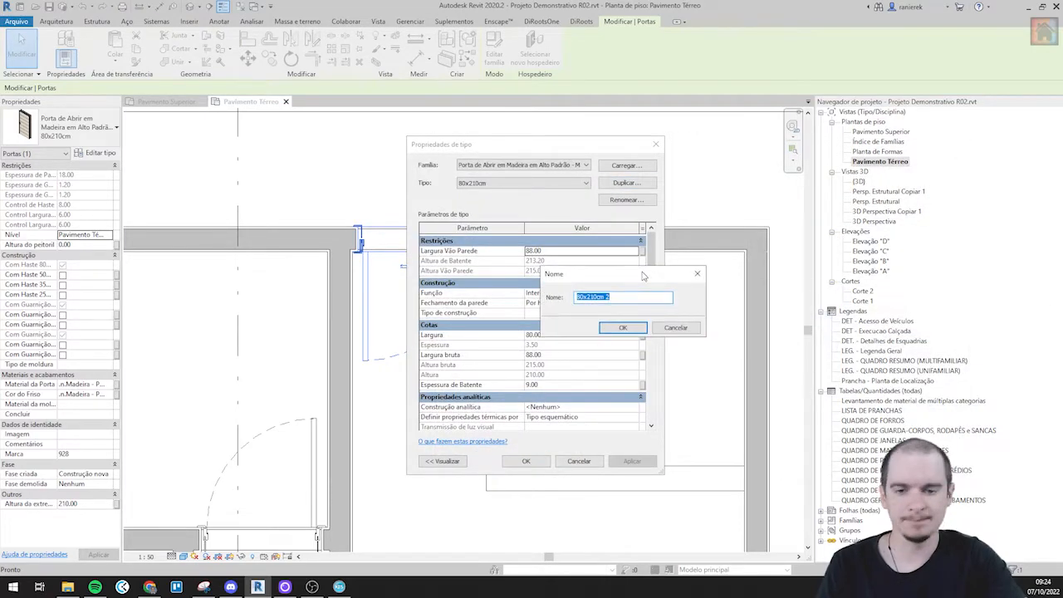
pyautogui.press('Return')
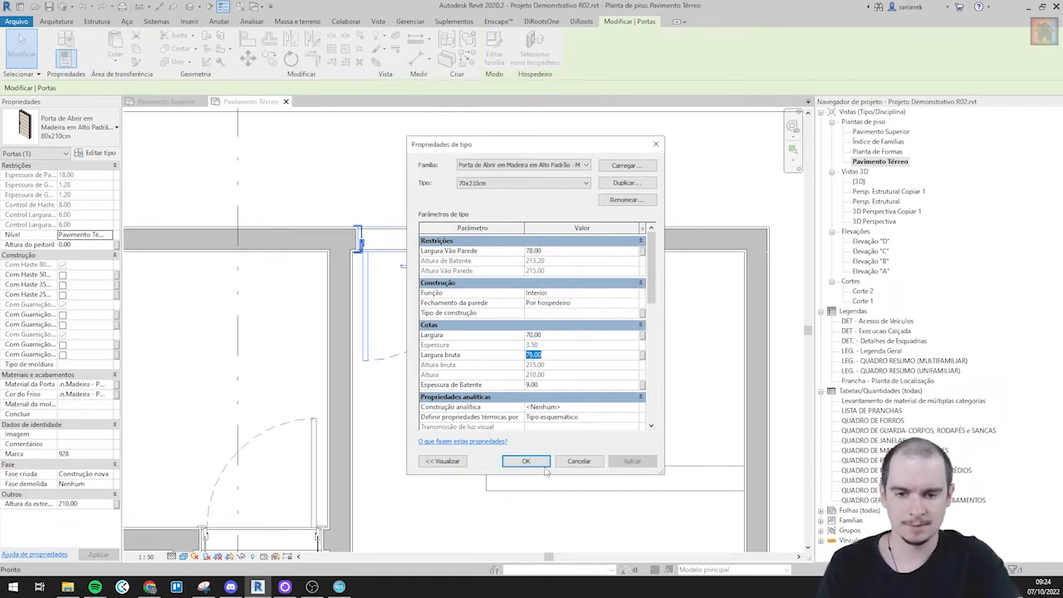
pyautogui.press('Return')
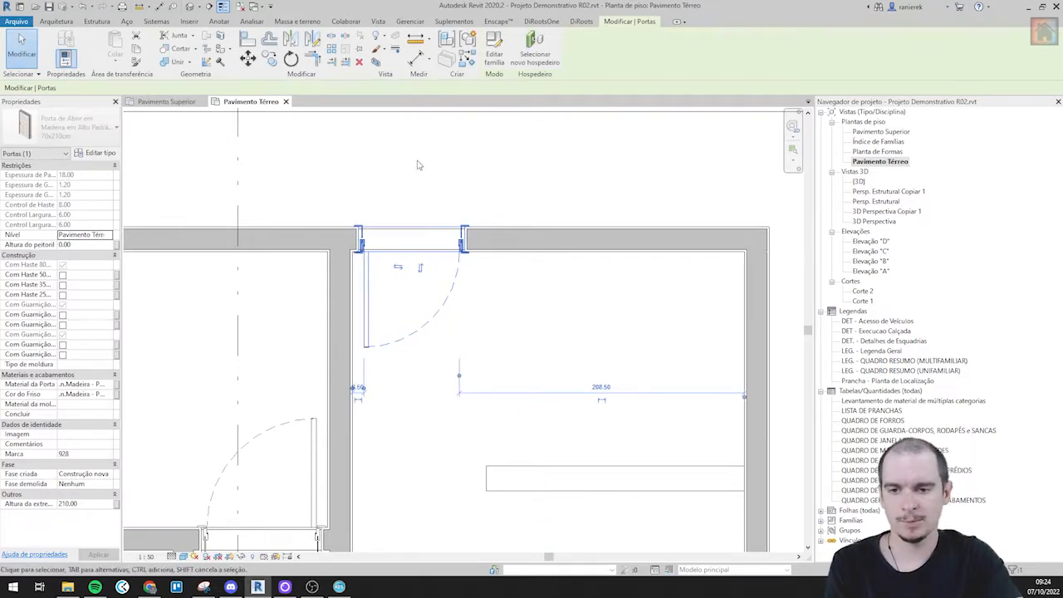
pyautogui.press('Escape')
# - Place an Abertura 200x210cm opening in the wall between the corridor and the large room, 10 cm from the corridor's upper end
pyautogui.scroll(-5, 418, 189)
pyautogui.moveTo(461, 292); pyautogui.dragTo(516, 148, button='middle')
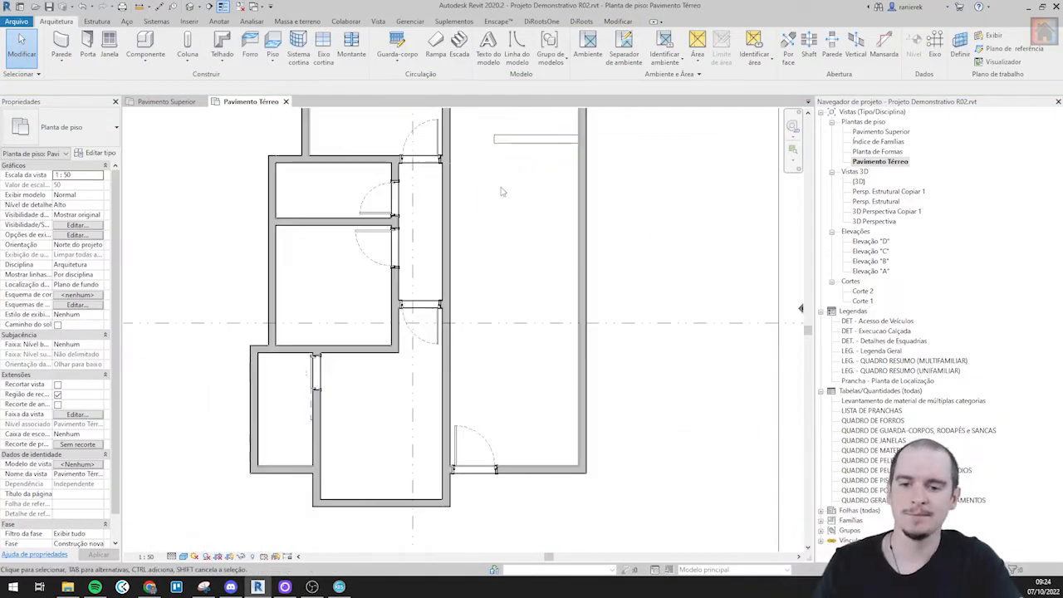
pyautogui.moveTo(505, 285); pyautogui.dragTo(520, 444, button='middle')
pyautogui.scroll(4, 512, 418)
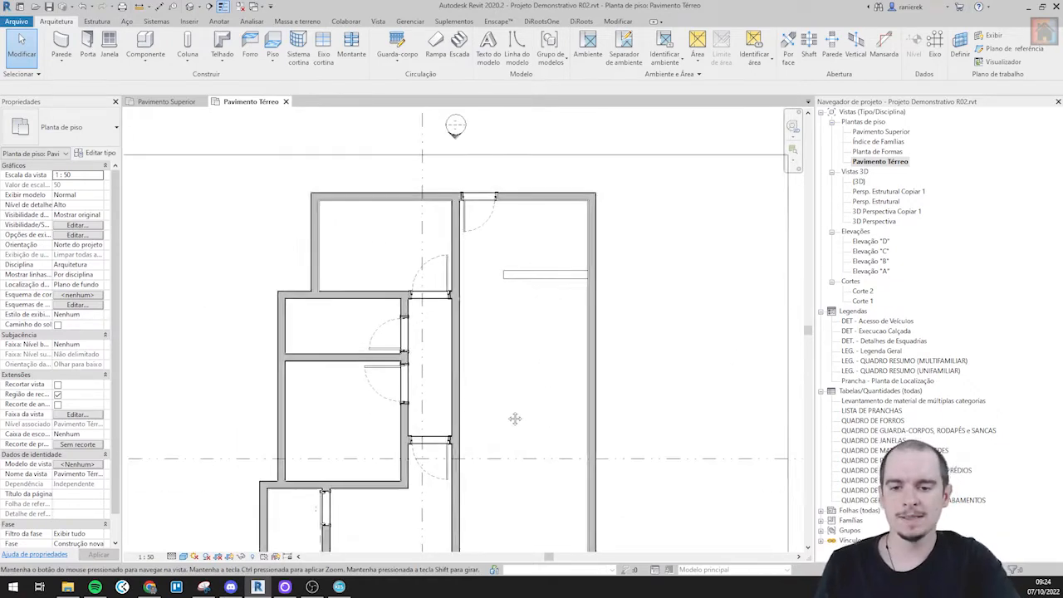
pyautogui.moveTo(479, 412); pyautogui.dragTo(455, 341, button='middle')
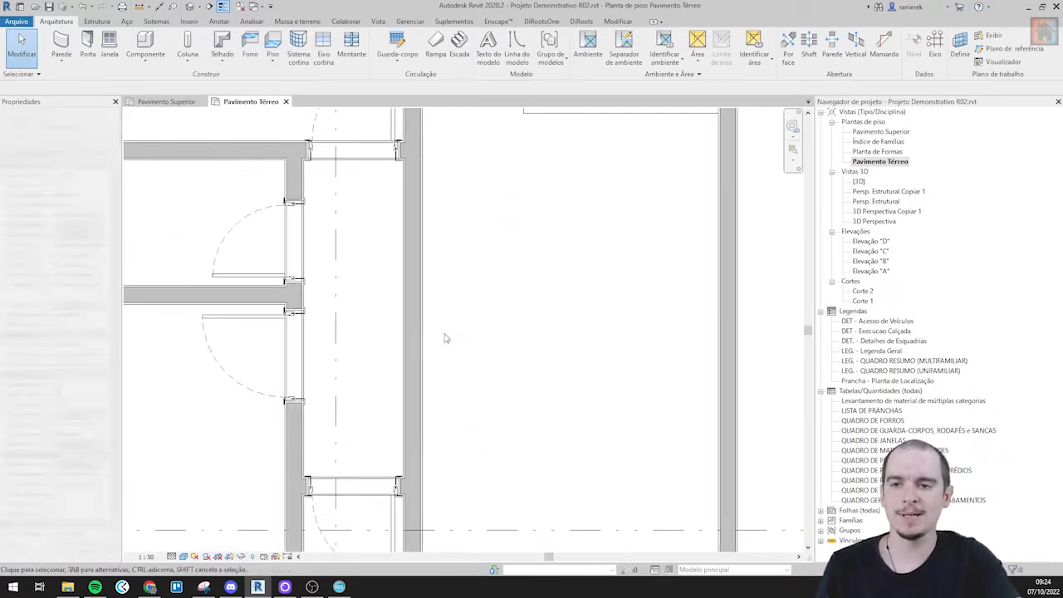
pyautogui.click(87, 42)
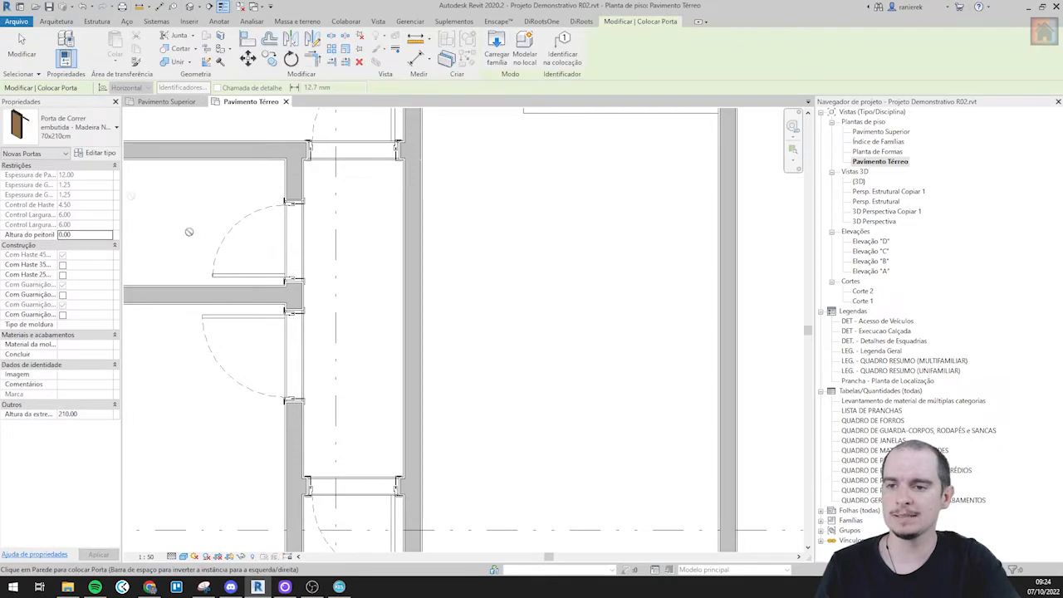
pyautogui.scroll(10, 58, 230)
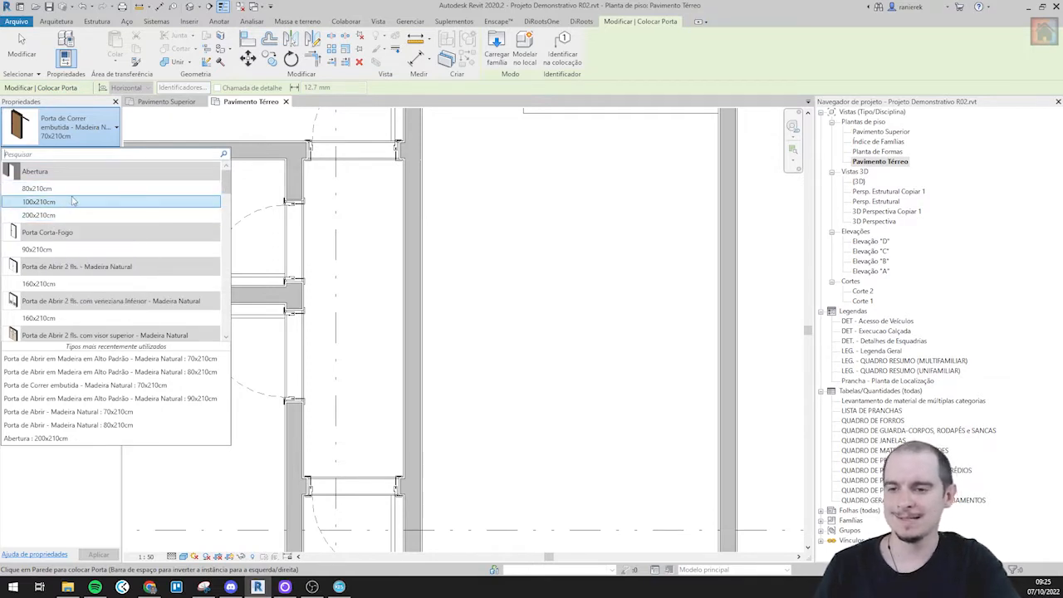
pyautogui.click(69, 218)
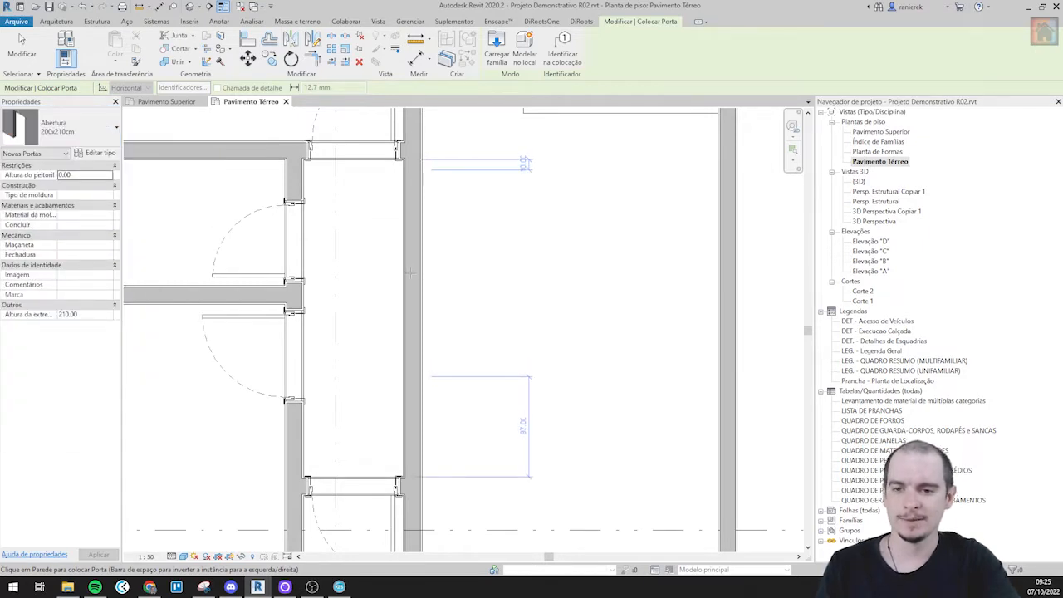
pyautogui.click(529, 349)
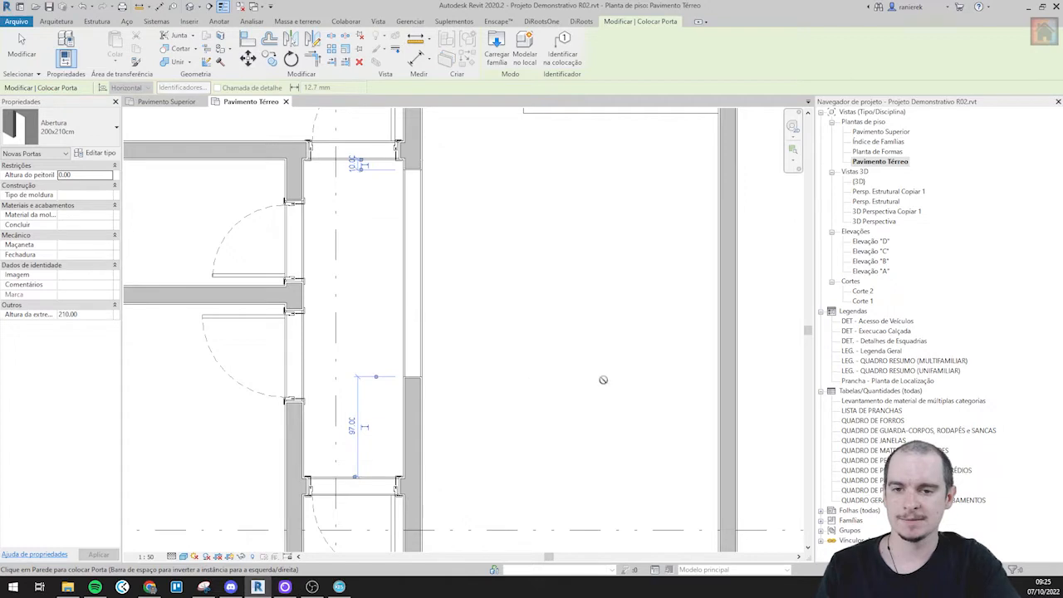
pyautogui.press('Escape')
pyautogui.press('Escape')
pyautogui.scroll(-3, 434, 236)
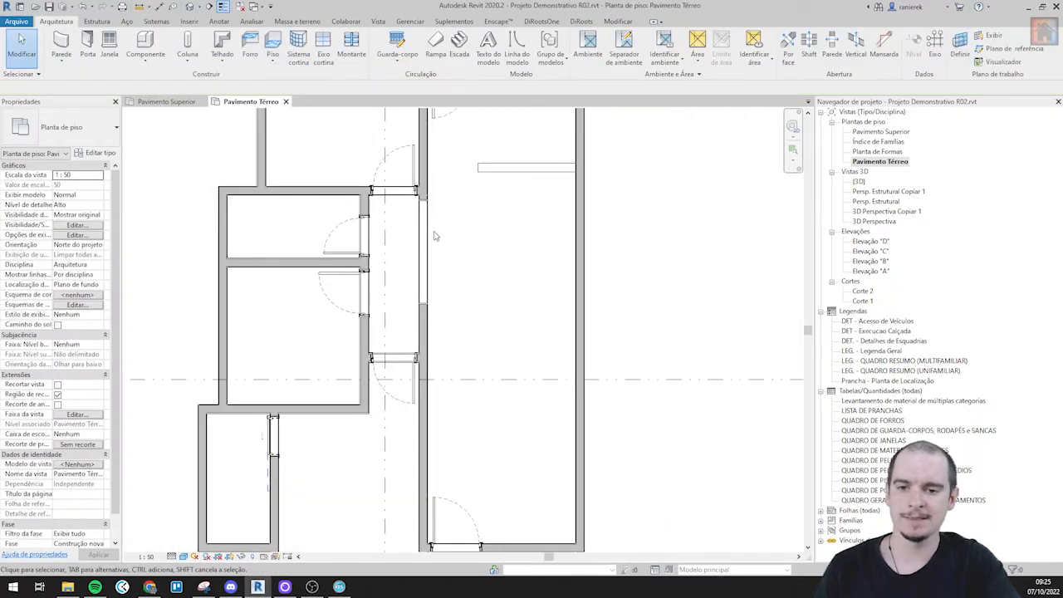
pyautogui.moveTo(433, 236); pyautogui.dragTo(423, 291, button='middle')
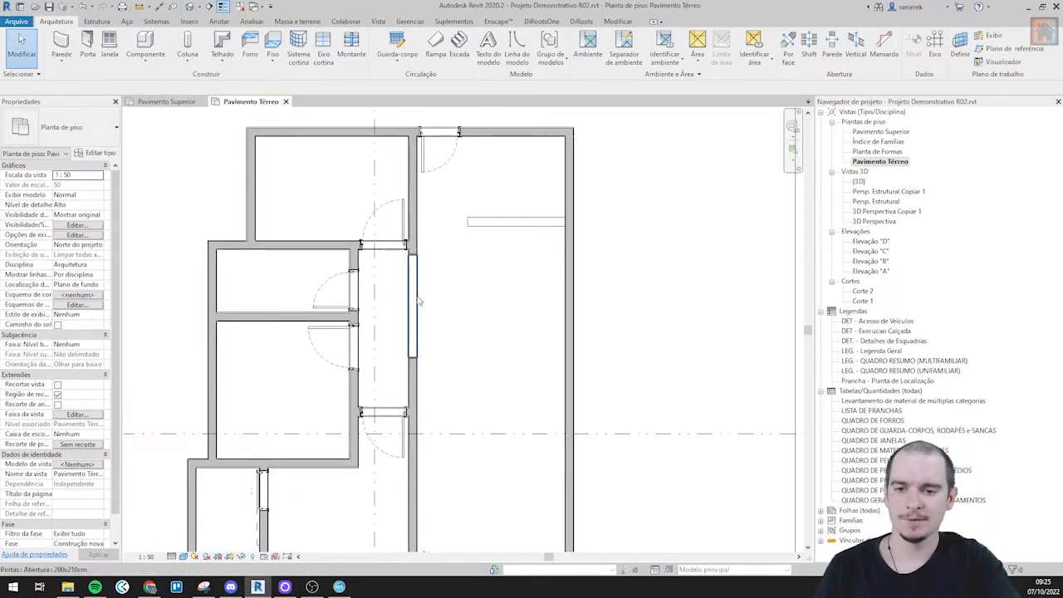
# - Unpin the imported Paredes Residência R01.dwg wall drawing and delete it from the Pavimento Térreo plan
pyautogui.click(419, 301)
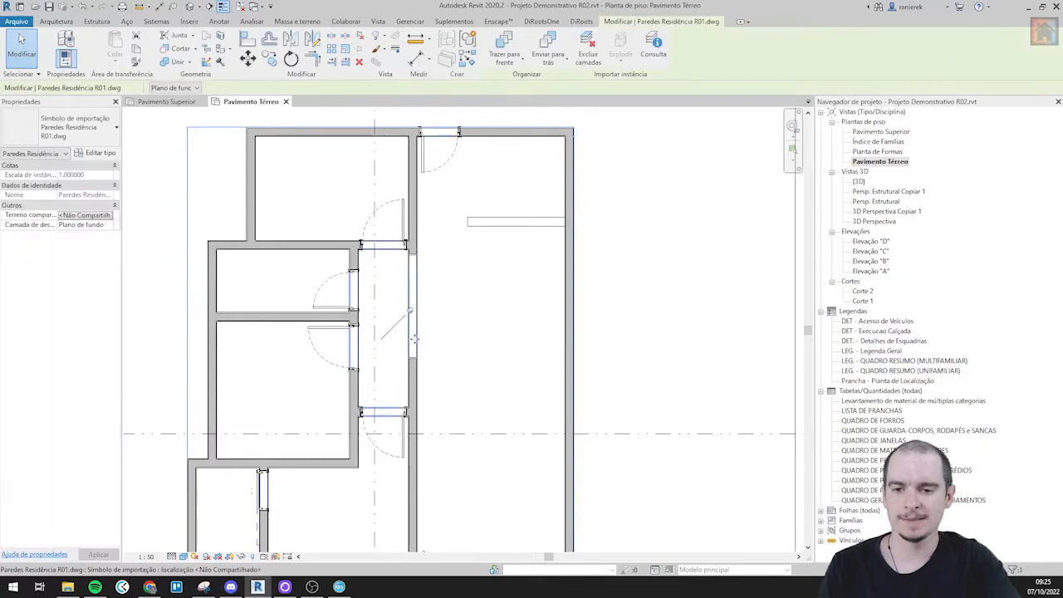
pyautogui.press('Escape')
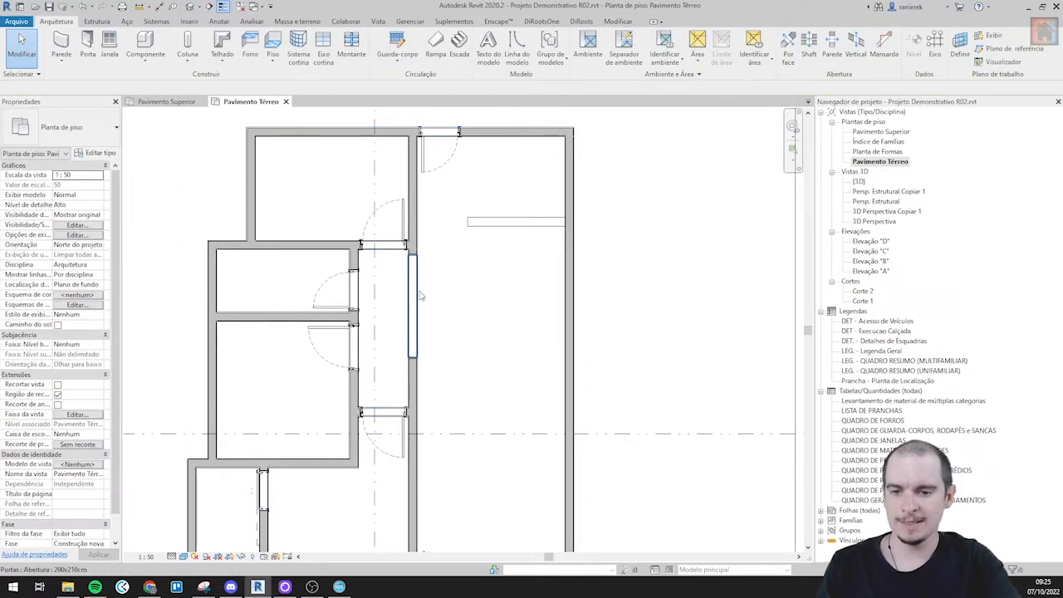
pyautogui.click(419, 301)
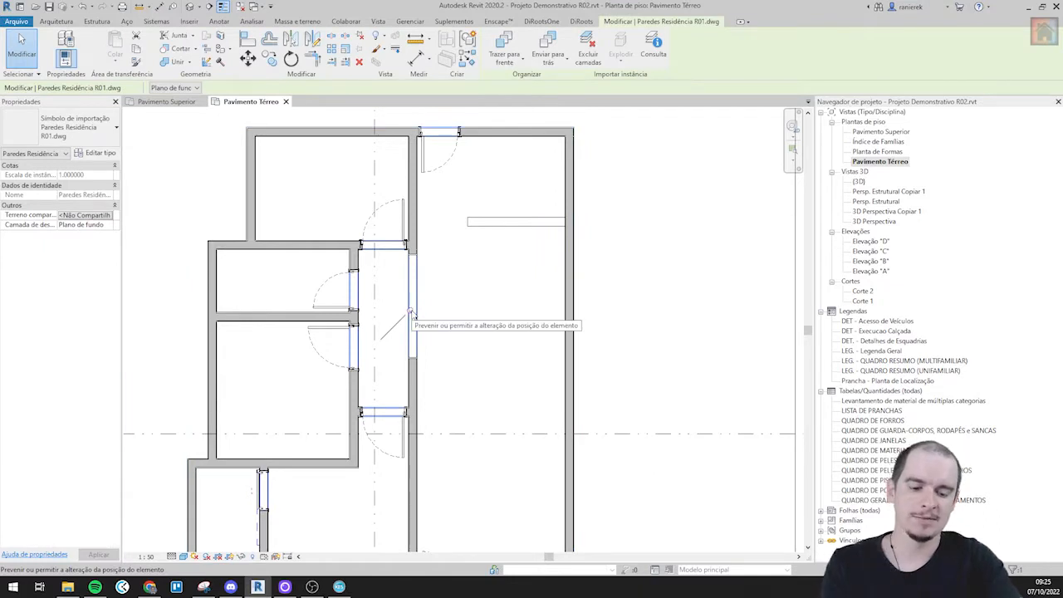
pyautogui.click(410, 312)
pyautogui.press('Delete')
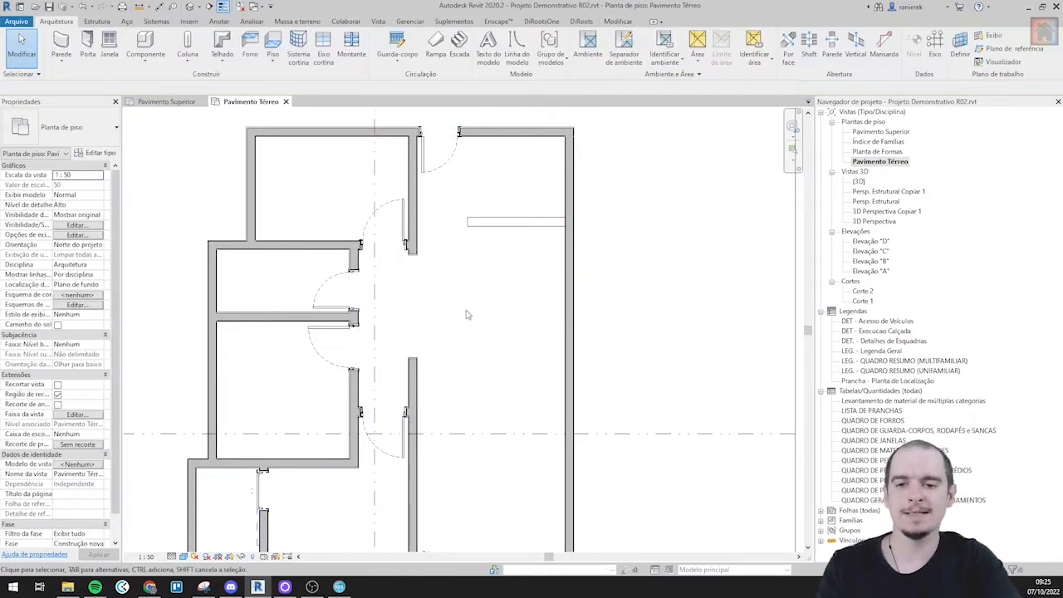
# - Prepare a new window of type Janela Fixa com Vidro aramado 80x60cm with a sill height of 130
pyautogui.scroll(-3, 468, 312)
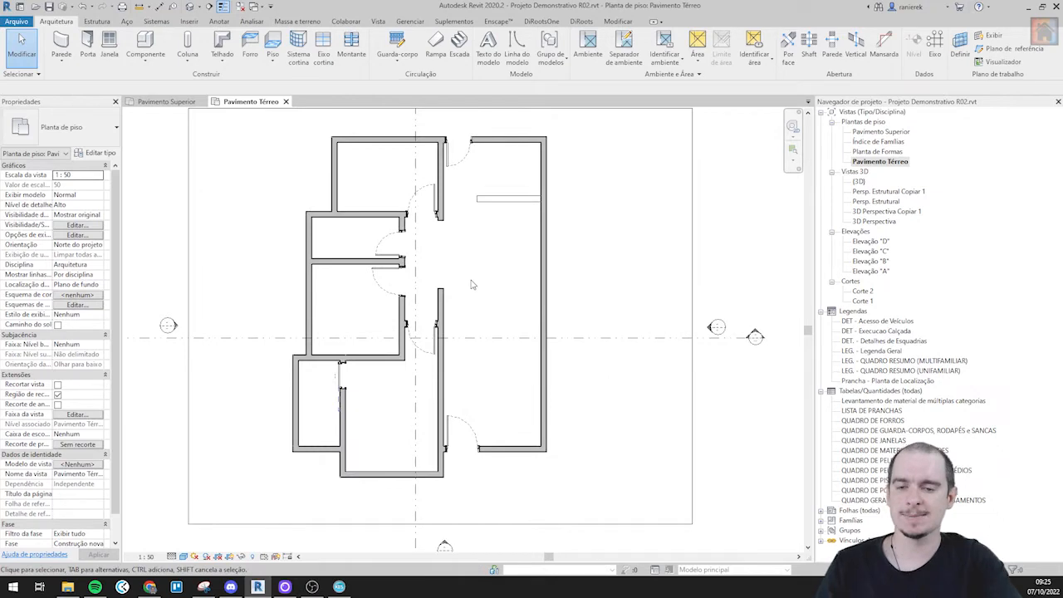
pyautogui.moveTo(471, 284); pyautogui.dragTo(524, 250, button='middle')
pyautogui.scroll(2, 524, 247)
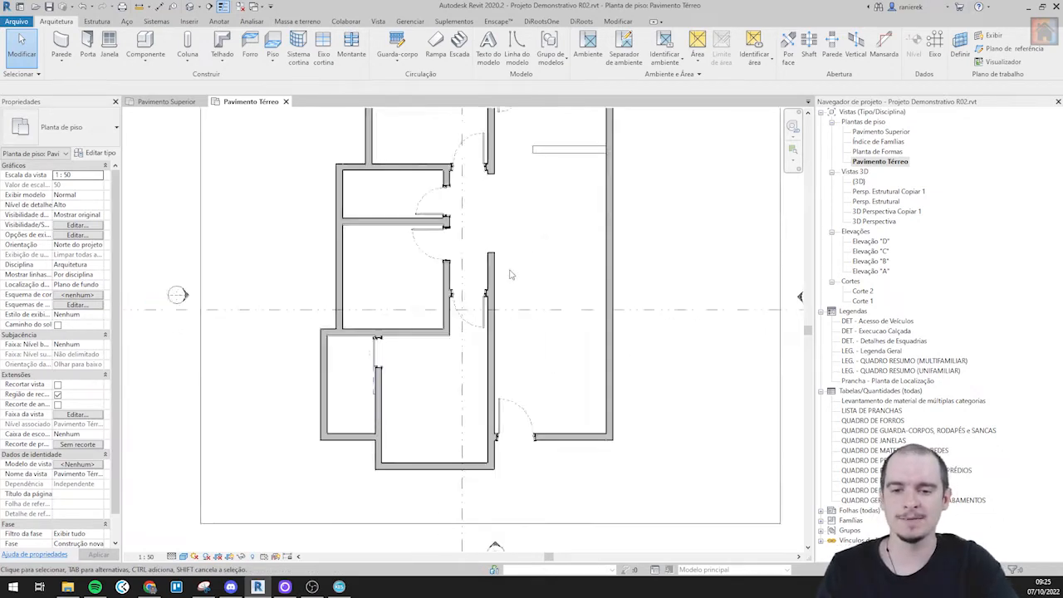
pyautogui.moveTo(395, 387); pyautogui.dragTo(403, 289, button='middle')
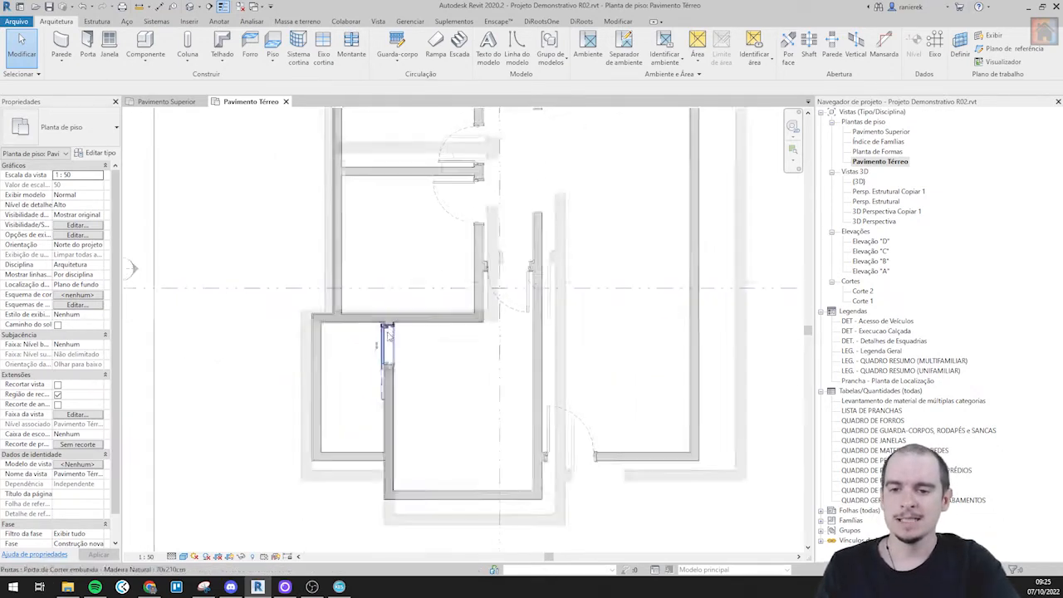
pyautogui.scroll(1, 383, 330)
pyautogui.click(109, 43)
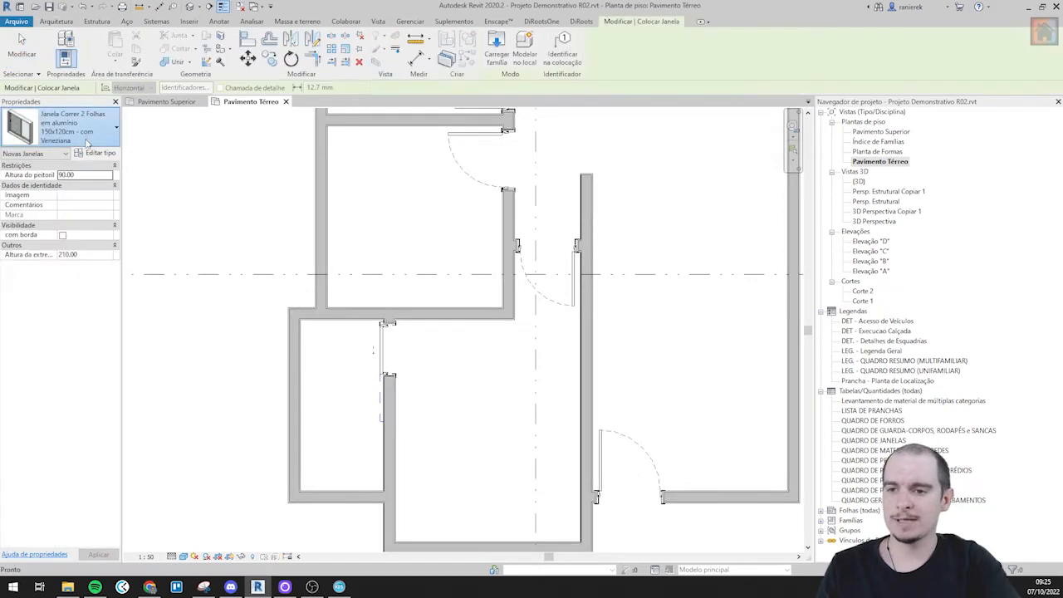
pyautogui.click(67, 126)
pyautogui.scroll(-1, 82, 242)
pyautogui.scroll(-7, 82, 244)
pyautogui.scroll(5, 81, 251)
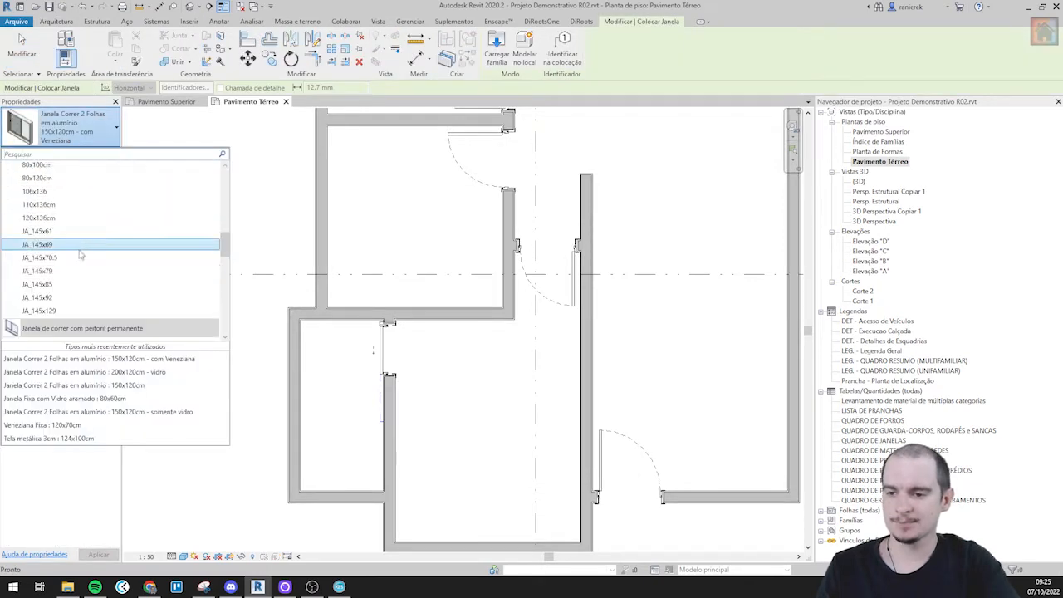
pyautogui.scroll(-1, 80, 265)
pyautogui.scroll(-3, 80, 266)
pyautogui.scroll(3, 77, 274)
pyautogui.scroll(-6, 73, 281)
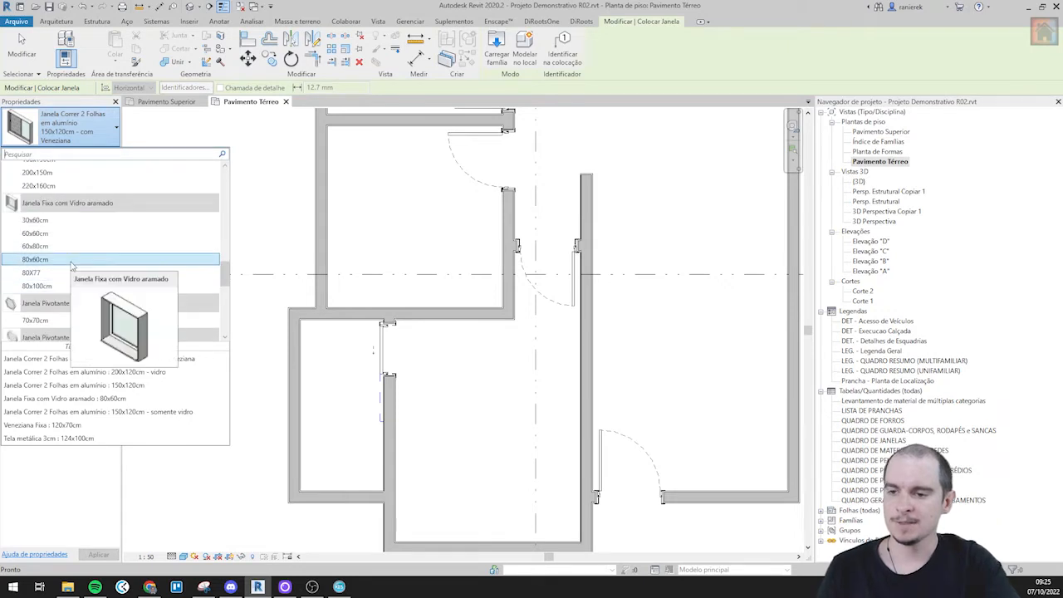
pyautogui.click(65, 259)
pyautogui.scroll(5, 456, 441)
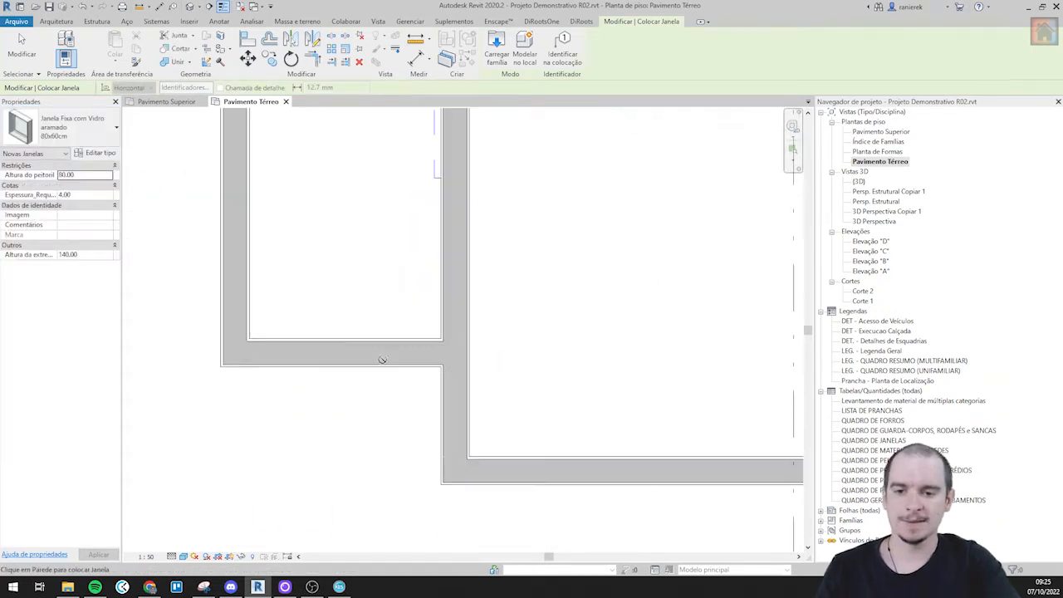
pyautogui.click(93, 176)
pyautogui.write('130')
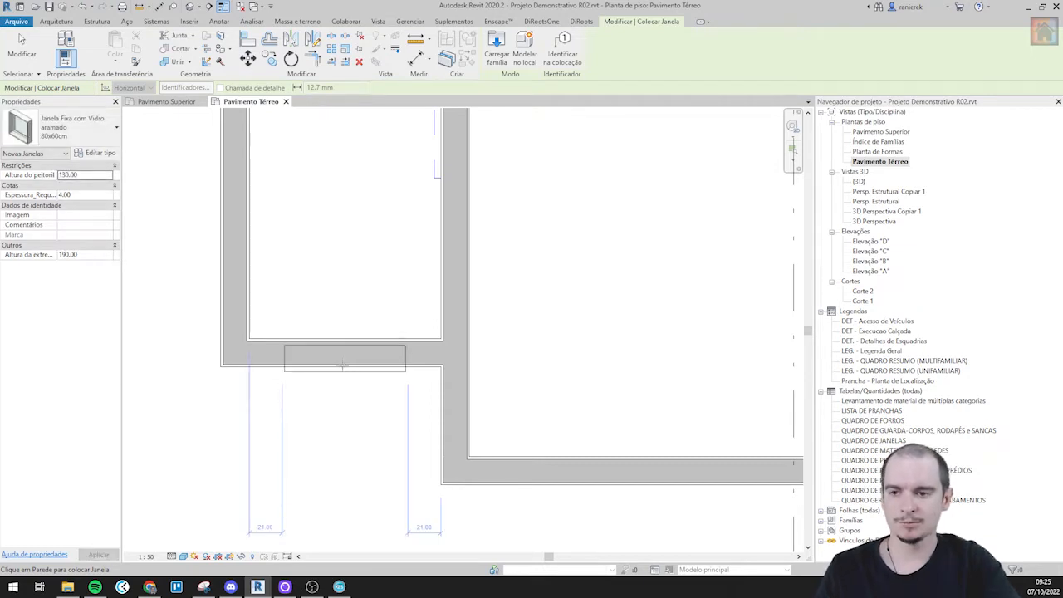
# - Place Janela de alumínio tipo maxim-ar - 1 folha 60x60cm windows, sill height 150, centred in the bottom-left room's lower wall and small upper room's outer wall
pyautogui.click(67, 126)
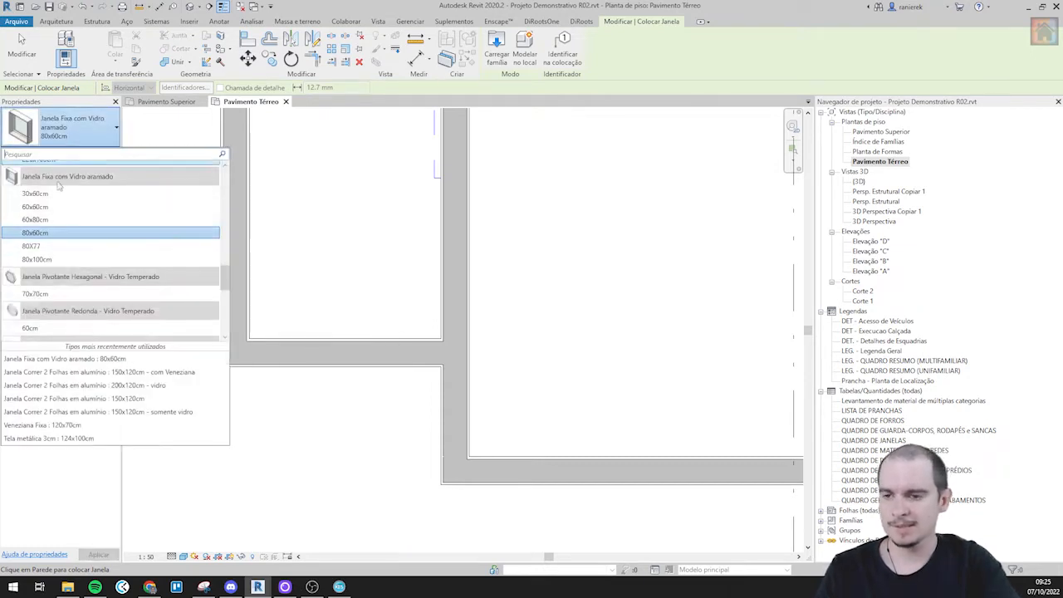
pyautogui.scroll(10, 66, 290)
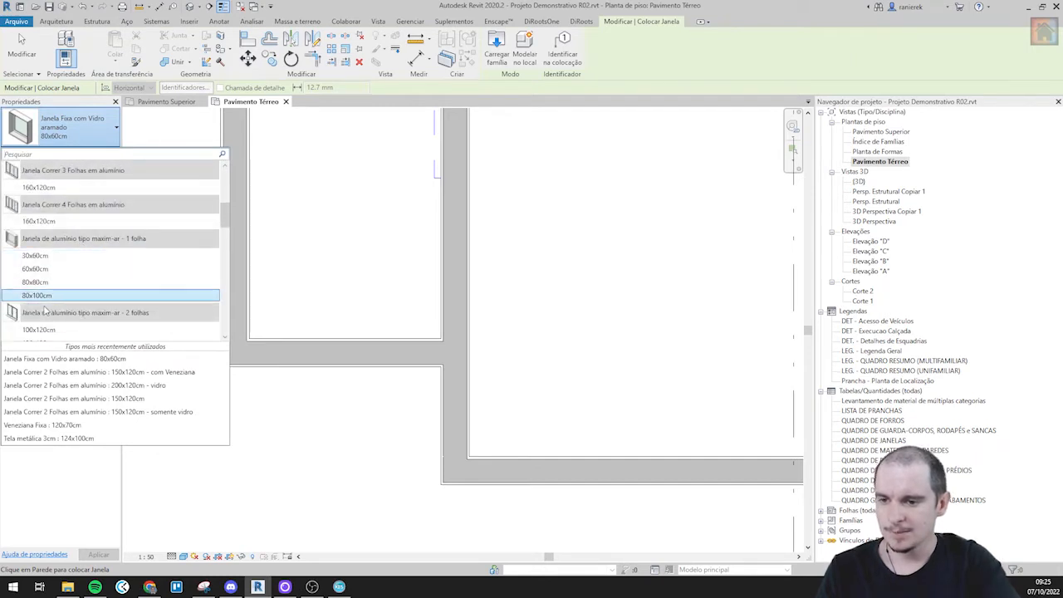
pyautogui.moveTo(53, 289)
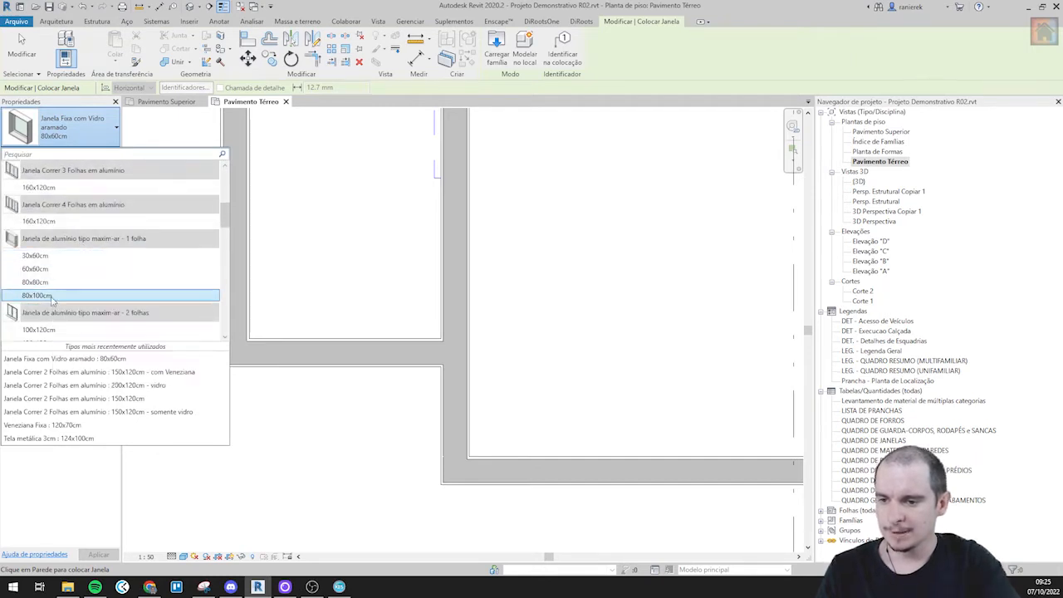
pyautogui.click(63, 271)
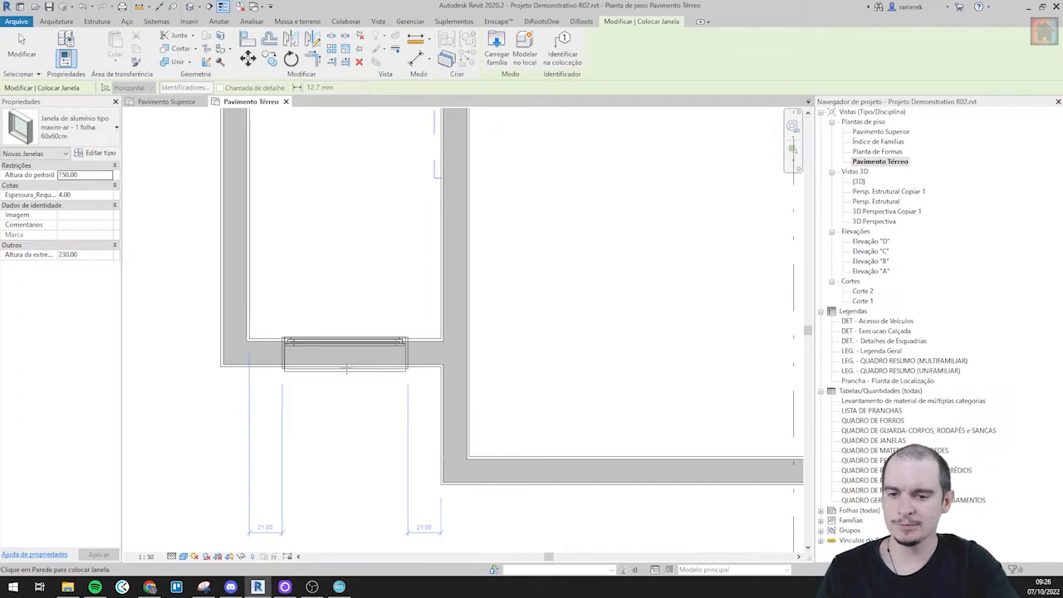
pyautogui.scroll(-6, 351, 408)
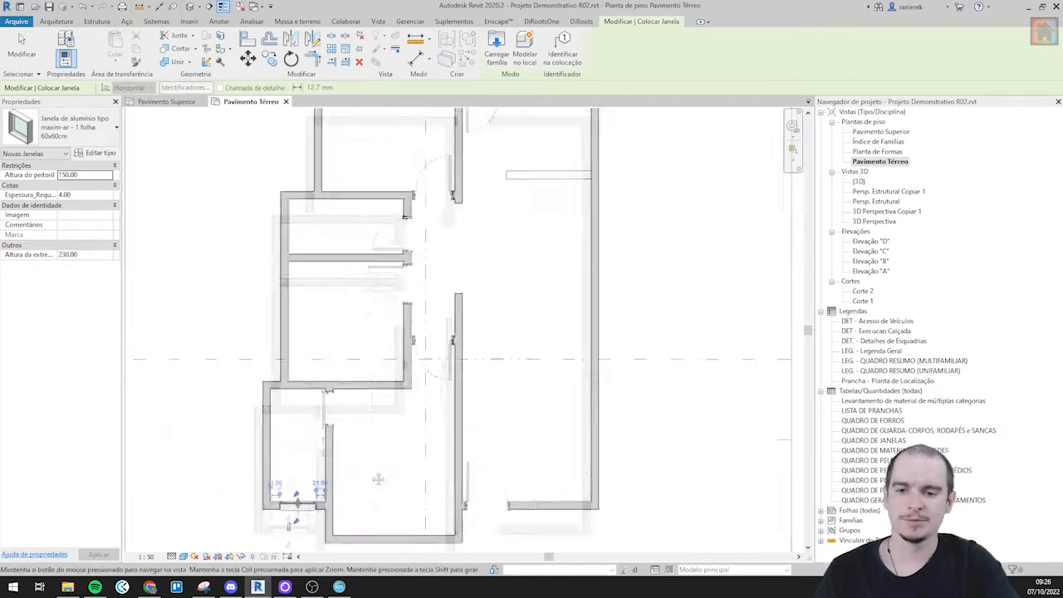
pyautogui.scroll(3, 253, 294)
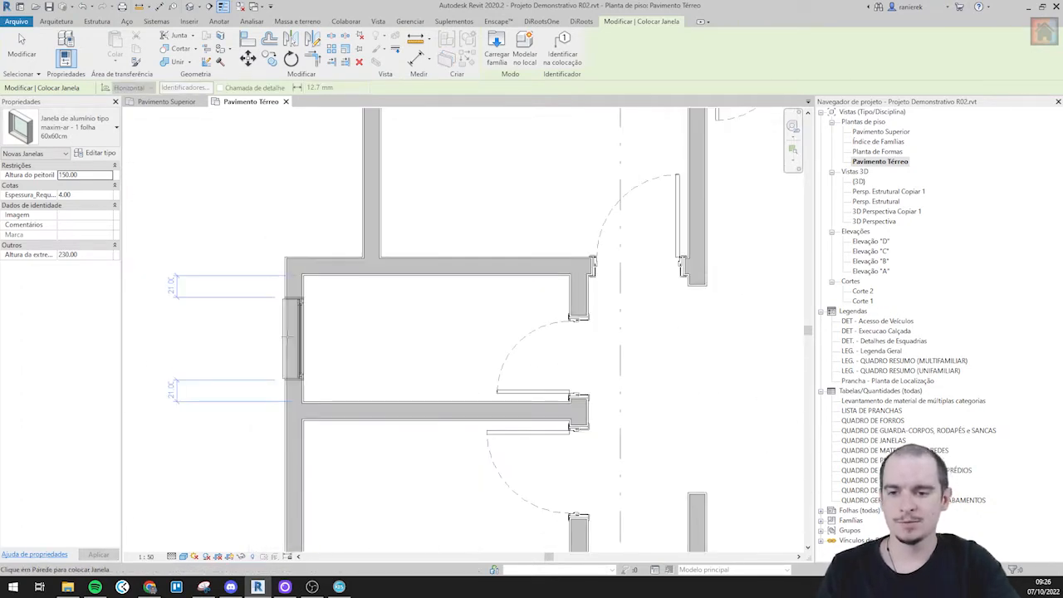
pyautogui.click(284, 338)
# - Place a Janela Correr 2 Folhas em alumínio 150x120cm window, sill height 90, roughly centred in the top-left room's upper wall
pyautogui.scroll(-4, 385, 377)
pyautogui.moveTo(449, 345); pyautogui.dragTo(359, 199, button='middle')
pyautogui.moveTo(349, 264); pyautogui.dragTo(368, 408, button='middle')
pyautogui.scroll(2, 368, 408)
pyautogui.click(67, 126)
pyautogui.scroll(3, 84, 254)
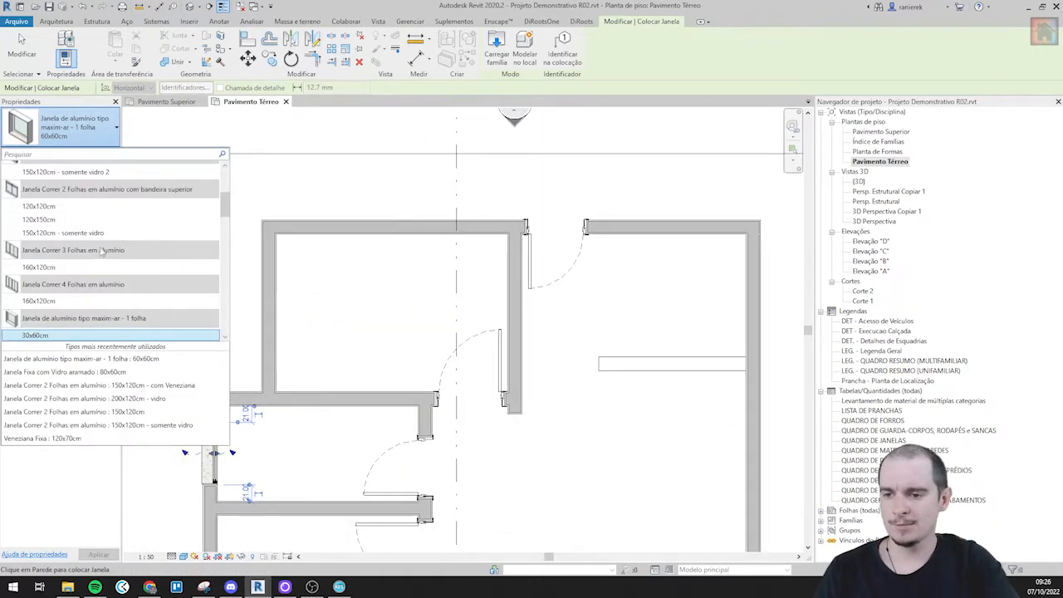
pyautogui.scroll(4, 99, 253)
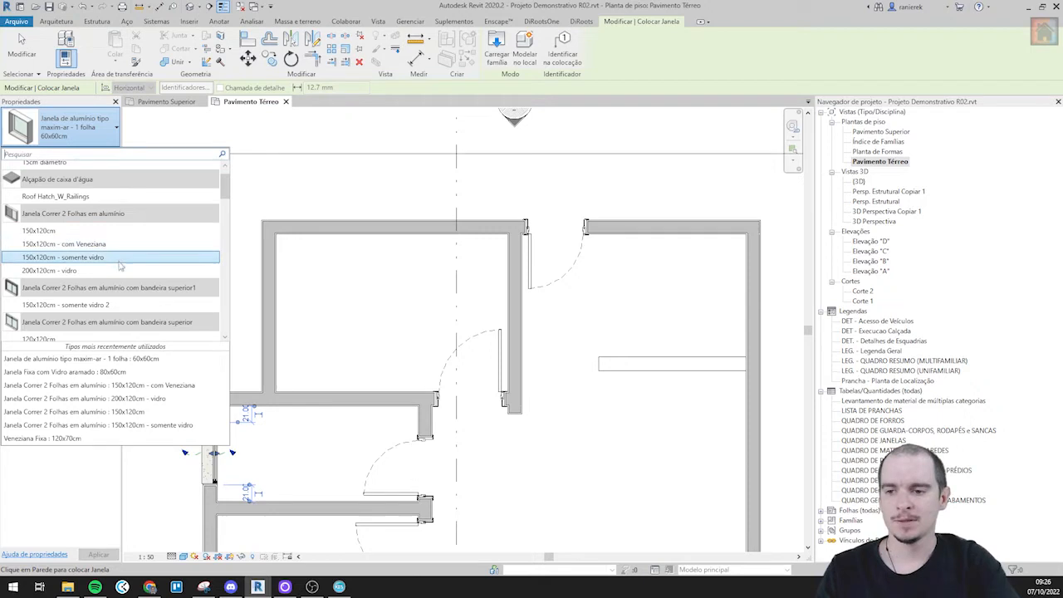
pyautogui.moveTo(110, 248)
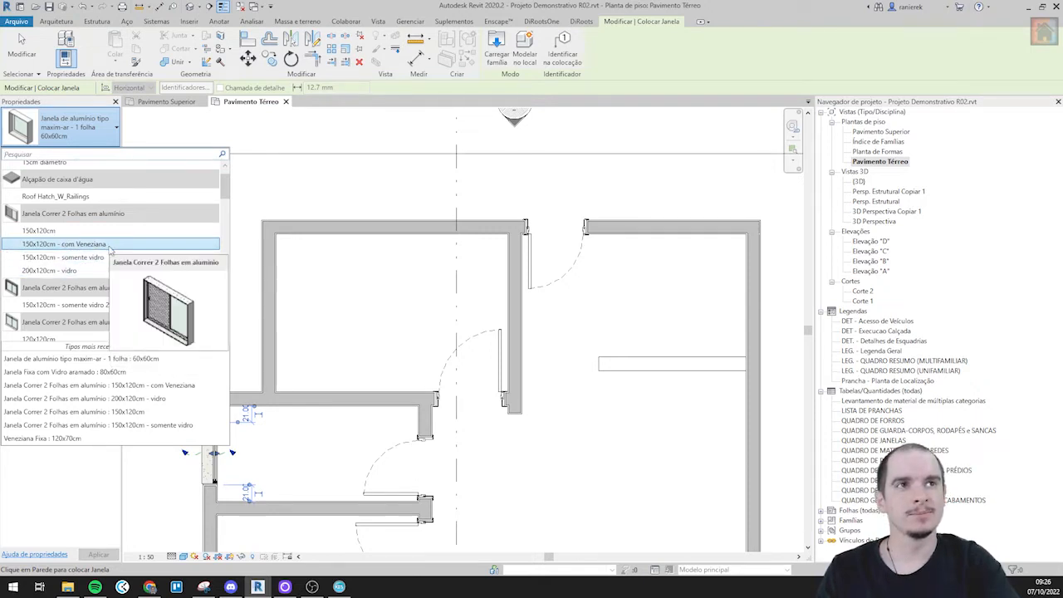
pyautogui.click(104, 232)
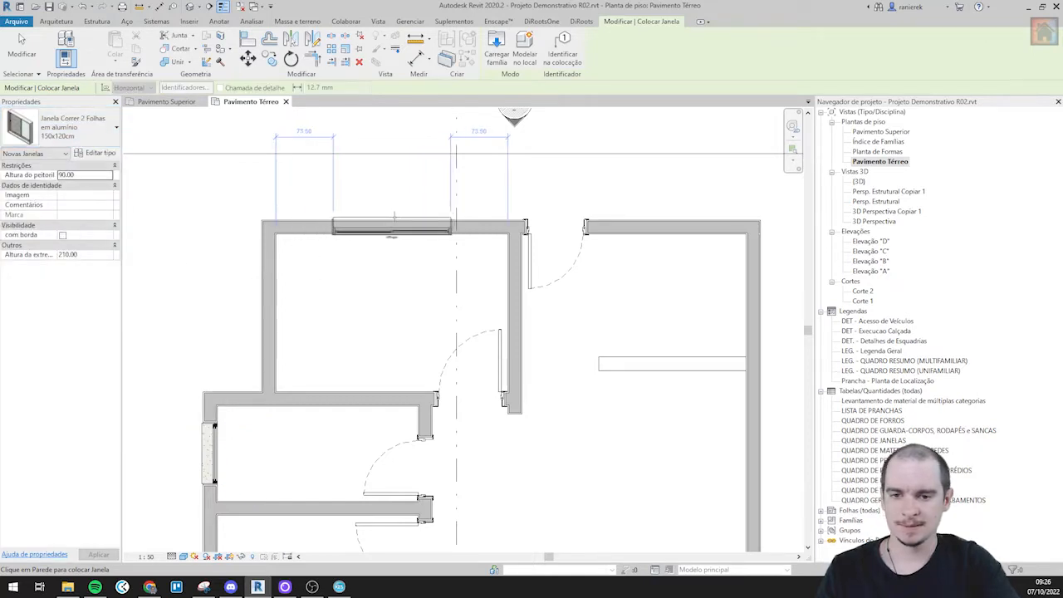
pyautogui.click(391, 217)
# - Place another 150x120cm two-leaf sliding window in the bottom room's lower wall, 61 cm from each side wall
pyautogui.scroll(-3, 326, 365)
pyautogui.moveTo(371, 404); pyautogui.dragTo(428, 74, button='middle')
pyautogui.scroll(3, 416, 297)
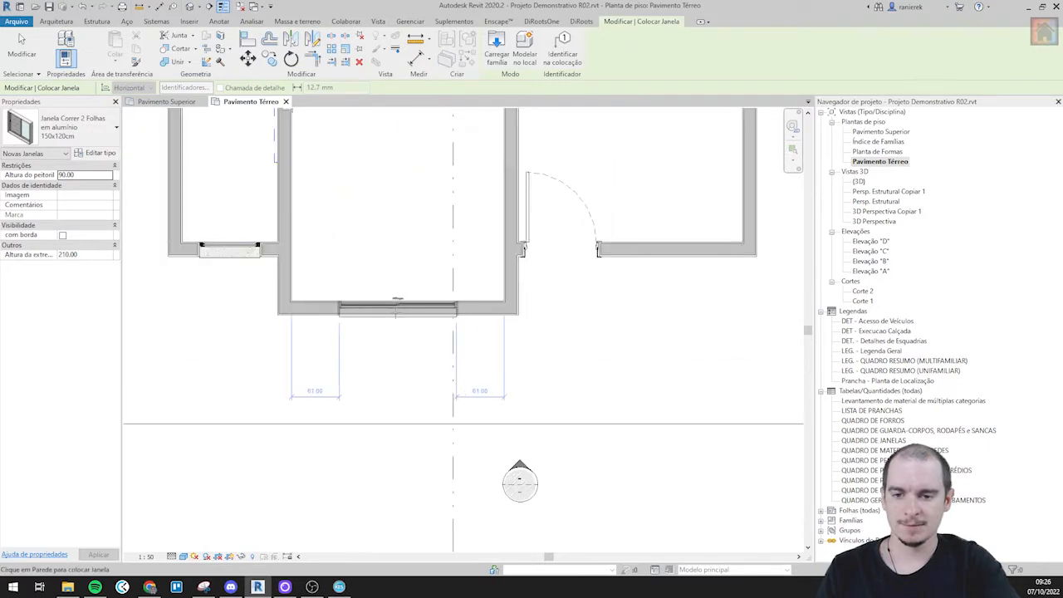
pyautogui.click(397, 303)
# - Place a 150x120cm two-leaf sliding window in the middle-left room's outer wall, 50 cm from its upper wall, and finish window placement
pyautogui.scroll(-2, 395, 297)
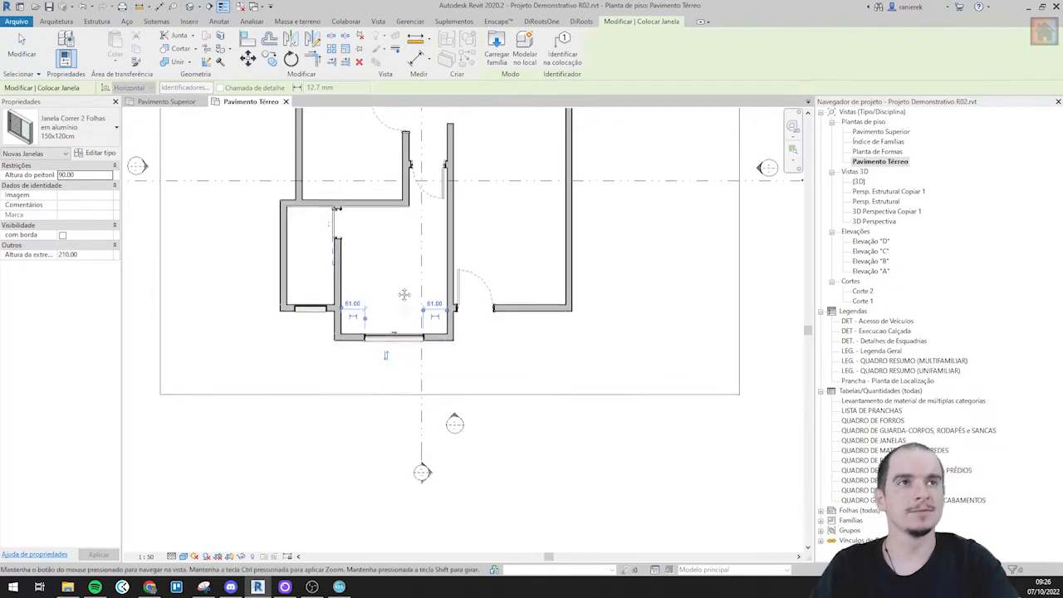
pyautogui.moveTo(404, 289); pyautogui.dragTo(424, 401, button='middle')
pyautogui.scroll(2, 370, 218)
pyautogui.moveTo(351, 246); pyautogui.dragTo(348, 292, button='middle')
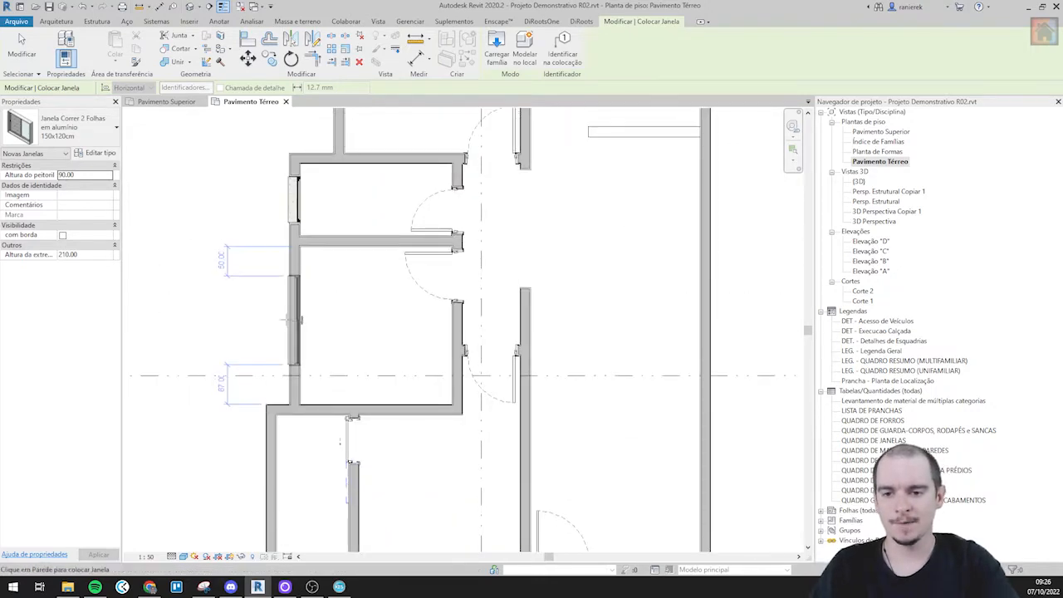
pyautogui.click(288, 320)
pyautogui.scroll(-3, 378, 313)
pyautogui.press('Escape')
pyautogui.press('Escape')
# - Open the 3D view and fit a selection box around the whole house
pyautogui.moveTo(385, 318); pyautogui.dragTo(382, 306, button='middle')
pyautogui.scroll(2, 378, 303)
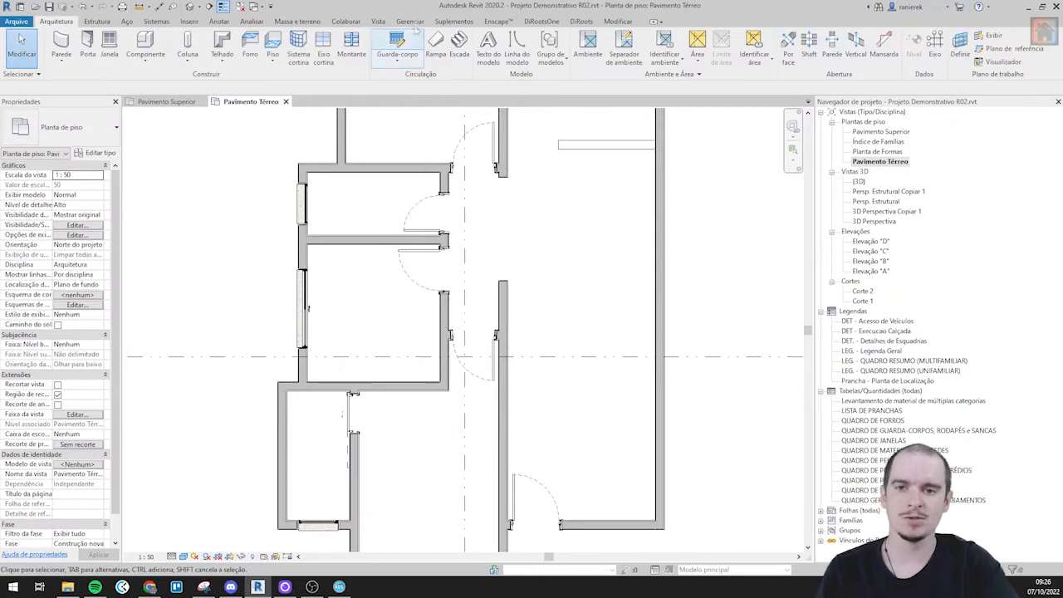
pyautogui.click(379, 21)
pyautogui.click(577, 46)
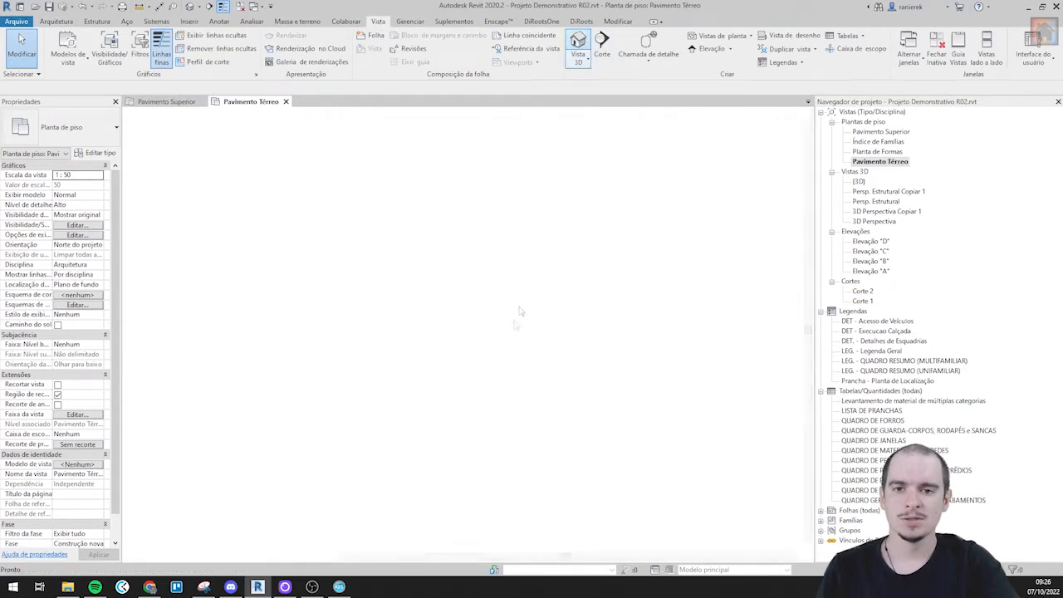
pyautogui.scroll(2, 314, 394)
pyautogui.scroll(4, 309, 392)
pyautogui.scroll(-1, 240, 190)
pyautogui.moveTo(240, 190); pyautogui.dragTo(375, 315, button='middle')
pyautogui.moveTo(250, 216); pyautogui.dragTo(721, 541)
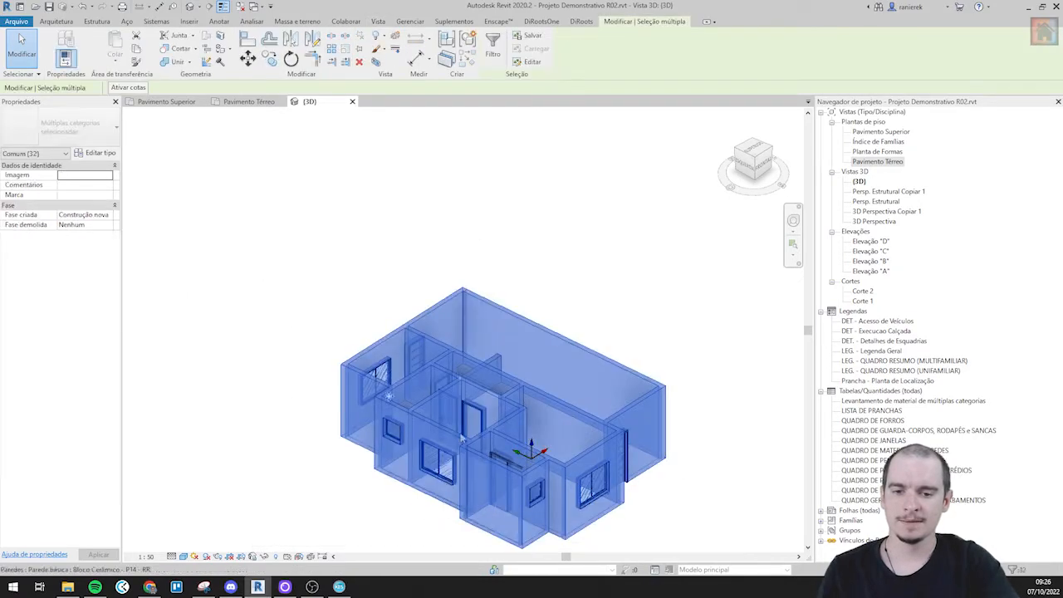
pyautogui.click(378, 62)
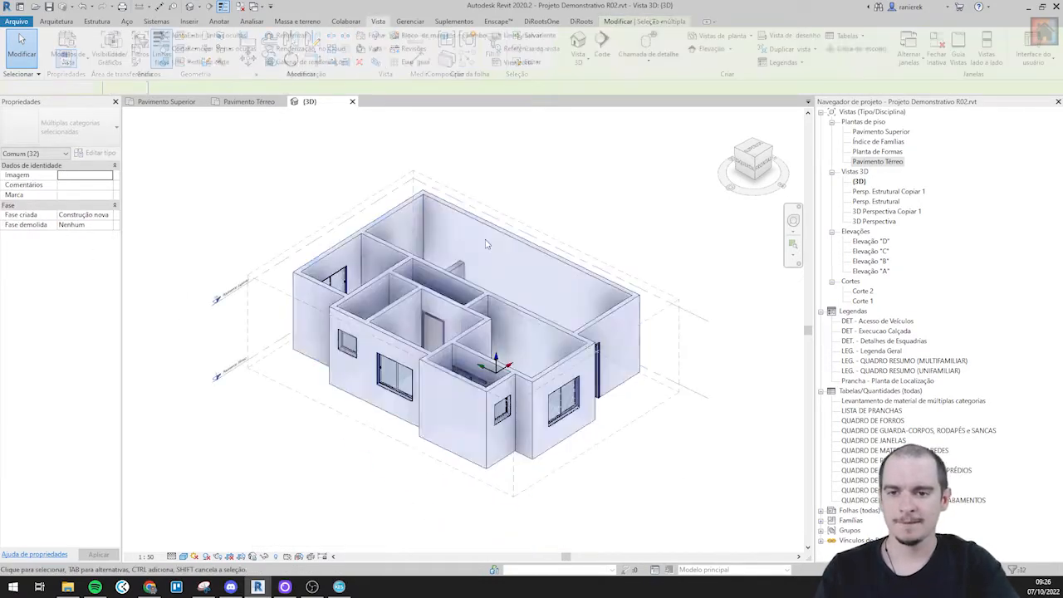
# - Examine the house's walls, doors and windows in 3D from another angle and close the 3D view
pyautogui.scroll(3, 480, 309)
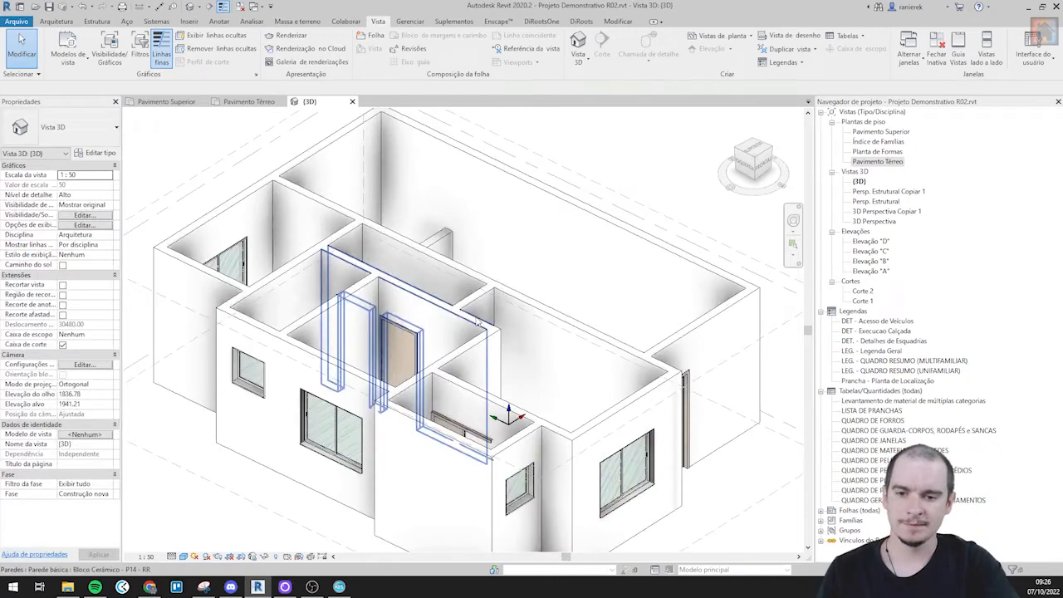
pyautogui.click(357, 259)
pyautogui.keyDown('shift'); pyautogui.moveTo(357, 259); pyautogui.dragTo(181, 396, button='middle'); pyautogui.keyUp('shift')
pyautogui.click(499, 160)
pyautogui.click(352, 101)
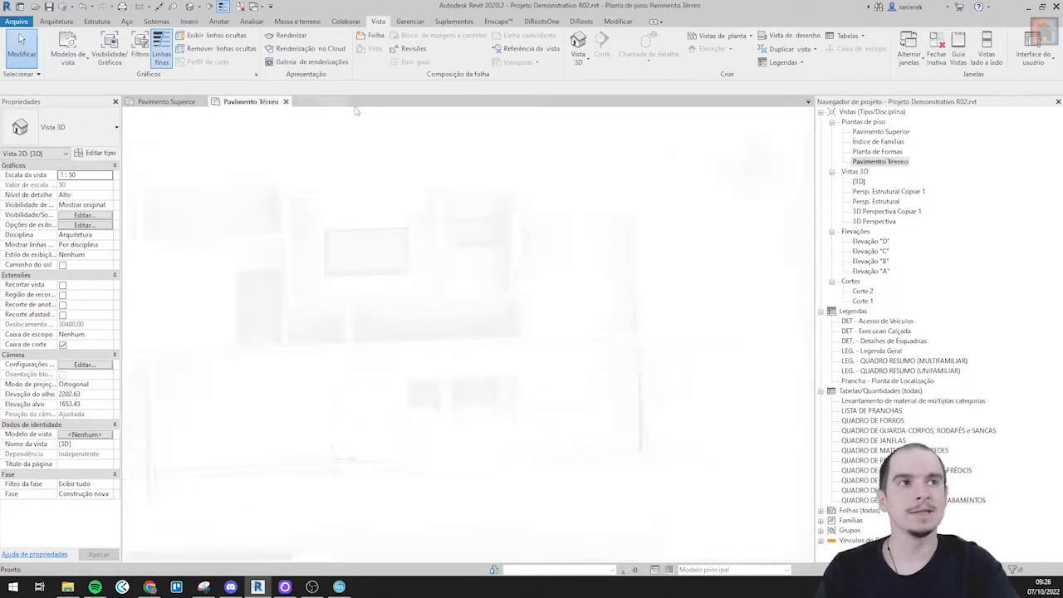
# - Place two 160x120cm four-leaf sliding windows in the large room's right outer wall, each 80 cm from the adjacent lower wall or upper half-wall
pyautogui.scroll(-3, 575, 282)
pyautogui.moveTo(575, 287); pyautogui.dragTo(521, 283, button='middle')
pyautogui.scroll(4, 544, 407)
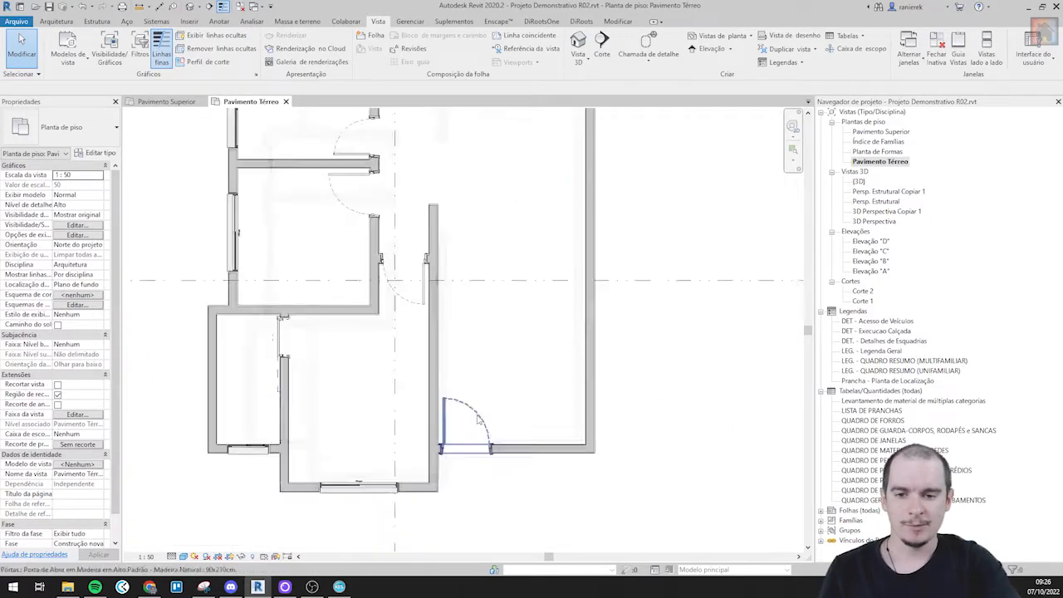
pyautogui.click(197, 191)
pyautogui.press('c')
pyautogui.press('s')
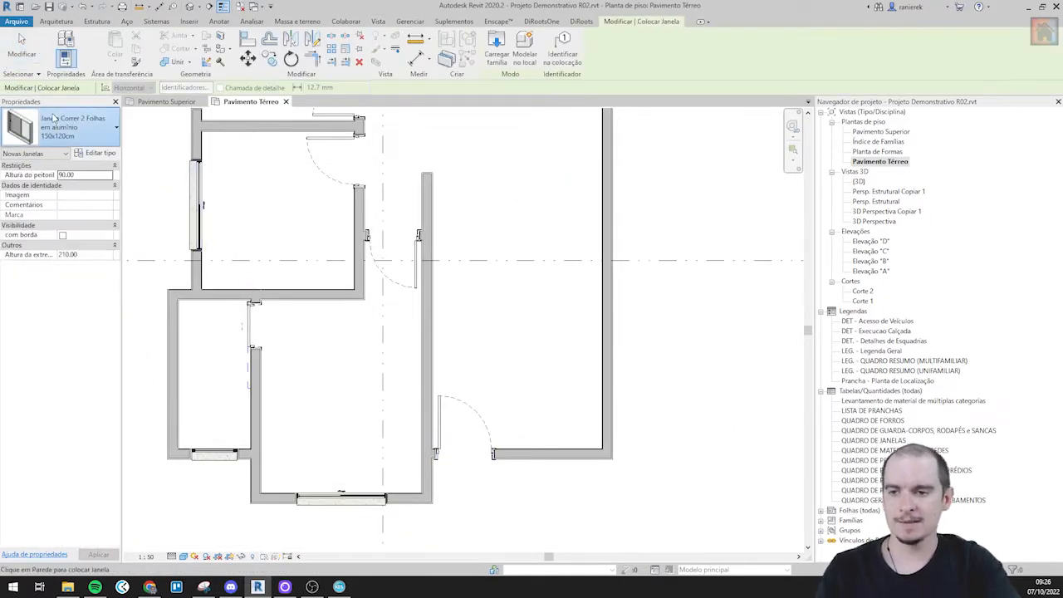
pyautogui.click(83, 127)
pyautogui.scroll(-4, 75, 276)
pyautogui.scroll(-2, 76, 276)
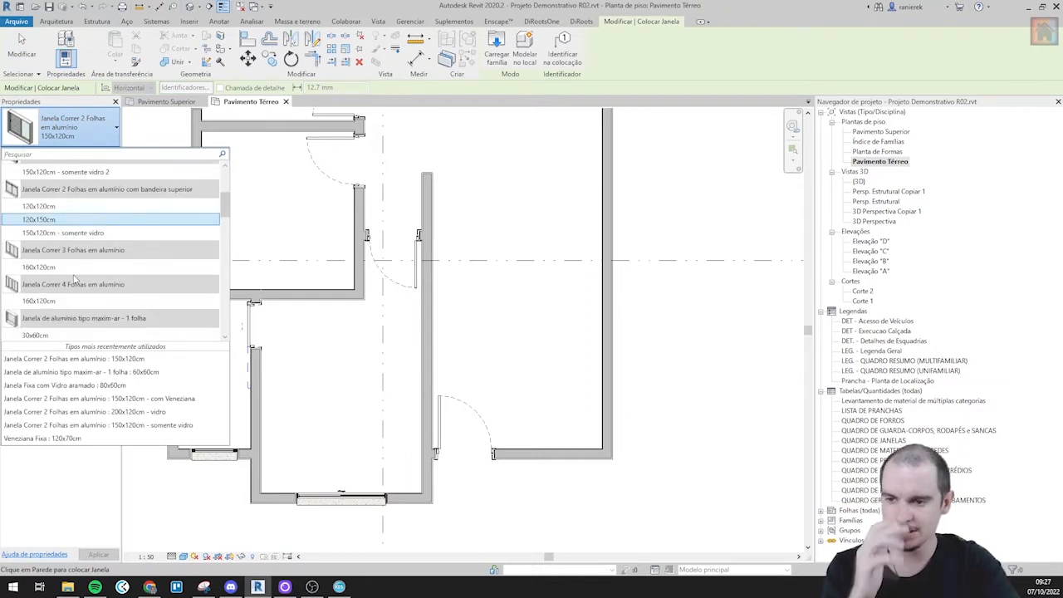
pyautogui.click(76, 276)
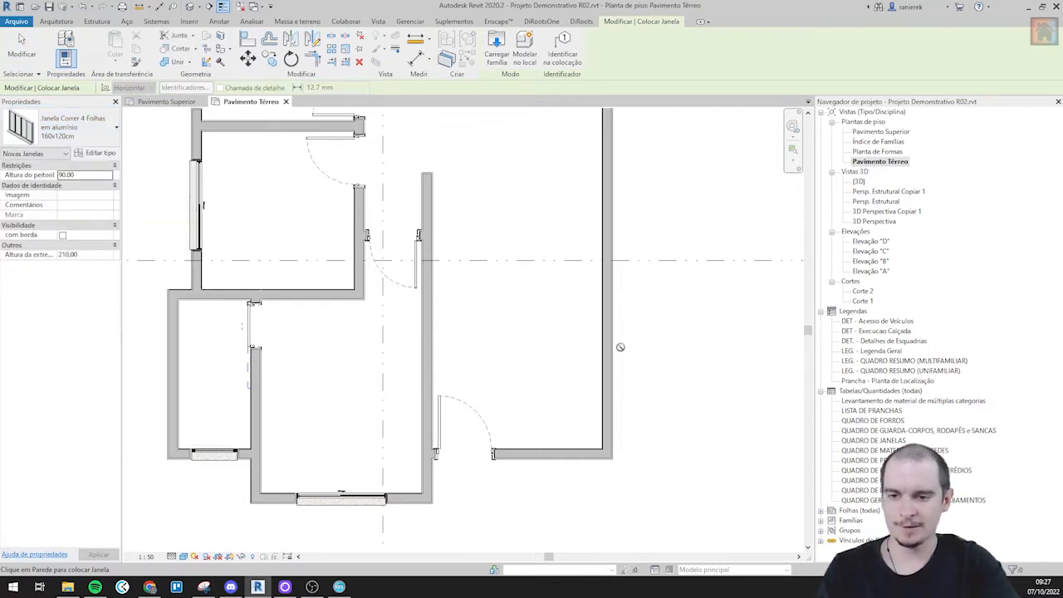
pyautogui.scroll(-2, 604, 371)
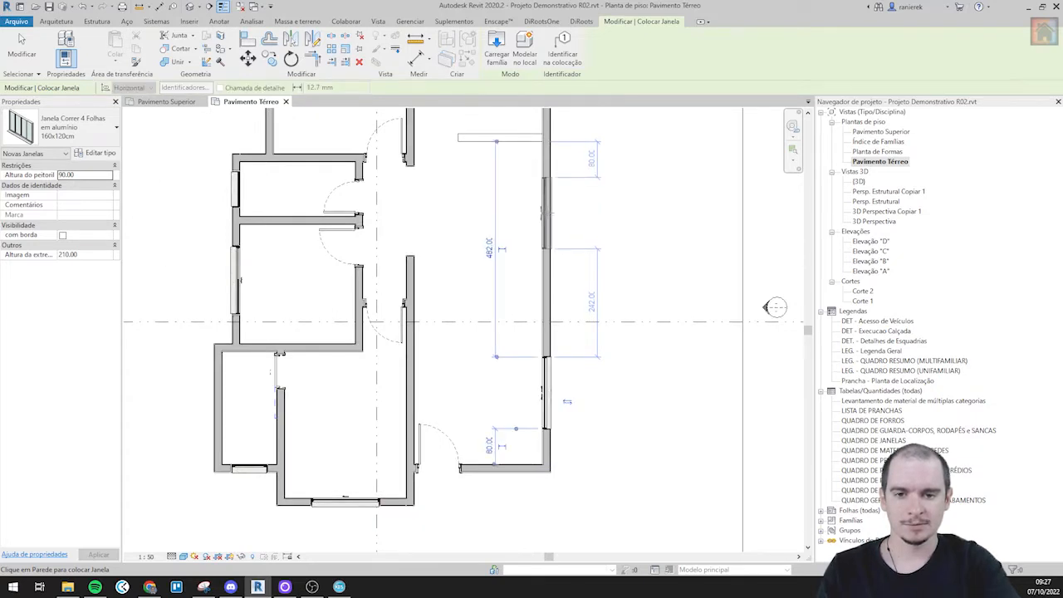
# - Change the two four-leaf windows in the right wall to a 200x120cm type with a width of 200 cm
pyautogui.press('Escape')
pyautogui.click(546, 391)
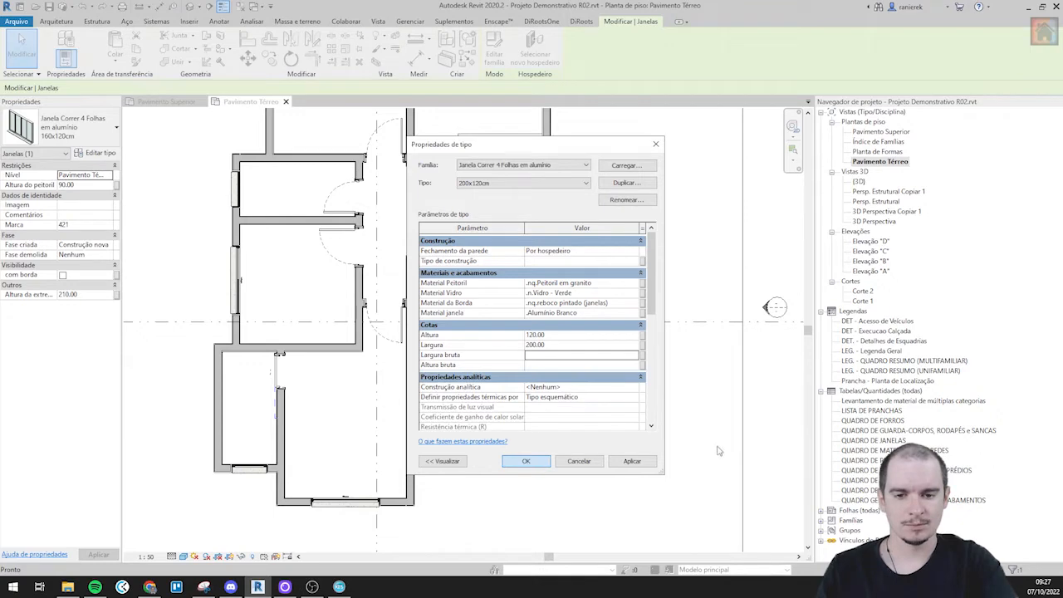
pyautogui.click(720, 407)
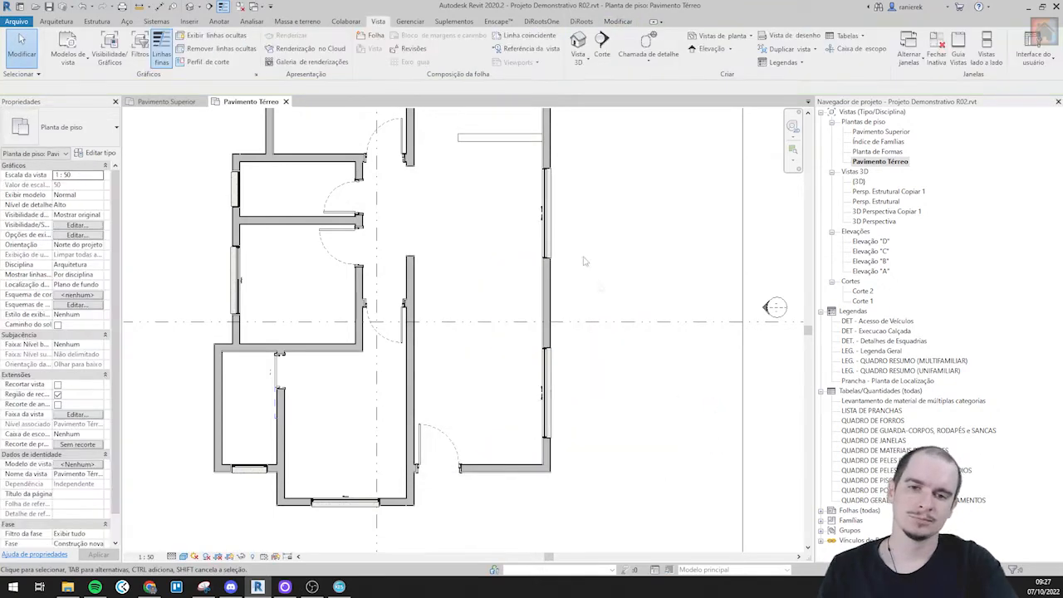
# - Examine the four-leaf windows and the rest of the house in 3D from several angles and close the 3D view
pyautogui.click(578, 39)
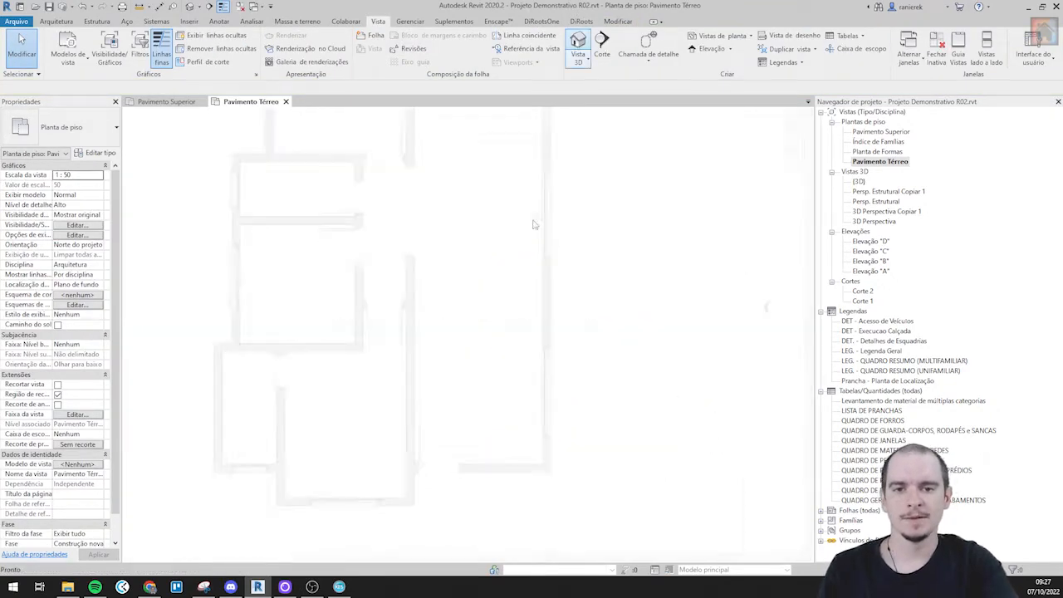
pyautogui.keyDown('shift'); pyautogui.moveTo(578, 357); pyautogui.dragTo(686, 322, button='middle'); pyautogui.keyUp('shift')
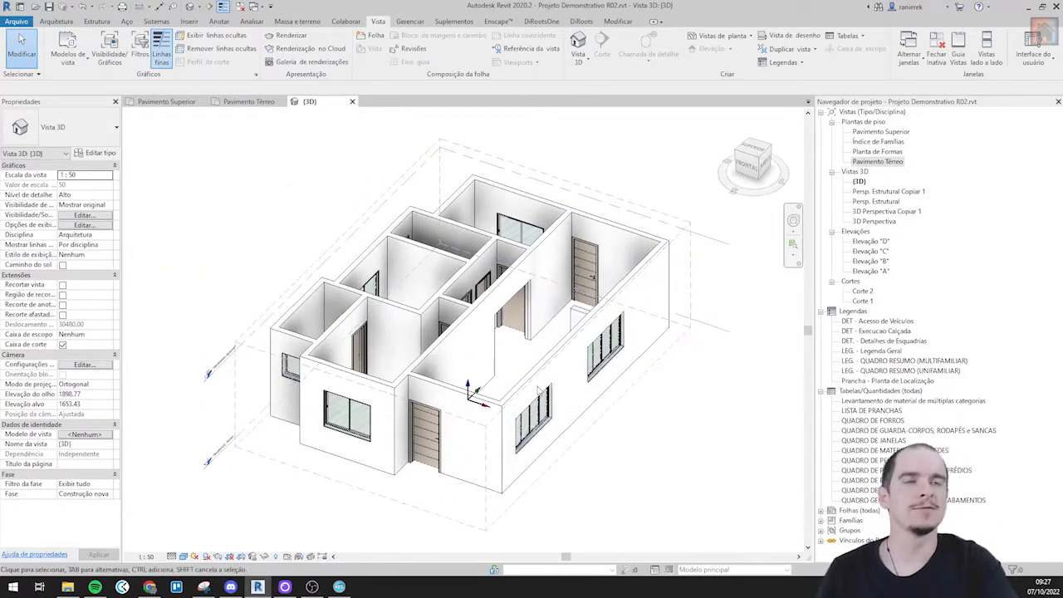
pyautogui.scroll(4, 586, 403)
pyautogui.keyDown('shift'); pyautogui.moveTo(586, 403); pyautogui.dragTo(538, 368, button='middle'); pyautogui.keyUp('shift')
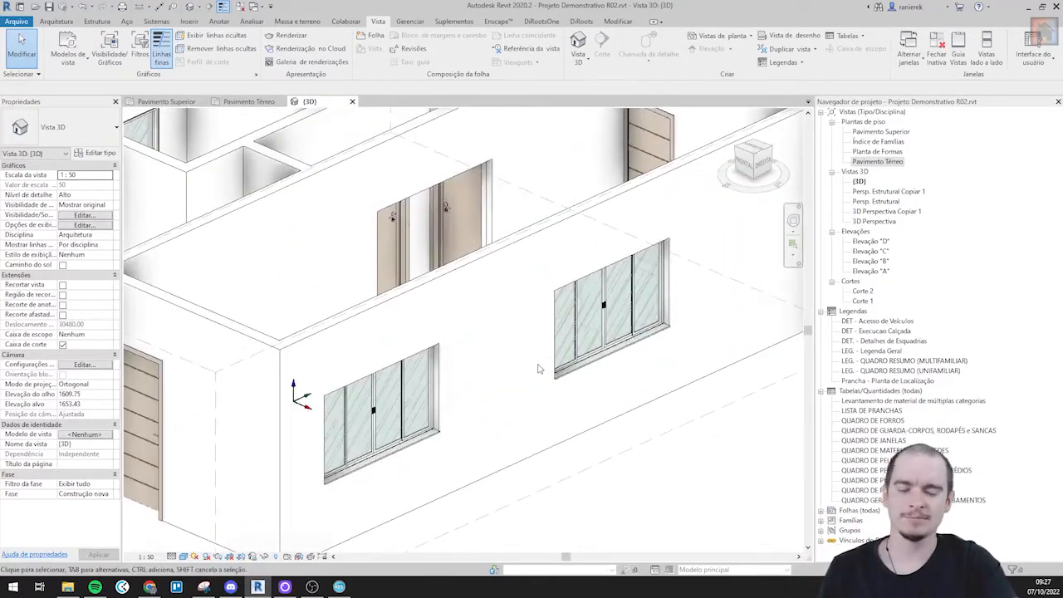
pyautogui.scroll(-4, 482, 381)
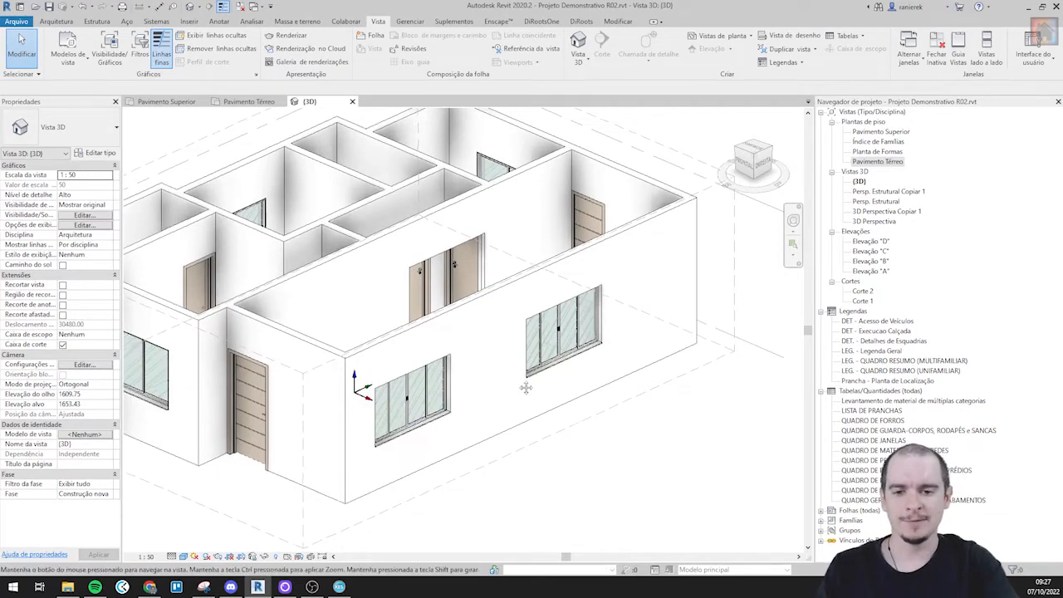
pyautogui.scroll(-3, 518, 382)
pyautogui.keyDown('shift'); pyautogui.moveTo(518, 362); pyautogui.dragTo(474, 196, button='middle'); pyautogui.keyUp('shift')
pyautogui.click(352, 102)
pyautogui.scroll(-5, 463, 305)
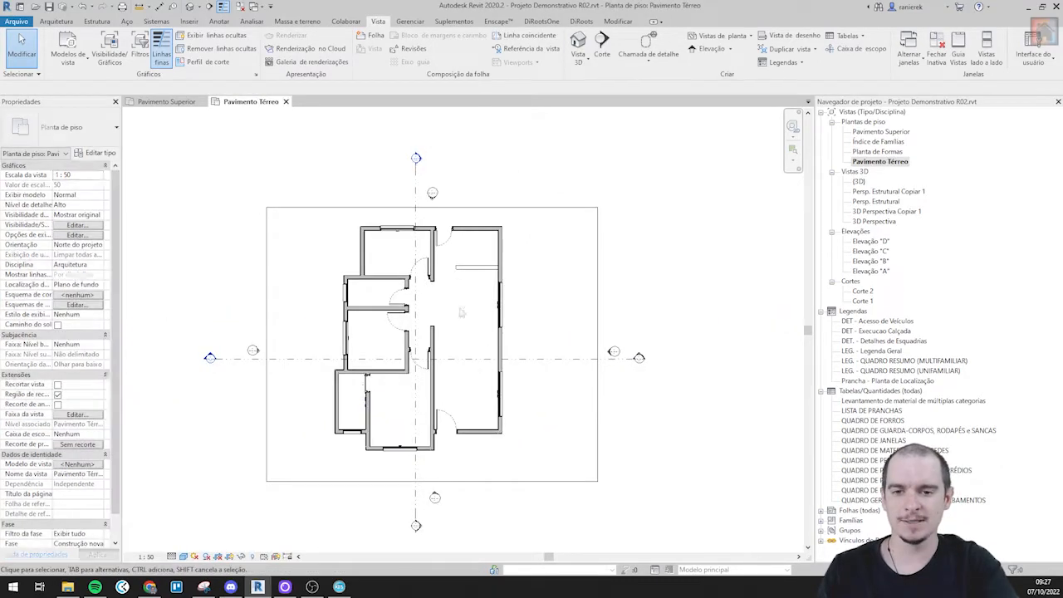
pyautogui.scroll(3, 458, 319)
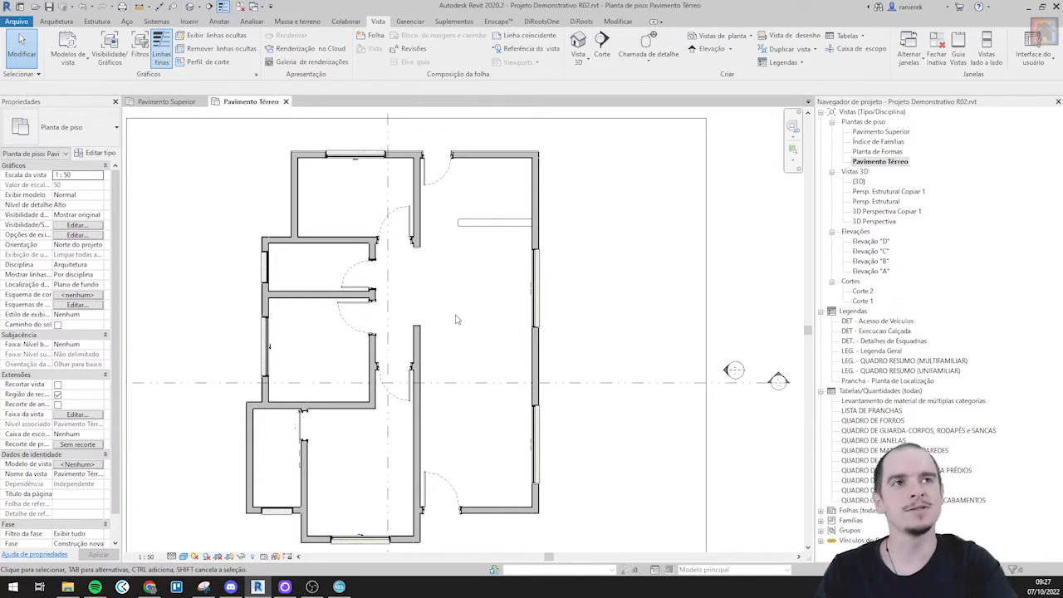
pyautogui.moveTo(459, 316); pyautogui.dragTo(442, 340, button='middle')
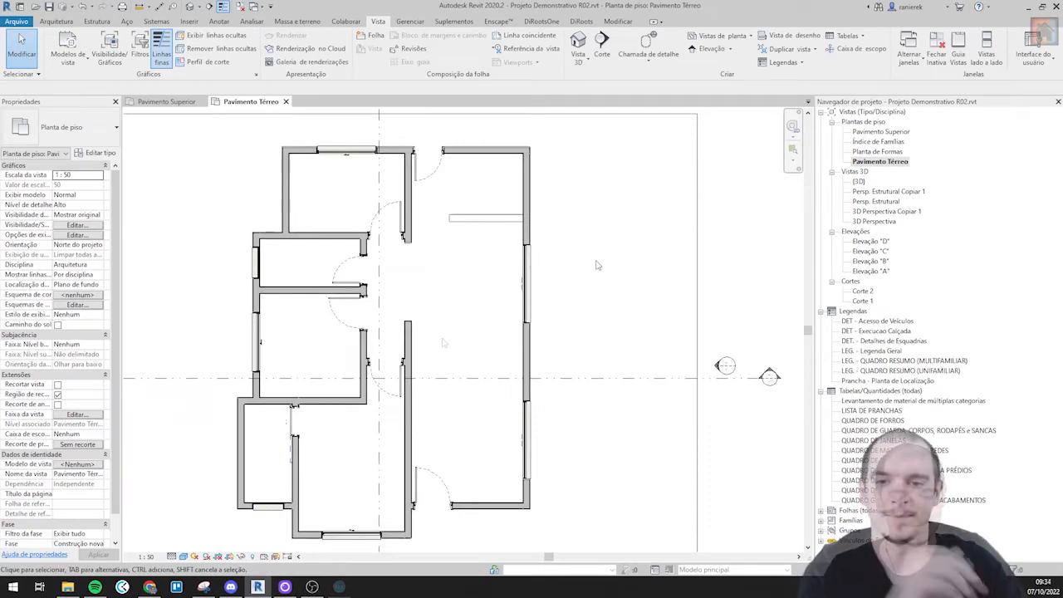
pyautogui.moveTo(603, 282); pyautogui.dragTo(627, 294, button='middle')
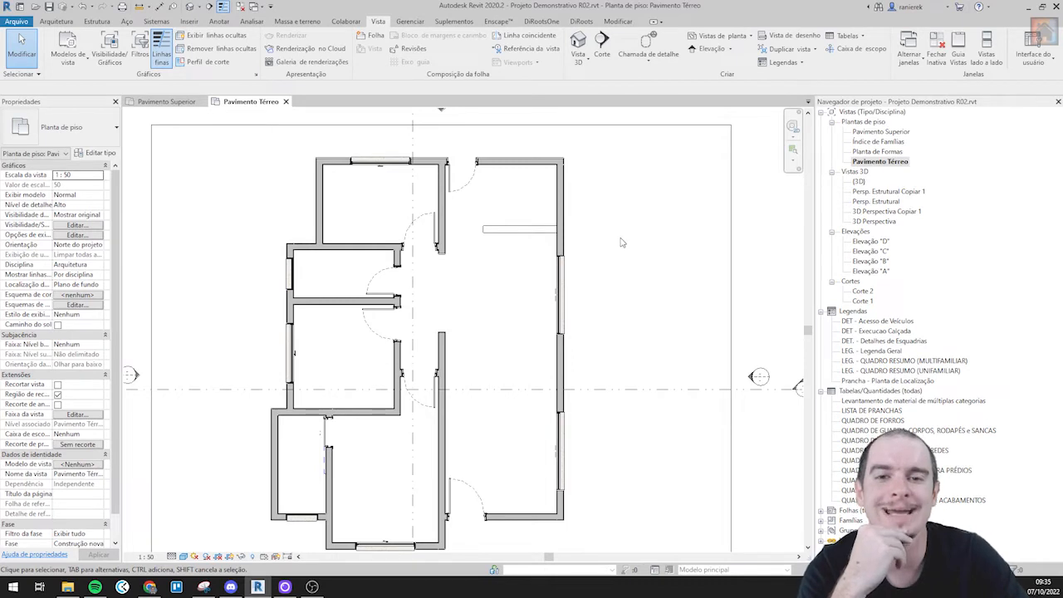
pyautogui.scroll(3, 551, 213)
pyautogui.moveTo(532, 342)
pyautogui.mouseDown(button='middle')
pyautogui.moveTo(555, 278)
pyautogui.moveTo(545, 340)
pyautogui.mouseUp(button='middle')
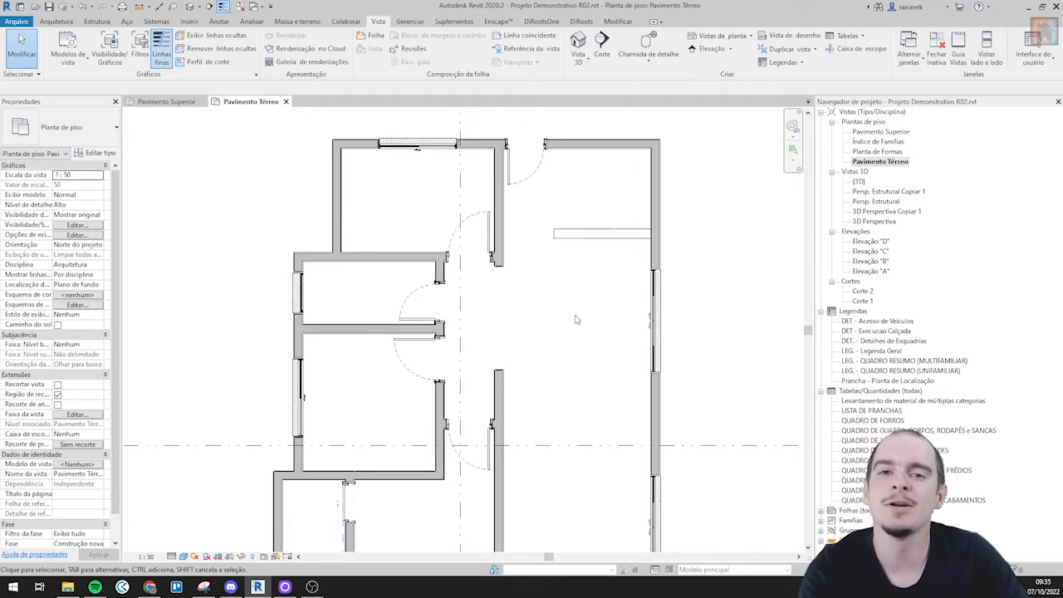
pyautogui.moveTo(576, 318); pyautogui.dragTo(575, 304, button='middle')
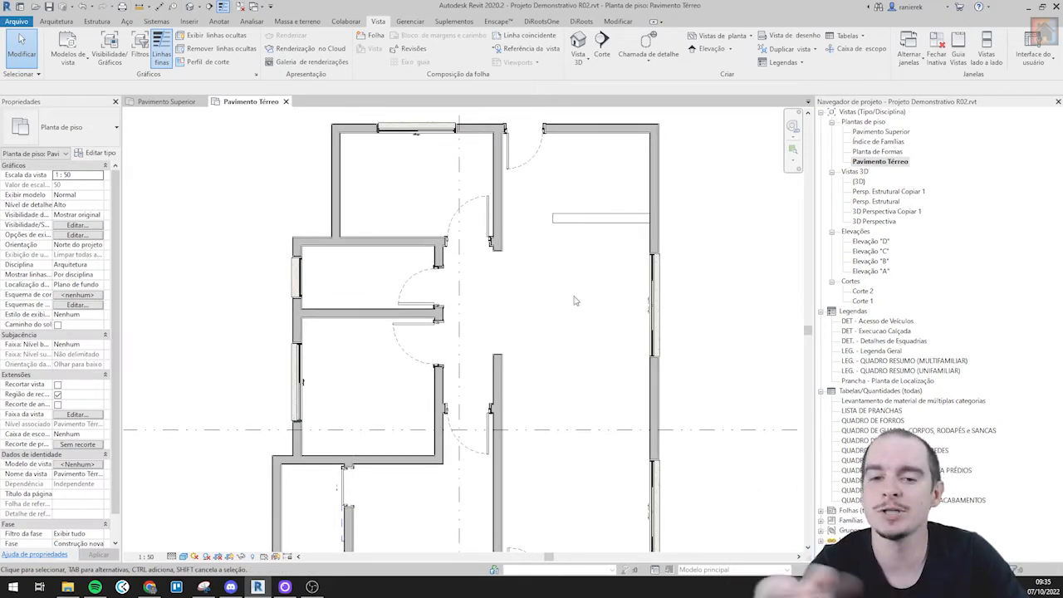
pyautogui.moveTo(573, 309); pyautogui.dragTo(539, 337, button='middle')
pyautogui.scroll(-2, 567, 299)
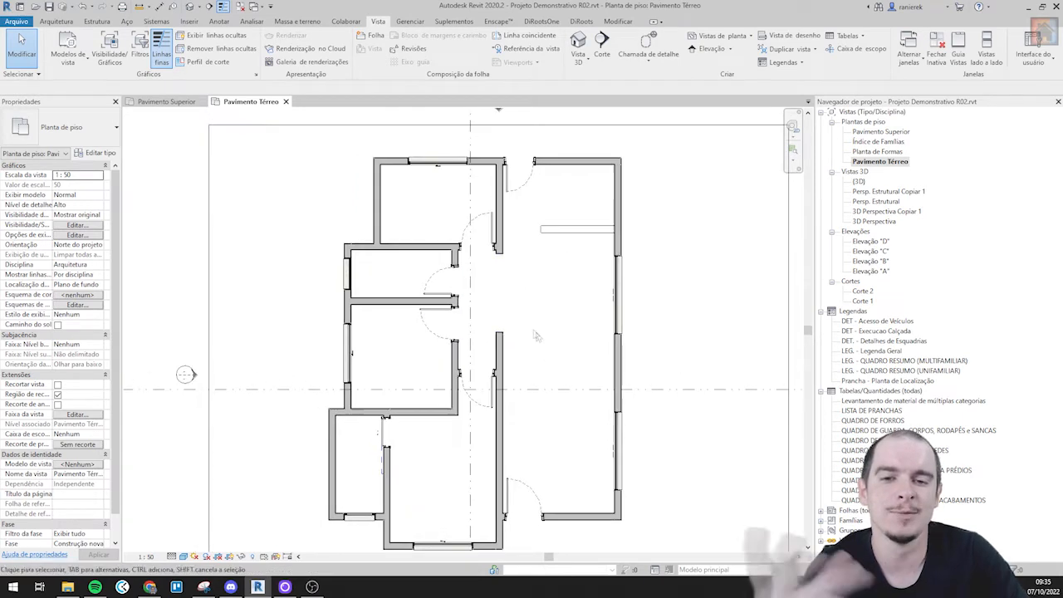
pyautogui.scroll(1, 503, 288)
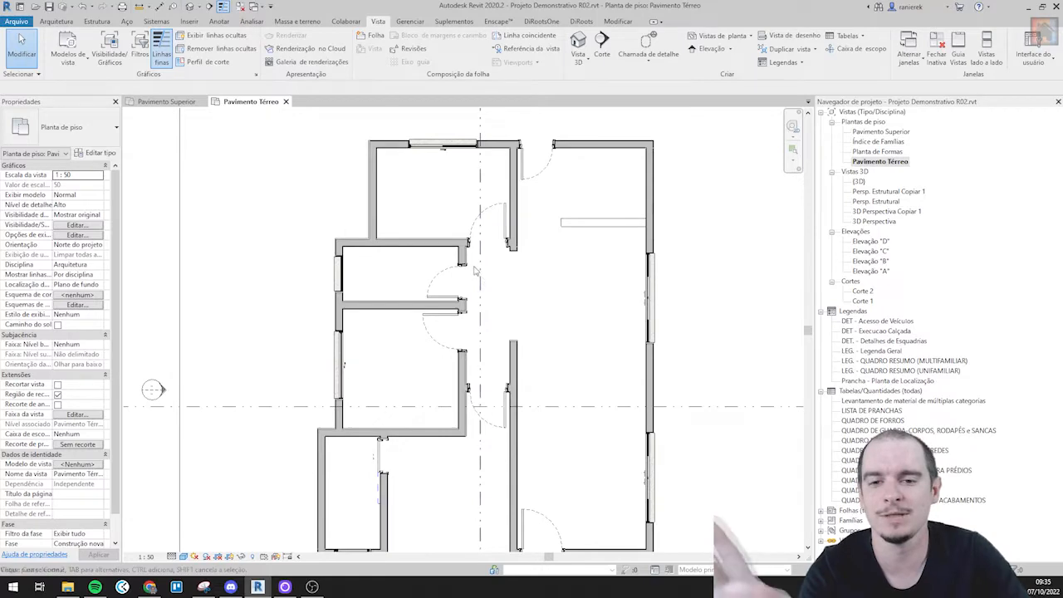
pyautogui.scroll(1, 495, 274)
pyautogui.moveTo(613, 405); pyautogui.dragTo(592, 437, button='middle')
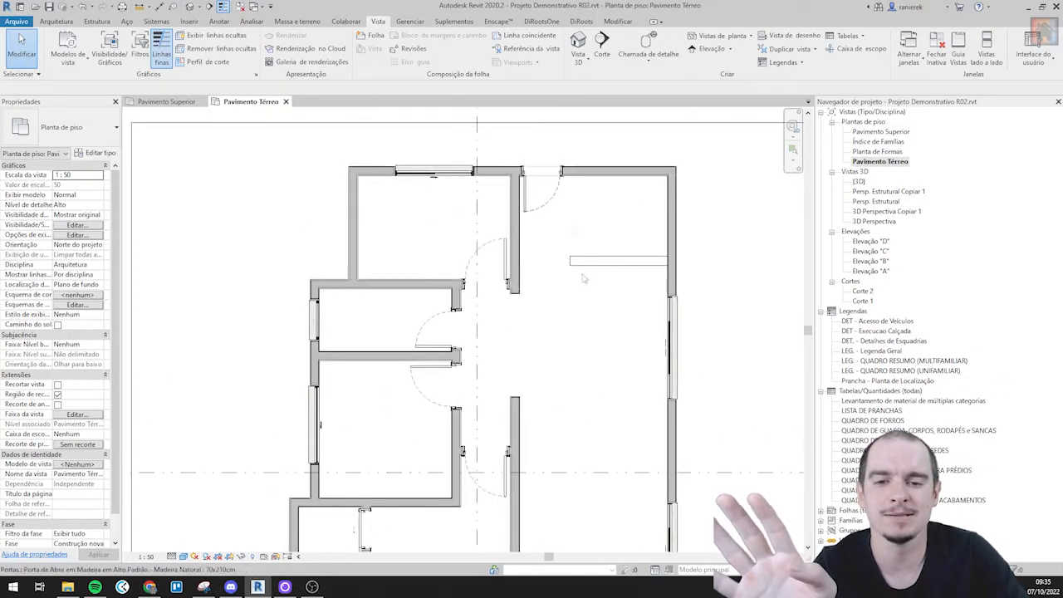
pyautogui.moveTo(570, 295); pyautogui.dragTo(564, 275, button='middle')
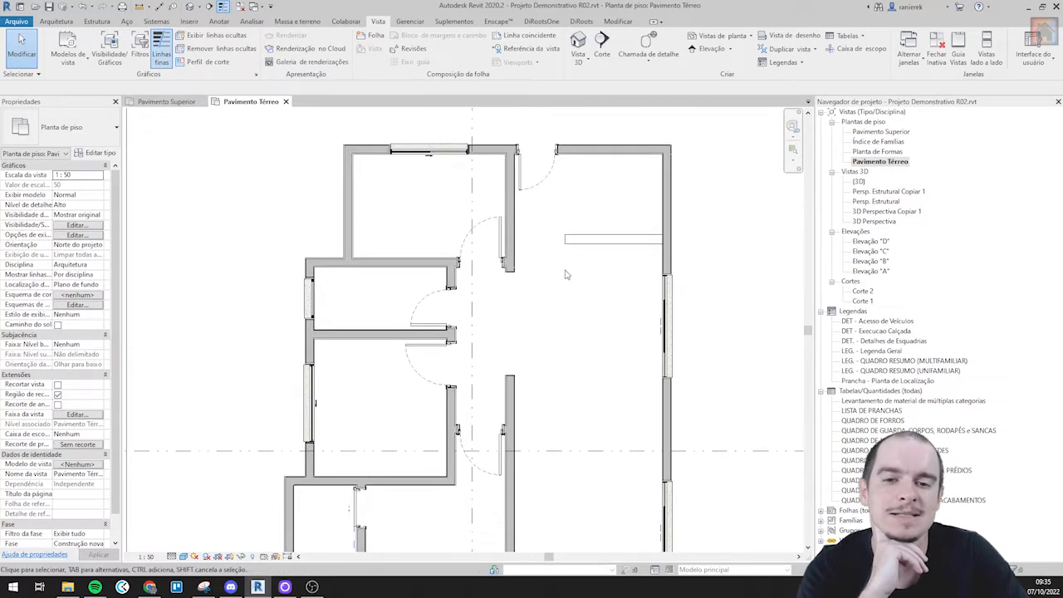
pyautogui.moveTo(570, 311); pyautogui.dragTo(574, 225, button='middle')
pyautogui.scroll(-2, 561, 234)
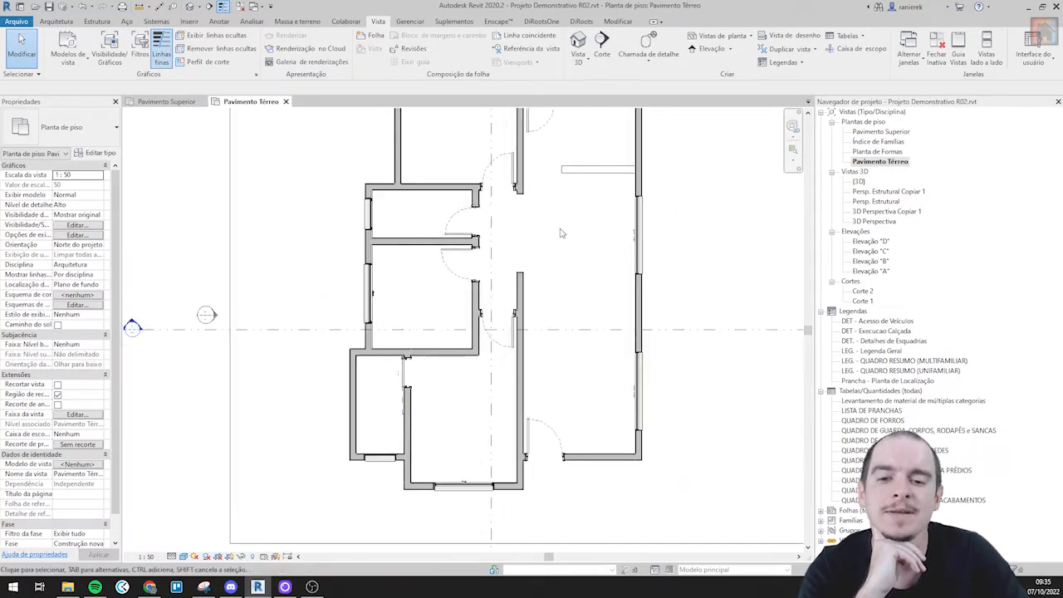
pyautogui.moveTo(562, 266); pyautogui.dragTo(573, 309, button='middle')
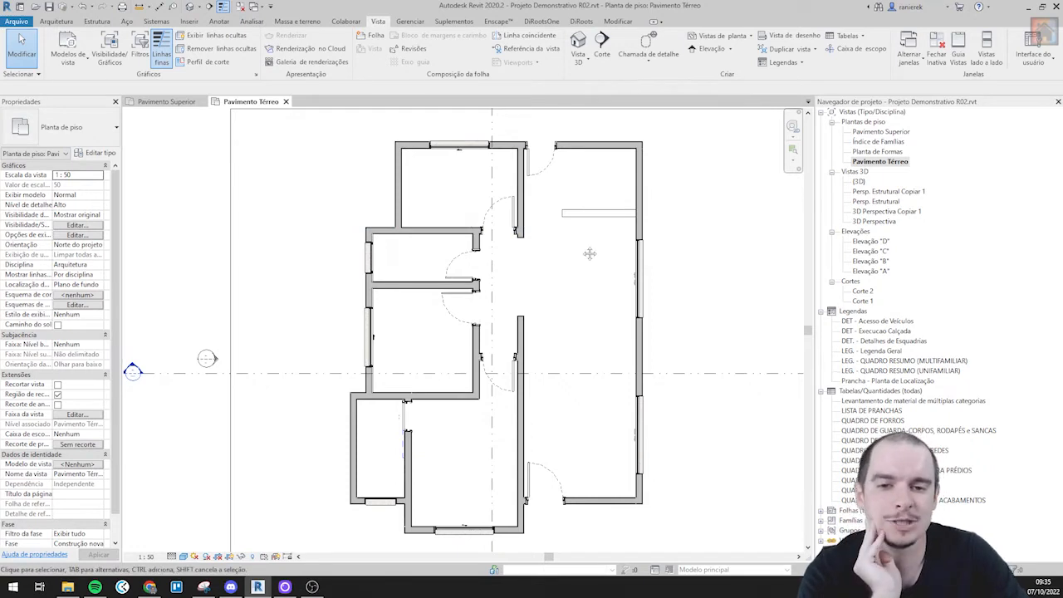
pyautogui.moveTo(588, 254); pyautogui.dragTo(571, 271, button='middle')
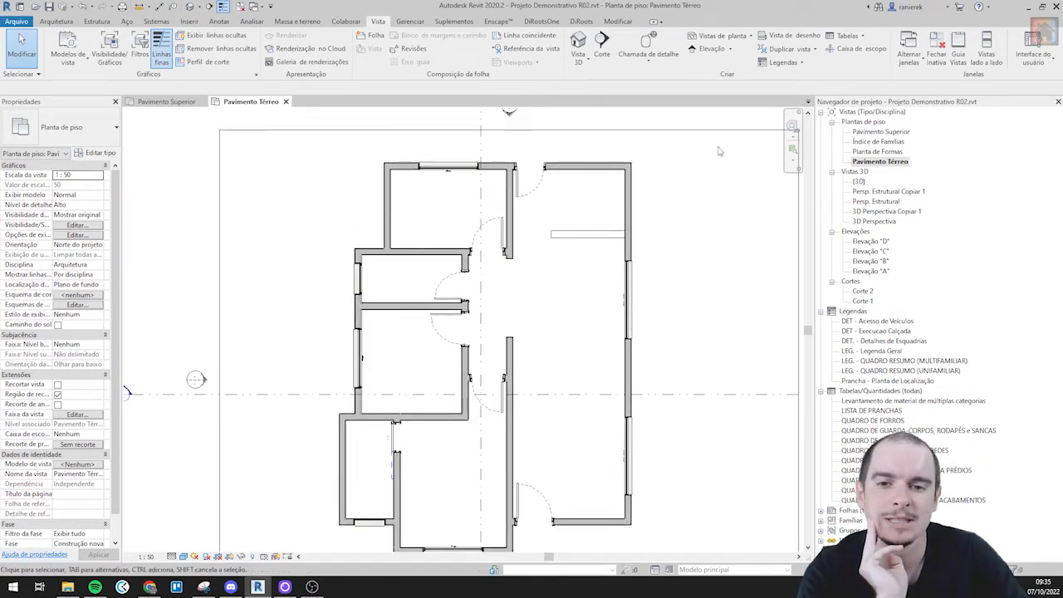
# - Start a floor on the ground level using the contrapiso + Piso Laminado type
pyautogui.scroll(2, 566, 189)
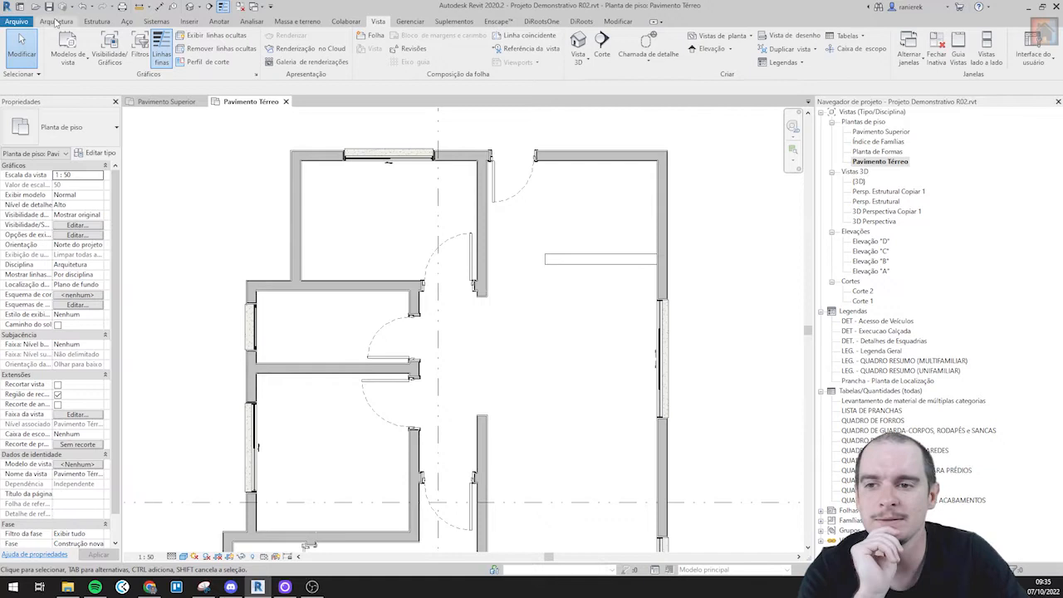
pyautogui.click(56, 22)
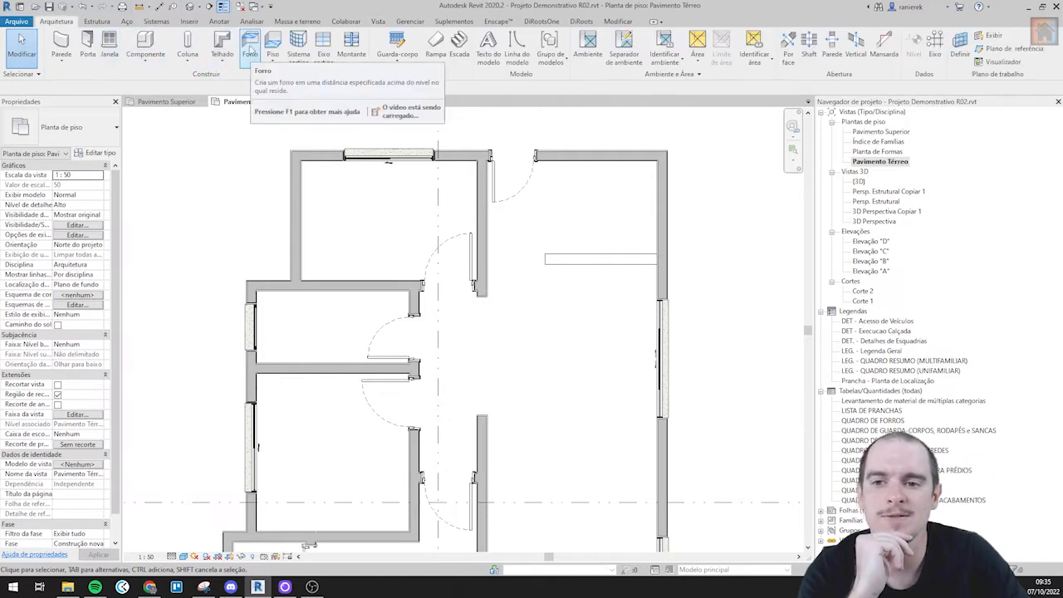
pyautogui.click(273, 49)
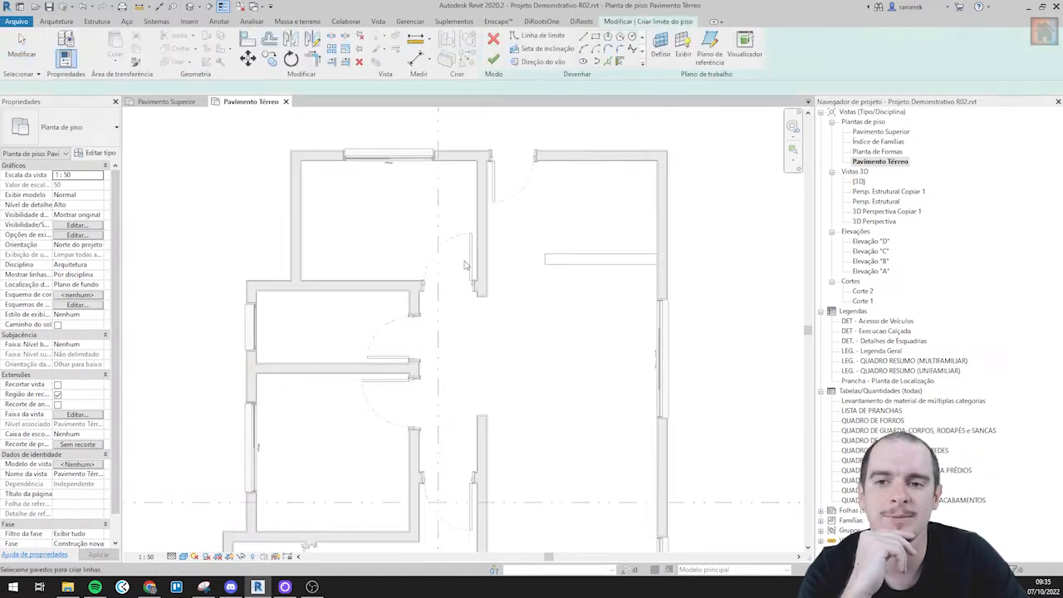
pyautogui.scroll(2, 555, 165)
pyautogui.click(584, 36)
pyautogui.moveTo(324, 115); pyautogui.dragTo(531, 123, button='middle')
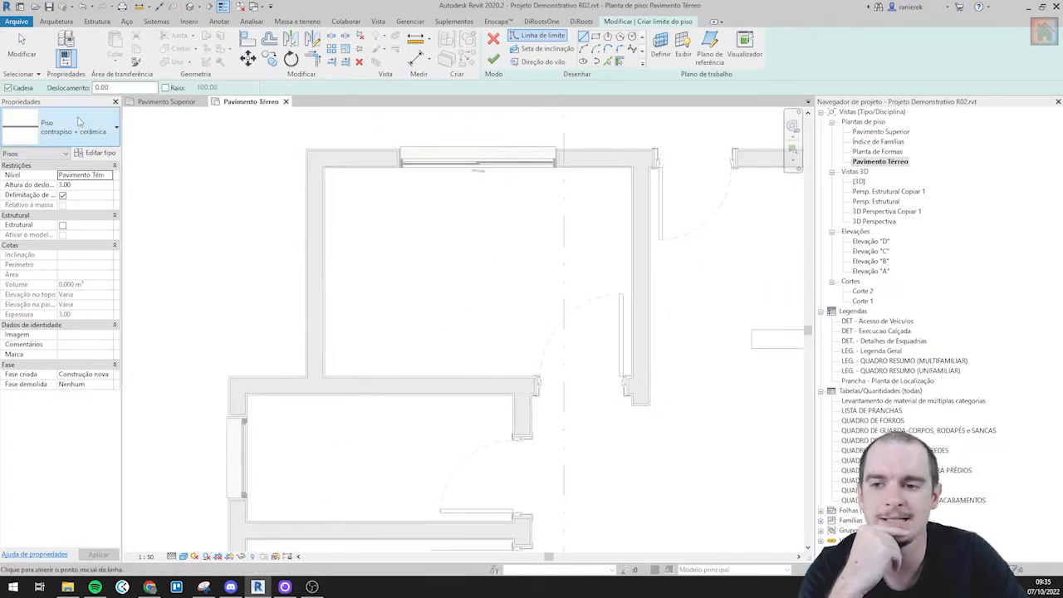
pyautogui.click(79, 123)
pyautogui.write('lami')
pyautogui.click(78, 188)
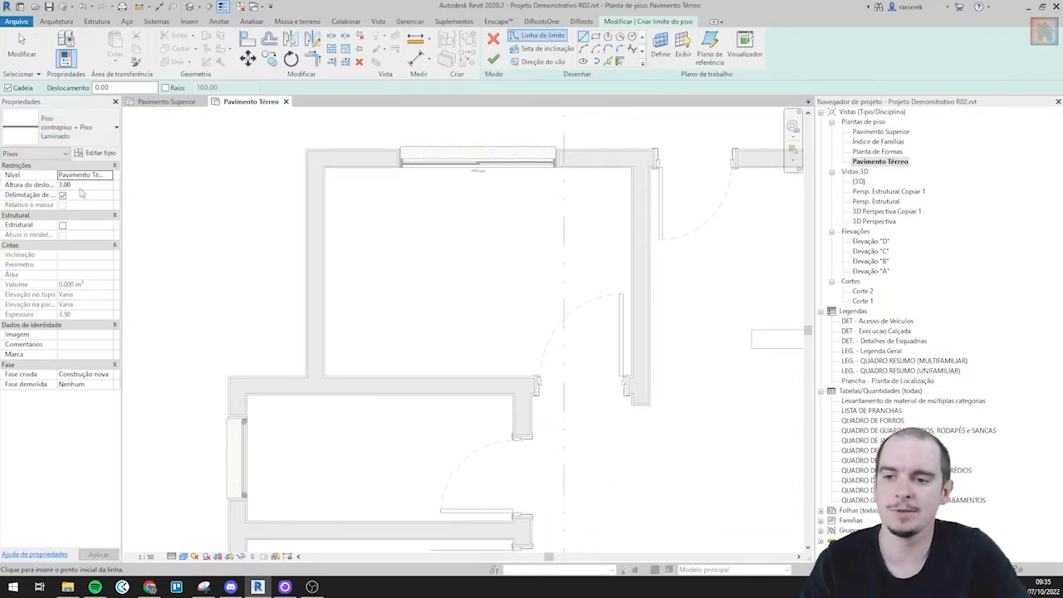
pyautogui.scroll(2, 641, 189)
pyautogui.click(626, 154)
pyautogui.moveTo(372, 209); pyautogui.dragTo(572, 210, button='middle')
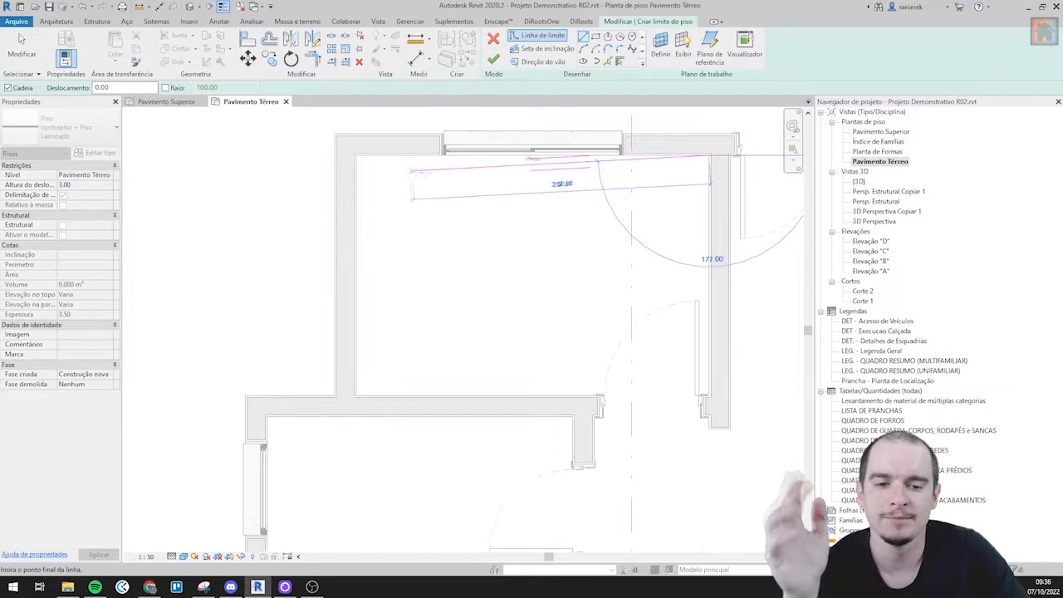
pyautogui.press('Escape')
# - Sketch a rectangular floor boundary along the inner wall faces of the upper-left room and finish the laminate floor
pyautogui.click(597, 38)
pyautogui.scroll(2, 715, 182)
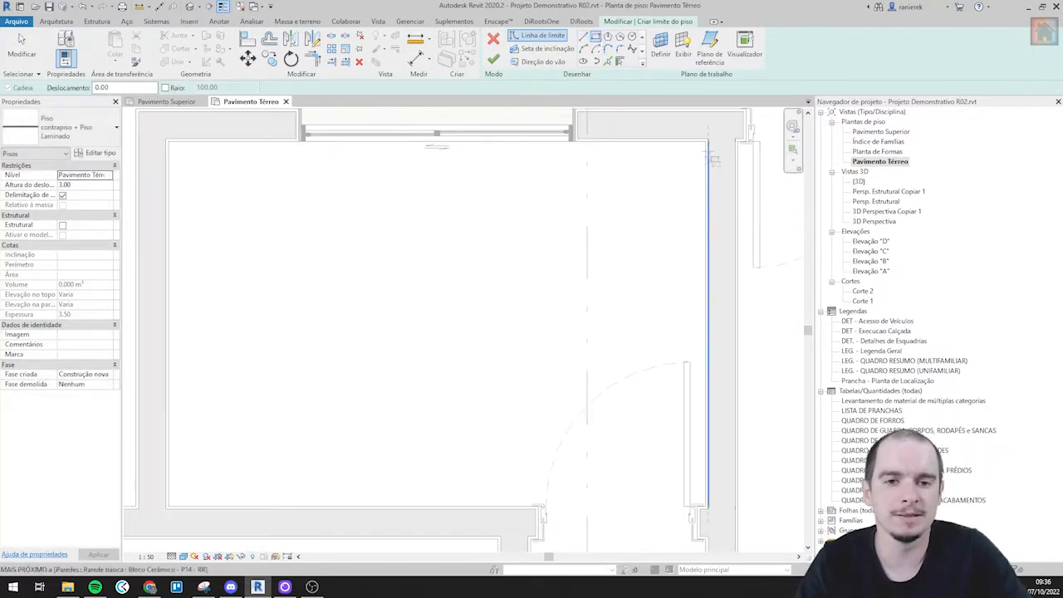
pyautogui.click(706, 141)
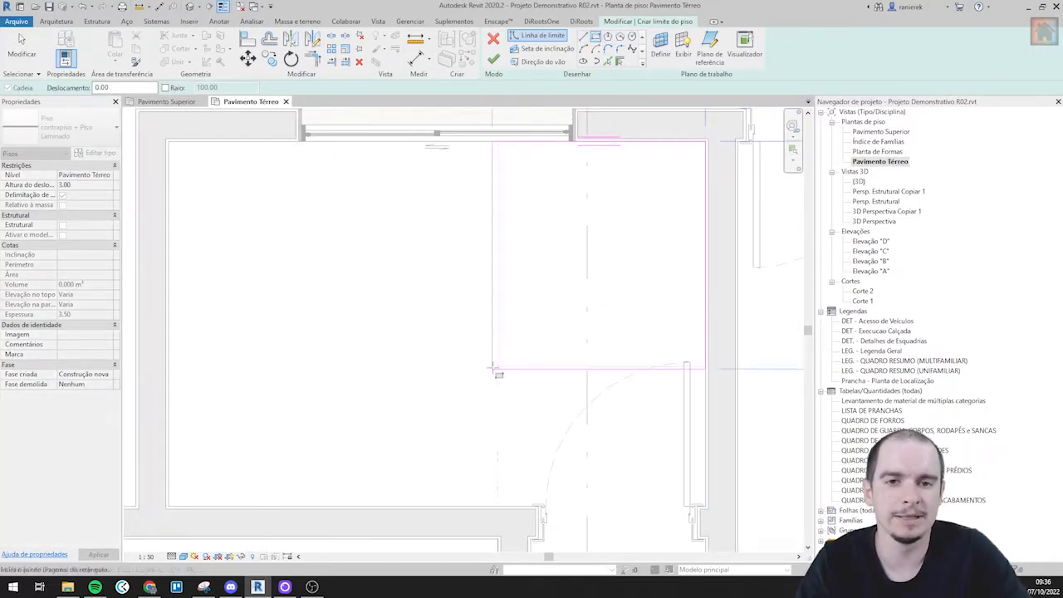
pyautogui.moveTo(437, 408); pyautogui.dragTo(503, 340, button='middle')
pyautogui.click(235, 438)
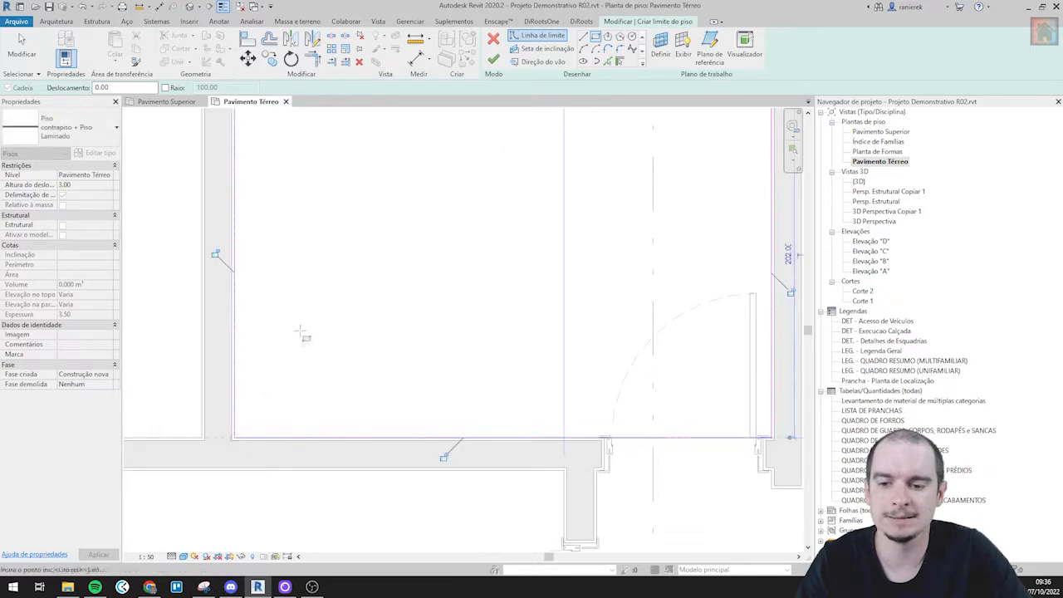
pyautogui.scroll(-1, 296, 327)
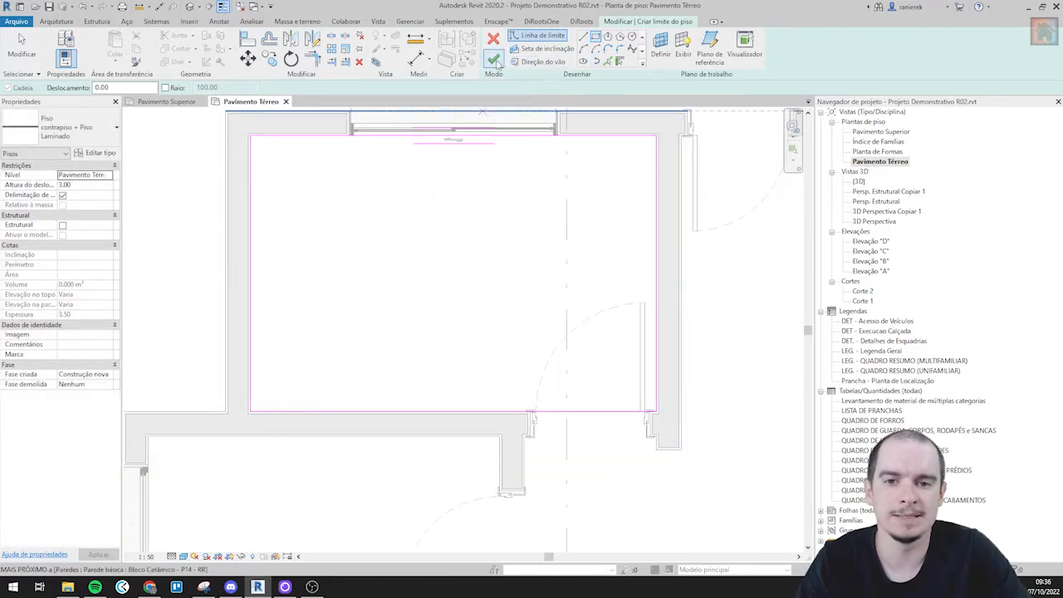
pyautogui.click(493, 59)
pyautogui.scroll(-3, 498, 291)
pyautogui.moveTo(588, 301); pyautogui.dragTo(588, 261, button='middle')
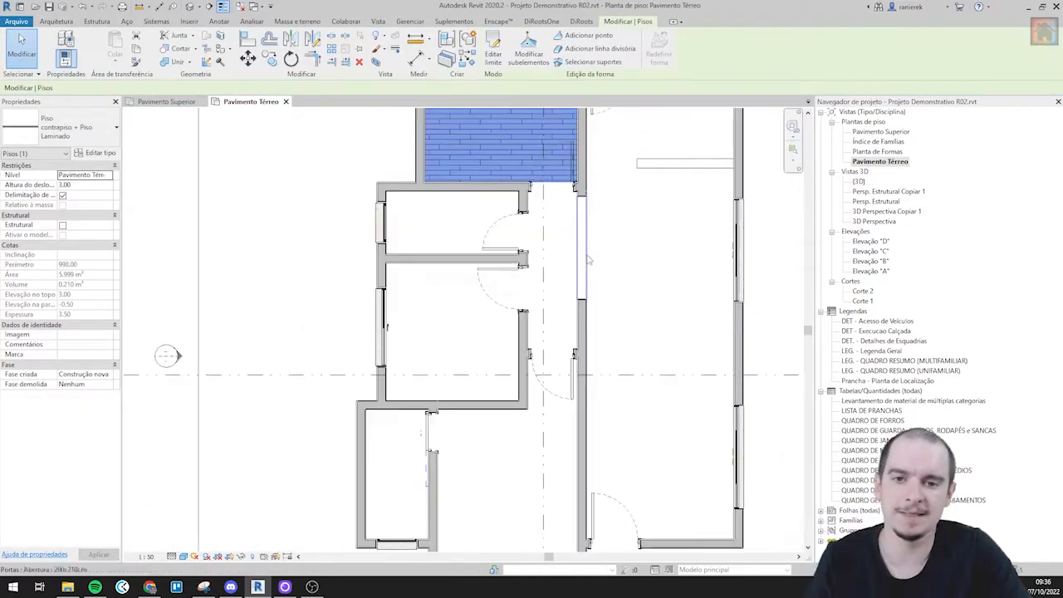
# - Create a contrapiso + Piso Laminado floor with a rectangular boundary along the inner wall faces of the middle-left bedroom
pyautogui.press('c')
pyautogui.press('s')
pyautogui.scroll(2, 444, 366)
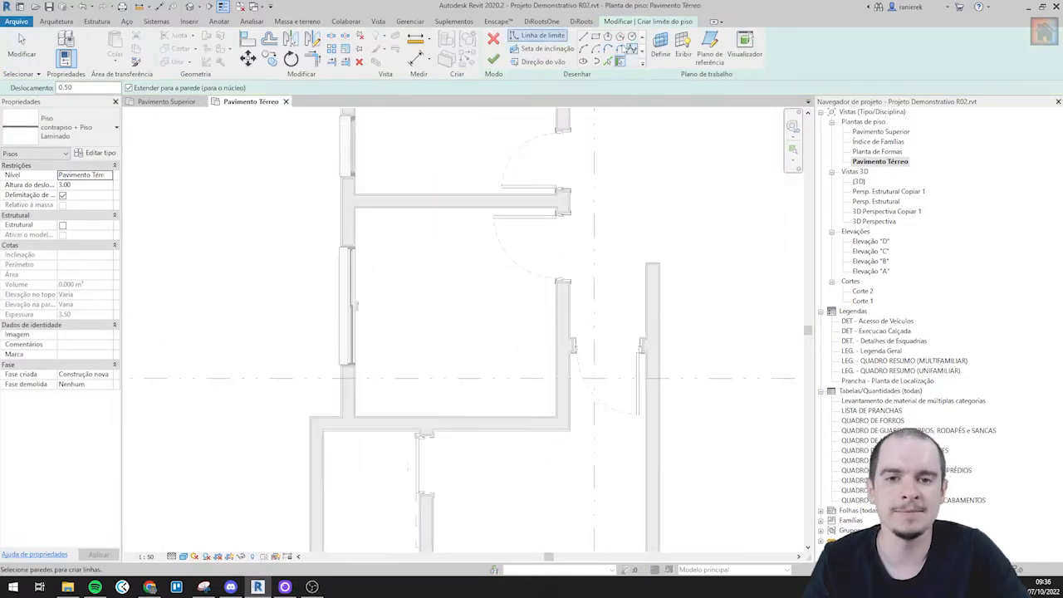
pyautogui.scroll(3, 529, 226)
pyautogui.click(555, 196)
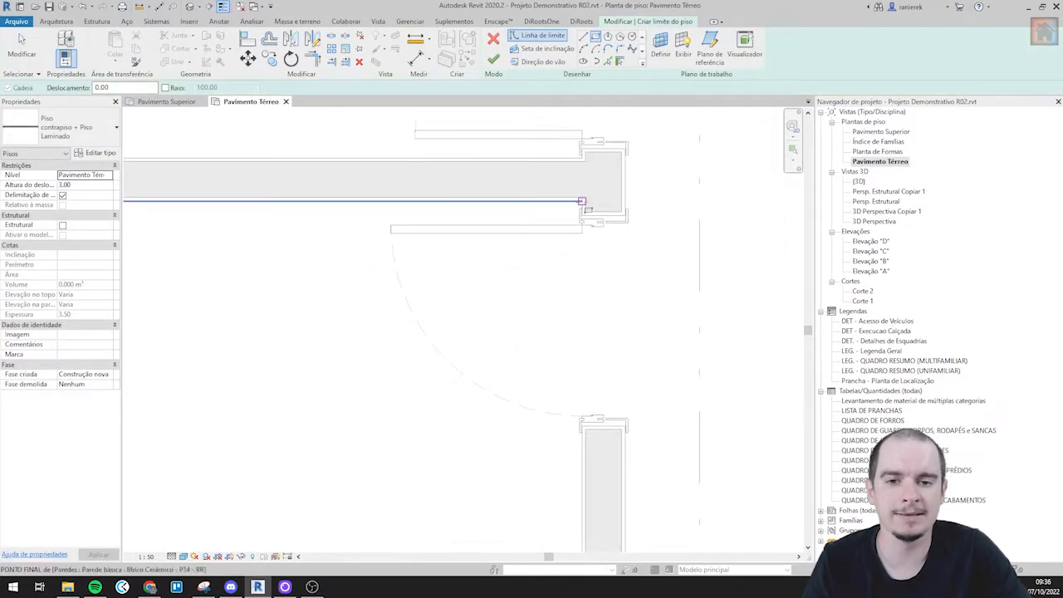
pyautogui.scroll(-2, 556, 196)
pyautogui.scroll(2, 412, 340)
pyautogui.click(314, 495)
pyautogui.click(493, 60)
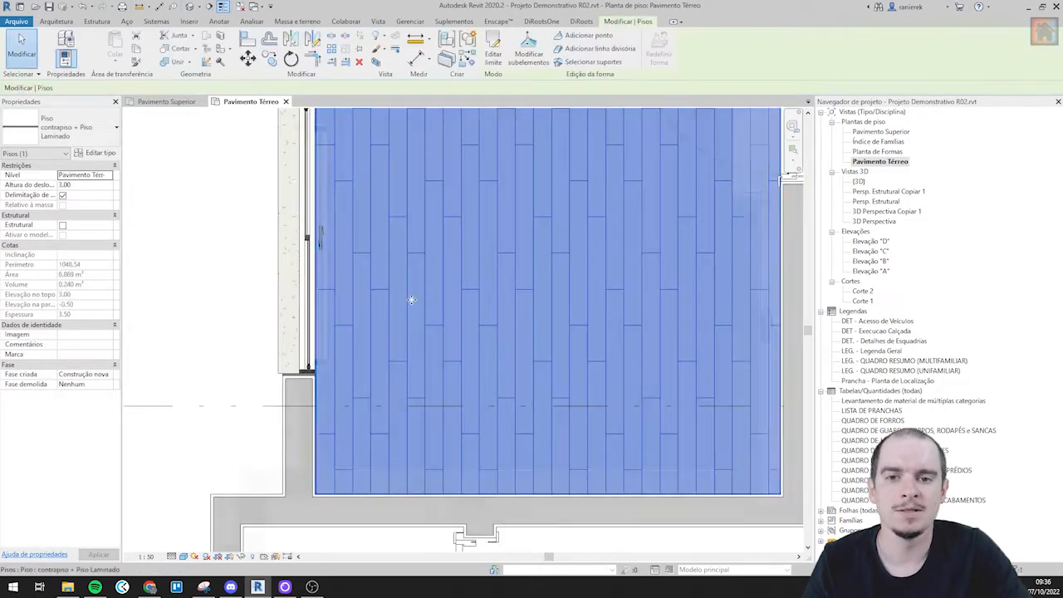
# - Start another laminate floor for the lower L-shaped room and sketch its boundary from the hallway door along the stepped wall to the sliding door
pyautogui.scroll(-3, 411, 296)
pyautogui.moveTo(481, 355); pyautogui.dragTo(470, 252, button='middle')
pyautogui.doubleClick(470, 255)
pyautogui.scroll(1, 628, 223)
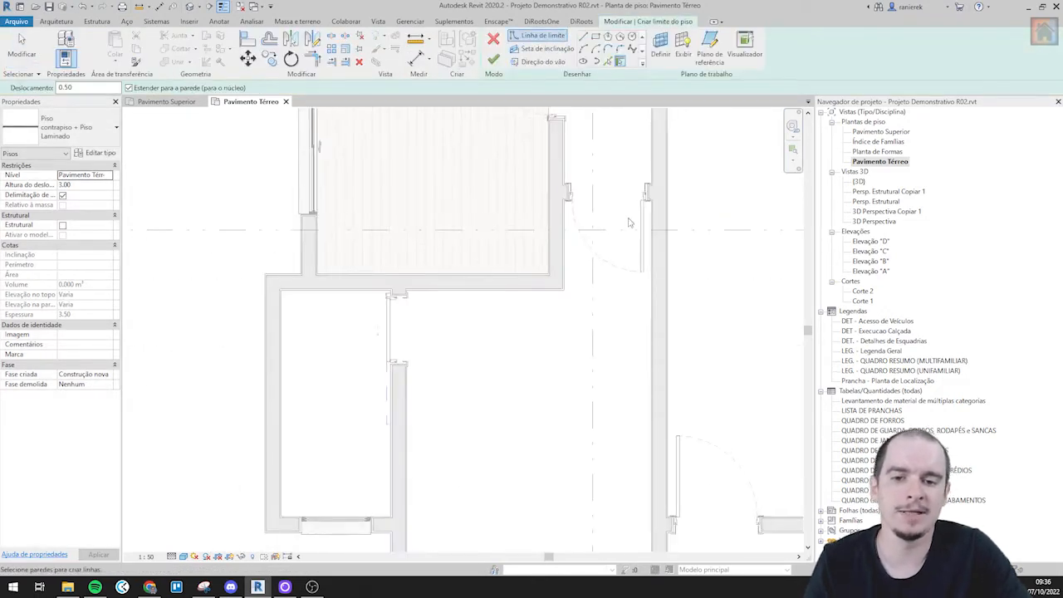
pyautogui.click(583, 36)
pyautogui.scroll(3, 548, 157)
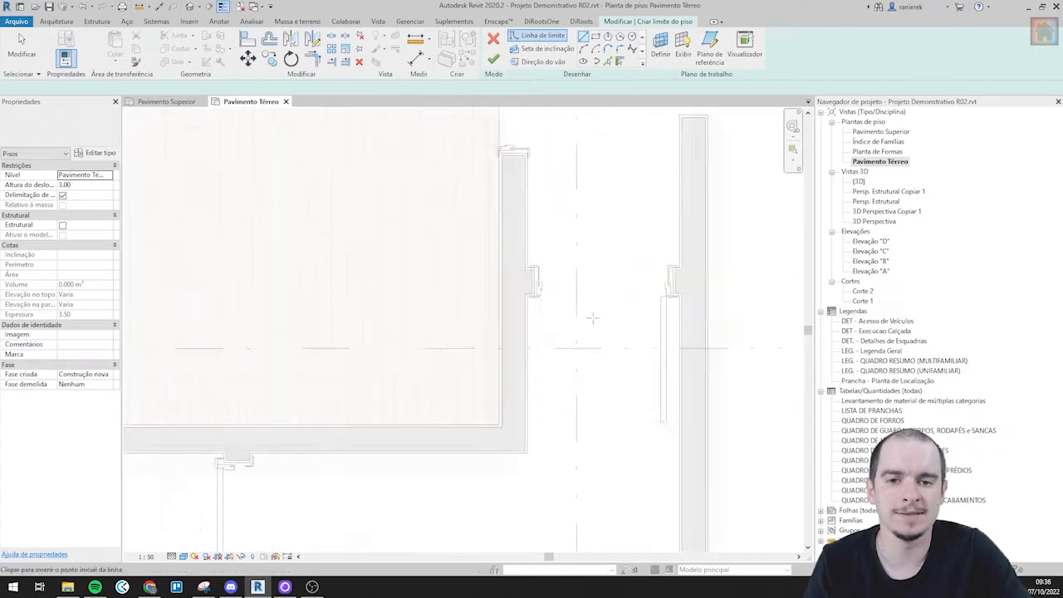
pyautogui.scroll(2, 515, 302)
pyautogui.click(520, 280)
pyautogui.scroll(-3, 558, 245)
pyautogui.click(545, 390)
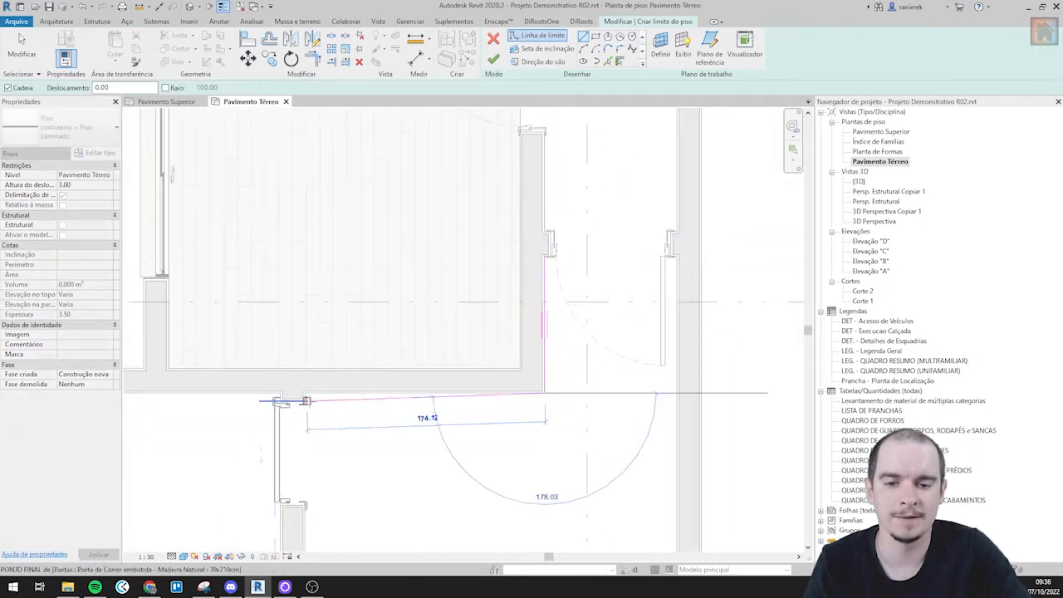
pyautogui.click(304, 391)
pyautogui.scroll(-1, 407, 392)
pyautogui.moveTo(422, 394); pyautogui.dragTo(430, 255, button='middle')
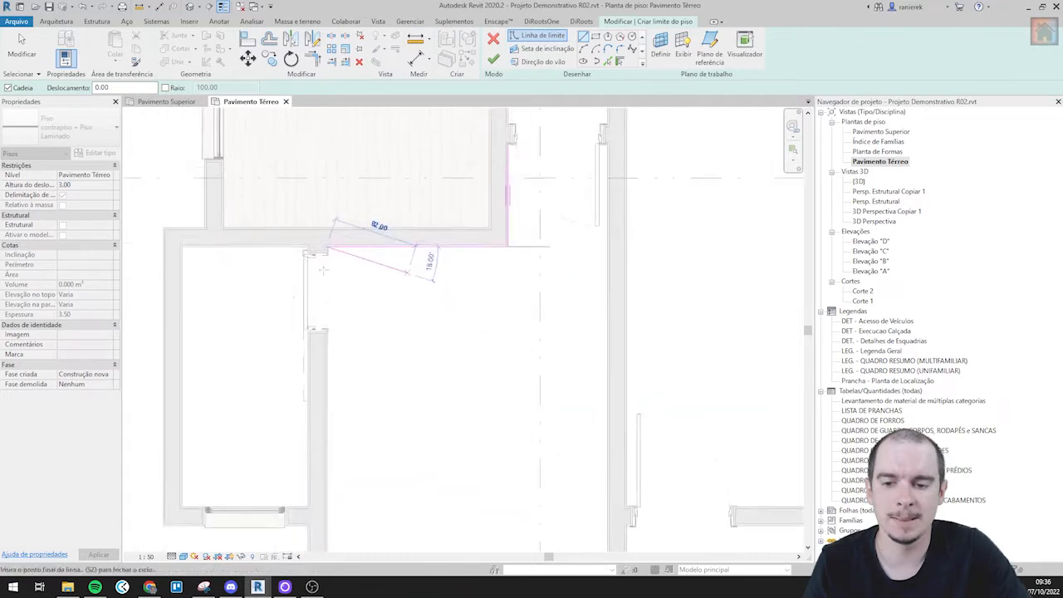
# - Close the L-shaped boundary along the room's left, bottom and right walls and across the hallway door, and finish the laminate floor
pyautogui.scroll(6, 343, 270)
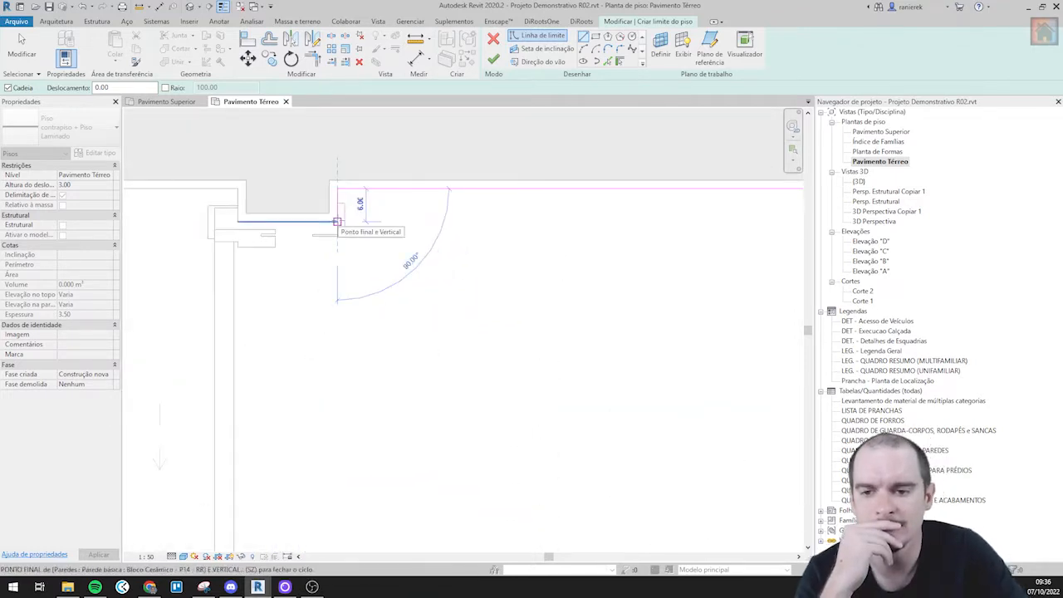
pyautogui.scroll(-6, 380, 176)
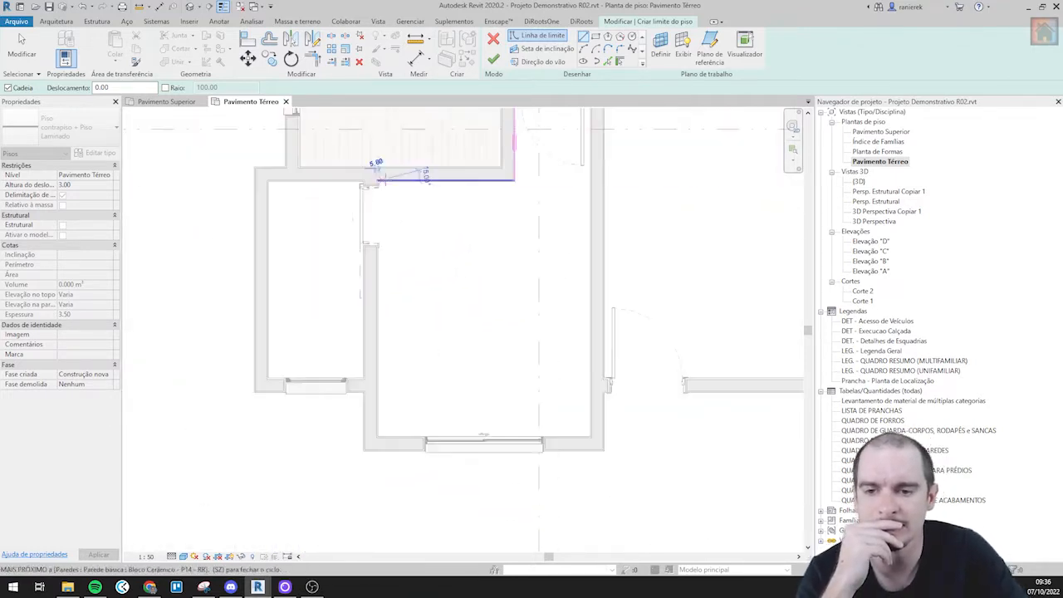
pyautogui.scroll(3, 387, 401)
pyautogui.click(369, 301)
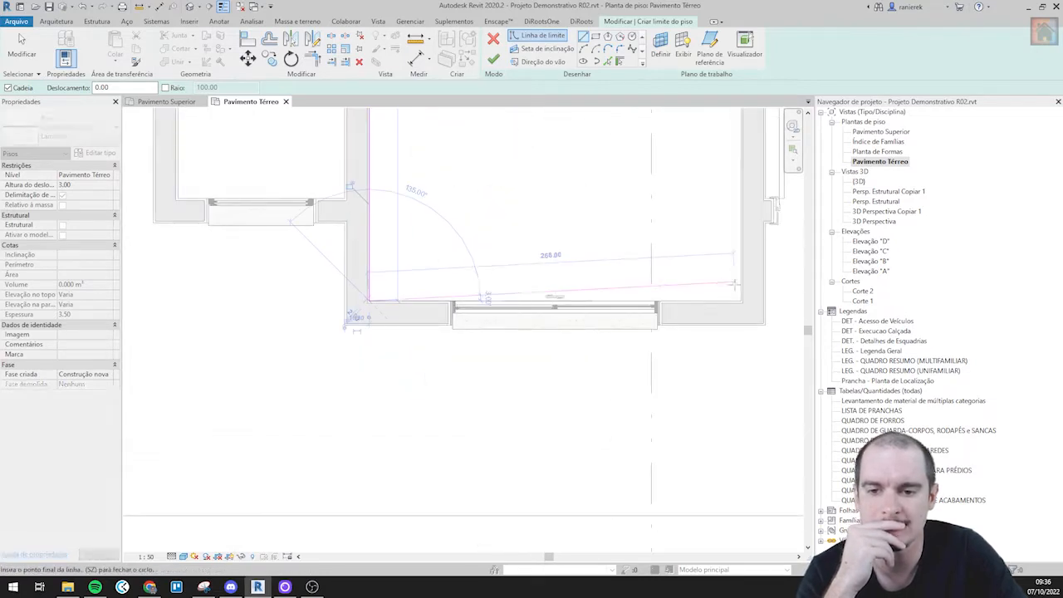
pyautogui.click(741, 301)
pyautogui.scroll(-2, 728, 326)
pyautogui.moveTo(712, 287); pyautogui.dragTo(672, 490, button='middle')
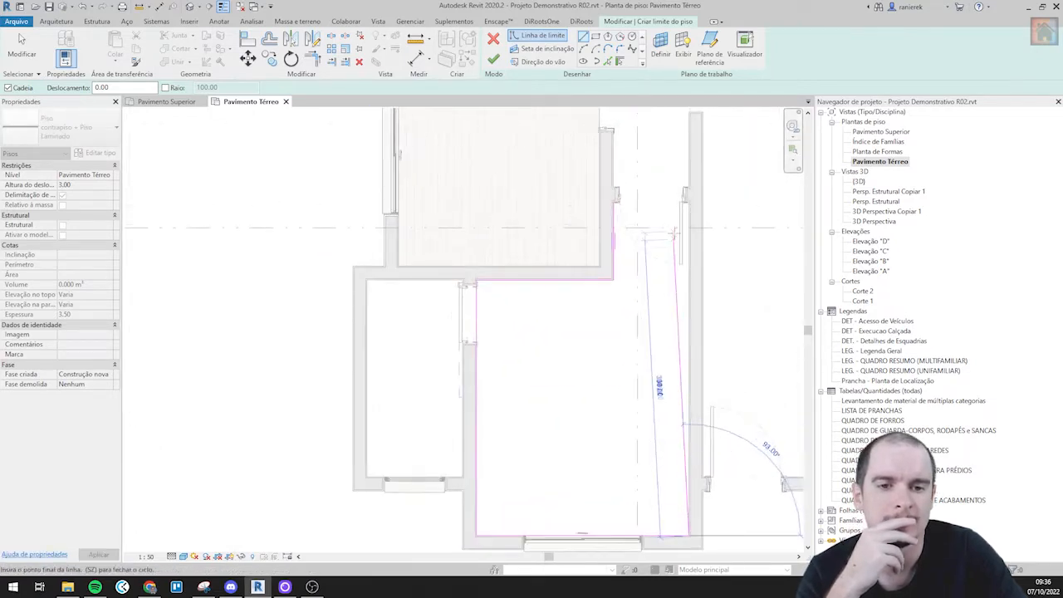
pyautogui.scroll(3, 687, 201)
pyautogui.click(685, 202)
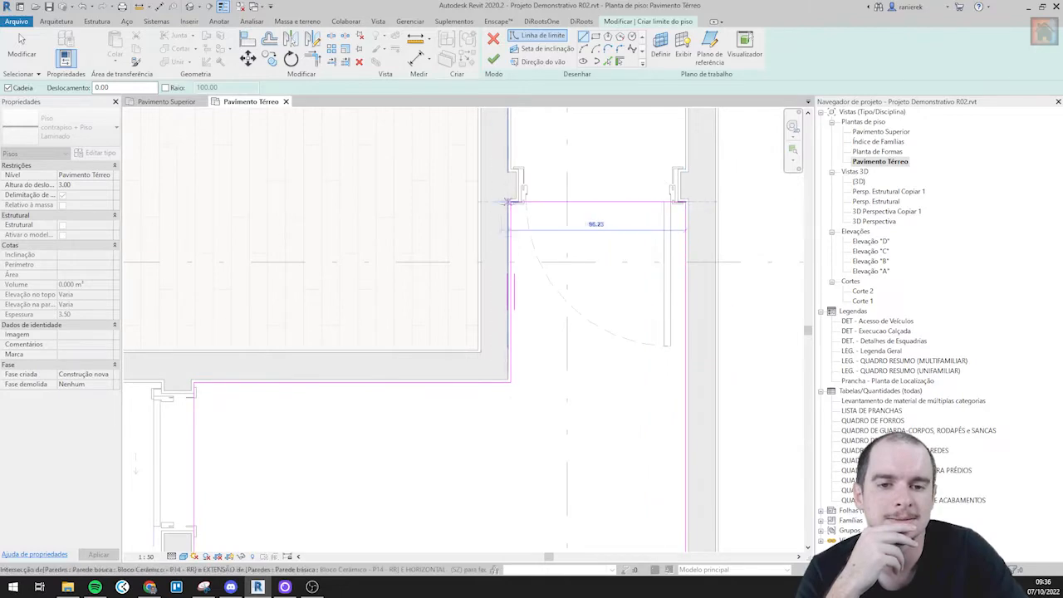
pyautogui.scroll(-2, 509, 202)
pyautogui.click(494, 59)
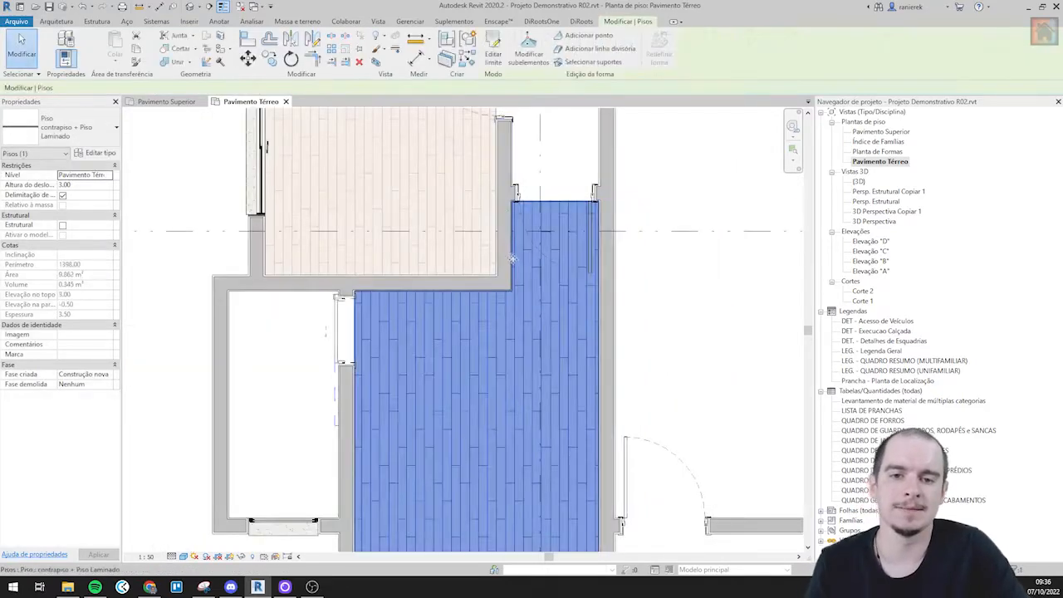
# - Start a new floor for the narrow lower-left room using the contrapiso + cerâmica type
pyautogui.scroll(2, 501, 407)
pyautogui.moveTo(501, 407)
pyautogui.mouseDown(button='middle')
pyautogui.moveTo(493, 424)
pyautogui.moveTo(599, 263)
pyautogui.mouseUp(button='middle')
pyautogui.scroll(2, 496, 335)
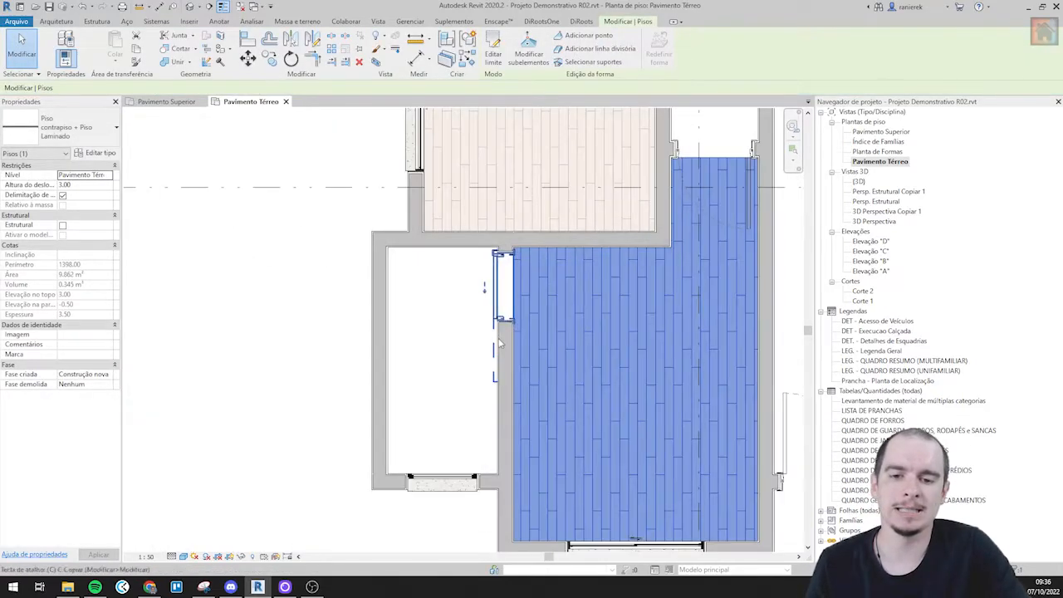
pyautogui.press('c')
pyautogui.press('s')
pyautogui.click(84, 126)
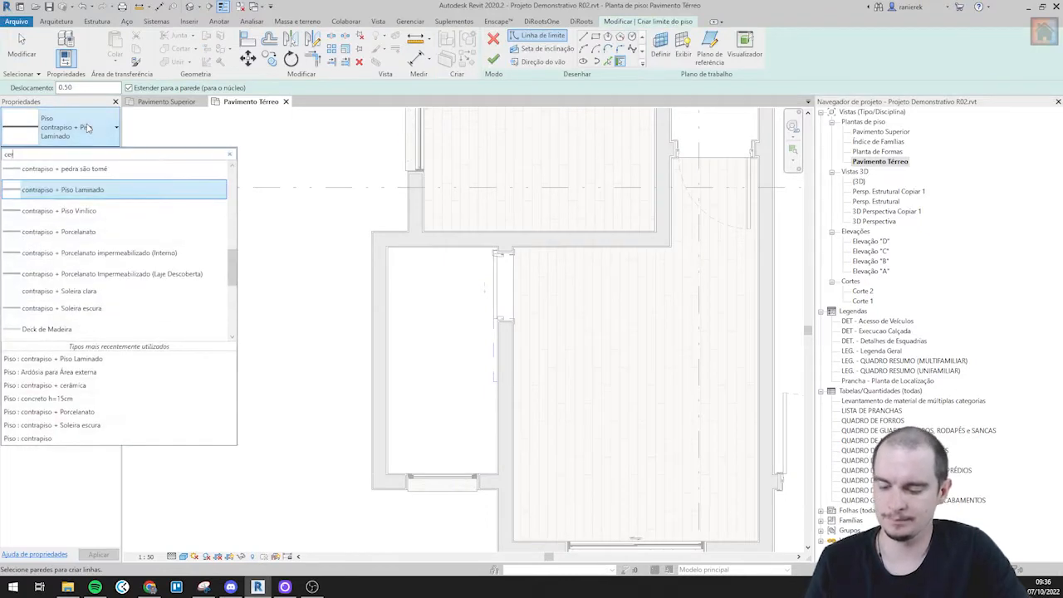
pyautogui.write('cer')
pyautogui.click(72, 189)
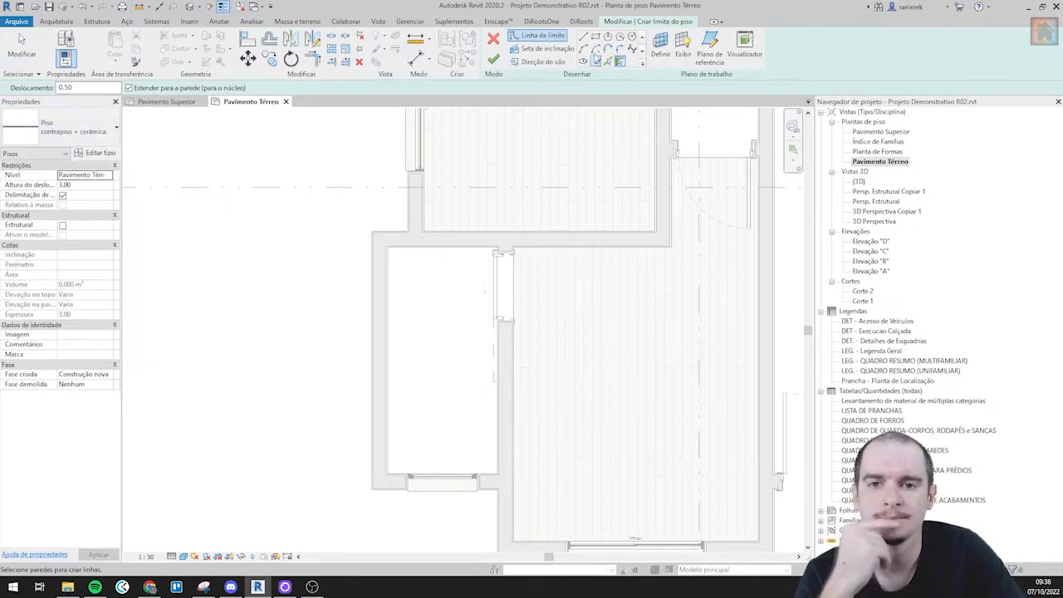
# - Sketch a rectangular boundary of about 122 by 252 cm inside the narrow lower-left room and finish the ceramic floor
pyautogui.click(596, 37)
pyautogui.scroll(2, 399, 292)
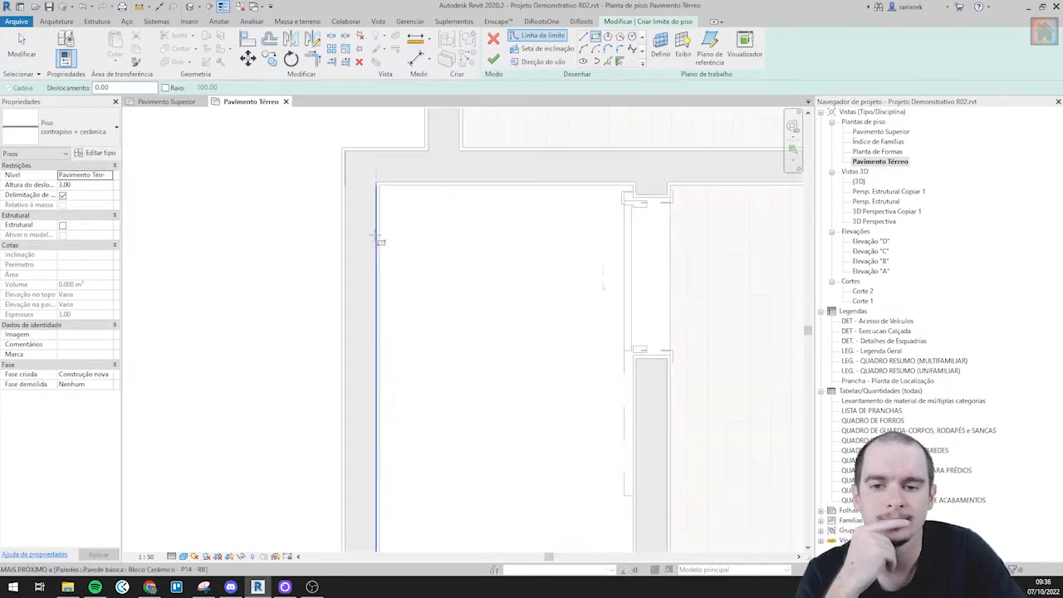
pyautogui.click(380, 184)
pyautogui.scroll(-4, 439, 280)
pyautogui.moveTo(478, 332); pyautogui.dragTo(468, 257, button='middle')
pyautogui.scroll(5, 505, 398)
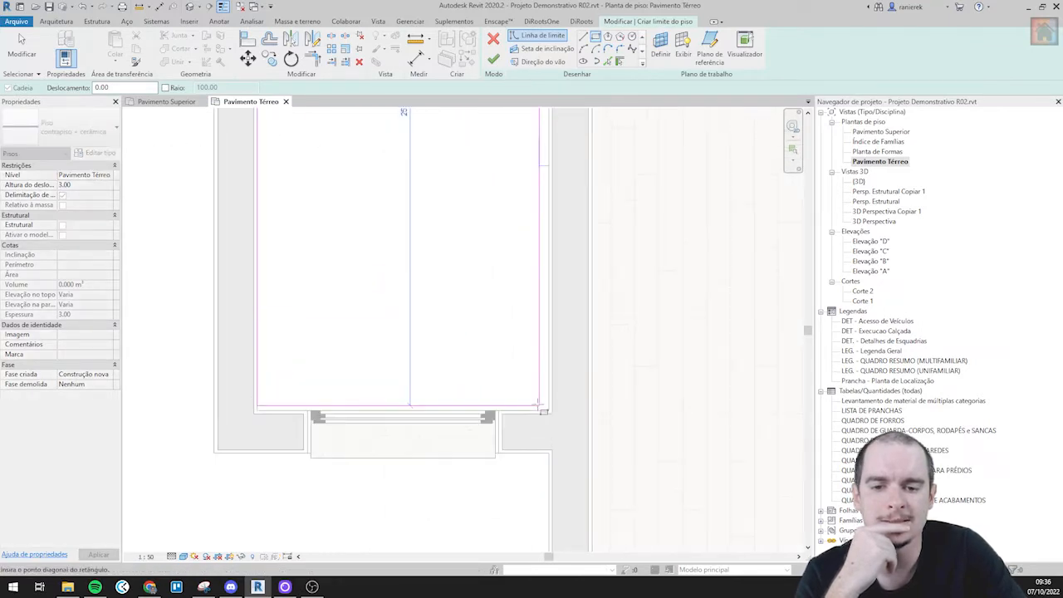
pyautogui.click(541, 408)
pyautogui.scroll(-3, 538, 427)
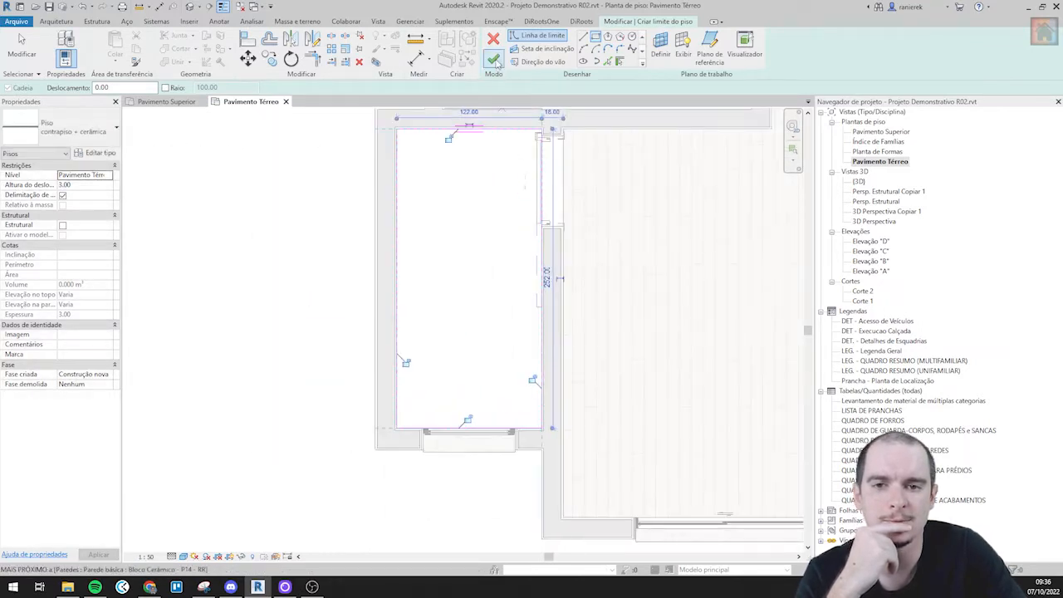
pyautogui.click(493, 59)
pyautogui.scroll(-3, 284, 321)
pyautogui.scroll(1, 287, 349)
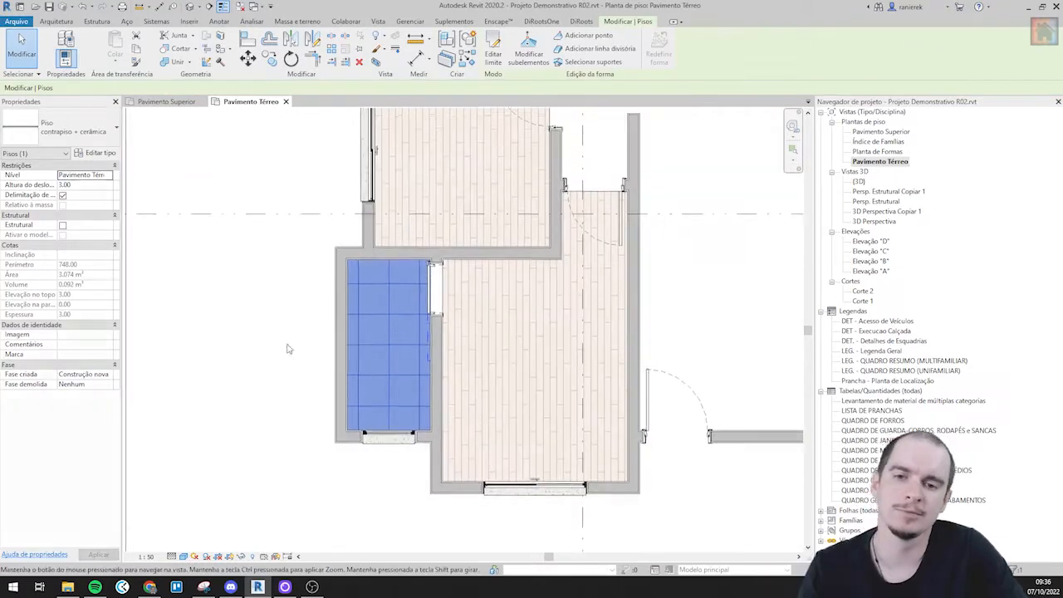
pyautogui.click(288, 349)
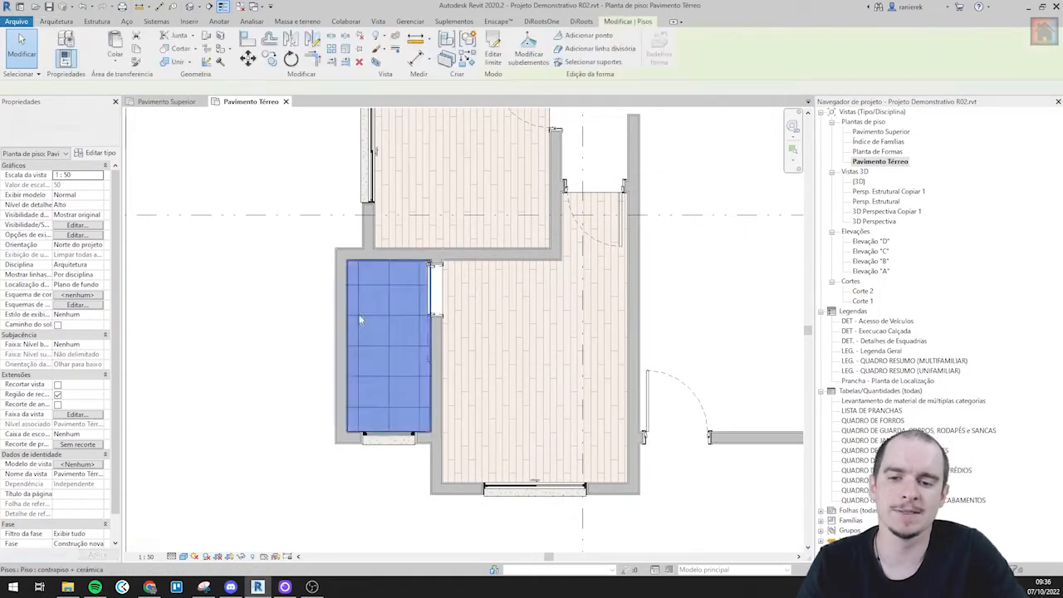
# - Create another contrapiso + cerâmica floor with a rectangular boundary inside the narrow room between the two left bedrooms
pyautogui.click(361, 320)
pyautogui.scroll(5, 384, 313)
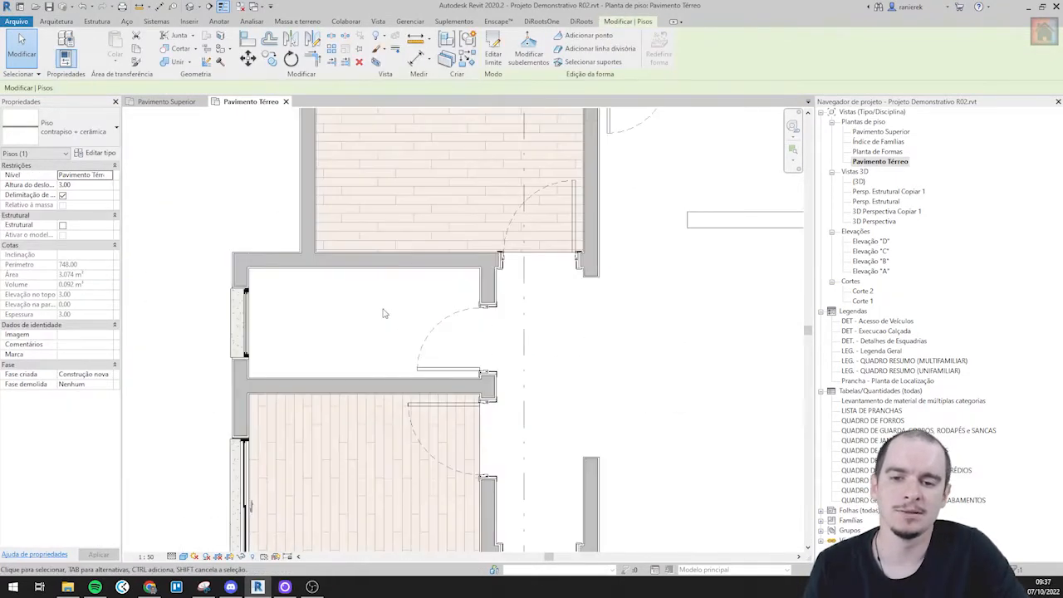
pyautogui.scroll(3, 383, 313)
pyautogui.doubleClick(431, 286)
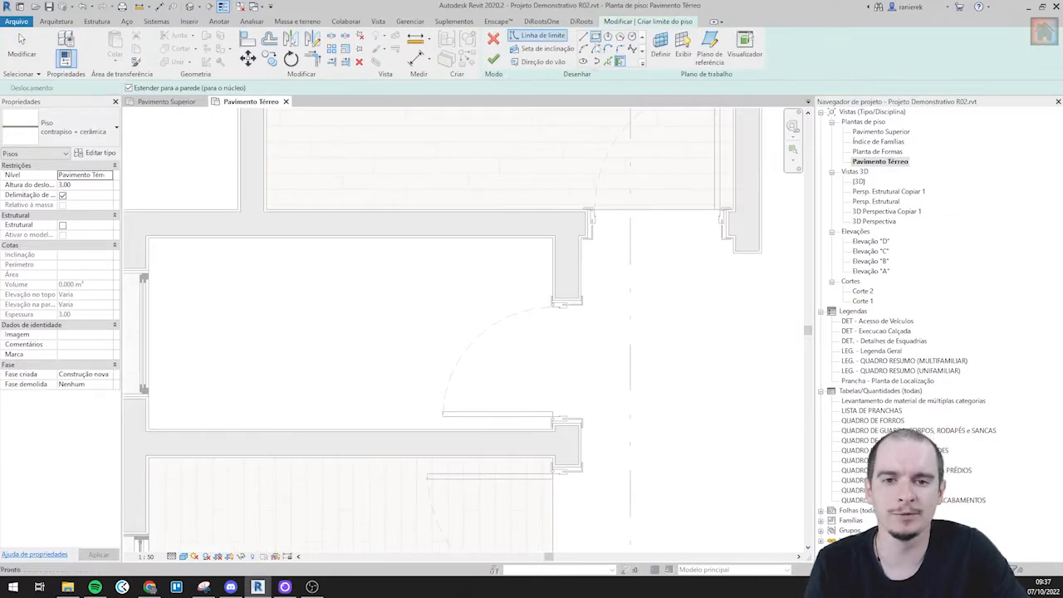
pyautogui.click(596, 38)
pyautogui.scroll(3, 543, 257)
pyautogui.click(570, 220)
pyautogui.scroll(-3, 537, 259)
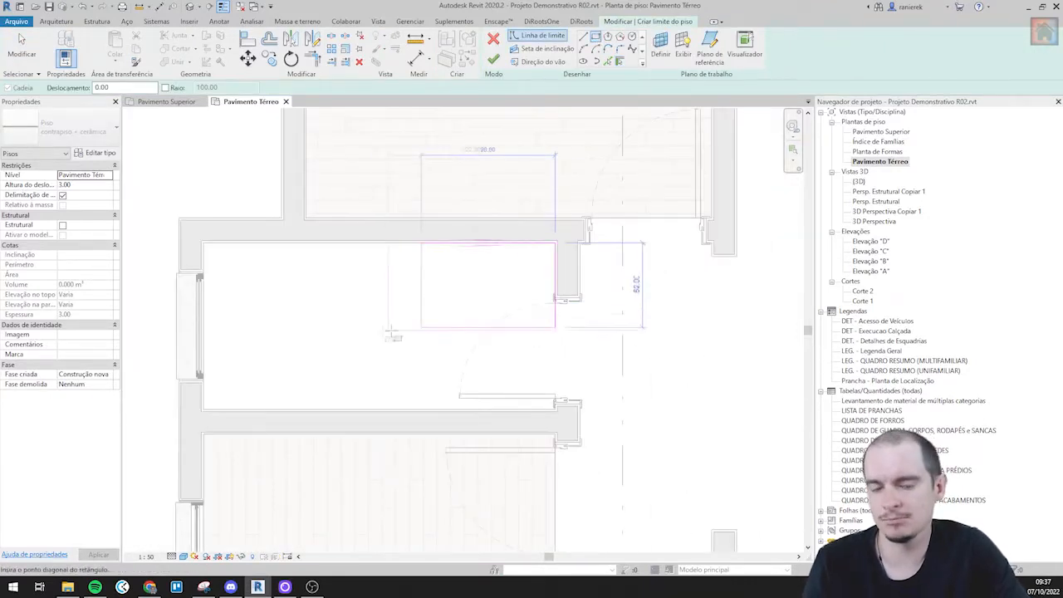
pyautogui.moveTo(397, 335); pyautogui.dragTo(536, 296, button='middle')
pyautogui.scroll(3, 405, 350)
pyautogui.click(370, 378)
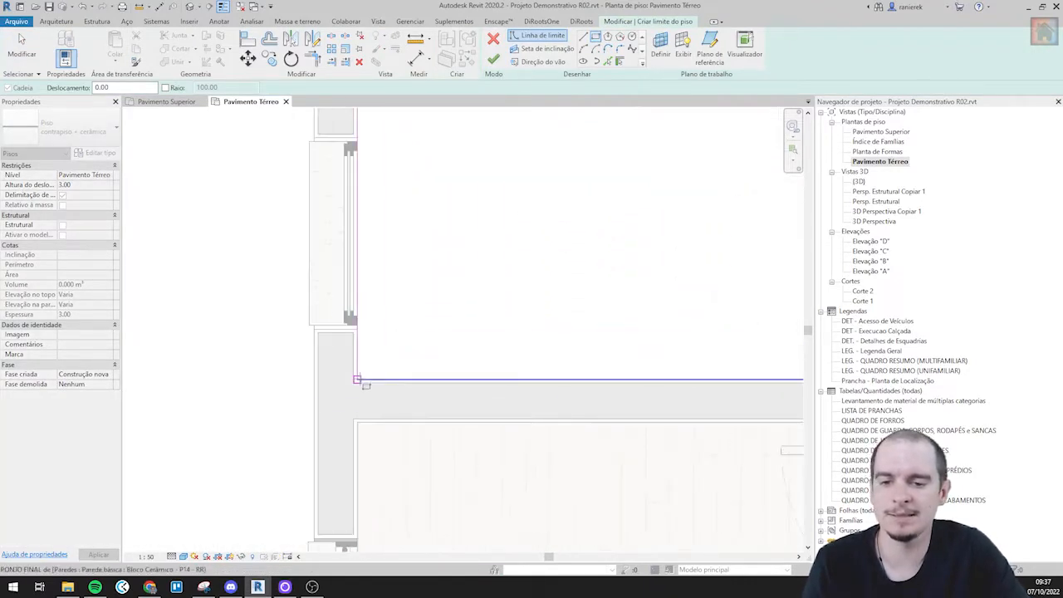
pyautogui.scroll(-3, 370, 378)
pyautogui.press('Escape')
pyautogui.press('Escape')
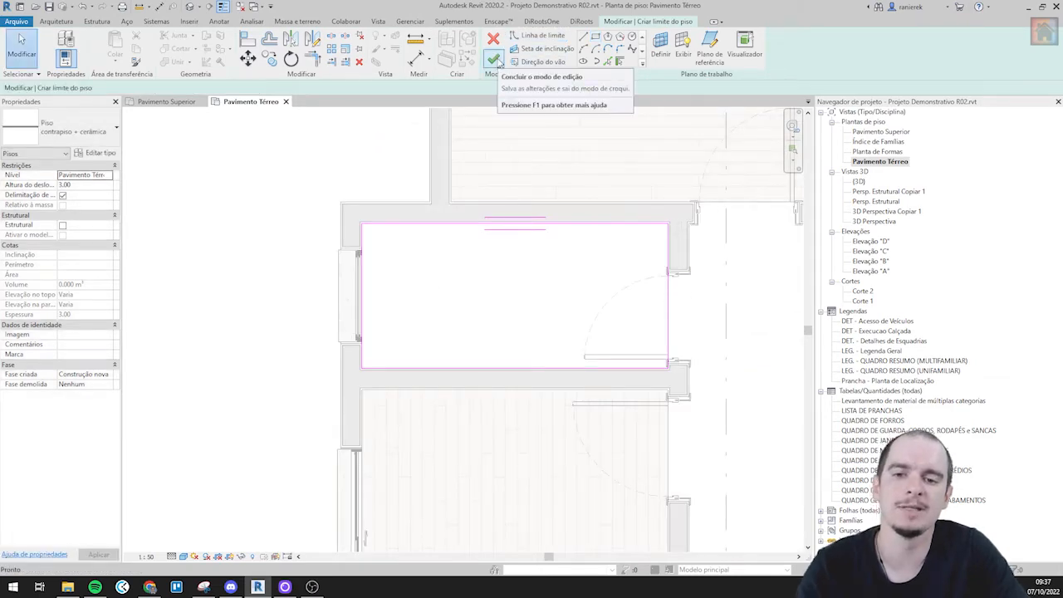
pyautogui.click(494, 59)
# - Examine the finished room floors and the remaining hallway and living area in the ground-floor plan
pyautogui.scroll(3, 379, 308)
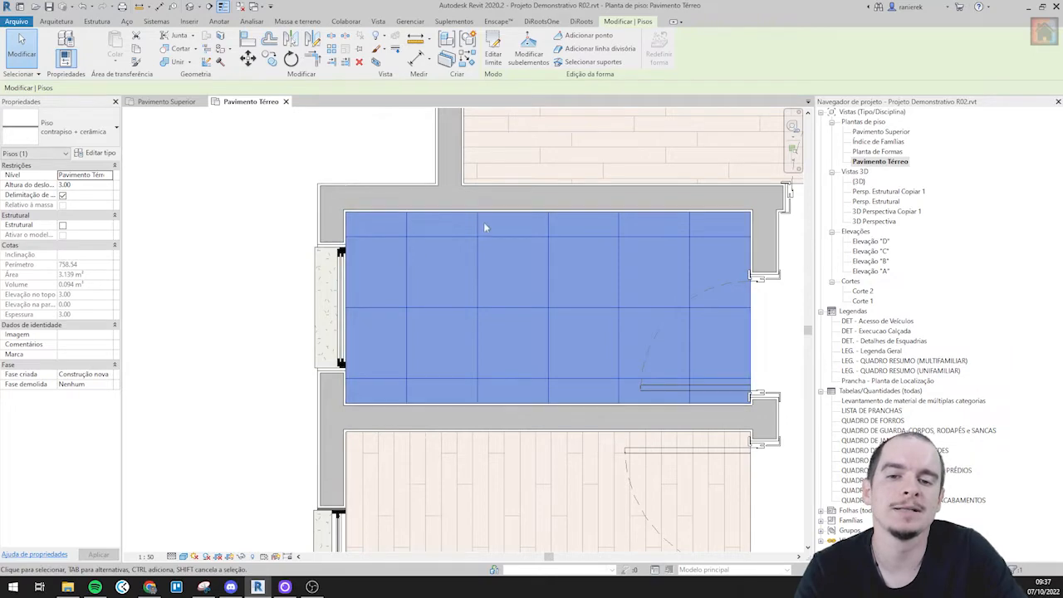
pyautogui.scroll(-5, 442, 248)
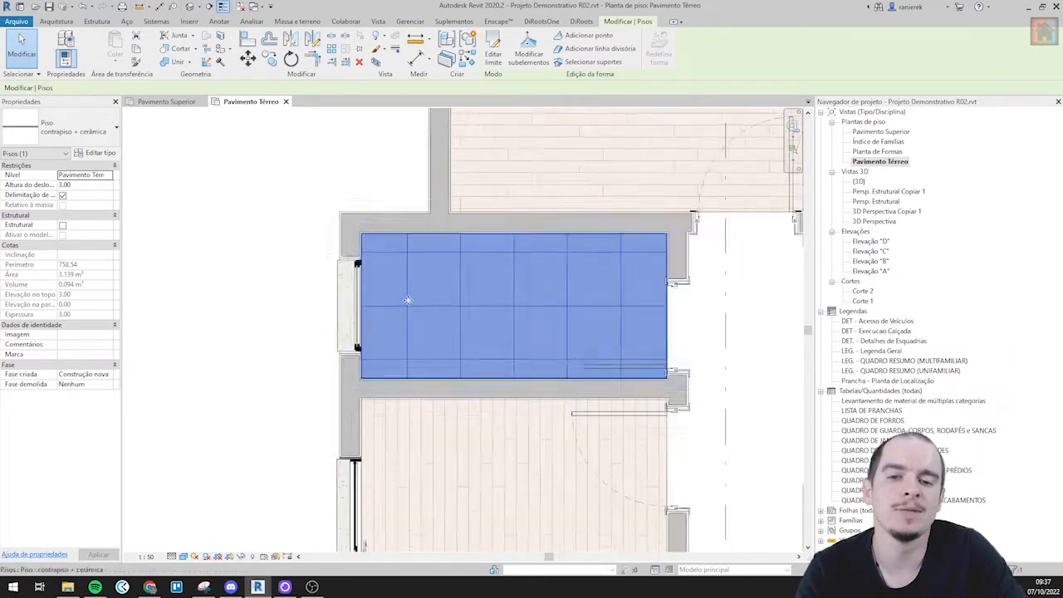
pyautogui.click(336, 224)
pyautogui.scroll(-3, 336, 224)
pyautogui.scroll(4, 324, 249)
pyautogui.scroll(-2, 542, 205)
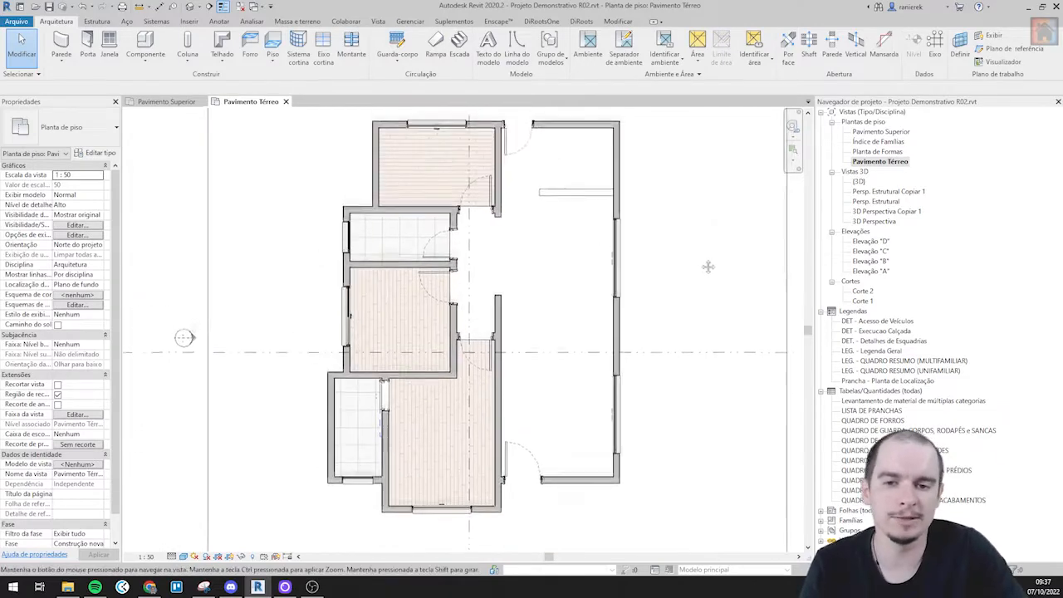
pyautogui.scroll(2, 519, 240)
pyautogui.scroll(2, 319, 241)
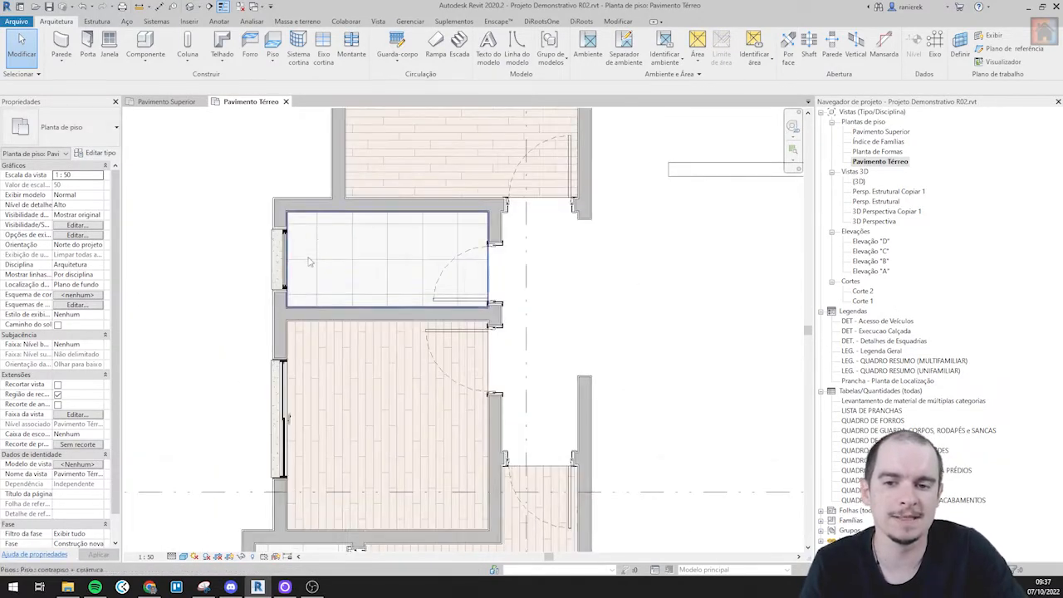
pyautogui.scroll(-3, 541, 312)
pyautogui.scroll(2, 541, 312)
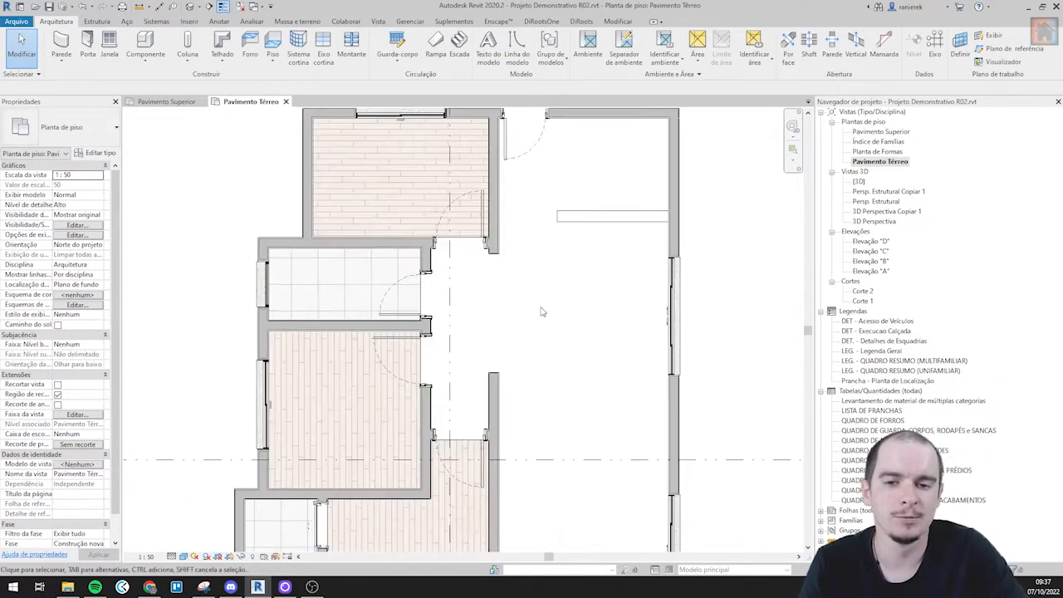
pyautogui.scroll(2, 513, 299)
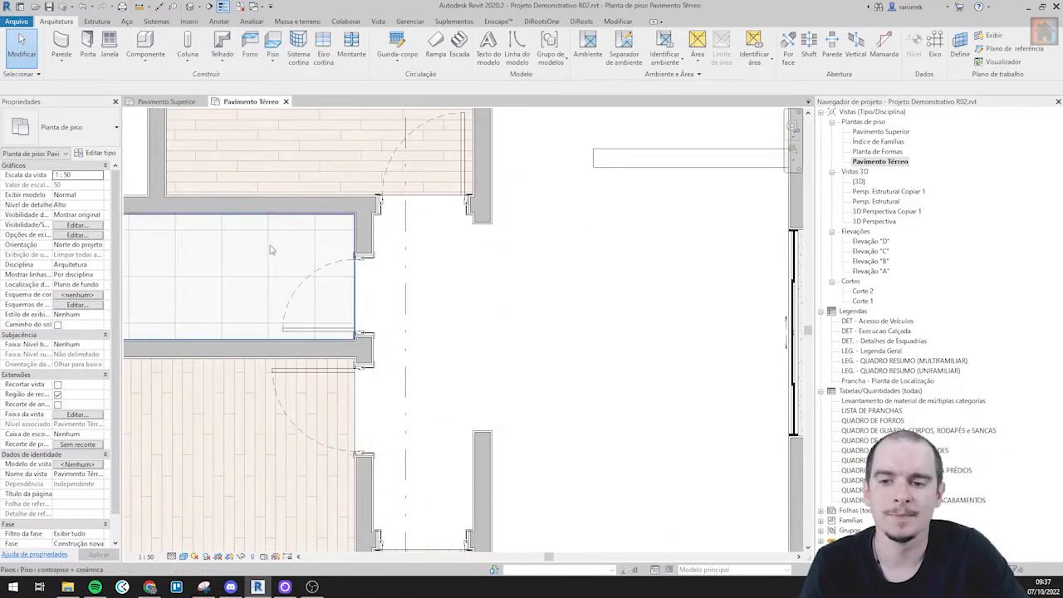
# - Start a contrapiso + cerâmica floor for the hallway and trace its boundary down the right wall face to the lower doorway
pyautogui.doubleClick(272, 250)
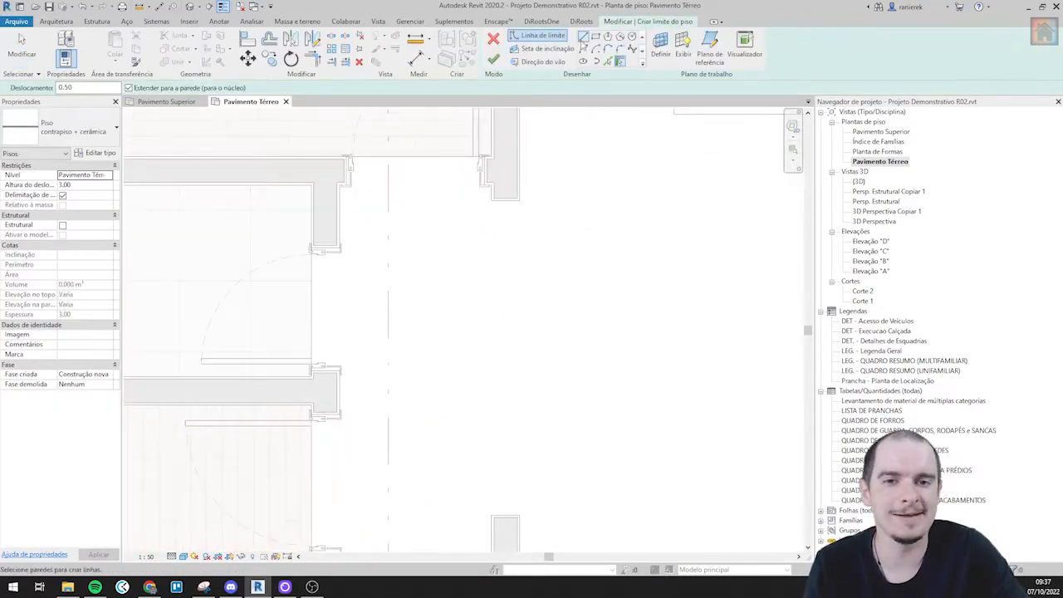
pyautogui.scroll(3, 519, 117)
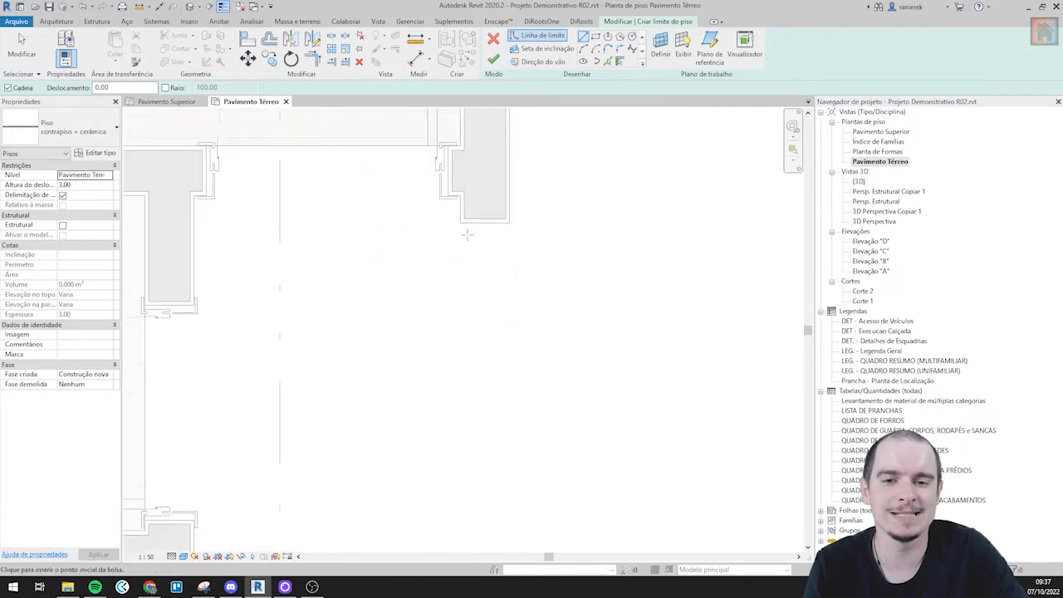
pyautogui.click(459, 195)
pyautogui.scroll(-3, 459, 196)
pyautogui.scroll(4, 452, 371)
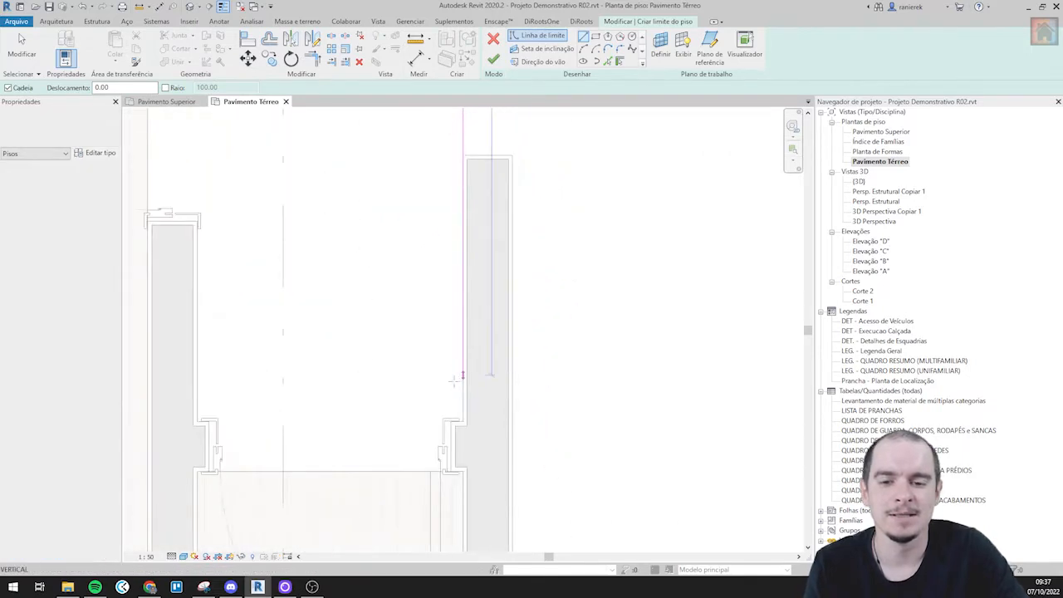
pyautogui.scroll(1, 433, 425)
pyautogui.moveTo(433, 426); pyautogui.dragTo(498, 333, button='middle')
pyautogui.scroll(1, 497, 333)
pyautogui.click(521, 334)
# - Continue the hallway floor boundary around the lower door recess, with an 18 cm deep jamb and an 86 cm line across the doorway
pyautogui.click(522, 409)
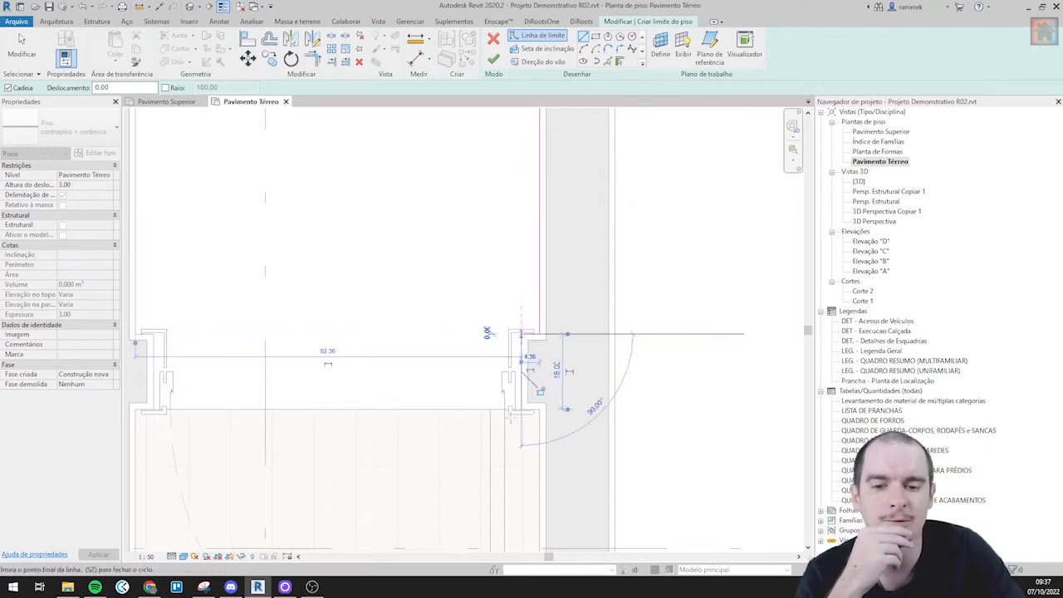
pyautogui.click(521, 410)
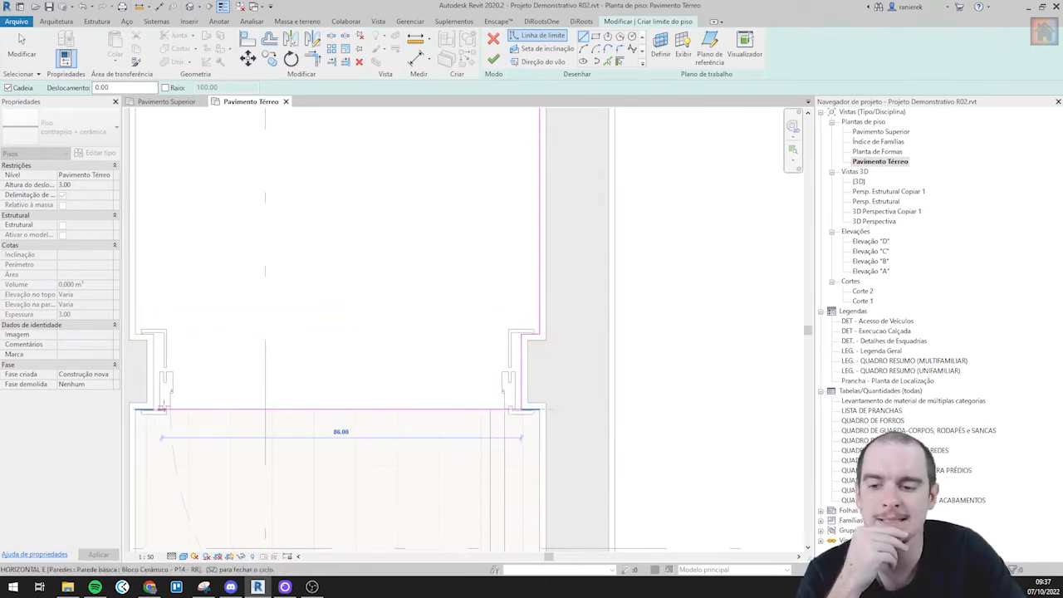
pyautogui.click(153, 409)
pyautogui.click(154, 333)
pyautogui.click(136, 334)
# - Trace the hallway floor boundary up the left wall and around the wall end between the two side doors
pyautogui.scroll(-2, 354, 314)
pyautogui.moveTo(278, 235); pyautogui.dragTo(351, 430, button='middle')
pyautogui.scroll(1, 266, 345)
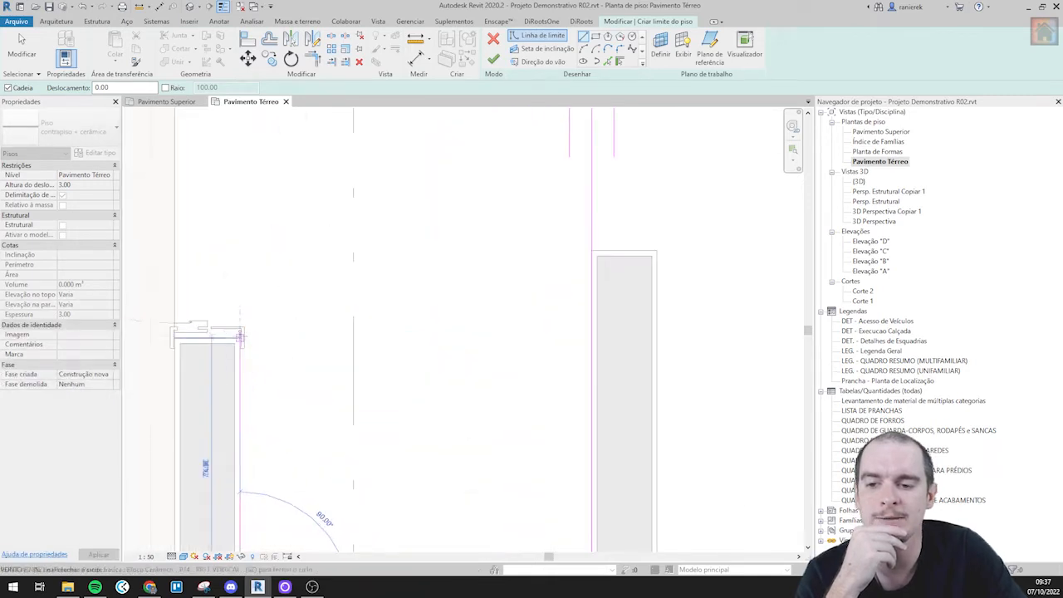
pyautogui.moveTo(221, 216); pyautogui.dragTo(305, 415, button='middle')
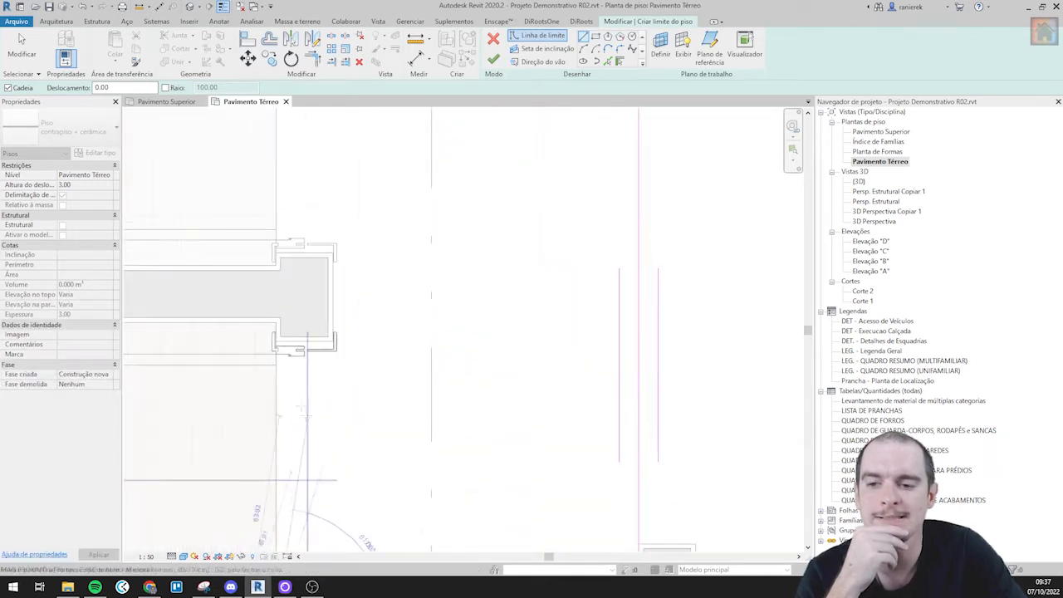
pyautogui.click(276, 339)
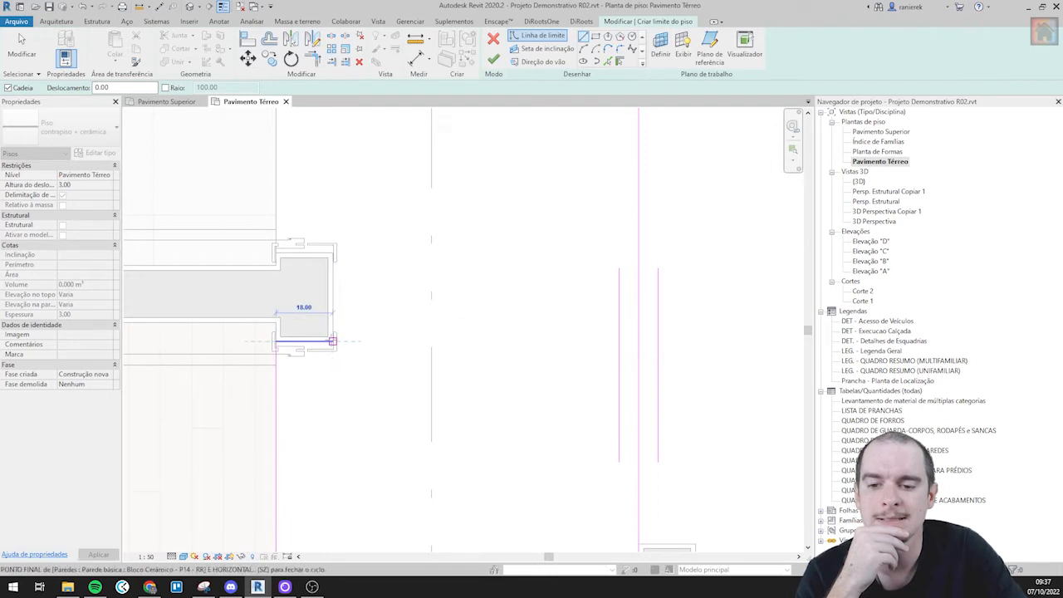
pyautogui.click(333, 252)
pyautogui.click(277, 252)
# - Extend the hallway floor boundary past the upper side door and into the left jamb of the upper doorway
pyautogui.scroll(-1, 308, 257)
pyautogui.moveTo(365, 147); pyautogui.dragTo(365, 500, button='middle')
pyautogui.click(284, 438)
pyautogui.click(327, 343)
pyautogui.scroll(2, 329, 344)
pyautogui.click(346, 340)
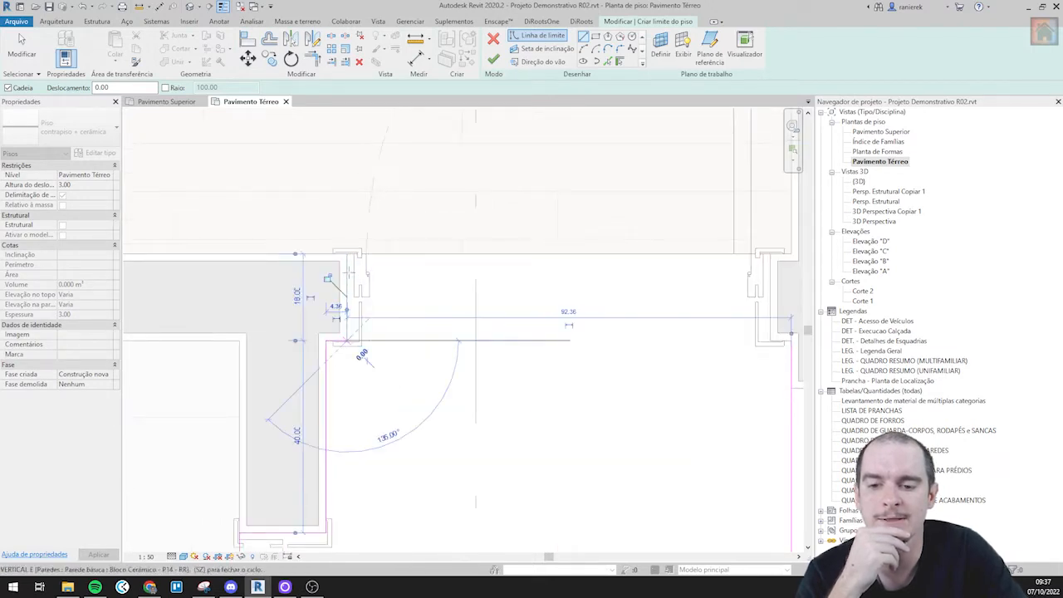
pyautogui.click(347, 253)
# - Close the boundary across the 86 cm upper doorway, finish the hallway floor and dismiss the save reminder without saving
pyautogui.scroll(-1, 531, 254)
pyautogui.moveTo(566, 254); pyautogui.dragTo(376, 267, button='middle')
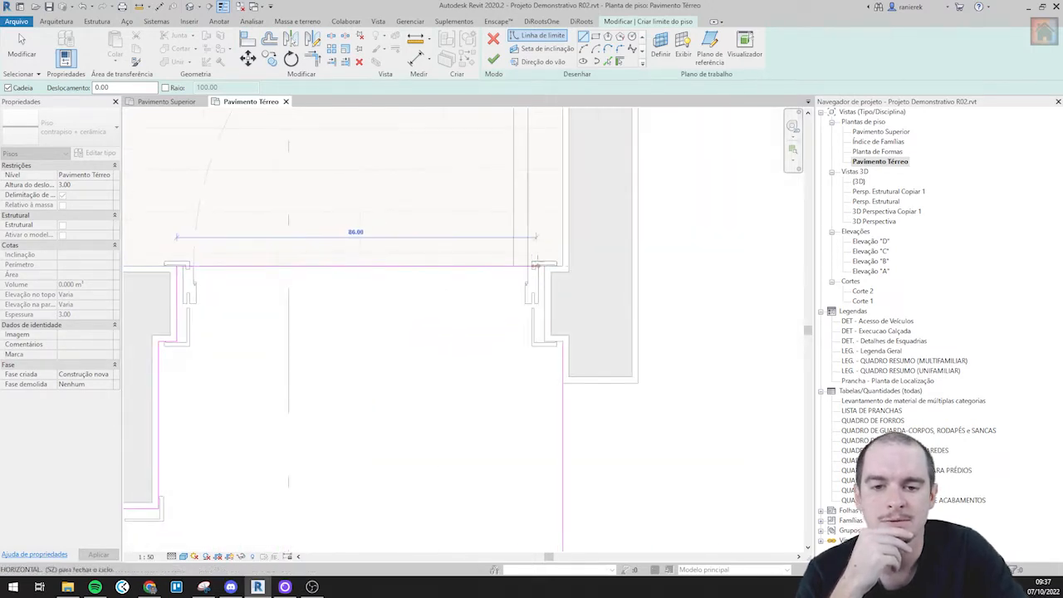
pyautogui.click(544, 266)
pyautogui.click(543, 341)
pyautogui.click(562, 342)
pyautogui.click(495, 63)
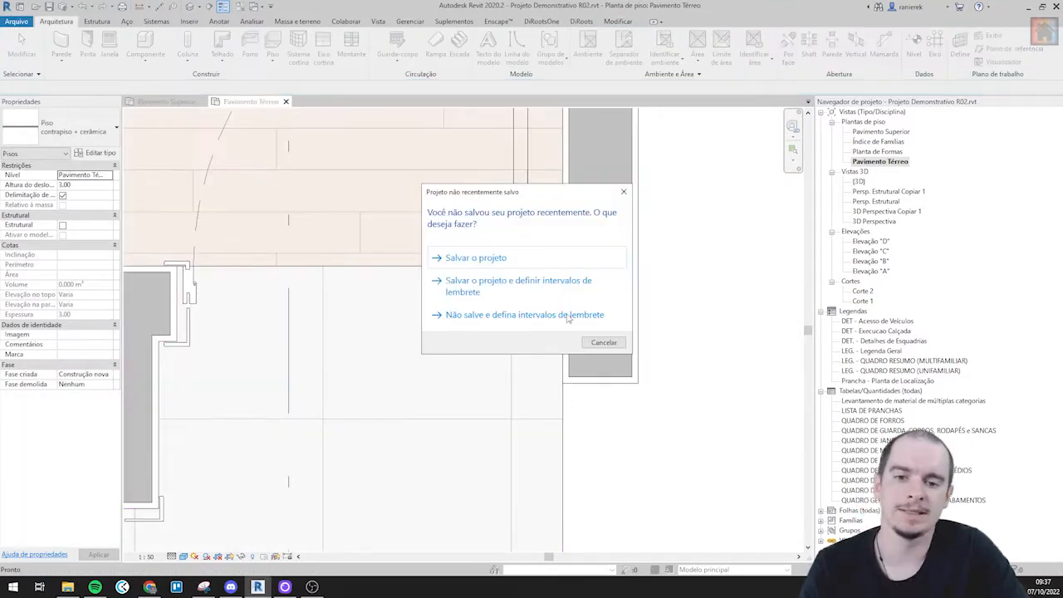
pyautogui.click(609, 344)
# - Change the hallway floor's type to contrapiso + Porcelanato
pyautogui.scroll(-2, 357, 217)
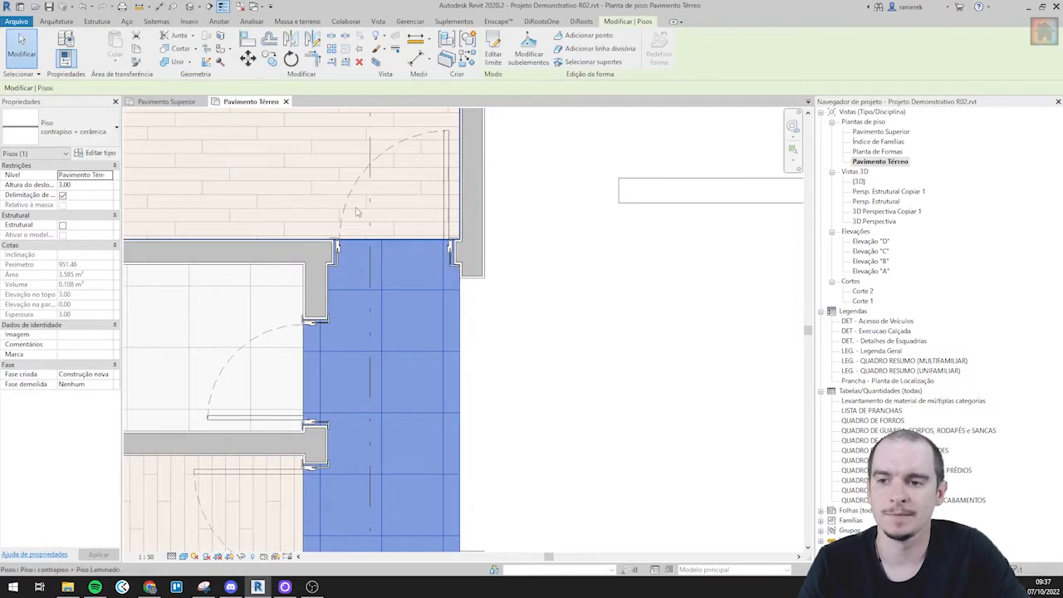
pyautogui.click(91, 126)
pyautogui.write('porc')
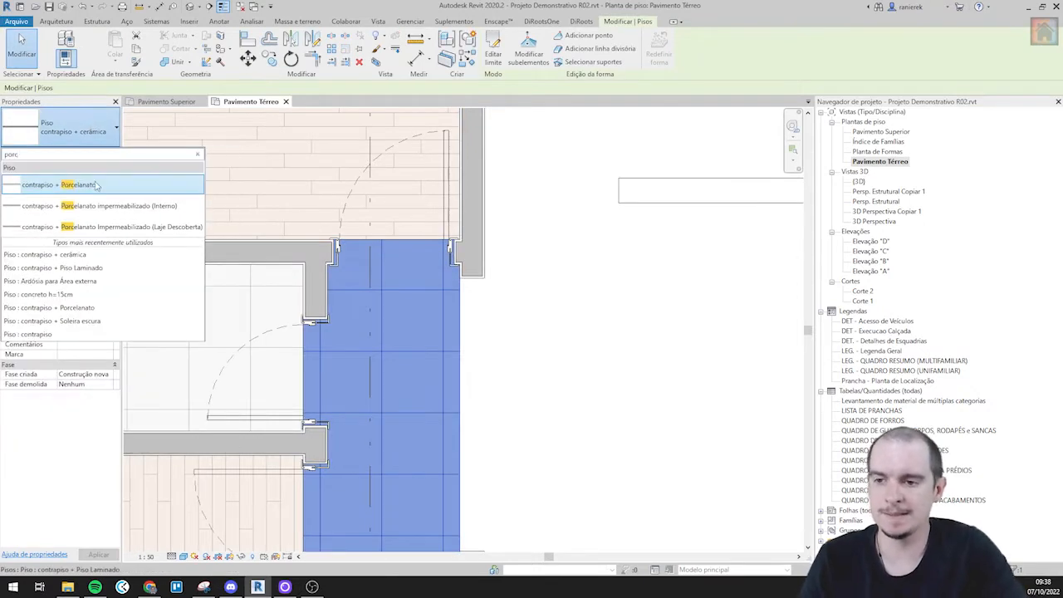
pyautogui.click(97, 185)
pyautogui.click(558, 335)
# - Start a new floor and sketch an 18 cm wide rectangle filling the opening between the hallway and living area
pyautogui.moveTo(452, 362); pyautogui.dragTo(443, 234, button='middle')
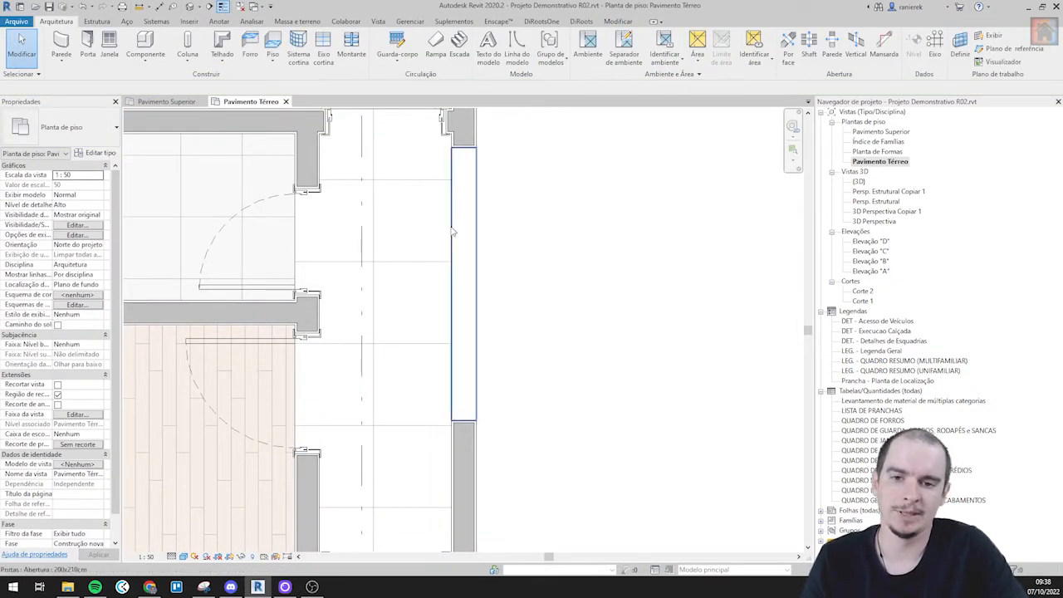
pyautogui.doubleClick(453, 232)
pyautogui.scroll(2, 488, 132)
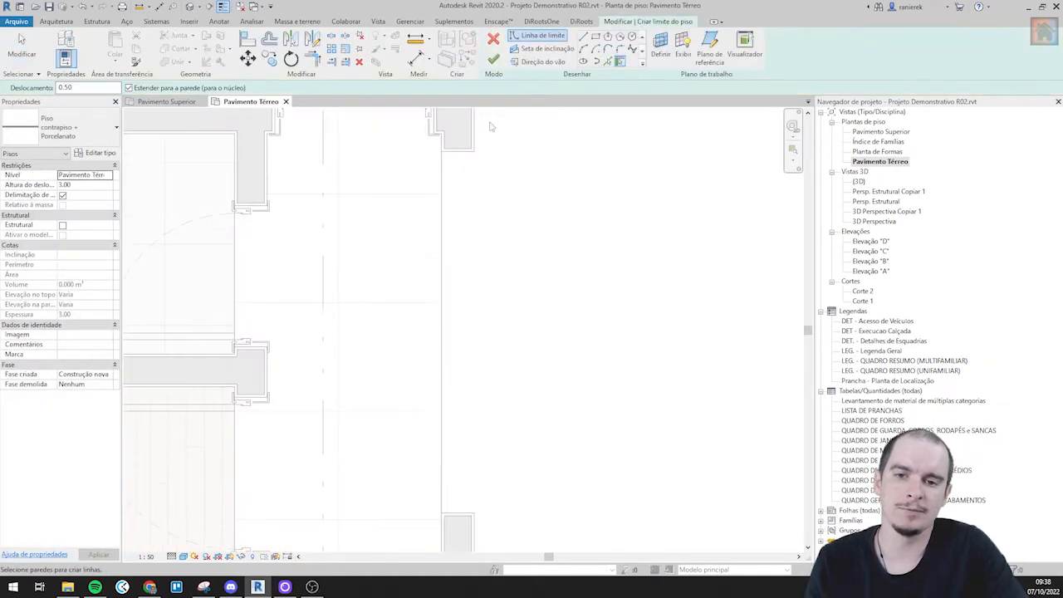
pyautogui.click(473, 150)
pyautogui.click(441, 514)
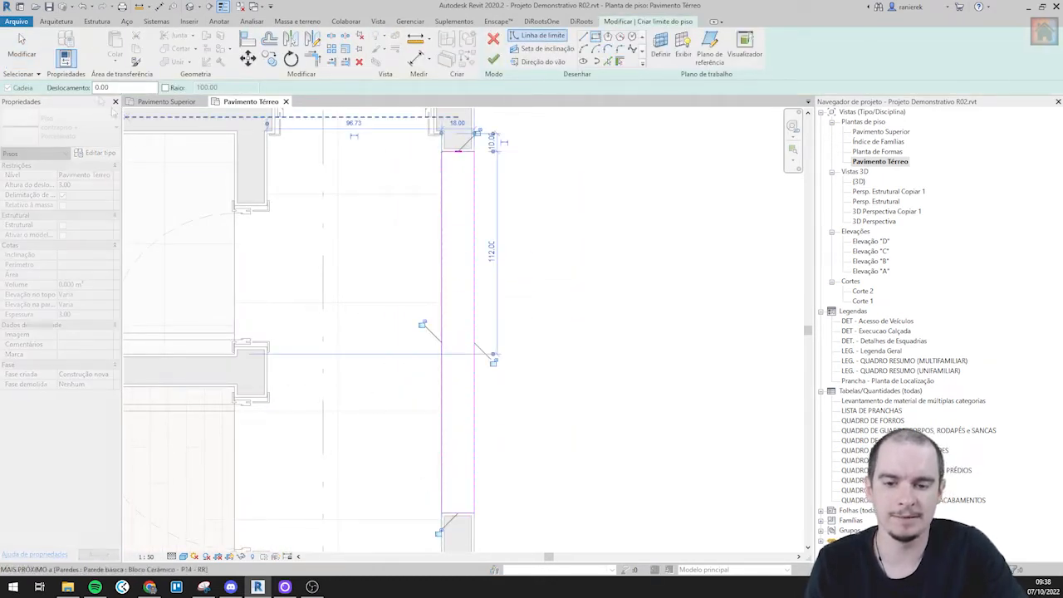
# - Set the new floor's type to contrapiso + Soleira escura and finish the threshold in the hallway opening
pyautogui.click(82, 126)
pyautogui.write('sole')
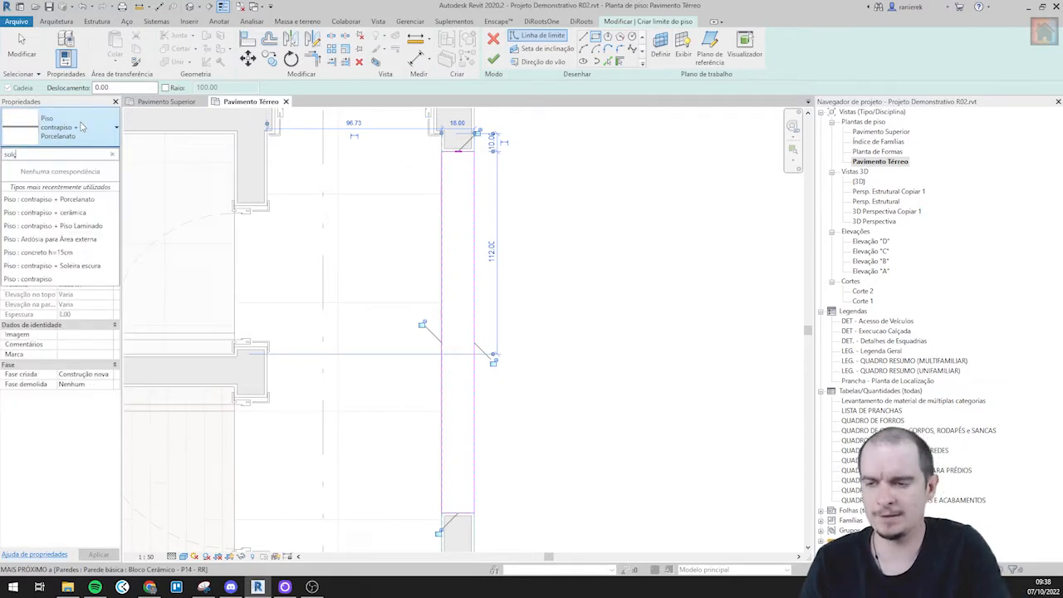
pyautogui.press('BackSpace')
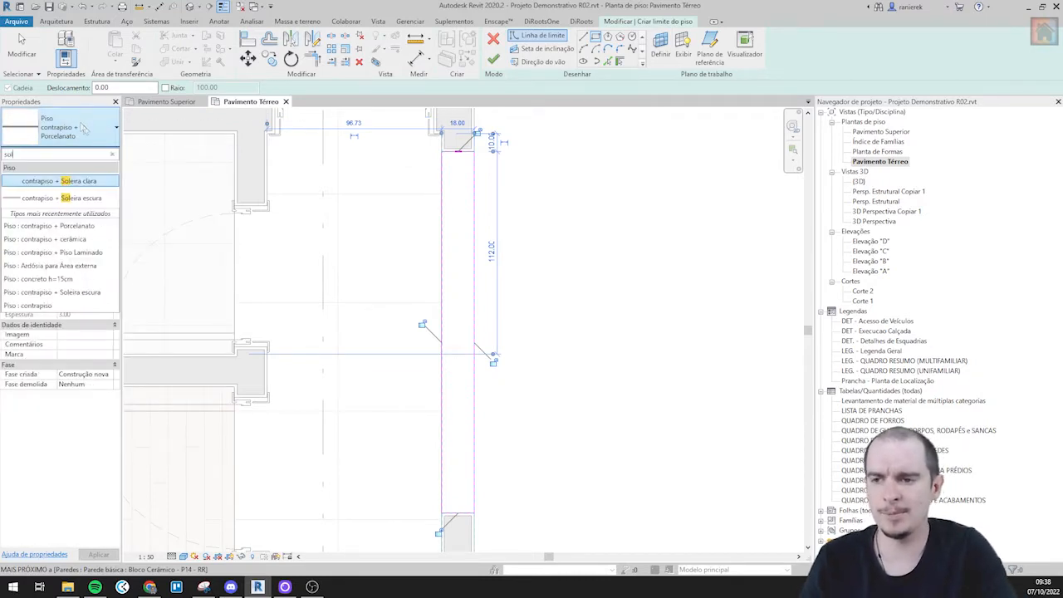
pyautogui.click(85, 199)
pyautogui.click(493, 58)
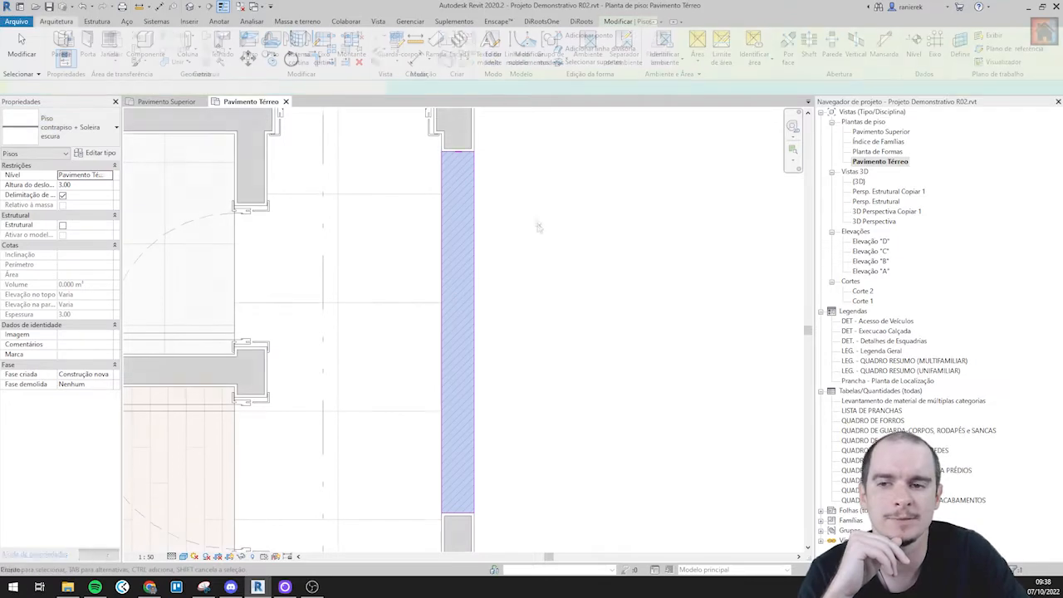
# - Create another contrapiso + Soleira escura threshold of about 98 by 18 cm in the gap beside the upper partition wall
pyautogui.scroll(-3, 560, 287)
pyautogui.click(493, 54)
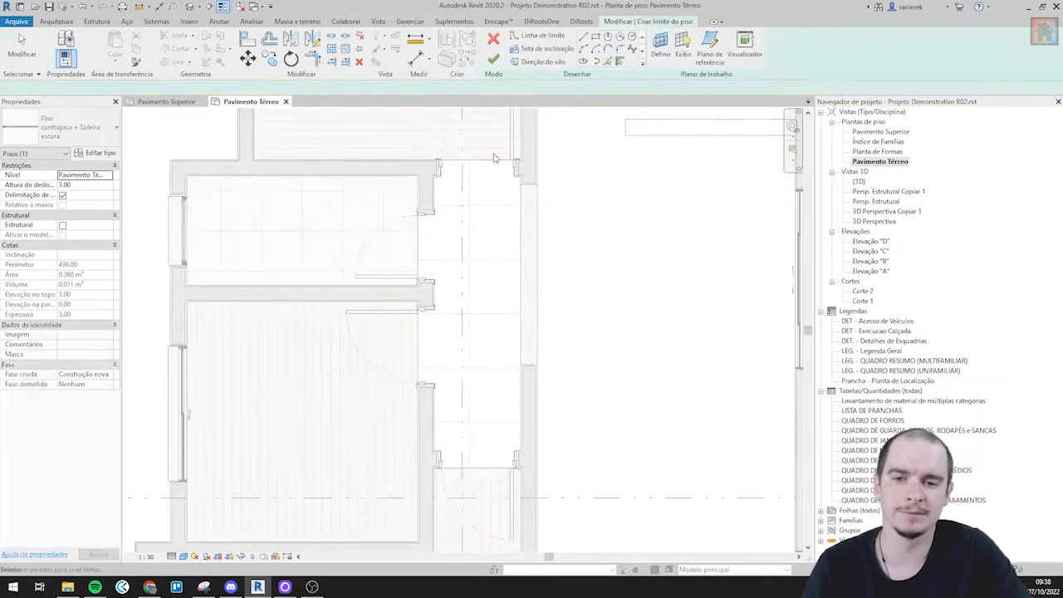
pyautogui.scroll(3, 607, 166)
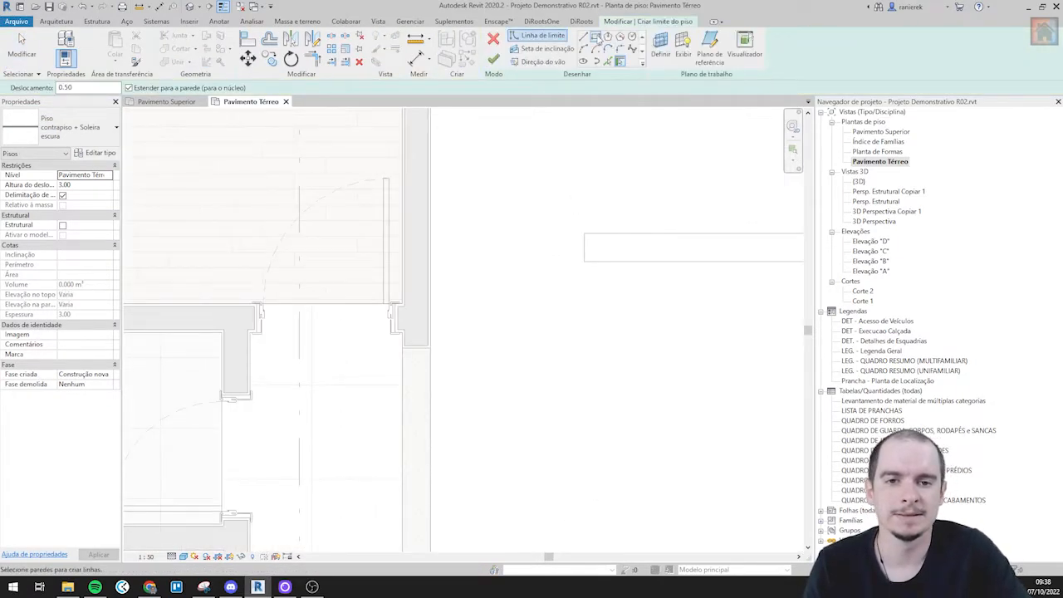
pyautogui.click(586, 262)
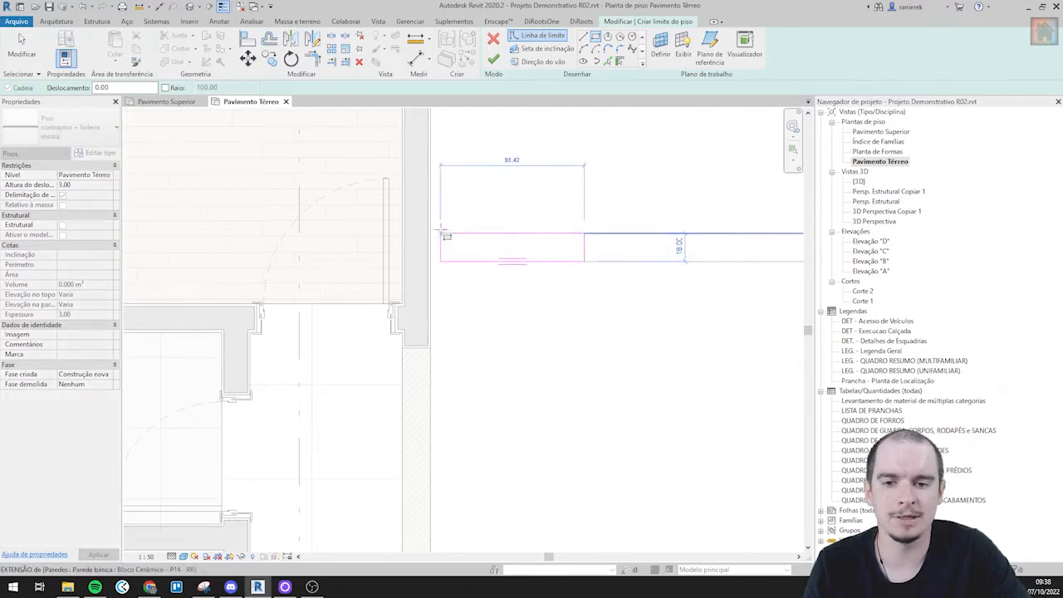
pyautogui.click(431, 235)
pyautogui.click(493, 58)
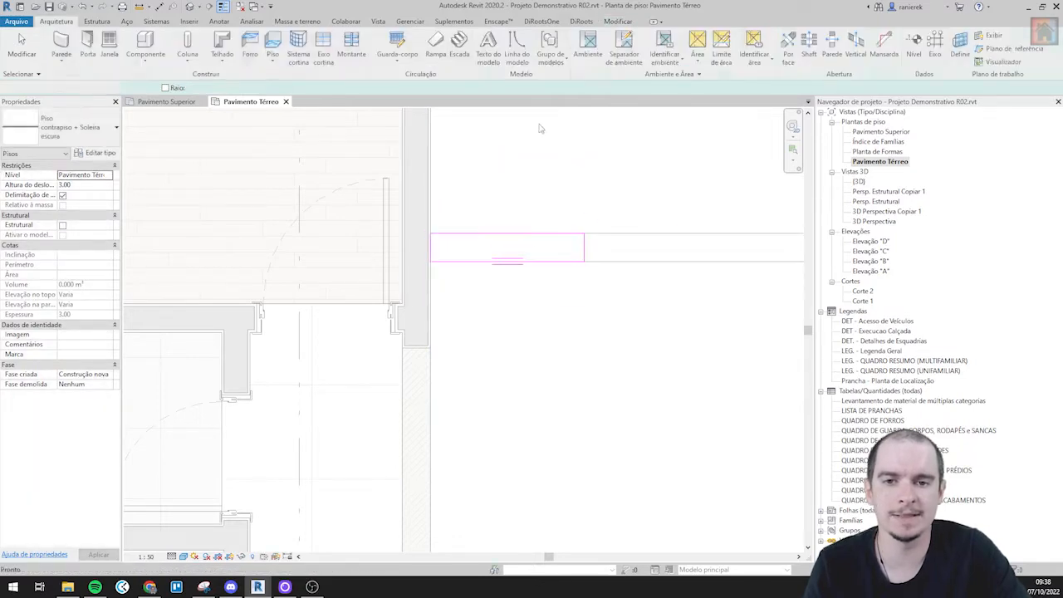
# - Create a contrapiso + Soleira escura threshold of about 18 by 76 cm in the doorway of the narrow lower-left ceramic room
pyautogui.scroll(-3, 567, 149)
pyautogui.scroll(5, 566, 149)
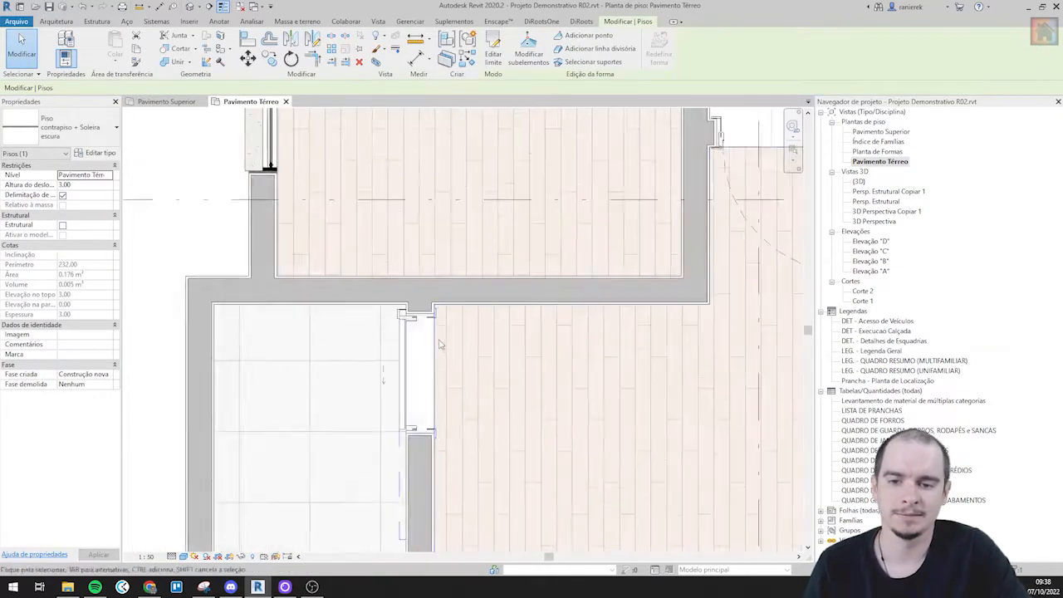
pyautogui.click(493, 52)
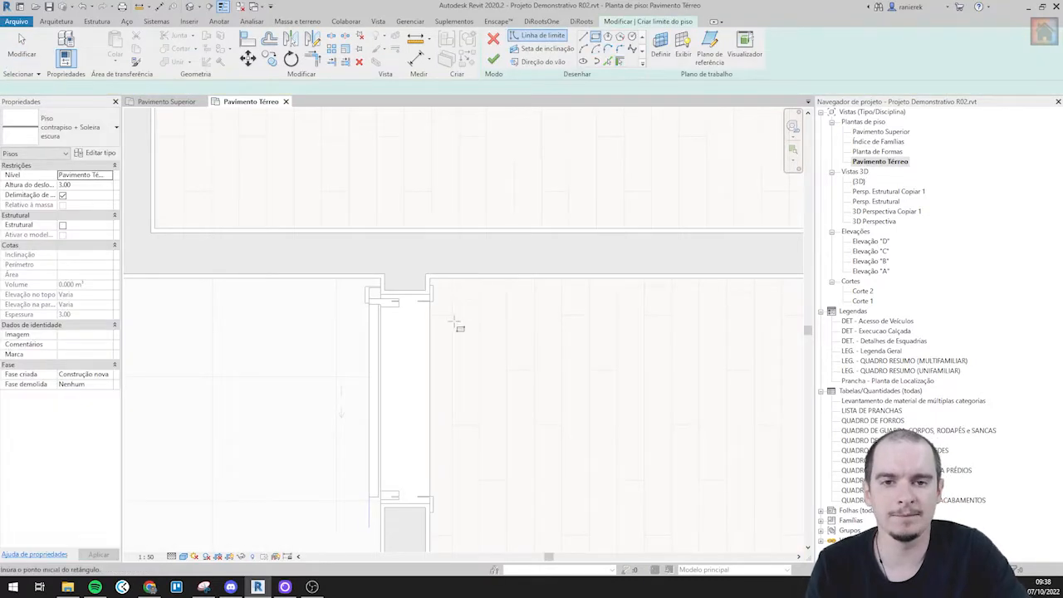
pyautogui.scroll(2, 459, 328)
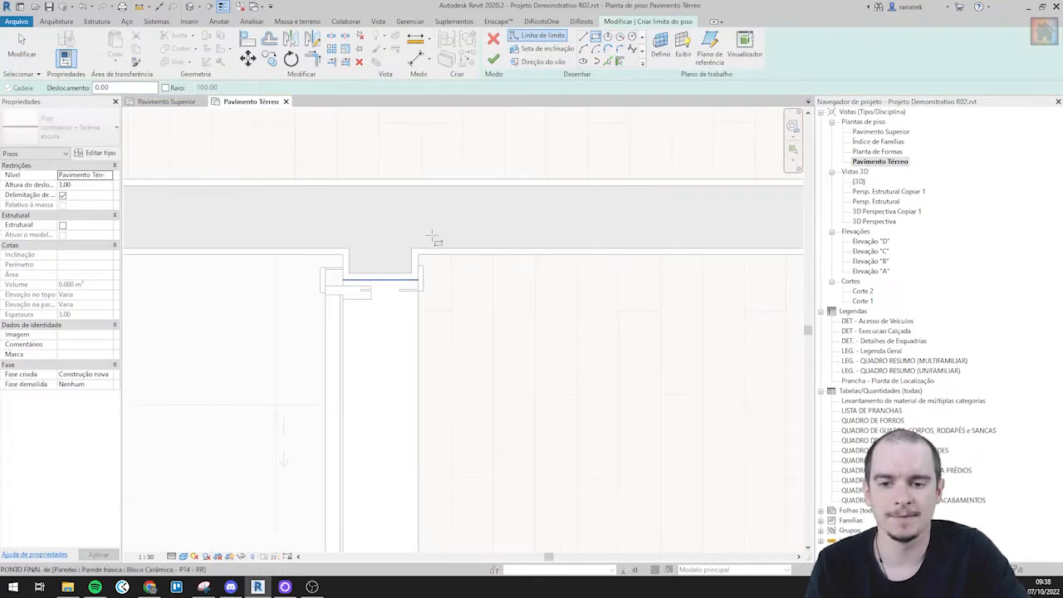
pyautogui.scroll(-2, 431, 238)
pyautogui.click(424, 259)
pyautogui.scroll(3, 406, 384)
pyautogui.click(374, 413)
pyautogui.scroll(-1, 423, 334)
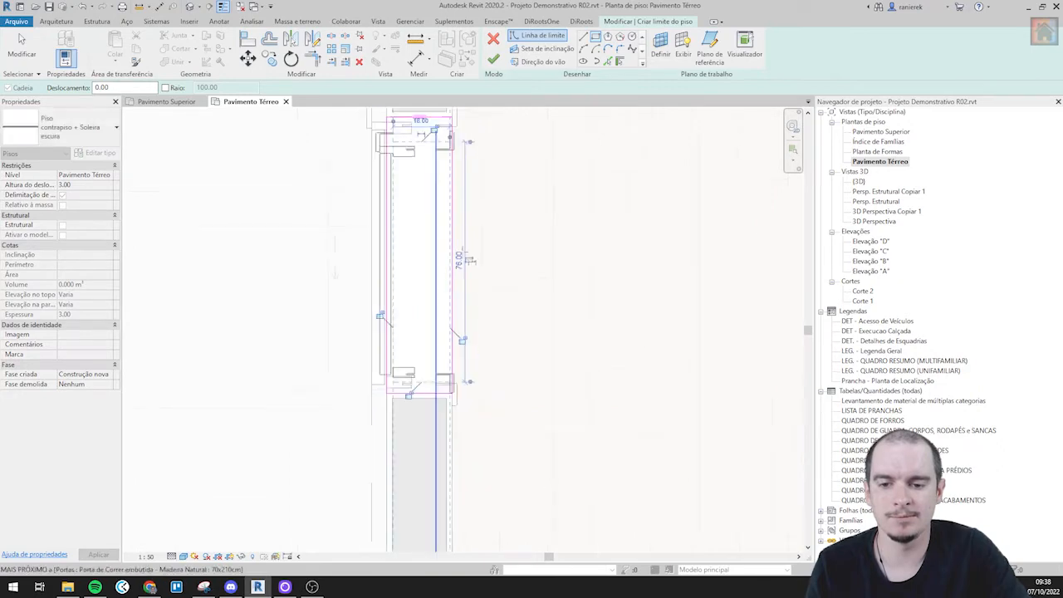
pyautogui.click(493, 60)
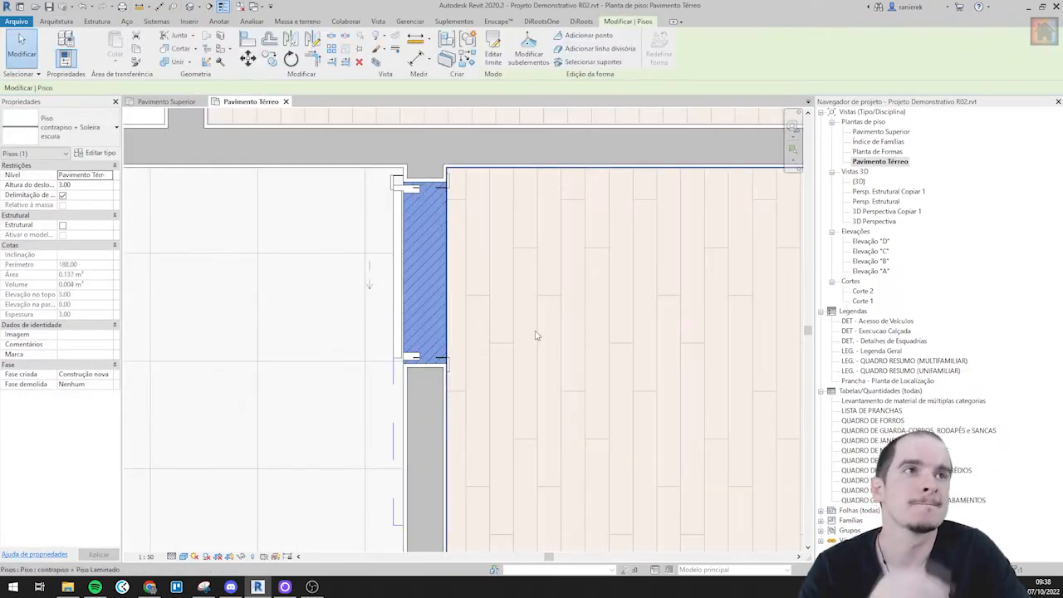
# - Start a new floor and sketch a 287 by 157 cm rectangular boundary inside the upper-right room
pyautogui.scroll(-5, 535, 335)
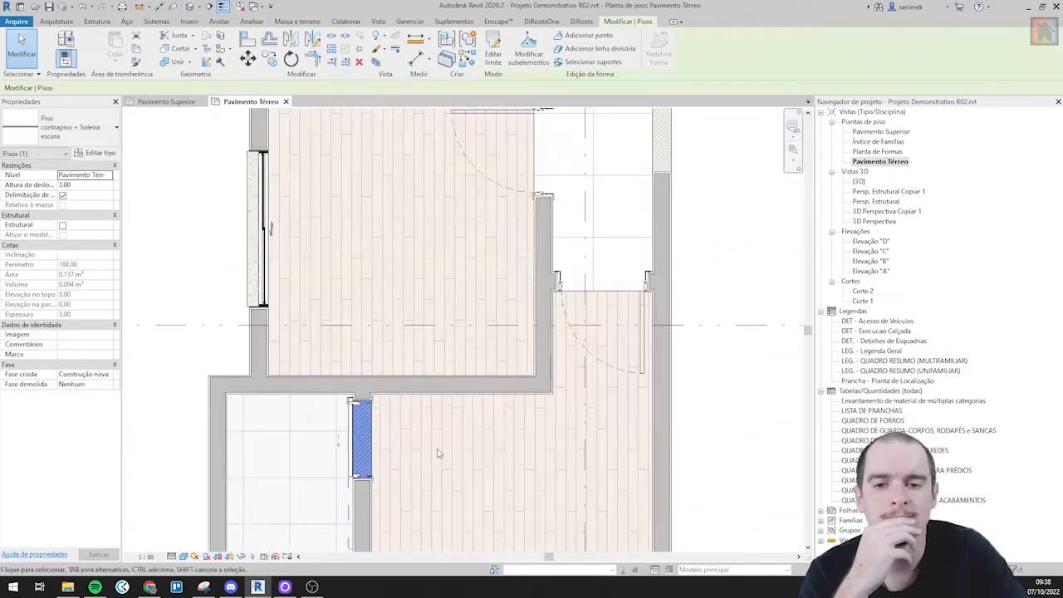
pyautogui.click(494, 52)
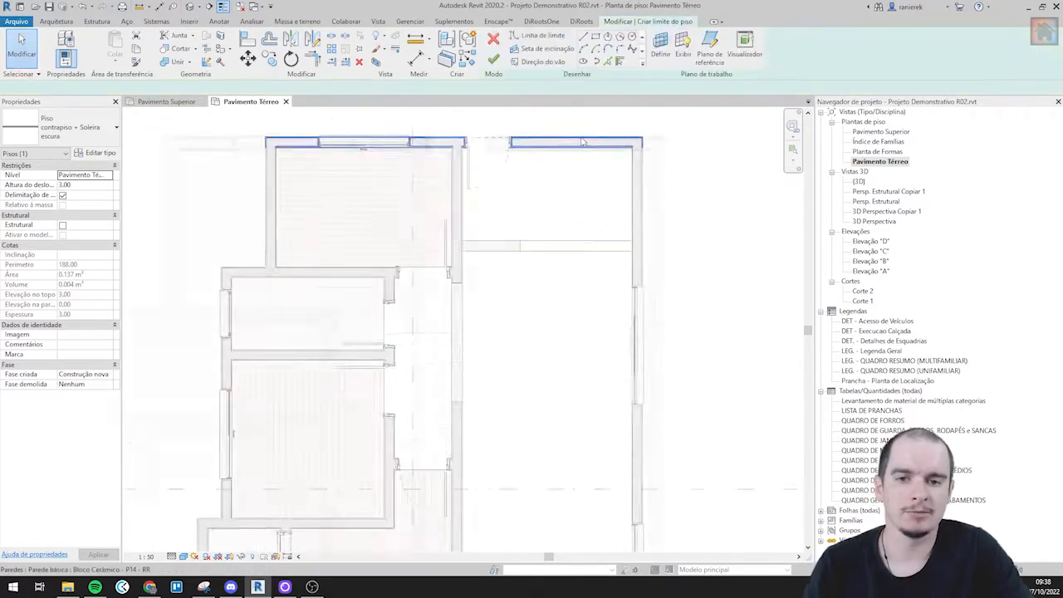
pyautogui.scroll(4, 580, 132)
pyautogui.click(596, 39)
pyautogui.click(700, 377)
pyautogui.click(306, 162)
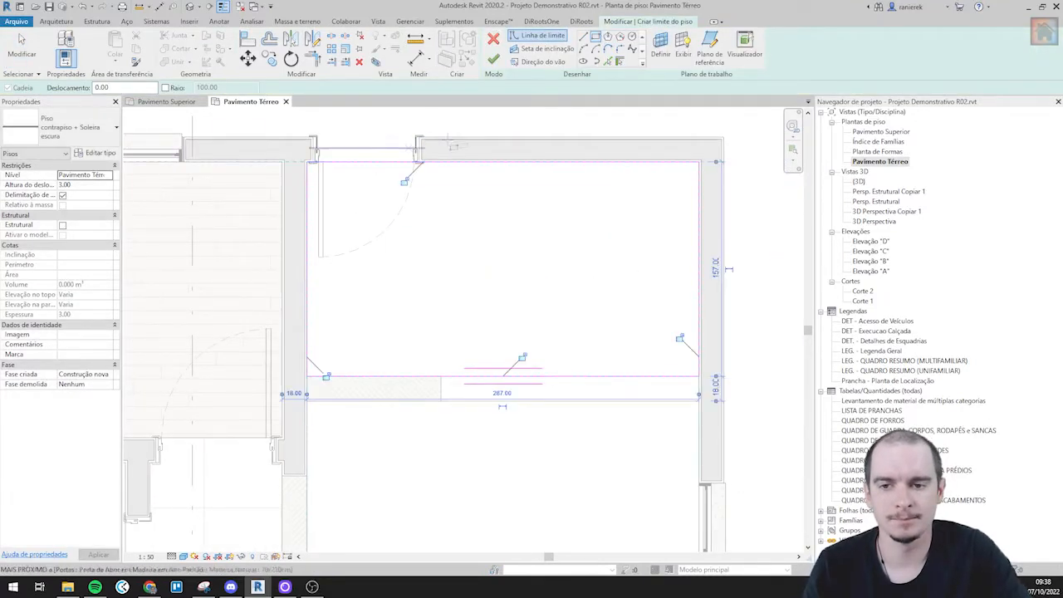
# - Set the upper-right room floor's type to contrapiso + Porcelanato and finish it
pyautogui.click(76, 127)
pyautogui.write('p')
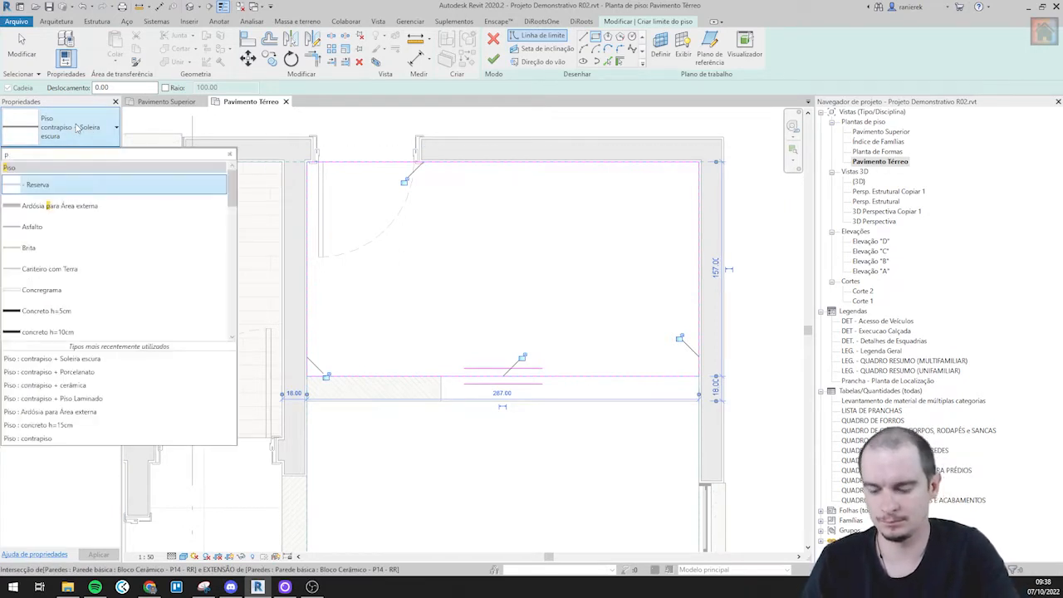
pyautogui.write('iorr')
pyautogui.click(112, 178)
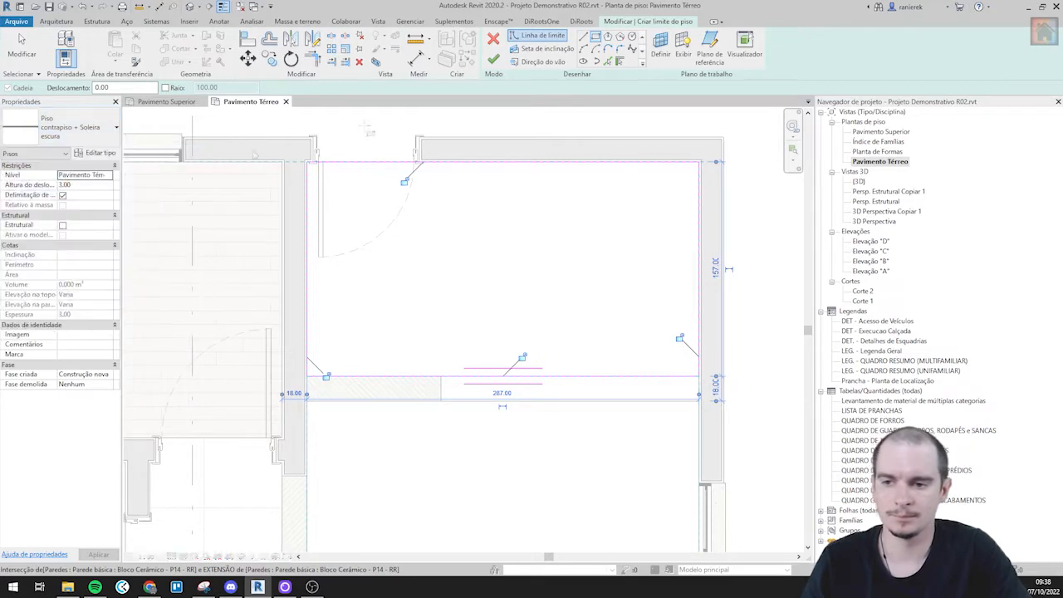
pyautogui.click(496, 61)
# - Create a contrapiso + Porcelanato floor with a rectangular boundary filling the large right-hand room below the partial partition wall
pyautogui.scroll(-4, 502, 176)
pyautogui.click(530, 211)
pyautogui.click(536, 233)
pyautogui.moveTo(522, 264)
pyautogui.mouseDown(button='middle')
pyautogui.moveTo(513, 141)
pyautogui.moveTo(510, 163)
pyautogui.mouseUp(button='middle')
pyautogui.press('c')
pyautogui.press('s')
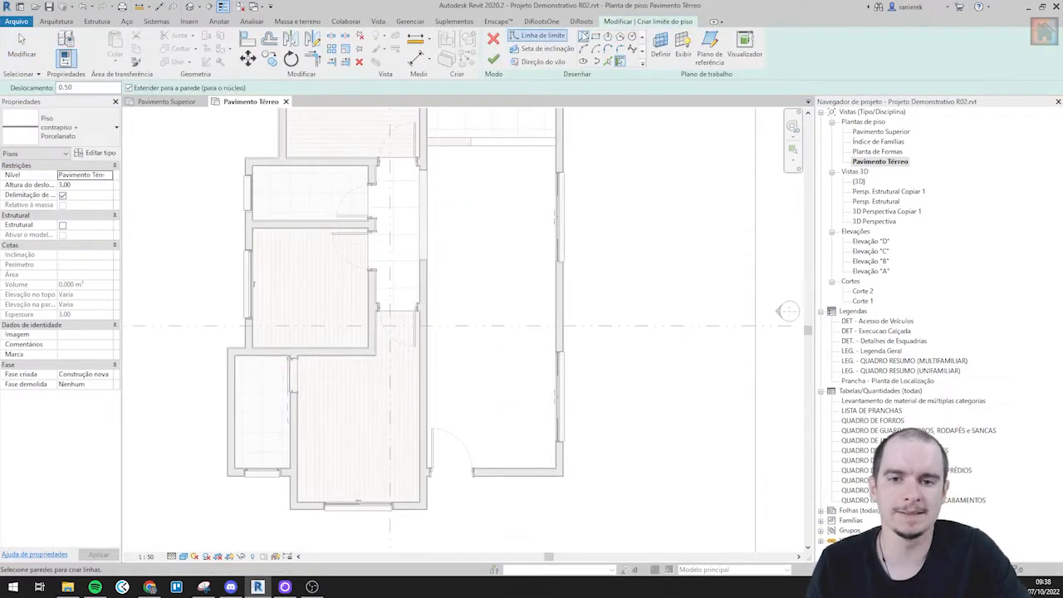
pyautogui.press('l')
pyautogui.press('i')
pyautogui.scroll(3, 424, 146)
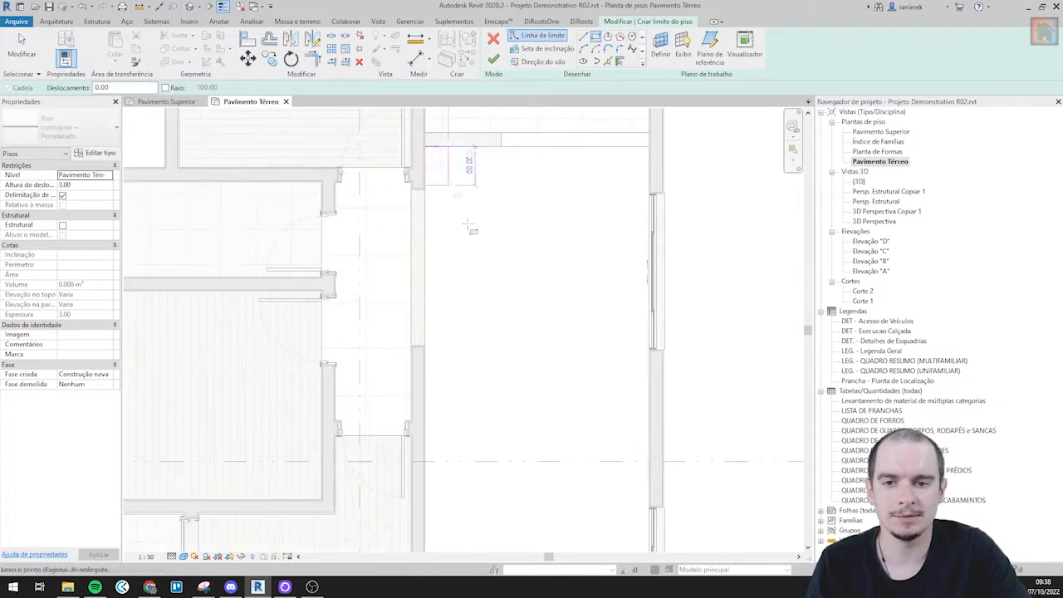
pyautogui.scroll(-3, 530, 288)
pyautogui.moveTo(566, 491); pyautogui.dragTo(561, 347, button='middle')
pyautogui.scroll(4, 562, 349)
pyautogui.click(615, 414)
pyautogui.click(493, 59)
pyautogui.press('Escape')
pyautogui.scroll(-3, 489, 249)
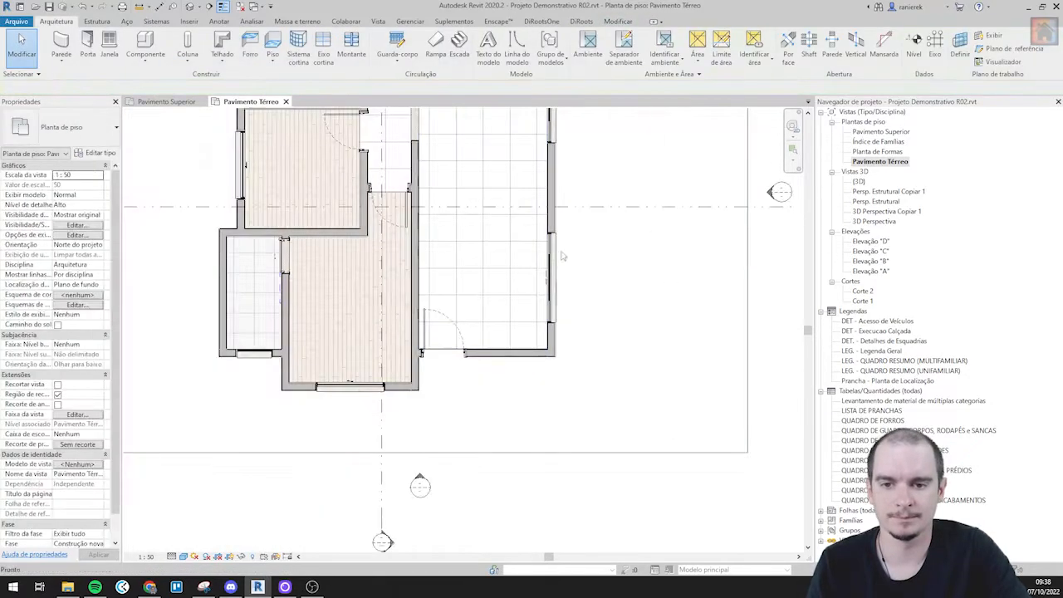
# - Create a contrapiso + Soleira escura threshold of about 78 by 18 cm in the upper-right room's exterior doorway
pyautogui.moveTo(600, 219); pyautogui.dragTo(612, 375, button='middle')
pyautogui.moveTo(633, 231); pyautogui.dragTo(628, 356, button='middle')
pyautogui.scroll(1, 493, 274)
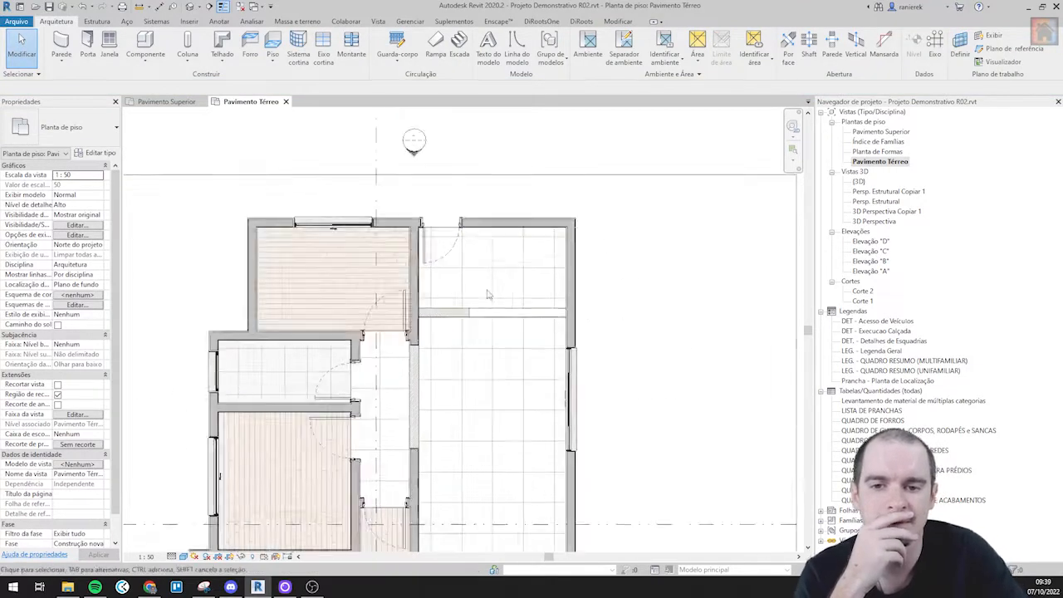
pyautogui.scroll(3, 489, 295)
pyautogui.doubleClick(398, 342)
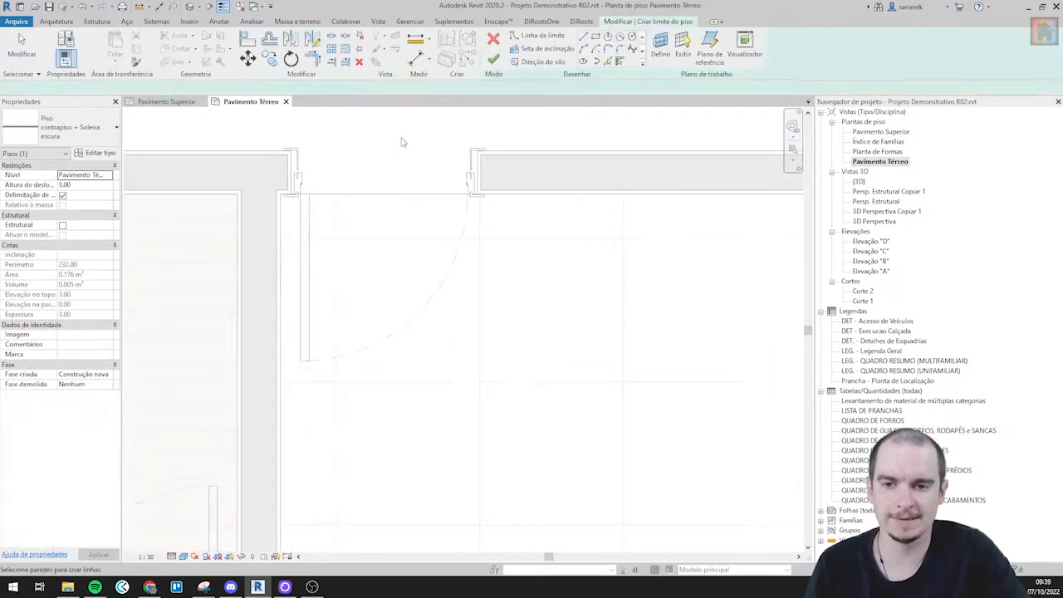
pyautogui.scroll(2, 402, 142)
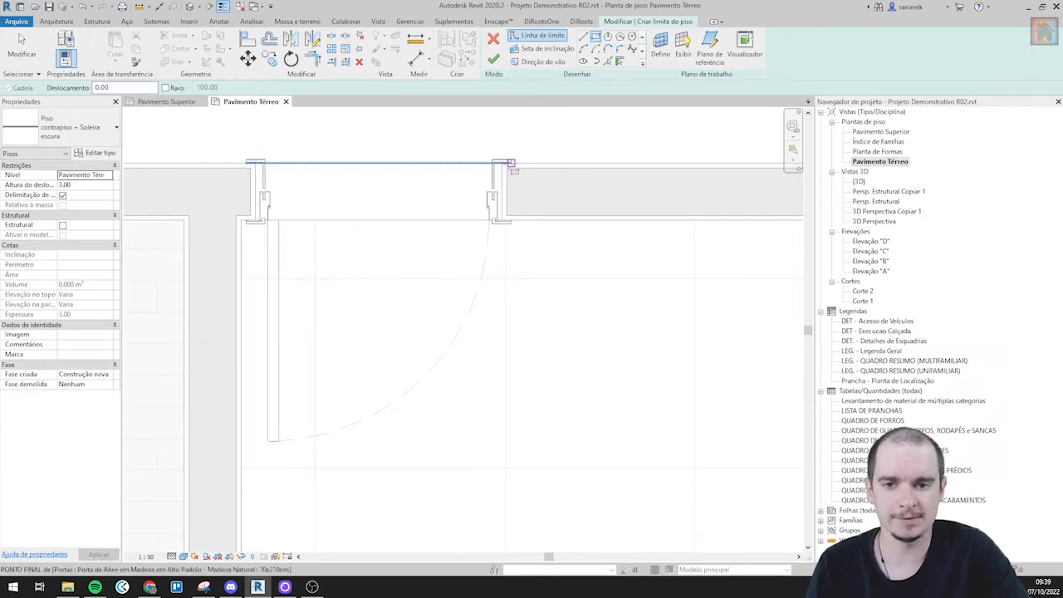
pyautogui.click(502, 163)
pyautogui.click(256, 221)
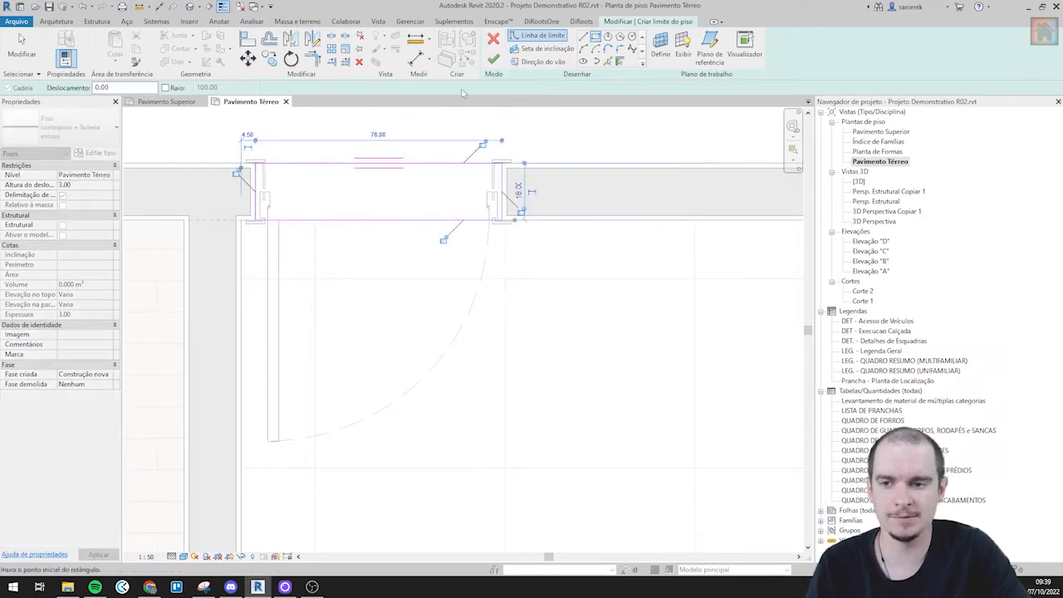
pyautogui.click(494, 60)
pyautogui.scroll(-5, 397, 366)
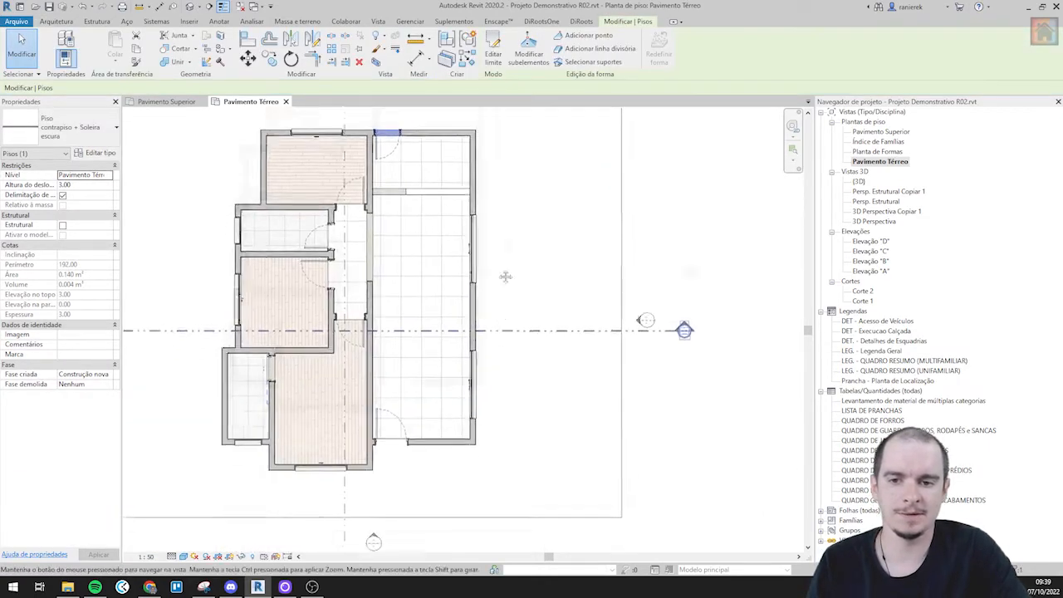
# - Create a contrapiso + Soleira escura threshold across the large right-hand room's lower exterior doorway, from jamb to jamb and the full wall thickness
pyautogui.press('c')
pyautogui.press('s')
pyautogui.scroll(6, 402, 353)
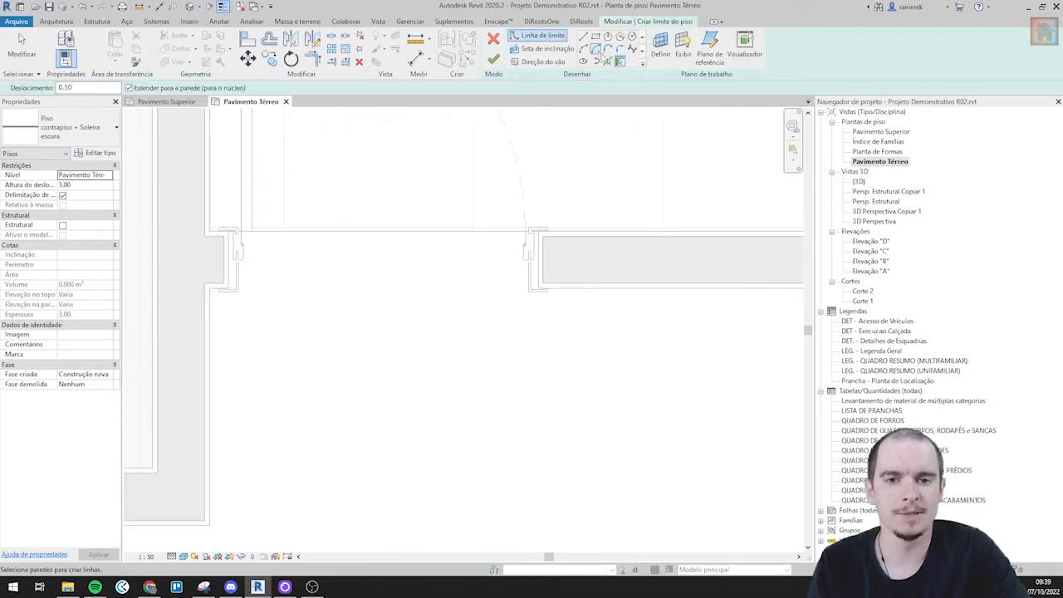
pyautogui.click(538, 287)
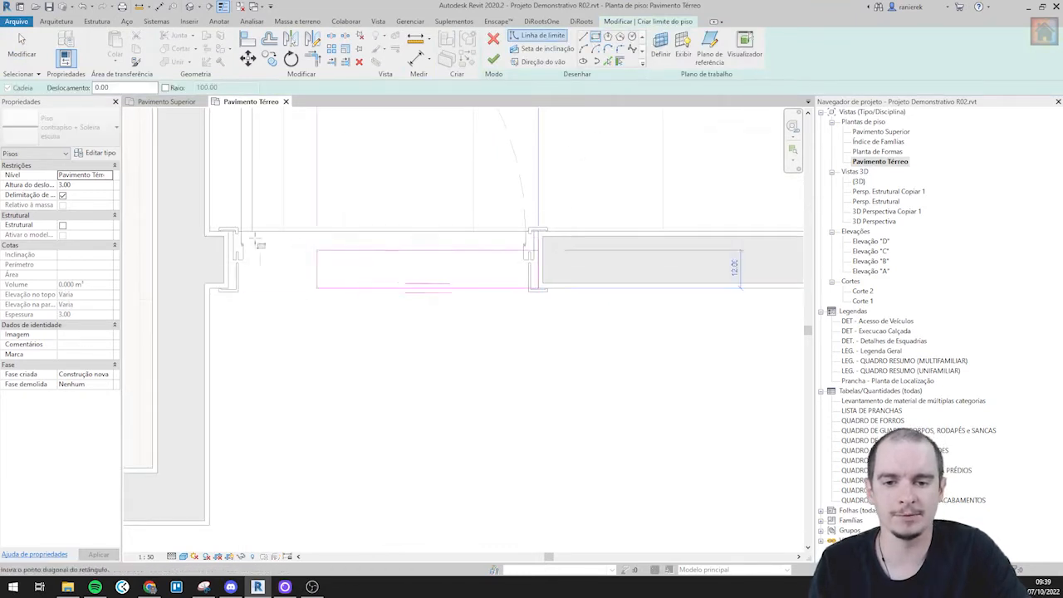
pyautogui.click(229, 232)
pyautogui.click(494, 60)
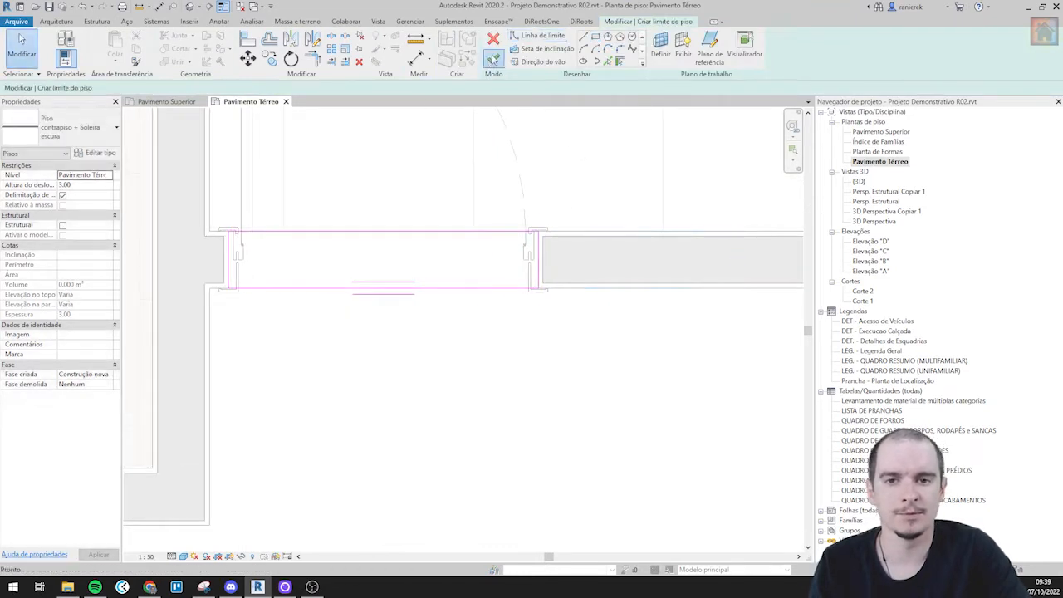
pyautogui.scroll(-4, 403, 375)
pyautogui.press('Escape')
pyautogui.scroll(-5, 403, 382)
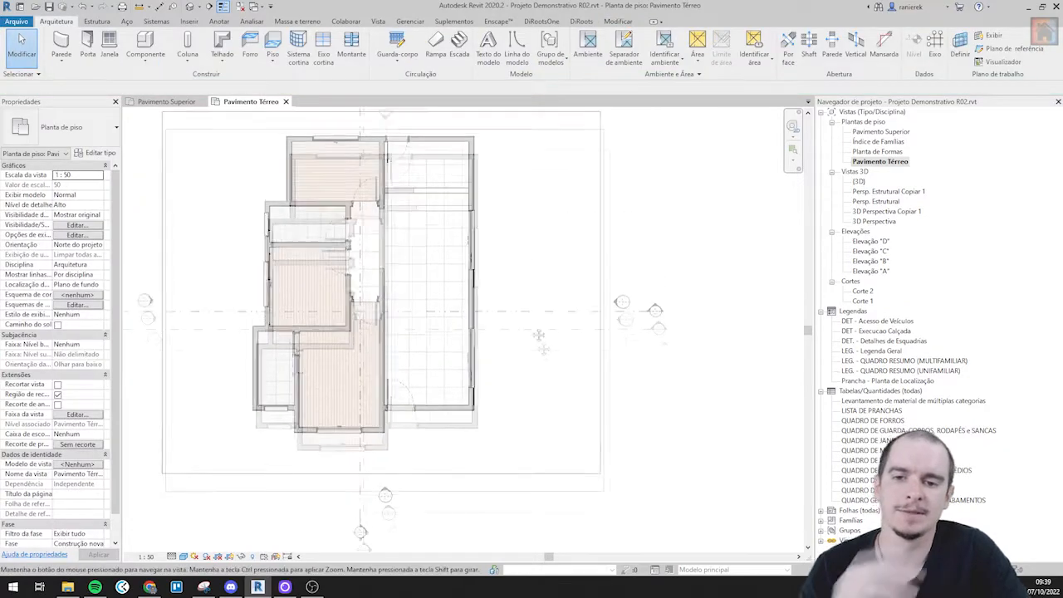
pyautogui.scroll(2, 400, 330)
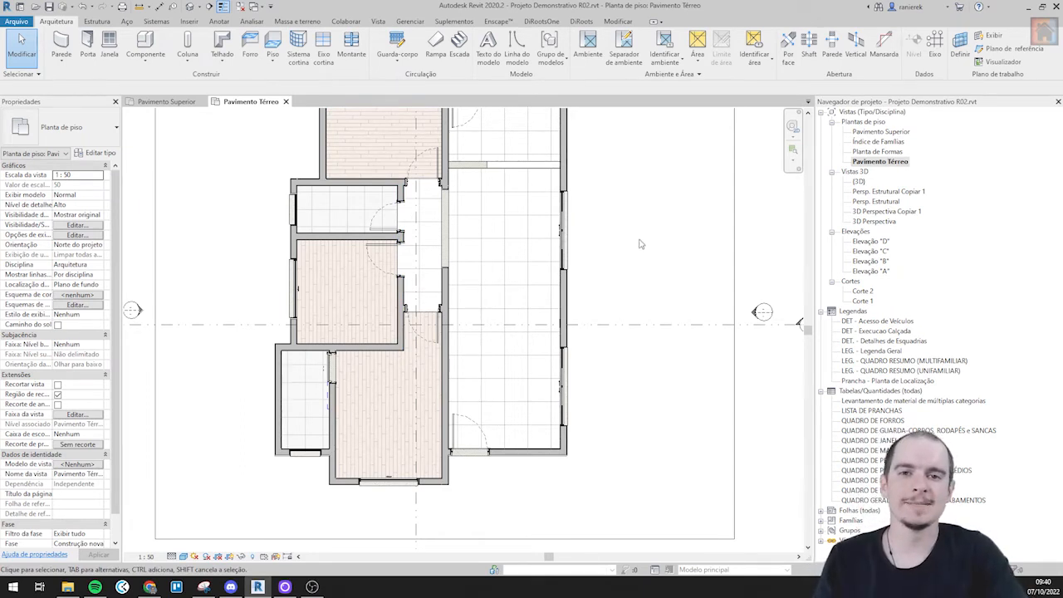
pyautogui.moveTo(634, 257); pyautogui.dragTo(639, 316, button='middle')
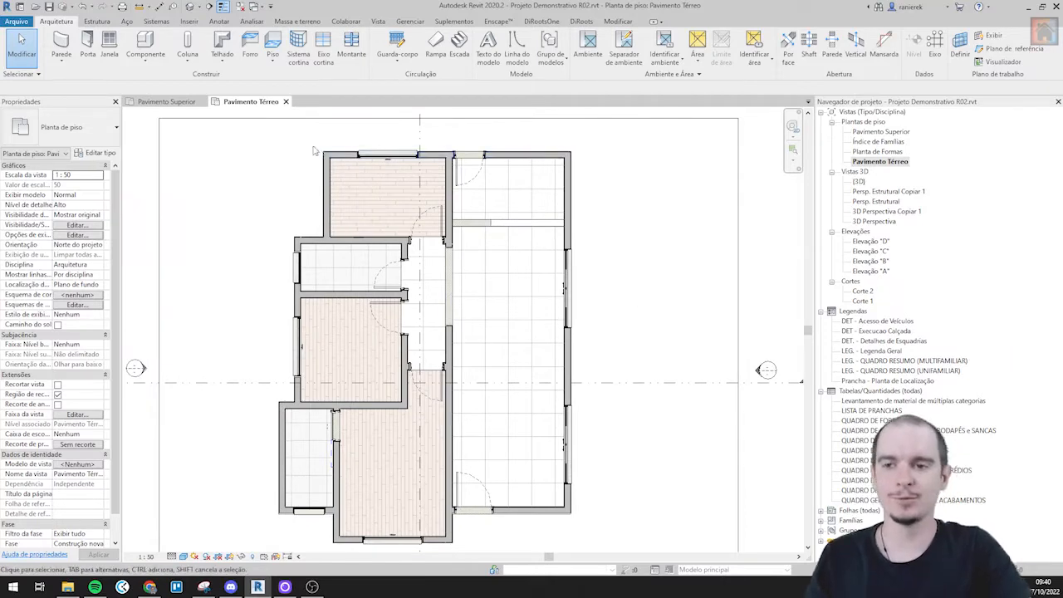
pyautogui.scroll(1, 314, 150)
pyautogui.scroll(-1, 124, 69)
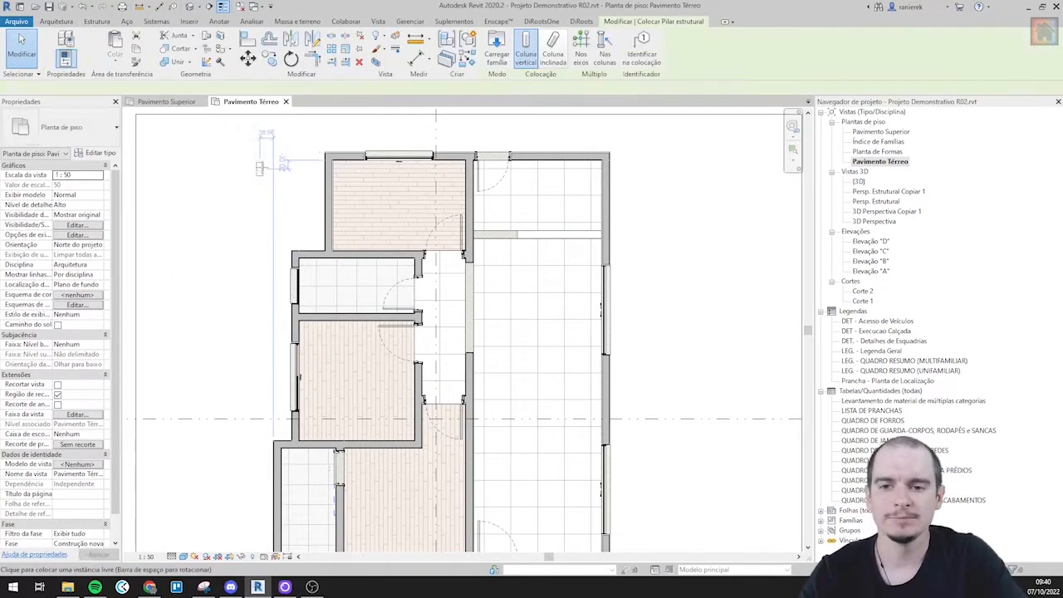
# - Try to place a 14x30cm rectangular concrete structural column near the upper-left corner of the house
pyautogui.scroll(4, 355, 267)
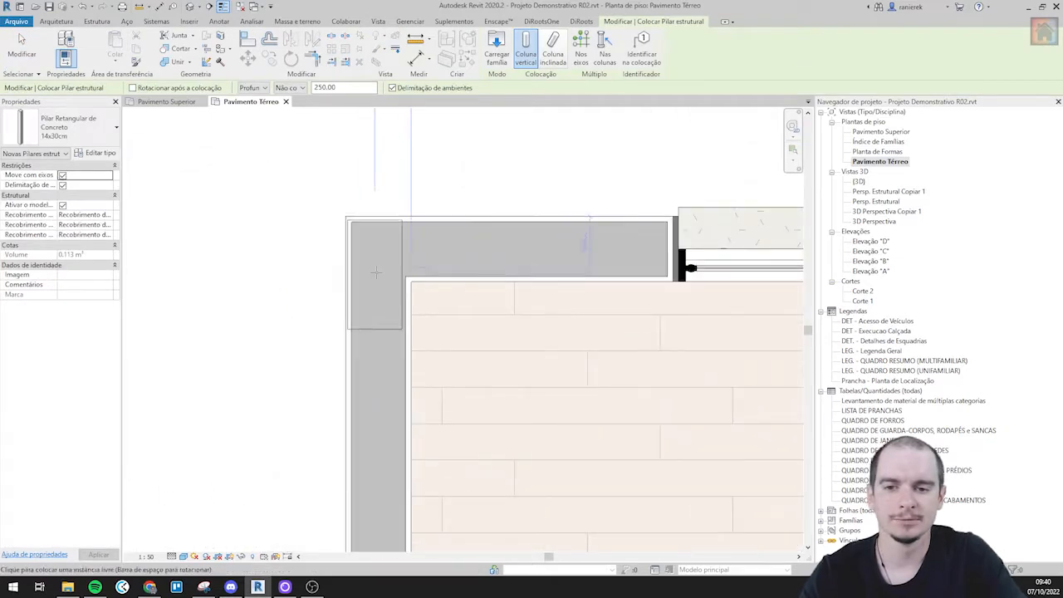
pyautogui.scroll(1, 375, 273)
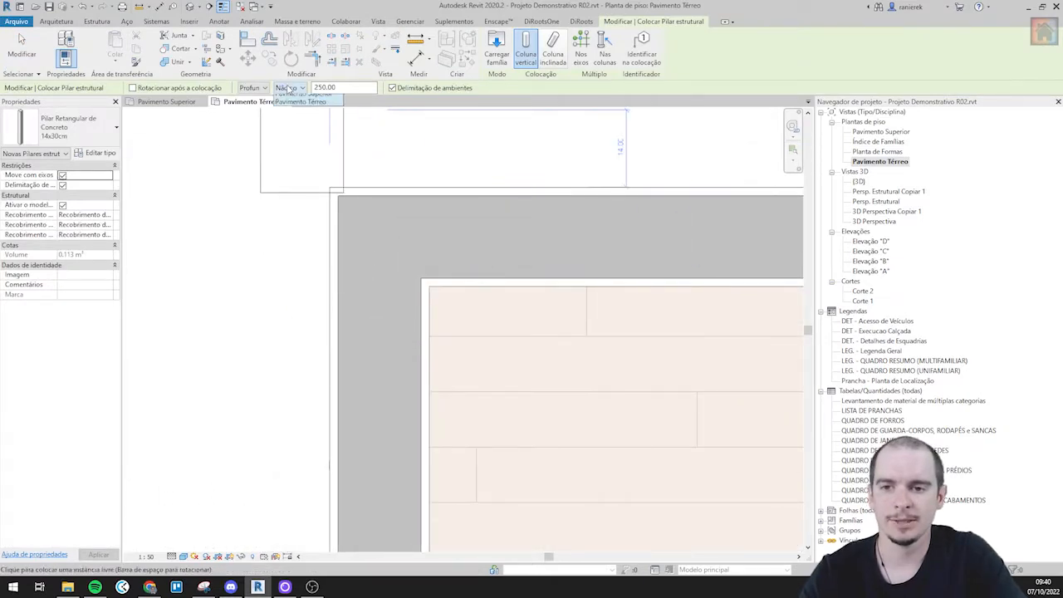
pyautogui.click(305, 116)
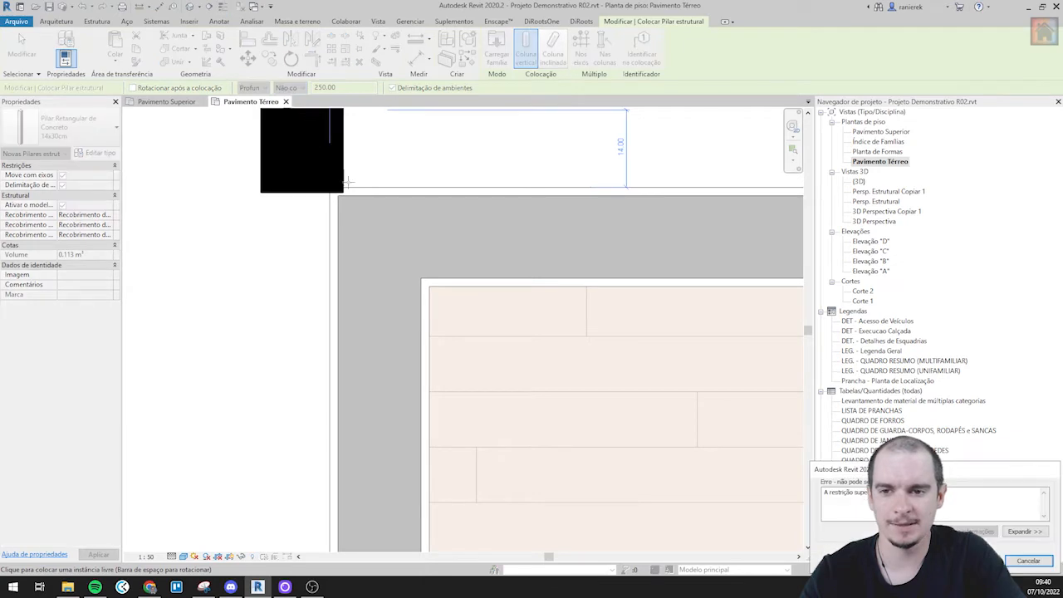
pyautogui.press('Escape')
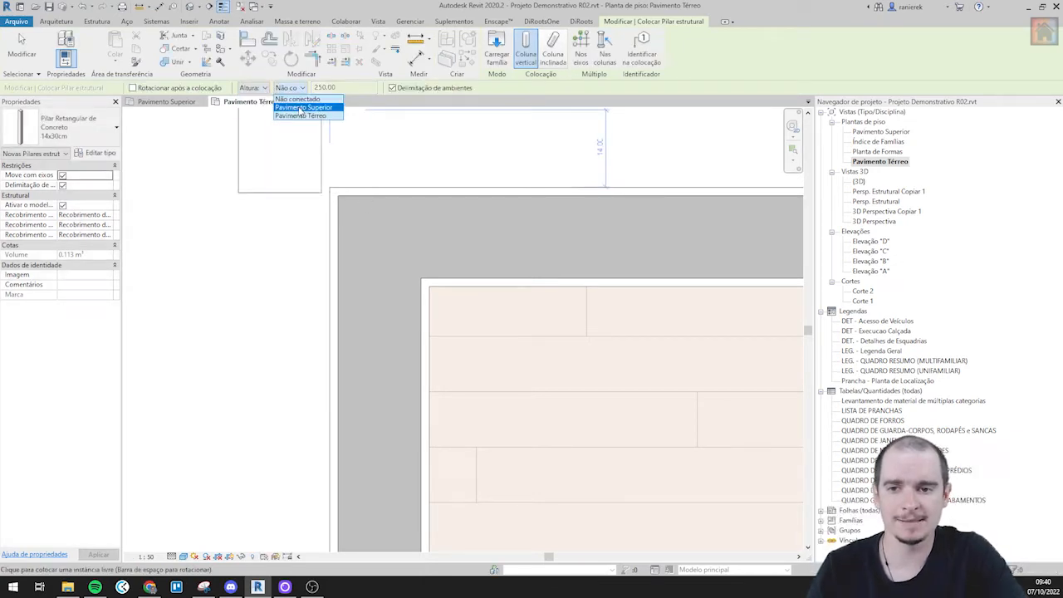
pyautogui.click(300, 116)
pyautogui.press('Escape')
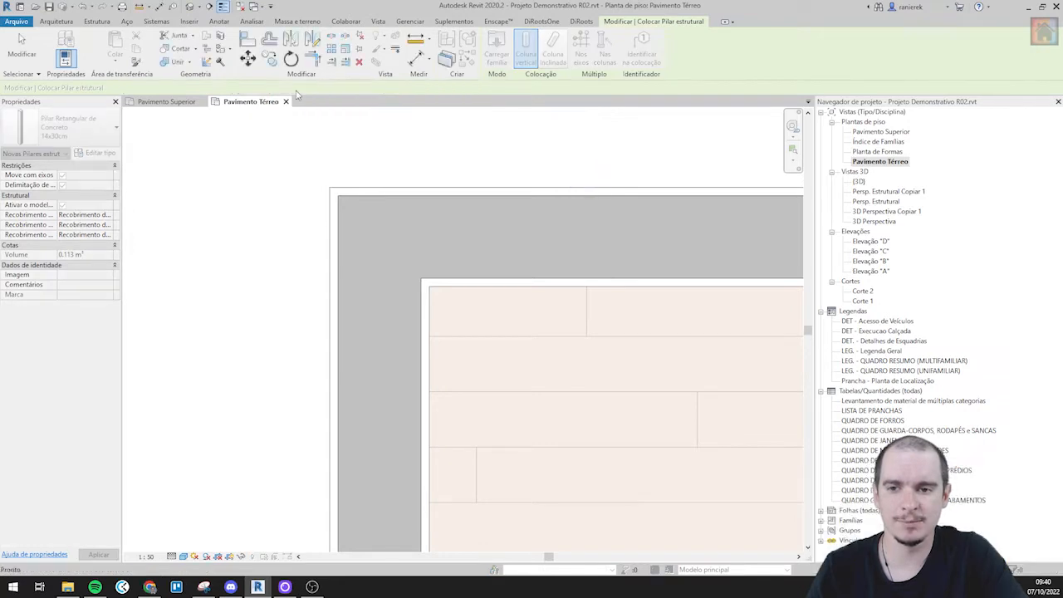
# - Set the columns' height to Pavimento Superior and place 14x30cm concrete columns at the upper-left corner and, turned horizontally, at the wall junction below
pyautogui.click(301, 108)
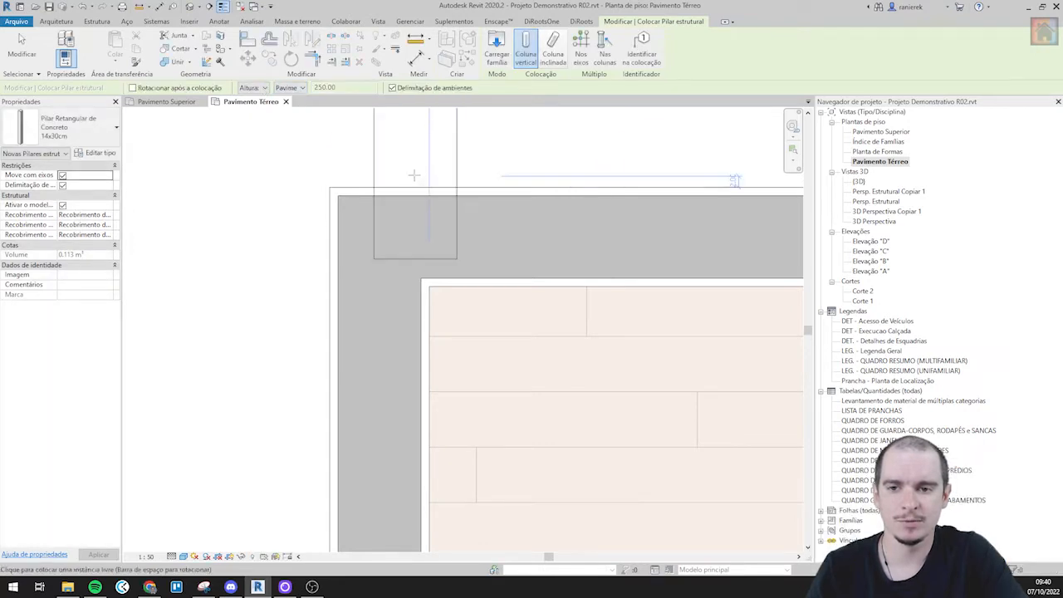
pyautogui.scroll(3, 365, 166)
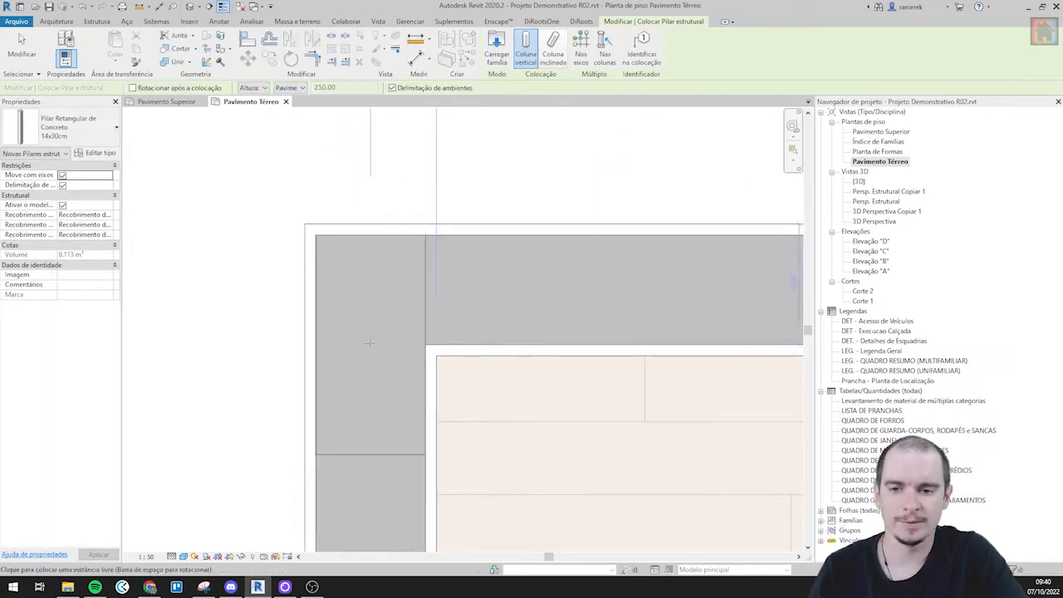
pyautogui.scroll(-5, 371, 335)
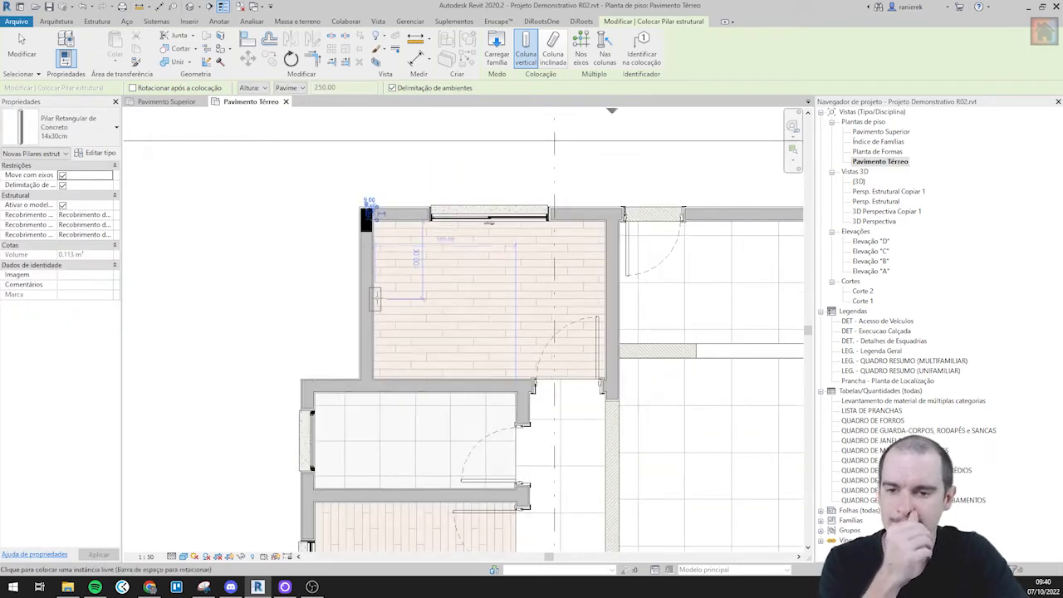
pyautogui.scroll(8, 417, 205)
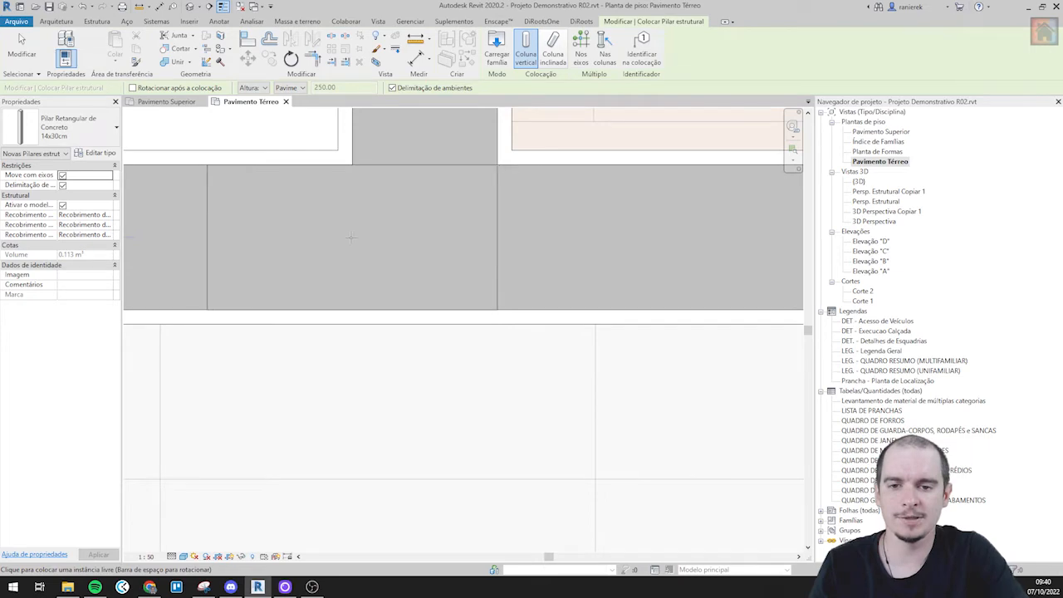
pyautogui.scroll(-8, 432, 237)
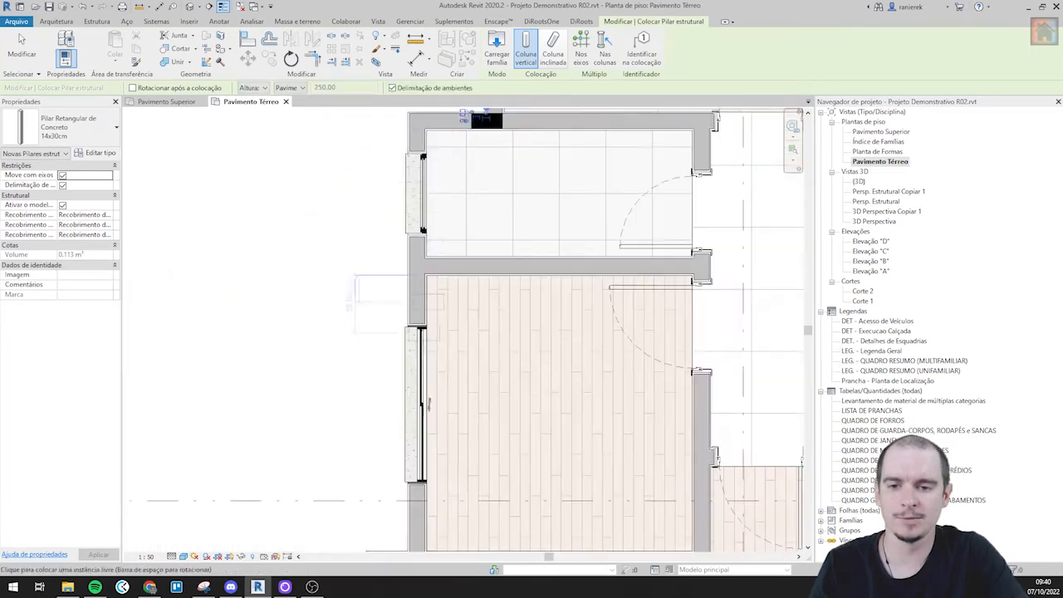
# - Place a vertically oriented 14x30cm column where the middle bedroom's left wall meets the upper wall of the narrow ceramic room
pyautogui.moveTo(424, 352); pyautogui.dragTo(422, 283, button='middle')
pyautogui.scroll(5, 416, 198)
pyautogui.scroll(-6, 416, 197)
pyautogui.moveTo(436, 433); pyautogui.dragTo(433, 325, button='middle')
pyautogui.scroll(1, 433, 324)
pyautogui.scroll(8, 432, 325)
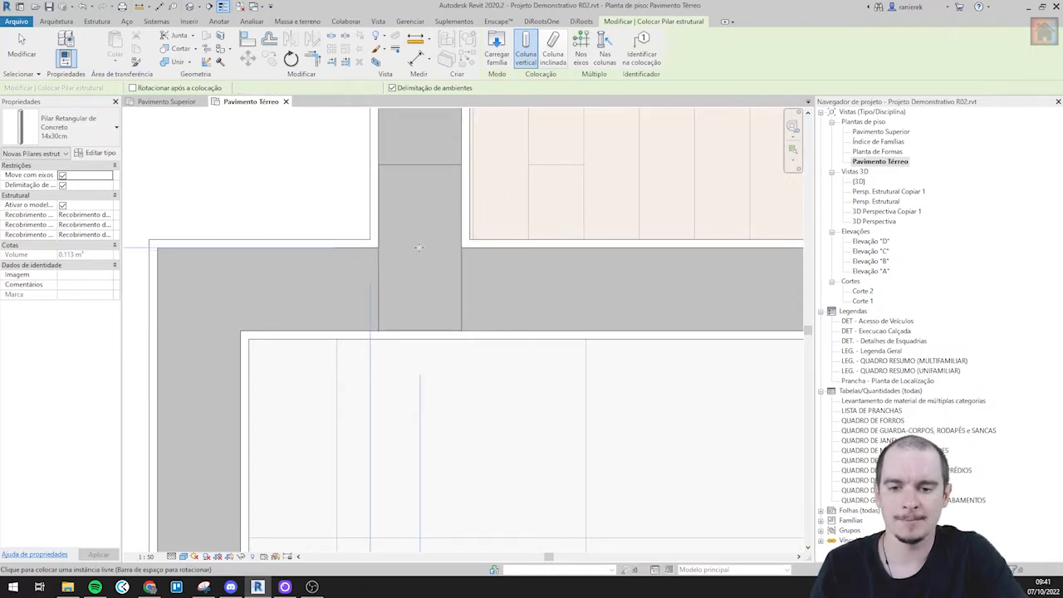
pyautogui.scroll(-7, 420, 247)
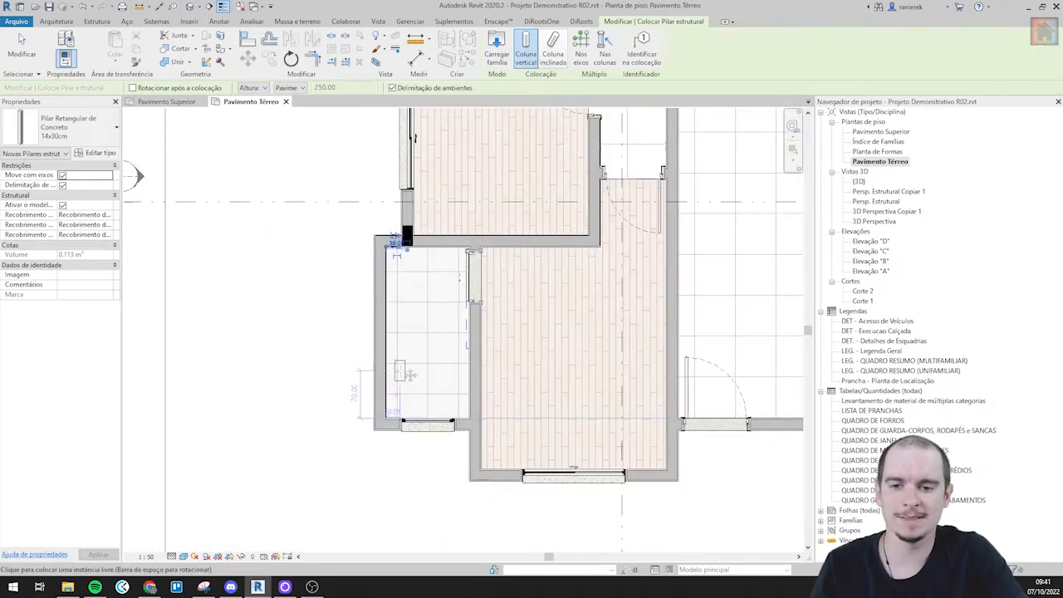
# - Place a vertically oriented 14x30cm column inside the wall at the narrow ceramic room's lower-left corner
pyautogui.moveTo(399, 412); pyautogui.dragTo(399, 338, button='middle')
pyautogui.scroll(1, 388, 338)
pyautogui.scroll(6, 368, 307)
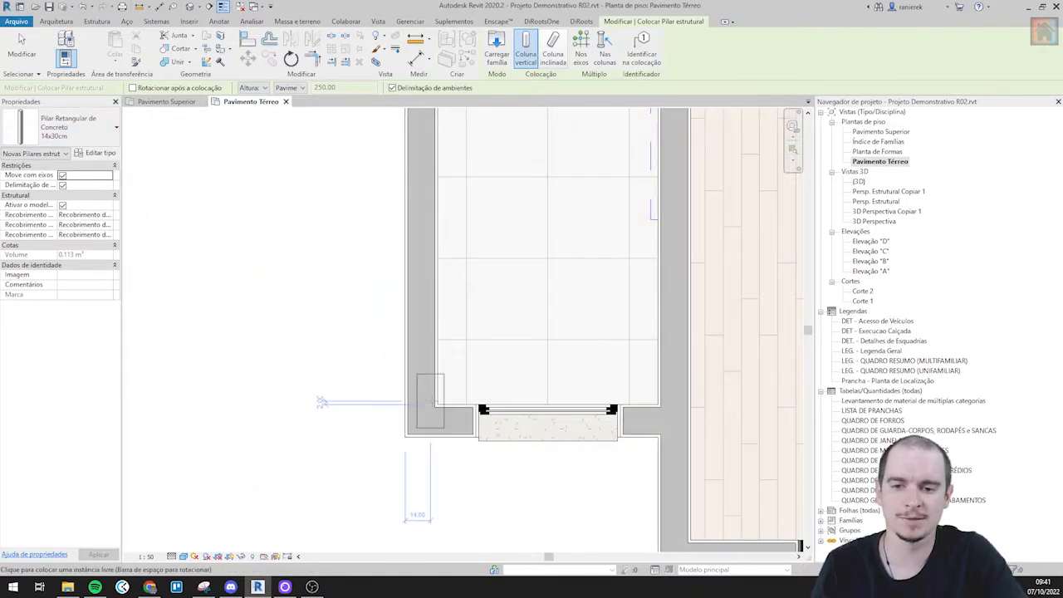
pyautogui.scroll(5, 431, 402)
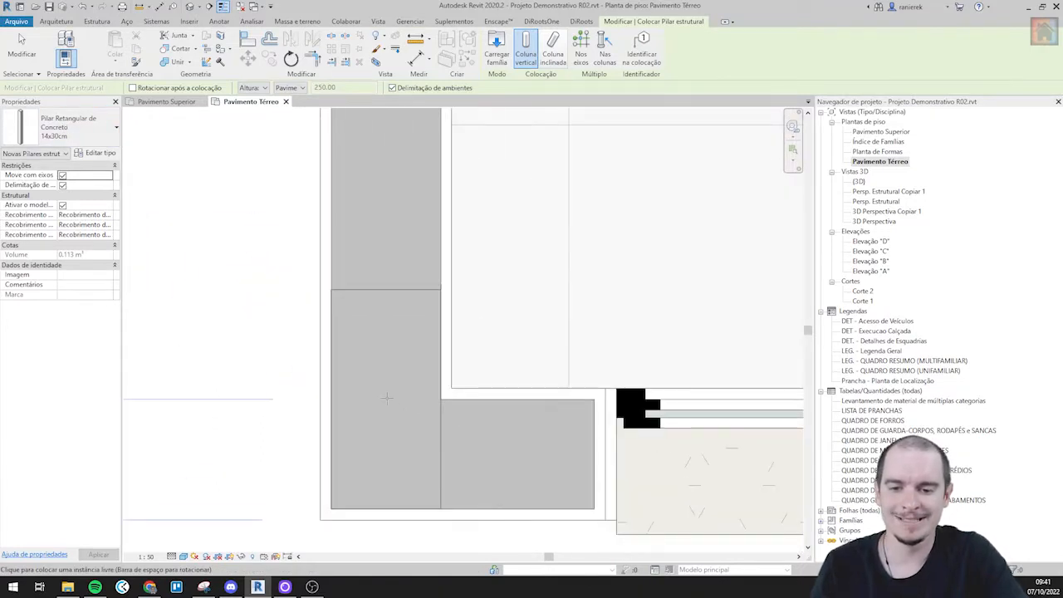
pyautogui.click(385, 398)
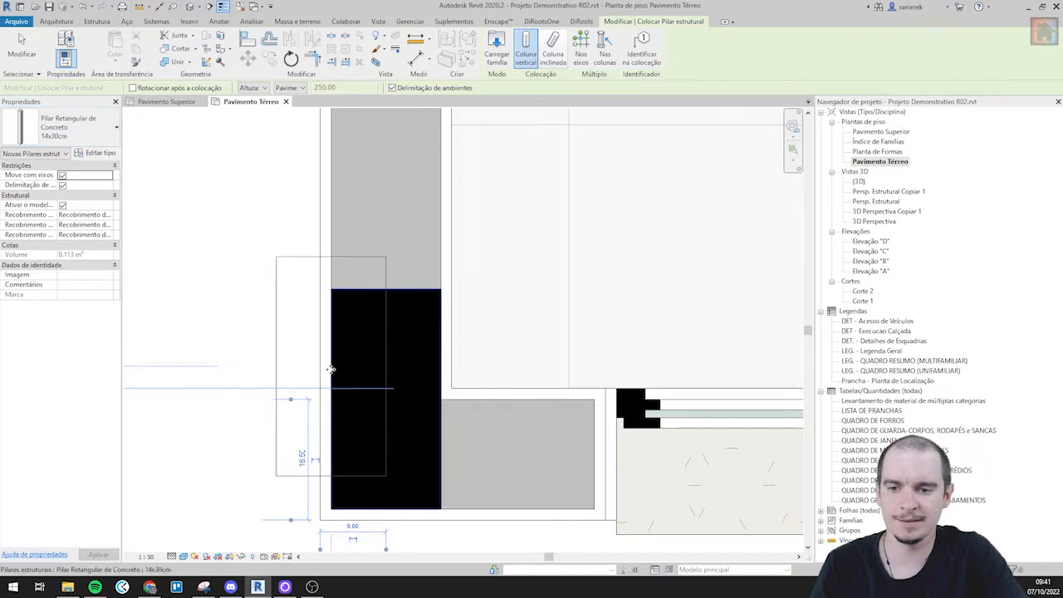
pyautogui.scroll(-3, 366, 332)
pyautogui.scroll(-5, 371, 305)
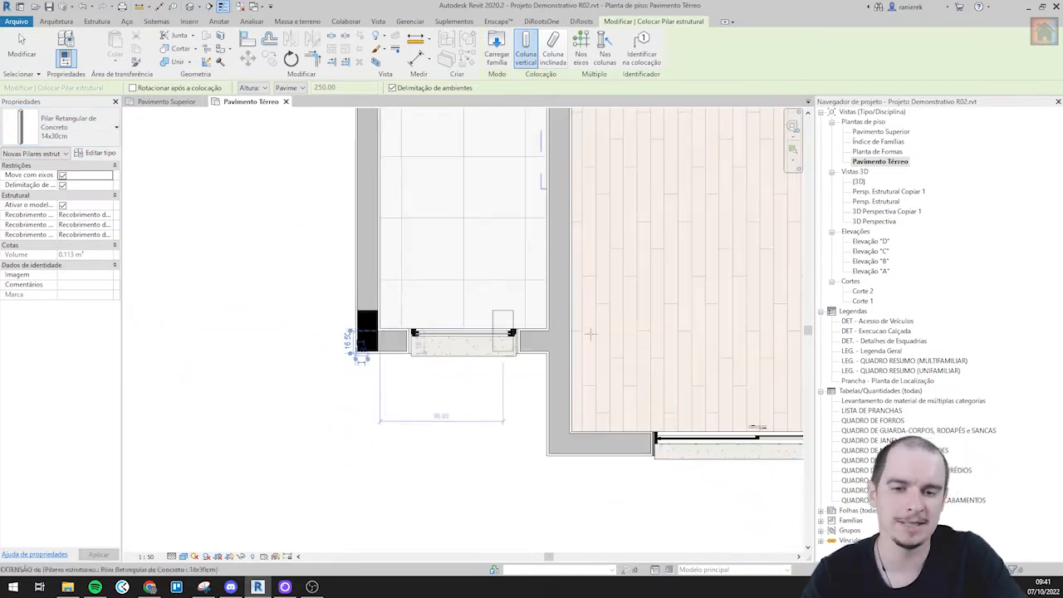
# - Place a vertically oriented 14x30cm column where the narrow ceramic room's lower wall meets the lower laminate room's left wall
pyautogui.scroll(4, 610, 336)
pyautogui.scroll(5, 548, 367)
pyautogui.scroll(2, 500, 373)
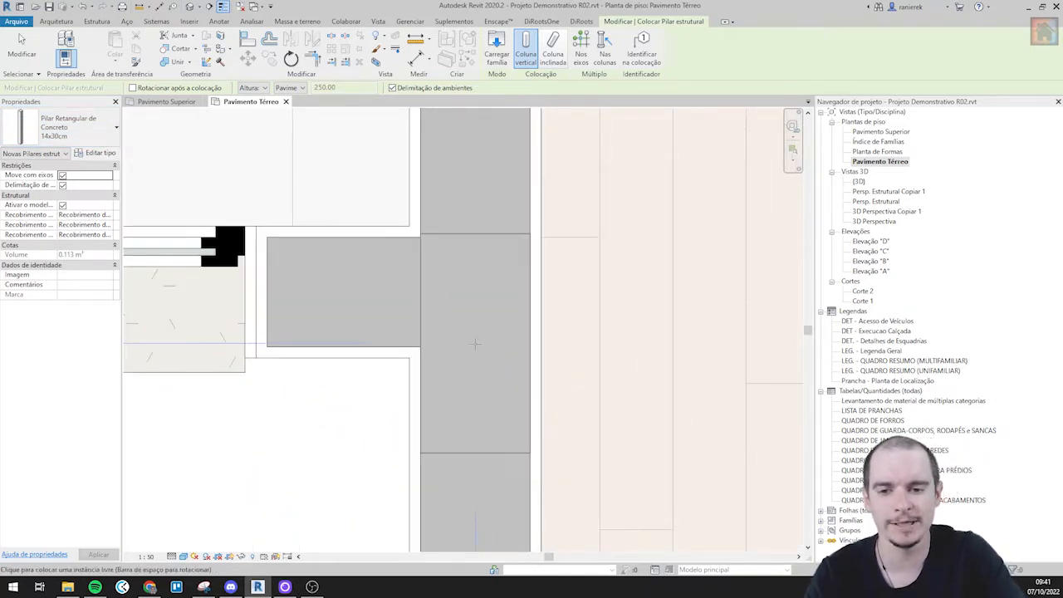
pyautogui.click(475, 347)
pyautogui.scroll(-5, 461, 252)
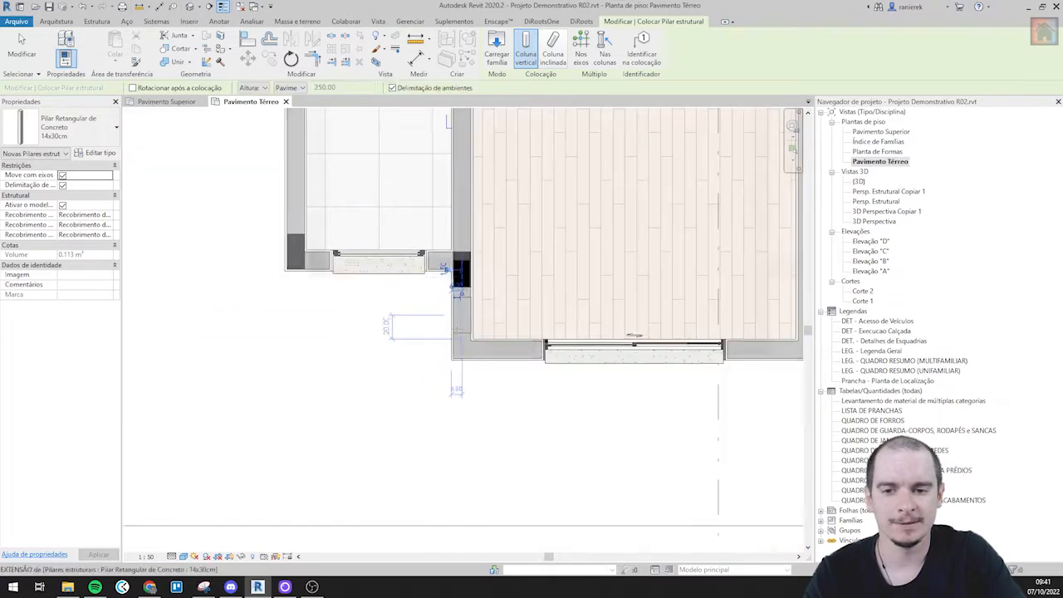
# - Place a vertically oriented 14x30cm column where the lower laminate room's right wall meets the large ceramic room's lower wall, beside the entrance door
pyautogui.scroll(-4, 455, 332)
pyautogui.scroll(4, 453, 328)
pyautogui.scroll(-2, 448, 322)
pyautogui.moveTo(515, 318); pyautogui.dragTo(469, 287, button='middle')
pyautogui.scroll(3, 669, 275)
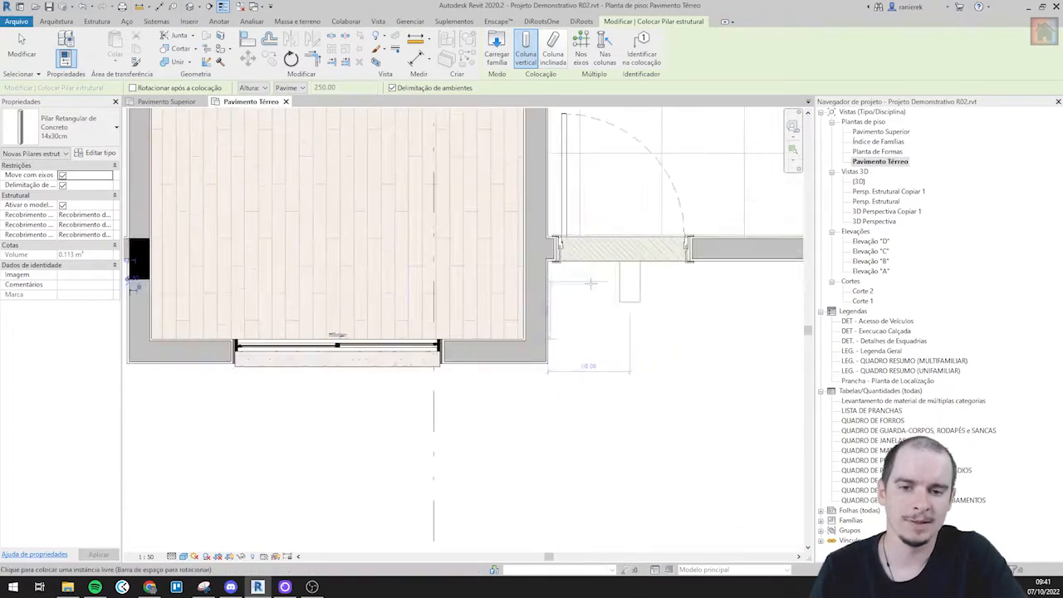
pyautogui.scroll(3, 598, 285)
pyautogui.scroll(2, 488, 245)
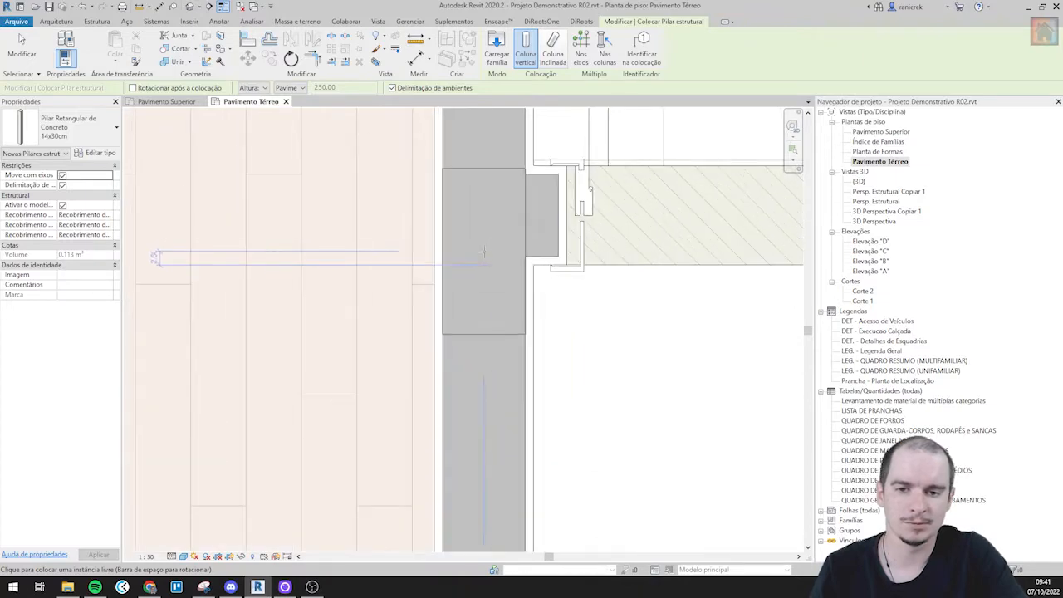
pyautogui.scroll(-5, 484, 255)
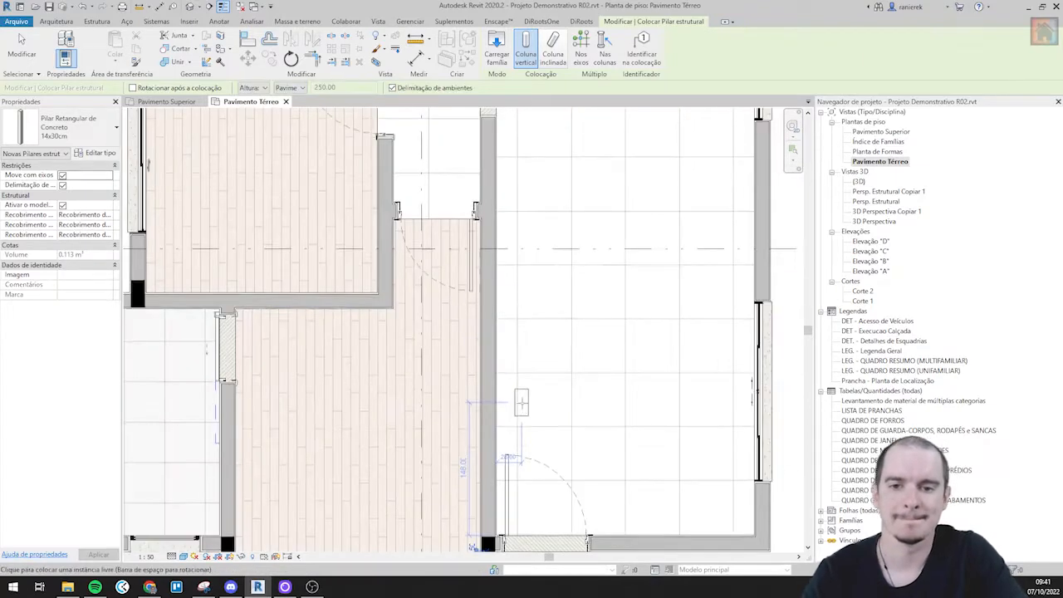
# - Place vertically oriented 14x30cm columns in the wall between corridor and large ceramic room, beside the corridor's lower door and the upper bedroom's door
pyautogui.scroll(6, 481, 531)
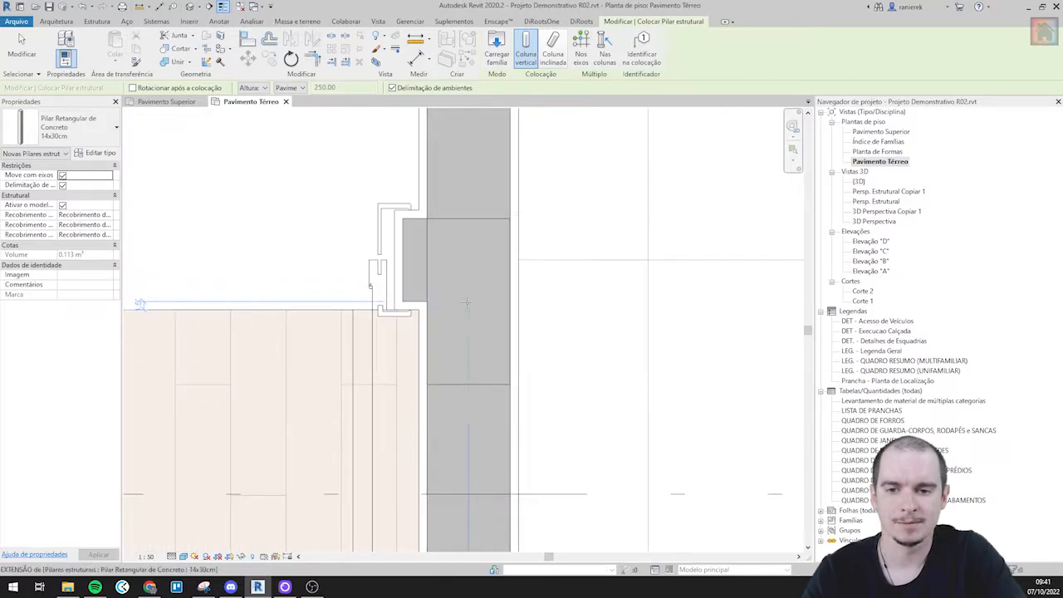
pyautogui.scroll(-5, 467, 302)
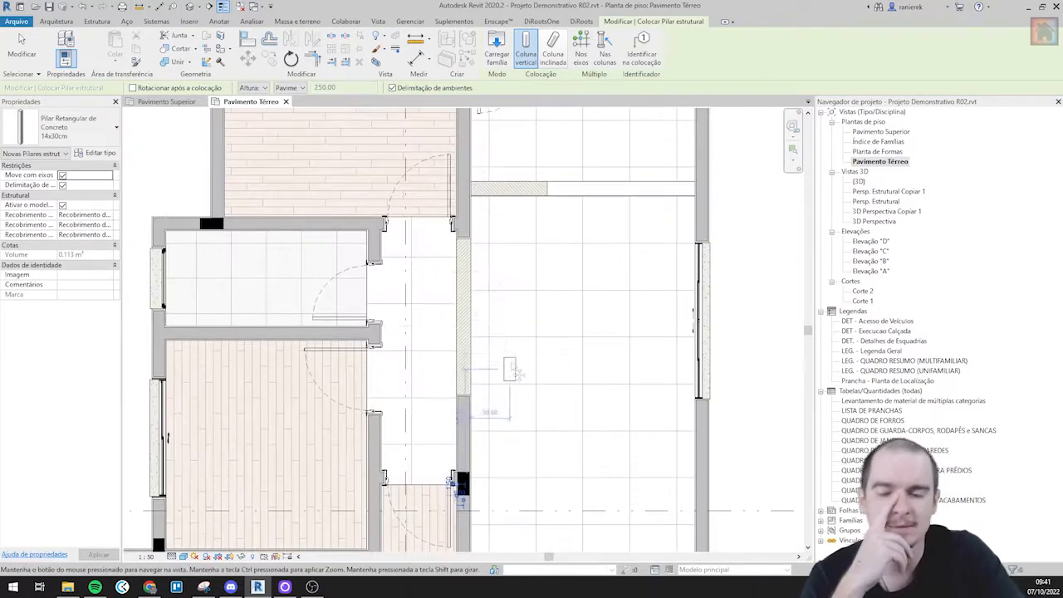
pyautogui.scroll(6, 517, 375)
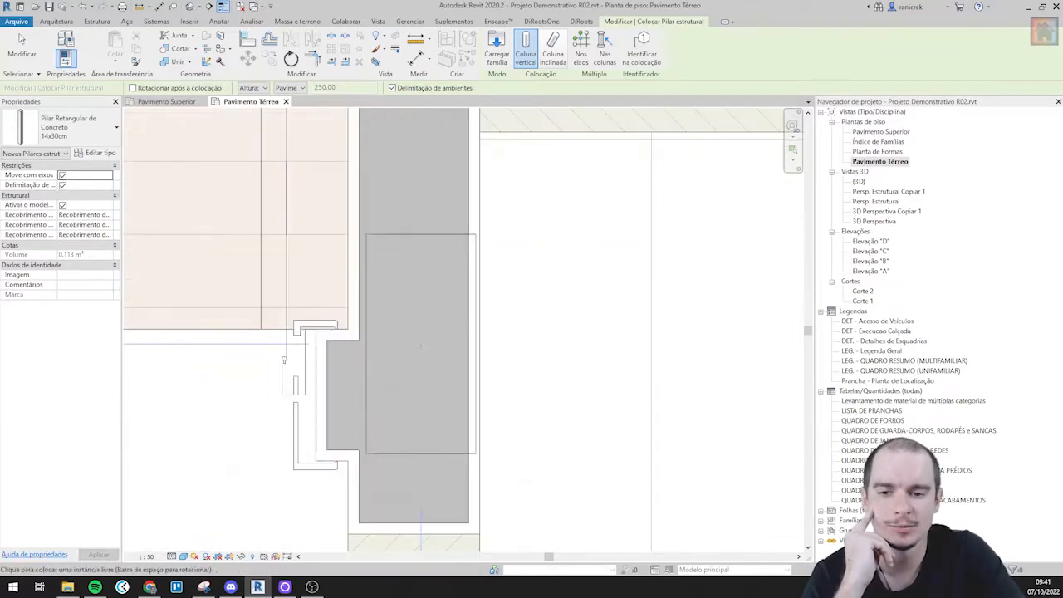
pyautogui.scroll(-5, 419, 342)
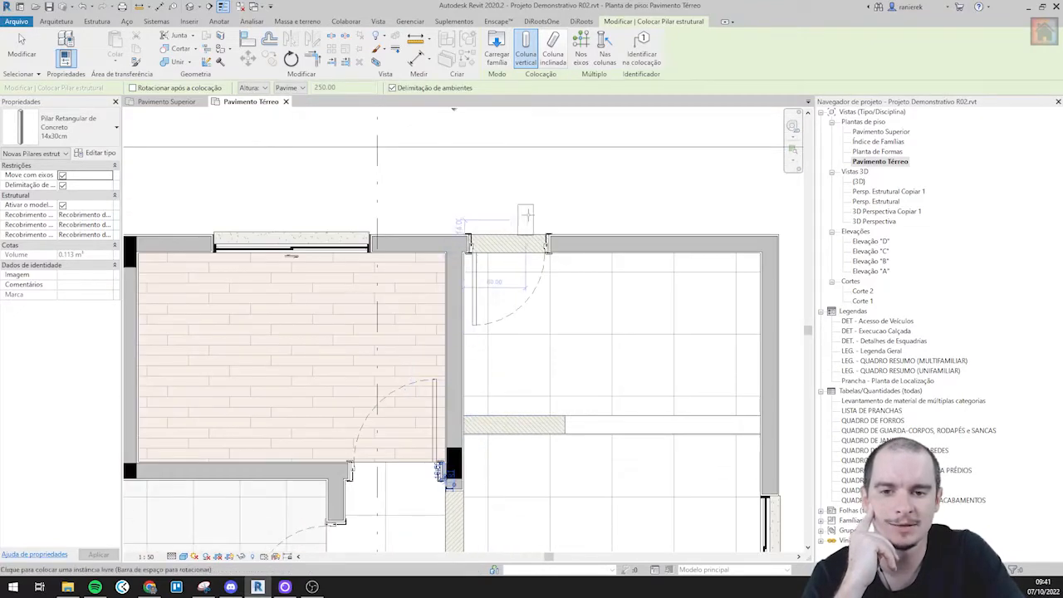
# - Place a horizontally oriented 14x30cm column in the upper exterior wall, where the upper bedroom's right wall meets it beside the door
pyautogui.scroll(5, 489, 224)
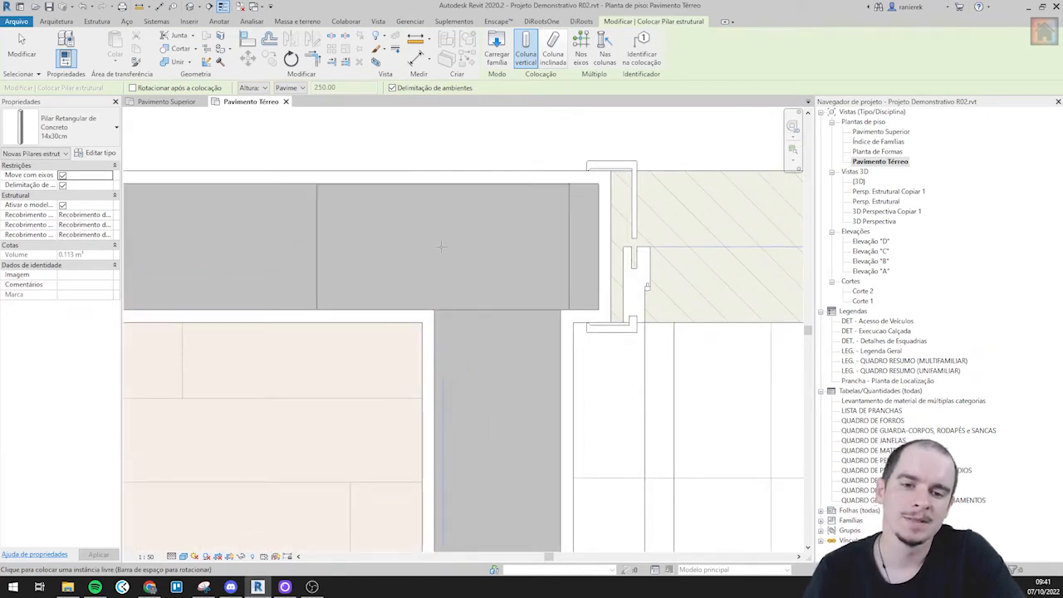
pyautogui.click(435, 247)
pyautogui.scroll(-7, 421, 282)
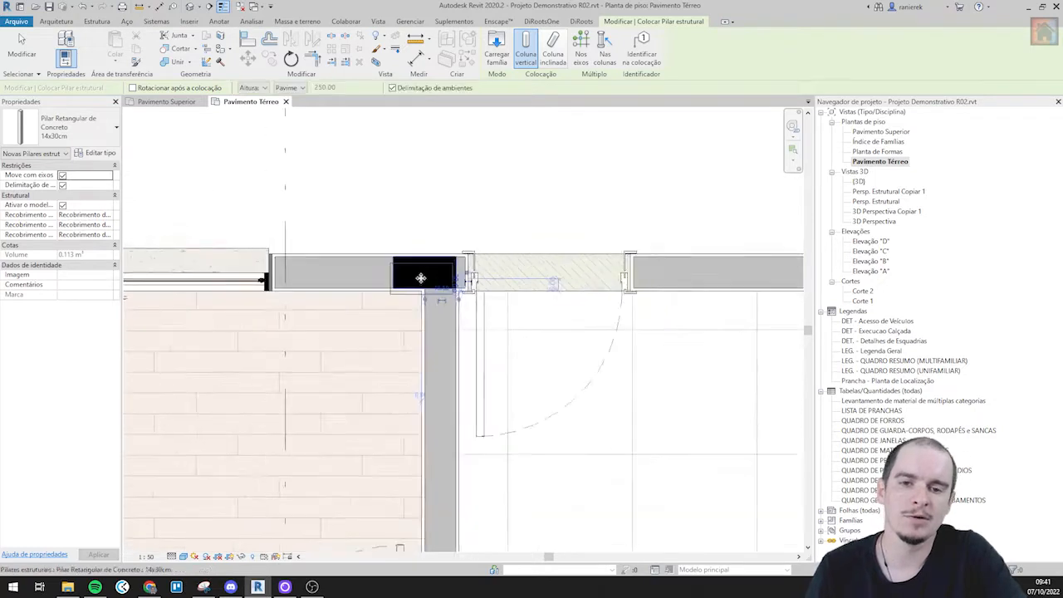
# - Place a vertically oriented 14x30cm column inside the walls at the house's upper-right corner
pyautogui.moveTo(716, 273); pyautogui.dragTo(577, 267, button='middle')
pyautogui.scroll(2, 577, 266)
pyautogui.scroll(3, 577, 267)
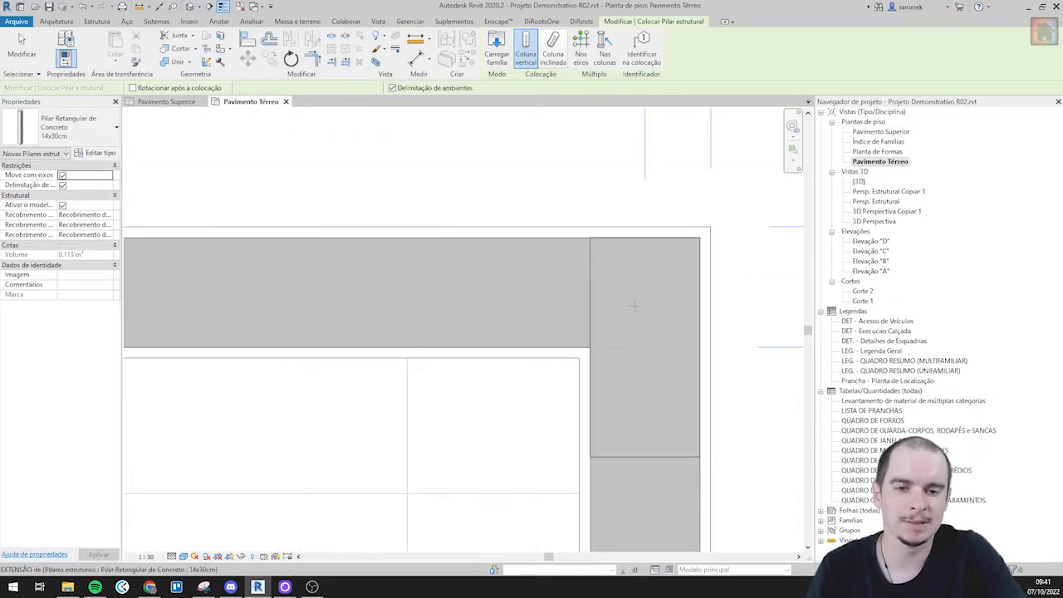
pyautogui.click(634, 306)
pyautogui.scroll(-6, 635, 295)
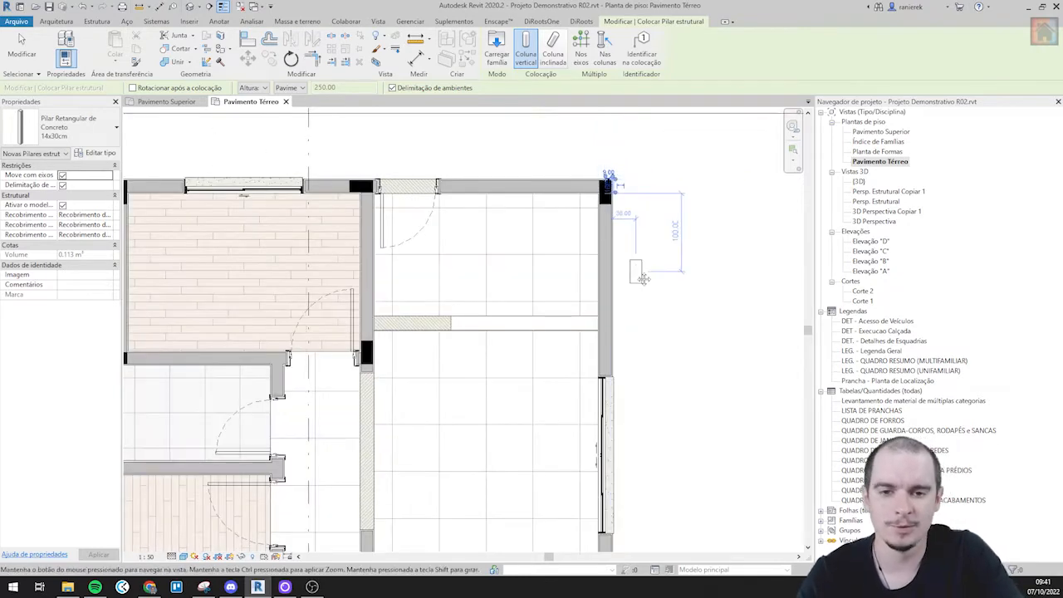
# - Place a vertically oriented 14x30cm column in the right exterior wall between the two windows, aligned with the column beside the corridor's lower door
pyautogui.moveTo(644, 279); pyautogui.dragTo(629, 239, button='middle')
pyautogui.scroll(3, 575, 127)
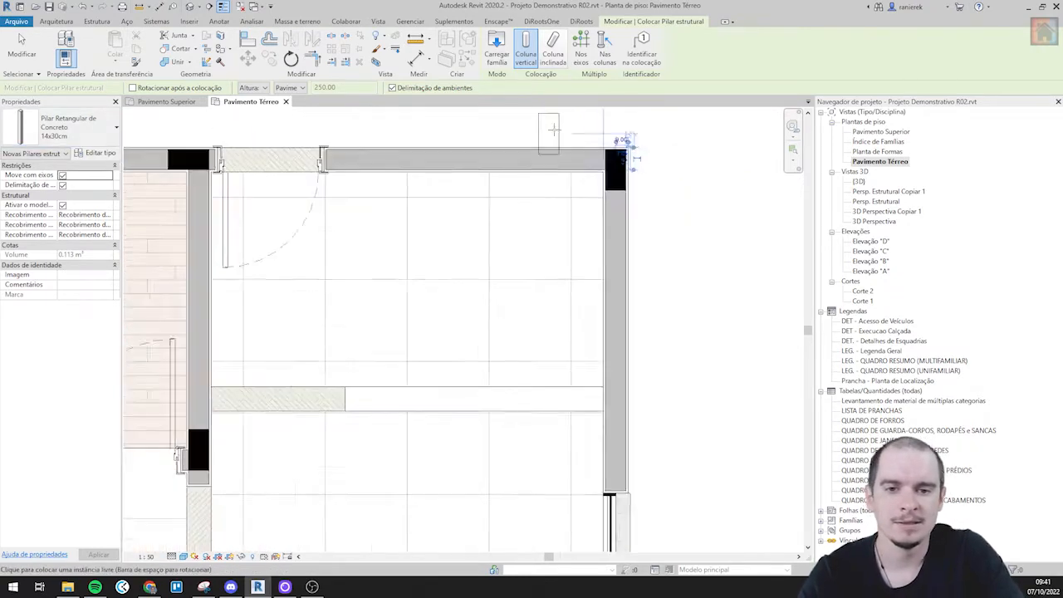
pyautogui.scroll(2, 603, 166)
pyautogui.scroll(-4, 640, 207)
pyautogui.moveTo(673, 204); pyautogui.dragTo(653, 156, button='middle')
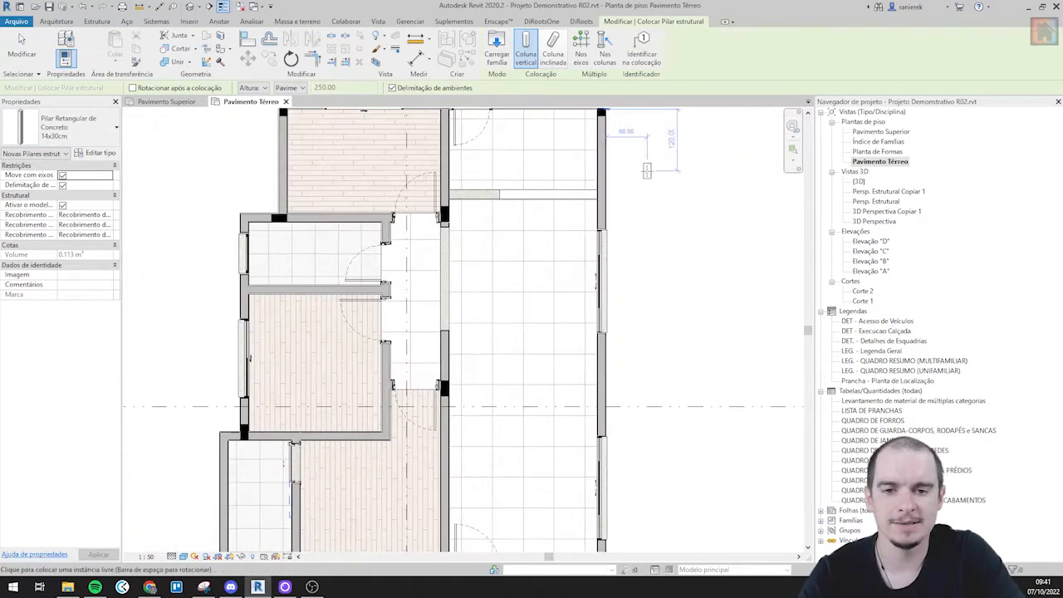
pyautogui.moveTo(647, 242); pyautogui.dragTo(628, 177, button='middle')
pyautogui.scroll(5, 600, 306)
pyautogui.scroll(-4, 583, 332)
pyautogui.scroll(3, 647, 344)
pyautogui.moveTo(589, 334); pyautogui.dragTo(690, 339, button='middle')
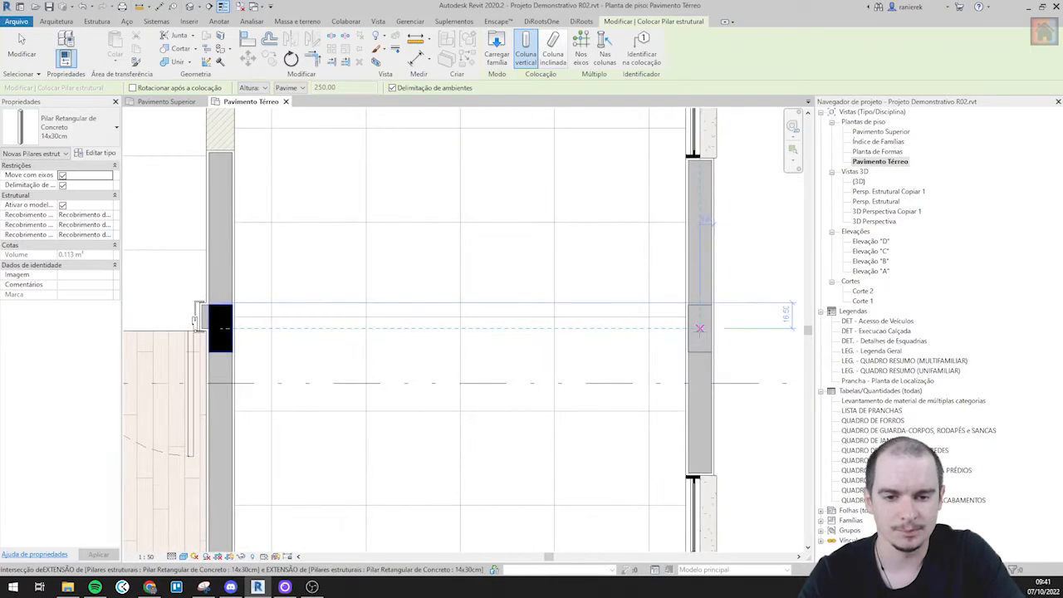
# - Place a vertically oriented 14x30cm column at the house's lower-right corner and end column placement
pyautogui.scroll(-5, 699, 328)
pyautogui.scroll(5, 582, 324)
pyautogui.scroll(3, 581, 324)
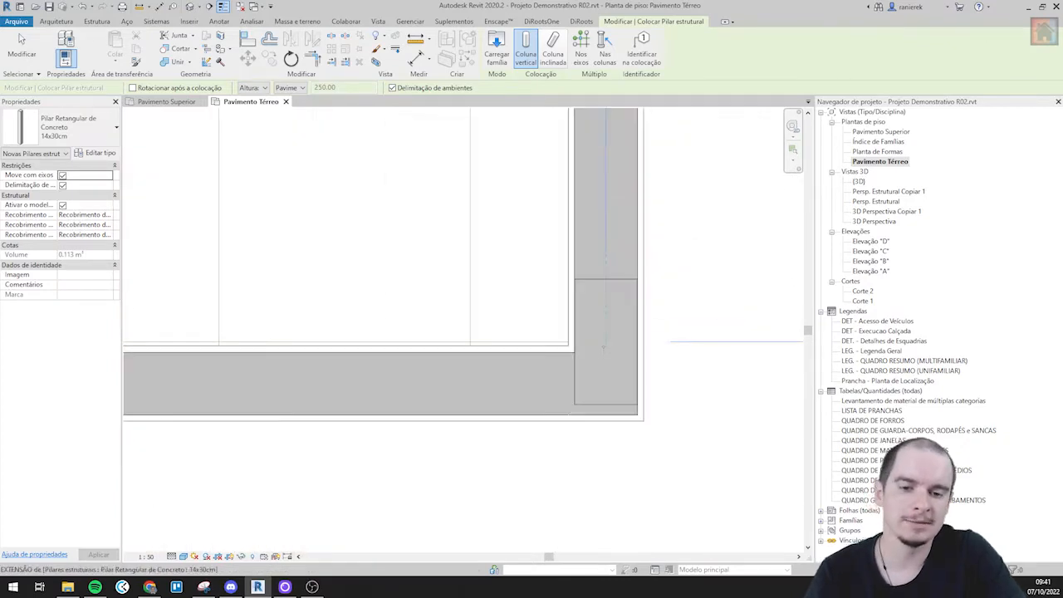
pyautogui.click(605, 352)
pyautogui.scroll(-6, 618, 353)
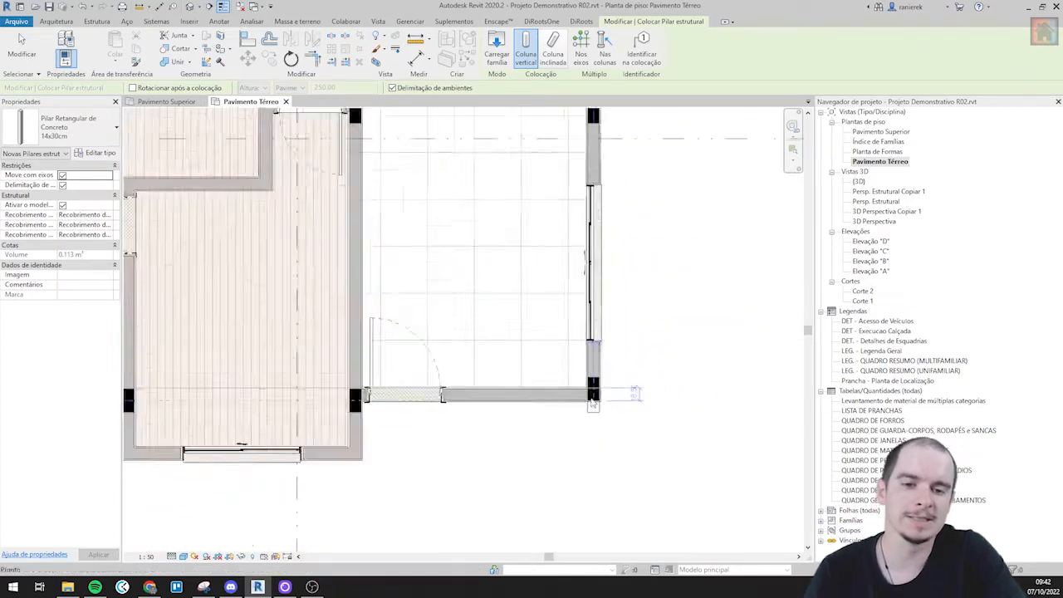
pyautogui.press('Escape')
pyautogui.press('Escape')
# - Examine the column at the narrow ceramic room's lower-right corner and the overall column layout in the ground floor plan
pyautogui.scroll(5, 373, 419)
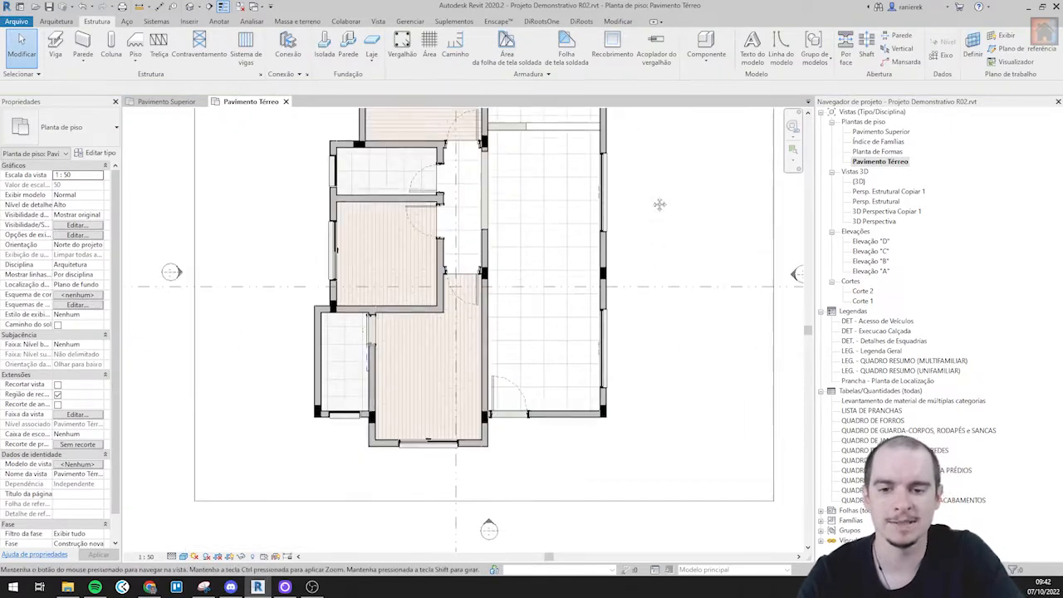
pyautogui.click(366, 406)
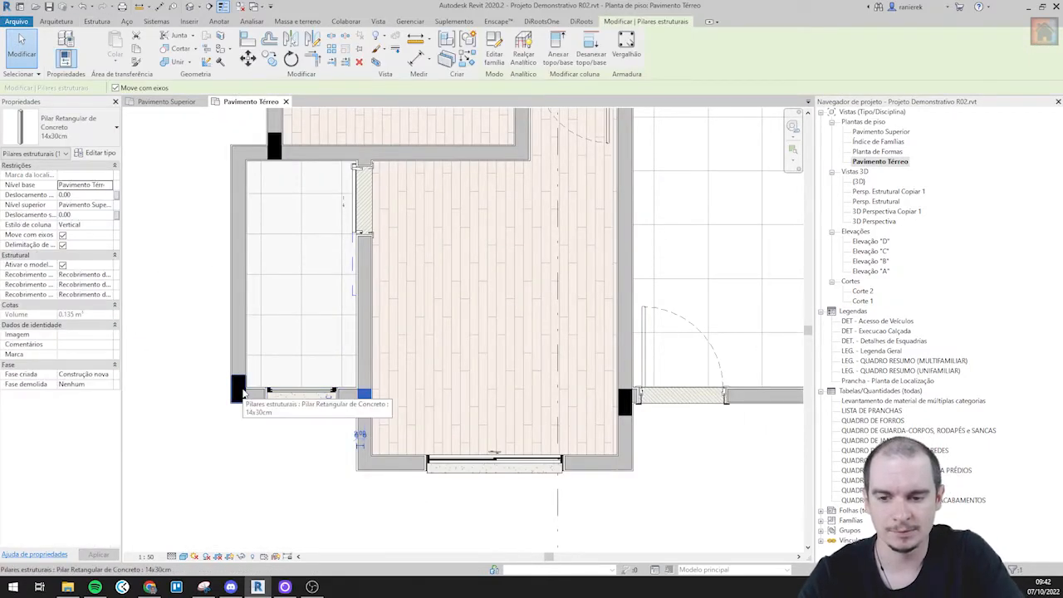
pyautogui.scroll(-5, 471, 388)
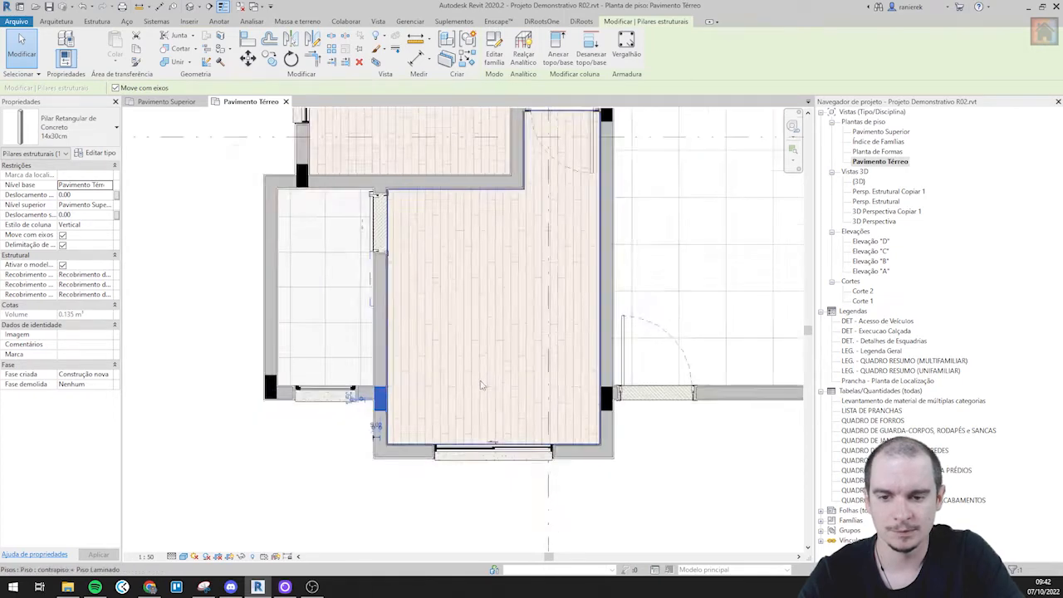
pyautogui.scroll(2, 588, 311)
pyautogui.press('Escape')
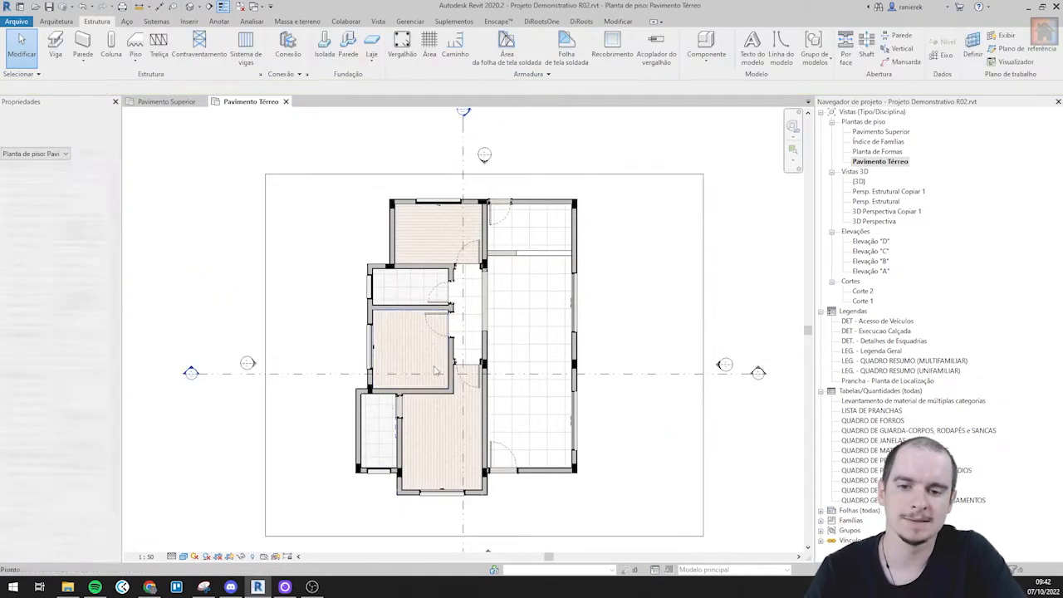
pyautogui.scroll(2, 433, 371)
pyautogui.moveTo(615, 261); pyautogui.dragTo(548, 245, button='middle')
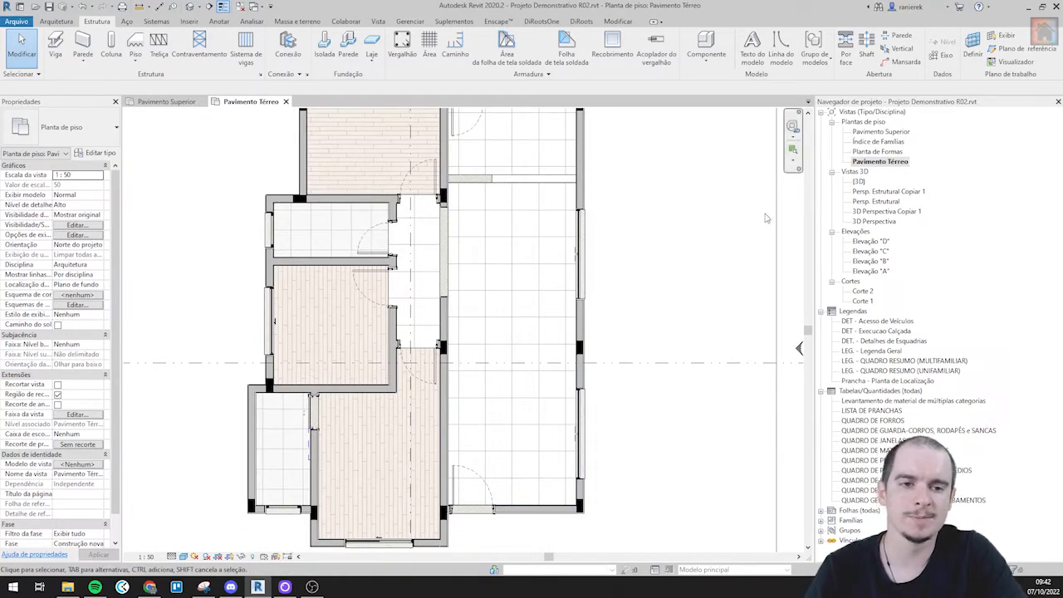
# - Open the Persp. Estrutural 3D view and examine the placed columns
pyautogui.doubleClick(876, 201)
pyautogui.scroll(10, 365, 270)
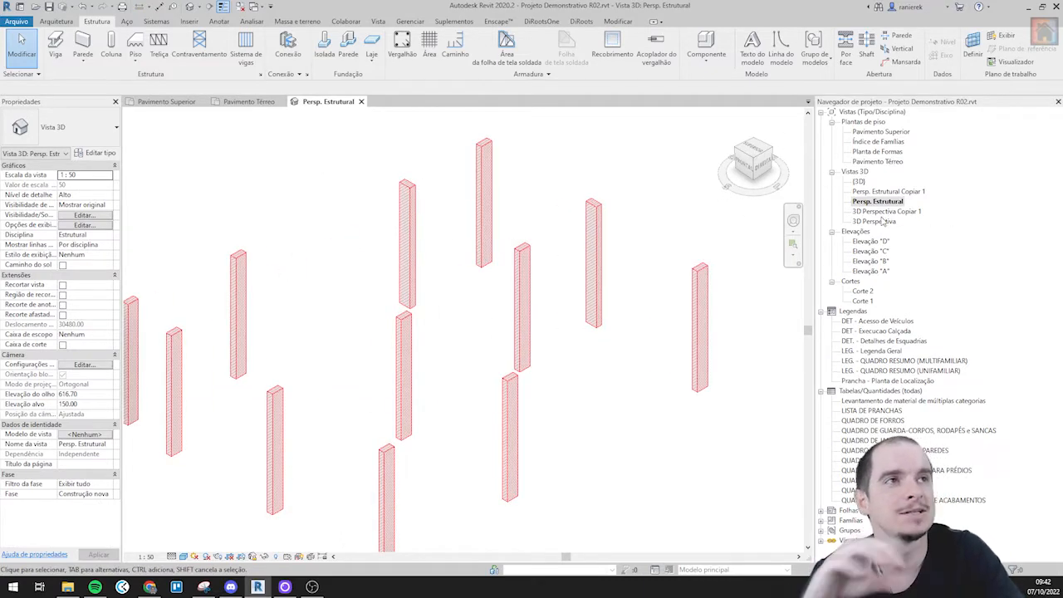
pyautogui.scroll(-2, 562, 184)
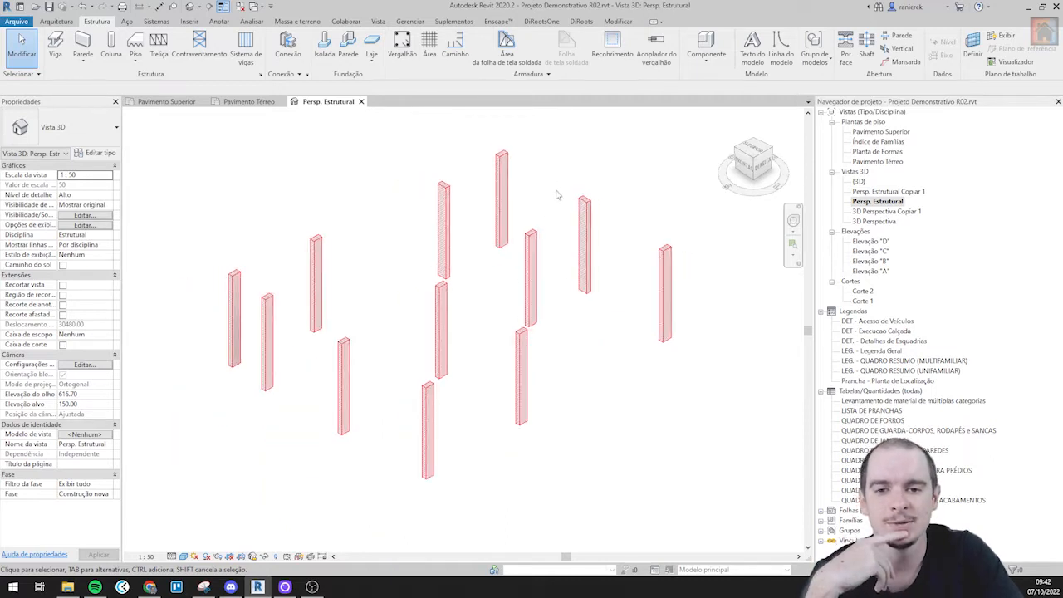
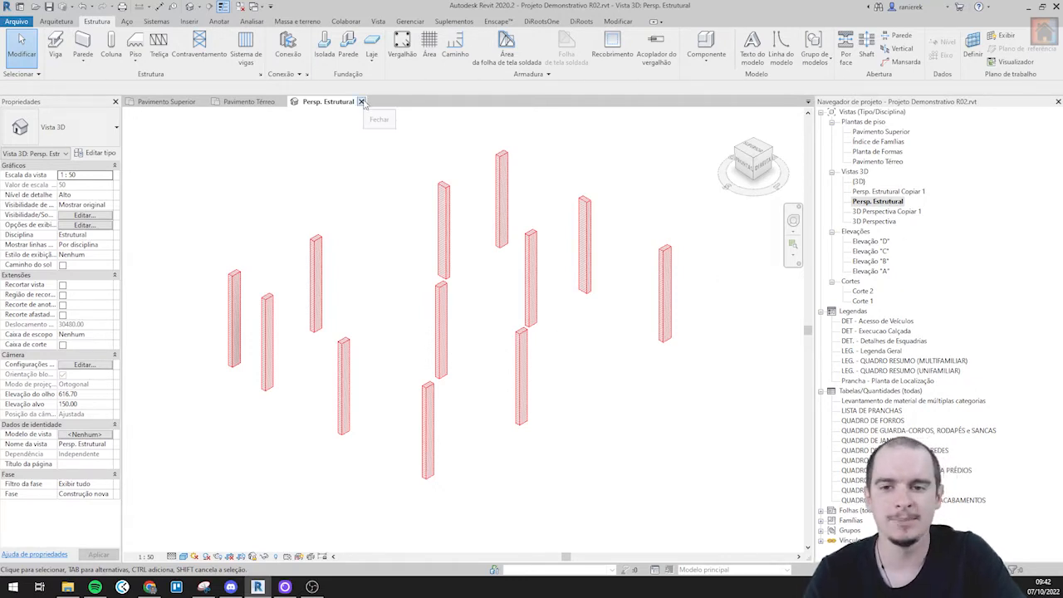
# - Close the structural perspective to see the whole Pavimento Térreo plan, and reopen the Persp. Estrutural view
pyautogui.click(362, 101)
pyautogui.scroll(-4, 562, 213)
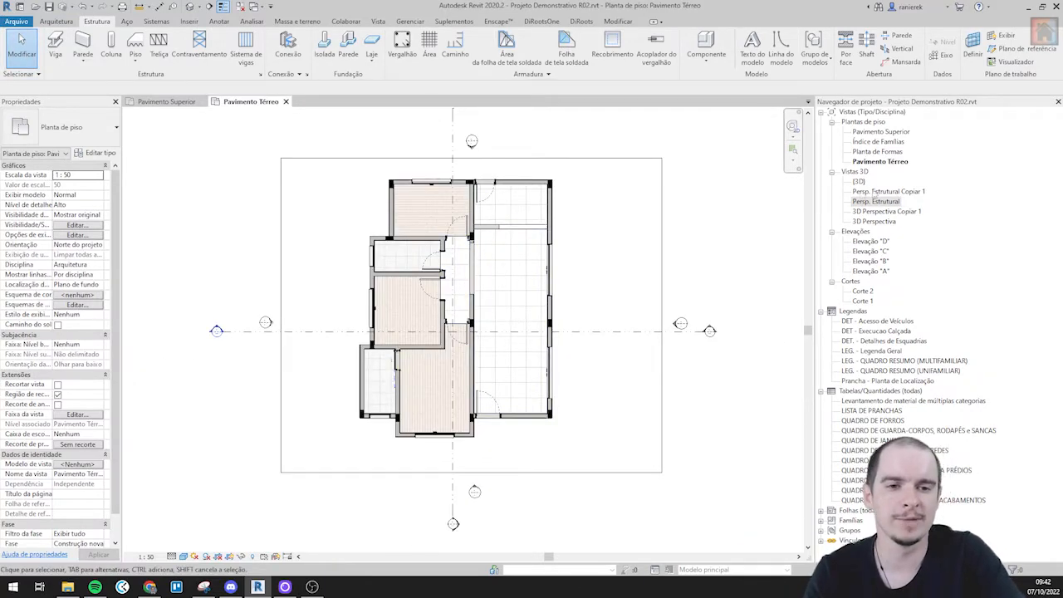
pyautogui.doubleClick(885, 201)
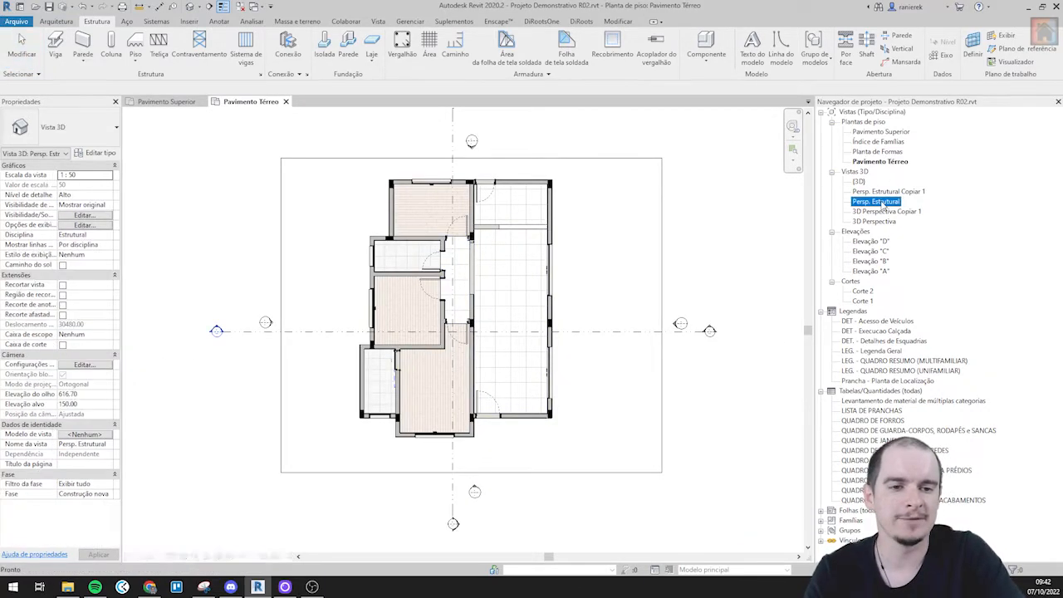
# - Open the Planta de Formas floor plan and frame the upper rooms
pyautogui.doubleClick(877, 151)
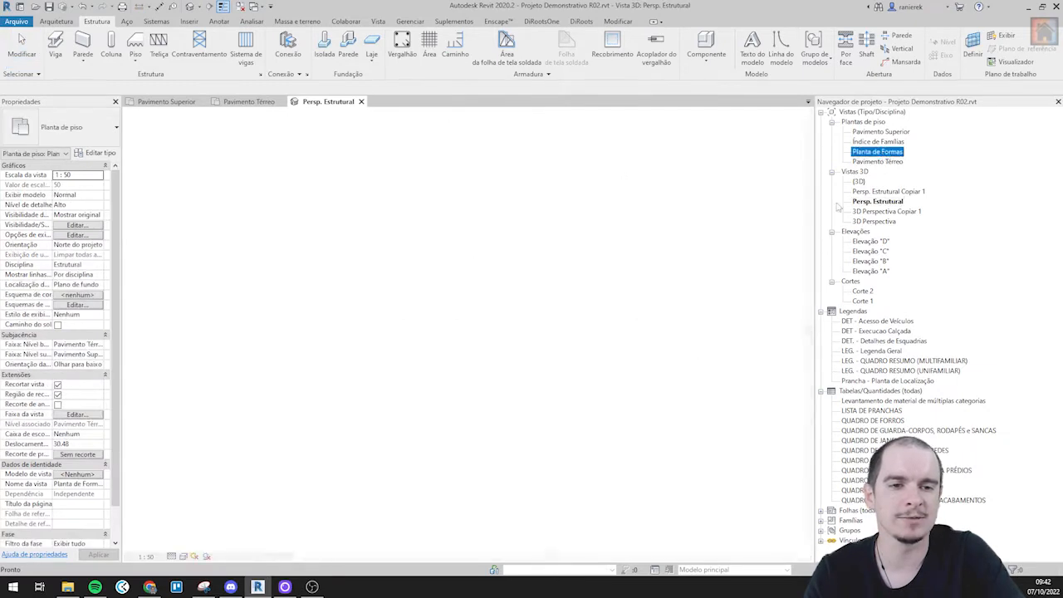
pyautogui.scroll(5, 480, 249)
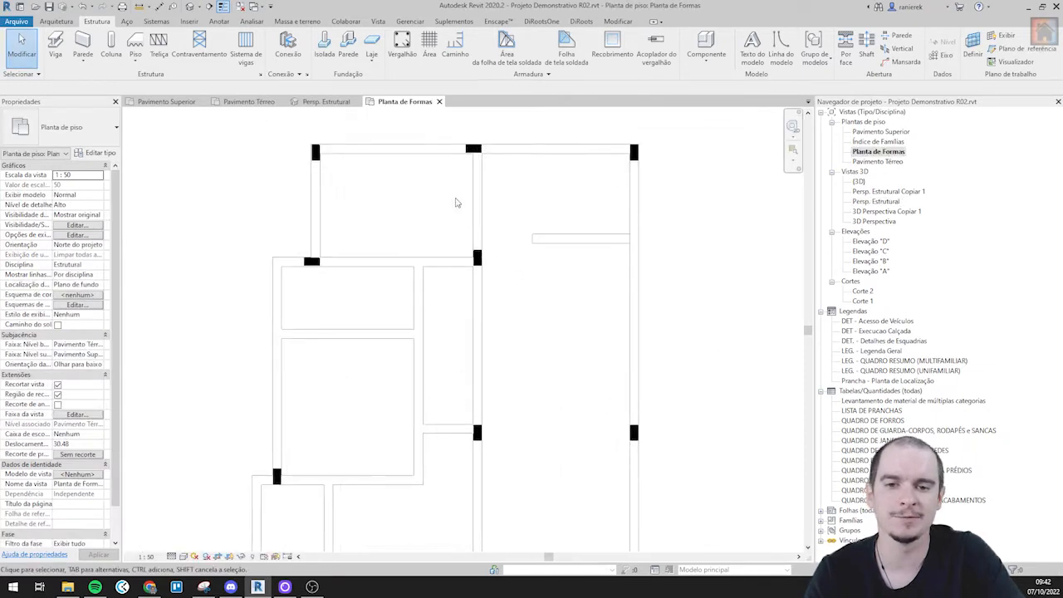
pyautogui.moveTo(455, 202); pyautogui.dragTo(458, 235, button='middle')
pyautogui.moveTo(548, 272); pyautogui.dragTo(534, 299, button='middle')
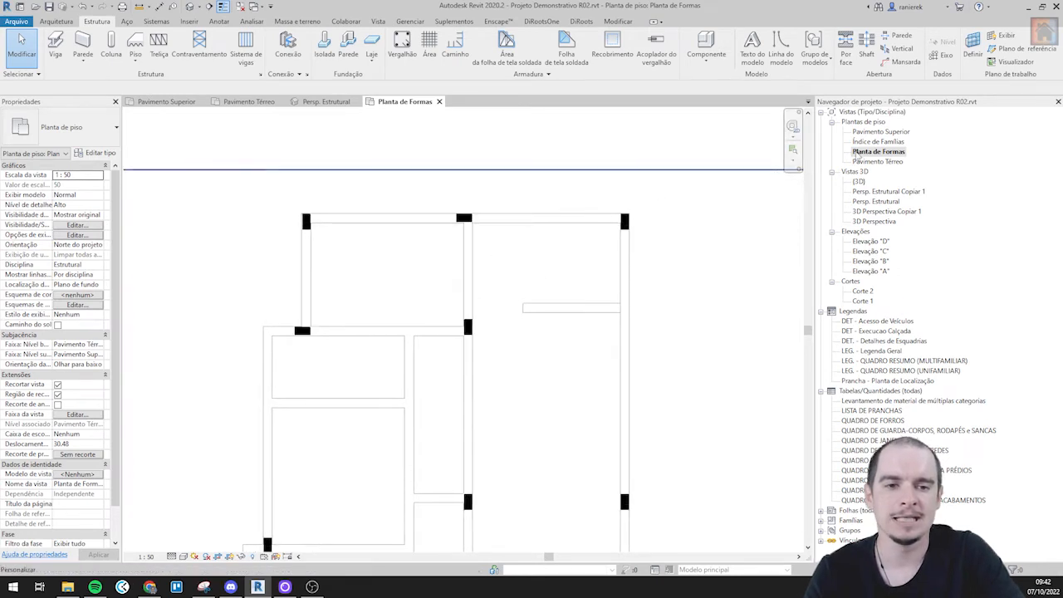
pyautogui.moveTo(414, 212); pyautogui.dragTo(406, 200, button='middle')
pyautogui.scroll(2, 386, 200)
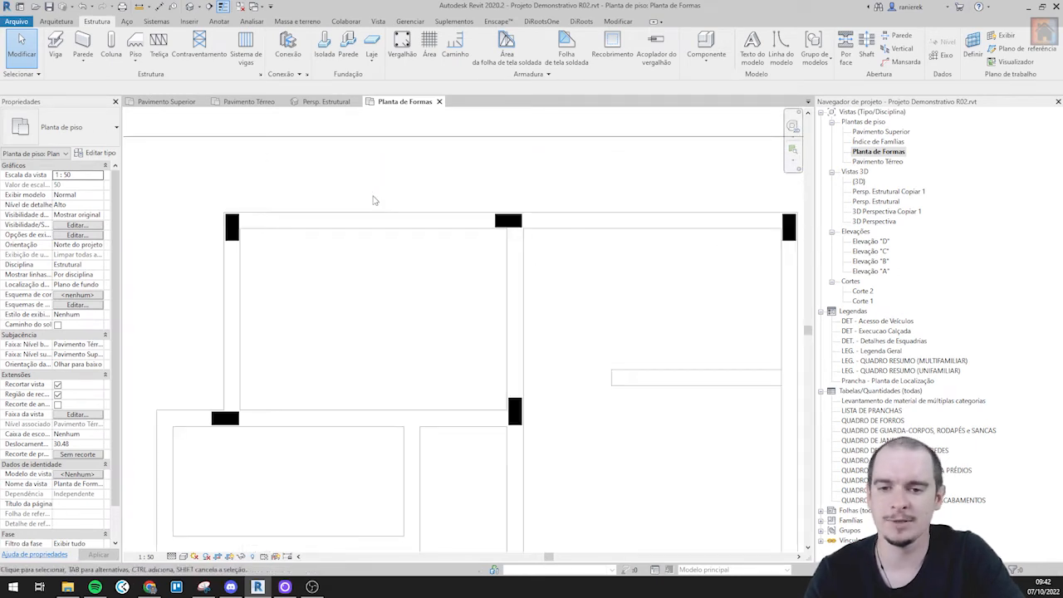
# - Place 15x30cm rectangular concrete beams by picking the four wall lines around the upper-left room
pyautogui.click(55, 42)
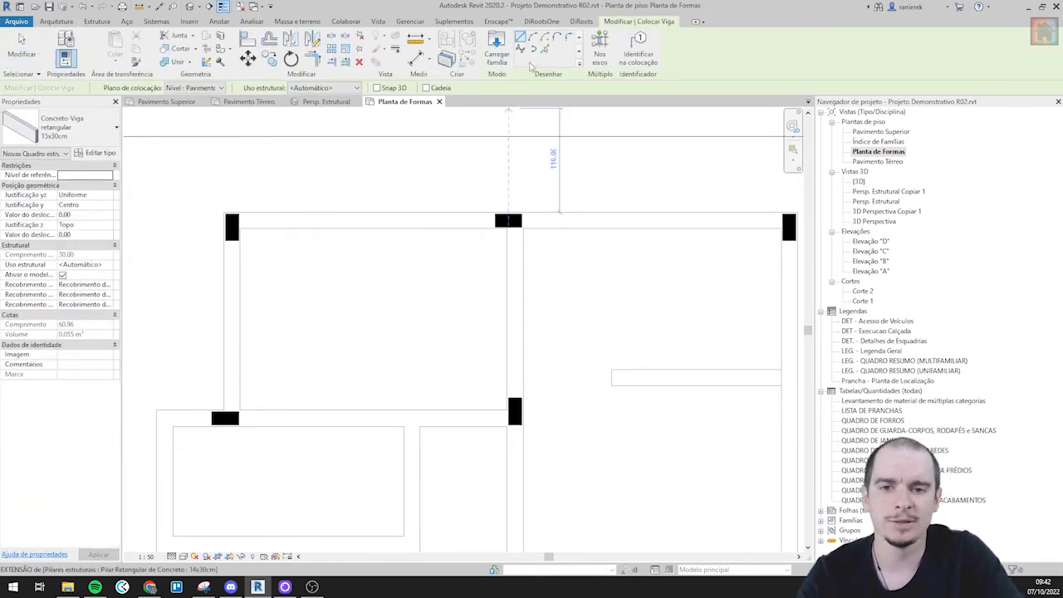
pyautogui.click(545, 50)
pyautogui.click(391, 222)
pyautogui.scroll(-1, 340, 254)
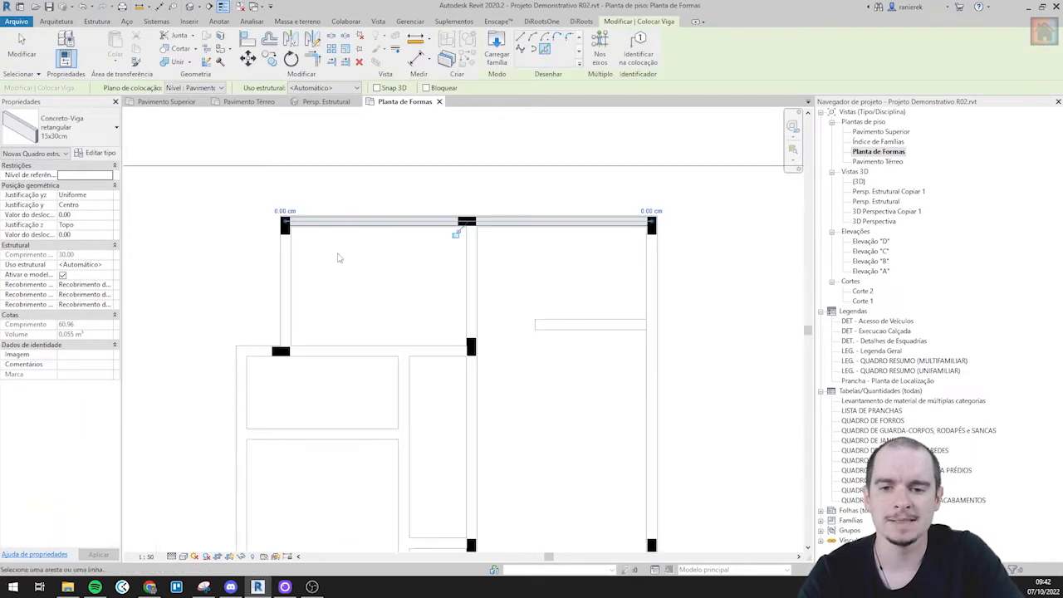
pyautogui.click(293, 266)
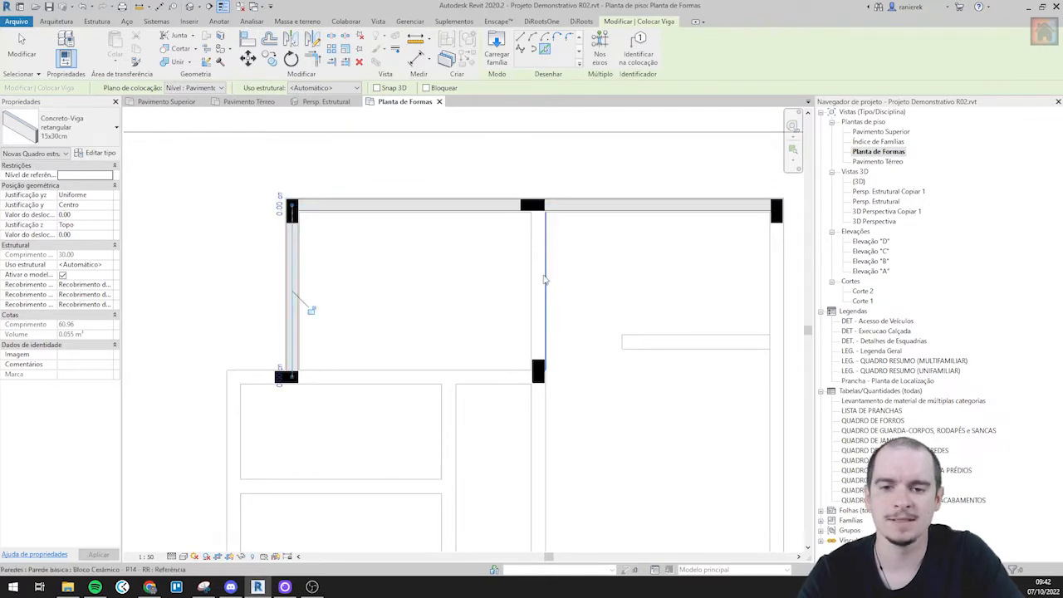
pyautogui.click(538, 280)
pyautogui.scroll(3, 449, 212)
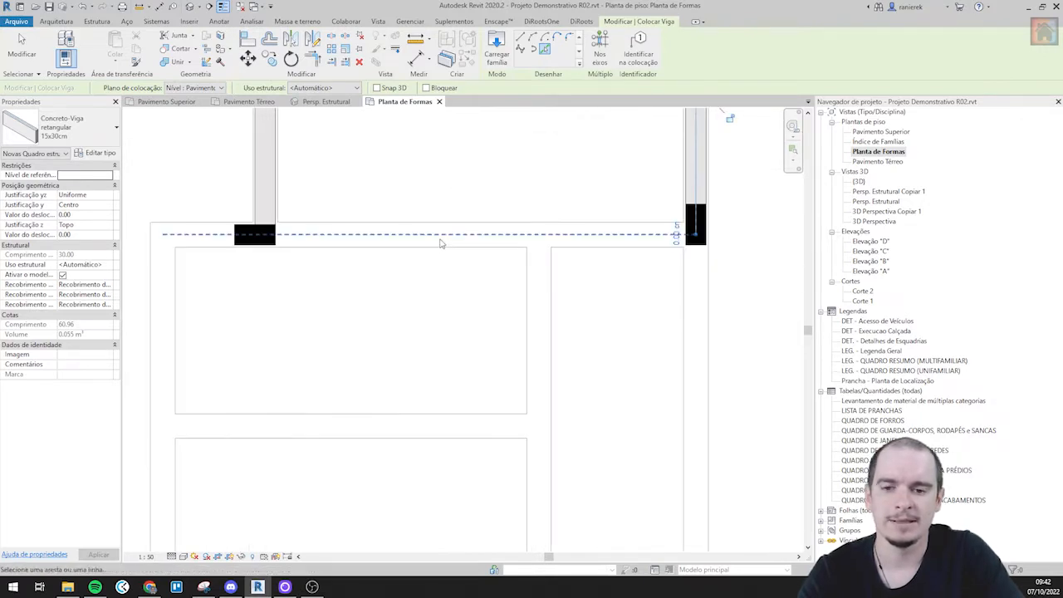
pyautogui.scroll(-2, 440, 212)
pyautogui.scroll(1, 320, 225)
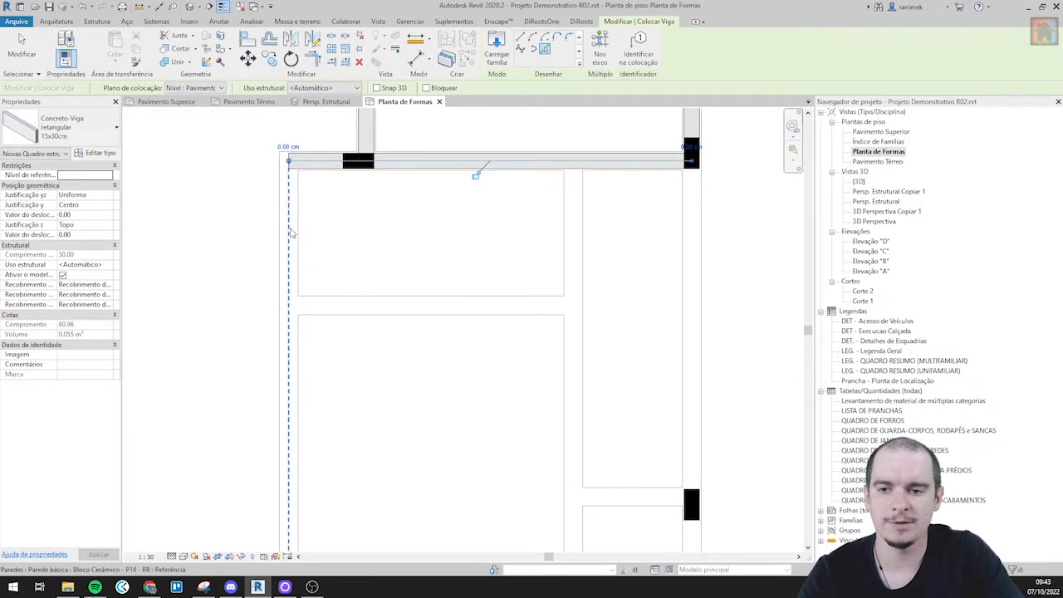
# - Add 15x30cm beams along the outer left wall, the corridor wall and the partition between the two left rooms
pyautogui.click(287, 229)
pyautogui.scroll(-1, 457, 206)
pyautogui.click(463, 212)
pyautogui.click(368, 276)
pyautogui.scroll(-4, 374, 213)
pyautogui.scroll(3, 509, 224)
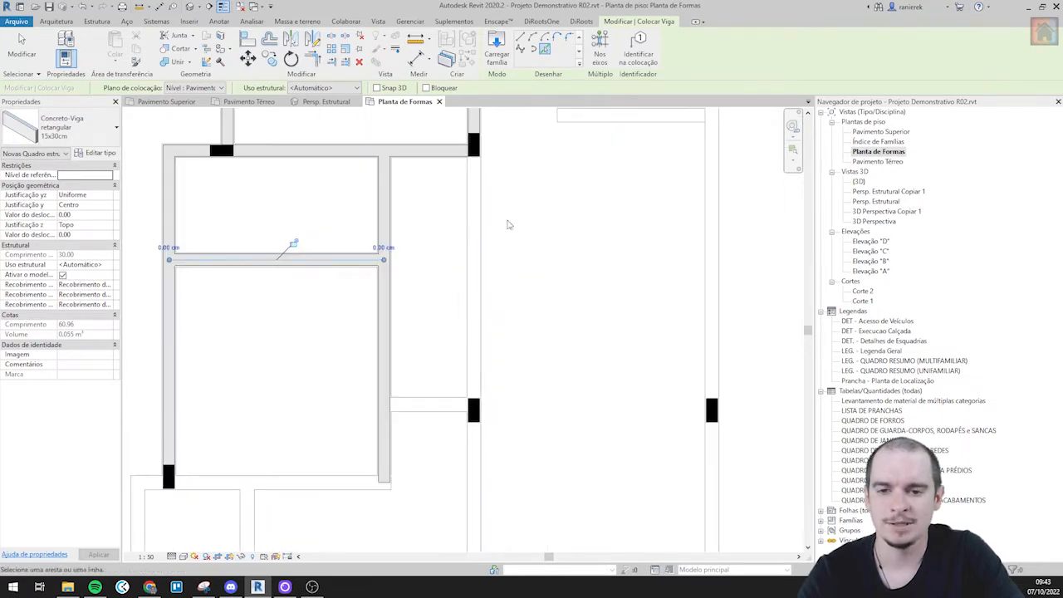
# - Add 15x30cm beams along the long central wall and the outer left wall of the small lower-left room
pyautogui.click(469, 226)
pyautogui.scroll(-2, 466, 260)
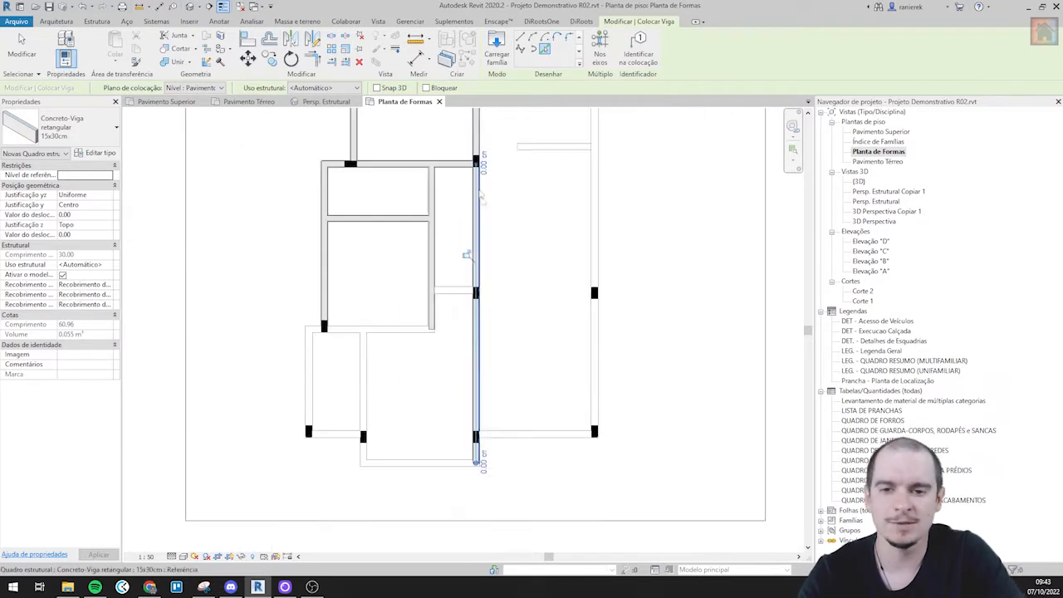
pyautogui.scroll(2, 515, 199)
pyautogui.scroll(1, 339, 268)
pyautogui.click(312, 288)
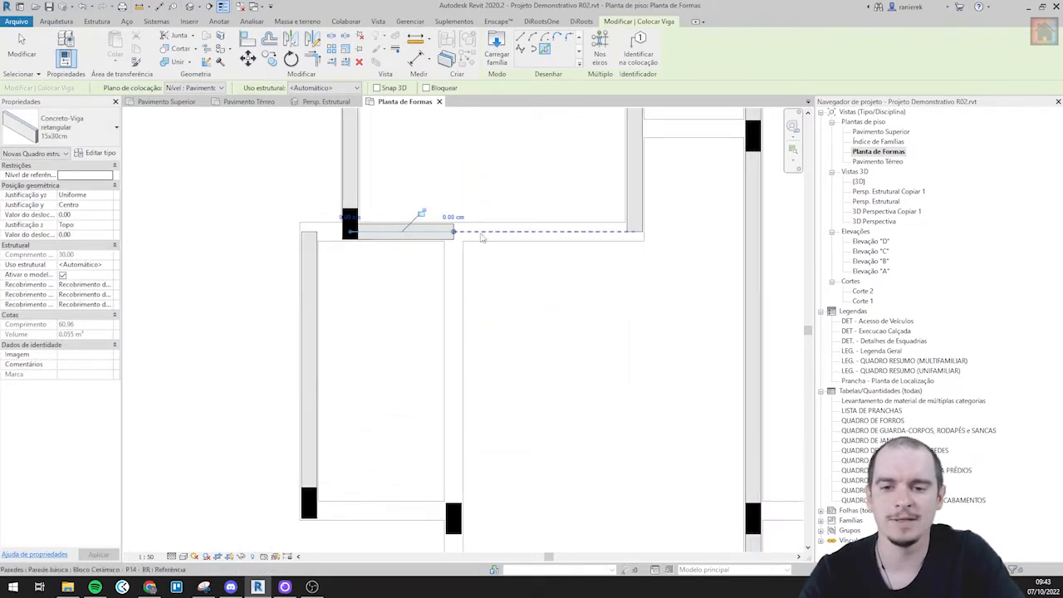
# - Extend the beam above the small lower-left room to 315.27 cm, from its outer corner to the corridor wall, and add the beam on its right wall
pyautogui.moveTo(455, 232); pyautogui.dragTo(635, 232)
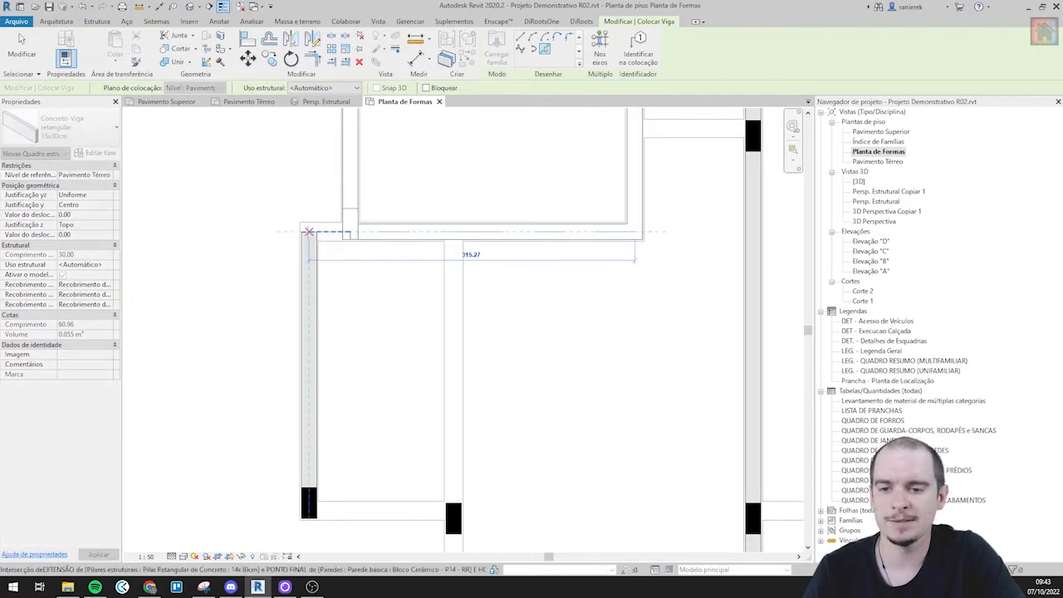
pyautogui.scroll(-3, 404, 260)
pyautogui.scroll(2, 381, 272)
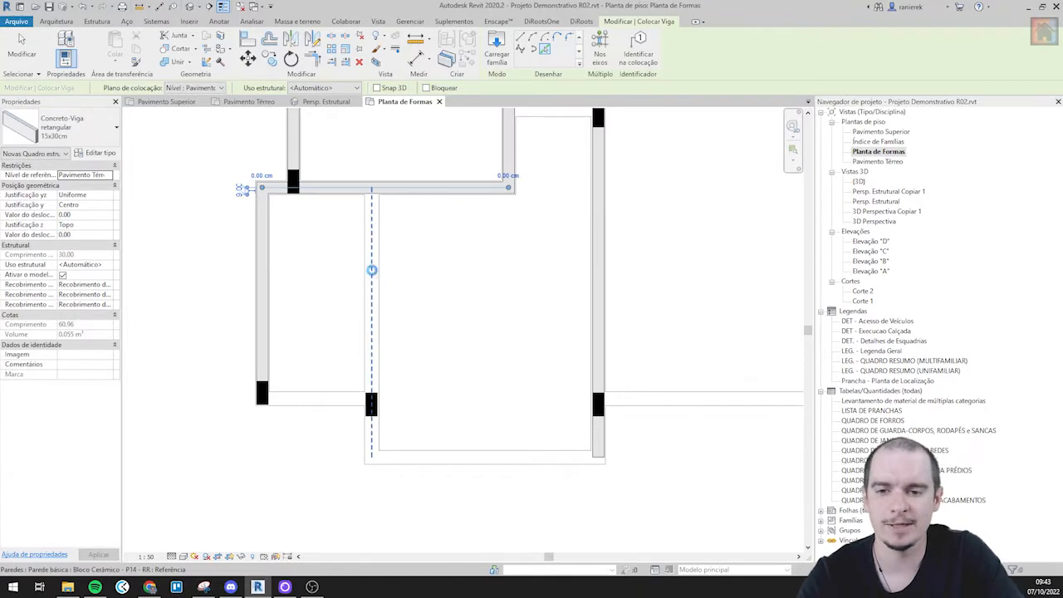
pyautogui.scroll(2, 331, 411)
# - Add 15x30cm beams along the bottom walls of the small lower-left room and the projecting front room
pyautogui.click(332, 401)
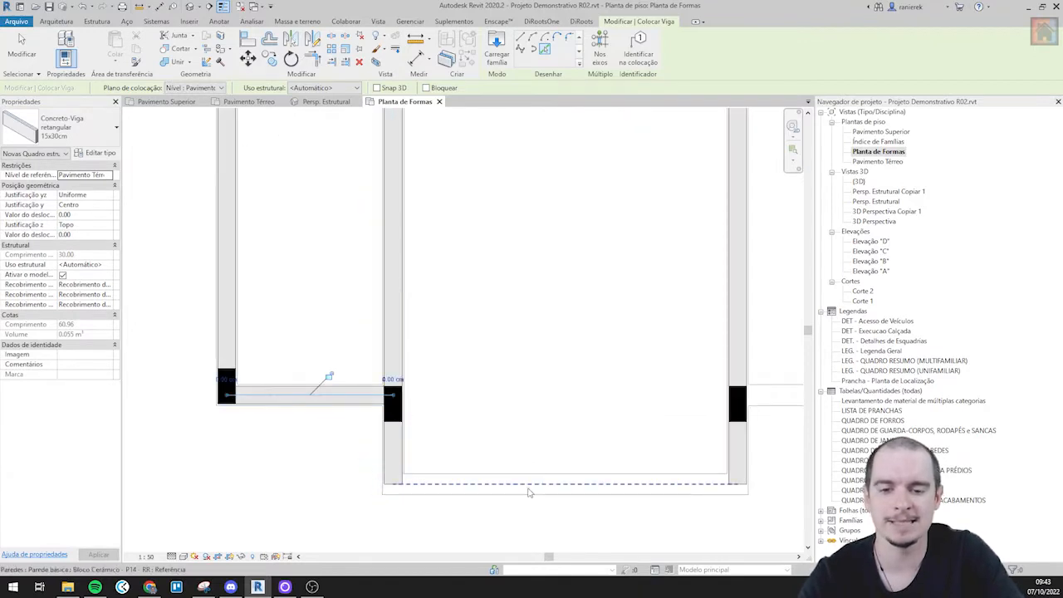
pyautogui.click(528, 490)
pyautogui.scroll(-4, 540, 334)
pyautogui.moveTo(541, 335); pyautogui.dragTo(323, 329, button='middle')
pyautogui.scroll(3, 536, 415)
# - Add 15x30cm beams along the bottom wall and the outer right wall of the large right-hand area
pyautogui.click(494, 302)
pyautogui.moveTo(502, 200); pyautogui.dragTo(512, 427, button='middle')
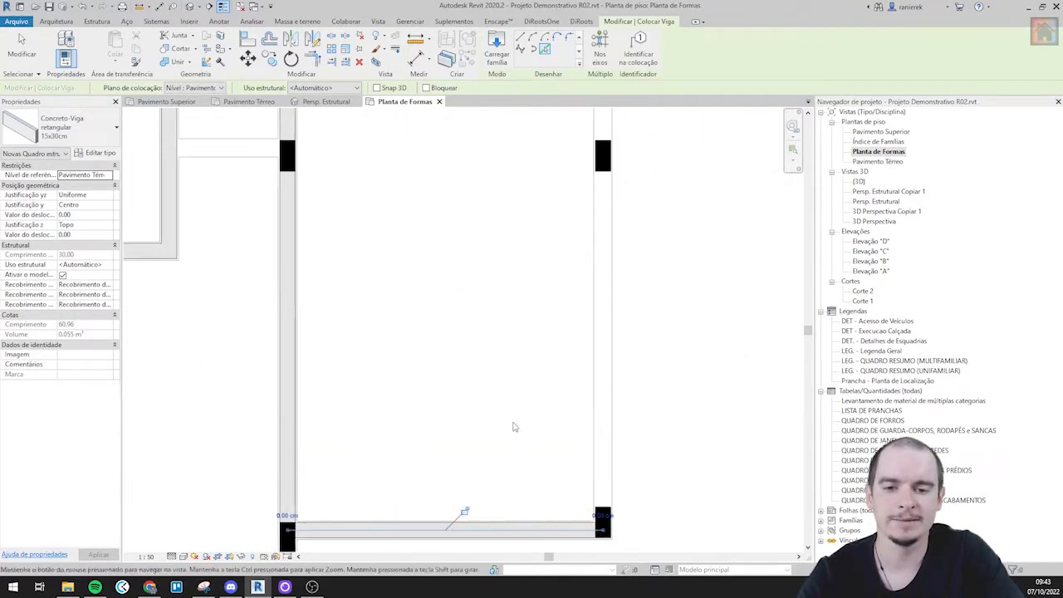
pyautogui.click(595, 422)
pyautogui.scroll(-3, 563, 430)
pyautogui.moveTo(525, 243); pyautogui.dragTo(533, 519, button='middle')
pyautogui.scroll(2, 525, 264)
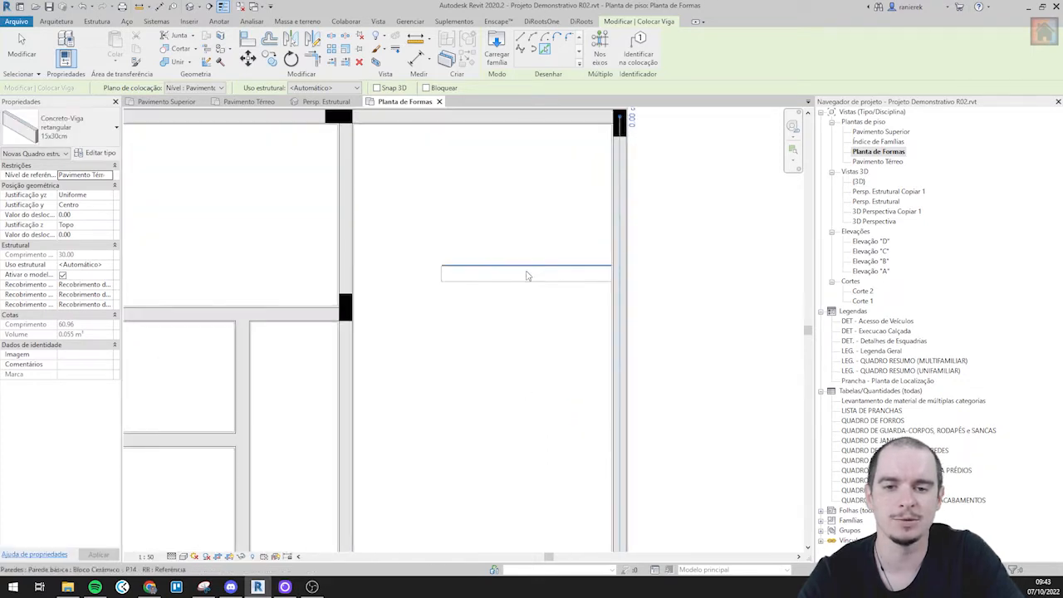
# - Place a beam on the short upper-right wall and extend it to the central beam, 305 cm long
pyautogui.click(512, 279)
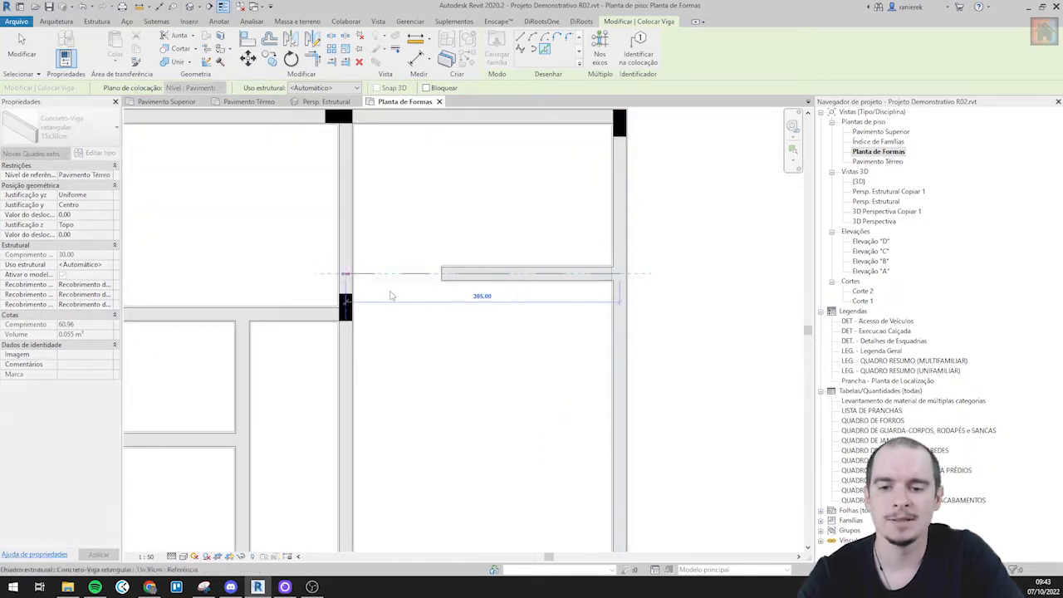
pyautogui.scroll(-2, 442, 337)
pyautogui.scroll(-2, 443, 337)
pyautogui.scroll(5, 407, 304)
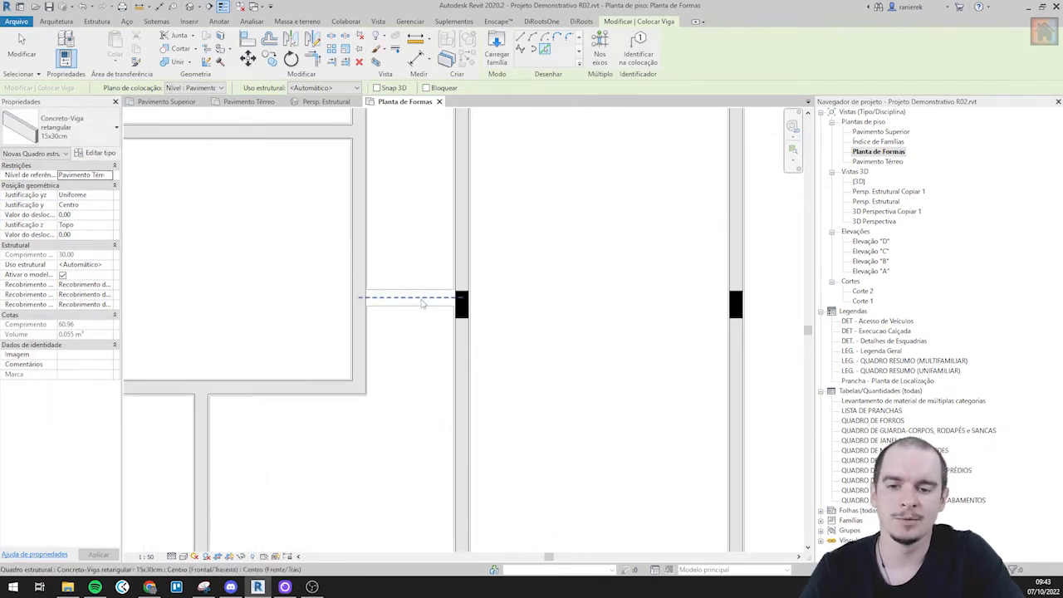
# - Add a 419.73 cm beam from the short corridor wall across to the outer right column, and end beam placement
pyautogui.click(359, 297)
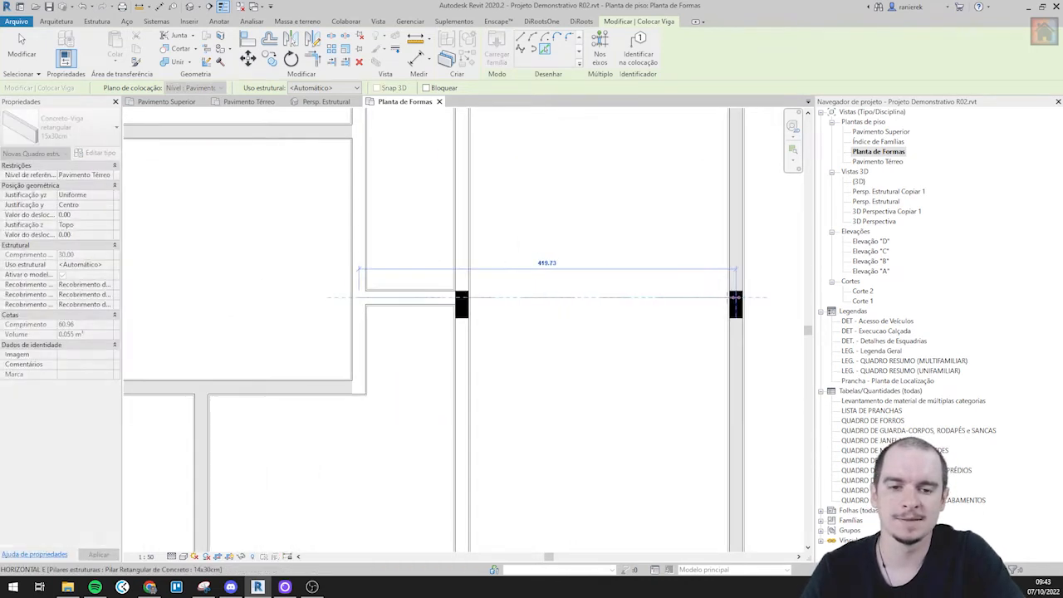
pyautogui.click(736, 297)
pyautogui.scroll(-4, 735, 297)
pyautogui.press('Escape')
pyautogui.press('Escape')
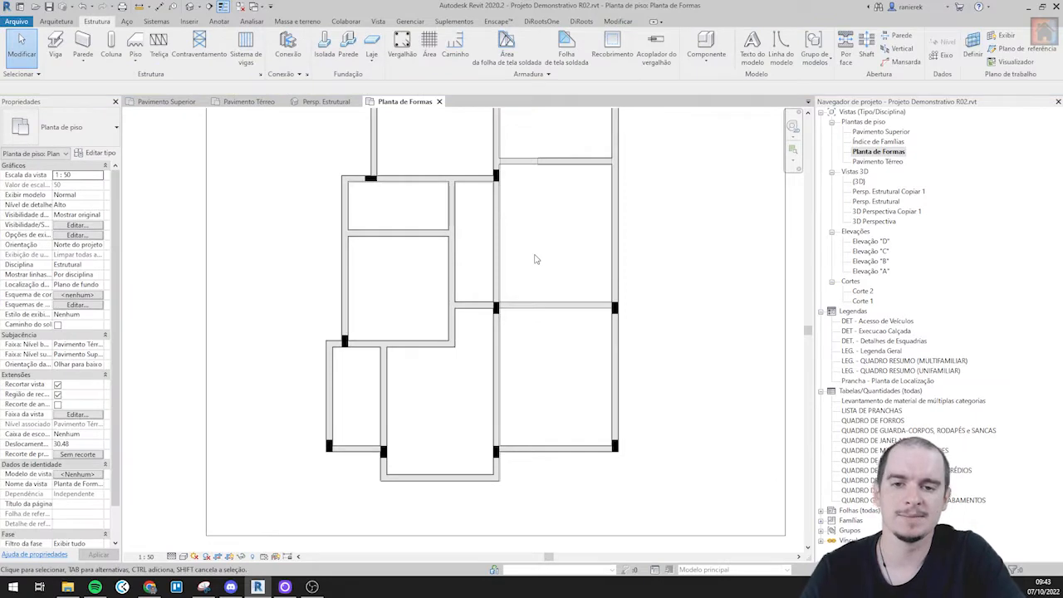
# - Open the Persp. Estrutural 3D view and inspect the beam crossing the large right-hand area
pyautogui.doubleClick(876, 201)
pyautogui.scroll(4, 398, 287)
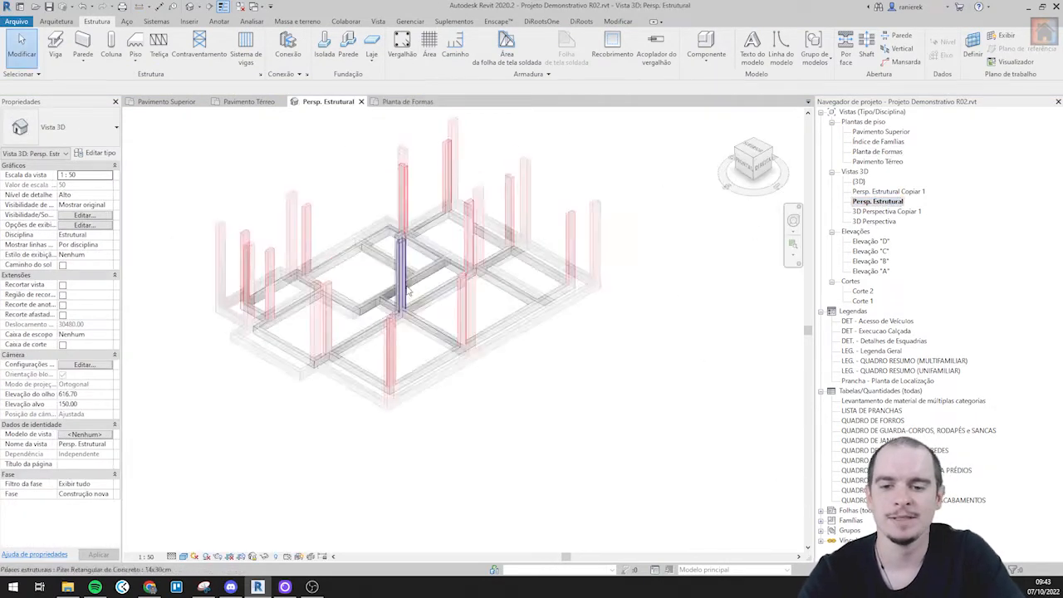
pyautogui.scroll(2, 415, 319)
pyautogui.click(428, 347)
pyautogui.scroll(1, 448, 347)
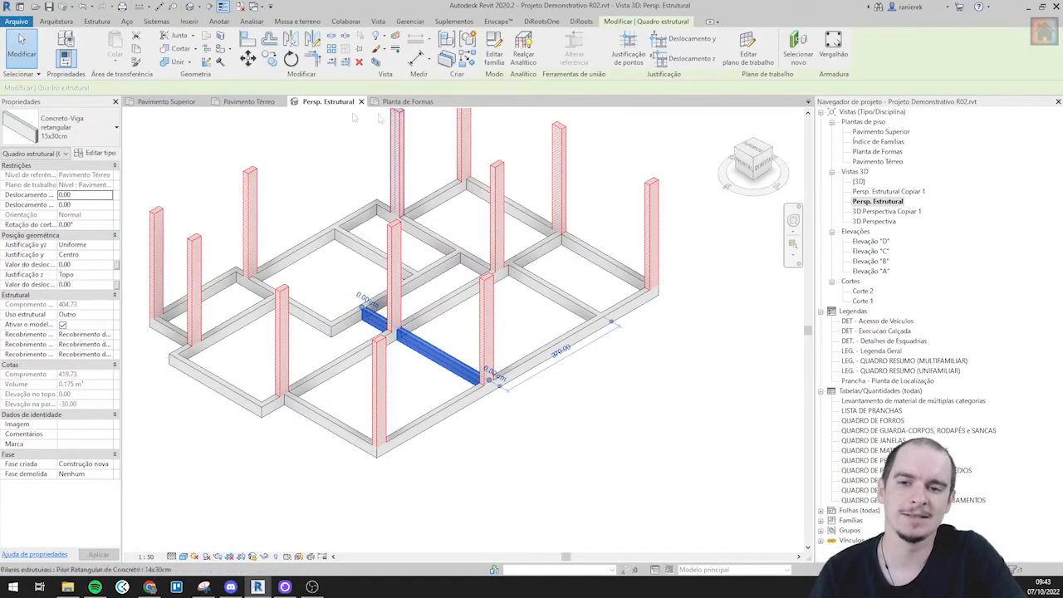
# - Look at the Pavimento Térreo plan and return to Planta de Formas, focusing on the upper-left room
pyautogui.click(248, 102)
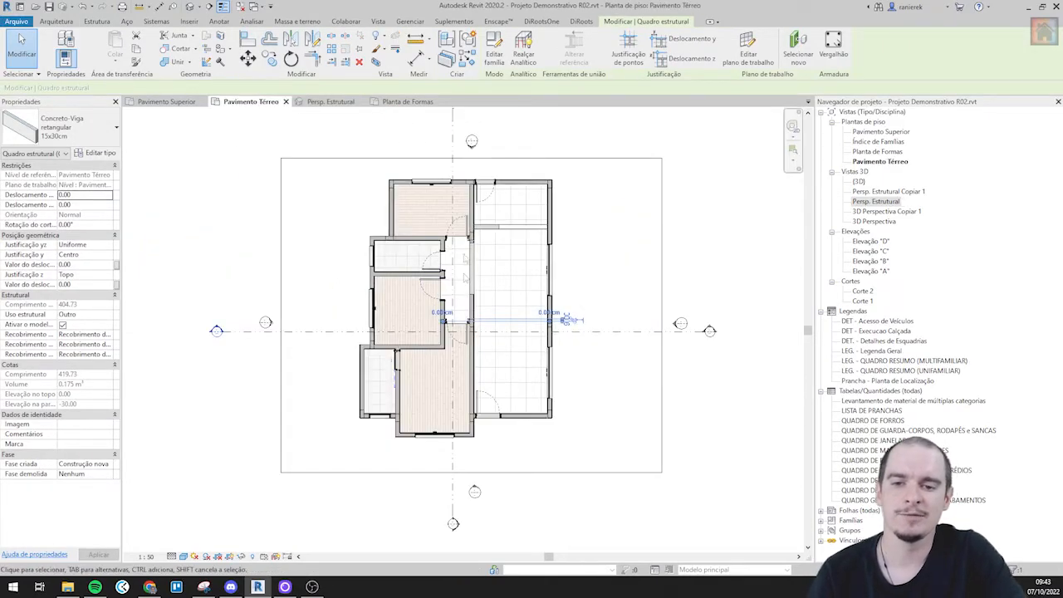
pyautogui.click(408, 101)
pyautogui.moveTo(403, 180); pyautogui.dragTo(419, 281, button='middle')
pyautogui.scroll(3, 448, 286)
pyautogui.click(396, 340)
pyautogui.scroll(1, 396, 340)
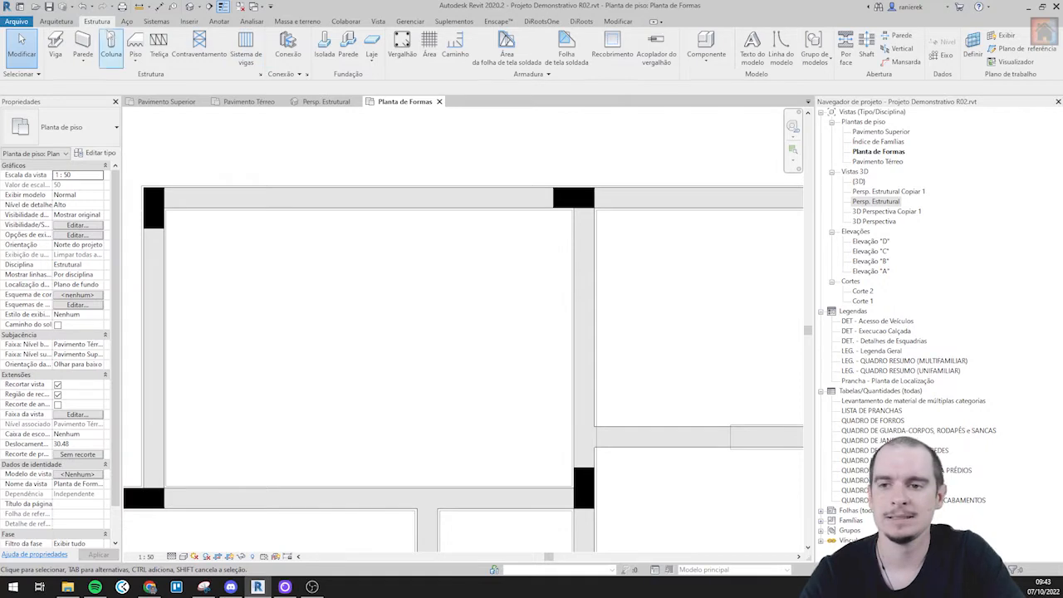
# - Set the underlay base level of the Planta de Formas view to Nenhum
pyautogui.click(135, 45)
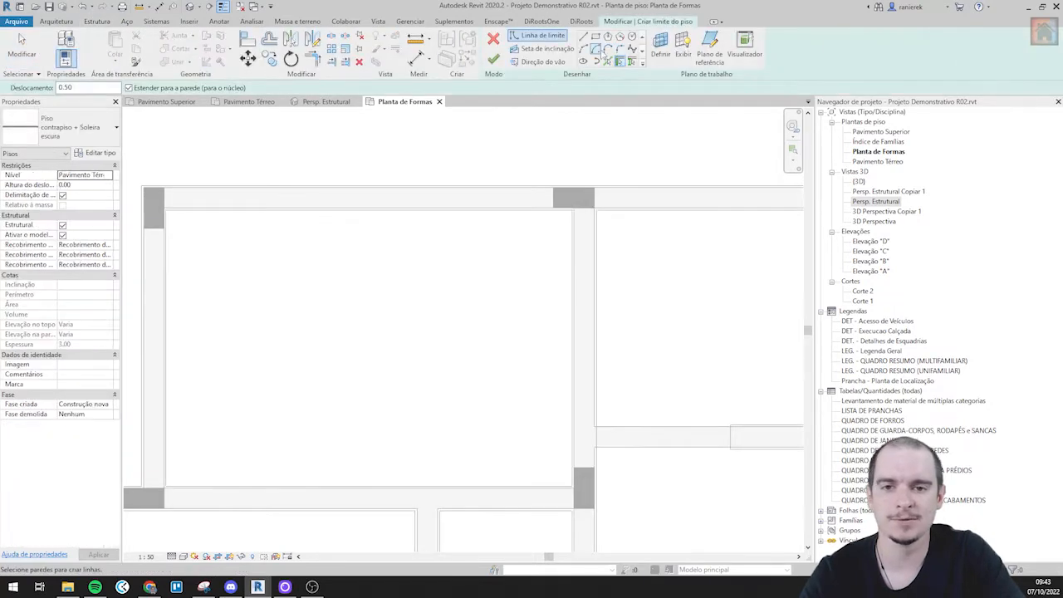
pyautogui.click(493, 37)
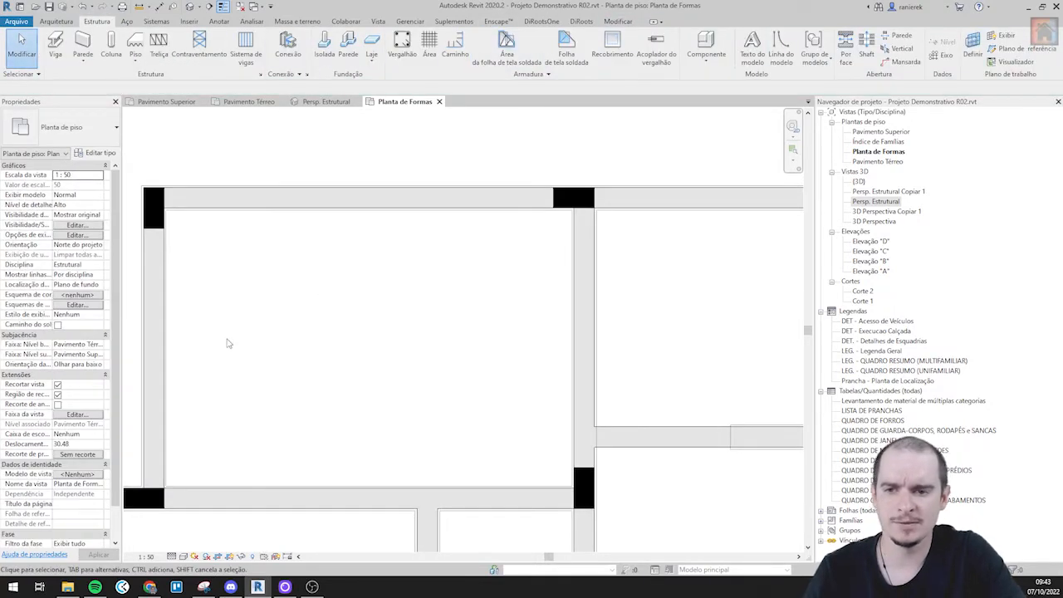
pyautogui.click(99, 344)
pyautogui.click(83, 355)
pyautogui.scroll(-2, 399, 300)
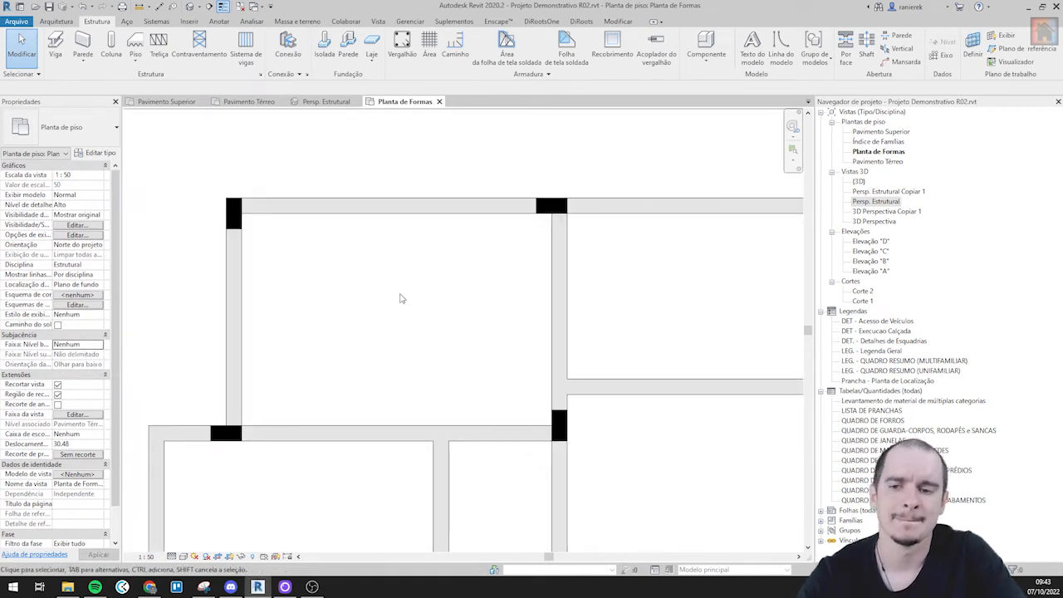
pyautogui.scroll(1, 384, 248)
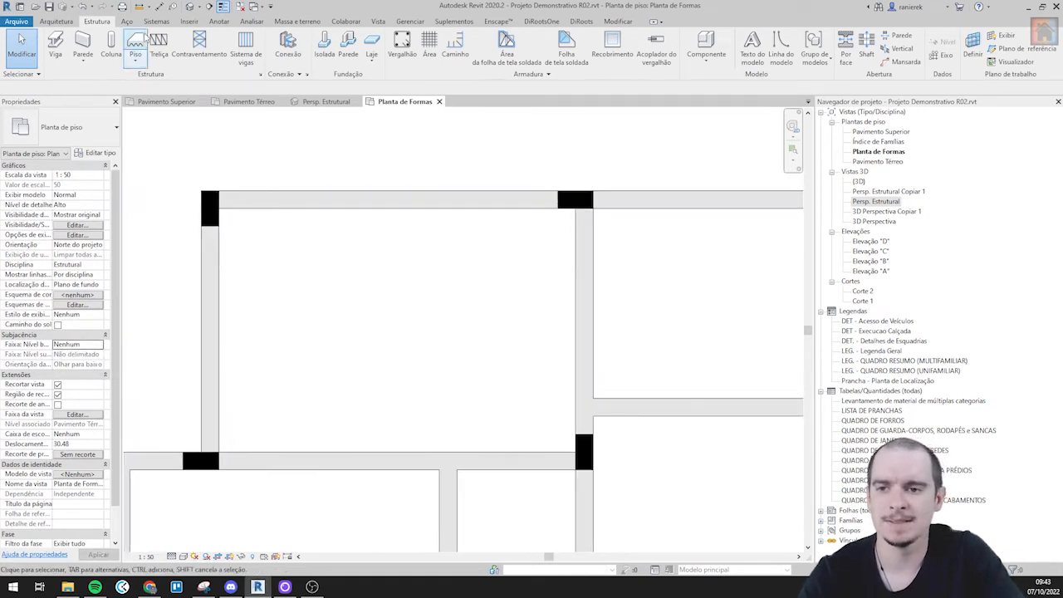
# - Create a structural floor in the upper-left room with a 300 x 205 cm rectangular boundary along the inner beam faces
pyautogui.click(137, 43)
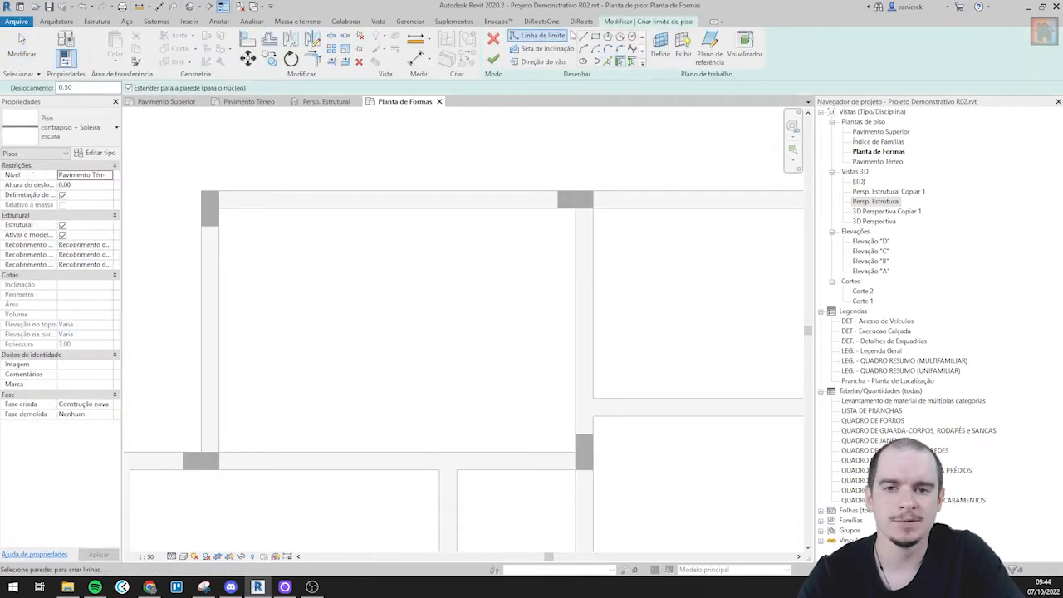
pyautogui.click(594, 38)
pyautogui.click(220, 207)
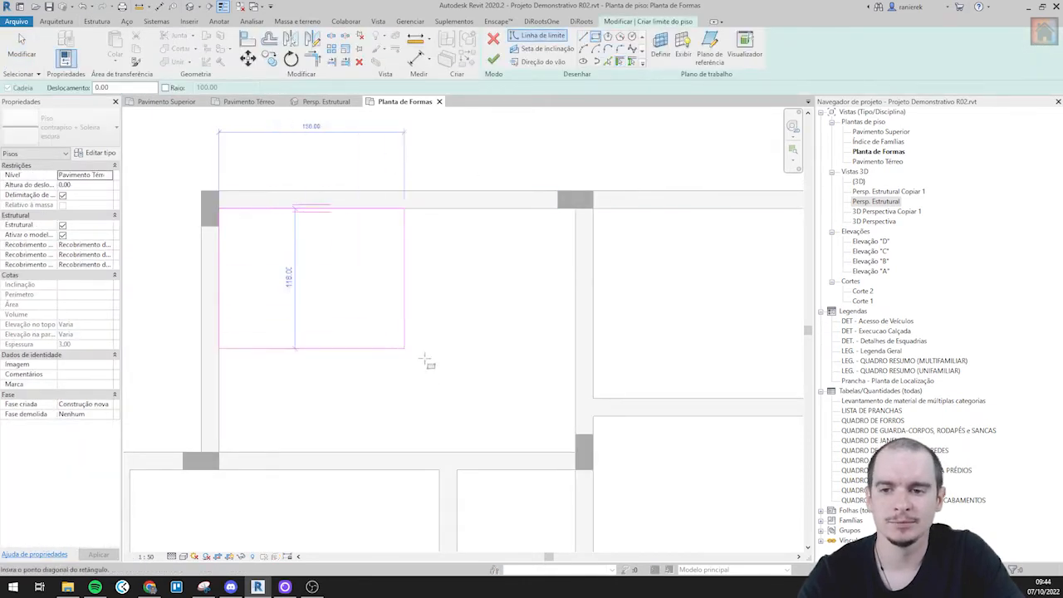
pyautogui.click(575, 452)
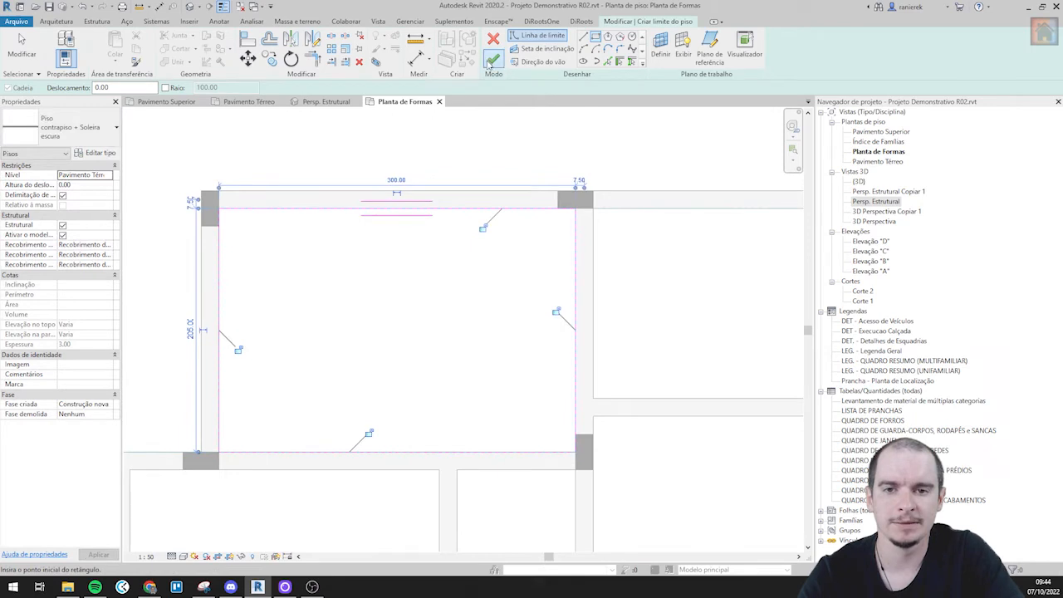
pyautogui.scroll(-2, 367, 200)
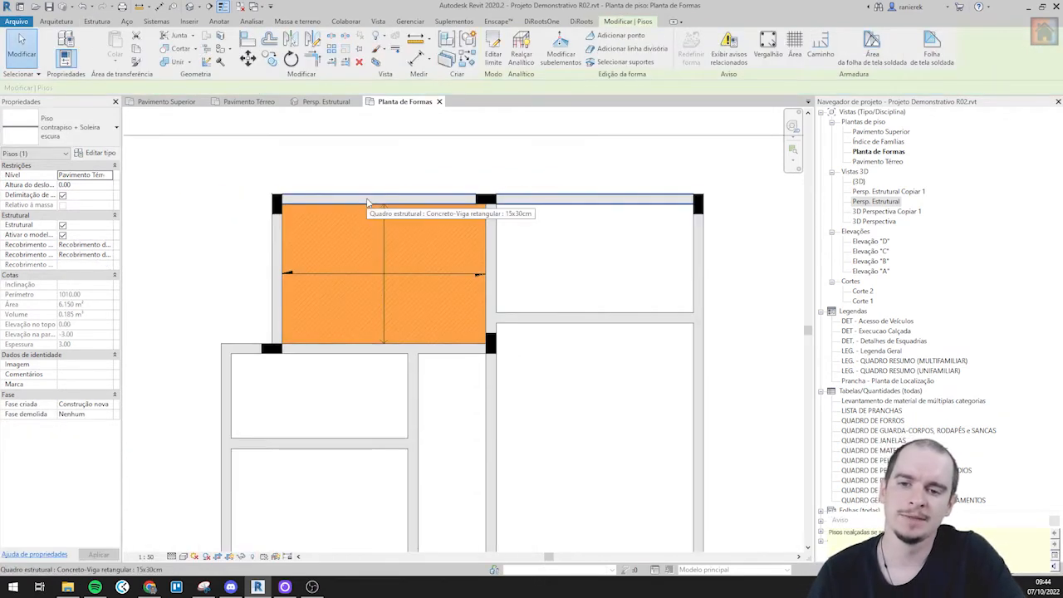
# - Create a structural floor in the upper-right room with a rectangular boundary along the inner beam faces
pyautogui.press('s')
pyautogui.press('b')
pyautogui.scroll(2, 618, 213)
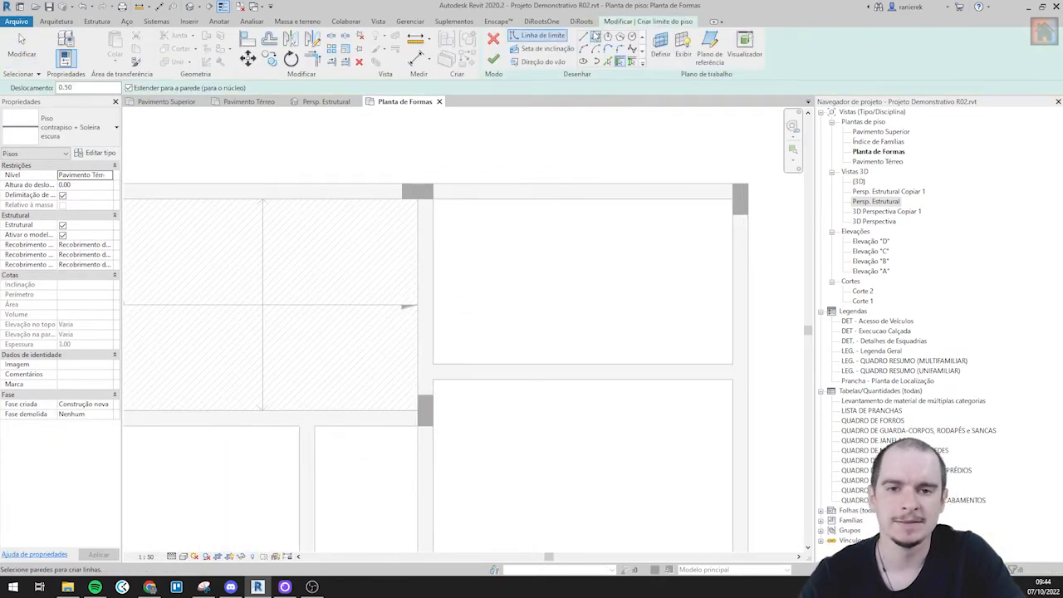
pyautogui.scroll(2, 448, 202)
pyautogui.click(595, 38)
pyautogui.click(425, 201)
pyautogui.scroll(-2, 487, 272)
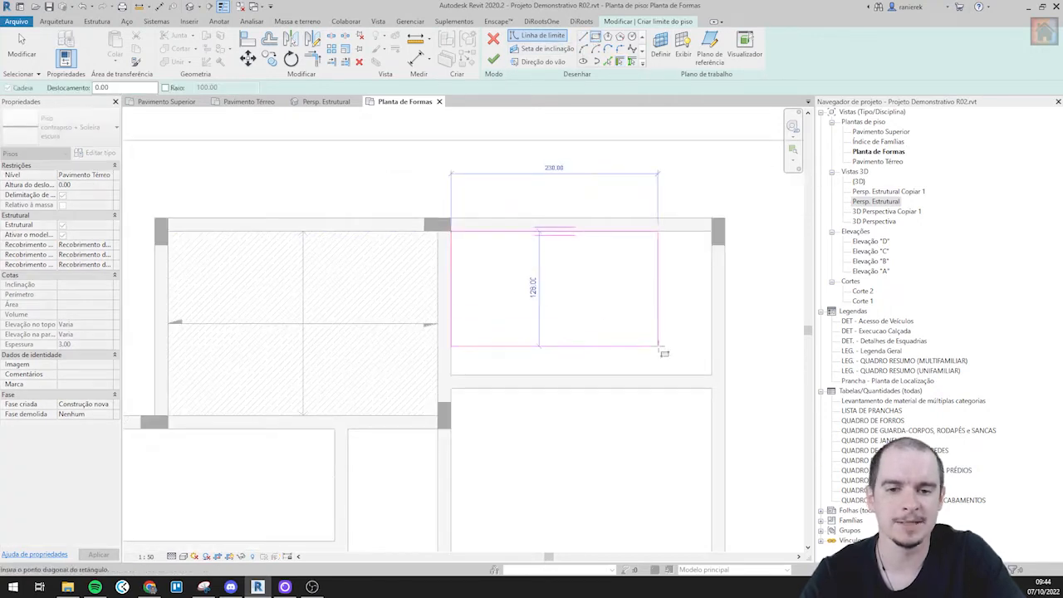
pyautogui.scroll(2, 700, 353)
pyautogui.click(720, 390)
pyautogui.click(493, 59)
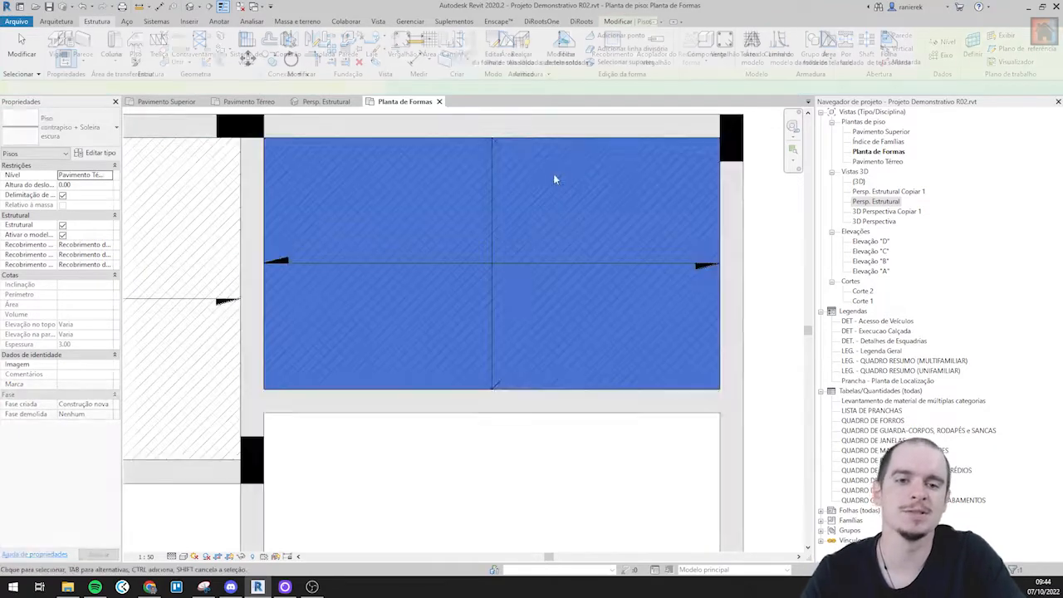
pyautogui.scroll(-3, 555, 180)
pyautogui.scroll(1, 583, 208)
pyautogui.press('Escape')
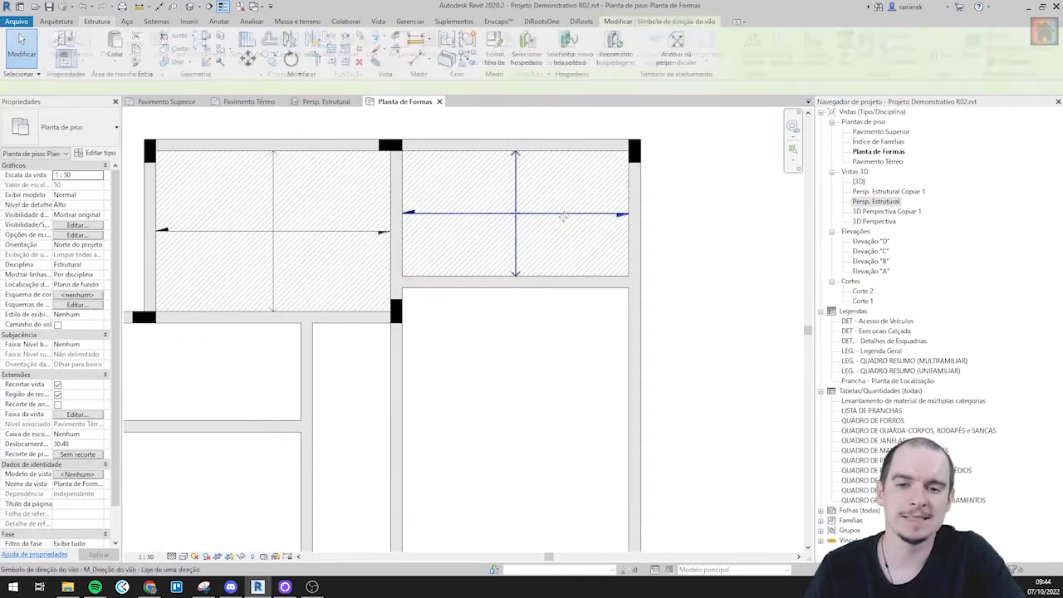
# - Create a 290 x 355 cm rectangular structural floor in the large right-hand room directly below the upper-right one
pyautogui.click(628, 217)
pyautogui.moveTo(689, 263); pyautogui.dragTo(714, 158, button='middle')
pyautogui.doubleClick(525, 242)
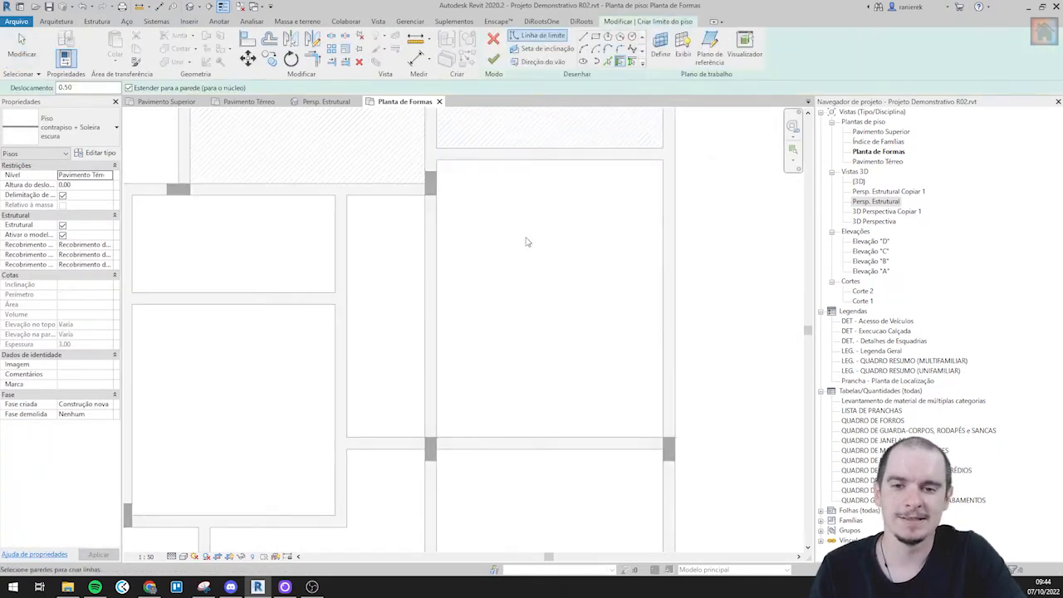
pyautogui.scroll(1, 493, 185)
pyautogui.click(596, 38)
pyautogui.click(410, 150)
pyautogui.scroll(-2, 445, 199)
pyautogui.moveTo(542, 312); pyautogui.dragTo(537, 276, button='middle')
pyautogui.scroll(2, 588, 365)
pyautogui.click(609, 391)
pyautogui.scroll(-1, 714, 391)
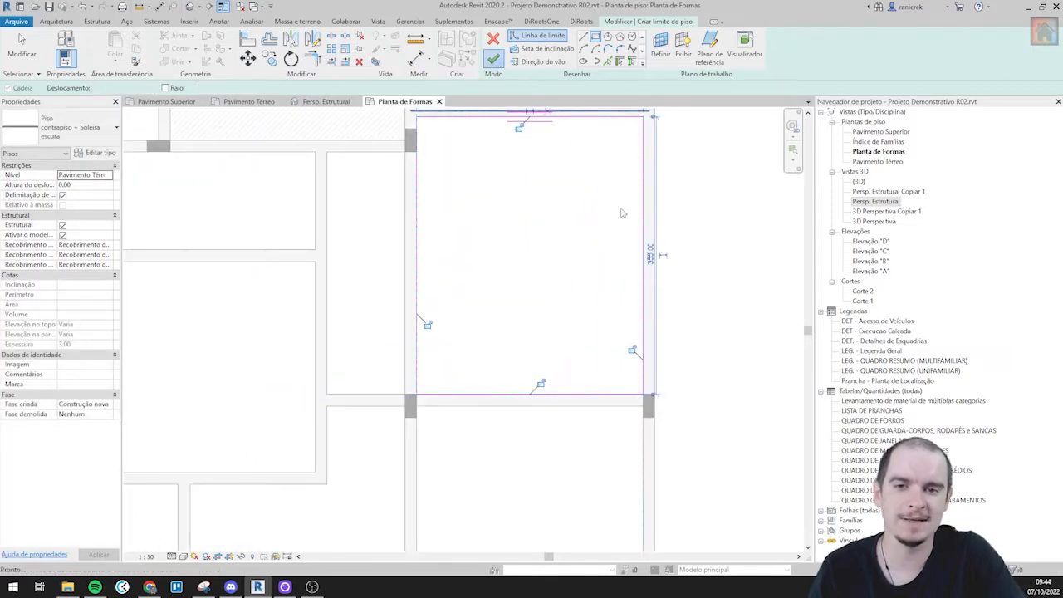
# - Create a rectangular structural floor filling the narrow corridor bay immediately left of the large right-hand room
pyautogui.moveTo(368, 220); pyautogui.dragTo(408, 277, button='middle')
pyautogui.scroll(1, 405, 273)
pyautogui.press('c')
pyautogui.press('s')
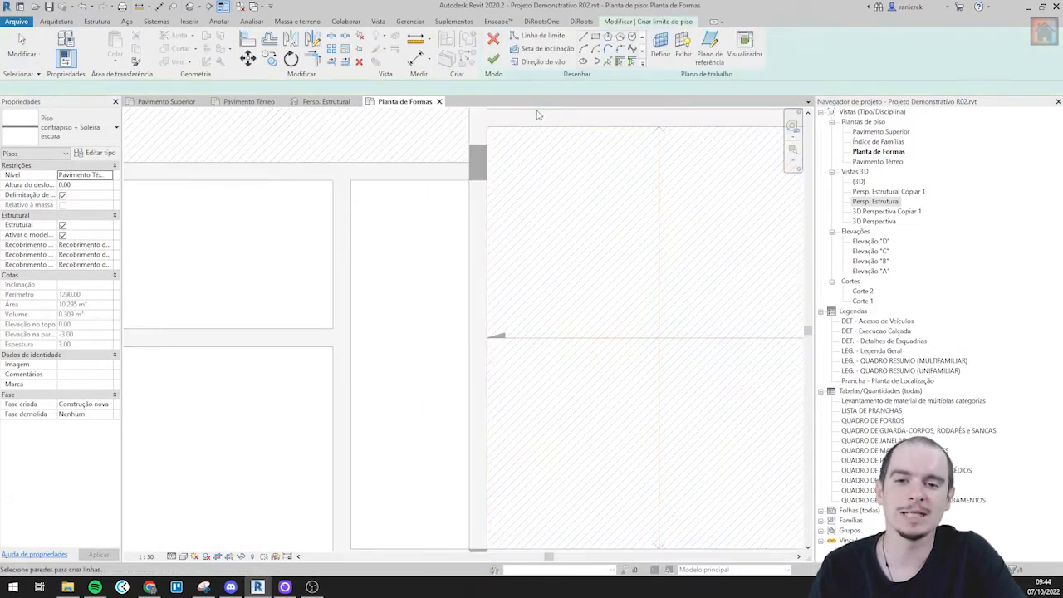
pyautogui.click(596, 37)
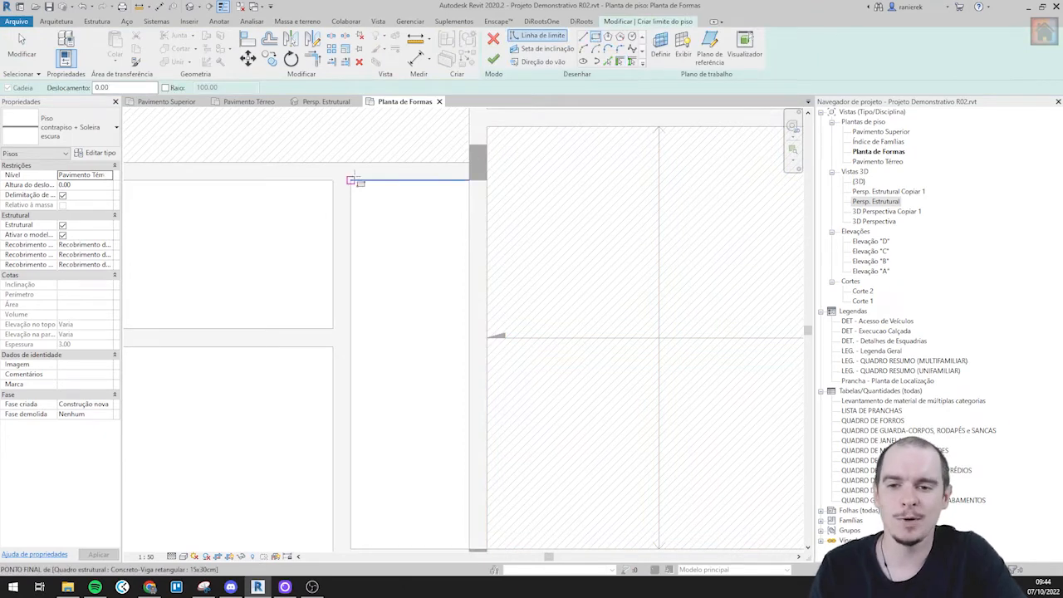
pyautogui.scroll(-3, 422, 190)
pyautogui.scroll(3, 446, 357)
pyautogui.click(460, 408)
pyautogui.scroll(-2, 464, 316)
pyautogui.press('Escape')
pyautogui.press('Escape')
pyautogui.scroll(2, 404, 210)
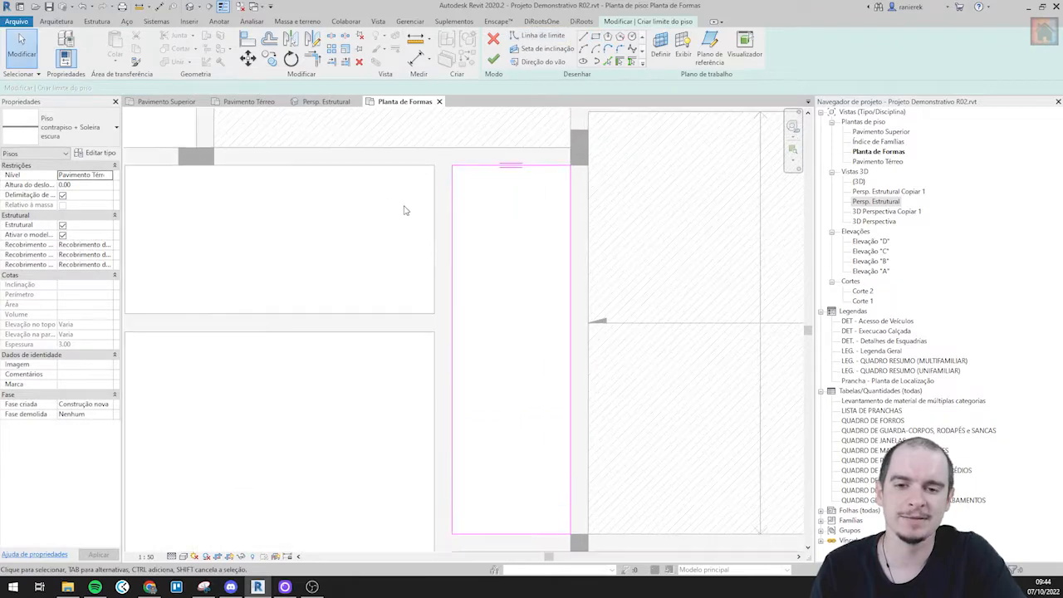
pyautogui.click(493, 60)
pyautogui.scroll(-2, 510, 241)
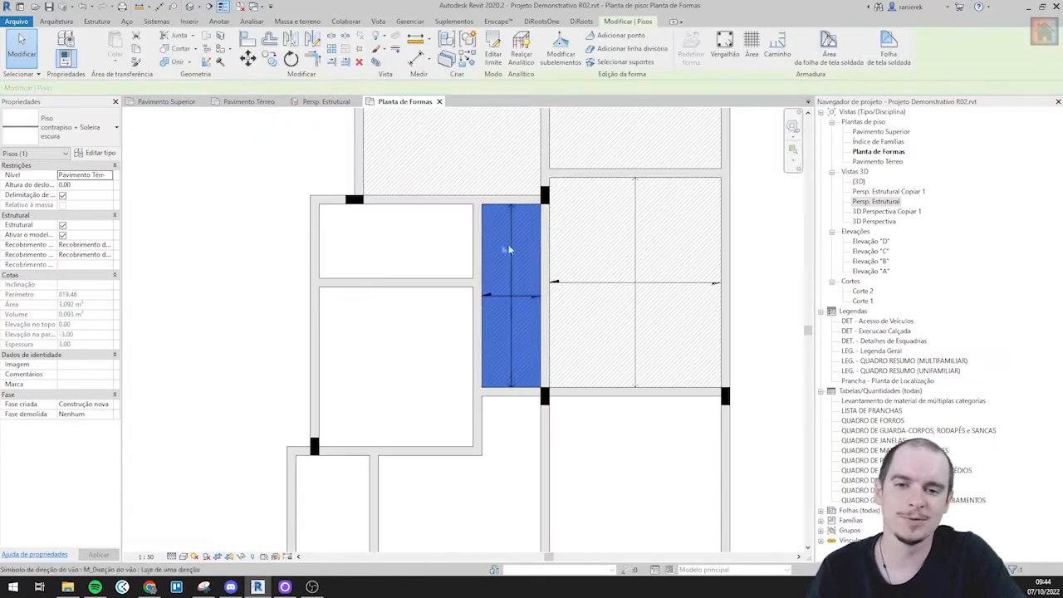
# - Create a 260.27 x 125 cm rectangular structural floor in the small room left of the corridor bay
pyautogui.scroll(3, 474, 253)
pyautogui.click(493, 53)
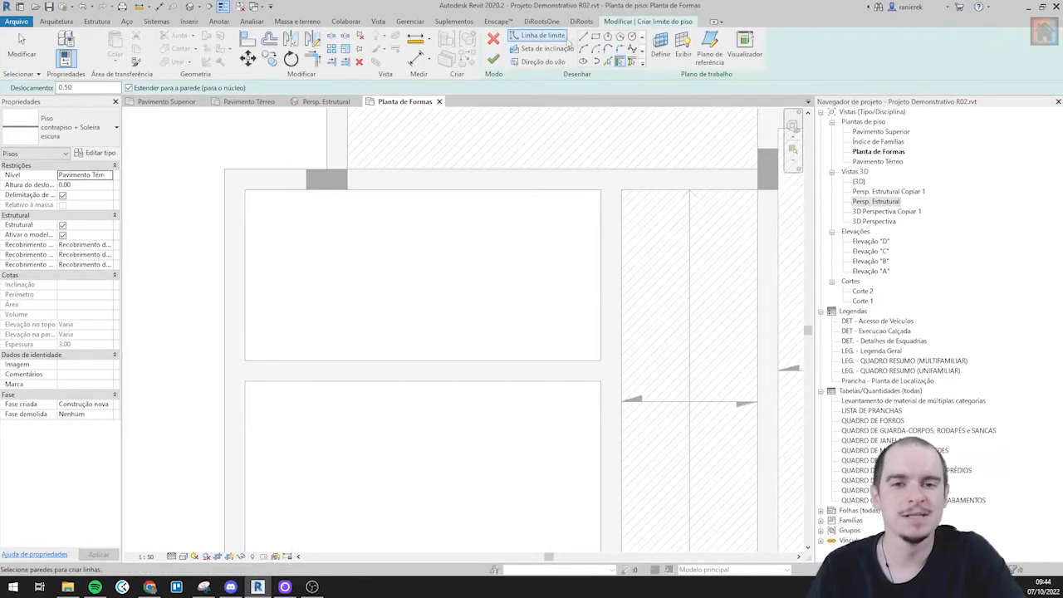
pyautogui.click(595, 37)
pyautogui.click(600, 190)
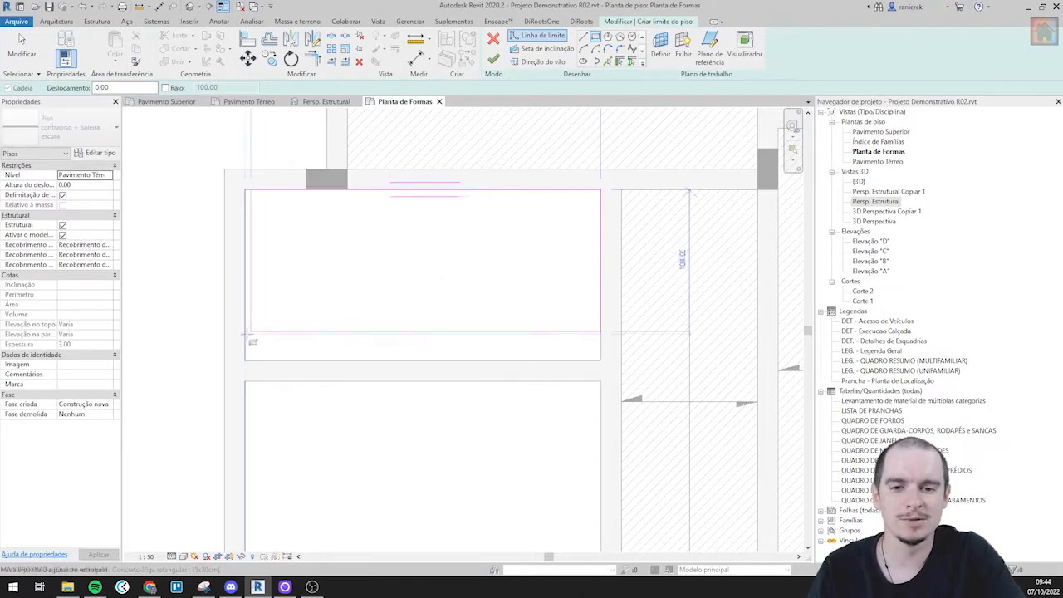
pyautogui.click(245, 361)
pyautogui.scroll(-2, 387, 274)
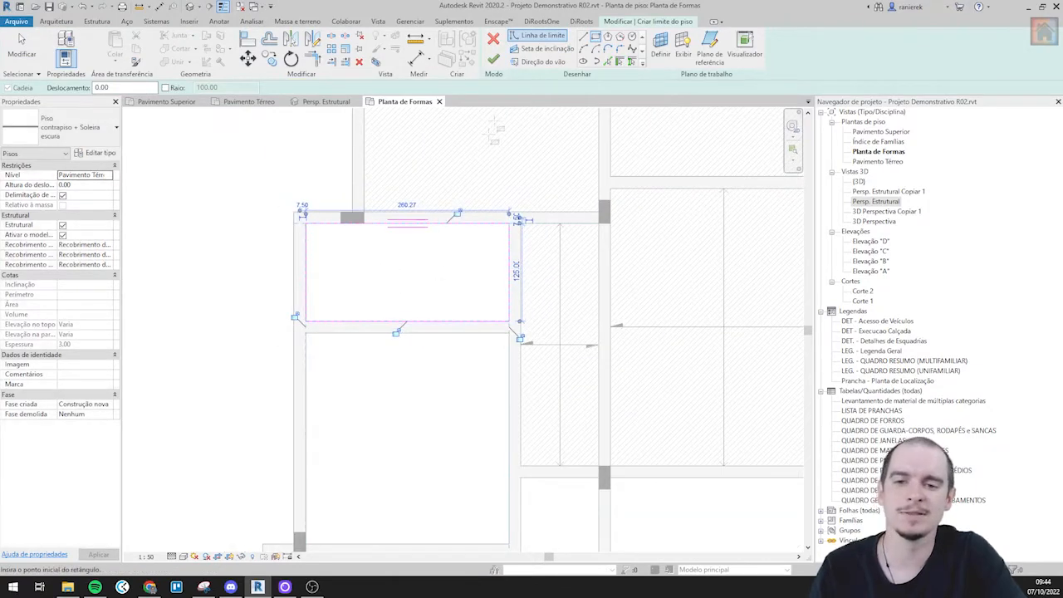
pyautogui.click(494, 58)
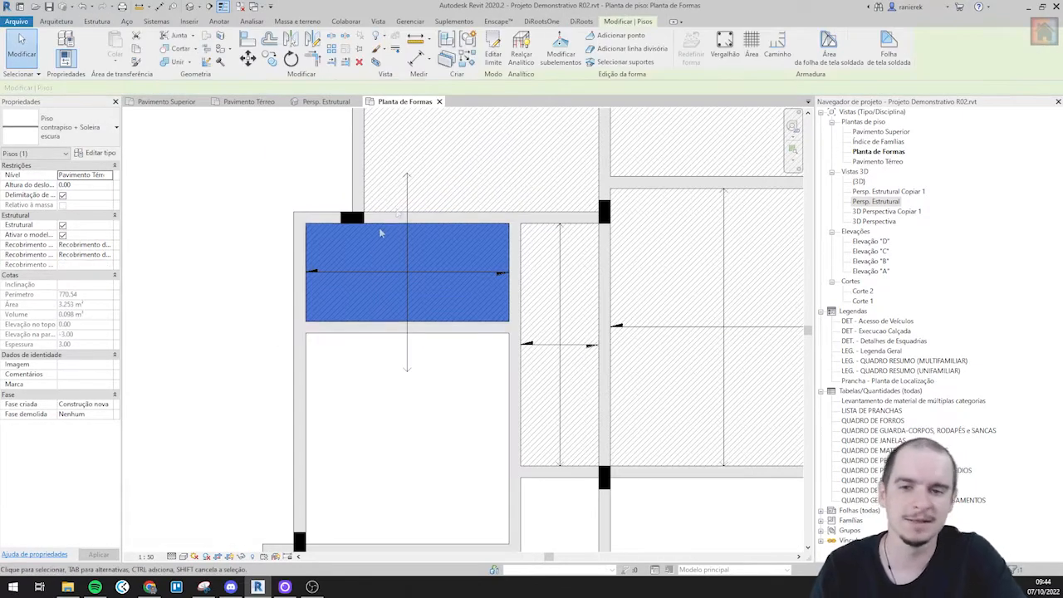
# - Create a 260.27 x 270 cm rectangular structural floor in the left-hand room below the 125 cm deep one
pyautogui.moveTo(430, 346); pyautogui.dragTo(434, 199, button='middle')
pyautogui.press('c')
pyautogui.press('s')
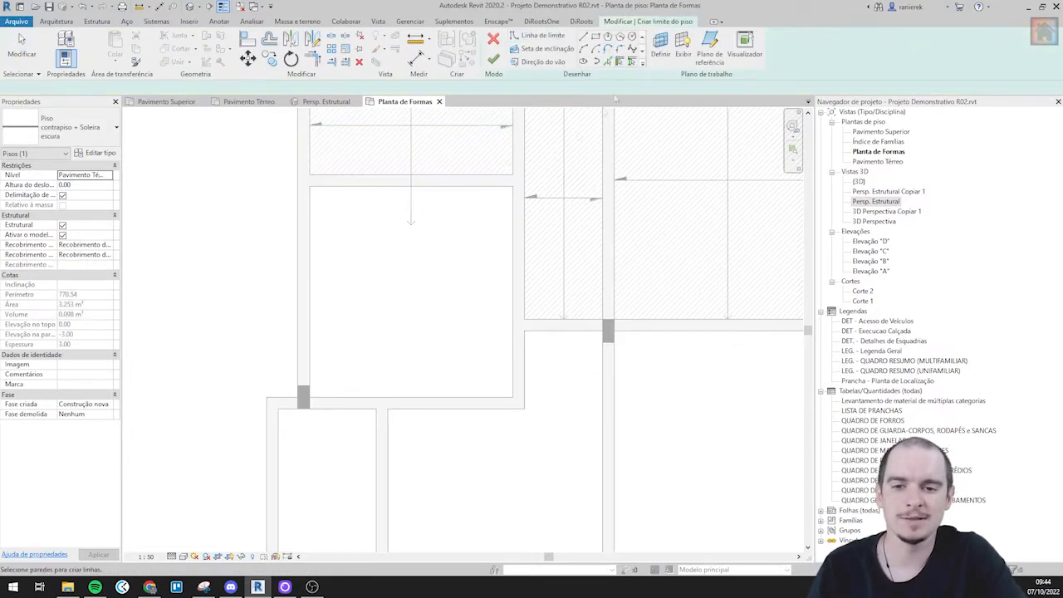
pyautogui.click(596, 36)
pyautogui.click(512, 186)
pyautogui.click(309, 397)
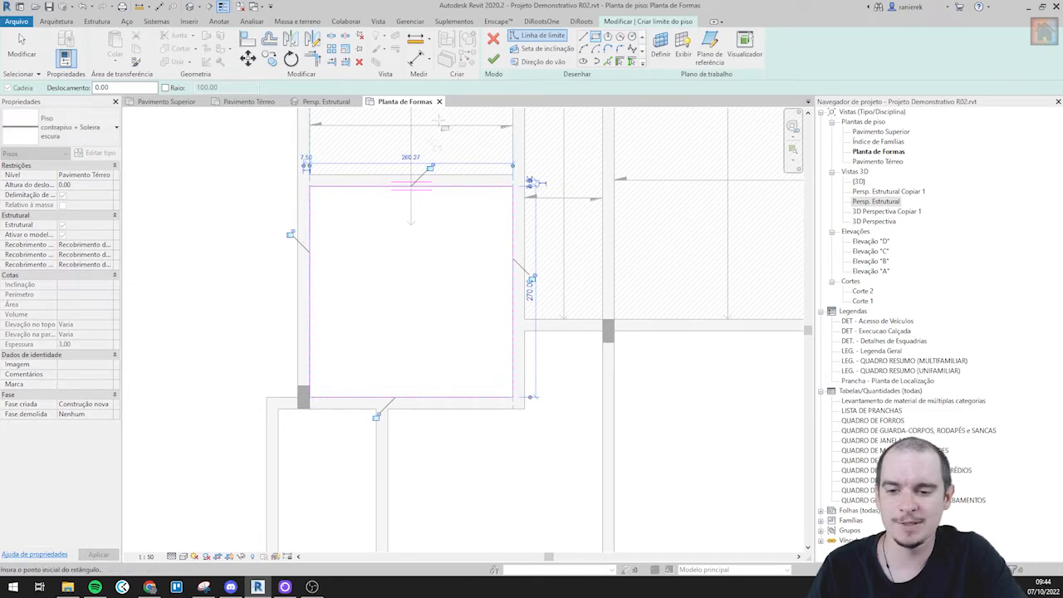
pyautogui.moveTo(470, 356); pyautogui.dragTo(476, 166, button='middle')
pyautogui.scroll(3, 301, 235)
pyautogui.click(493, 54)
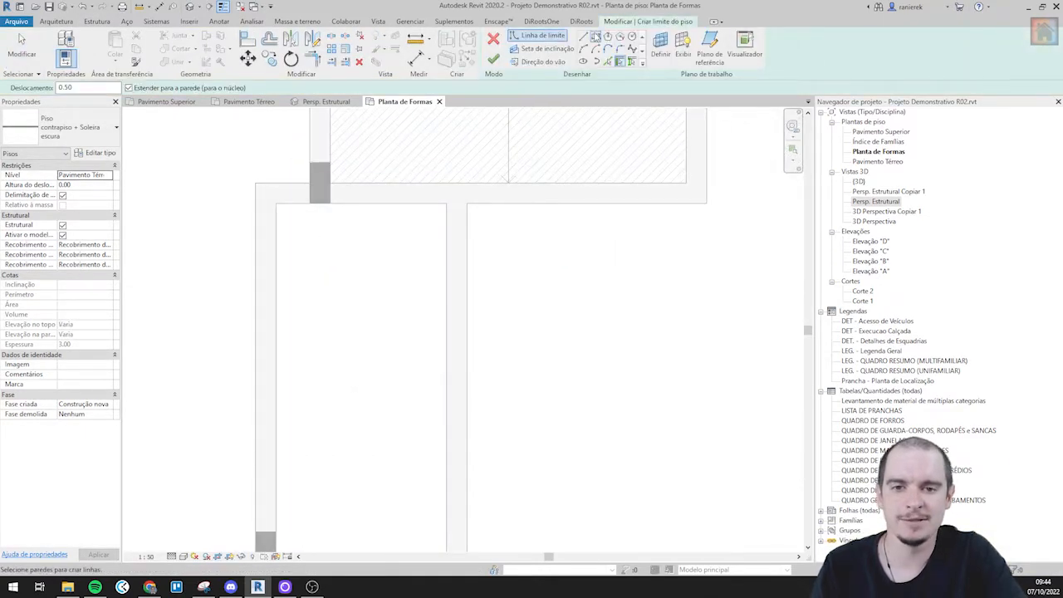
# - Create a 125 x 255 cm rectangular structural floor in the narrow room at the plan's lower-left corner
pyautogui.click(277, 201)
pyautogui.scroll(-3, 282, 216)
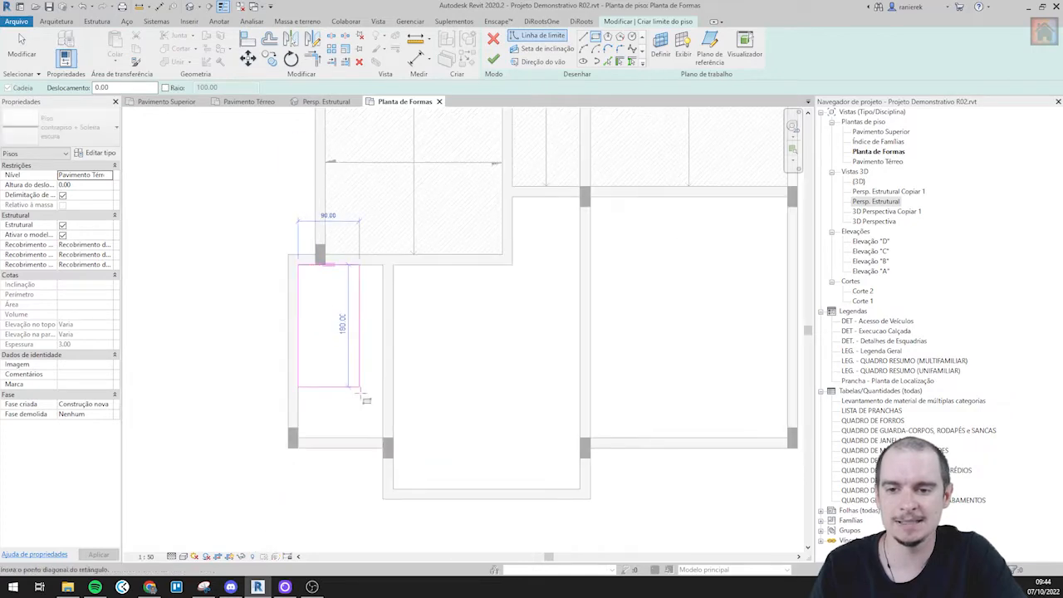
pyautogui.click(388, 445)
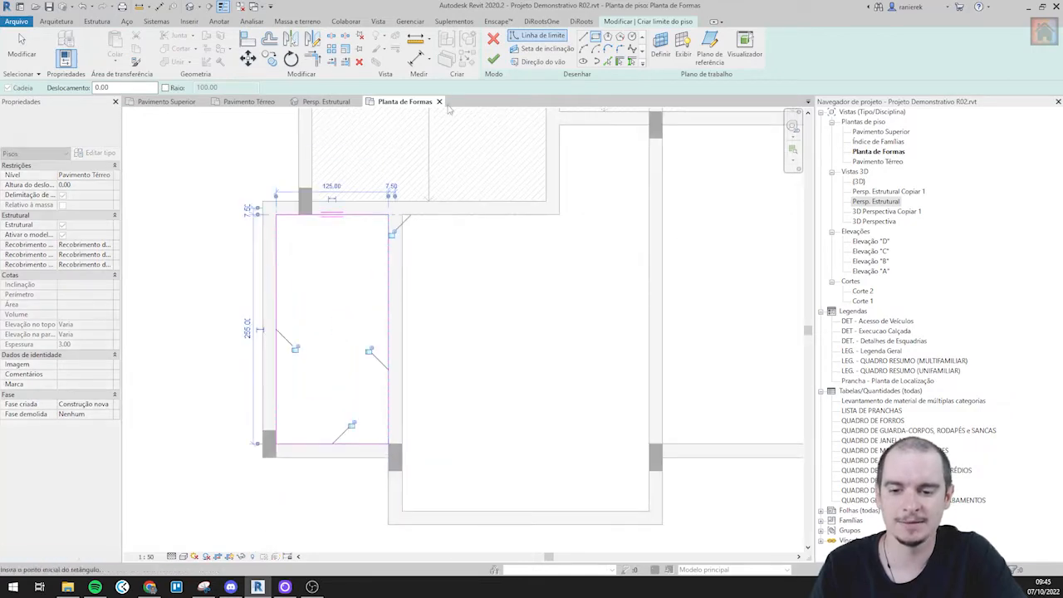
pyautogui.click(493, 60)
# - Create a structural floor in the L-shaped lower central room, tracing its boundary with lines along the inner beam faces
pyautogui.moveTo(557, 236); pyautogui.dragTo(467, 292, button='middle')
pyautogui.press('c')
pyautogui.press('s')
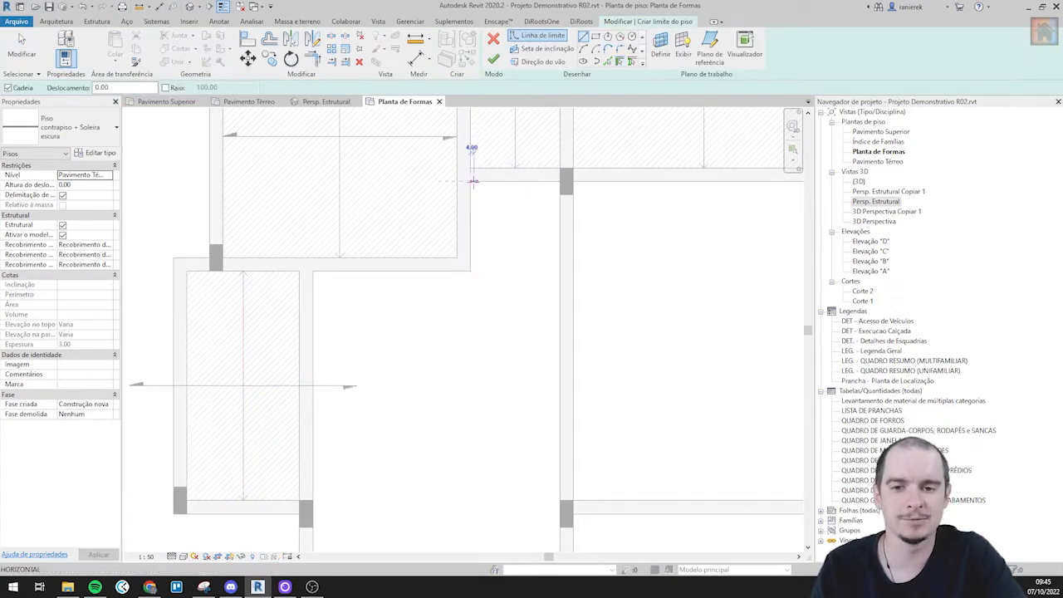
pyautogui.click(473, 180)
pyautogui.click(470, 271)
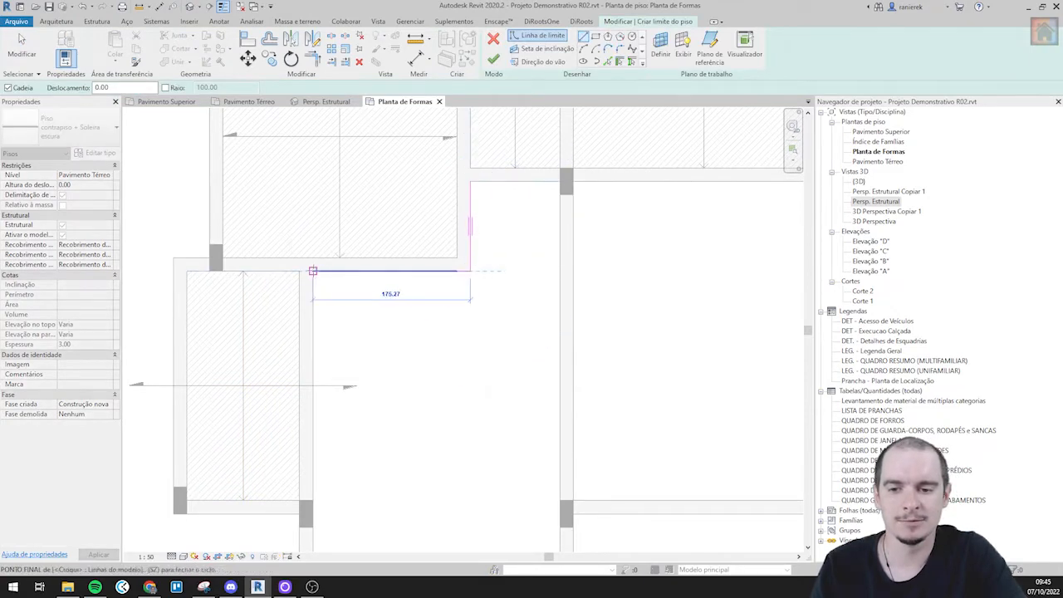
pyautogui.click(312, 270)
pyautogui.scroll(-2, 322, 276)
pyautogui.moveTo(338, 288); pyautogui.dragTo(351, 244, button='middle')
pyautogui.scroll(2, 322, 394)
pyautogui.click(324, 391)
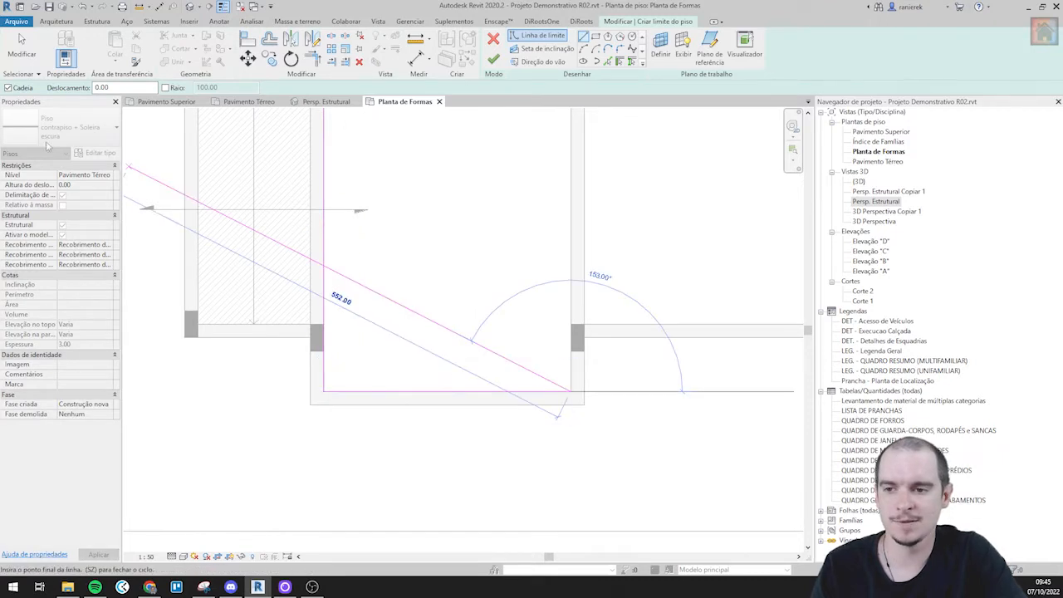
pyautogui.moveTo(332, 166); pyautogui.dragTo(357, 366, button='middle')
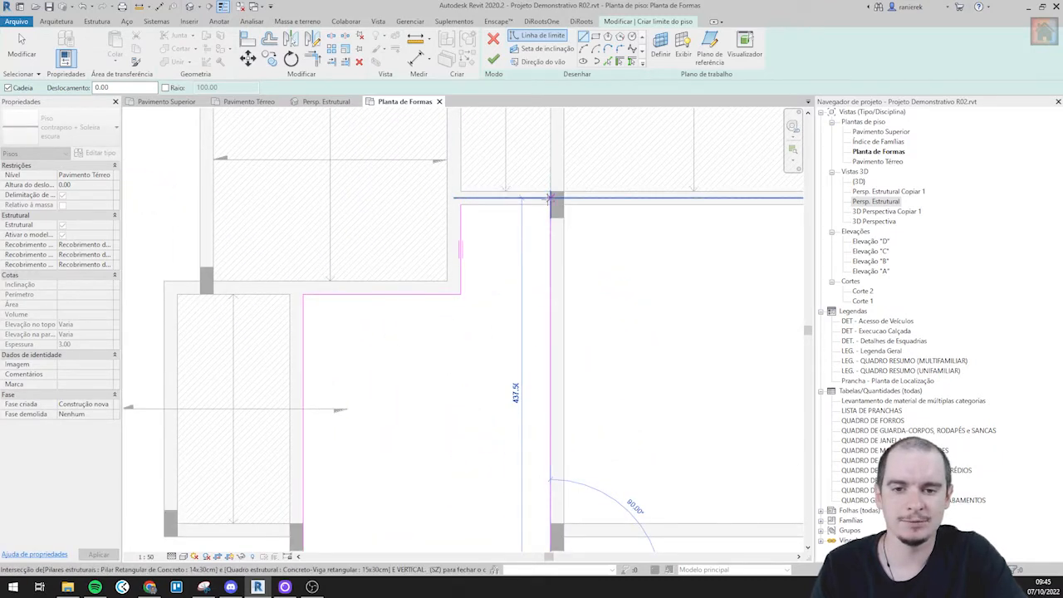
pyautogui.click(551, 205)
pyautogui.click(461, 205)
pyautogui.click(493, 60)
# - Select all eight placed floors and change their type to concreto h=15cm
pyautogui.scroll(-2, 445, 221)
pyautogui.moveTo(445, 221); pyautogui.dragTo(459, 304, button='middle')
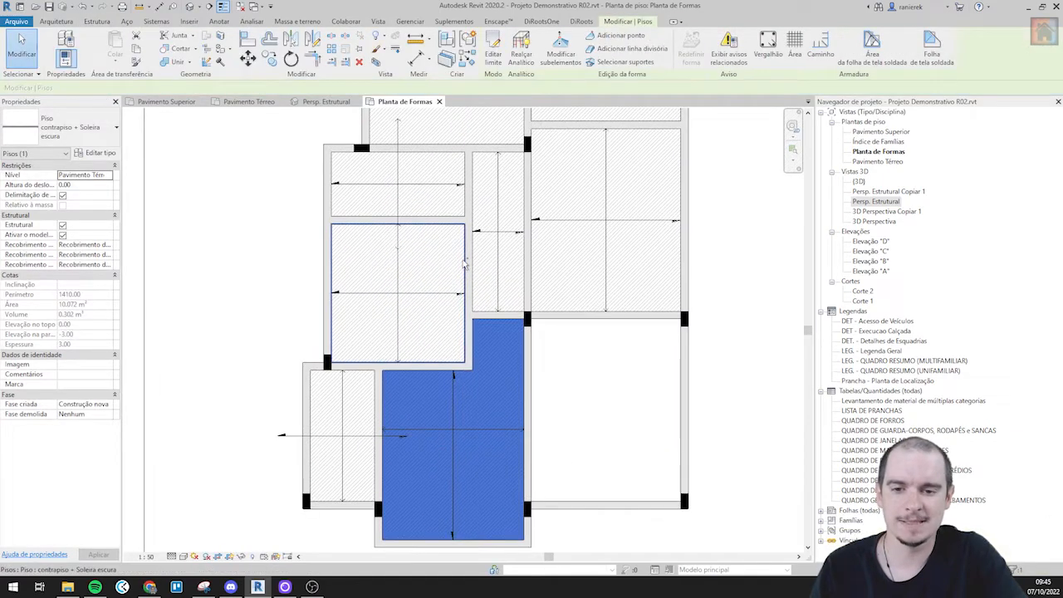
pyautogui.keyDown('ctrl'); pyautogui.click(465, 264); pyautogui.keyUp('ctrl')
pyautogui.keyDown('ctrl'); pyautogui.click(475, 265); pyautogui.keyUp('ctrl')
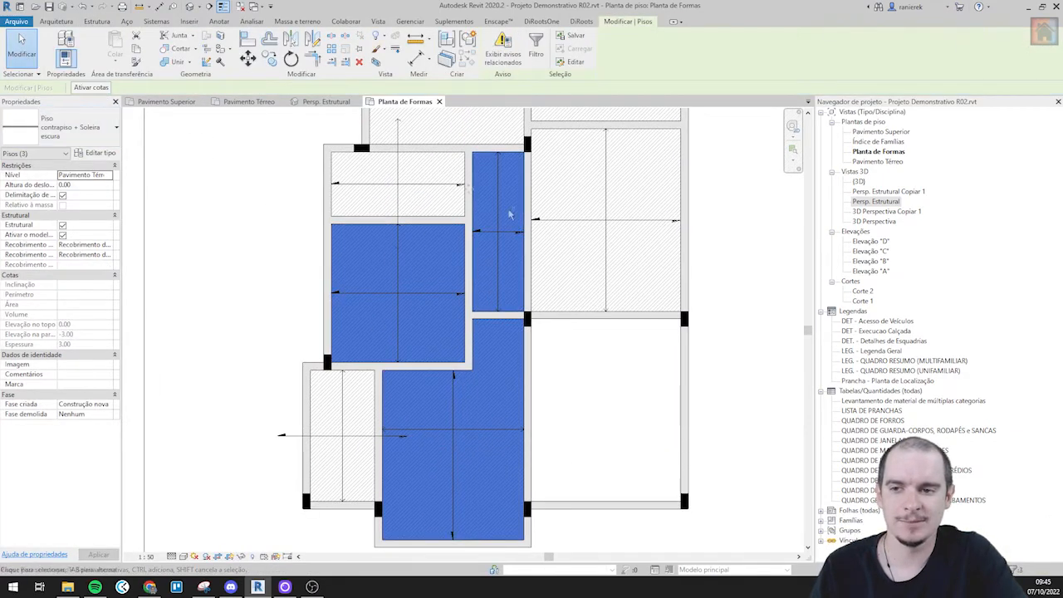
pyautogui.keyDown('ctrl'); pyautogui.click(631, 251); pyautogui.keyUp('ctrl')
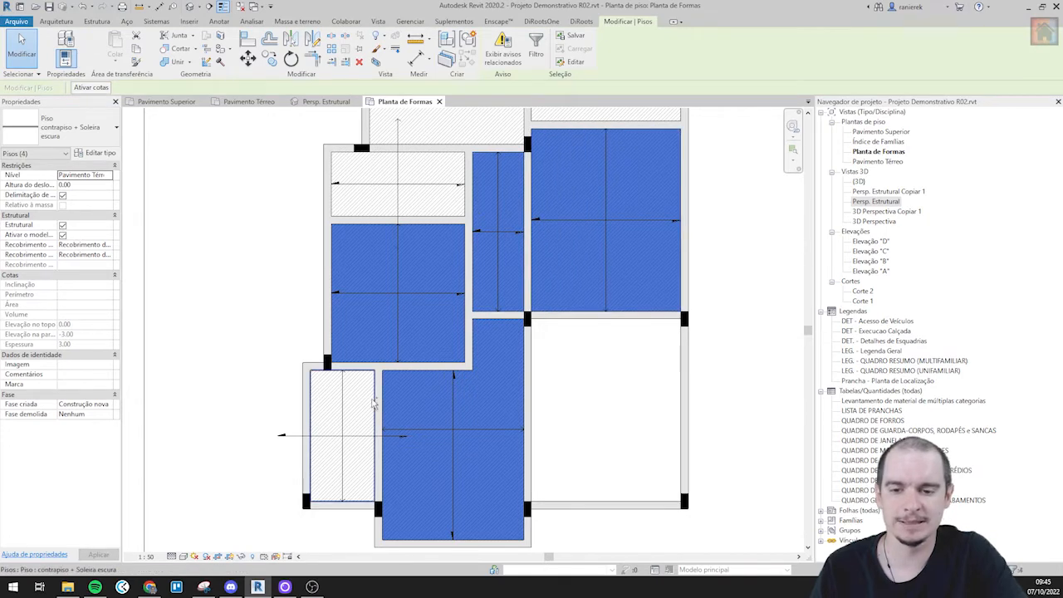
pyautogui.keyDown('ctrl'); pyautogui.click(342, 415); pyautogui.keyUp('ctrl')
pyautogui.moveTo(405, 217); pyautogui.dragTo(396, 414, button='middle')
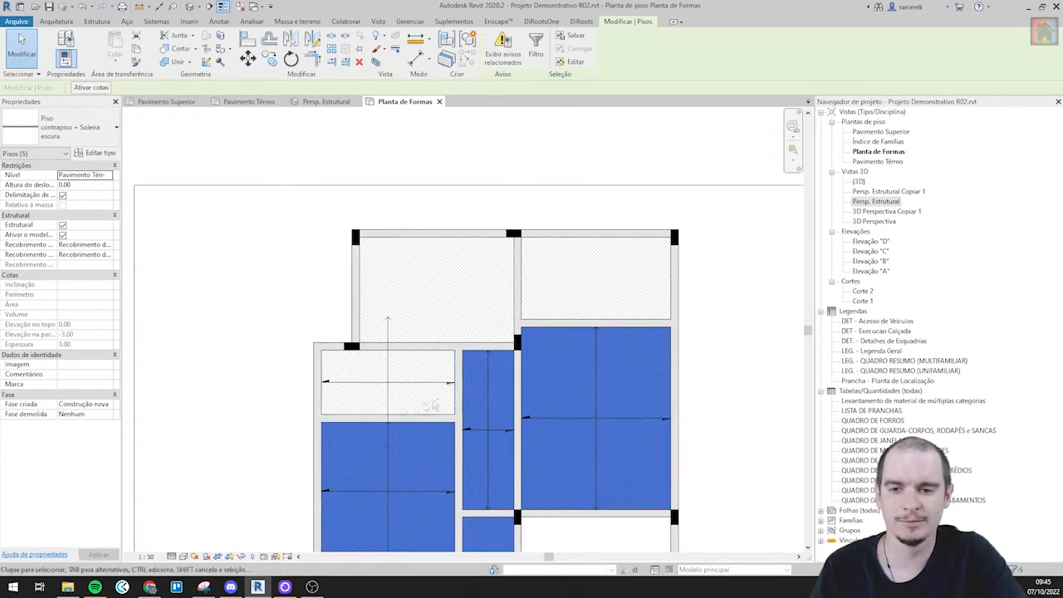
pyautogui.keyDown('ctrl'); pyautogui.click(456, 366); pyautogui.keyUp('ctrl')
pyautogui.keyDown('ctrl'); pyautogui.click(390, 307); pyautogui.keyUp('ctrl')
pyautogui.keyDown('ctrl'); pyautogui.click(544, 245); pyautogui.keyUp('ctrl')
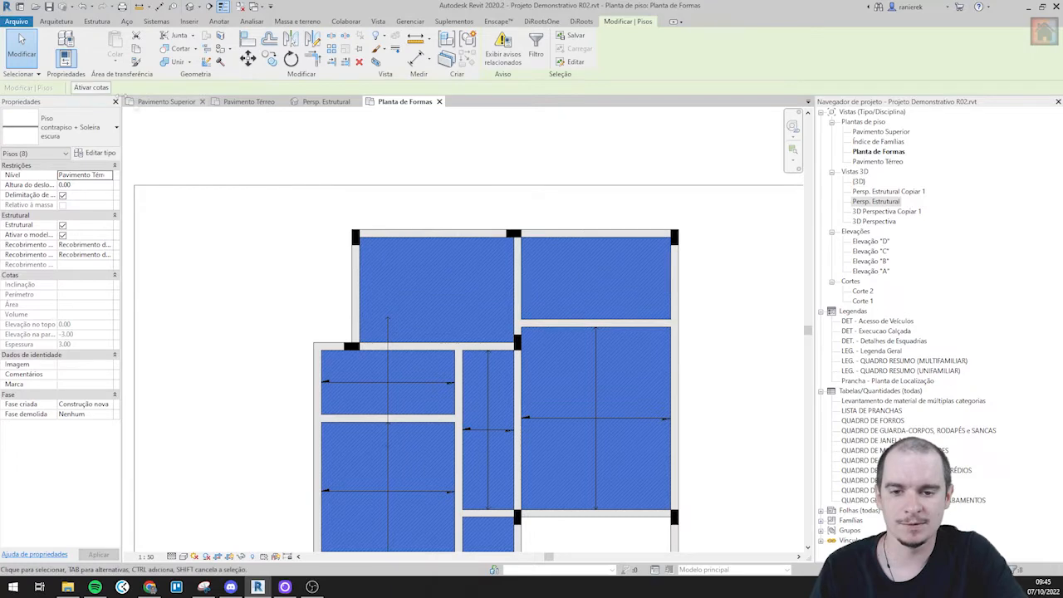
pyautogui.click(79, 122)
pyautogui.scroll(2, 70, 223)
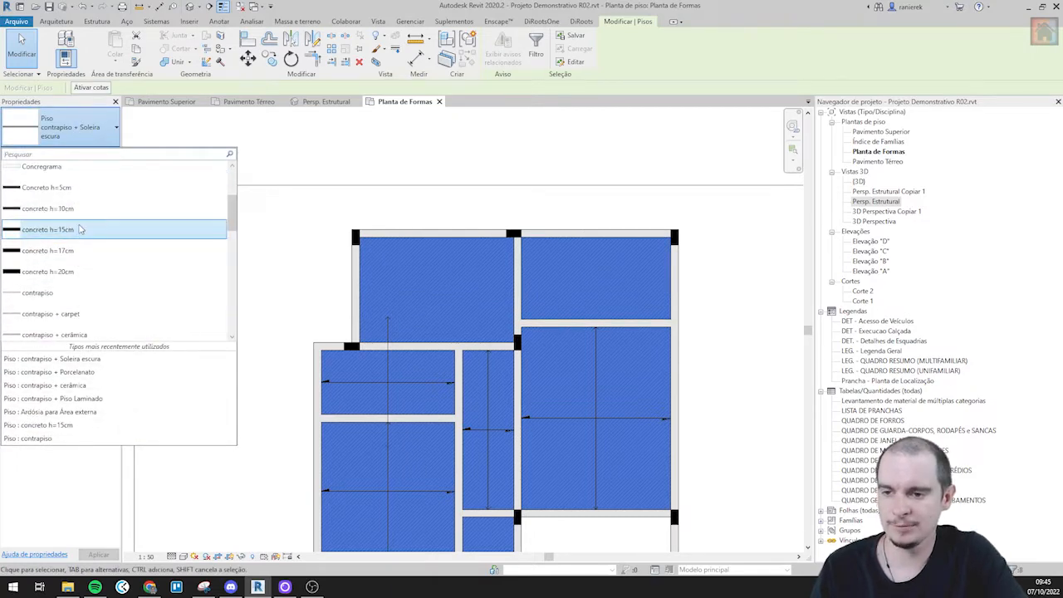
pyautogui.click(71, 229)
pyautogui.click(555, 127)
# - Create a 290 x 365 cm rectangular concreto h=15cm floor in the remaining empty lower-right room
pyautogui.scroll(-4, 555, 128)
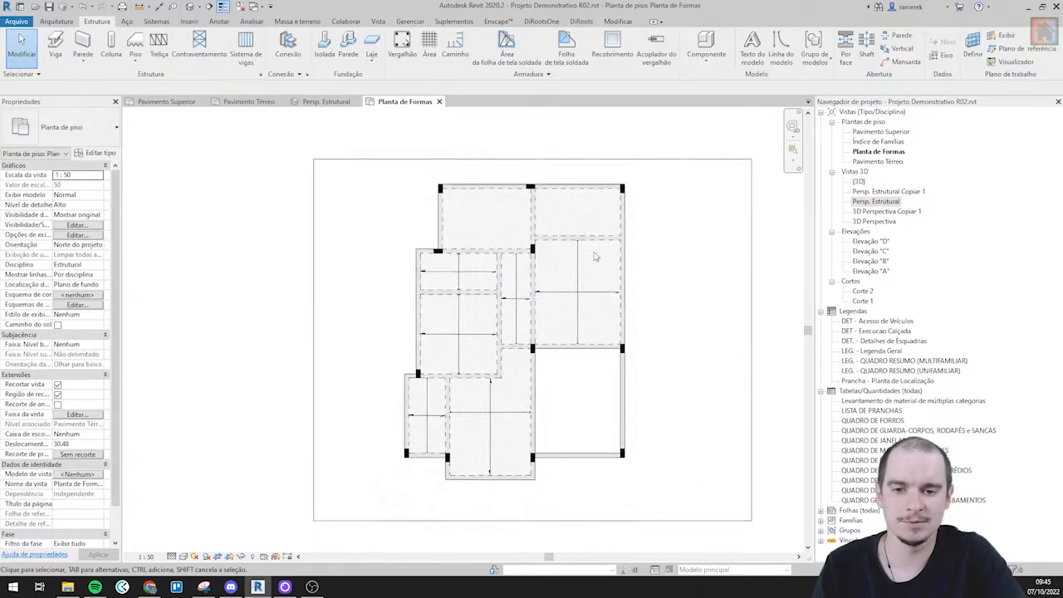
pyautogui.scroll(3, 597, 282)
pyautogui.moveTo(597, 287); pyautogui.dragTo(572, 185, button='middle')
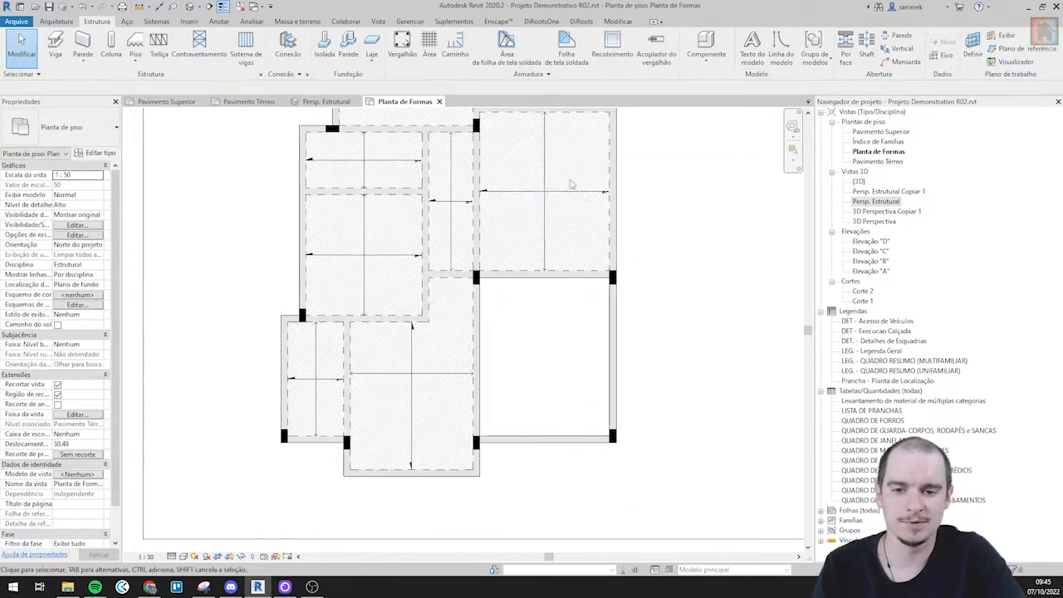
pyautogui.doubleClick(607, 226)
pyautogui.scroll(3, 596, 359)
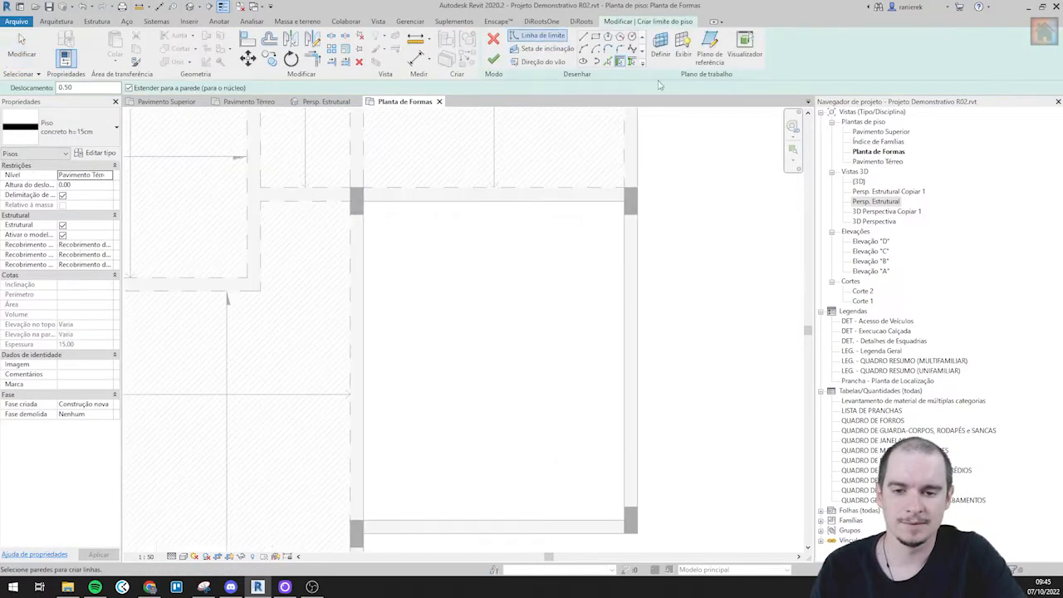
pyautogui.click(595, 38)
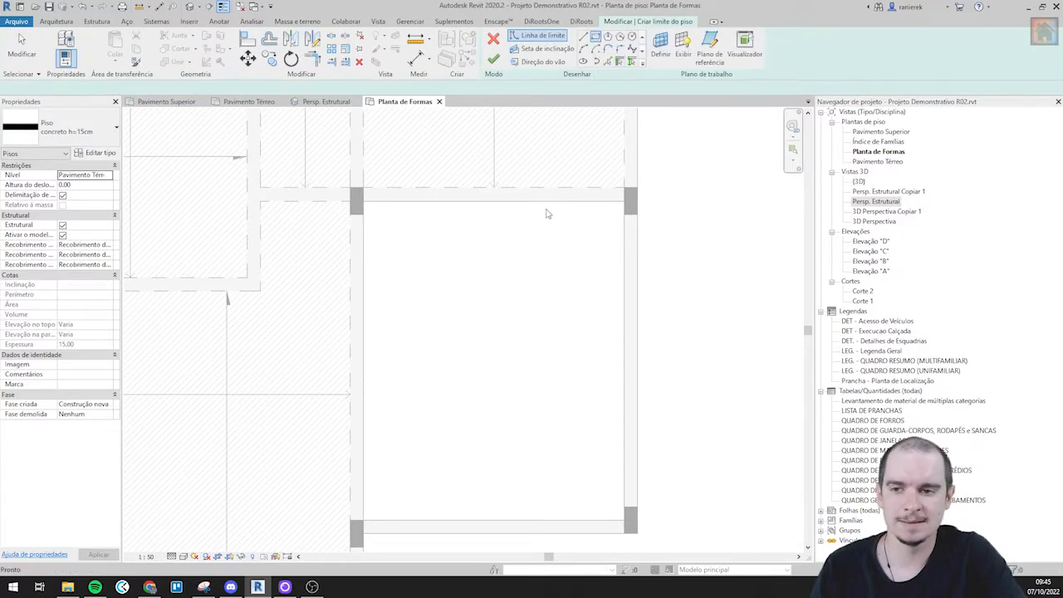
pyautogui.click(621, 200)
pyautogui.click(364, 522)
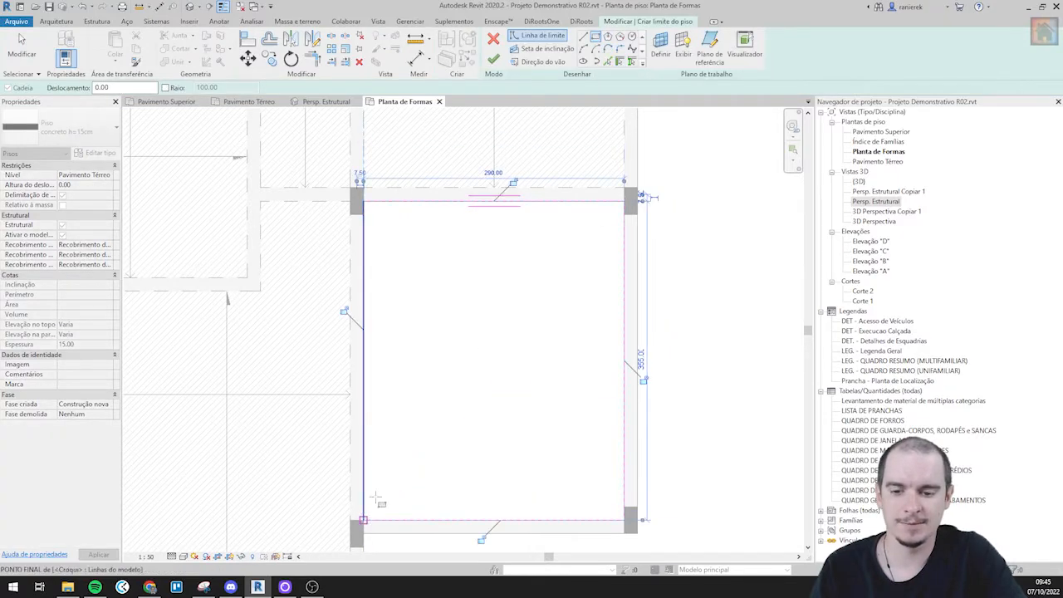
pyautogui.click(493, 59)
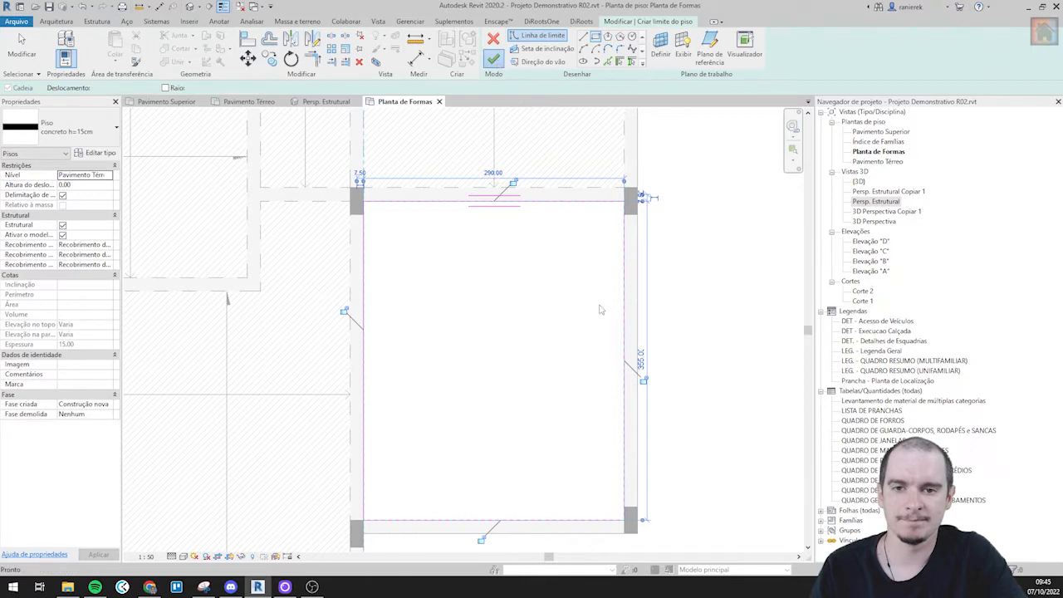
# - Finish the lower-right floor's boundary sketch and open the Persp. Estrutural 3D view to check the slabs and columns
pyautogui.scroll(-3, 629, 371)
pyautogui.click(669, 334)
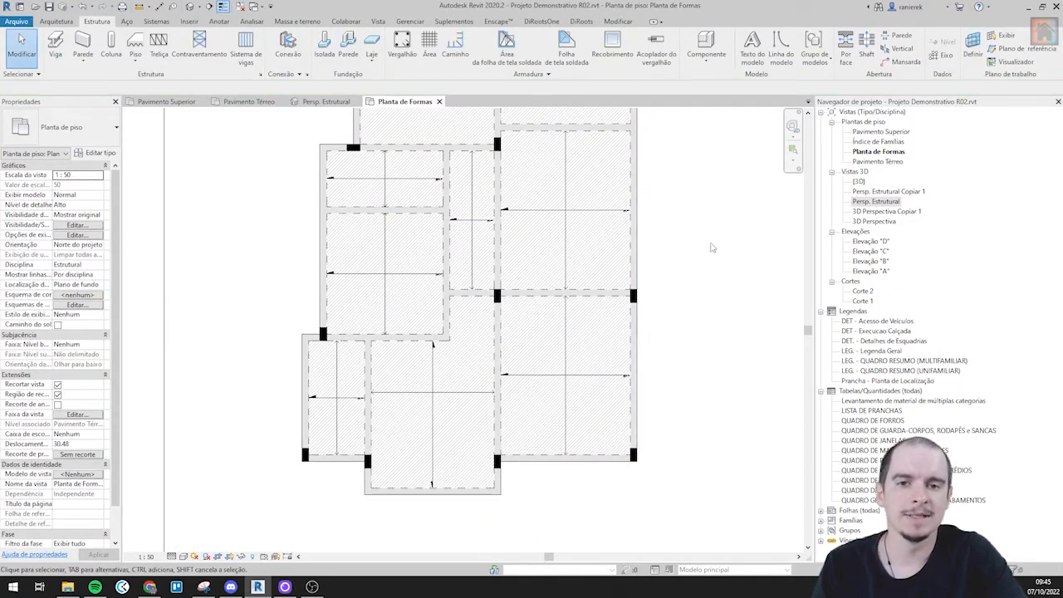
pyautogui.doubleClick(876, 203)
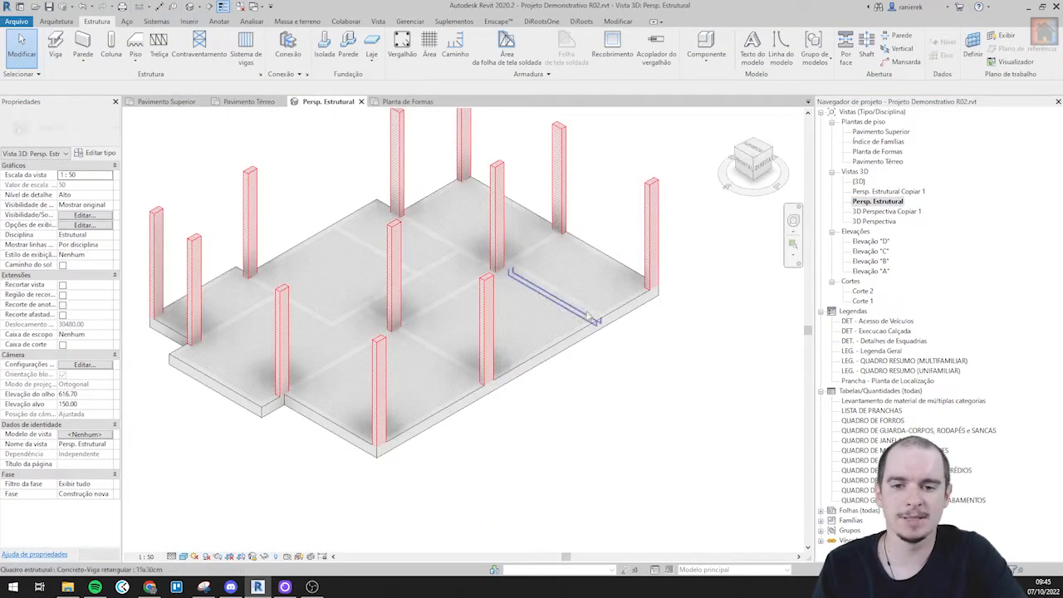
pyautogui.click(540, 315)
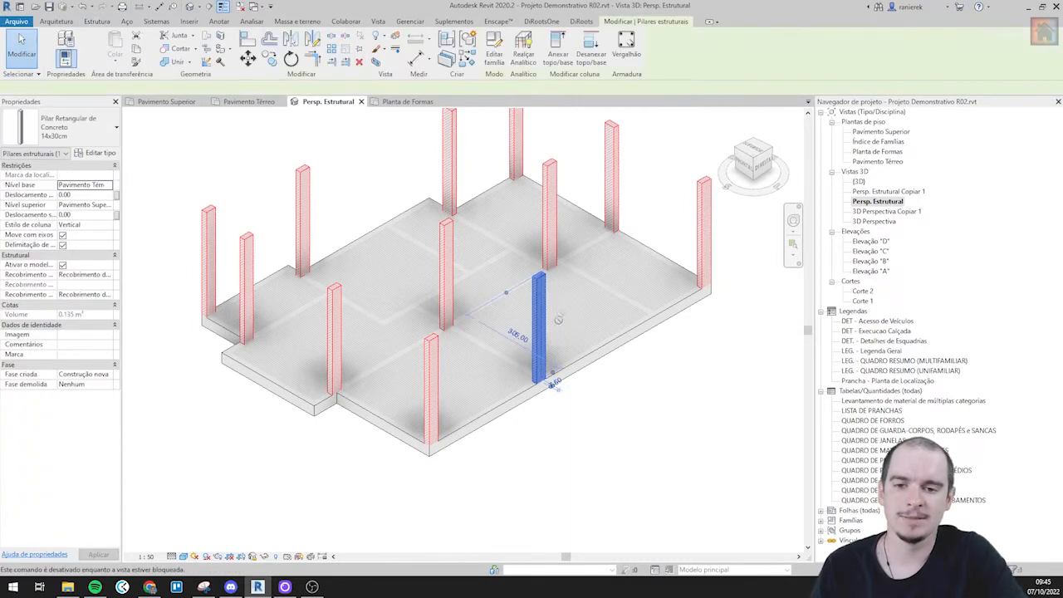
# - Open the Persp. Estrutural Copiar 1 view and set the base offset of all structural columns to -100
pyautogui.doubleClick(887, 191)
pyautogui.scroll(7, 356, 271)
pyautogui.press('Escape')
pyautogui.moveTo(573, 341); pyautogui.dragTo(594, 256, button='middle')
pyautogui.scroll(1, 550, 377)
pyautogui.click(536, 382)
pyautogui.moveTo(673, 348); pyautogui.dragTo(204, 382)
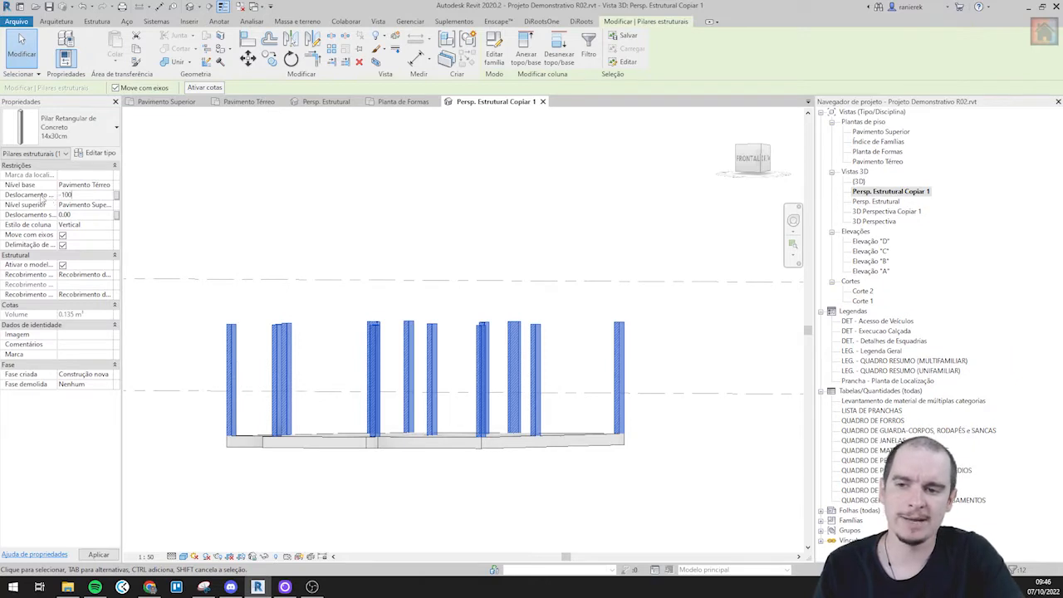
pyautogui.click(451, 199)
pyautogui.keyDown('shift'); pyautogui.moveTo(468, 199); pyautogui.dragTo(450, 264, button='middle'); pyautogui.keyUp('shift')
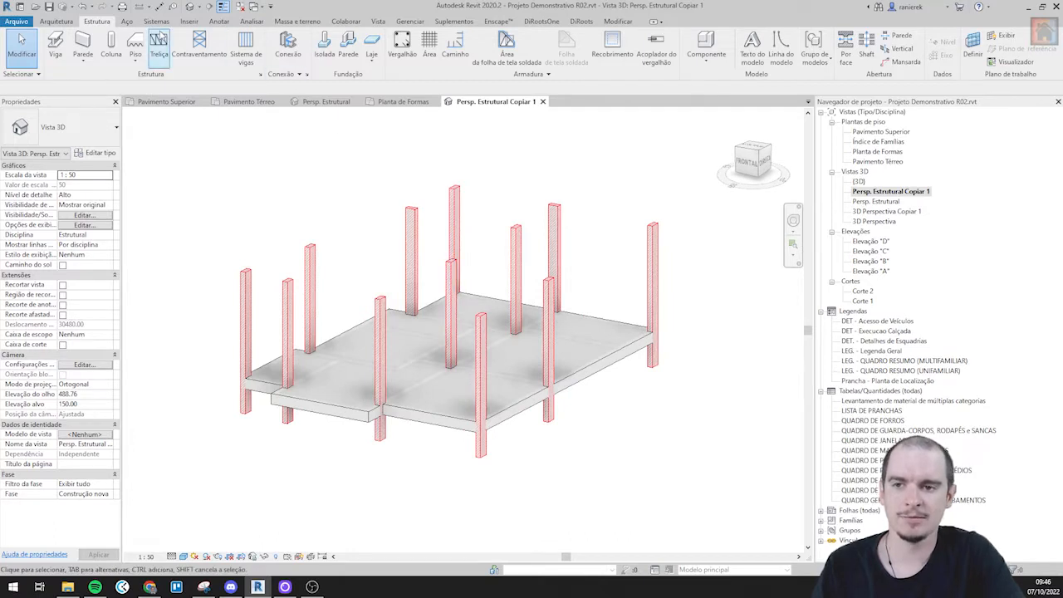
# - Place Sapata-Retangular 100x100x40 isolated foundations under all structural columns at once
pyautogui.click(323, 52)
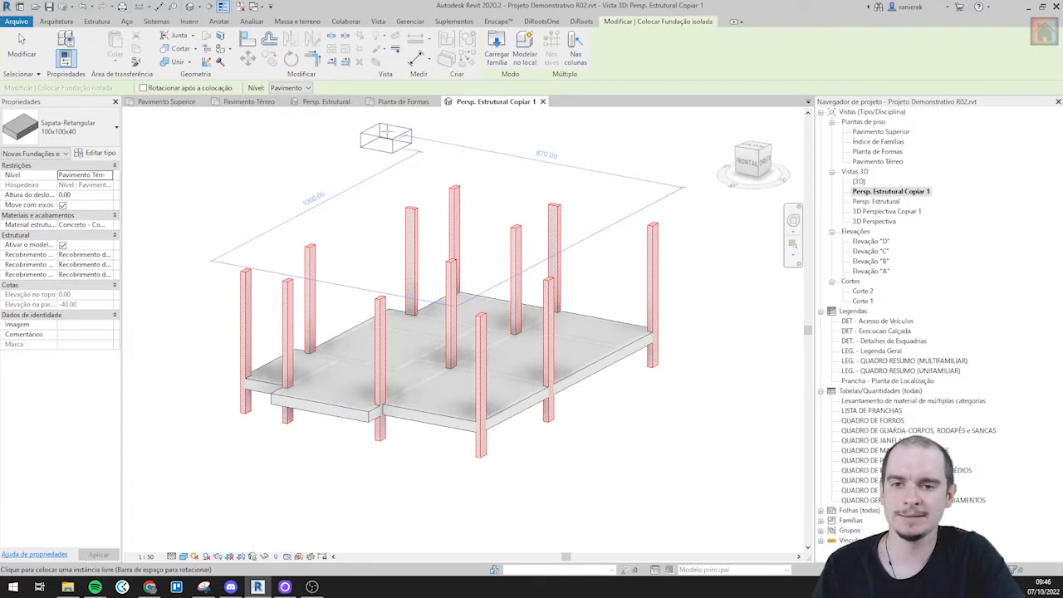
pyautogui.click(576, 43)
pyautogui.moveTo(728, 350); pyautogui.dragTo(140, 183)
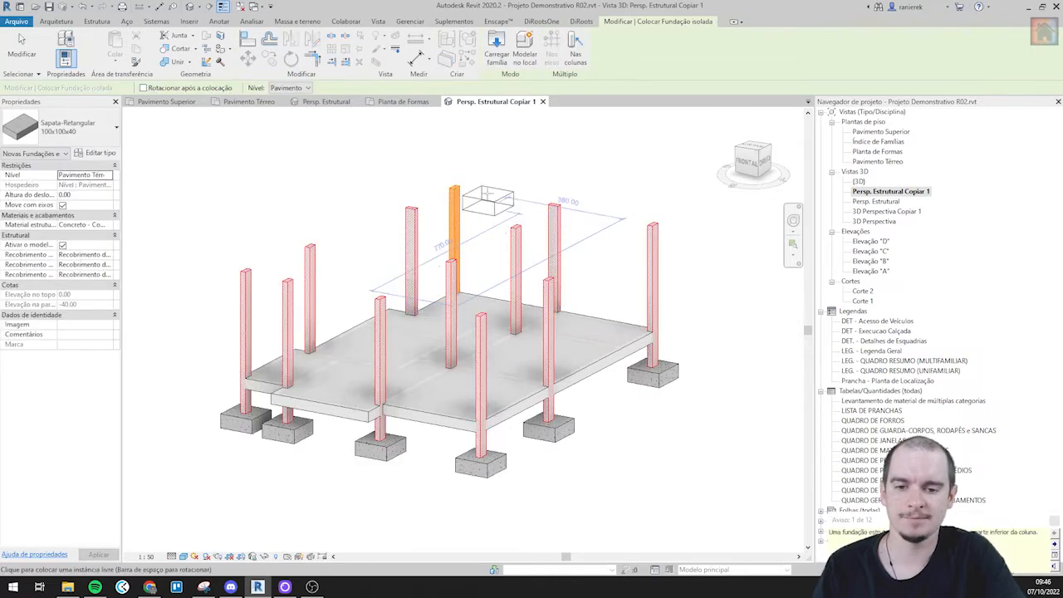
pyautogui.press('Escape')
# - Examine how the footings sit at the bases of the columns below the slab edge
pyautogui.scroll(2, 508, 392)
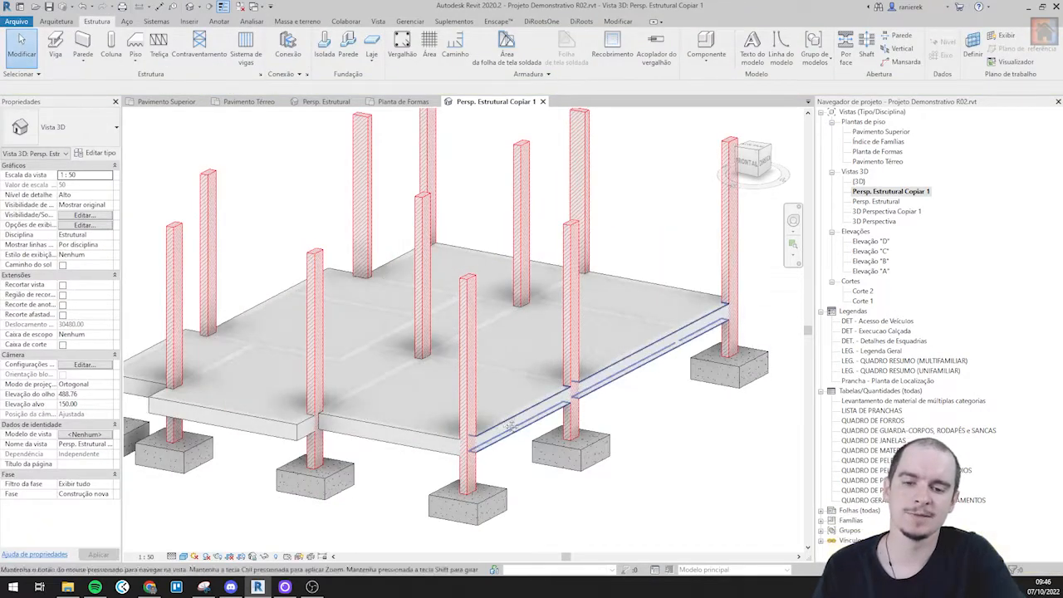
pyautogui.moveTo(503, 466); pyautogui.dragTo(544, 342, button='middle')
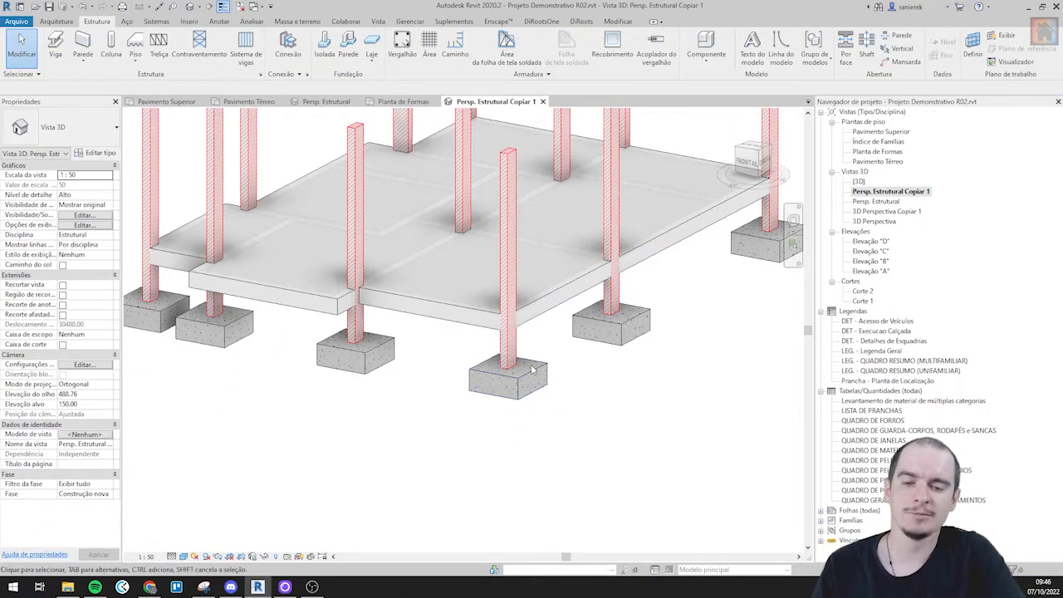
pyautogui.click(533, 371)
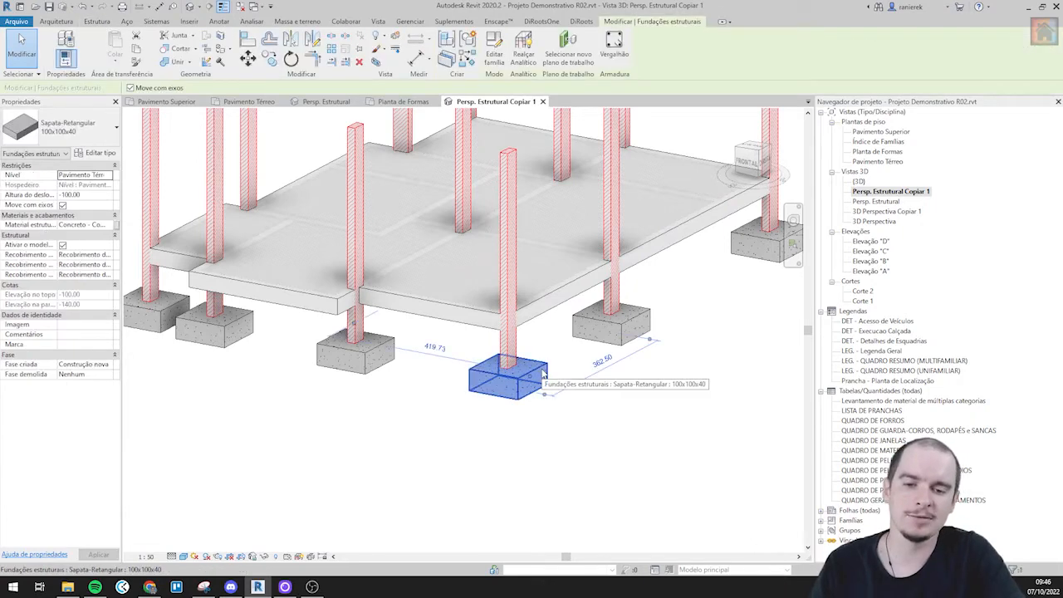
pyautogui.press('Escape')
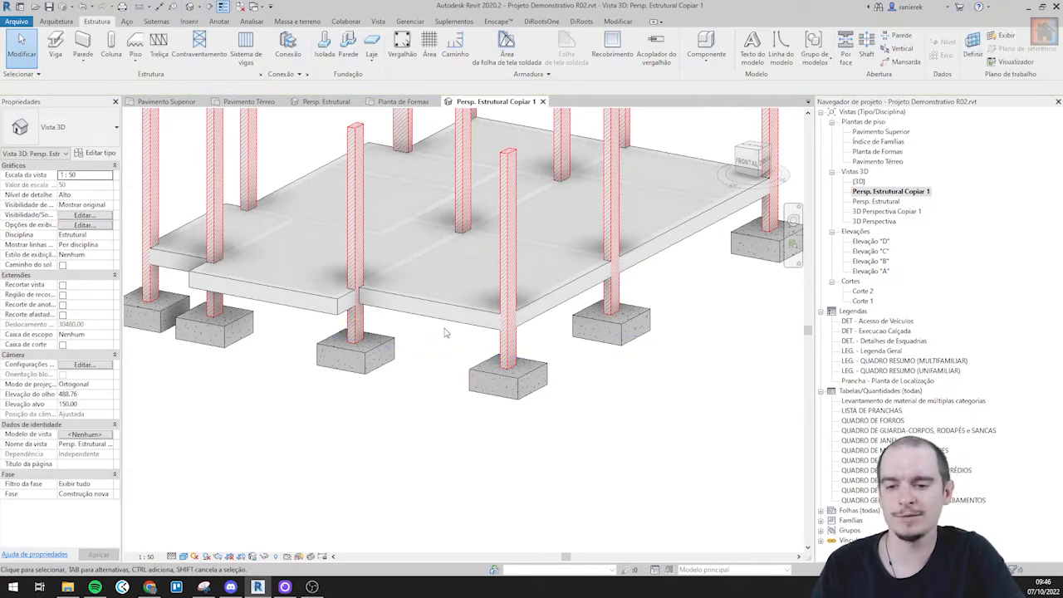
pyautogui.scroll(2, 377, 365)
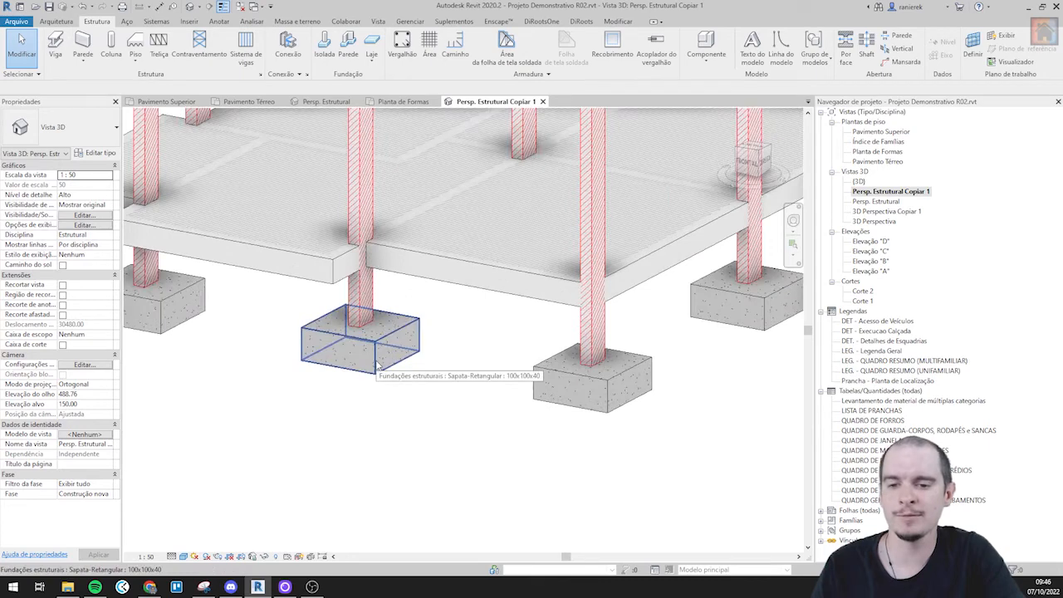
pyautogui.scroll(-4, 376, 365)
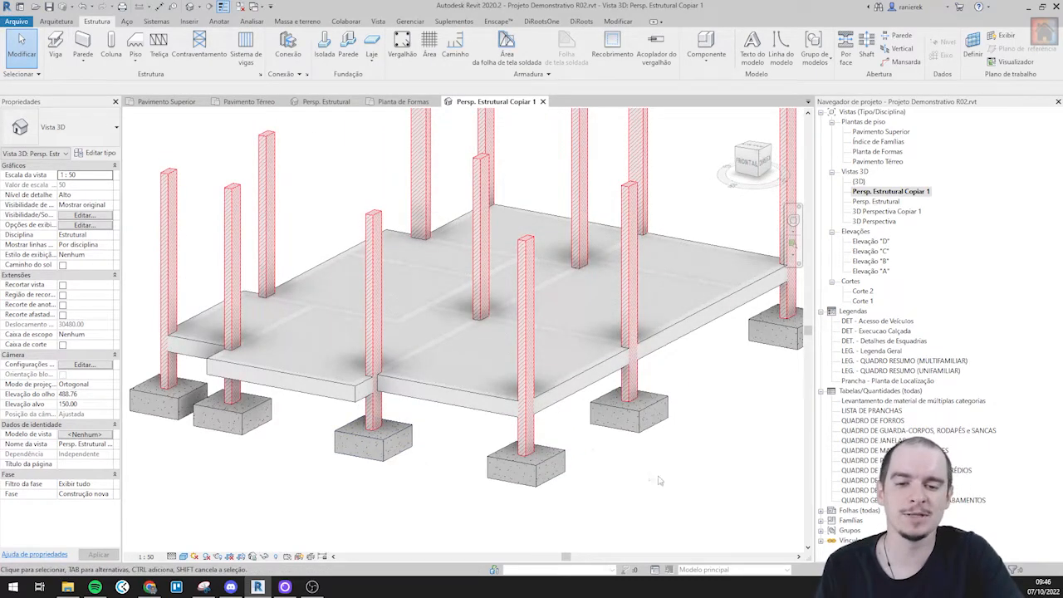
pyautogui.scroll(3, 650, 476)
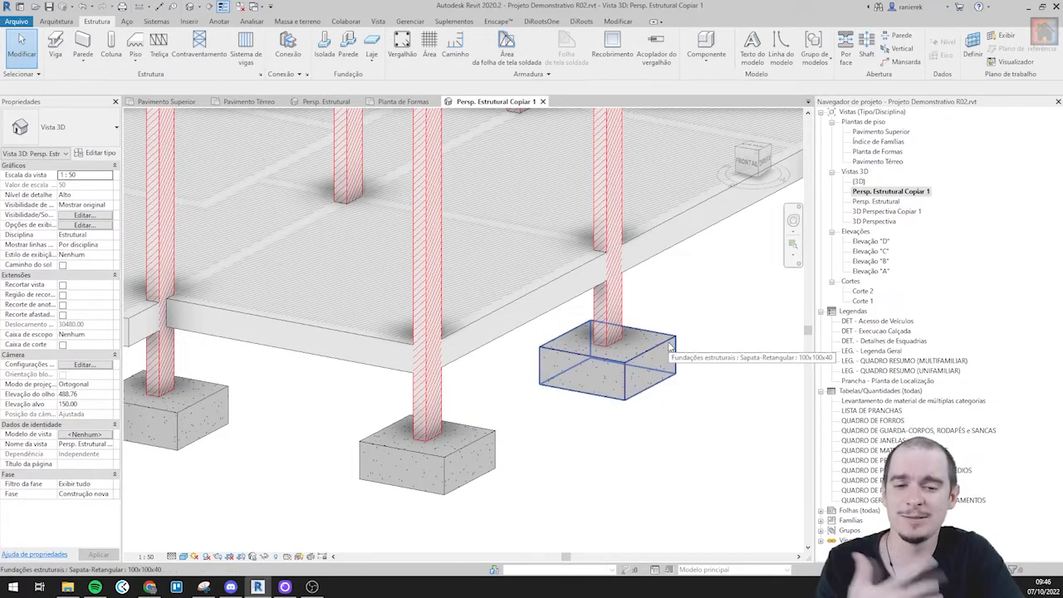
pyautogui.scroll(-4, 677, 332)
pyautogui.scroll(4, 645, 389)
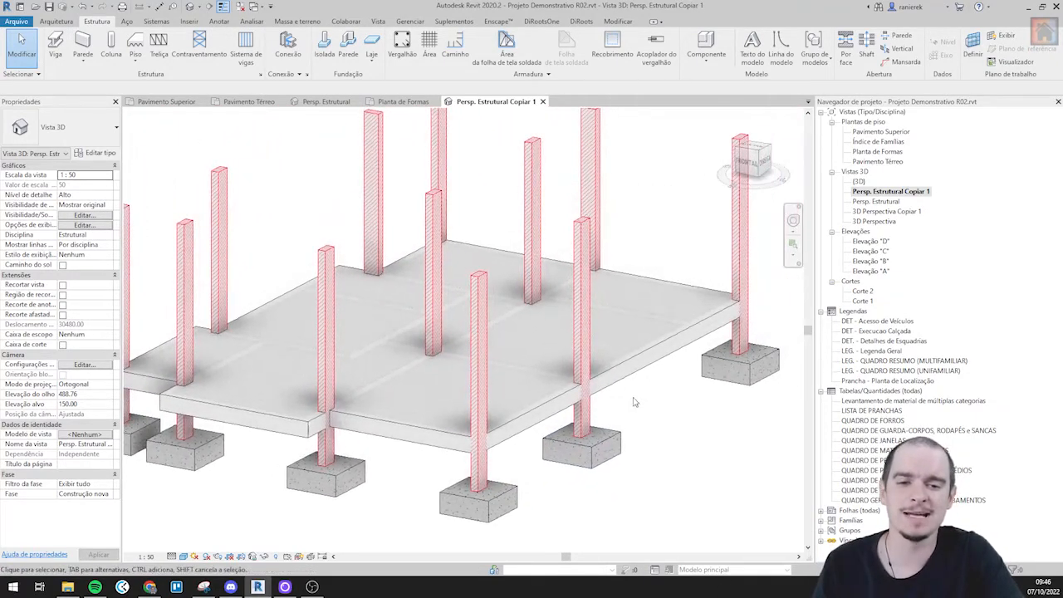
pyautogui.scroll(4, 429, 419)
pyautogui.scroll(-5, 498, 440)
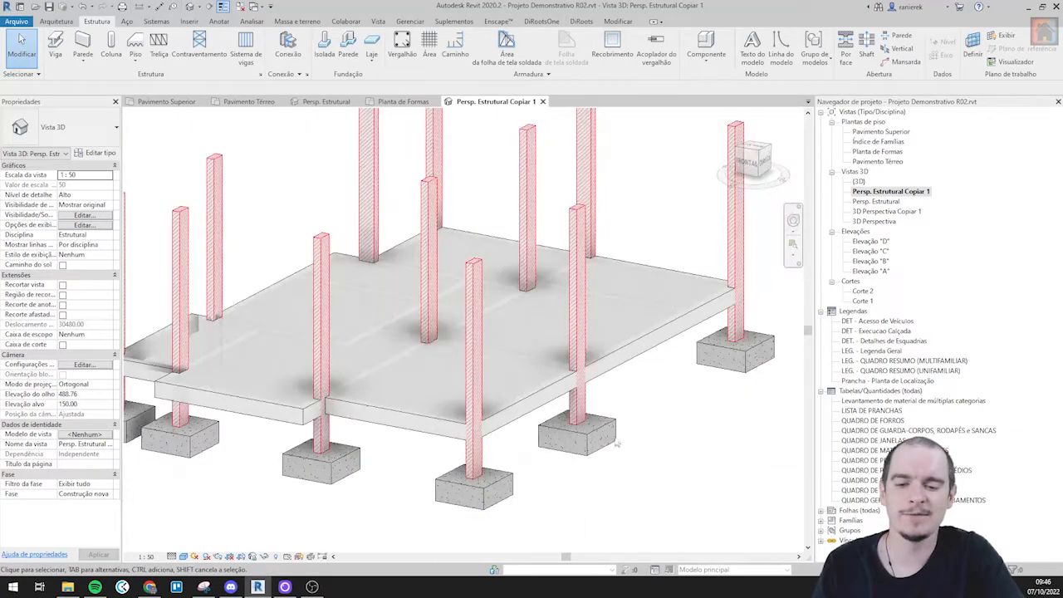
pyautogui.scroll(3, 570, 458)
# - Close the Persp. Estrutural Copiar 1 view and return to the Planta de Formas plan
pyautogui.click(543, 101)
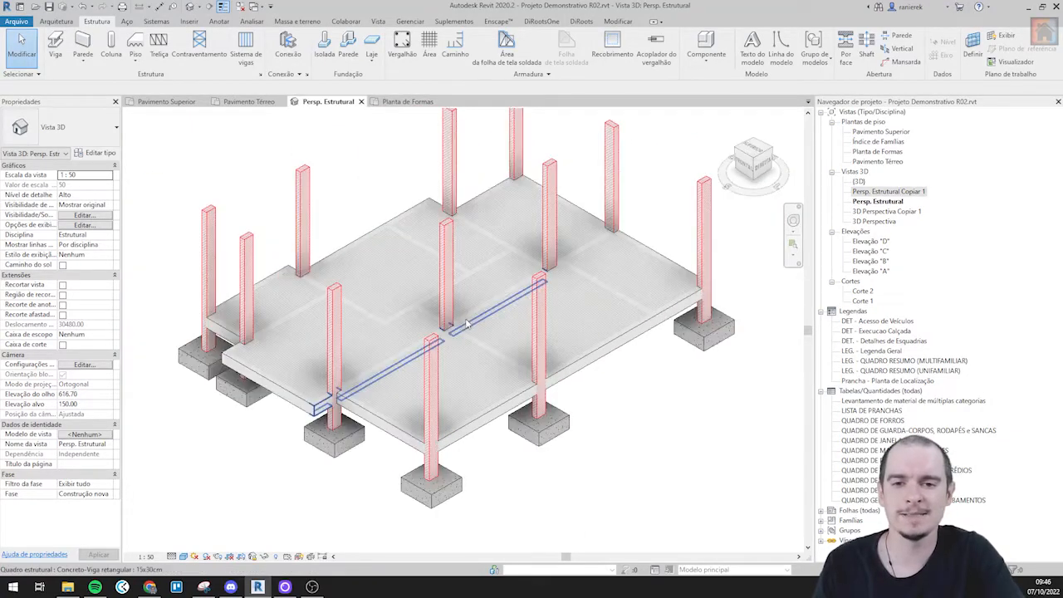
pyautogui.click(407, 102)
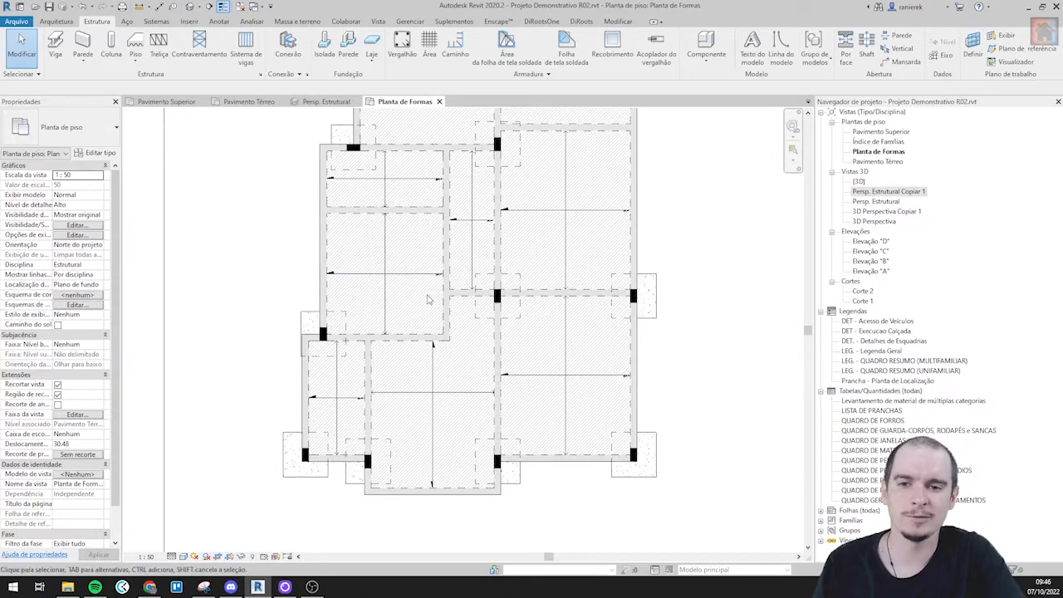
pyautogui.scroll(-1, 512, 280)
pyautogui.moveTo(513, 280); pyautogui.dragTo(487, 403, button='middle')
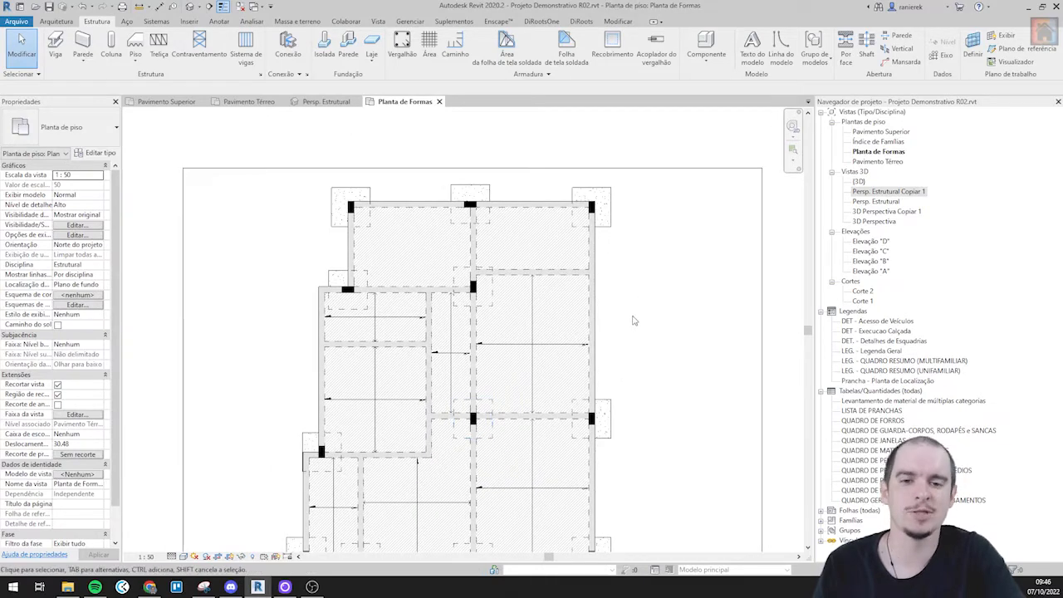
# - Delete the span direction symbols from all slabs in the Planta de Formas plan
pyautogui.scroll(2, 418, 345)
pyautogui.click(417, 341)
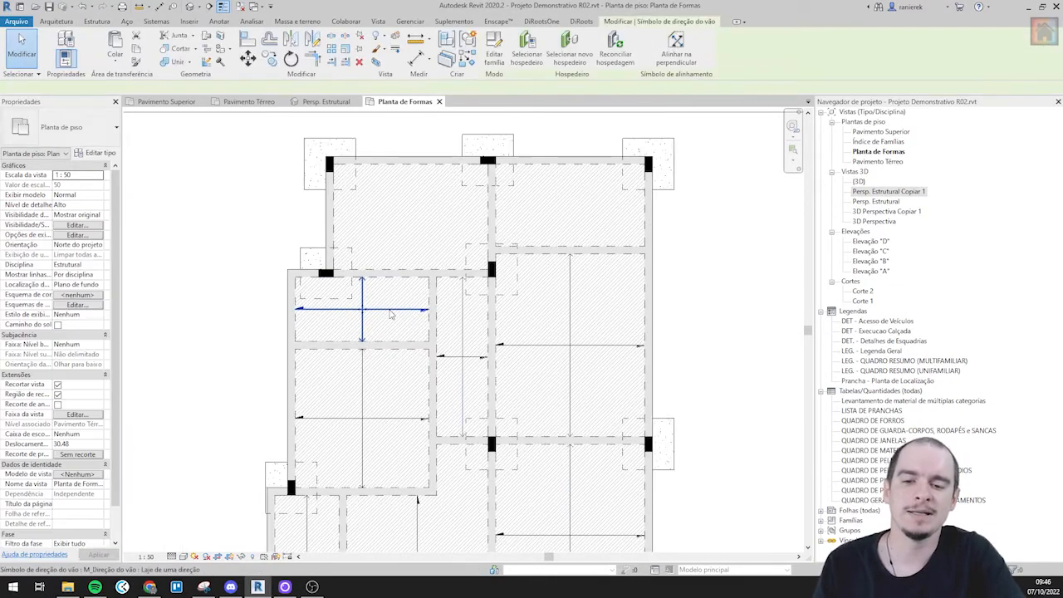
pyautogui.press('Delete')
pyautogui.moveTo(736, 323); pyautogui.dragTo(750, 225, button='middle')
pyautogui.scroll(-1, 750, 225)
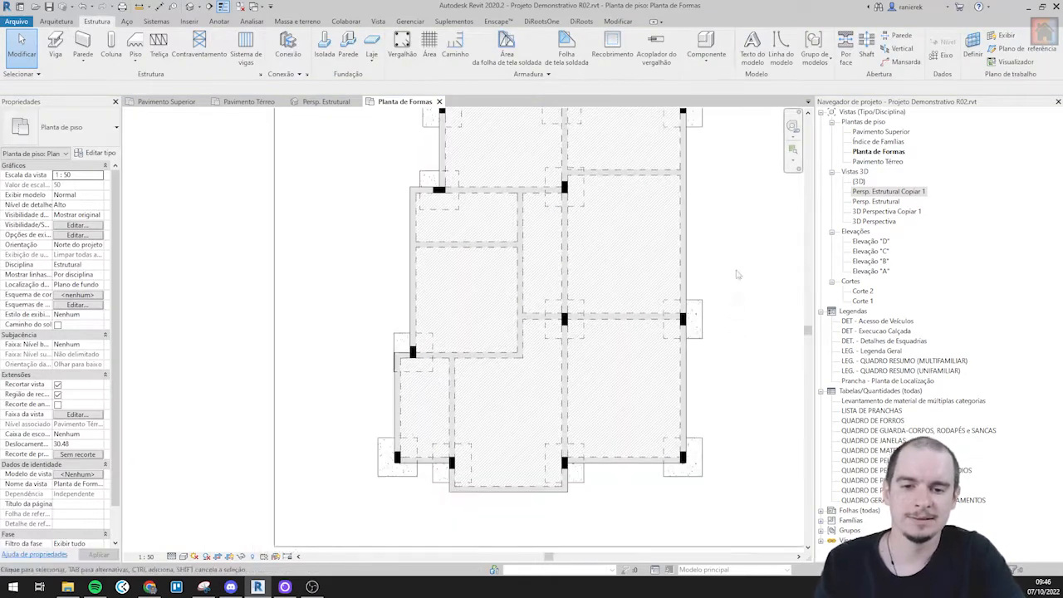
pyautogui.moveTo(741, 302); pyautogui.dragTo(681, 384, button='middle')
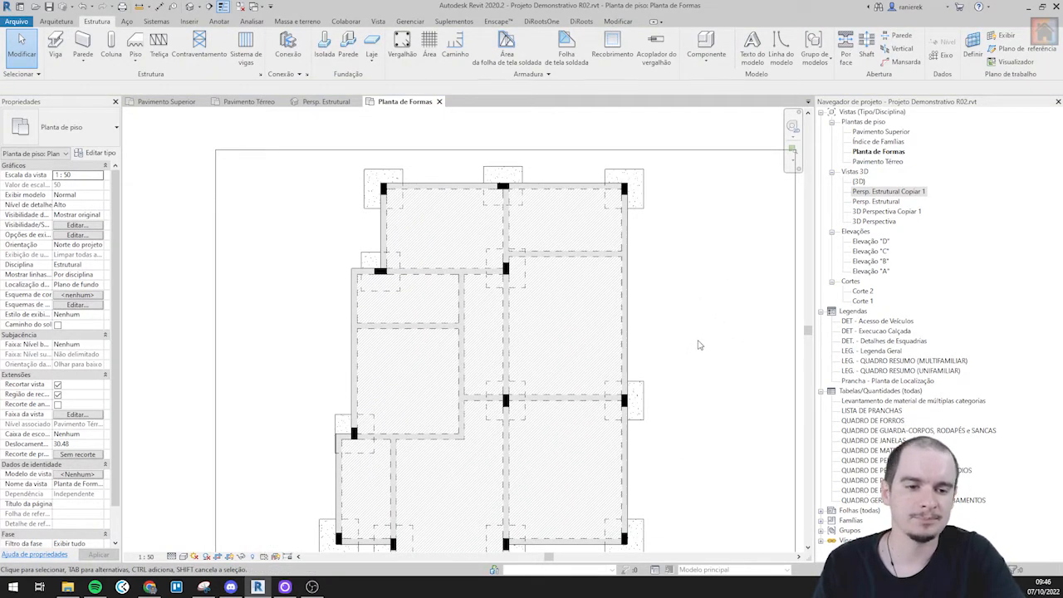
# - Reopen the Persp. Estrutural Copiar 1 view and inspect the beams and slabs from the front
pyautogui.click(378, 21)
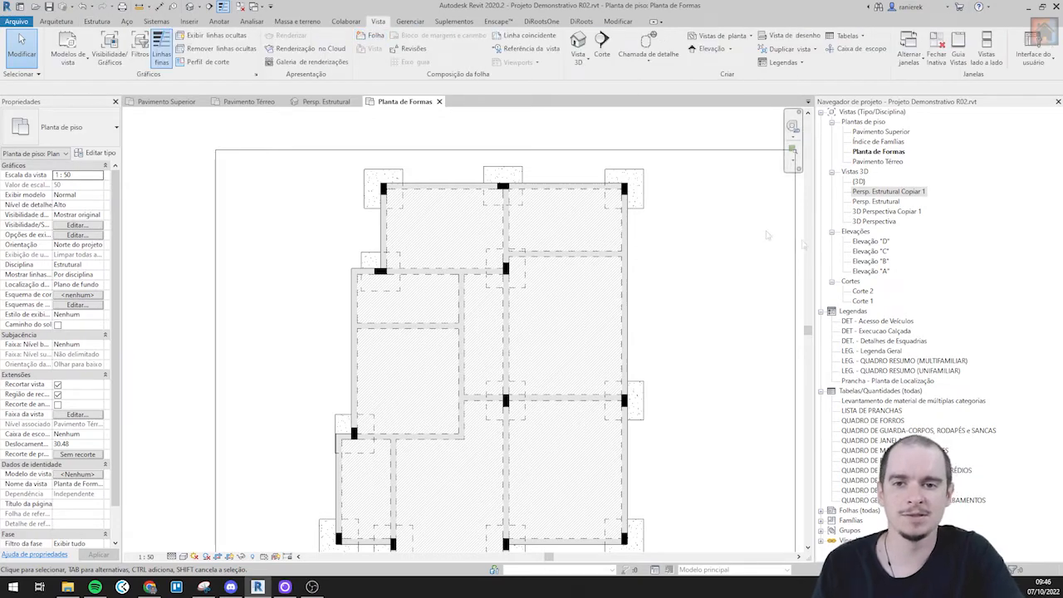
pyautogui.doubleClick(885, 191)
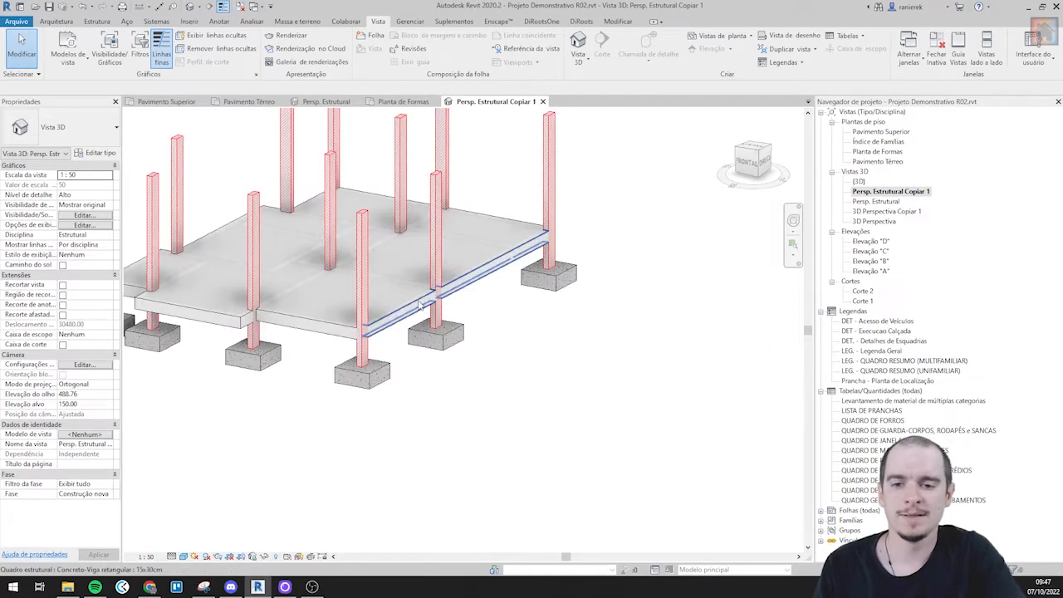
pyautogui.click(419, 300)
pyautogui.moveTo(427, 361); pyautogui.dragTo(505, 357, button='middle')
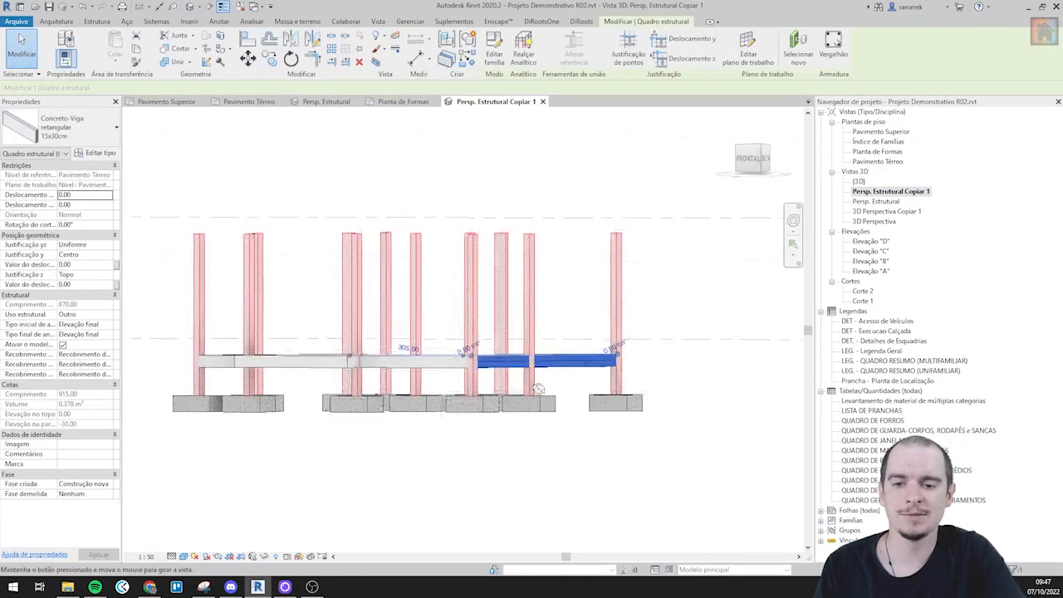
pyautogui.click(165, 308)
pyautogui.moveTo(164, 305); pyautogui.dragTo(338, 361)
pyautogui.keyDown('shift'); pyautogui.moveTo(291, 260); pyautogui.dragTo(536, 171, button='middle'); pyautogui.keyUp('shift')
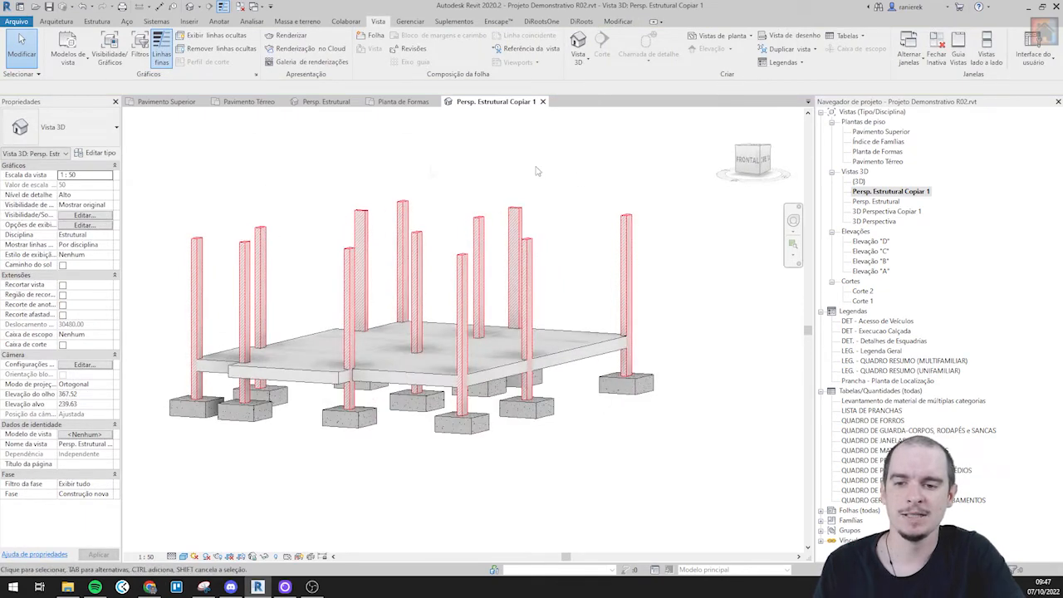
# - Copy all ground-floor beams and slabs and paste them aligned to the Pavimento Superior level
pyautogui.scroll(1, 322, 316)
pyautogui.keyDown('shift'); pyautogui.moveTo(256, 342); pyautogui.dragTo(263, 274, button='middle'); pyautogui.keyUp('shift')
pyautogui.moveTo(147, 340); pyautogui.dragTo(769, 397)
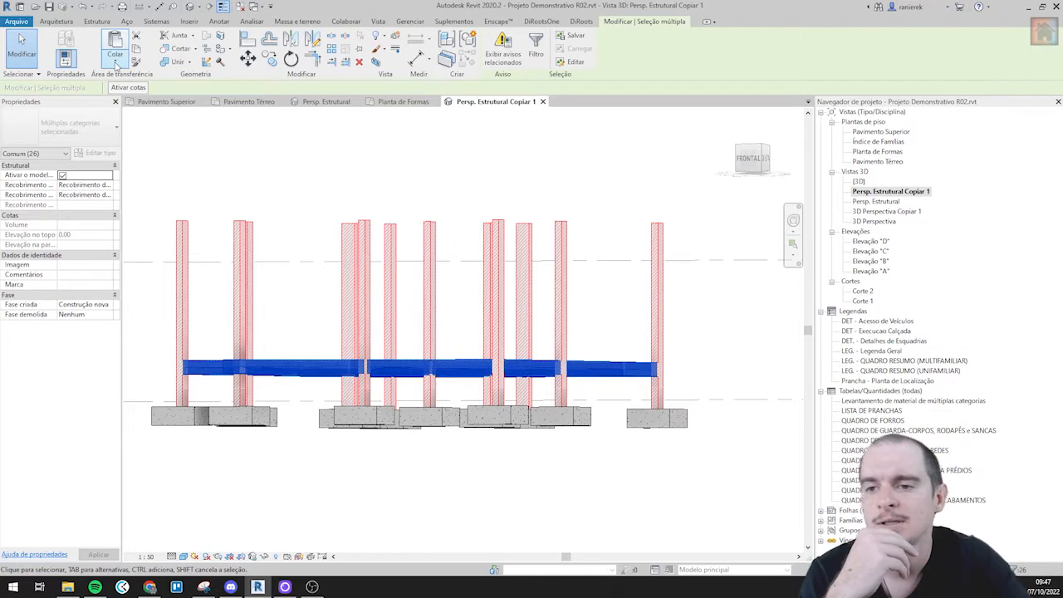
pyautogui.click(119, 64)
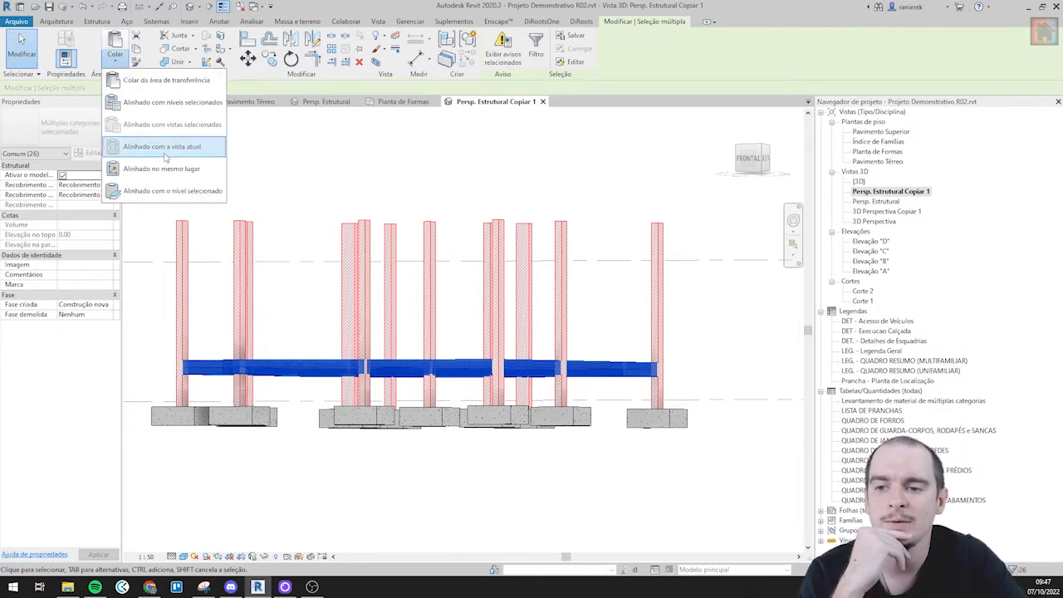
pyautogui.click(172, 103)
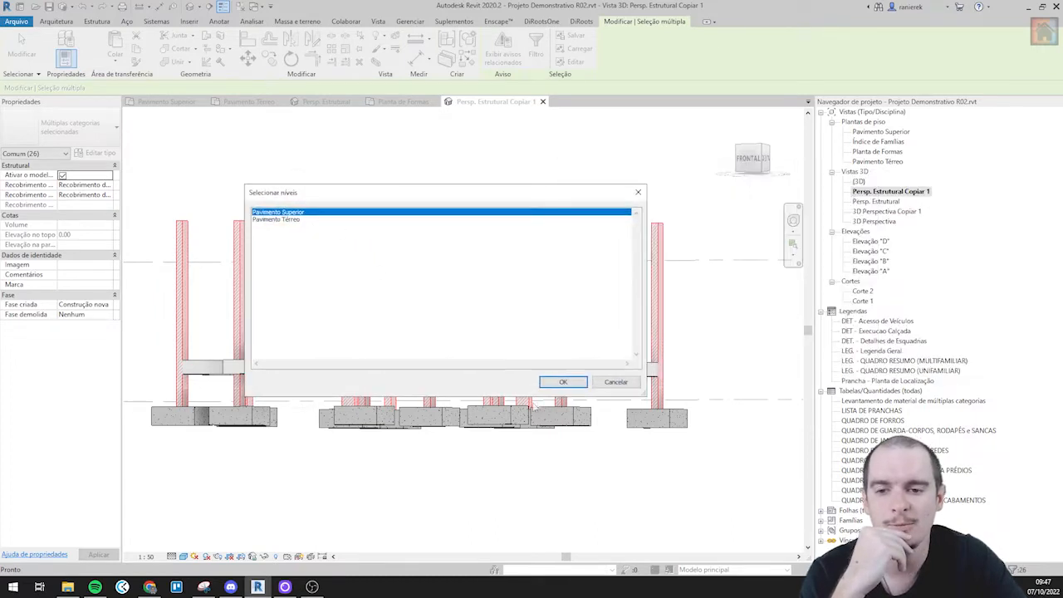
pyautogui.click(564, 383)
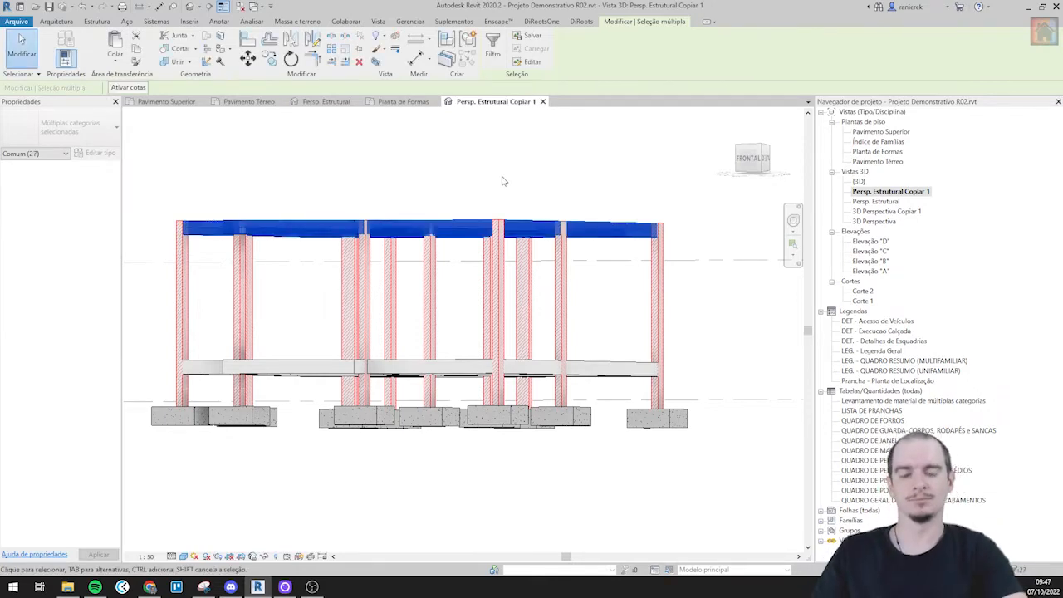
pyautogui.click(506, 176)
pyautogui.keyDown('shift'); pyautogui.moveTo(507, 176); pyautogui.dragTo(636, 199, button='middle'); pyautogui.keyUp('shift')
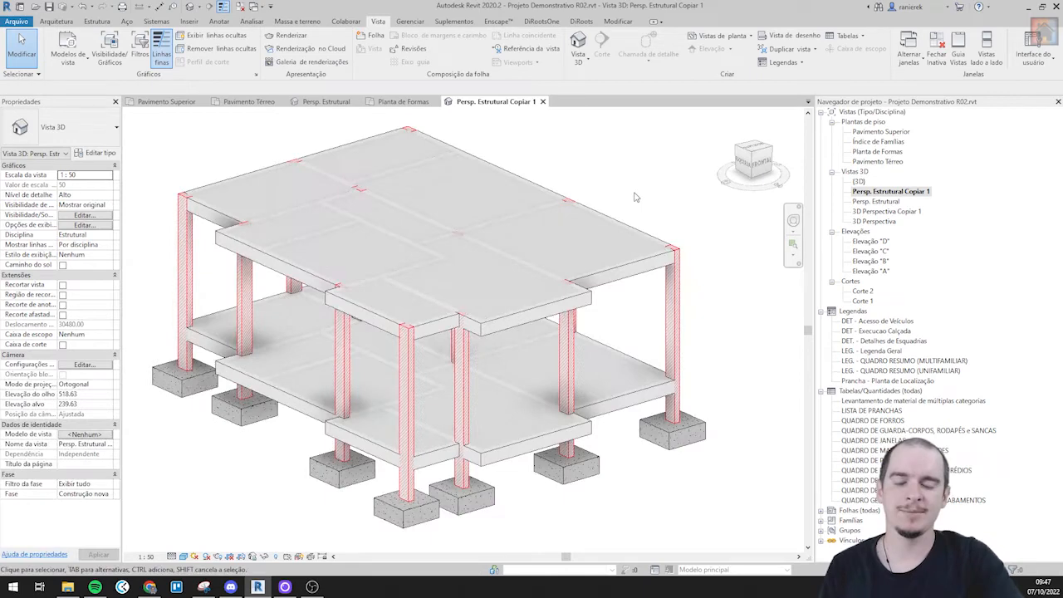
pyautogui.scroll(-1, 636, 198)
pyautogui.keyDown('shift'); pyautogui.moveTo(643, 208); pyautogui.dragTo(480, 251, button='middle'); pyautogui.keyUp('shift')
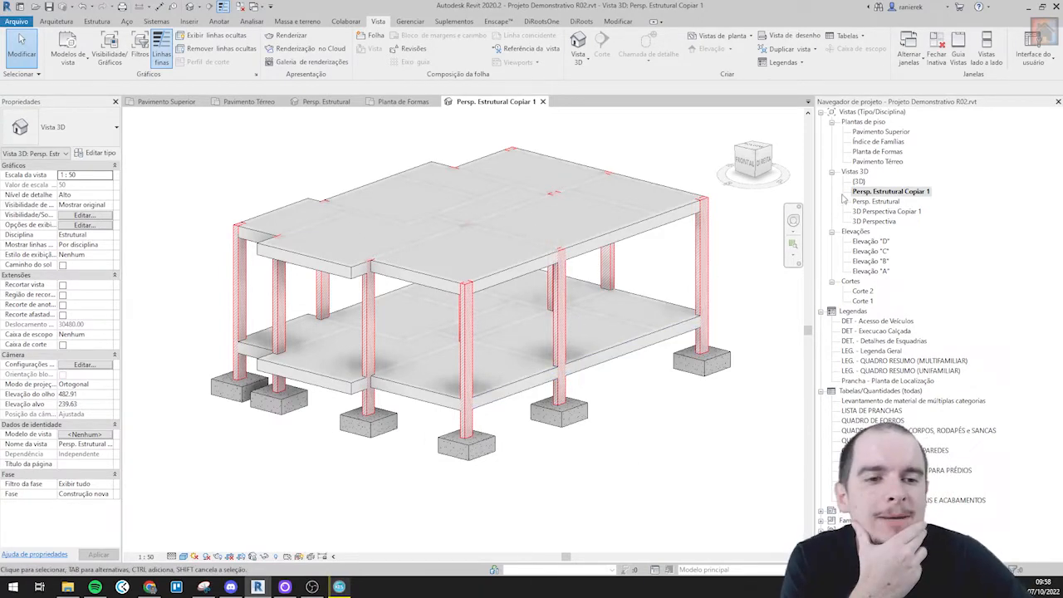
# - Open the Planta de Formas plan and the Pavimento Superior plan to review the floor layouts
pyautogui.doubleClick(876, 152)
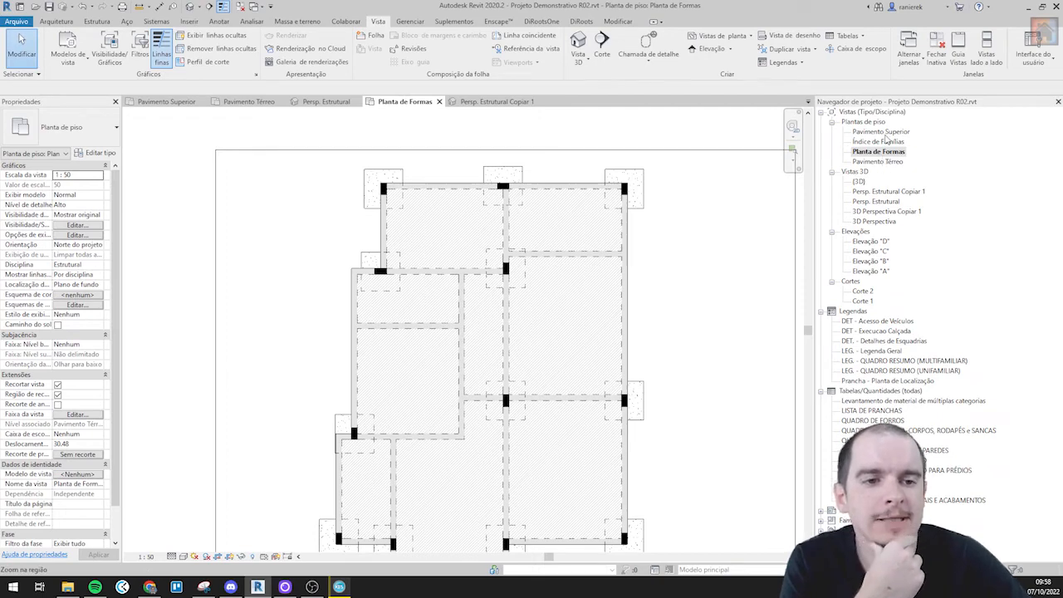
pyautogui.doubleClick(882, 132)
pyautogui.scroll(-3, 541, 173)
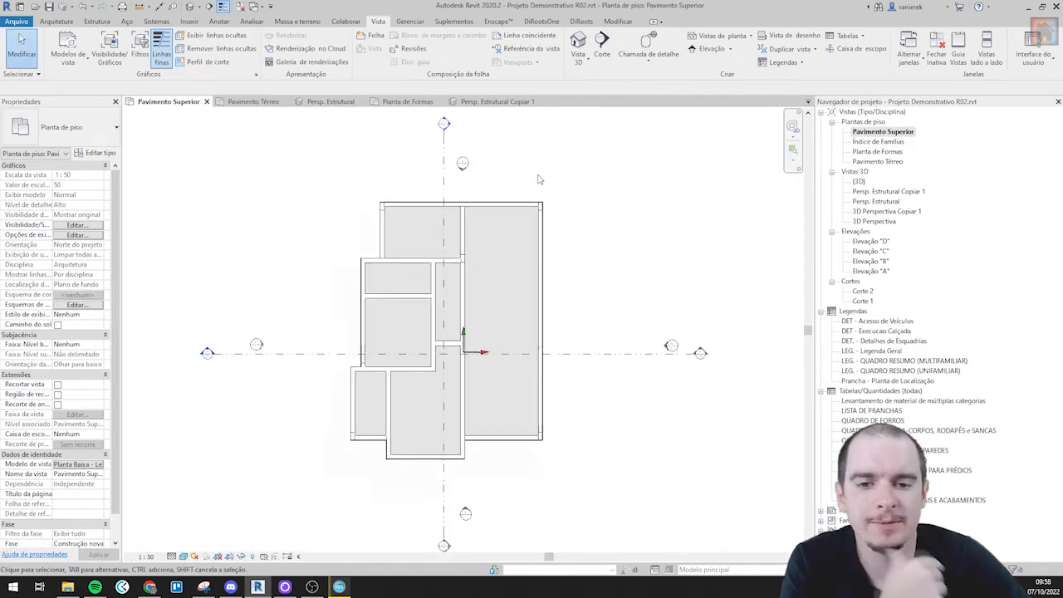
pyautogui.scroll(2, 560, 318)
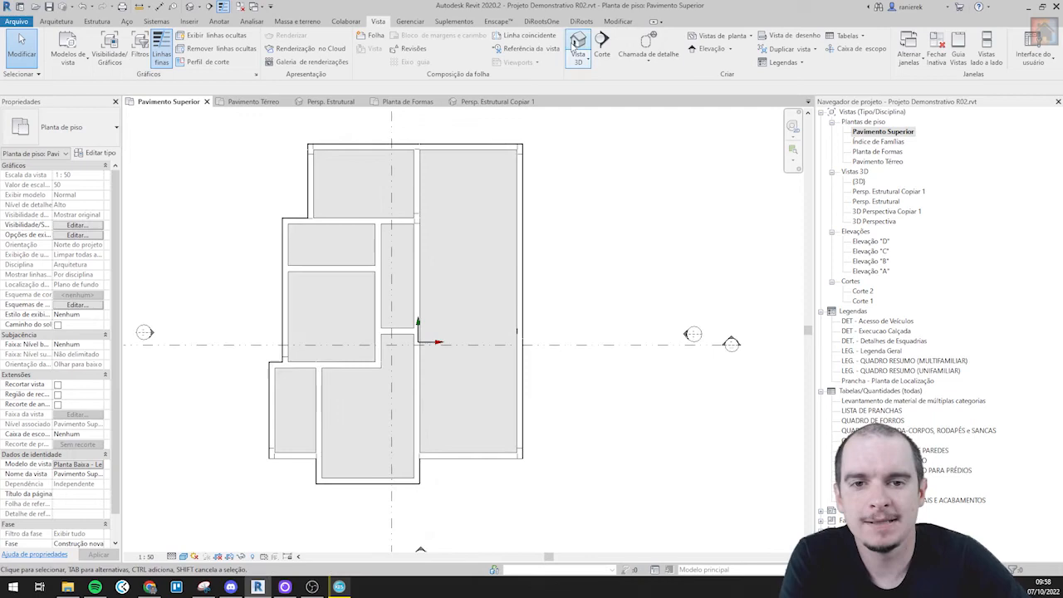
# - Extend the {3D} view's section box down past the footings, inspect the model from the side and close the view
pyautogui.click(578, 43)
pyautogui.keyDown('shift'); pyautogui.moveTo(641, 252); pyautogui.dragTo(588, 434, button='middle'); pyautogui.keyUp('shift')
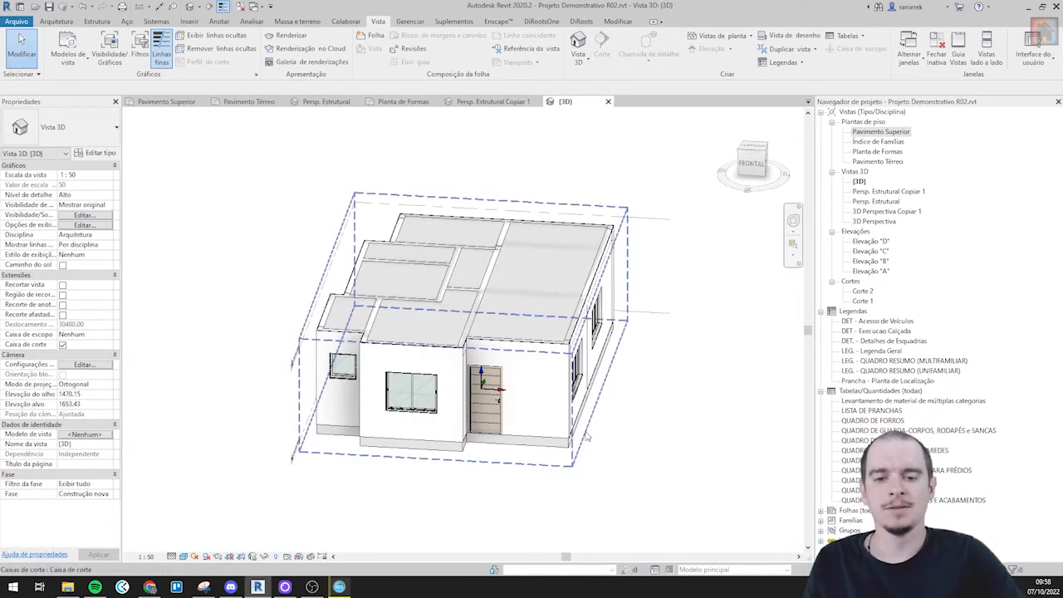
pyautogui.click(585, 433)
pyautogui.moveTo(463, 387); pyautogui.dragTo(464, 465)
pyautogui.keyDown('shift'); pyautogui.moveTo(656, 446); pyautogui.dragTo(848, 446, button='middle'); pyautogui.keyUp('shift')
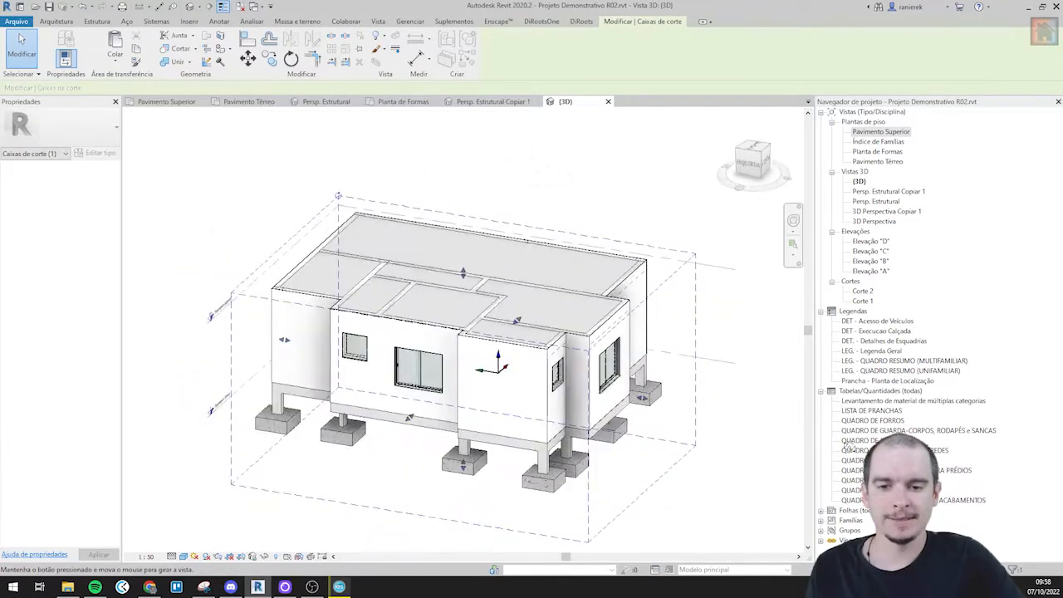
pyautogui.click(607, 101)
# - Start a roof by footprint on the Pavimento Superior plan using the Telha Cerâmica basic roof type
pyautogui.moveTo(480, 282); pyautogui.dragTo(524, 302, button='middle')
pyautogui.click(55, 20)
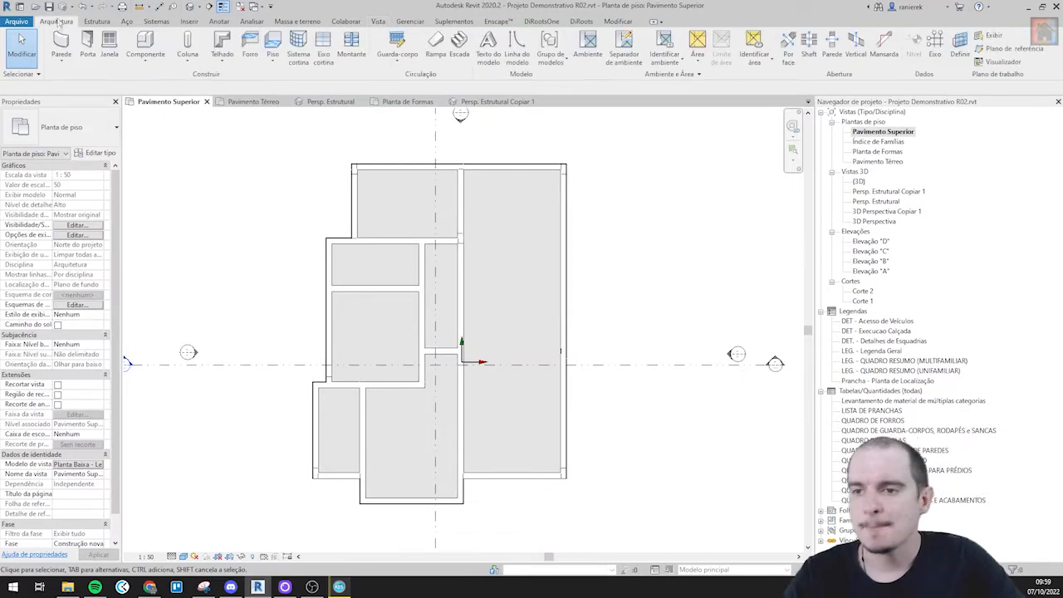
pyautogui.click(223, 41)
pyautogui.scroll(2, 305, 196)
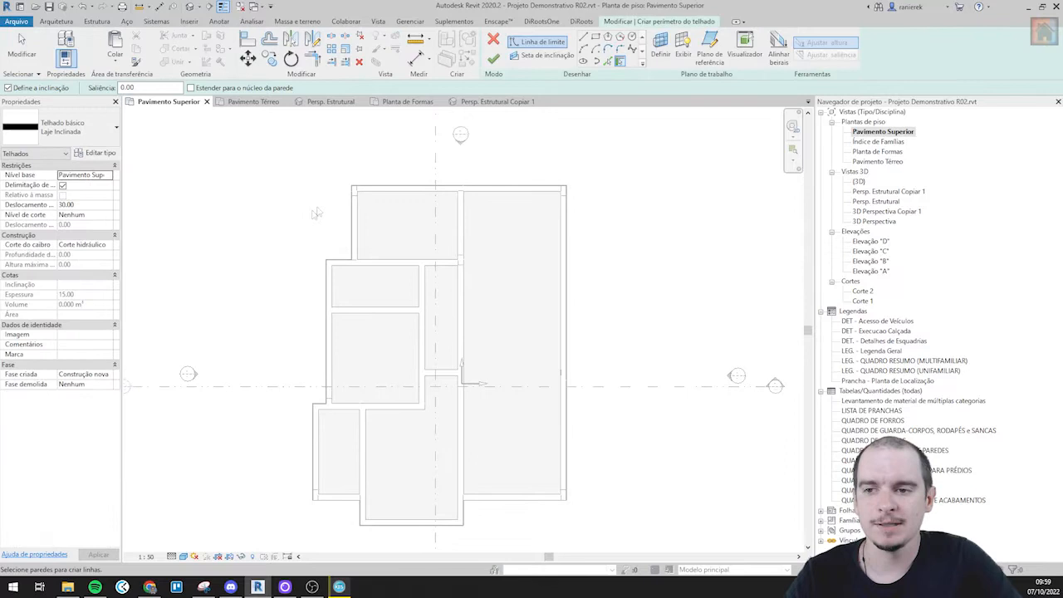
pyautogui.click(81, 125)
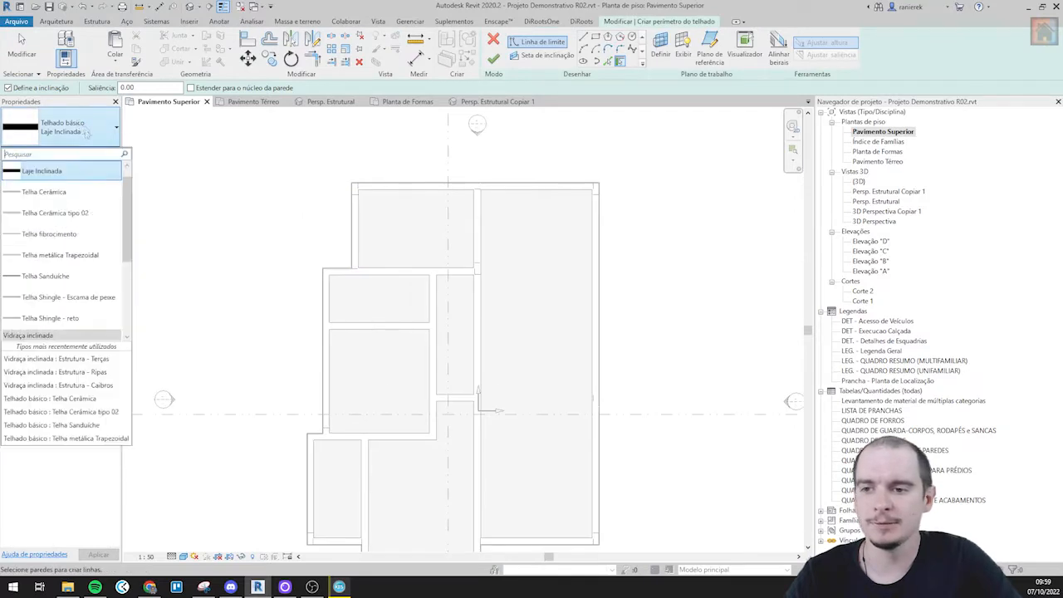
pyautogui.click(83, 209)
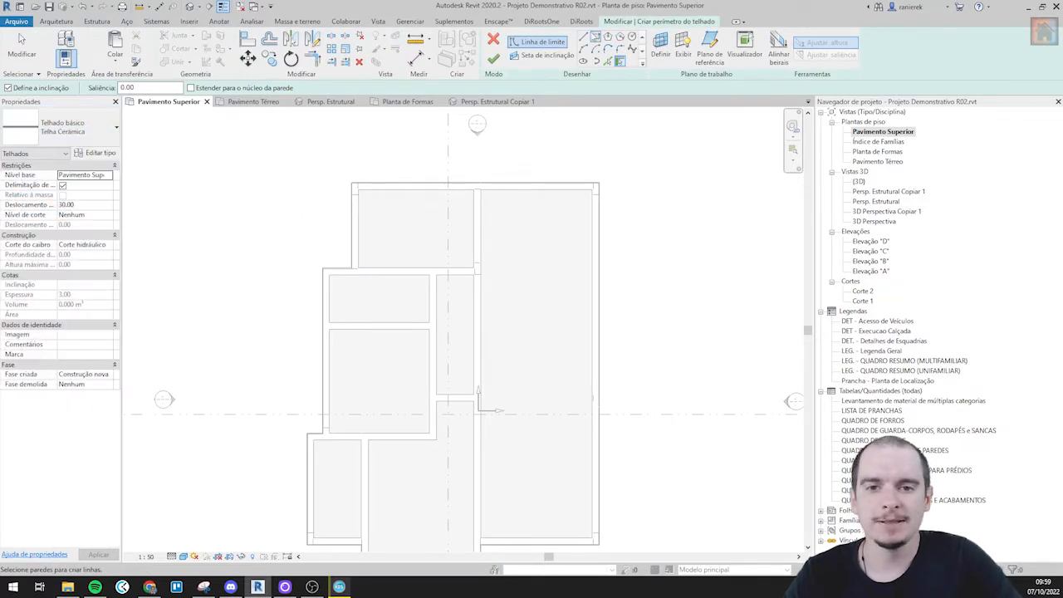
# - Draw sloped roof boundary lines offset 100 outside the walls along the upper-left side and the rear of the house
pyautogui.click(585, 37)
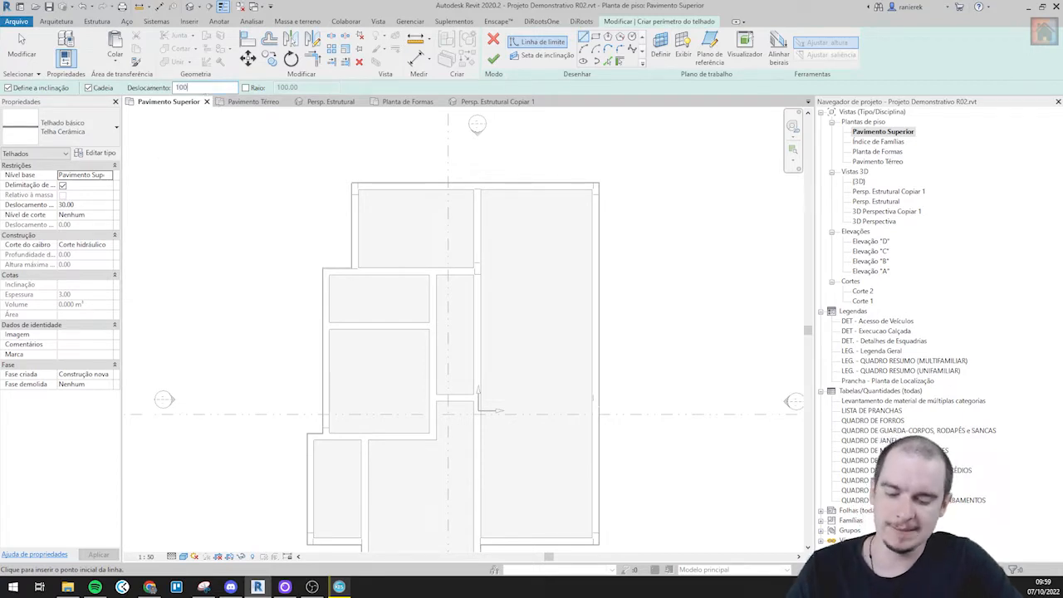
pyautogui.scroll(5, 345, 187)
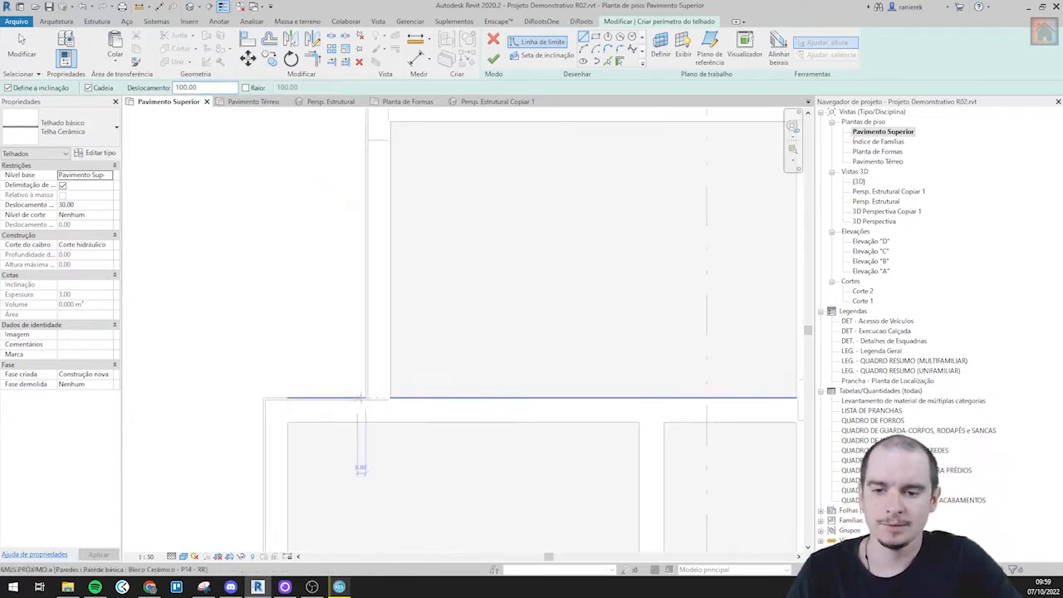
pyautogui.click(364, 398)
pyautogui.scroll(-2, 332, 246)
pyautogui.moveTo(311, 199); pyautogui.dragTo(288, 327, button='middle')
pyautogui.click(334, 275)
pyautogui.scroll(-2, 274, 206)
pyautogui.scroll(2, 660, 234)
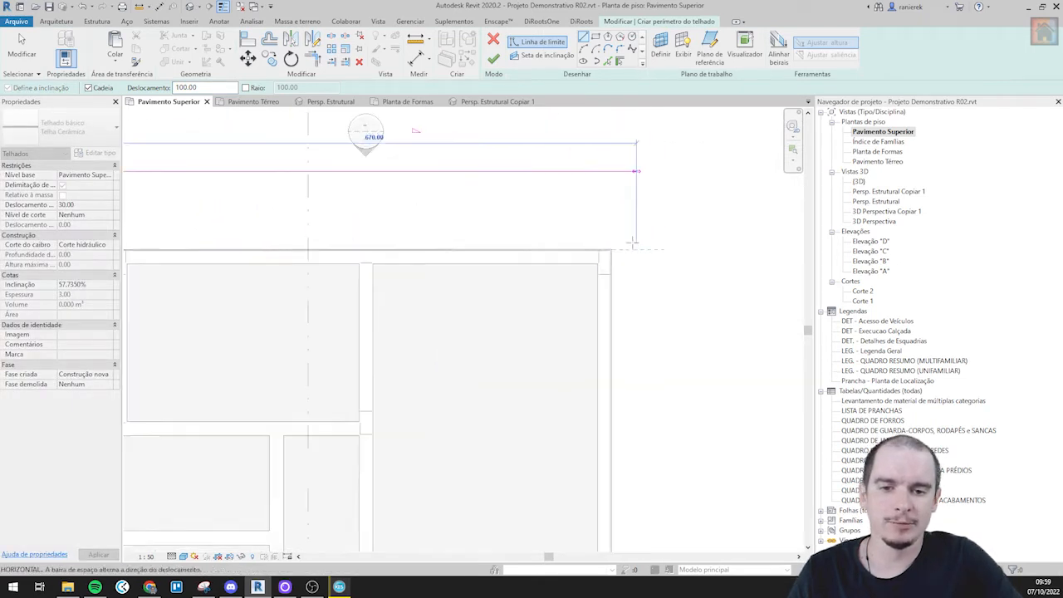
pyautogui.click(612, 249)
pyautogui.scroll(-4, 628, 249)
pyautogui.moveTo(647, 398); pyautogui.dragTo(624, 247, button='middle')
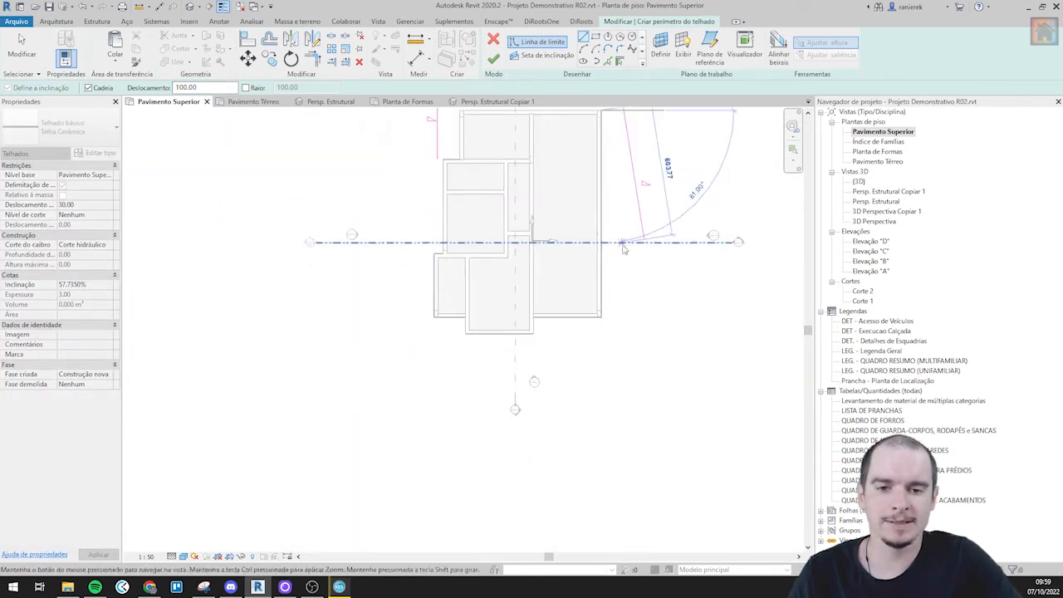
# - Continue the roof boundary at the 100 offset down the long right-hand wall and around the projecting front walls
pyautogui.scroll(3, 616, 304)
pyautogui.click(587, 330)
pyautogui.scroll(4, 416, 330)
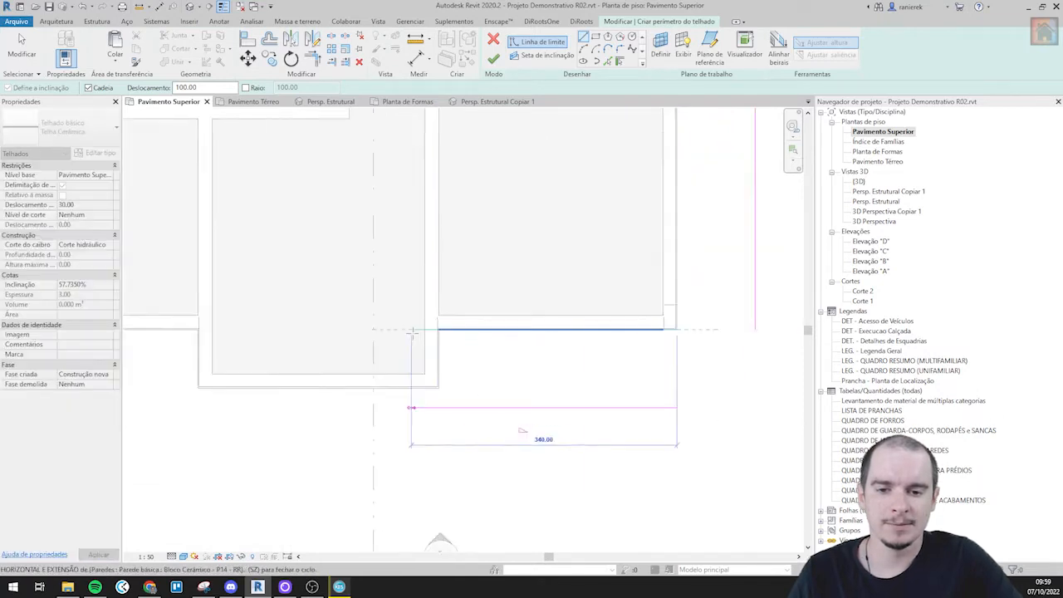
pyautogui.click(442, 330)
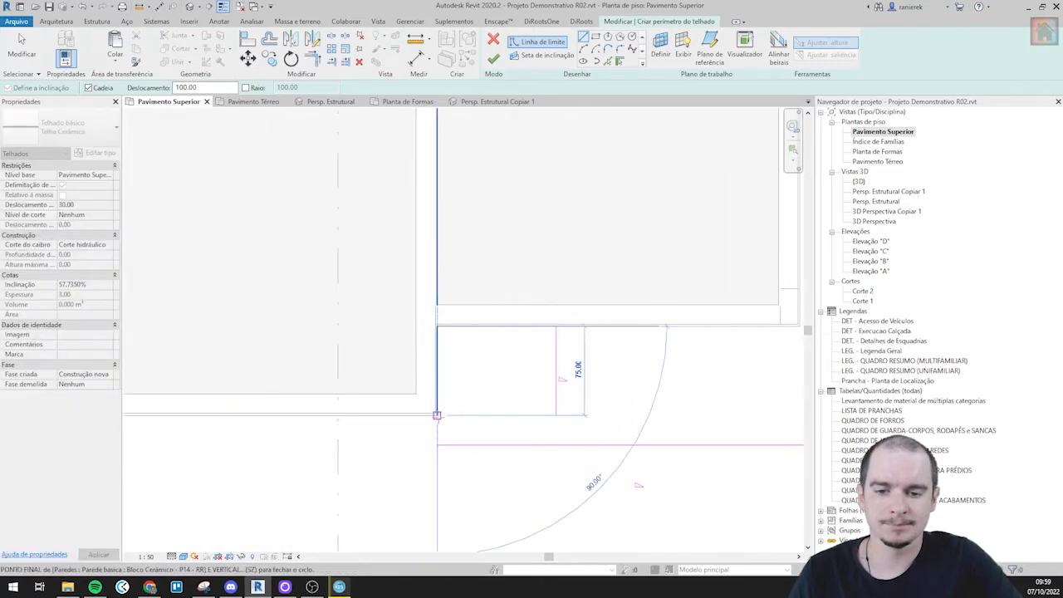
pyautogui.scroll(-3, 443, 424)
pyautogui.moveTo(274, 427); pyautogui.dragTo(403, 420, button='middle')
pyautogui.scroll(3, 401, 420)
pyautogui.click(420, 406)
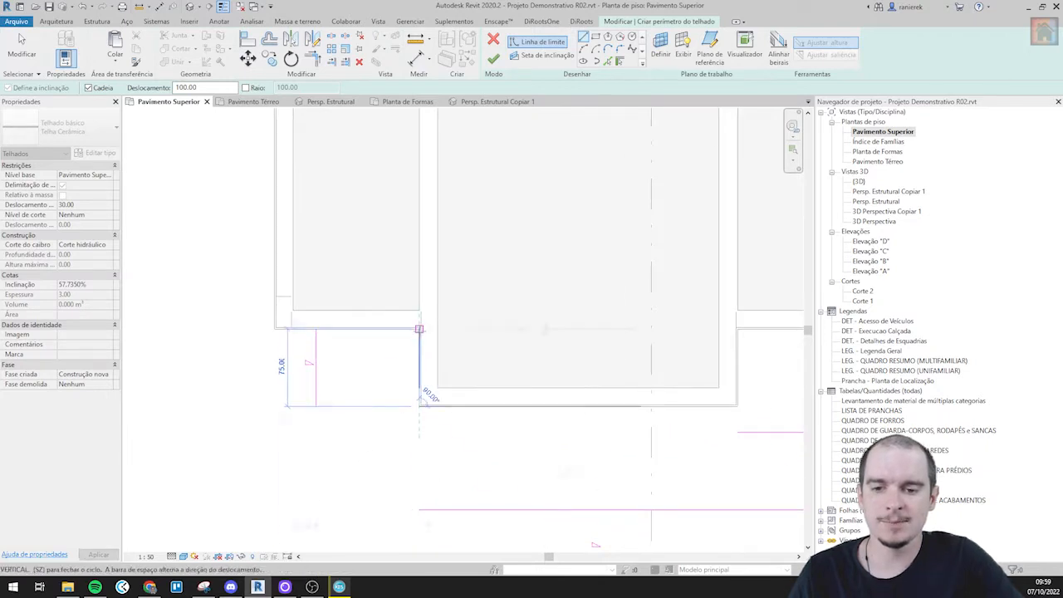
# - Continue the offset roof boundary up the stepped left-hand walls back to the starting corner
pyautogui.scroll(-5, 290, 363)
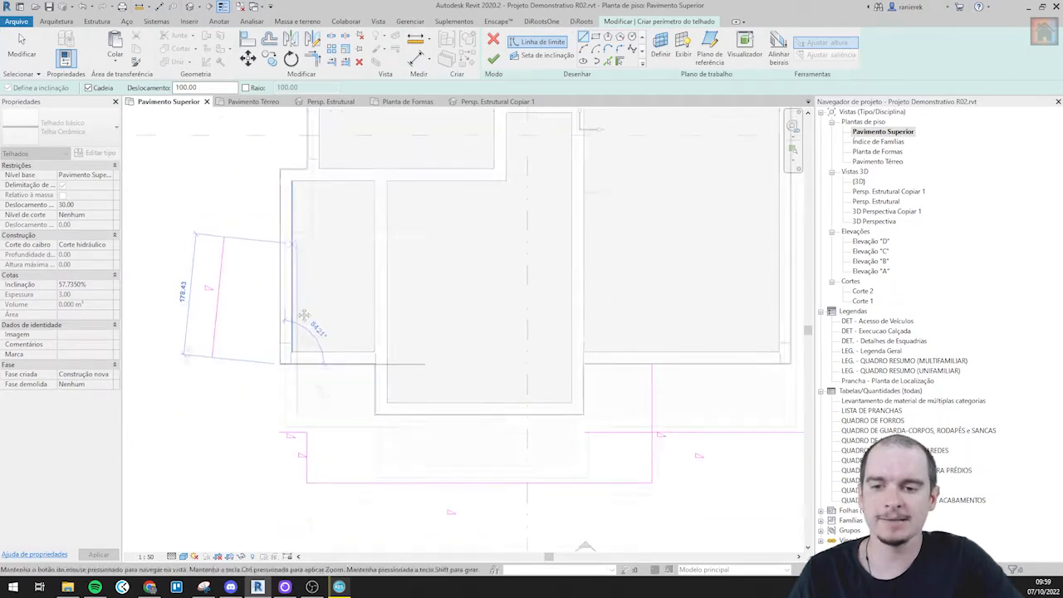
pyautogui.scroll(4, 306, 342)
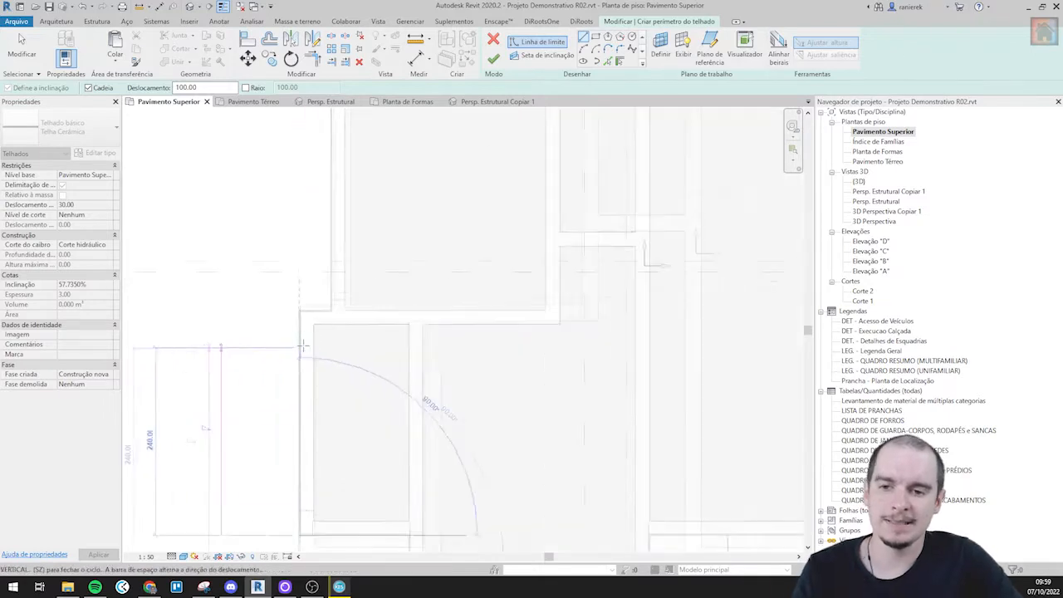
pyautogui.click(339, 299)
pyautogui.scroll(-2, 337, 357)
pyautogui.moveTo(327, 207); pyautogui.dragTo(312, 412, button='middle')
pyautogui.scroll(3, 323, 271)
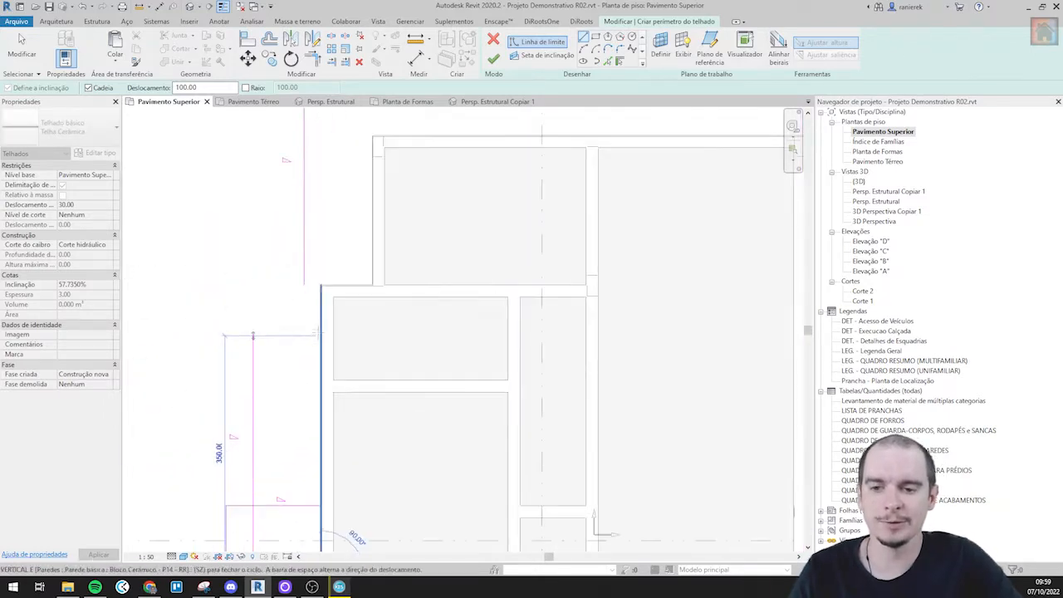
pyautogui.click(323, 271)
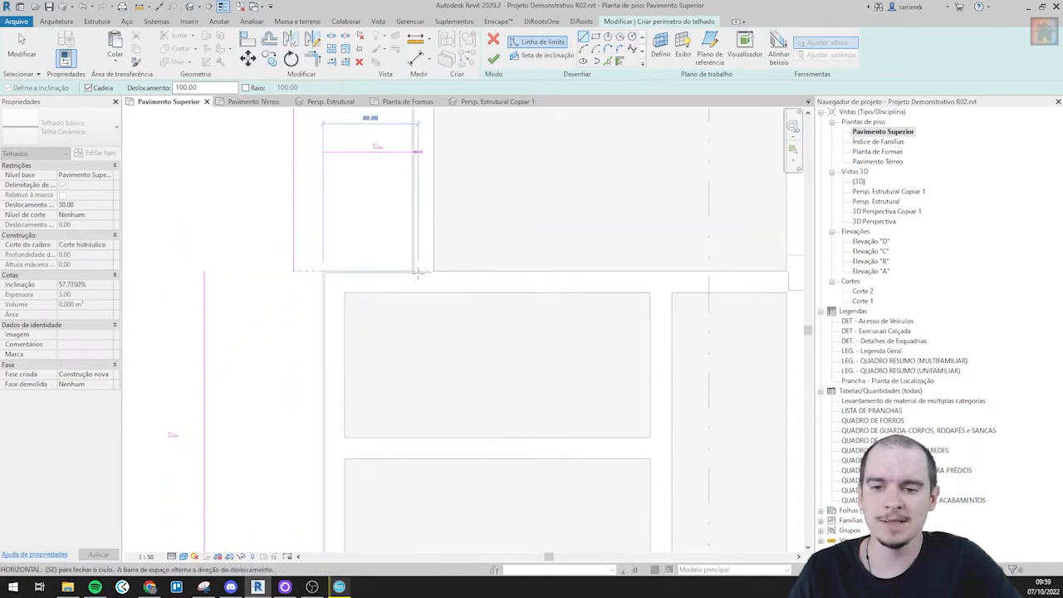
pyautogui.click(412, 271)
pyautogui.press('Escape')
pyautogui.press('Escape')
# - Trim the crossing and overlapping boundary lines to corners so they form one closed roof outline
pyautogui.scroll(-2, 376, 311)
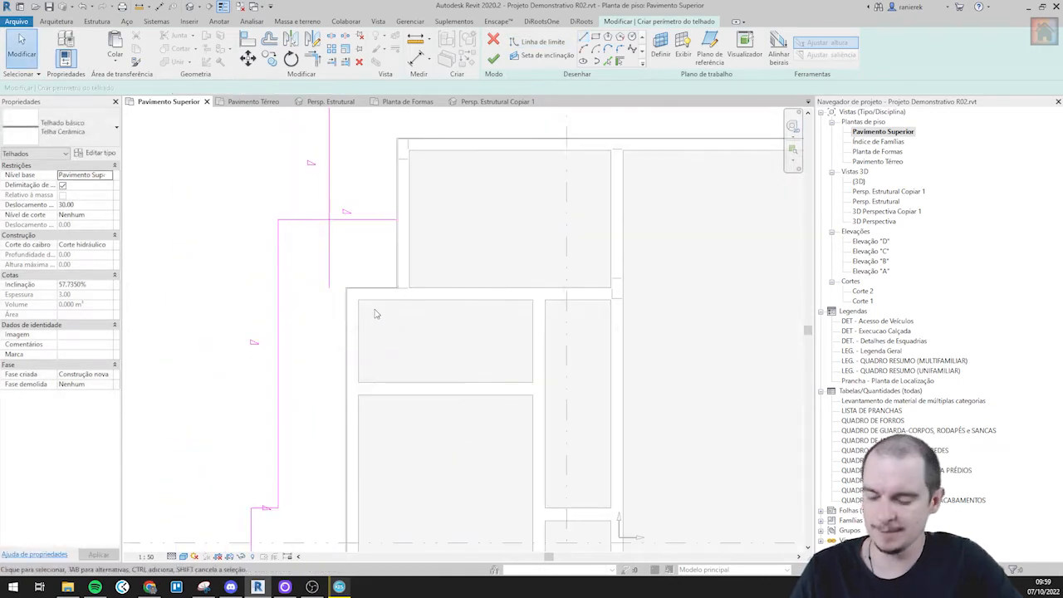
pyautogui.click(330, 199)
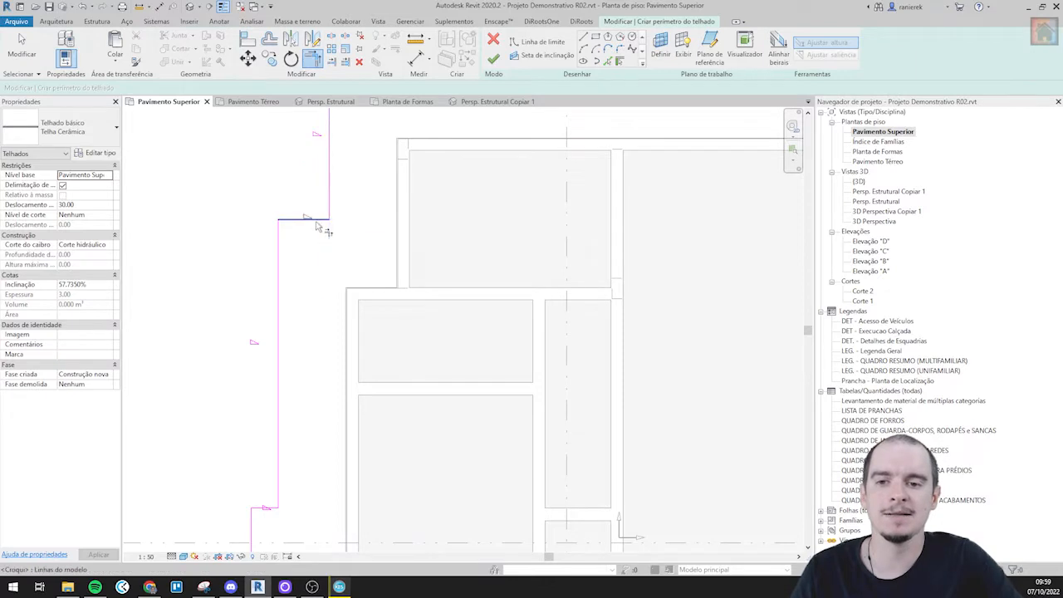
pyautogui.scroll(-3, 323, 229)
pyautogui.scroll(3, 498, 378)
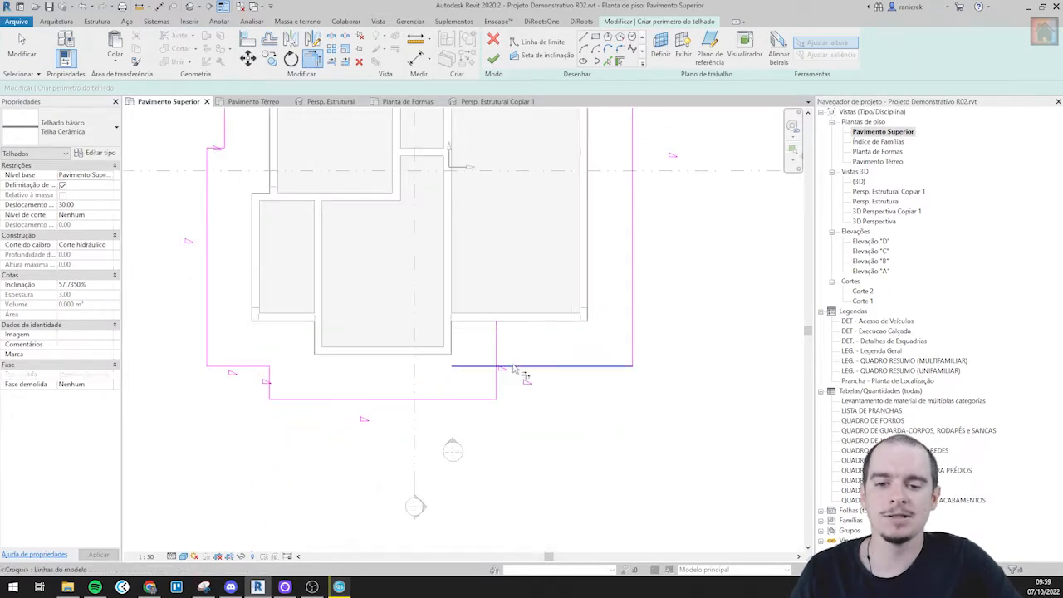
pyautogui.scroll(-4, 473, 384)
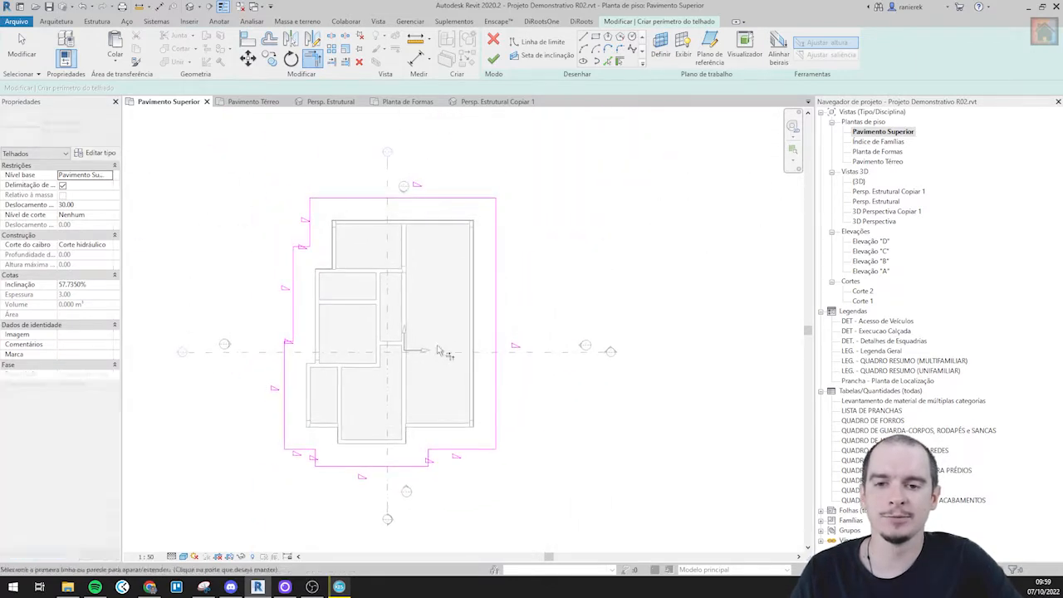
pyautogui.press('Escape')
# - Set the roof's base offset to 0 and its slope to 35%, and finish the roof sketch
pyautogui.moveTo(391, 407)
pyautogui.mouseDown(button='middle')
pyautogui.moveTo(387, 390)
pyautogui.moveTo(374, 424)
pyautogui.mouseUp(button='middle')
pyautogui.scroll(1, 386, 391)
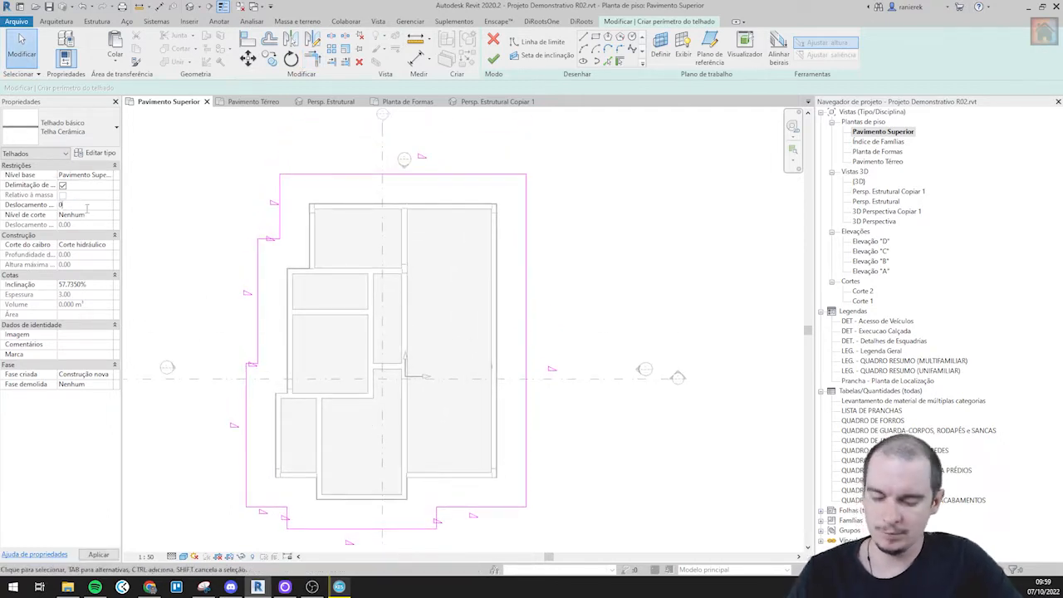
pyautogui.click(97, 283)
pyautogui.write('35')
pyautogui.press('Return')
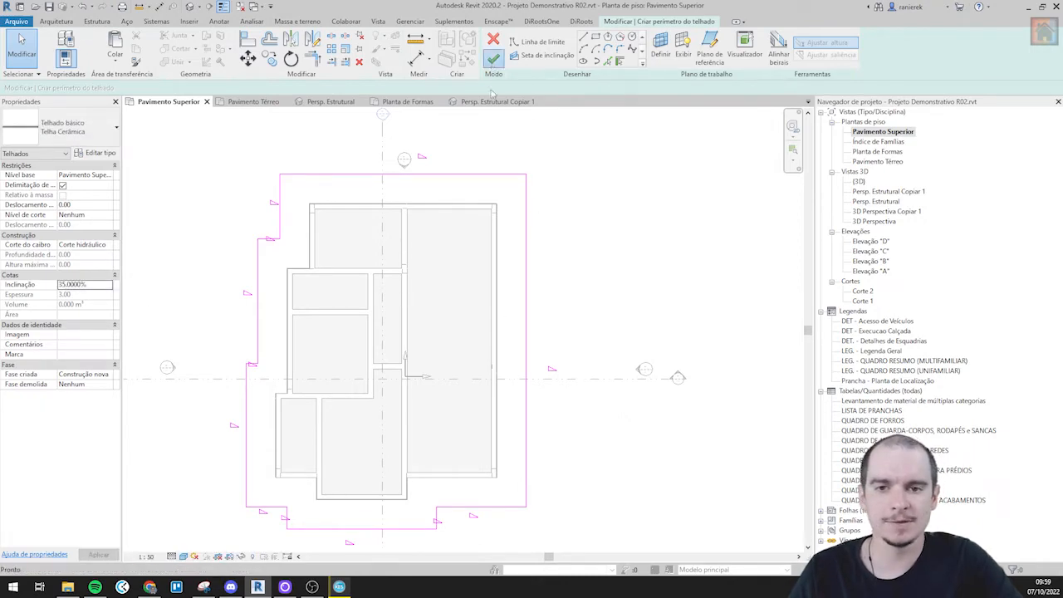
pyautogui.click(493, 59)
pyautogui.click(590, 274)
pyautogui.scroll(-1, 530, 319)
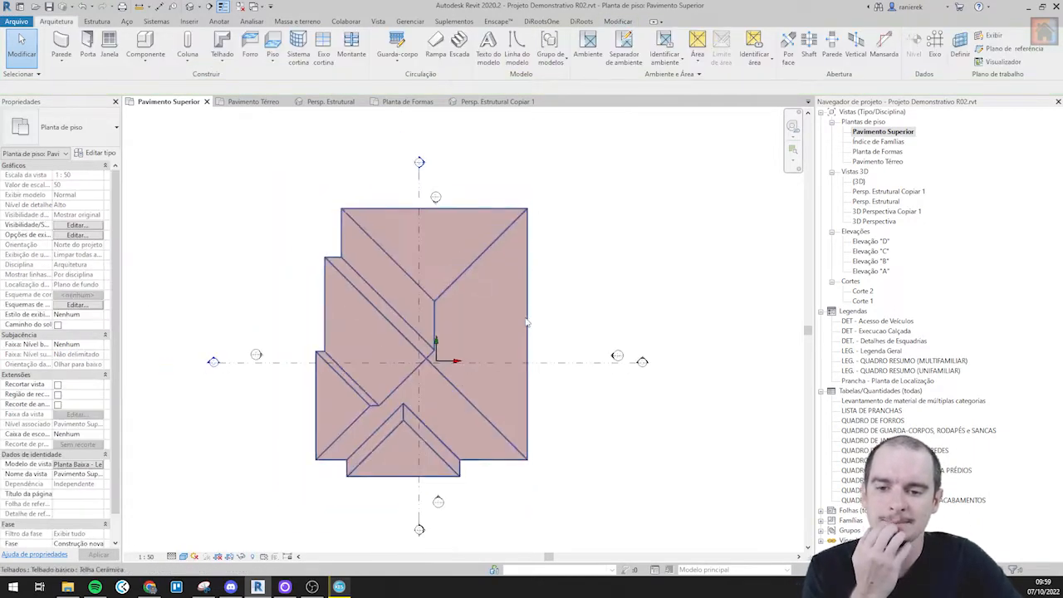
# - Open the Corte 1 section and lower the roof to a base offset of -20
pyautogui.doubleClick(213, 362)
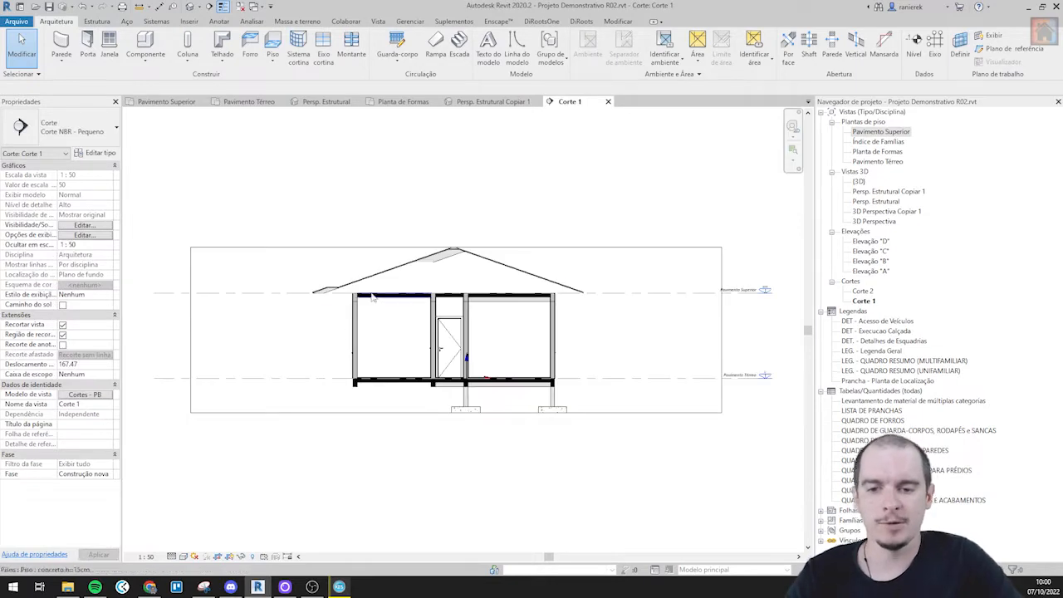
pyautogui.scroll(3, 375, 283)
pyautogui.click(375, 282)
pyautogui.press('Down')
pyautogui.press('Down')
pyautogui.press('Down')
pyautogui.press('Down')
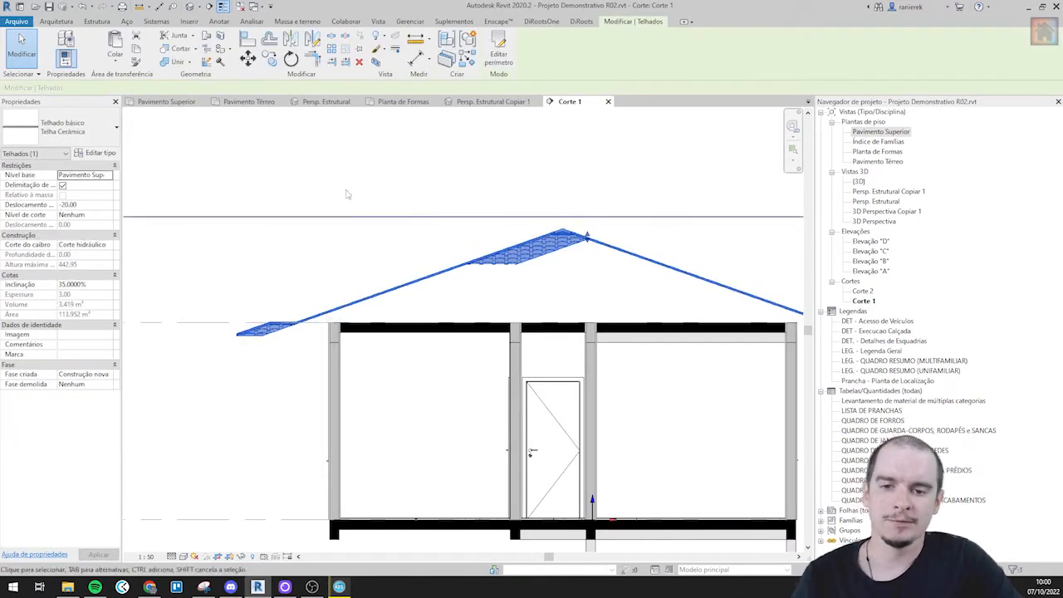
# - In the {3D} view, copy the ceramic roof and paste three copies of it aligned to the same place
pyautogui.click(379, 21)
pyautogui.click(577, 42)
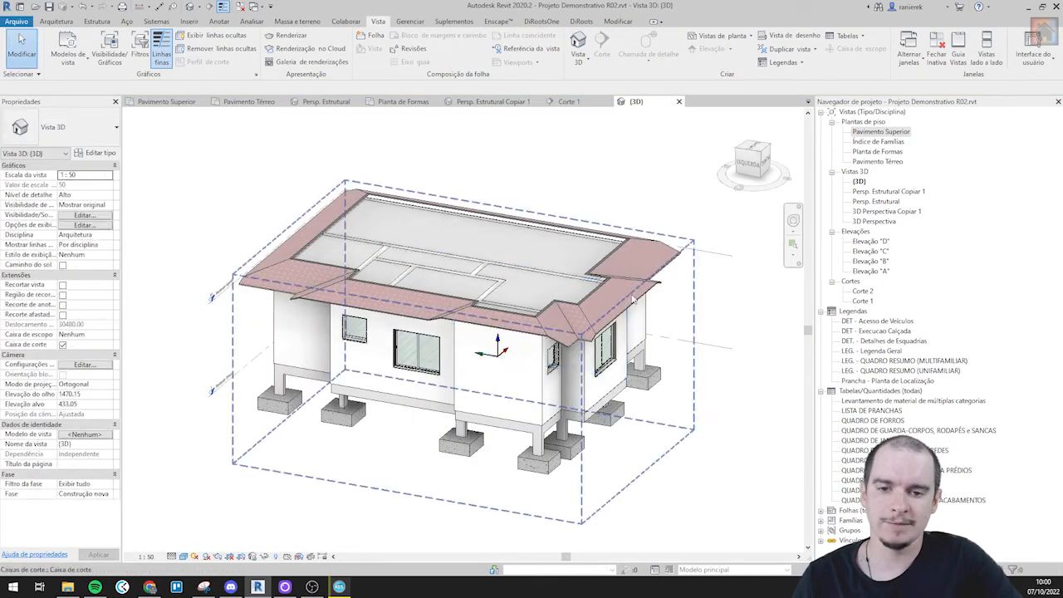
pyautogui.scroll(3, 618, 251)
pyautogui.click(616, 253)
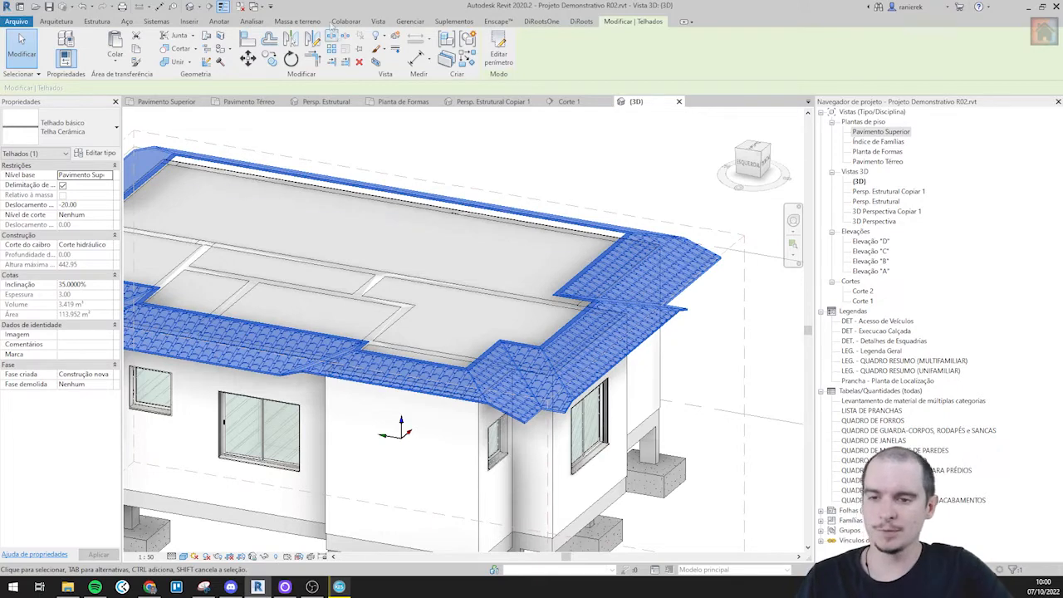
pyautogui.click(110, 65)
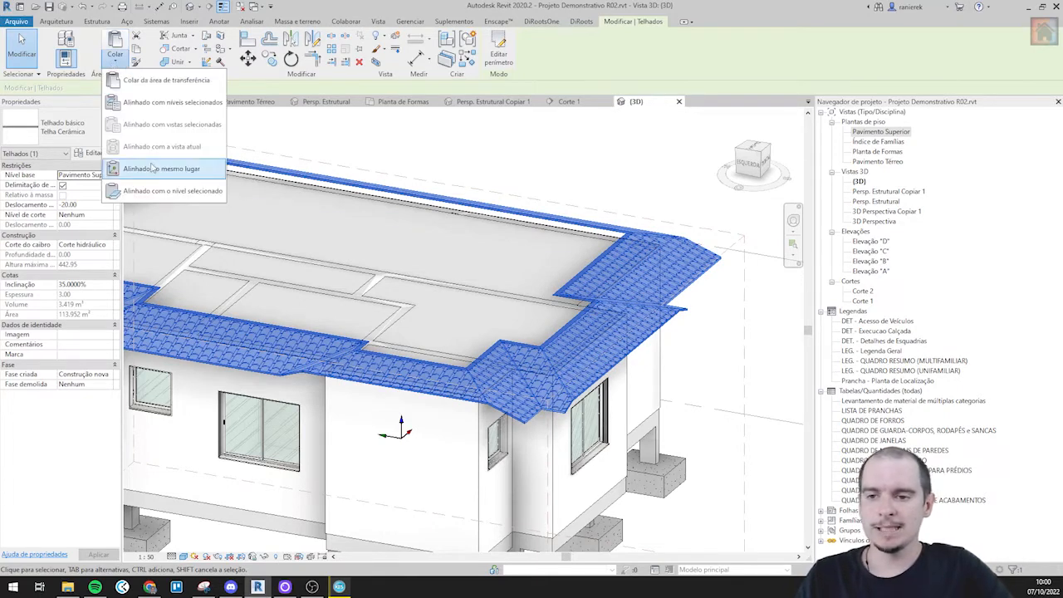
pyautogui.click(166, 165)
pyautogui.click(114, 68)
pyautogui.click(148, 167)
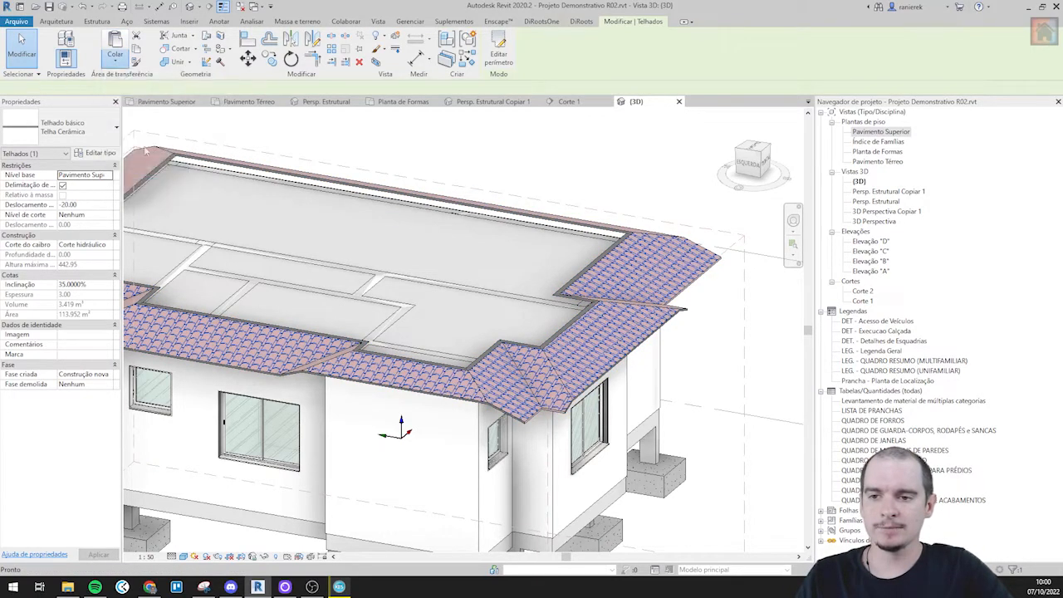
pyautogui.click(117, 61)
pyautogui.click(154, 169)
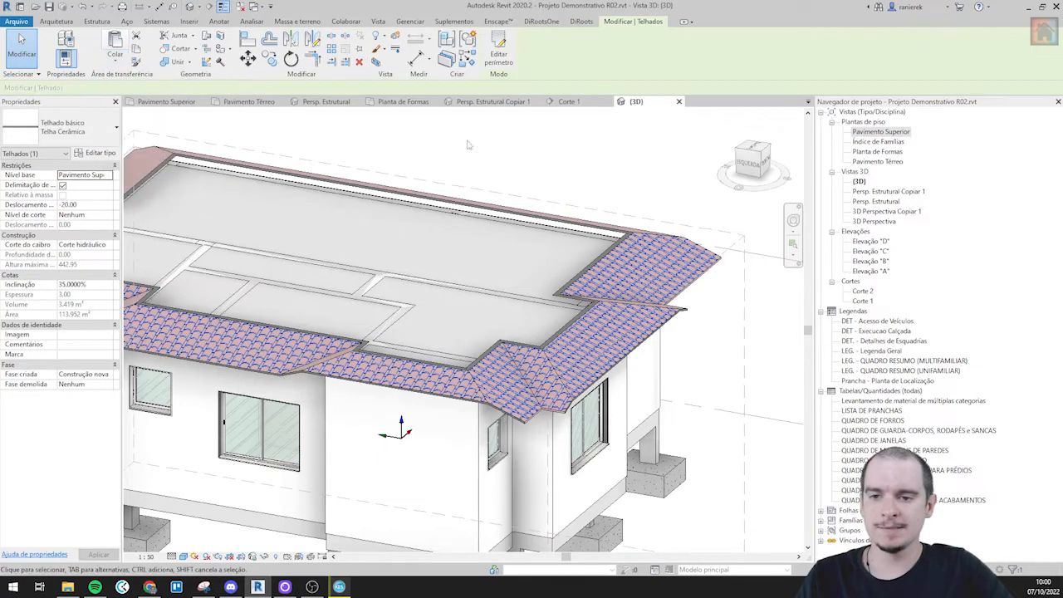
# - Change one of the overlapping roof copies to the Estrutura - Caibros sloped glazing type
pyautogui.click(510, 163)
pyautogui.click(583, 284)
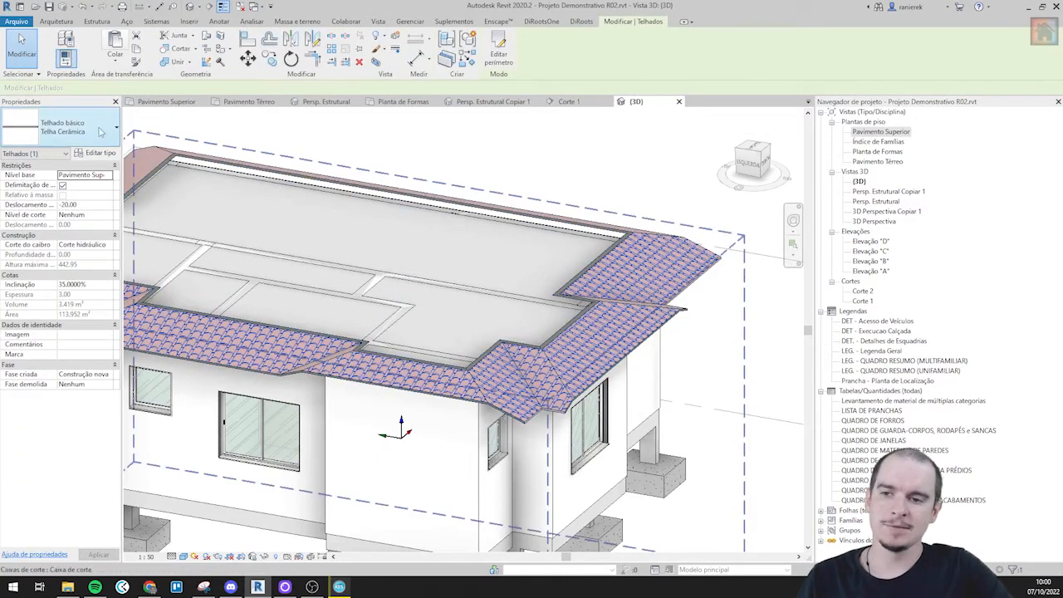
pyautogui.click(110, 133)
pyautogui.scroll(-3, 80, 214)
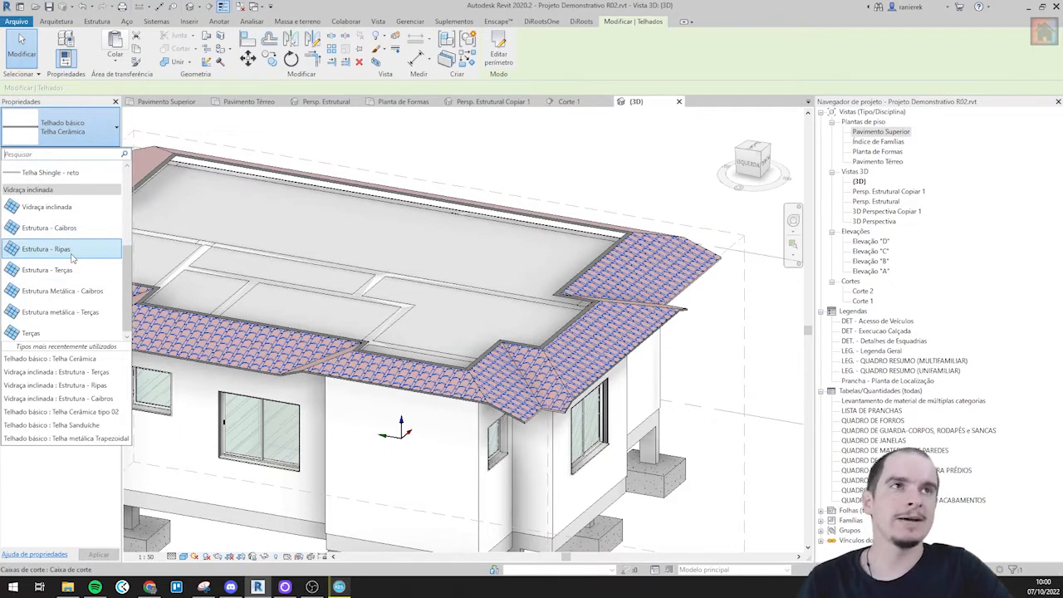
pyautogui.press('Escape')
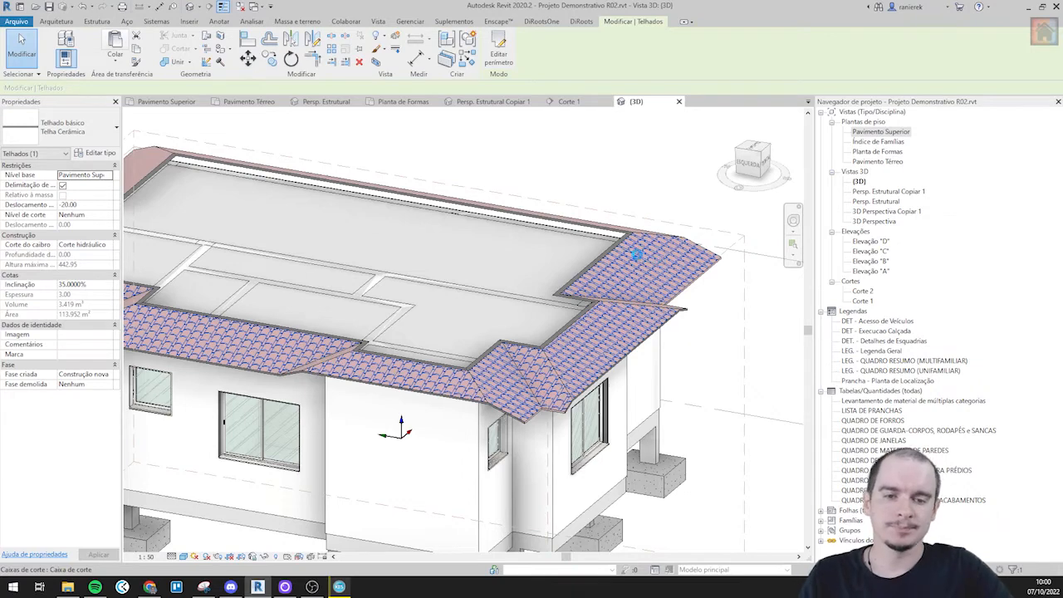
pyautogui.press('Escape')
# - Change the next overlapping ceramic roof copy to the Estrutura - Ripas sloped glazing type
pyautogui.click(627, 244)
pyautogui.click(41, 123)
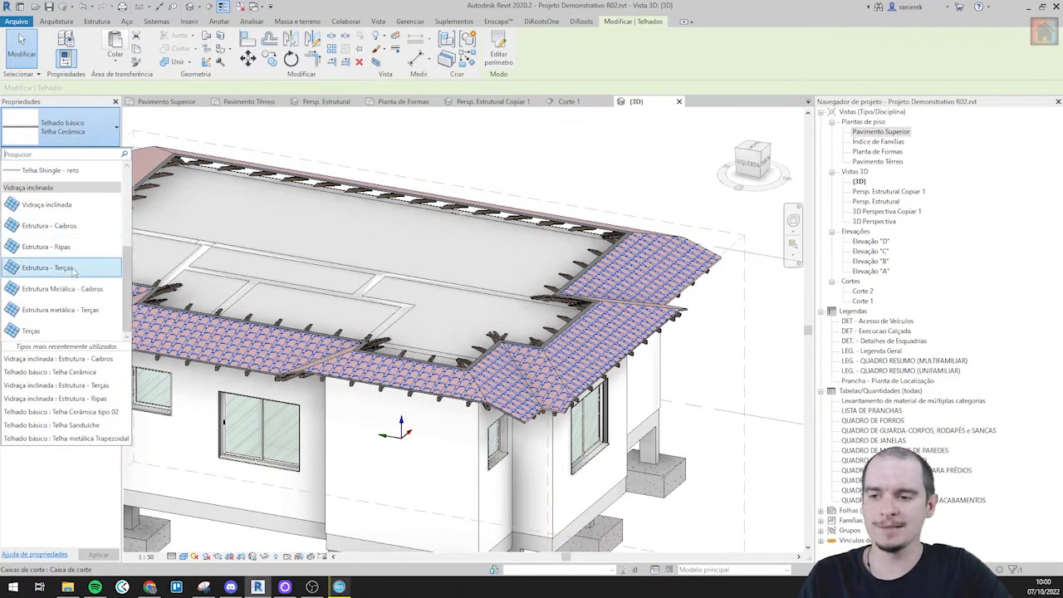
pyautogui.press('Escape')
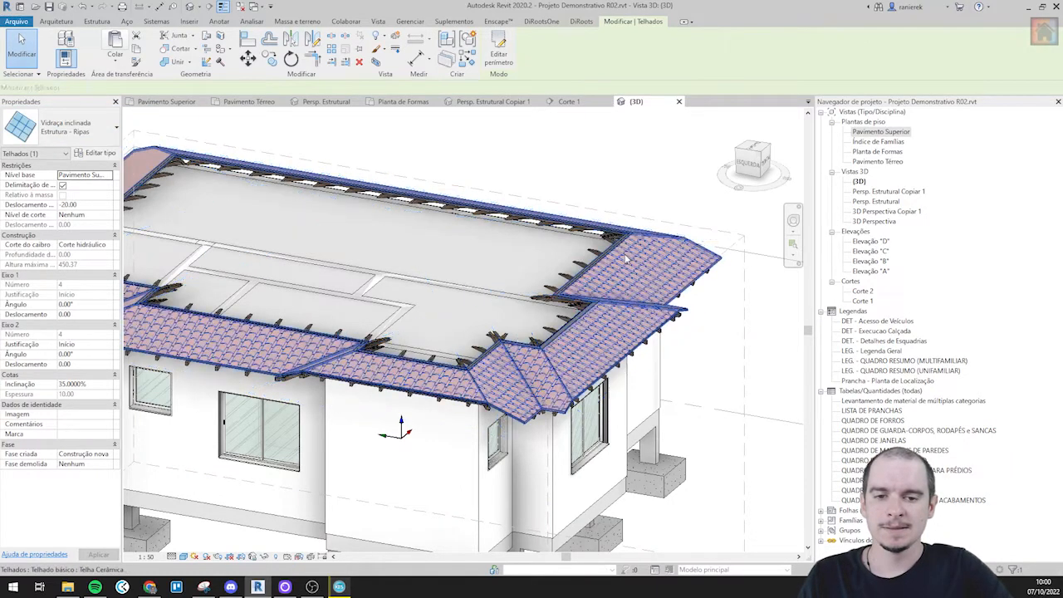
# - Change another ceramic roof copy to the Estrutura - Terças sloped glazing type
pyautogui.click(626, 246)
pyautogui.click(83, 129)
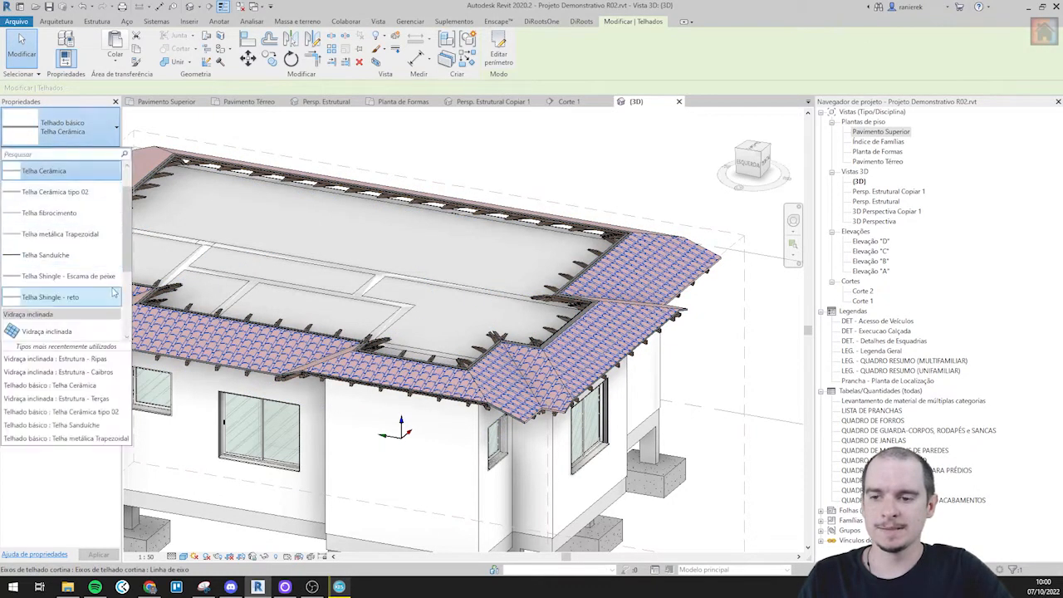
pyautogui.scroll(-2, 97, 243)
pyautogui.scroll(-2, 98, 245)
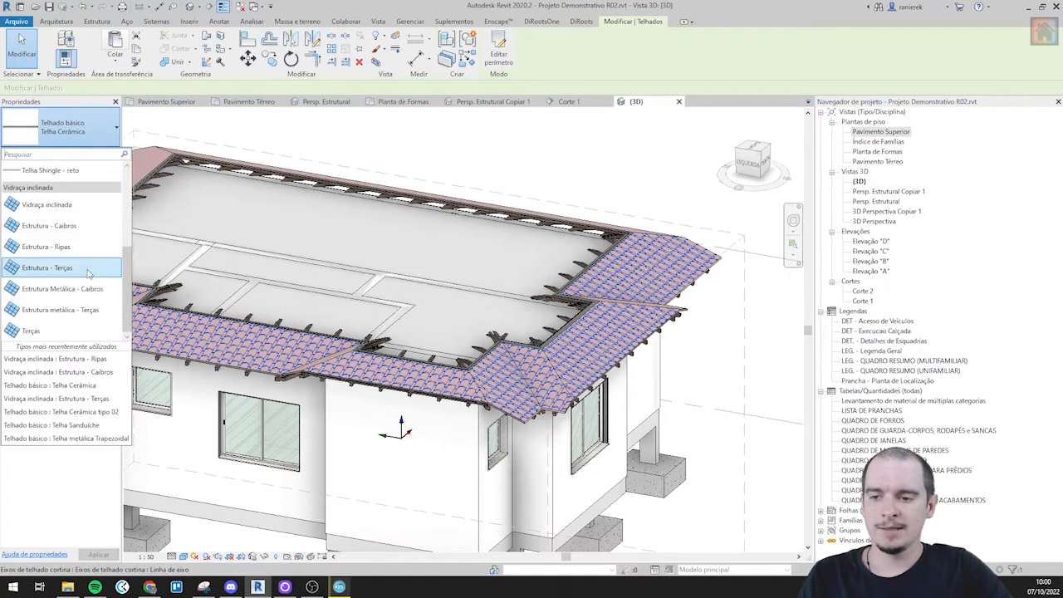
pyautogui.click(88, 274)
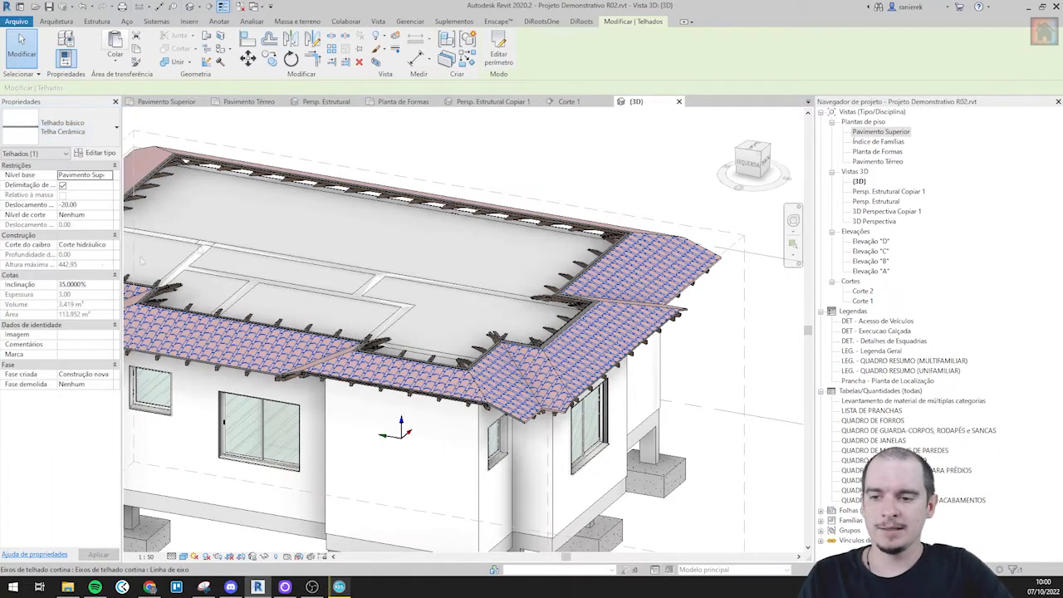
# - Raise the upper face of the 3D section box above the ridge so the whole roof is included
pyautogui.click(616, 161)
pyautogui.scroll(-2, 613, 172)
pyautogui.moveTo(558, 189)
pyautogui.mouseDown(button='middle')
pyautogui.moveTo(583, 227)
pyautogui.moveTo(520, 243)
pyautogui.moveTo(314, 224)
pyautogui.mouseUp(button='middle')
pyautogui.scroll(4, 482, 219)
pyautogui.keyDown('shift'); pyautogui.moveTo(519, 235); pyautogui.dragTo(474, 203, button='middle'); pyautogui.keyUp('shift')
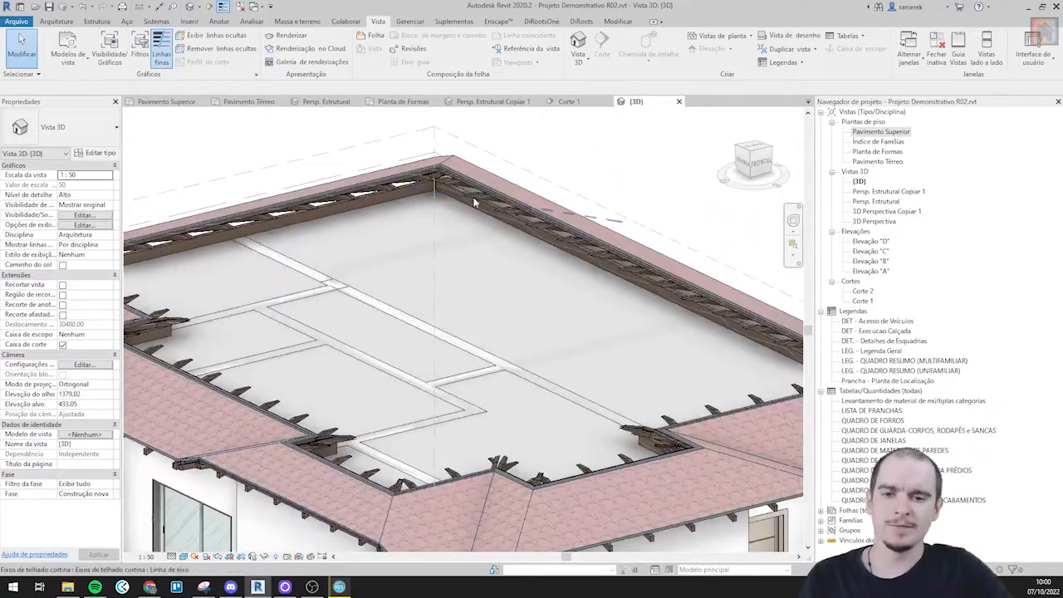
pyautogui.scroll(-4, 474, 202)
pyautogui.click(532, 199)
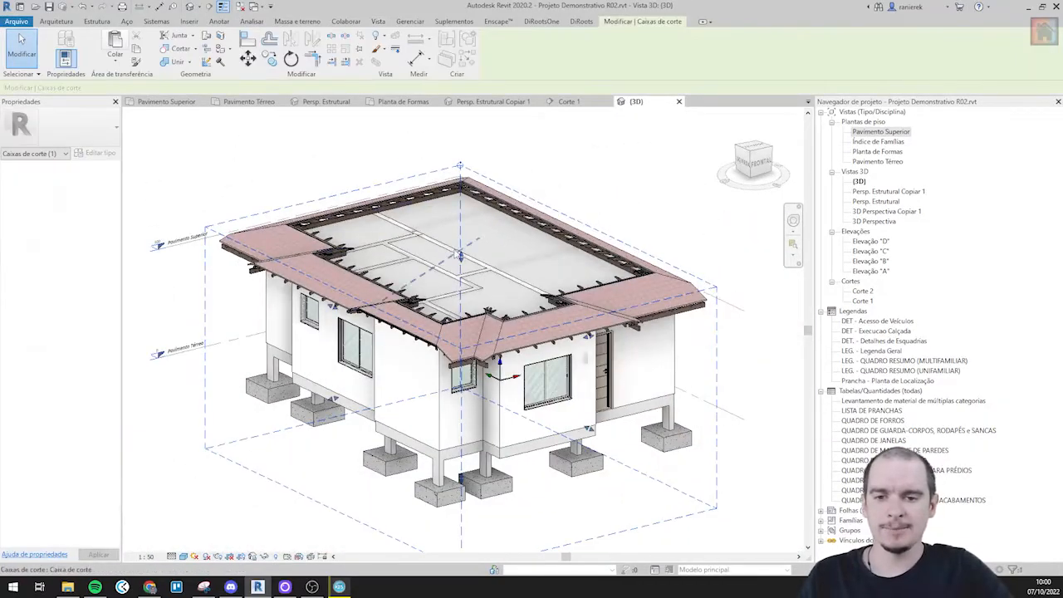
pyautogui.moveTo(461, 256); pyautogui.dragTo(522, 217)
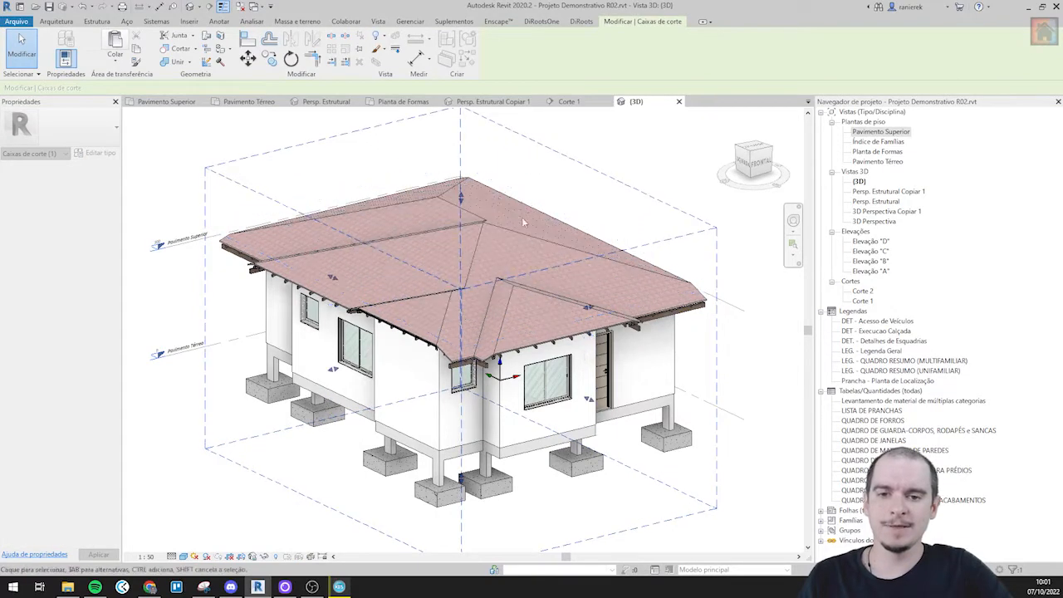
# - Temporarily hide the ceramic tile roof to expose the wooden framework below it
pyautogui.scroll(3, 545, 215)
pyautogui.click(528, 251)
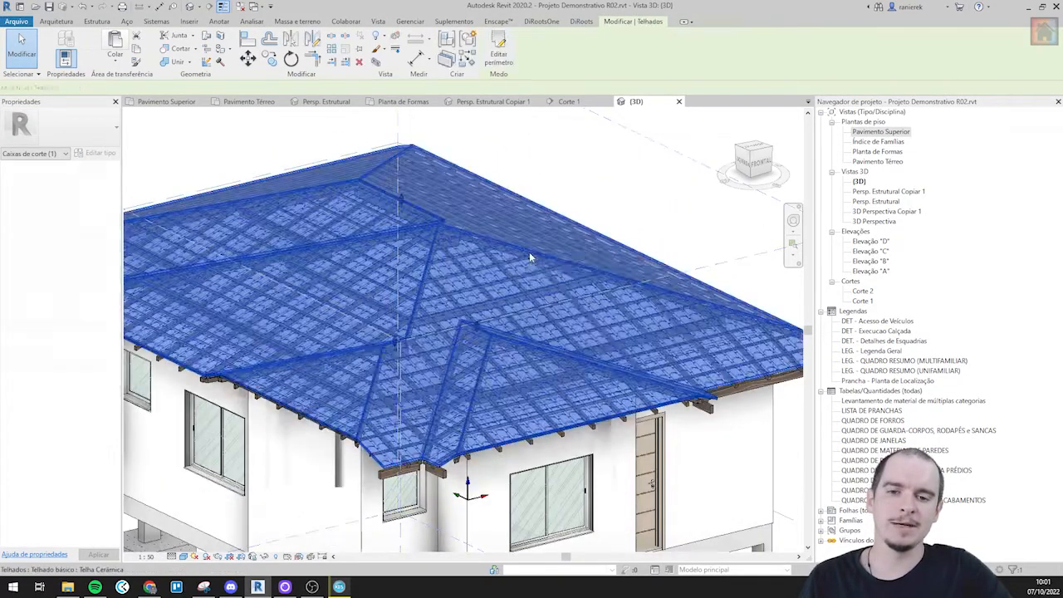
pyautogui.keyDown('shift'); pyautogui.moveTo(548, 262); pyautogui.dragTo(416, 285, button='middle'); pyautogui.keyUp('shift')
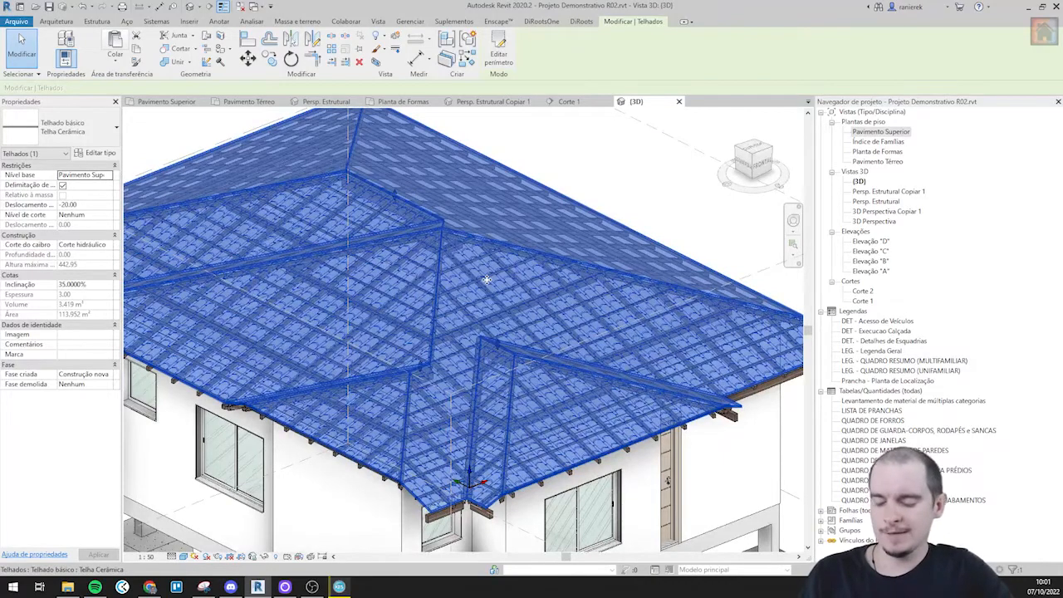
pyautogui.press('h')
pyautogui.press('h')
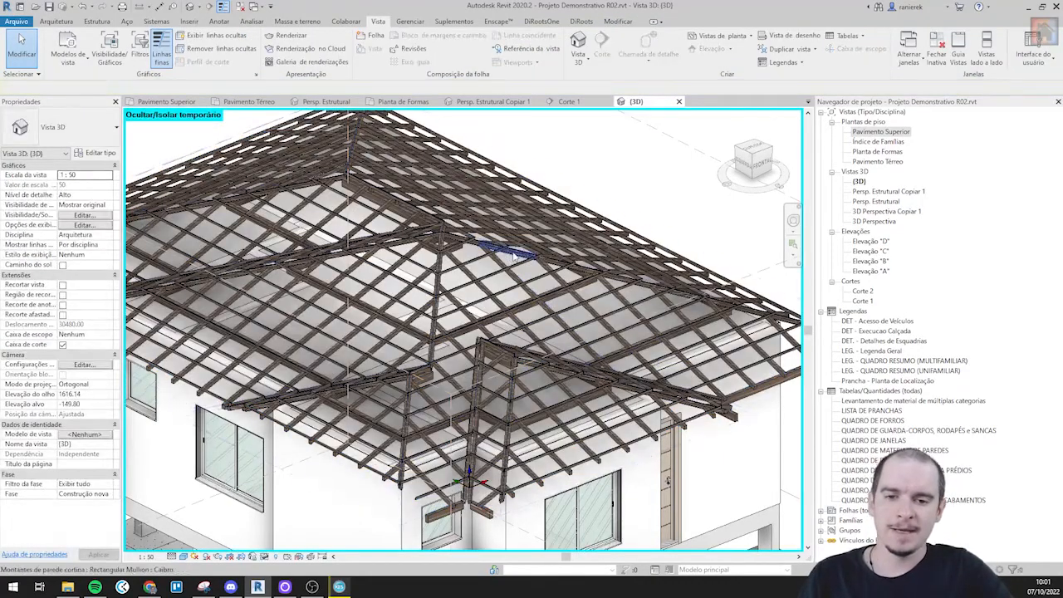
# - Widen the rafter spacing in the Estrutura - Caibros type properties, and reset the view's temporary hiding
pyautogui.click(512, 264)
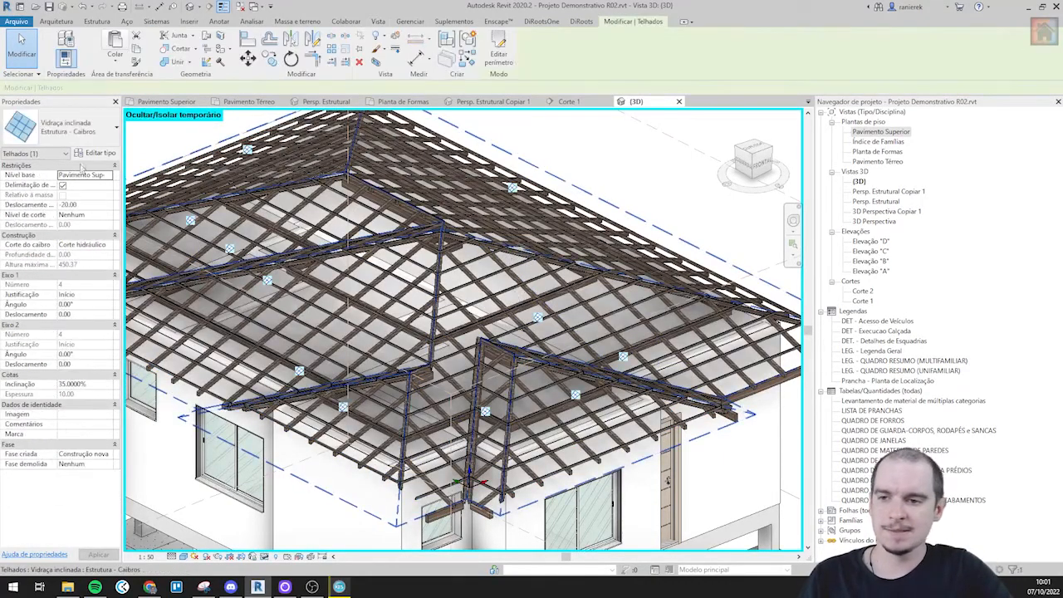
pyautogui.click(82, 156)
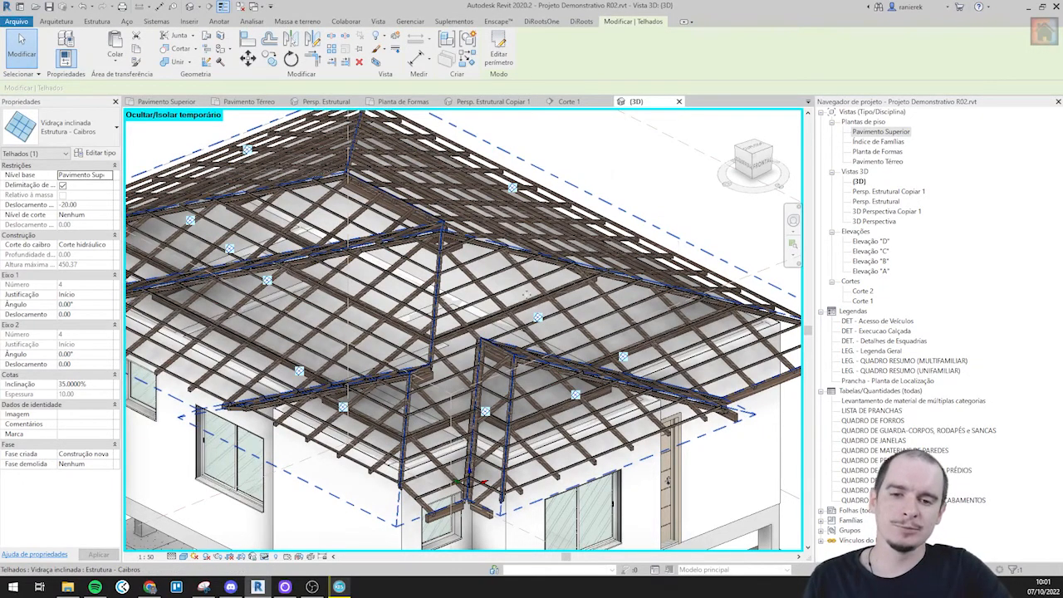
pyautogui.click(264, 557)
pyautogui.click(272, 548)
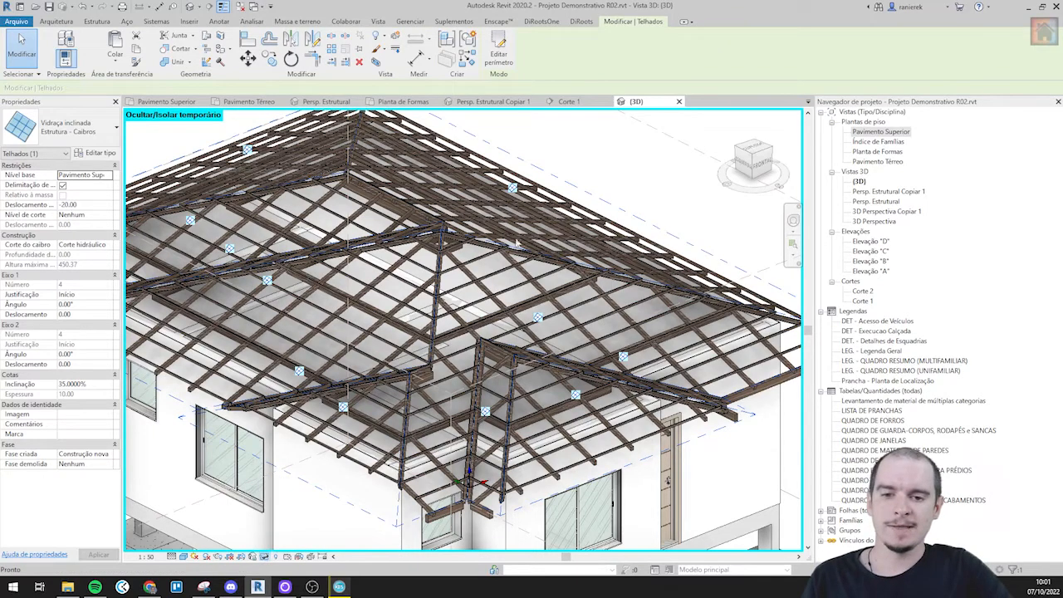
pyautogui.click(562, 196)
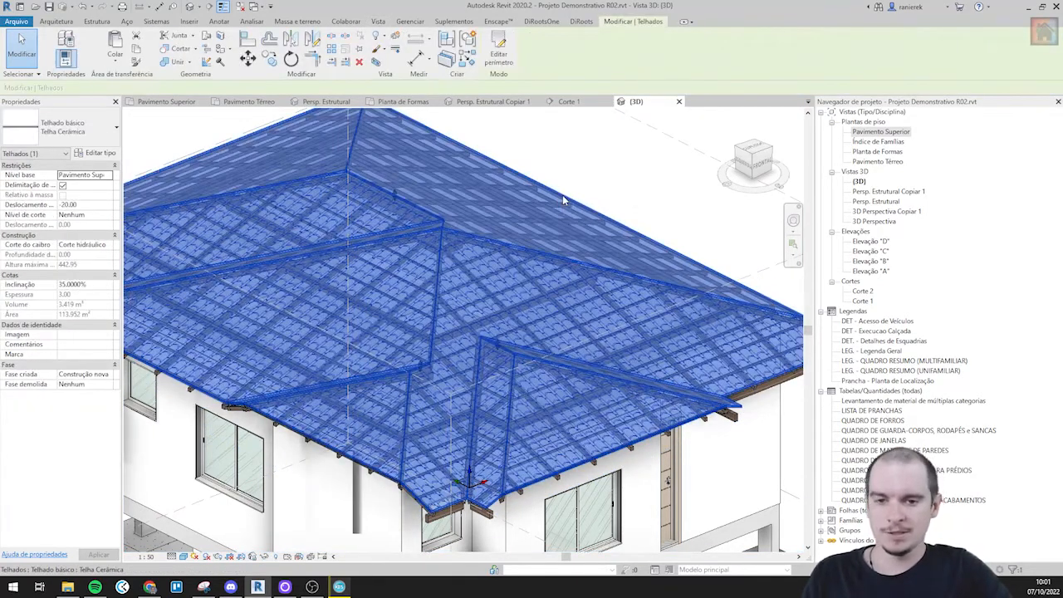
pyautogui.rightClick(562, 200)
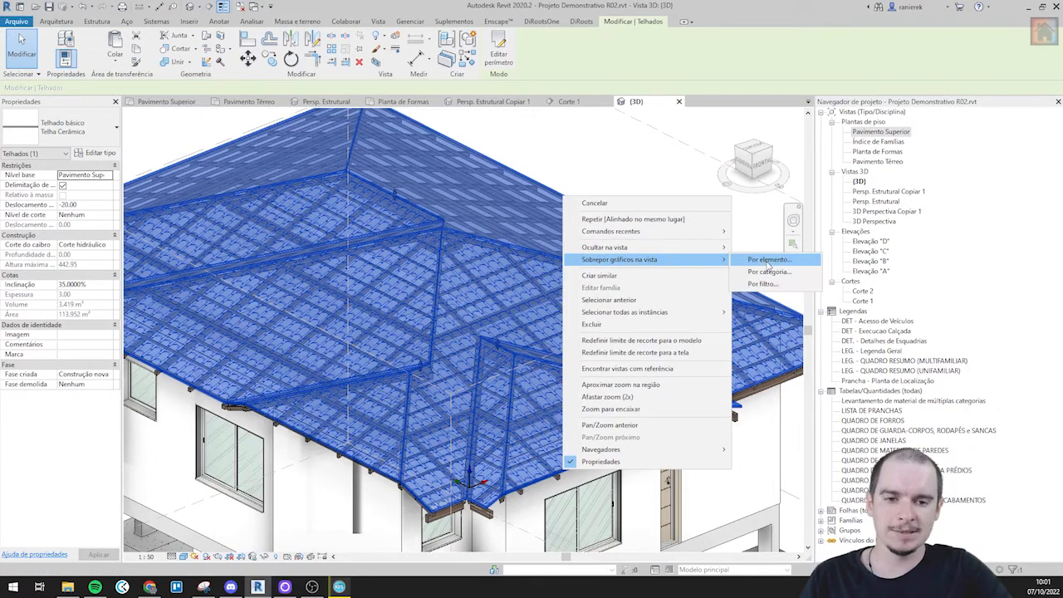
pyautogui.click(596, 156)
pyautogui.press('Escape')
pyautogui.scroll(-4, 585, 139)
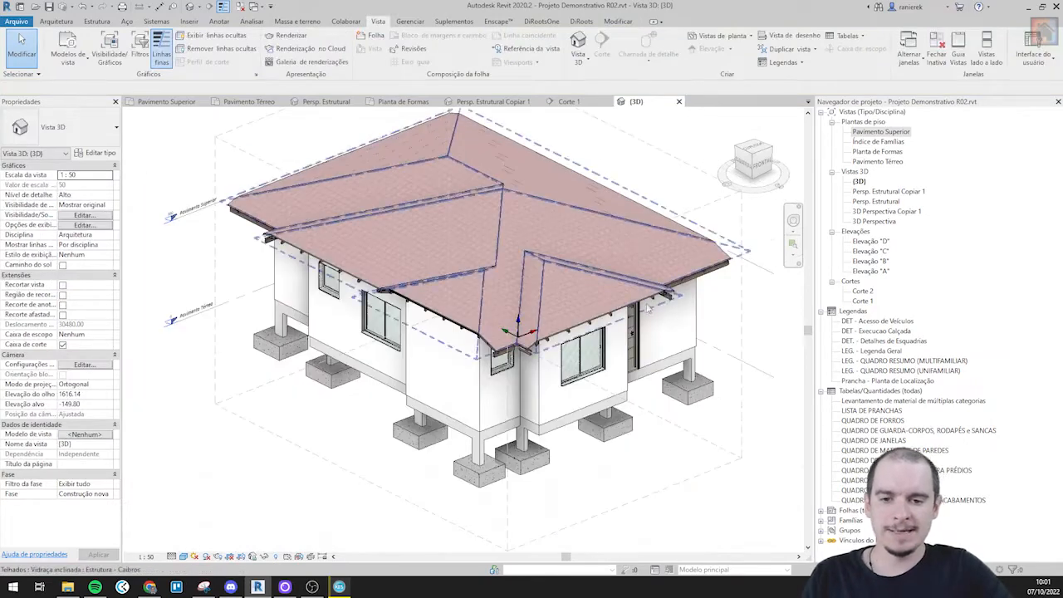
pyautogui.scroll(2, 411, 318)
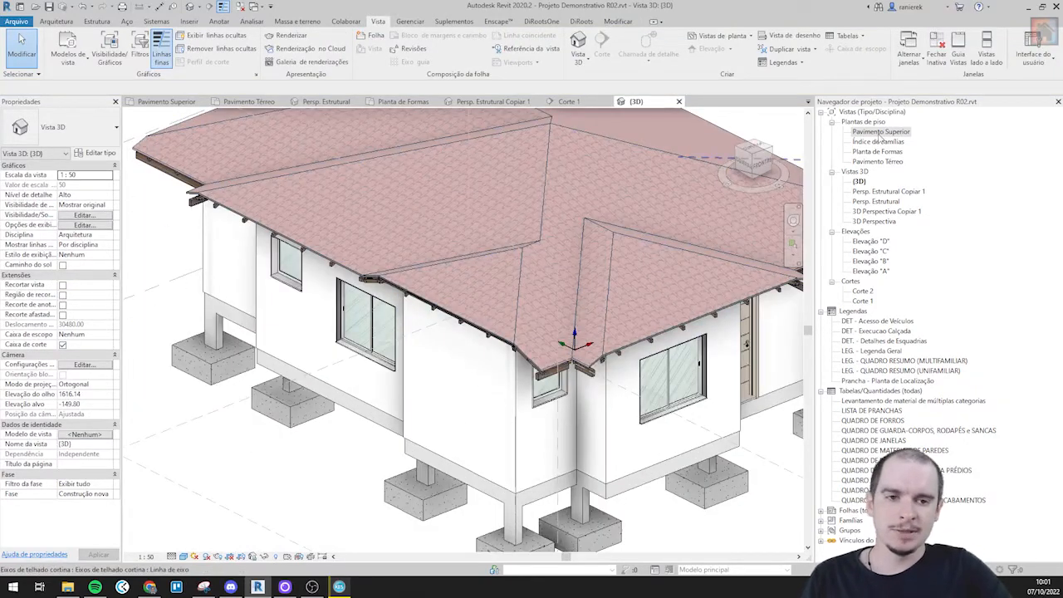
# - In the Pavimento Superior plan, start a roof gutter and rename its aluminium gutter type to 15x15
pyautogui.doubleClick(881, 132)
pyautogui.scroll(6, 415, 390)
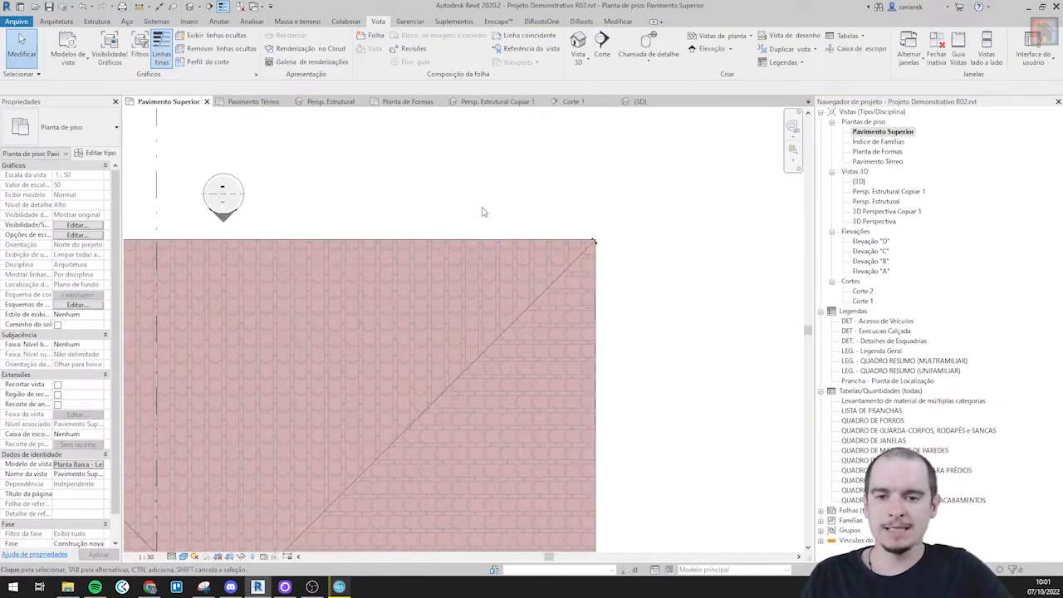
pyautogui.click(58, 22)
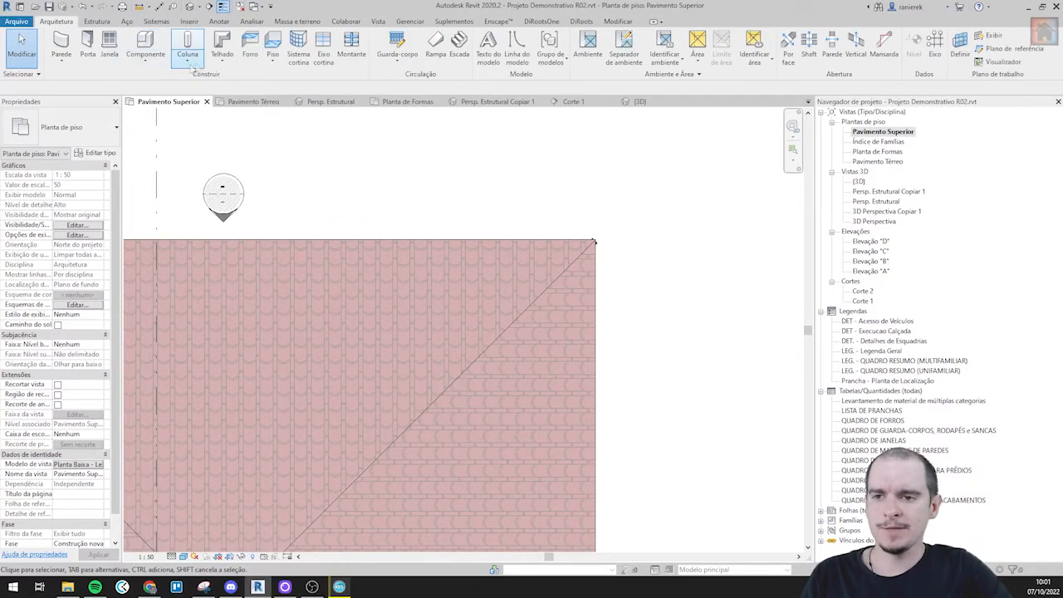
pyautogui.click(225, 65)
pyautogui.click(243, 198)
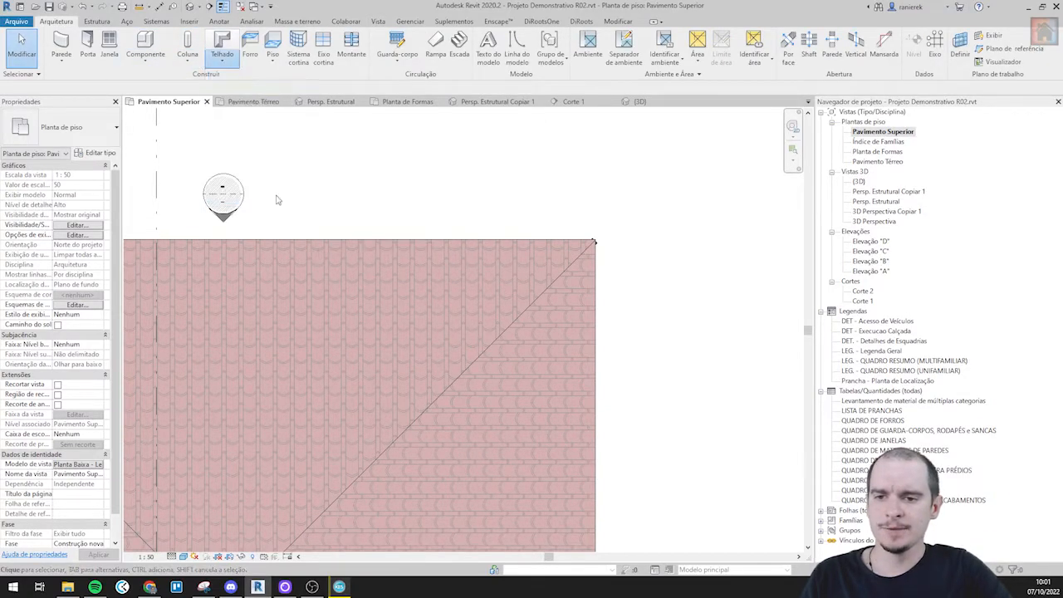
pyautogui.click(97, 154)
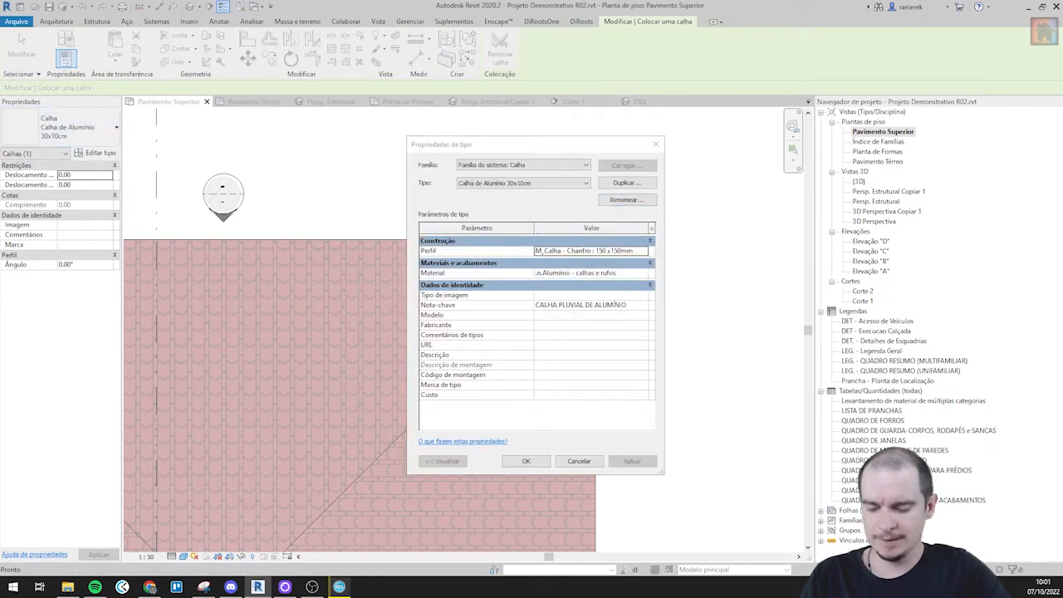
pyautogui.click(627, 200)
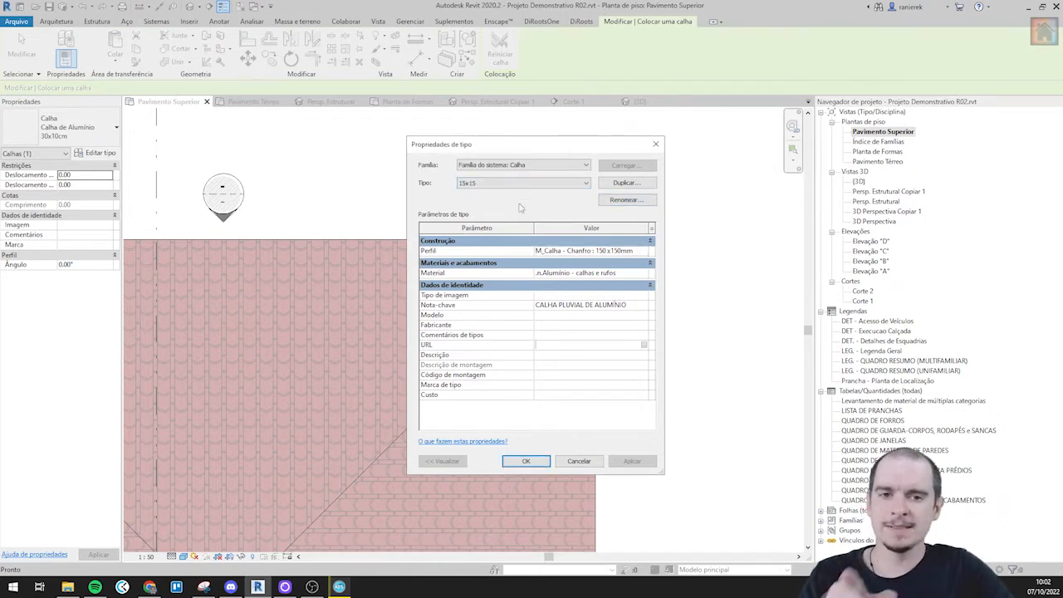
pyautogui.click(527, 462)
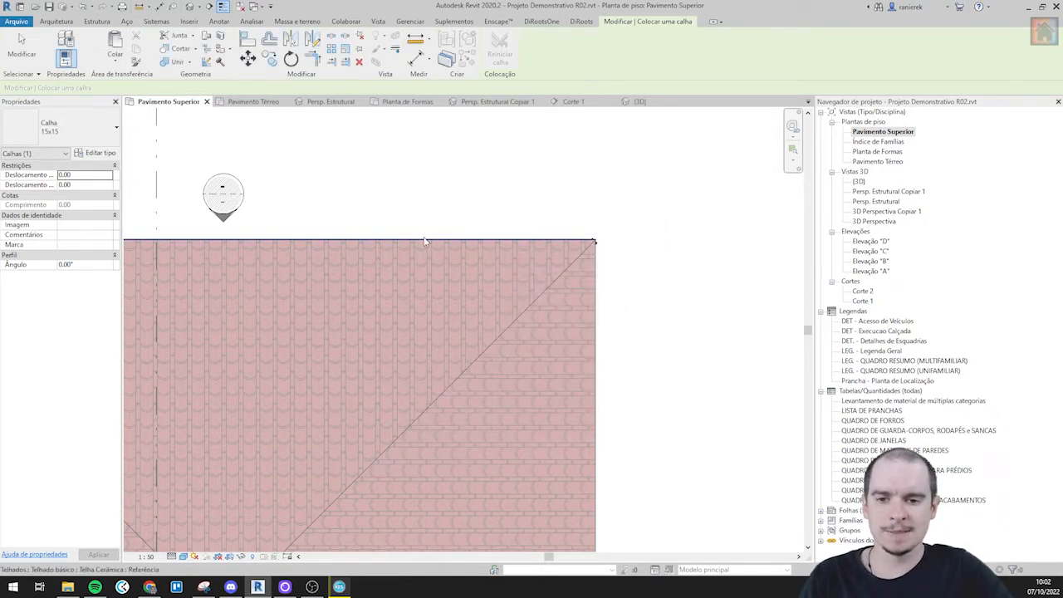
# - Place 15x15 gutters along the roof's long upper edge, its right edge and the adjoining lower-right edge
pyautogui.click(427, 240)
pyautogui.click(596, 327)
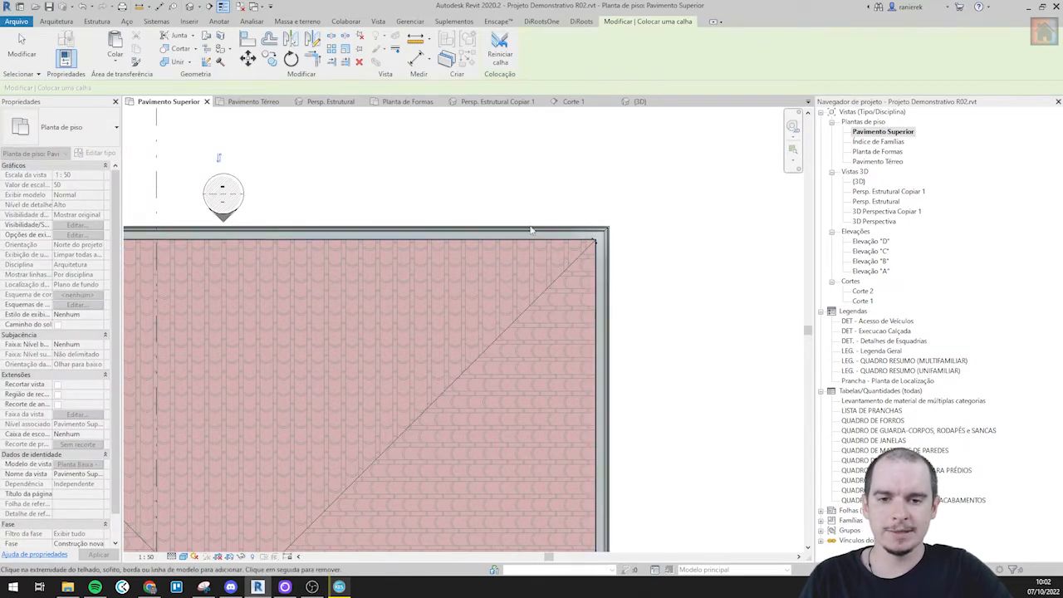
pyautogui.scroll(-3, 501, 179)
pyautogui.moveTo(601, 329); pyautogui.dragTo(599, 258, button='middle')
pyautogui.scroll(5, 536, 399)
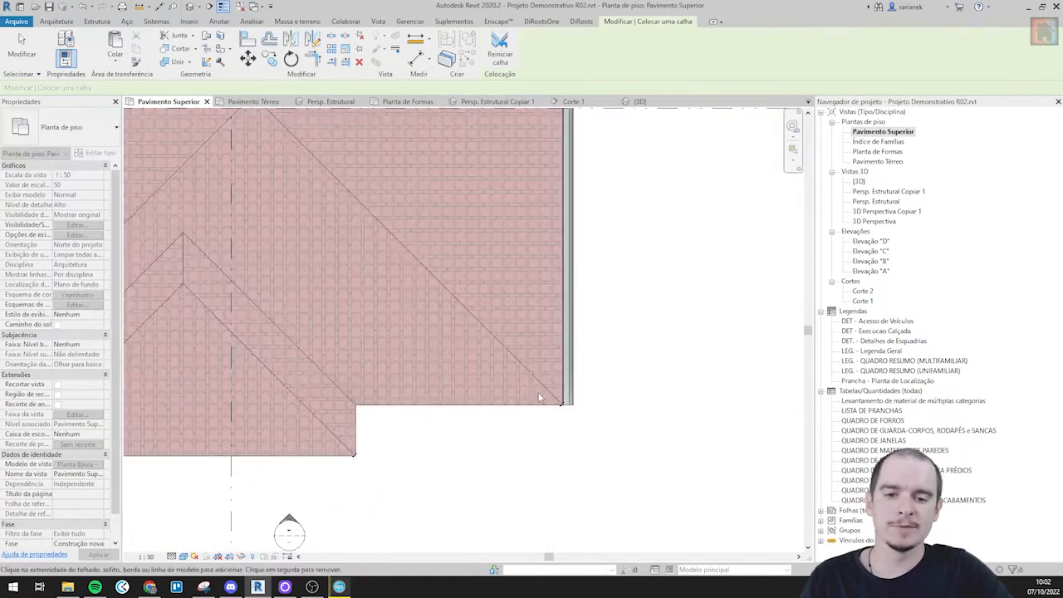
pyautogui.click(529, 409)
# - Continue the gutter around the three sides of the roof's lower projection and along the lower-left eave
pyautogui.moveTo(424, 449); pyautogui.dragTo(600, 383, button='middle')
pyautogui.scroll(1, 490, 380)
pyautogui.click(470, 377)
pyautogui.click(428, 424)
pyautogui.scroll(-4, 645, 387)
pyautogui.scroll(4, 344, 376)
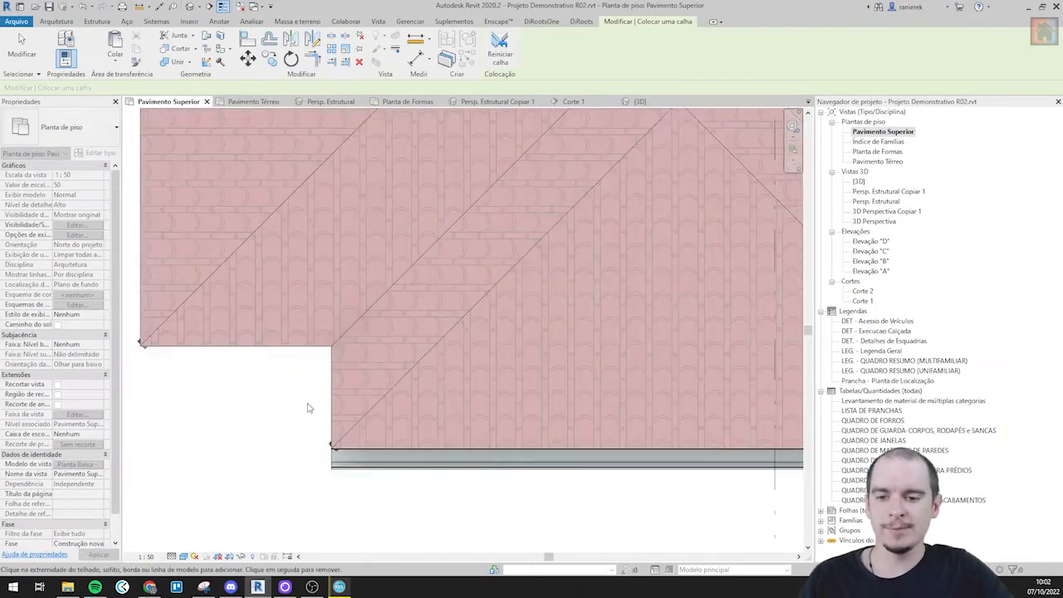
pyautogui.click(328, 390)
pyautogui.click(286, 347)
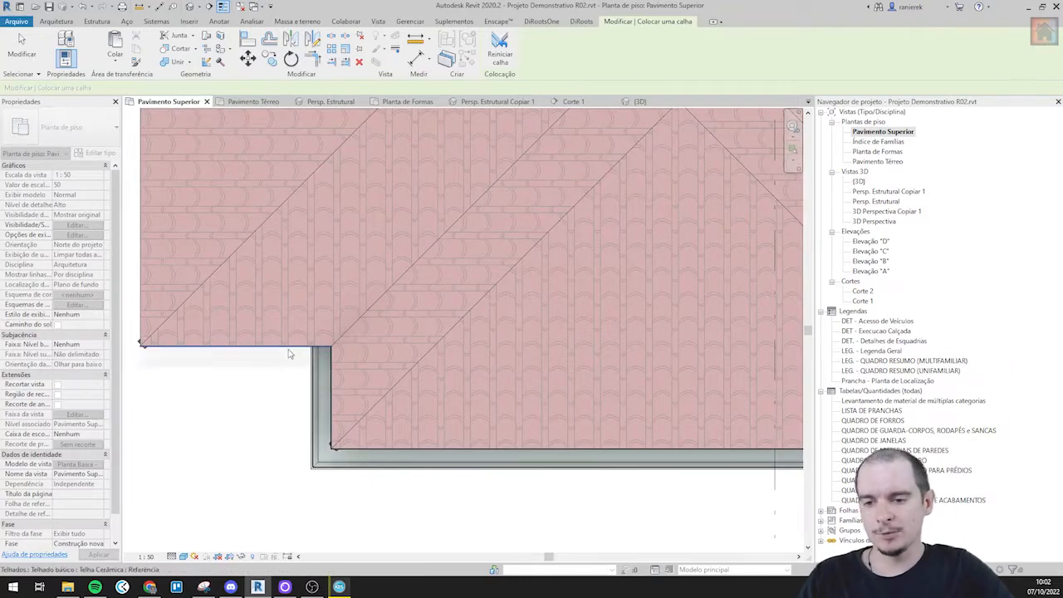
# - Add gutters along the stepped edges on the roof's left side to close the perimeter, and end gutter placement
pyautogui.click(138, 266)
pyautogui.scroll(-1, 268, 411)
pyautogui.scroll(-4, 268, 410)
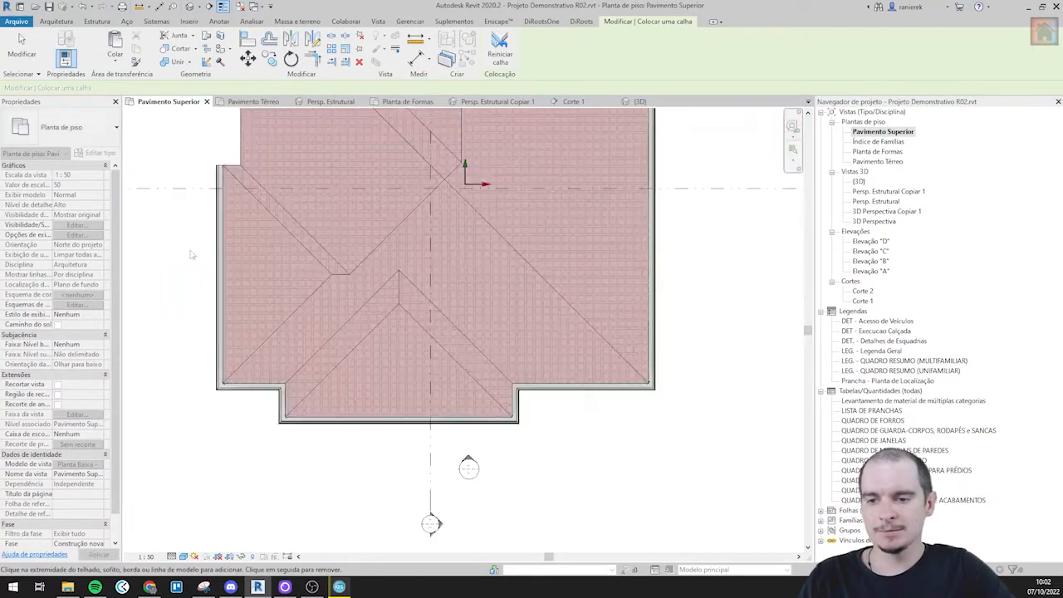
pyautogui.scroll(5, 194, 391)
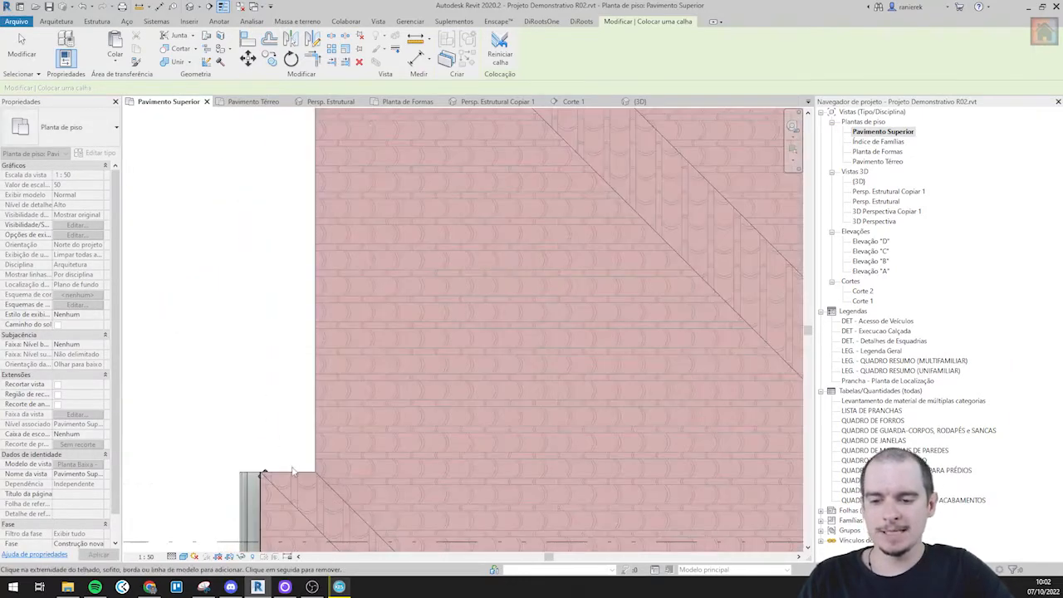
pyautogui.scroll(-2, 292, 474)
pyautogui.scroll(3, 315, 376)
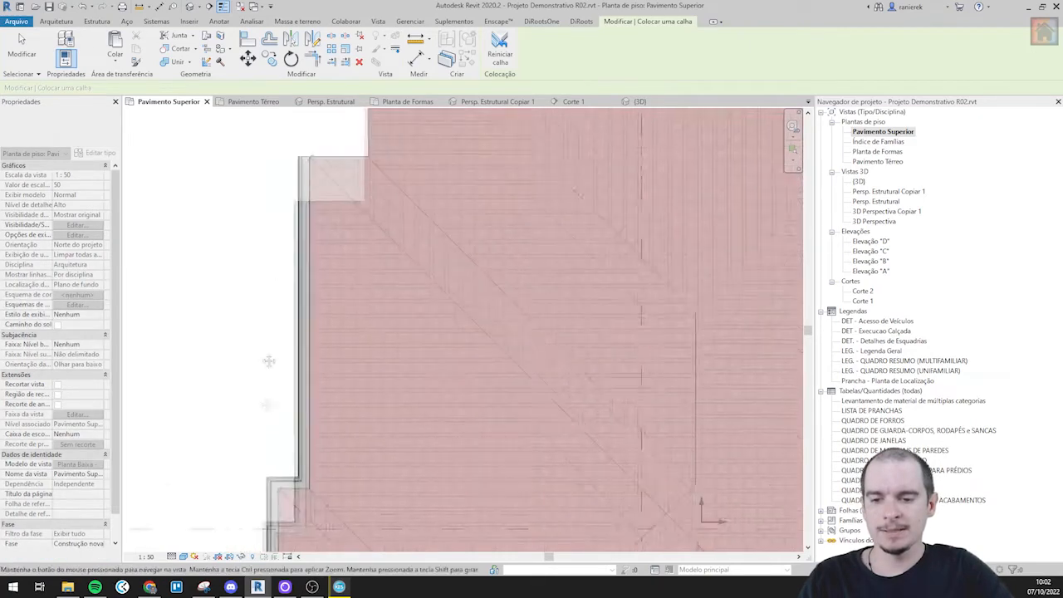
pyautogui.click(336, 342)
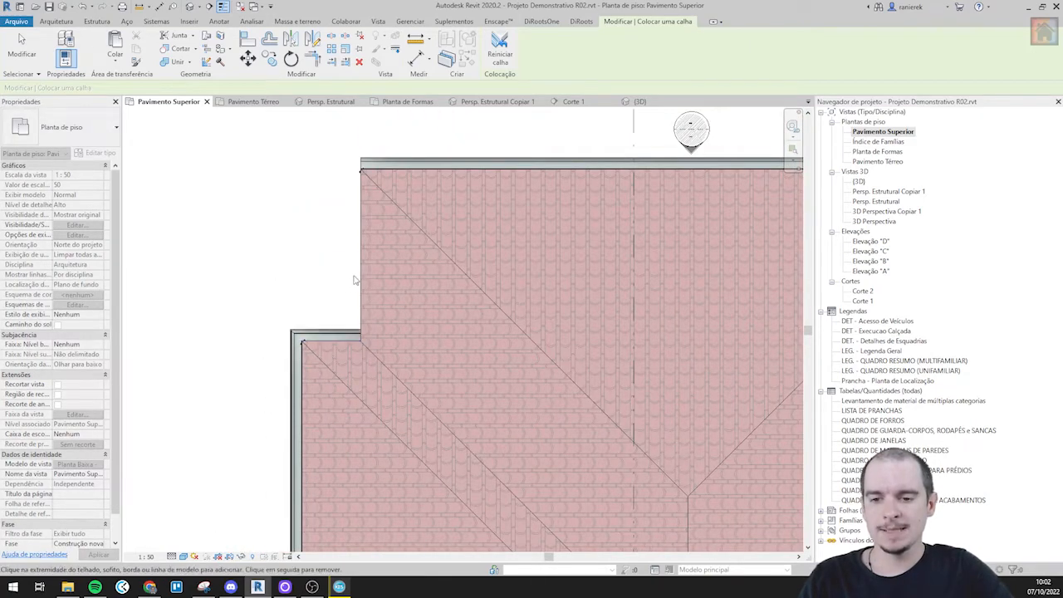
pyautogui.click(360, 277)
pyautogui.scroll(-5, 359, 276)
pyautogui.press('Escape')
pyautogui.press('Escape')
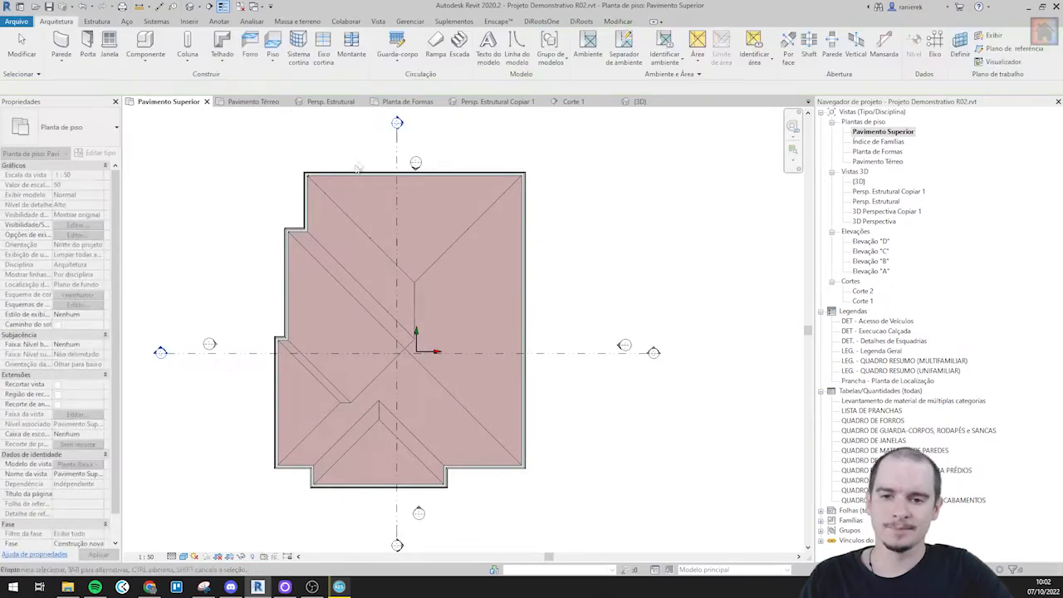
# - Open the default 3D view to examine the gutters around the roof
pyautogui.click(378, 21)
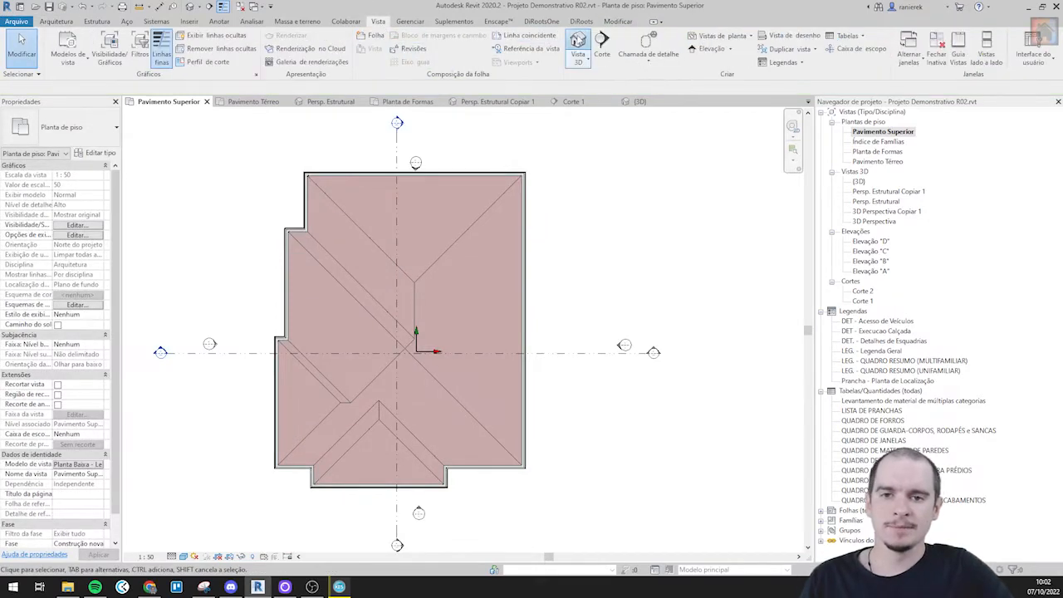
pyautogui.click(578, 41)
pyautogui.scroll(-3, 197, 258)
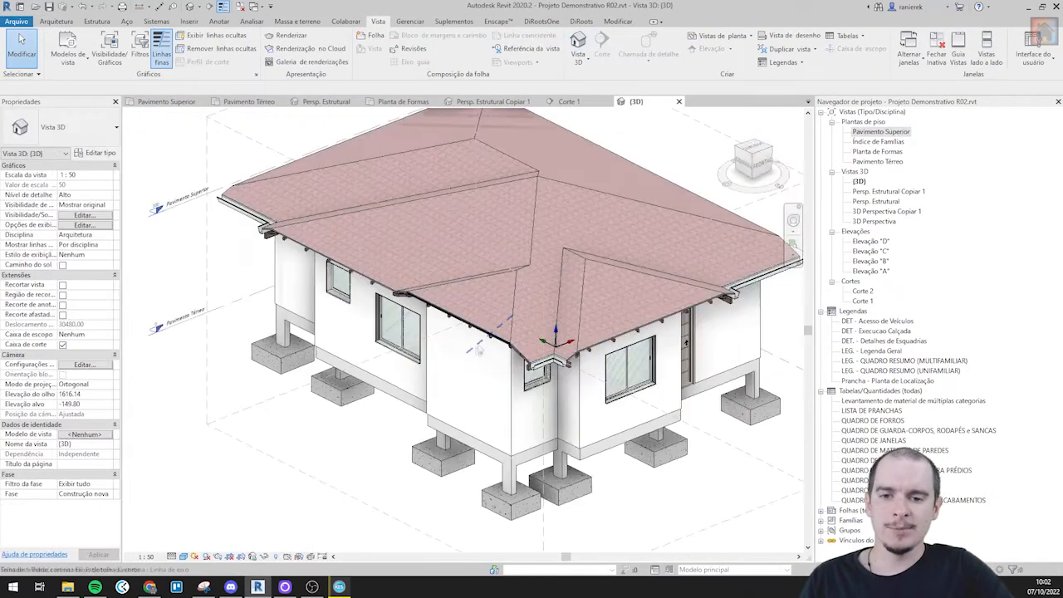
# - Extend the 3D view's section box beyond the house's side facade, turn the box off, and examine the gutters around the roof
pyautogui.click(209, 262)
pyautogui.moveTo(374, 355); pyautogui.dragTo(331, 393)
pyautogui.click(380, 404)
pyautogui.moveTo(422, 417); pyautogui.dragTo(373, 421, button='middle')
pyautogui.scroll(-2, 371, 421)
pyautogui.keyDown('shift'); pyautogui.moveTo(390, 386); pyautogui.dragTo(392, 353, button='middle'); pyautogui.keyUp('shift')
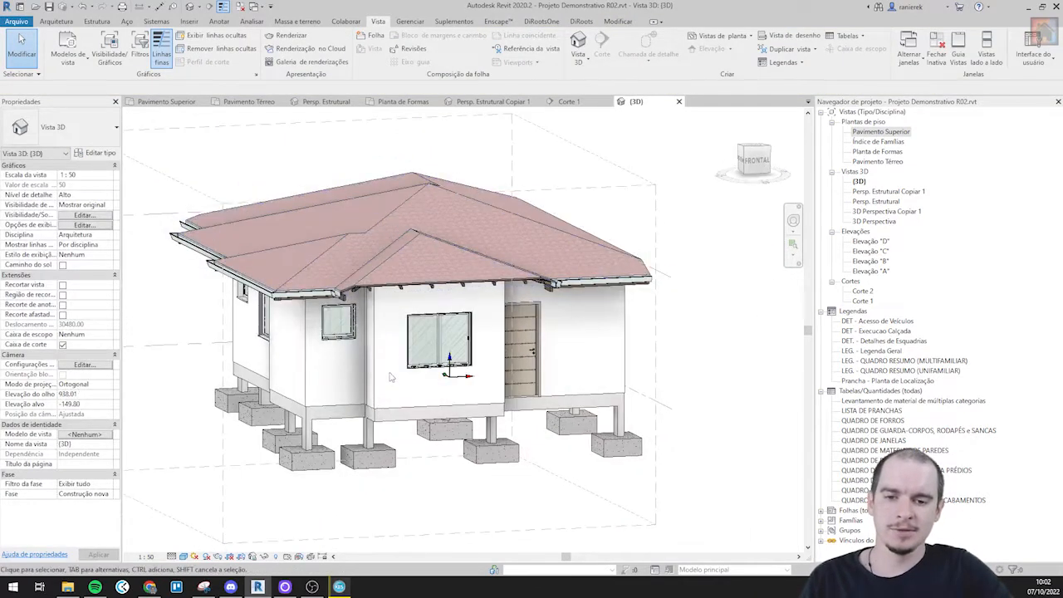
pyautogui.scroll(-3, 476, 383)
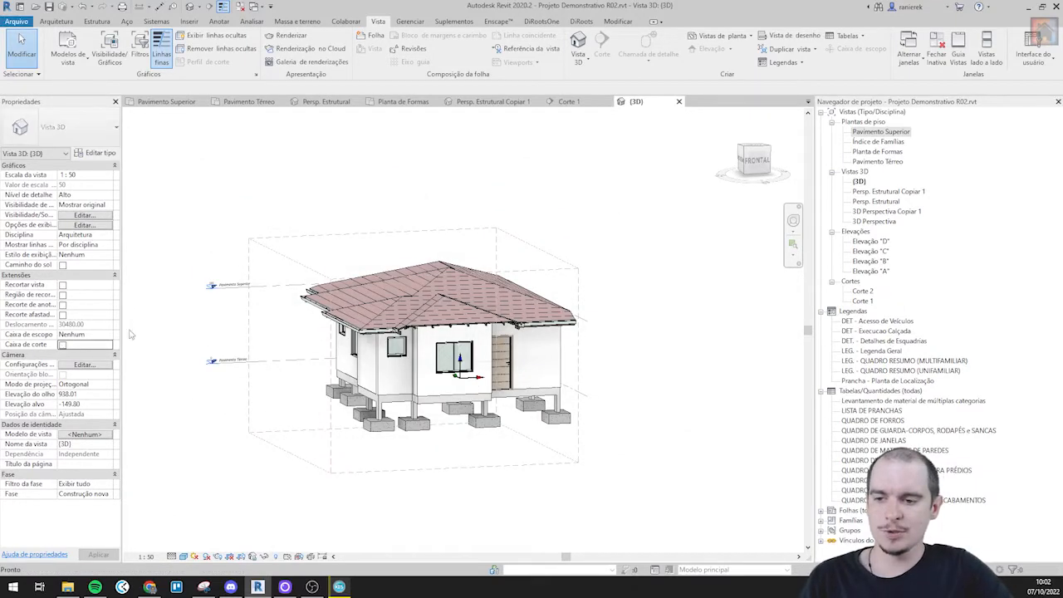
pyautogui.keyDown('shift'); pyautogui.moveTo(556, 233); pyautogui.dragTo(526, 301, button='middle'); pyautogui.keyUp('shift')
pyautogui.scroll(5, 477, 370)
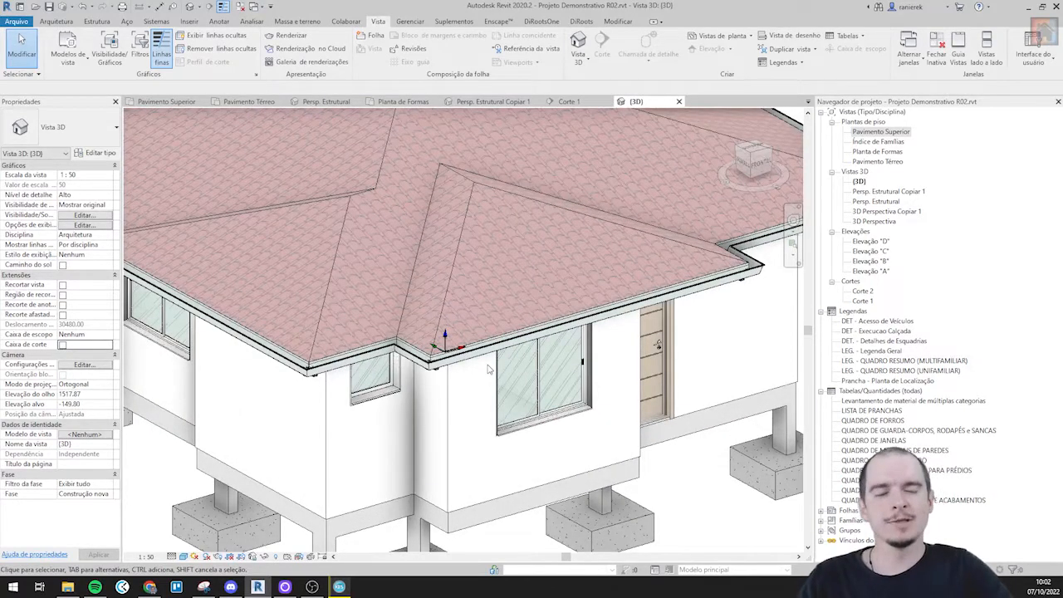
pyautogui.scroll(-2, 492, 336)
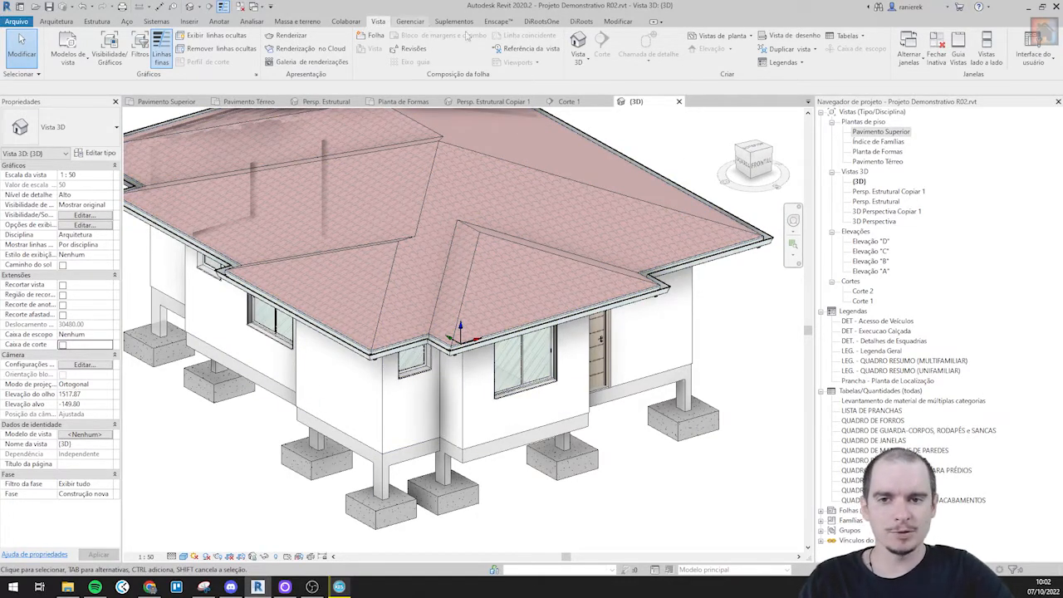
# - Create a reflected ceiling plan of the Planta de forro type for the Pavimento Térreo level
pyautogui.click(723, 36)
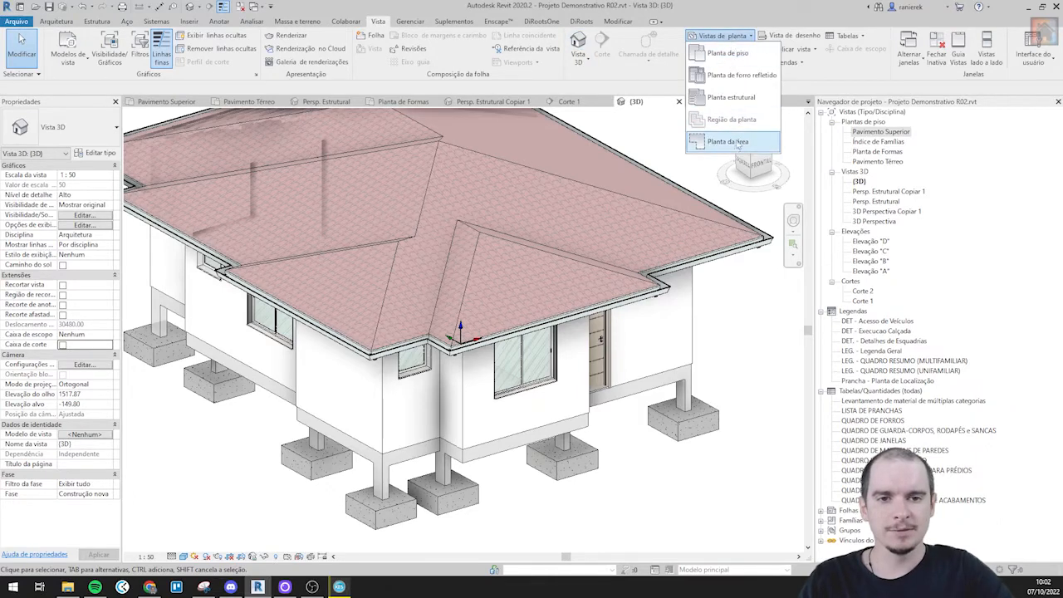
pyautogui.click(735, 104)
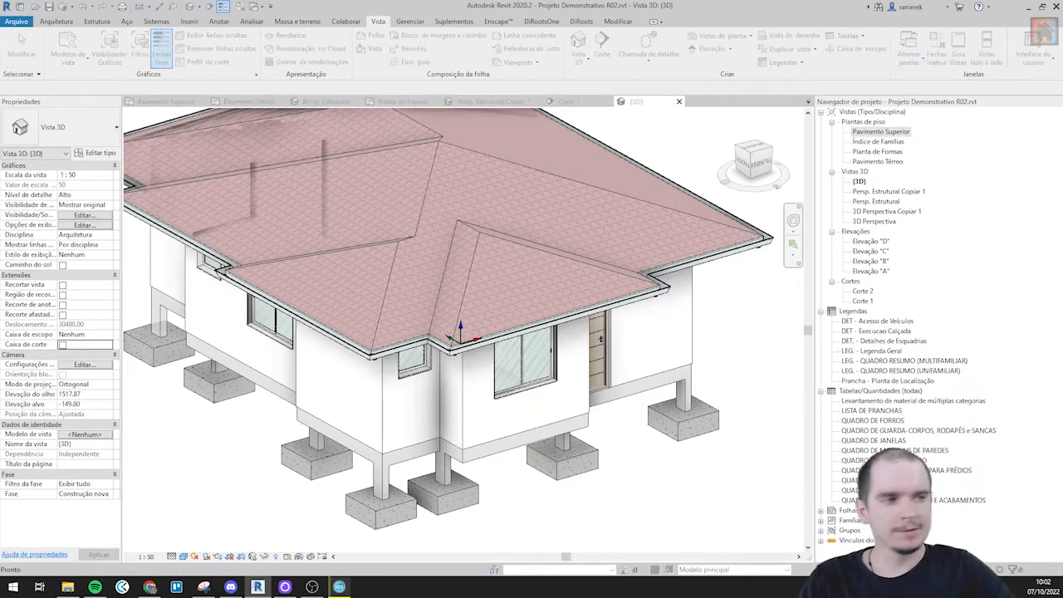
pyautogui.click(498, 258)
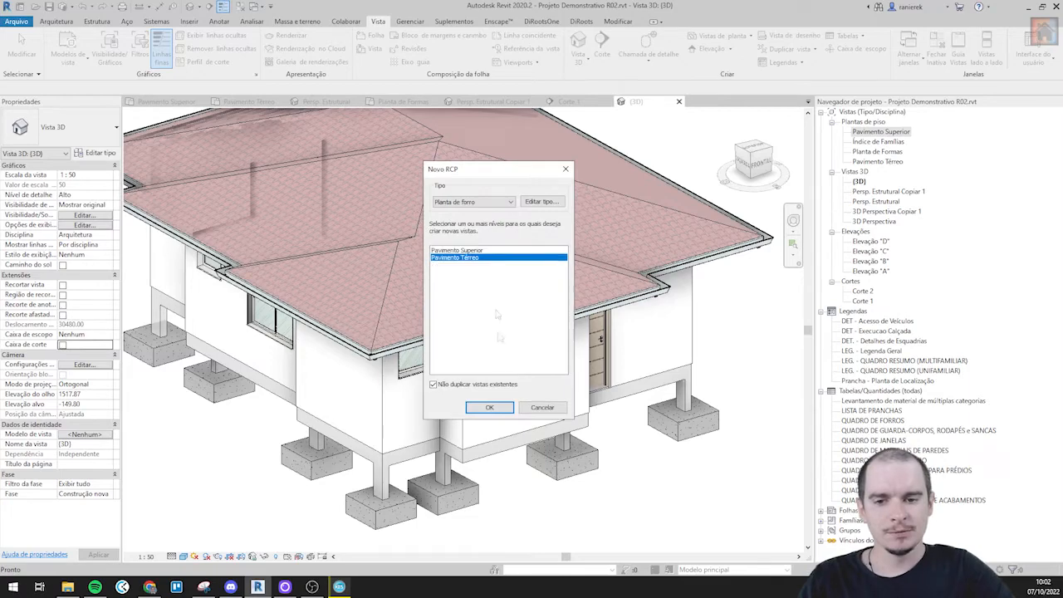
pyautogui.click(491, 407)
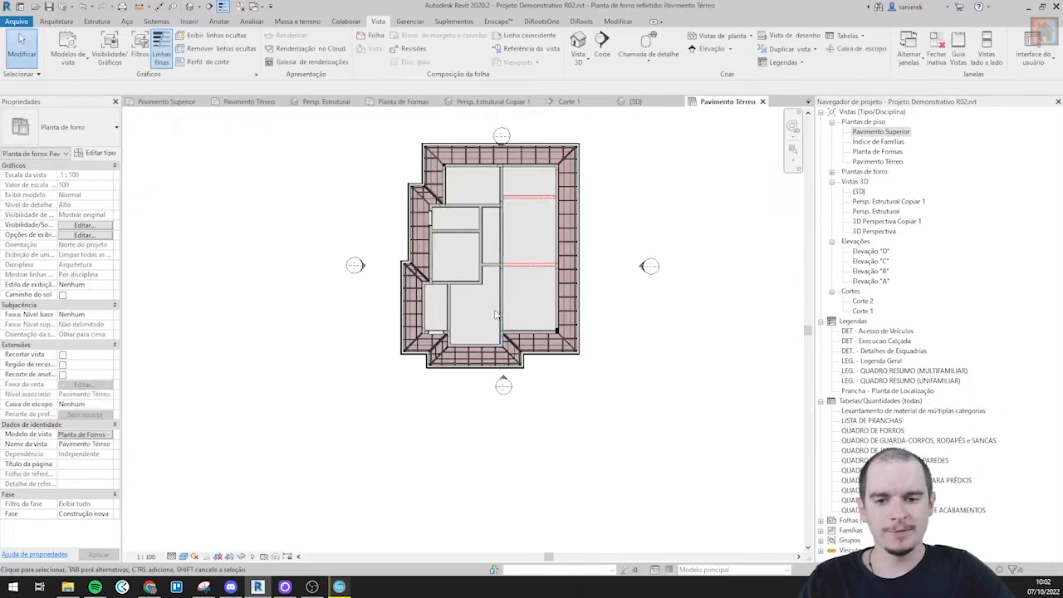
# - Place automatic Forro de Gesso - Acartonado ceilings at a 250 height offset in the upper-left room, bathroom, corridor and middle-left room
pyautogui.scroll(5, 519, 214)
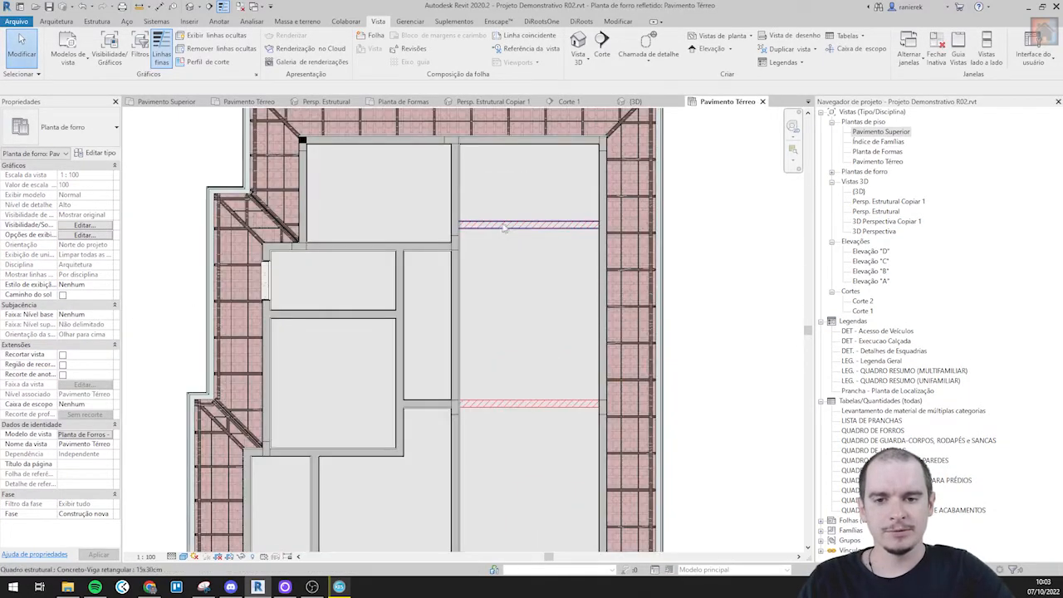
pyautogui.moveTo(518, 297)
pyautogui.mouseDown(button='middle')
pyautogui.moveTo(503, 211)
pyautogui.moveTo(515, 294)
pyautogui.mouseUp(button='middle')
pyautogui.click(56, 21)
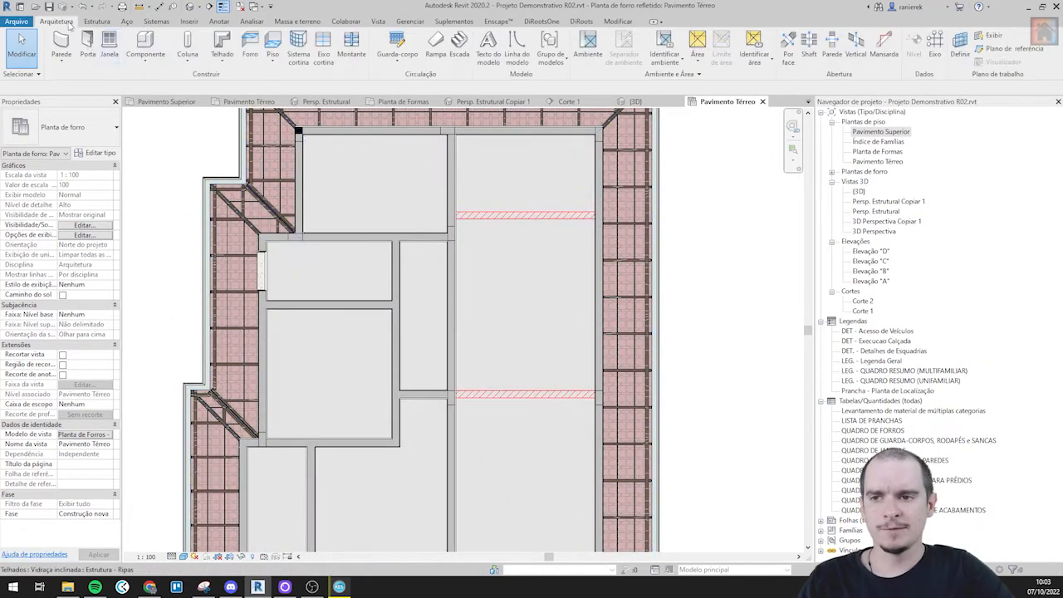
pyautogui.click(250, 59)
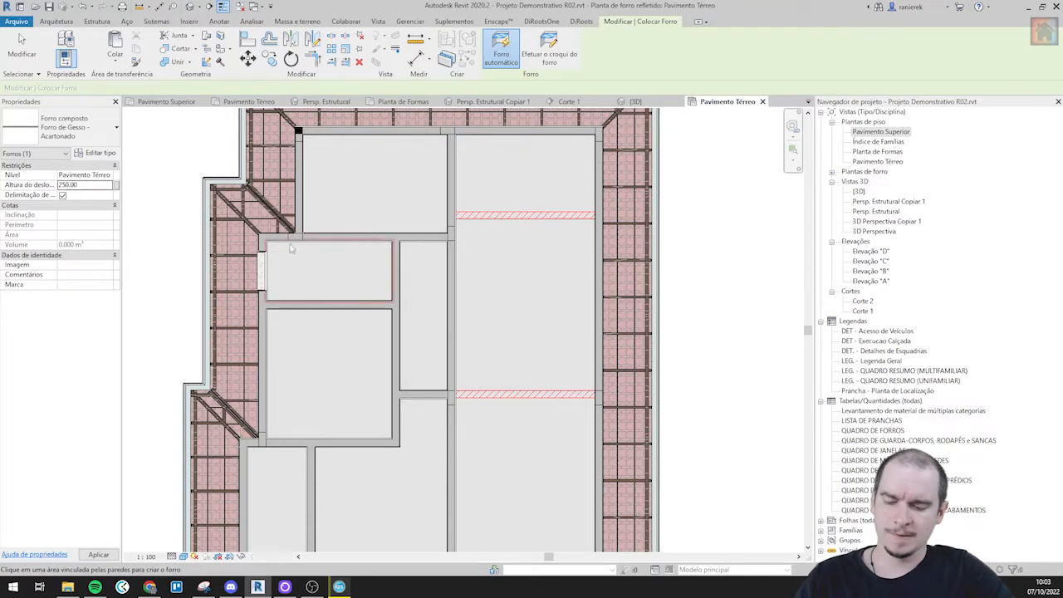
pyautogui.click(413, 191)
pyautogui.click(331, 280)
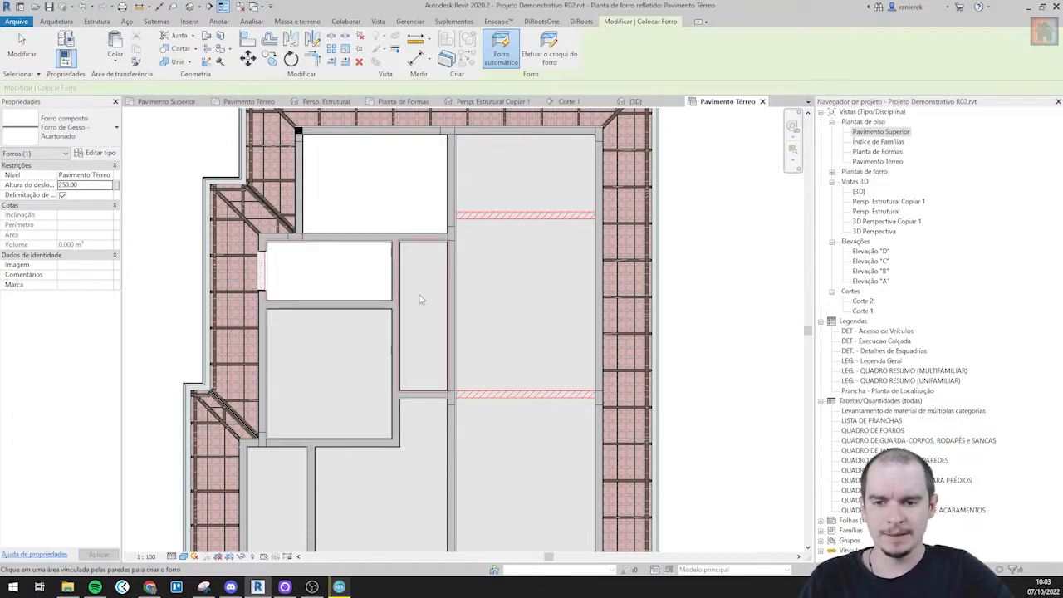
pyautogui.click(420, 296)
pyautogui.click(368, 373)
# - Add the same plaster ceilings to the two lower-left rooms and the long right-hand room, and end ceiling placement
pyautogui.moveTo(416, 432); pyautogui.dragTo(431, 313, button='middle')
pyautogui.click(415, 372)
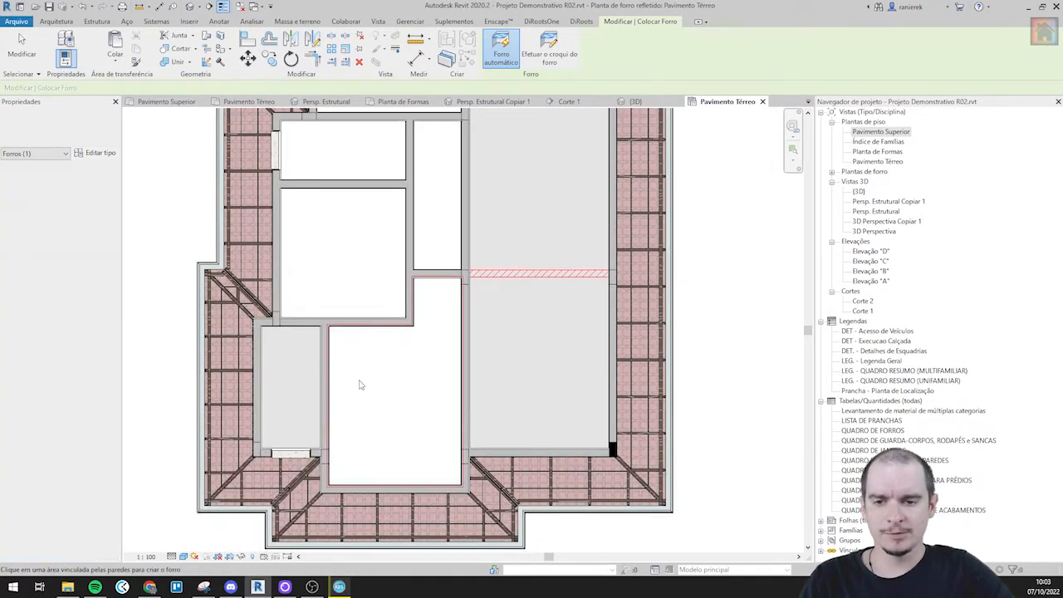
pyautogui.click(305, 374)
pyautogui.moveTo(557, 332); pyautogui.dragTo(517, 432, button='middle')
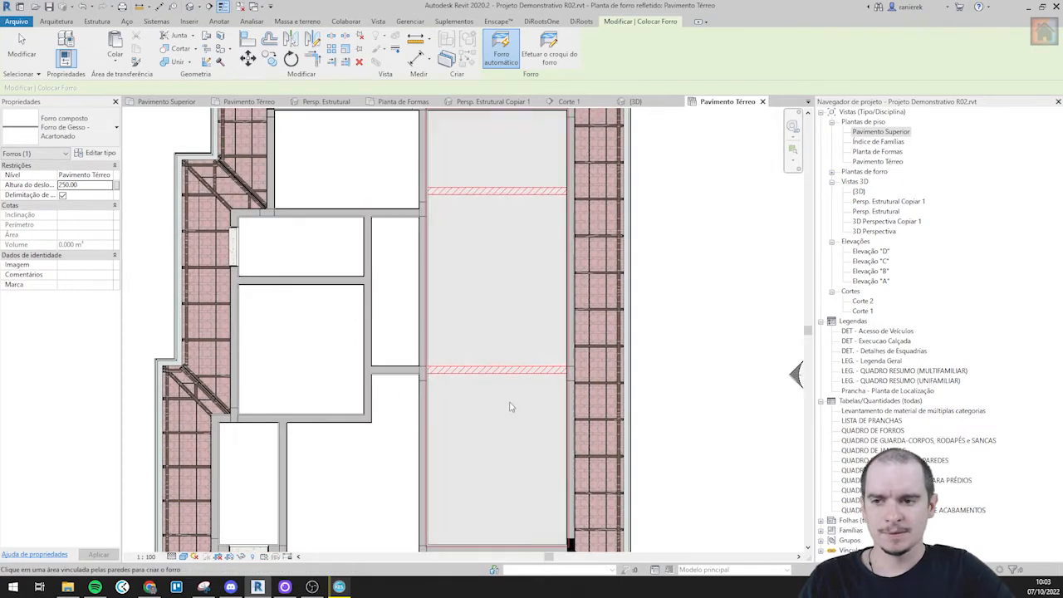
pyautogui.click(508, 407)
pyautogui.press('Escape')
# - Open the default 3D view and enable its section box
pyautogui.scroll(-2, 502, 233)
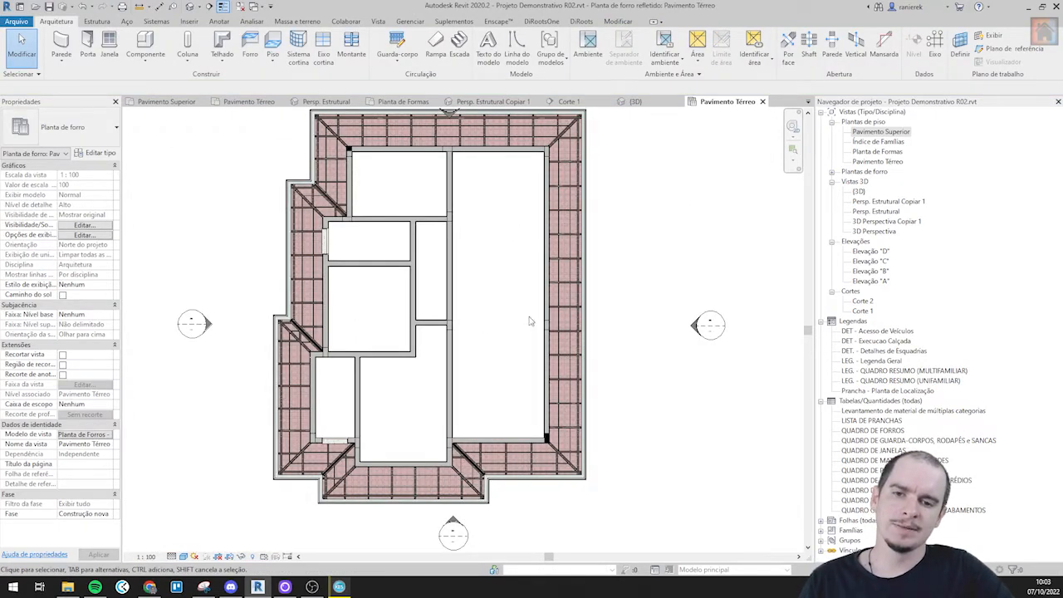
pyautogui.click(382, 21)
pyautogui.click(587, 51)
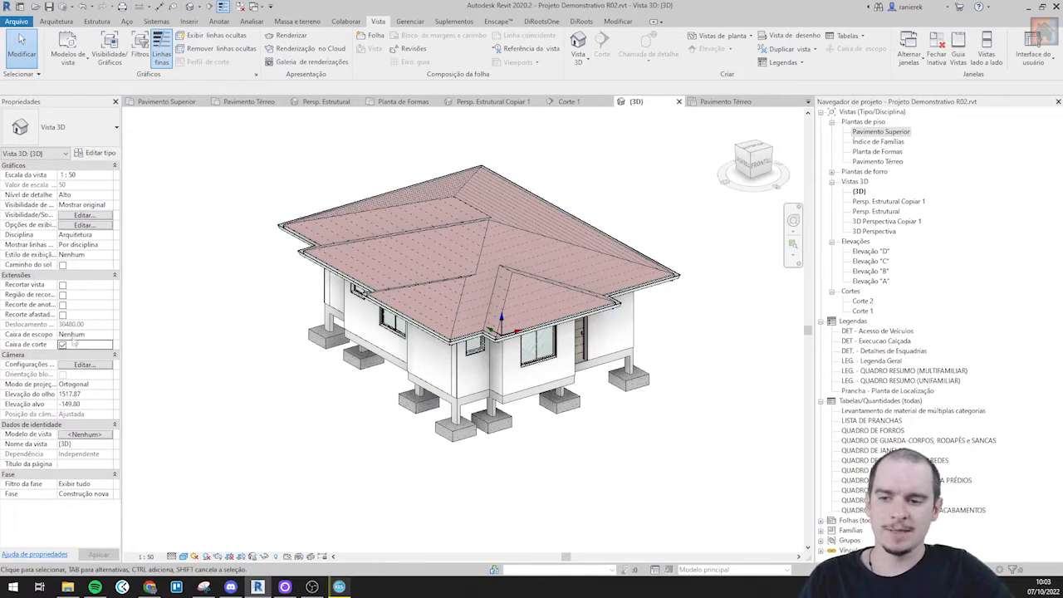
# - Try to shrink the oversized section box by pulling its far side toward the house, and turn the box off
pyautogui.scroll(-4, 612, 436)
pyautogui.moveTo(618, 437); pyautogui.dragTo(500, 408, button='middle')
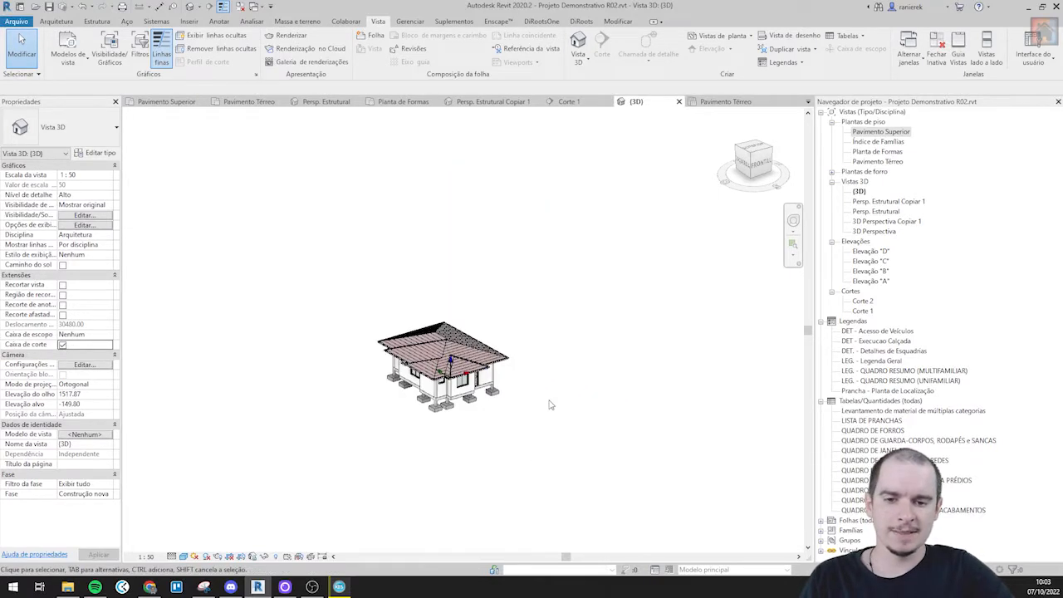
pyautogui.middleClick(551, 404)
pyautogui.middleClick(550, 403)
pyautogui.click(540, 373)
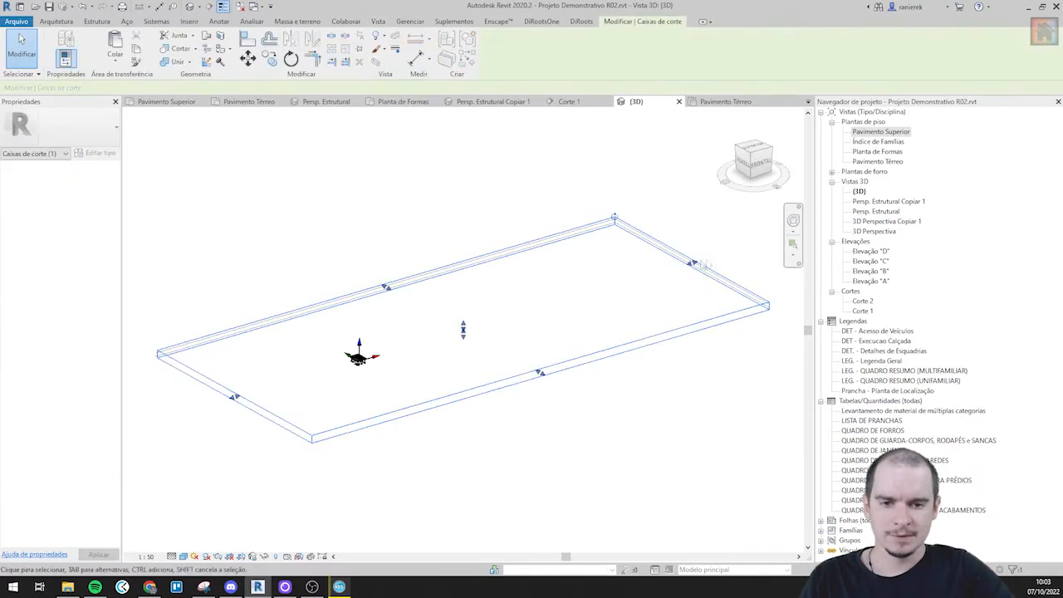
pyautogui.moveTo(691, 263); pyautogui.dragTo(388, 364)
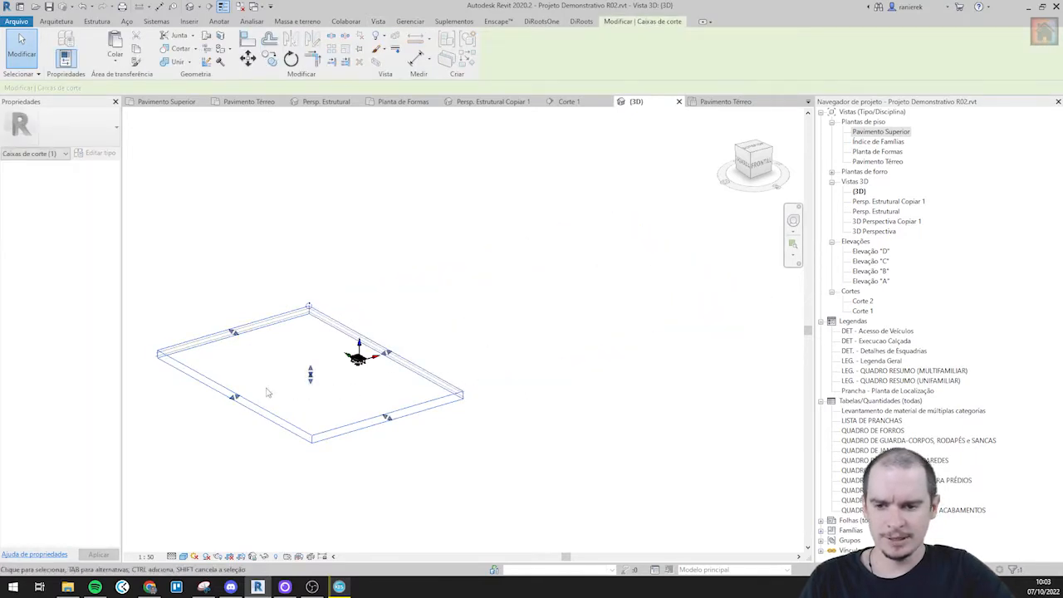
pyautogui.click(220, 275)
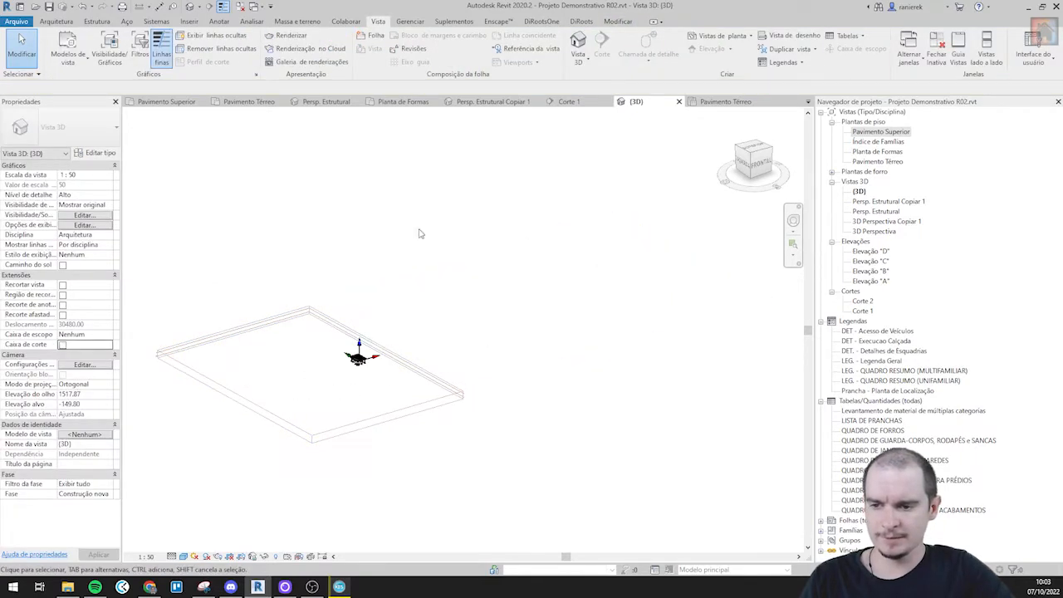
pyautogui.moveTo(688, 269); pyautogui.dragTo(548, 167)
pyautogui.rightClick(581, 241)
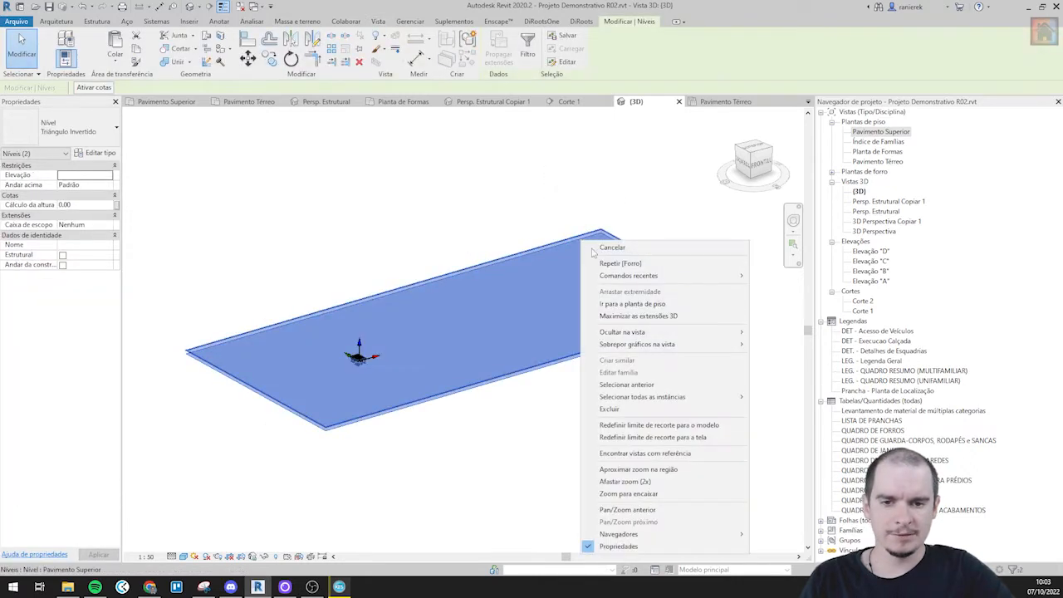
pyautogui.press('Escape')
pyautogui.press('Escape')
# - Select both level planes in the 3D view and maximize their 3D extents
pyautogui.scroll(8, 664, 299)
pyautogui.moveTo(614, 378); pyautogui.dragTo(551, 181)
pyautogui.rightClick(573, 262)
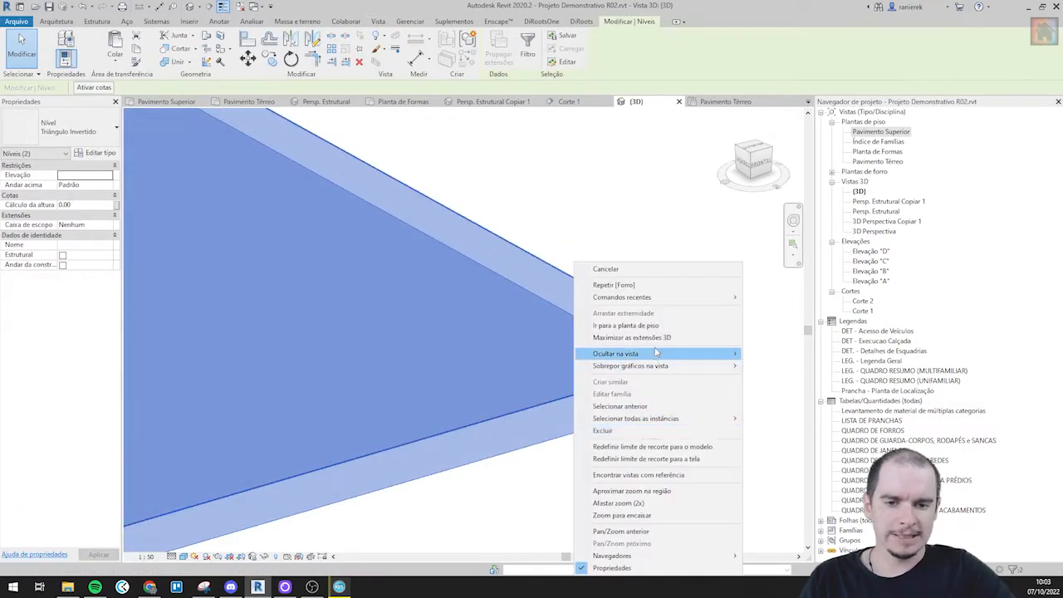
pyautogui.click(656, 338)
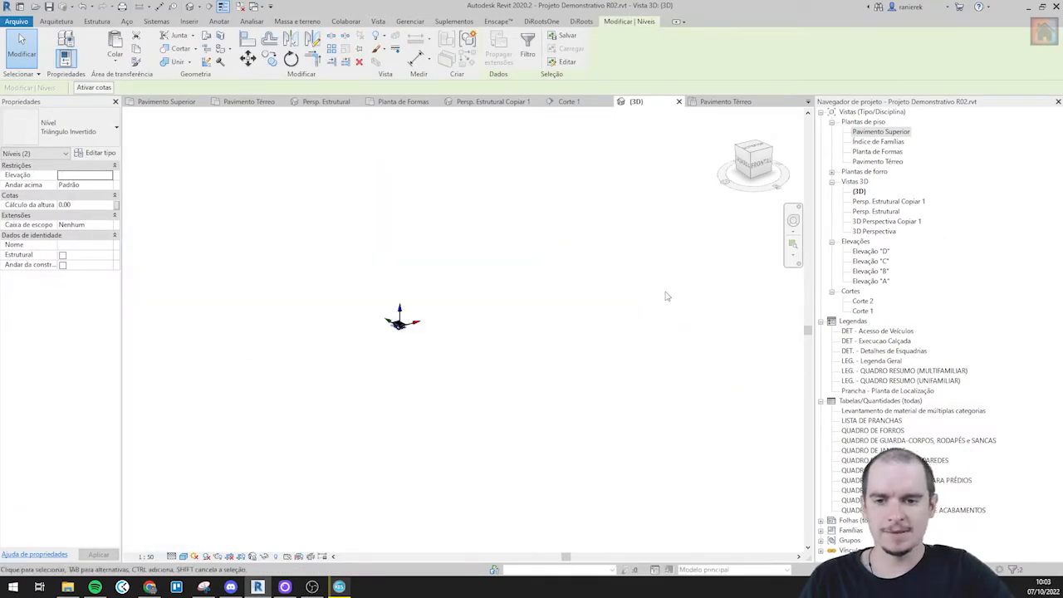
pyautogui.press('Escape')
# - Enable the section box, pull its front face into the house, and examine the ceilings and roof framing in the cut interior
pyautogui.scroll(5, 508, 364)
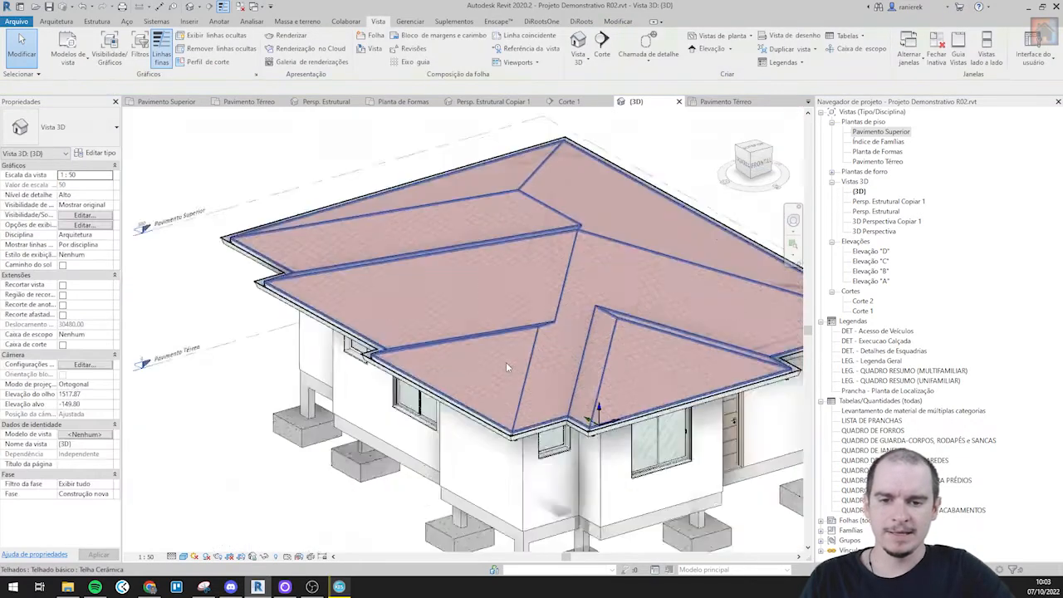
pyautogui.scroll(-2, 516, 368)
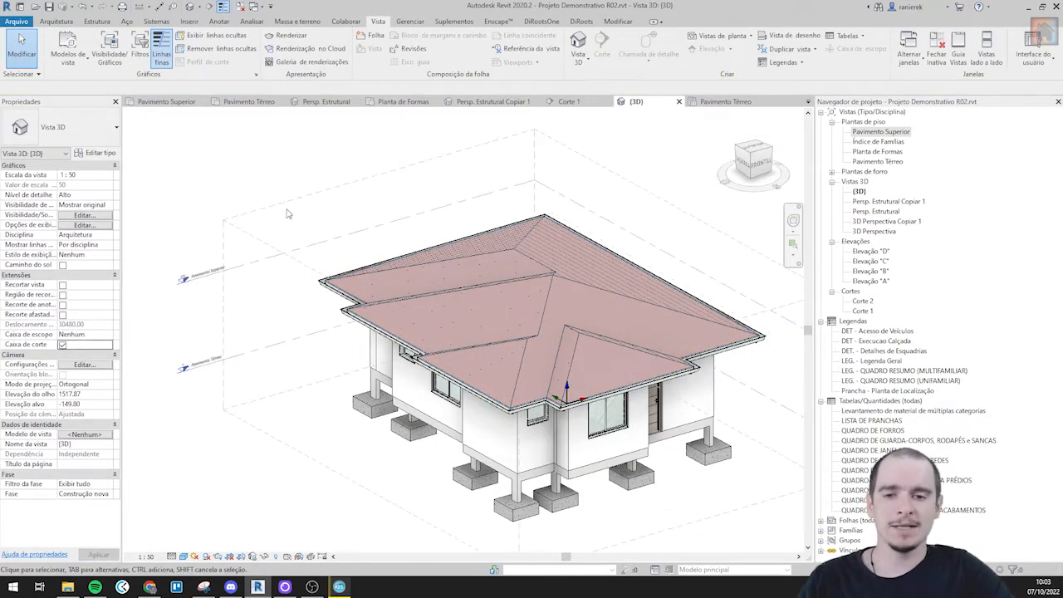
pyautogui.scroll(-2, 286, 214)
pyautogui.click(614, 229)
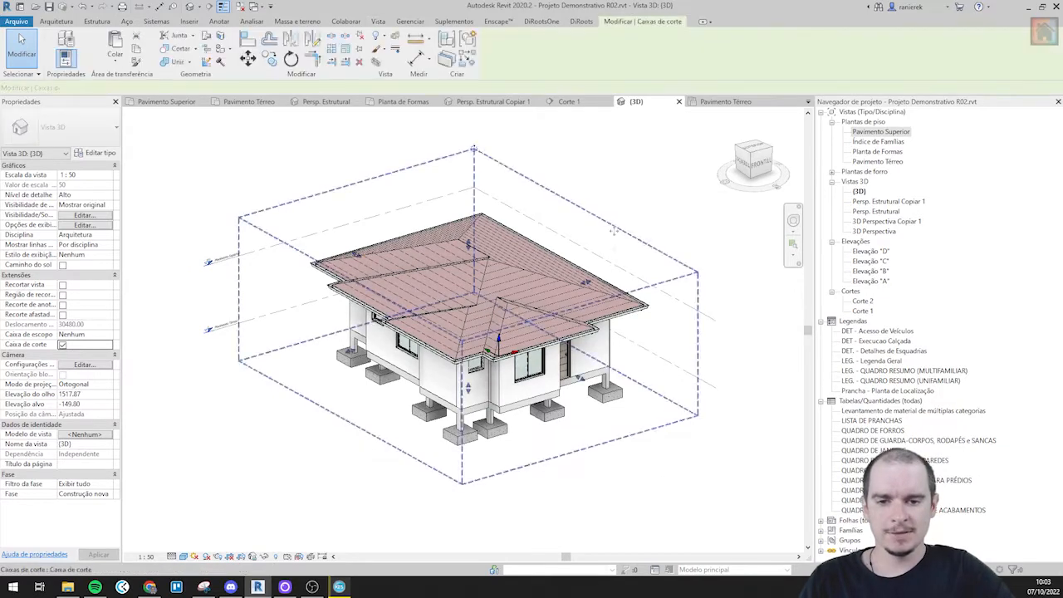
pyautogui.moveTo(579, 378); pyautogui.dragTo(470, 318)
pyautogui.scroll(3, 487, 270)
pyautogui.keyDown('shift'); pyautogui.moveTo(487, 297); pyautogui.dragTo(477, 282, button='middle'); pyautogui.keyUp('shift')
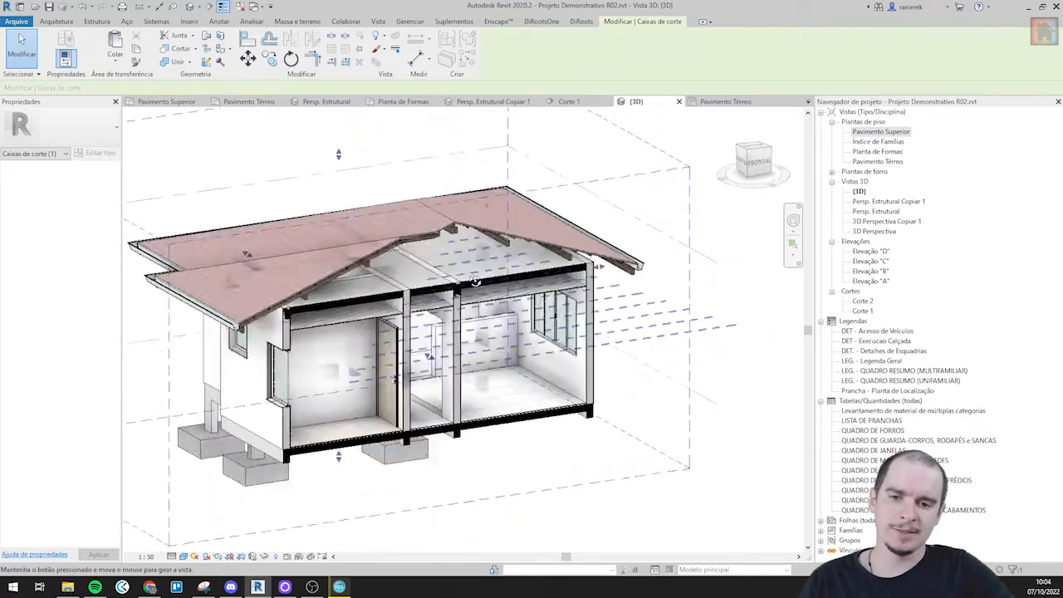
pyautogui.scroll(5, 520, 477)
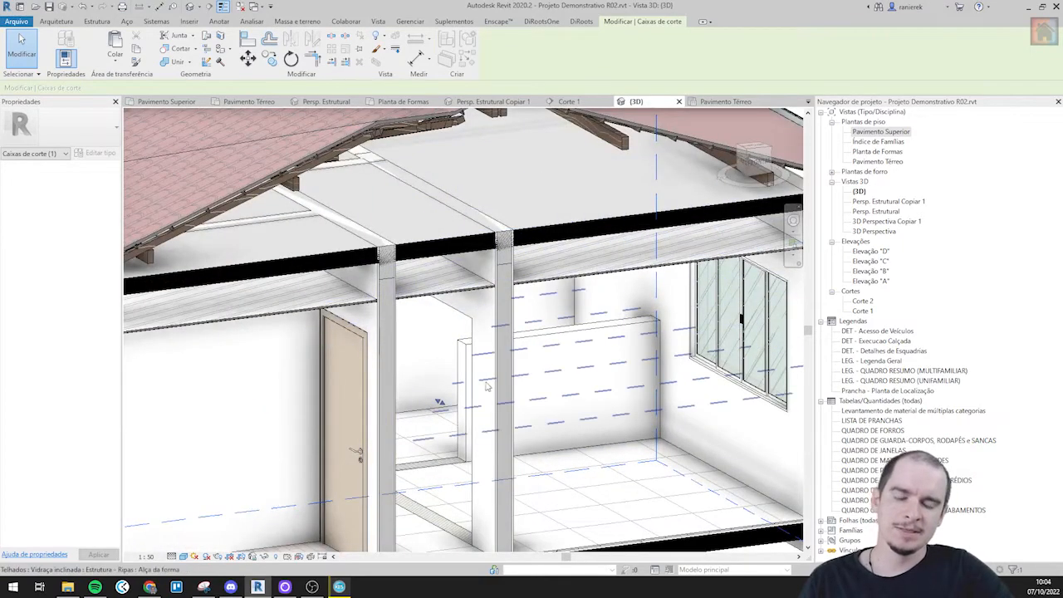
pyautogui.scroll(-5, 519, 477)
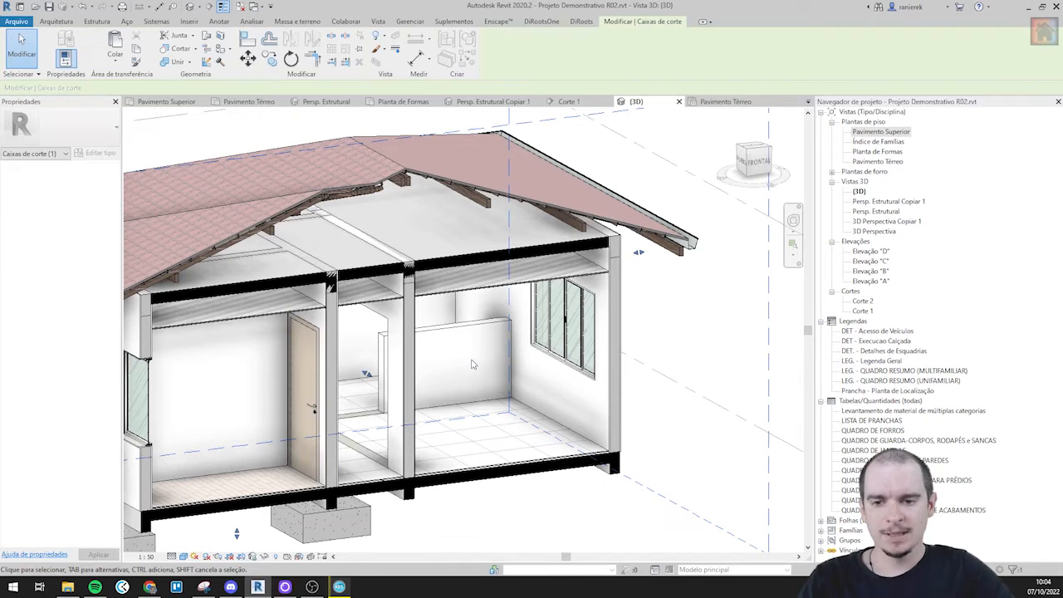
pyautogui.scroll(-2, 471, 364)
pyautogui.press('Escape')
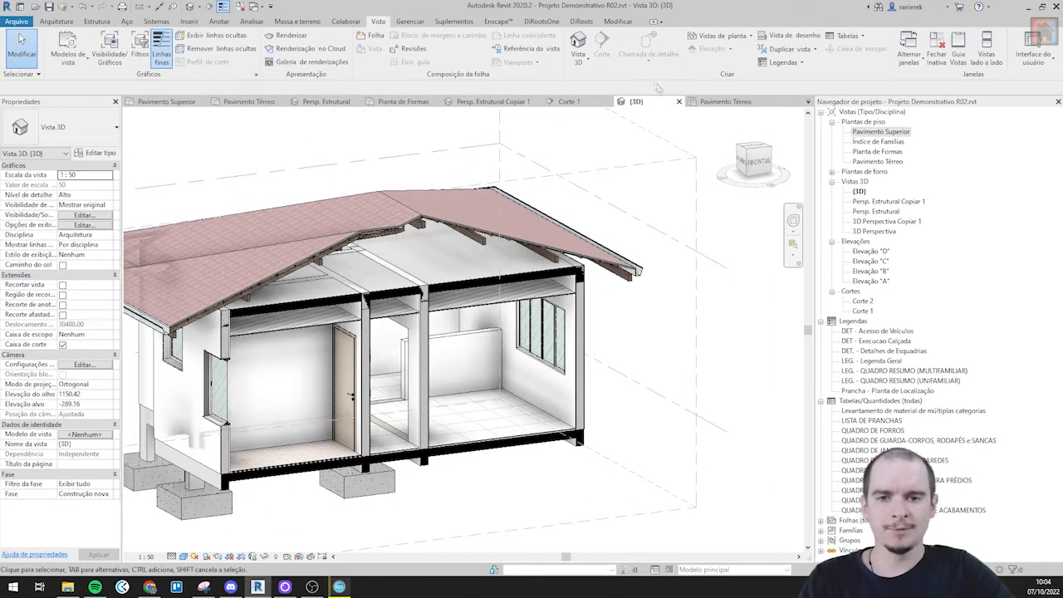
# - Close the 3D view and the Pavimento Térreo ceiling plan, and bring the ground floor plan into view
pyautogui.click(678, 101)
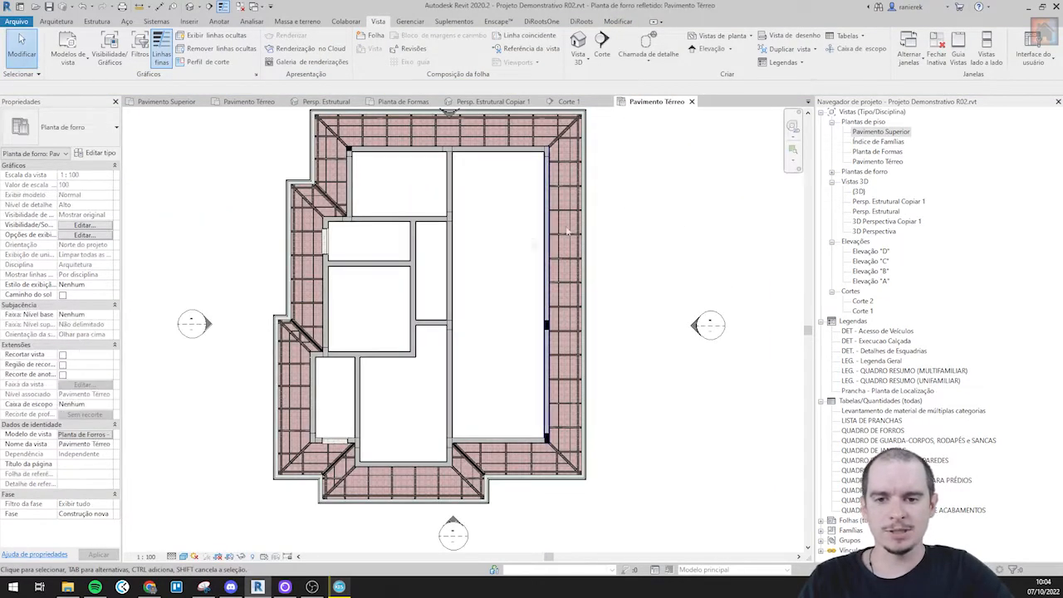
pyautogui.click(692, 101)
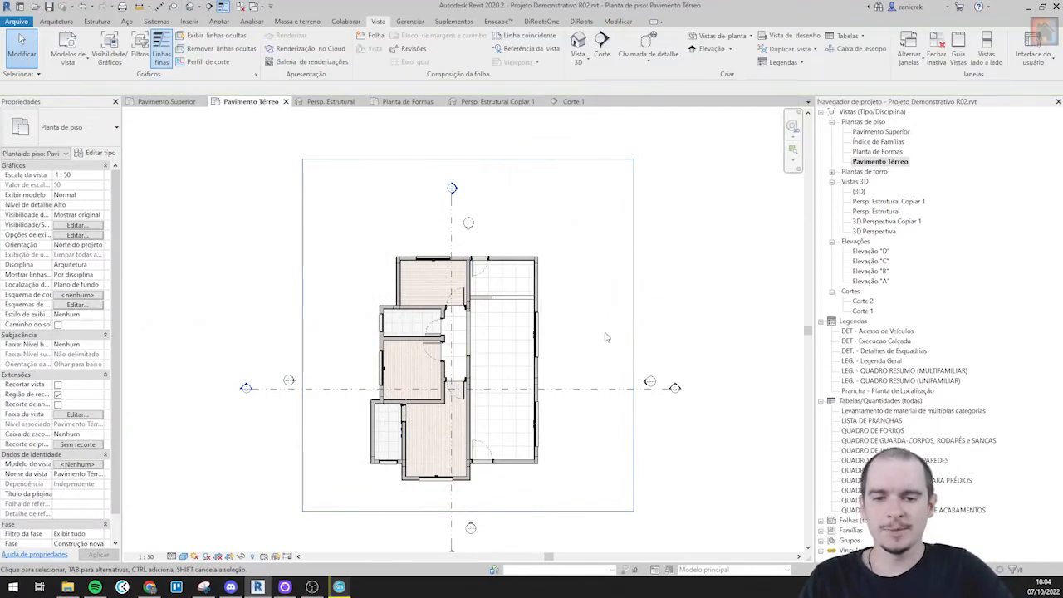
pyautogui.scroll(4, 606, 338)
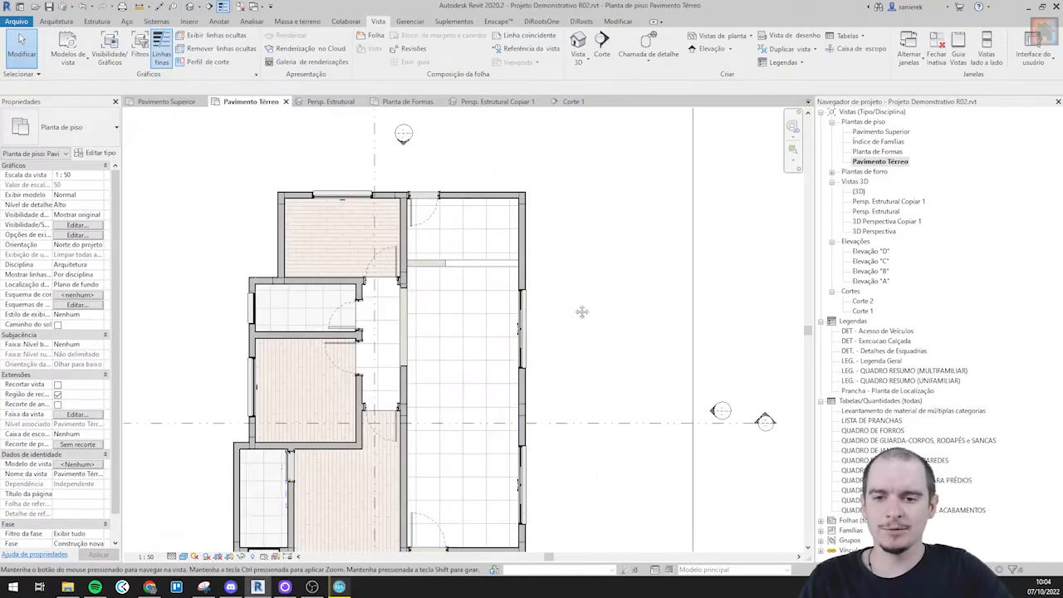
pyautogui.scroll(1, 485, 299)
pyautogui.moveTo(495, 295); pyautogui.dragTo(520, 272, button='middle')
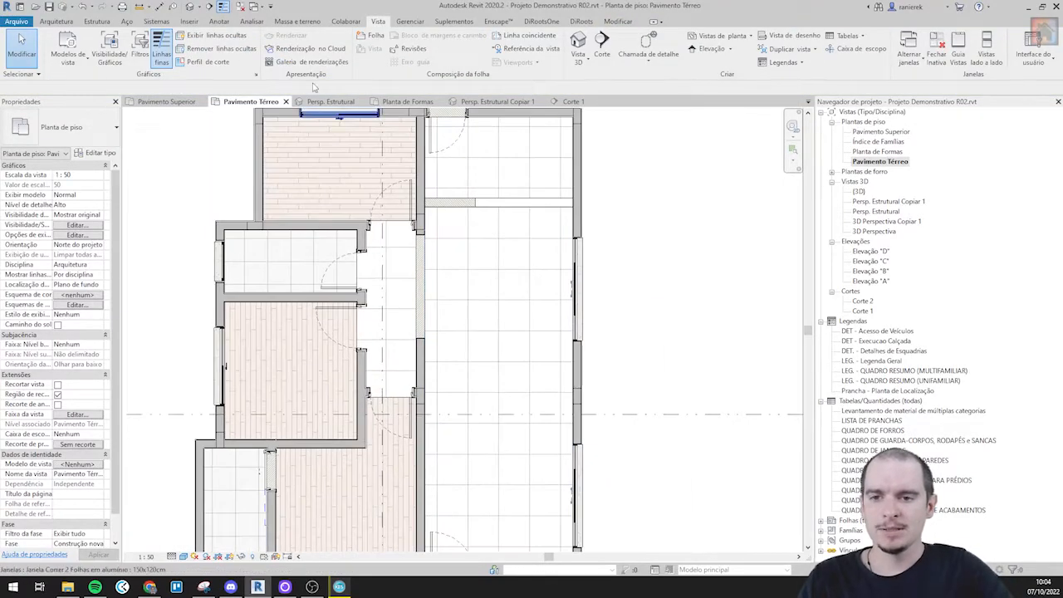
# - Set up tagging of all untagged elements to include windows, using the Identificador de Janelas : Exibir Marca de Tipo (1-50) tag
pyautogui.click(218, 21)
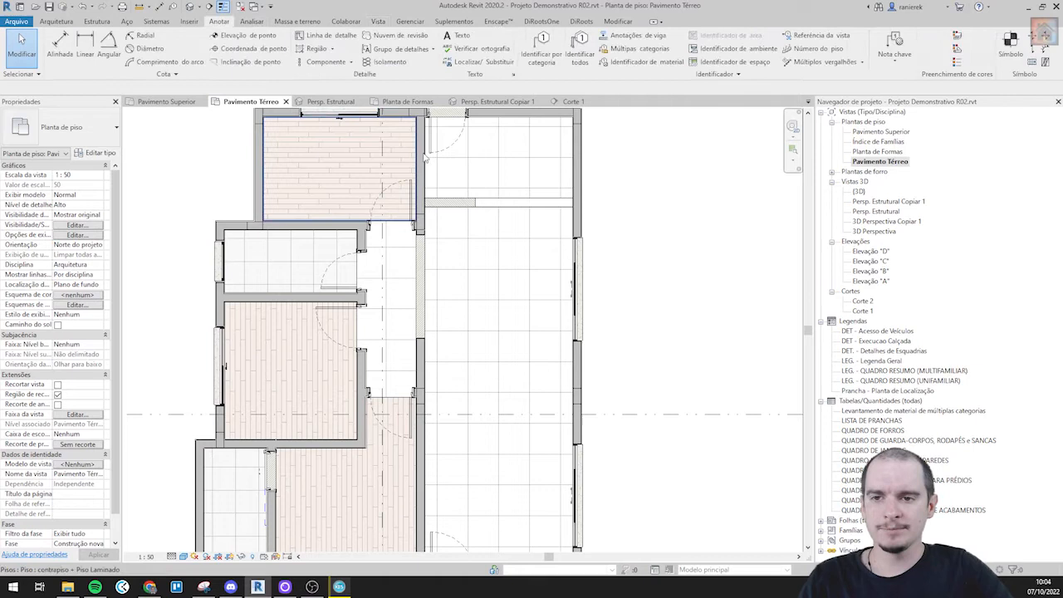
pyautogui.click(541, 46)
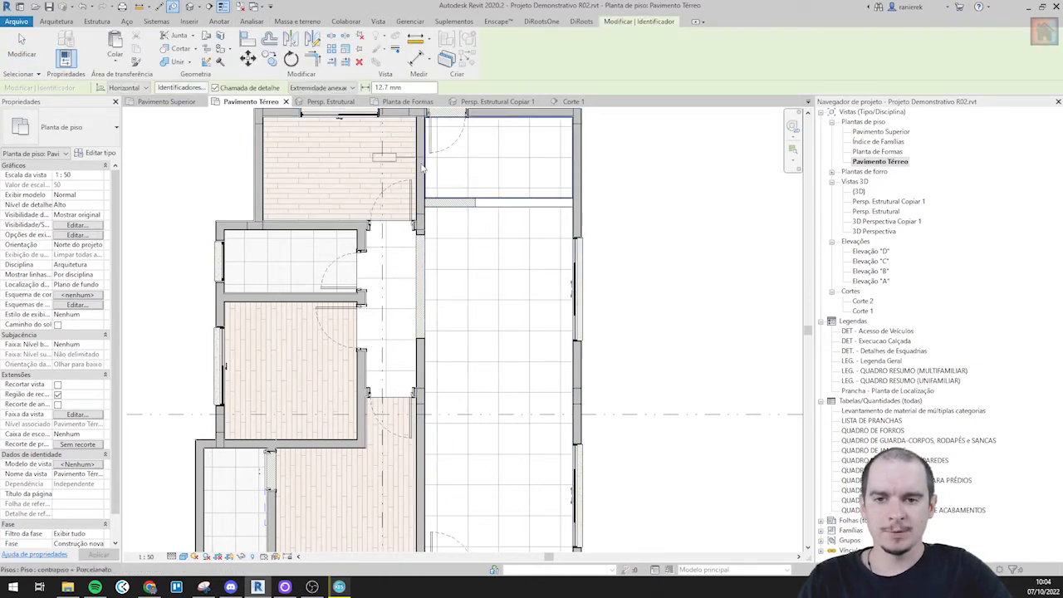
pyautogui.press('Escape')
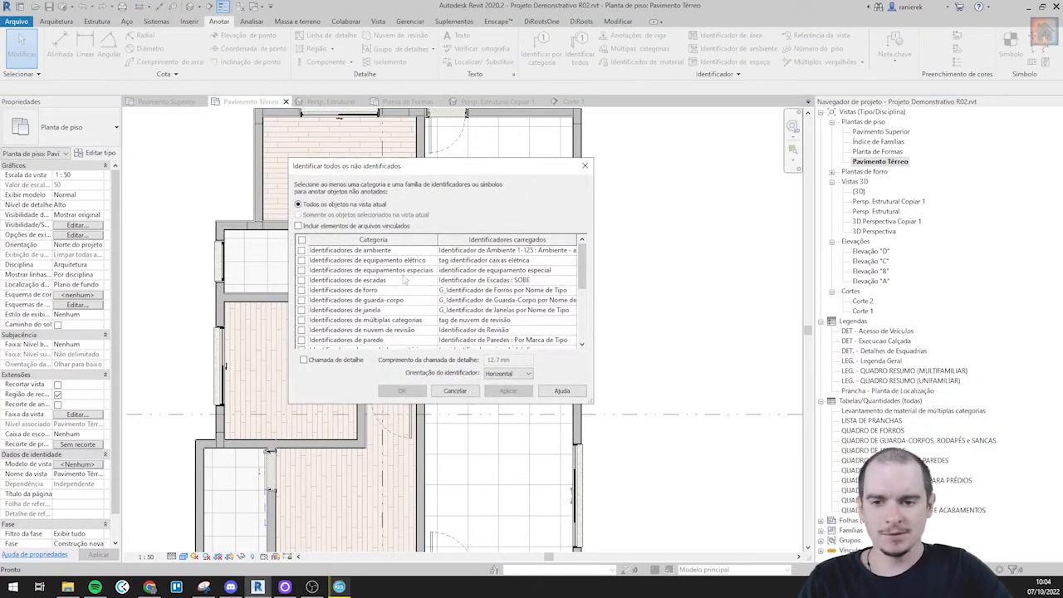
pyautogui.scroll(-2, 359, 314)
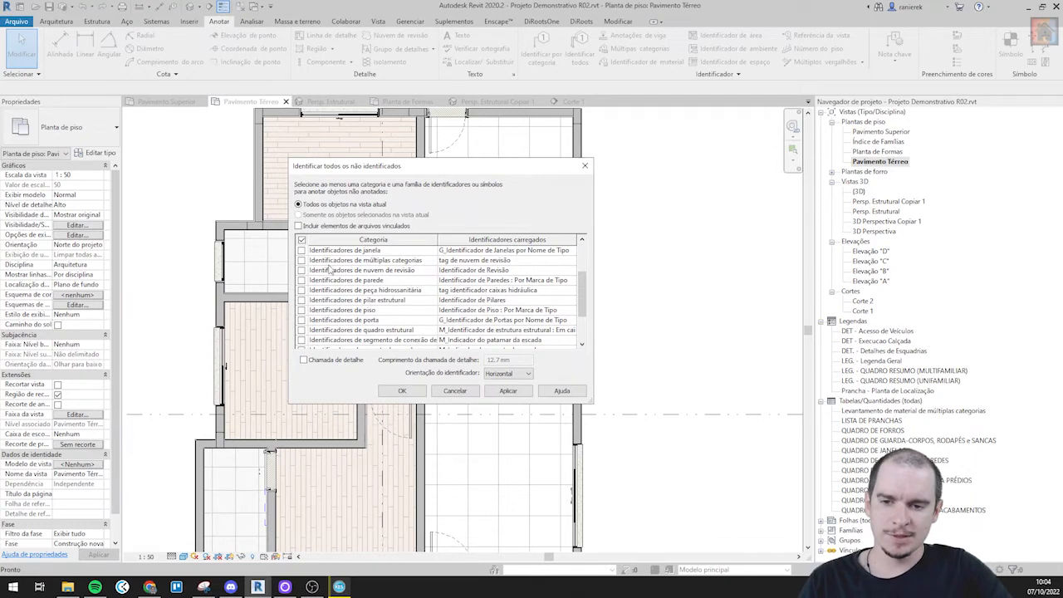
pyautogui.scroll(1, 330, 270)
pyautogui.click(303, 260)
pyautogui.scroll(1, 366, 307)
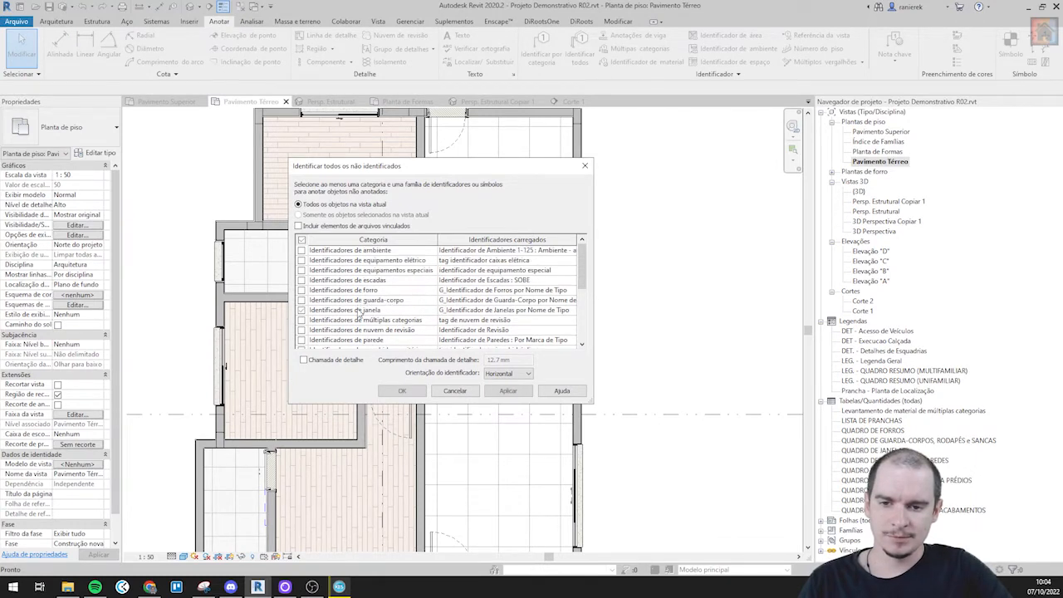
pyautogui.click(571, 310)
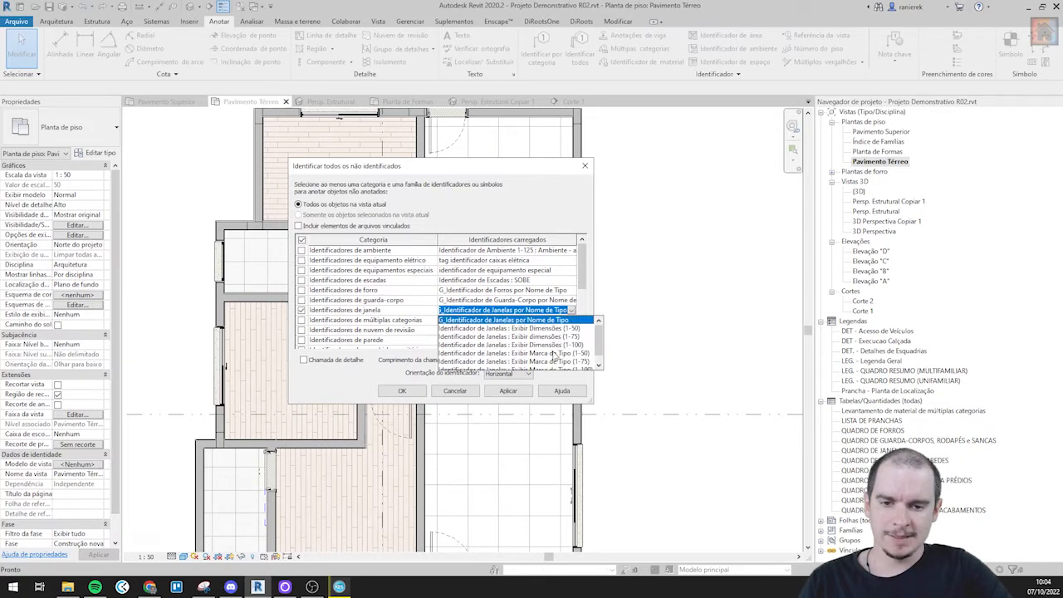
pyautogui.click(552, 353)
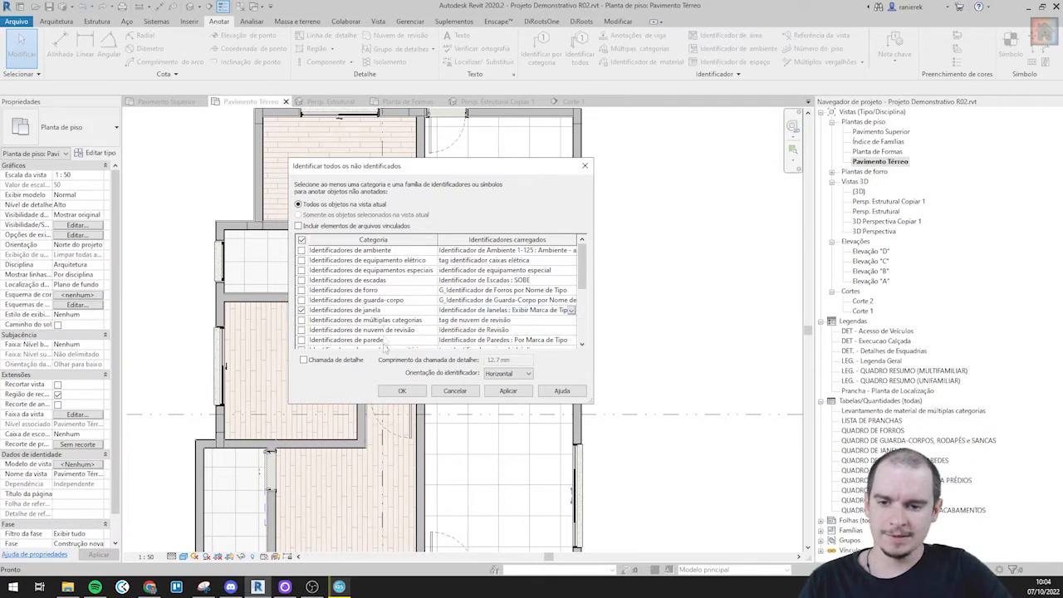
# - Include doors with the Identificador de Portas : Exibir Marca de Tipo (1-50) tag and apply the tags to the plan
pyautogui.moveTo(579, 267); pyautogui.dragTo(580, 289)
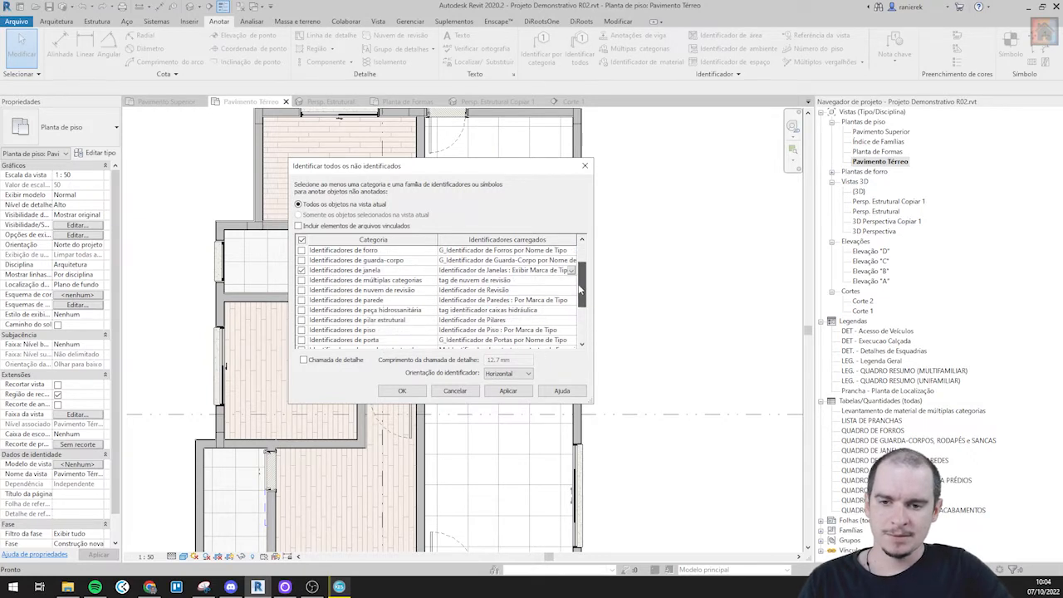
pyautogui.click(572, 341)
pyautogui.scroll(-1, 536, 377)
pyautogui.click(544, 378)
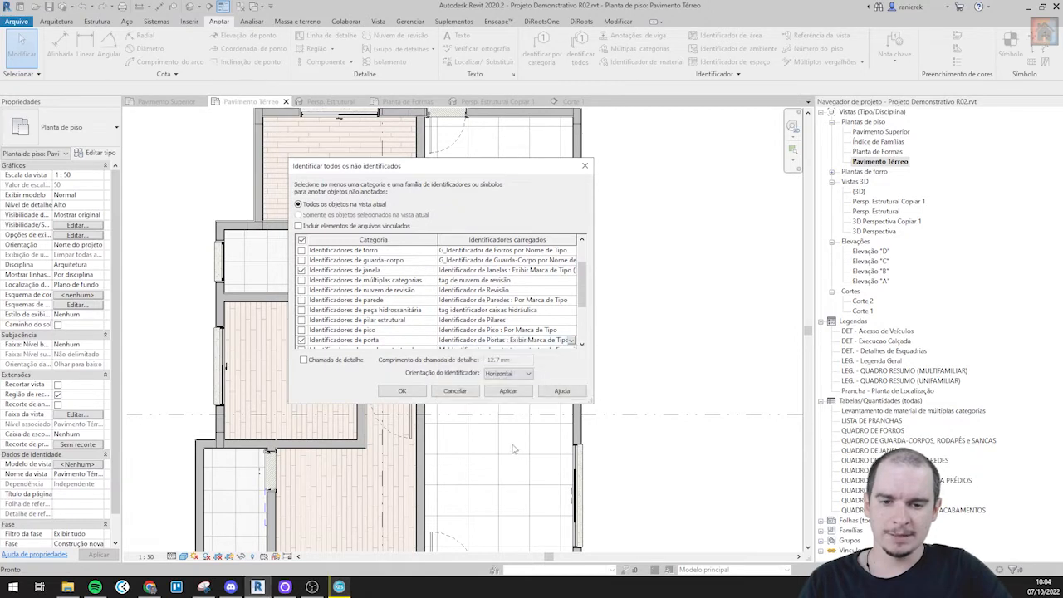
pyautogui.click(407, 393)
# - Rotate the J24 and J02 window tags on the west wall to vertical and delete the P28 tag from the hallway opening
pyautogui.click(207, 370)
pyautogui.click(212, 260)
pyautogui.scroll(3, 424, 297)
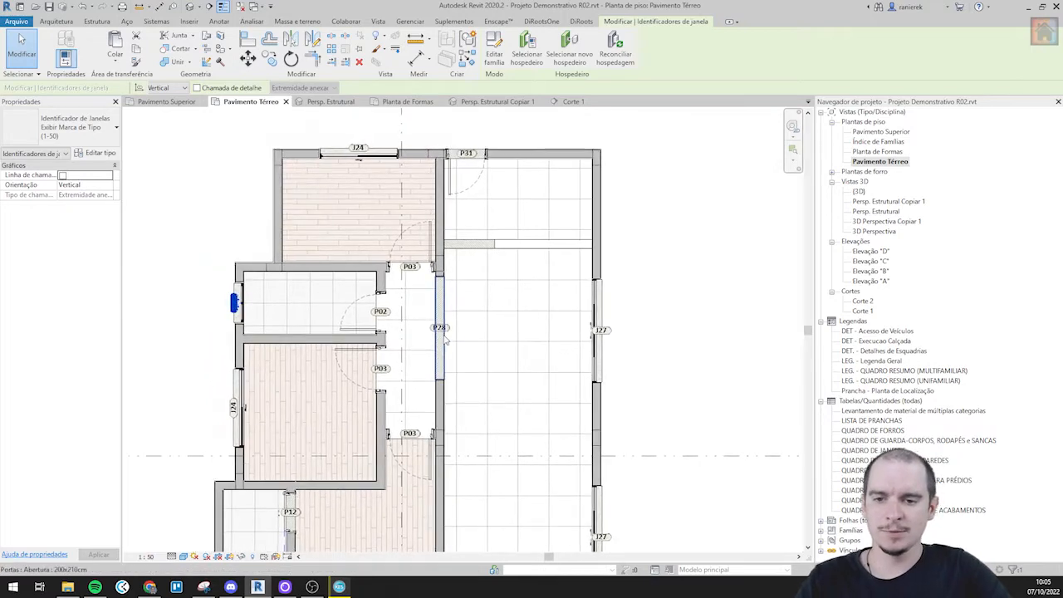
pyautogui.press('Escape')
pyautogui.scroll(1, 415, 278)
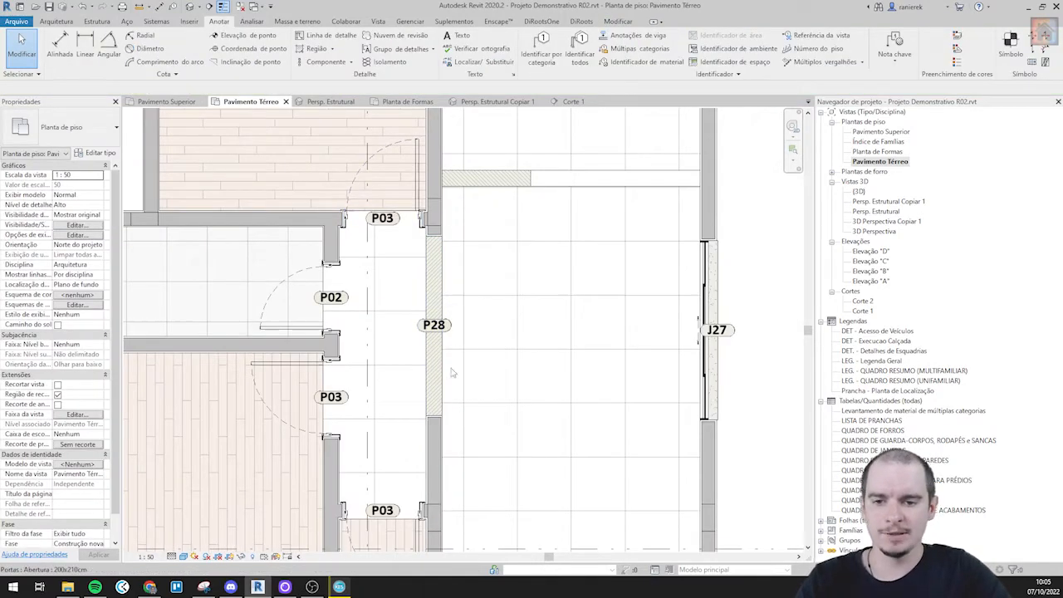
pyautogui.scroll(-3, 453, 331)
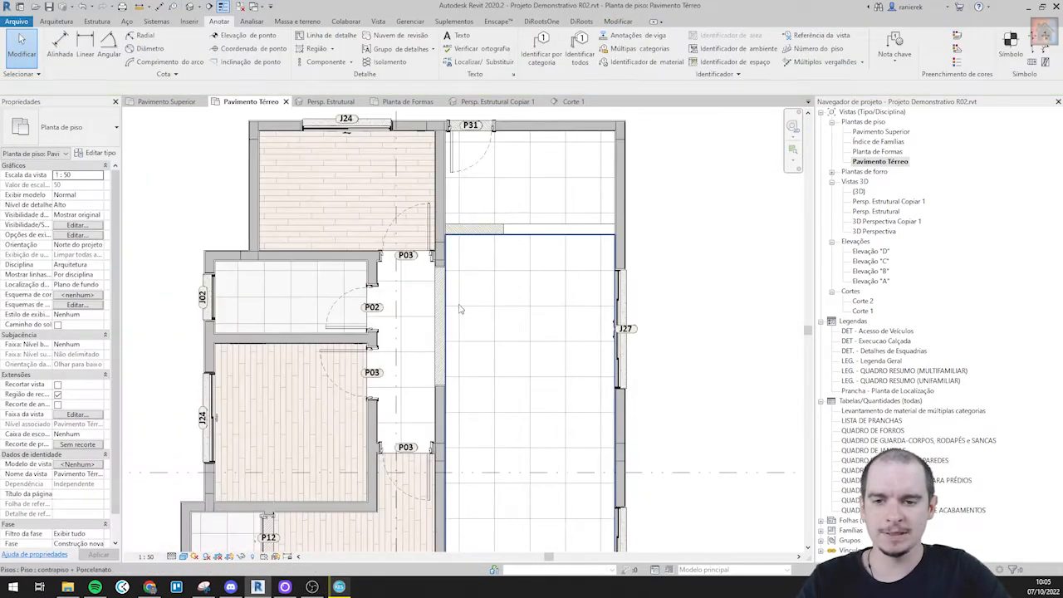
# - Move the J24 tag of the north bedroom window outward, clear of the exterior wall
pyautogui.scroll(3, 345, 191)
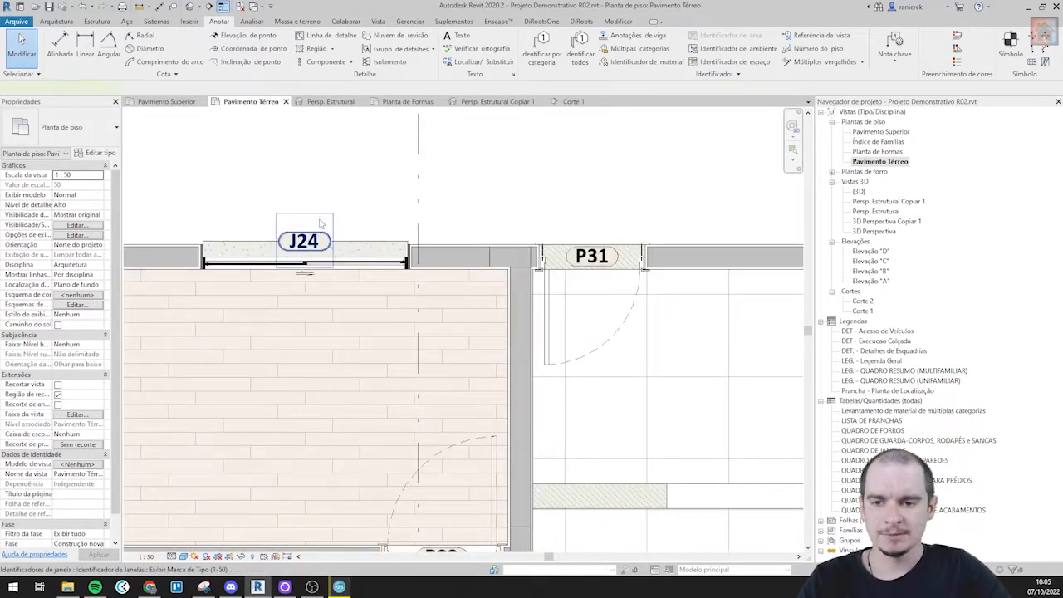
pyautogui.click(305, 217)
pyautogui.click(335, 182)
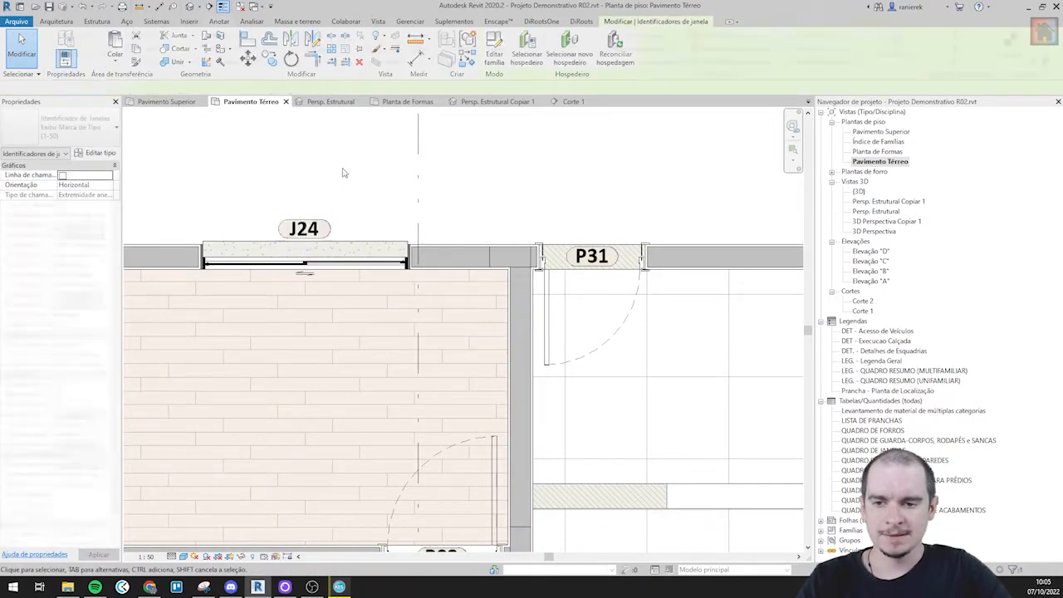
# - Move the J02 and J24 window tags on the west wall together outward, clear of the wall
pyautogui.scroll(-3, 342, 170)
pyautogui.moveTo(342, 321); pyautogui.dragTo(439, 161, button='middle')
pyautogui.scroll(3, 293, 211)
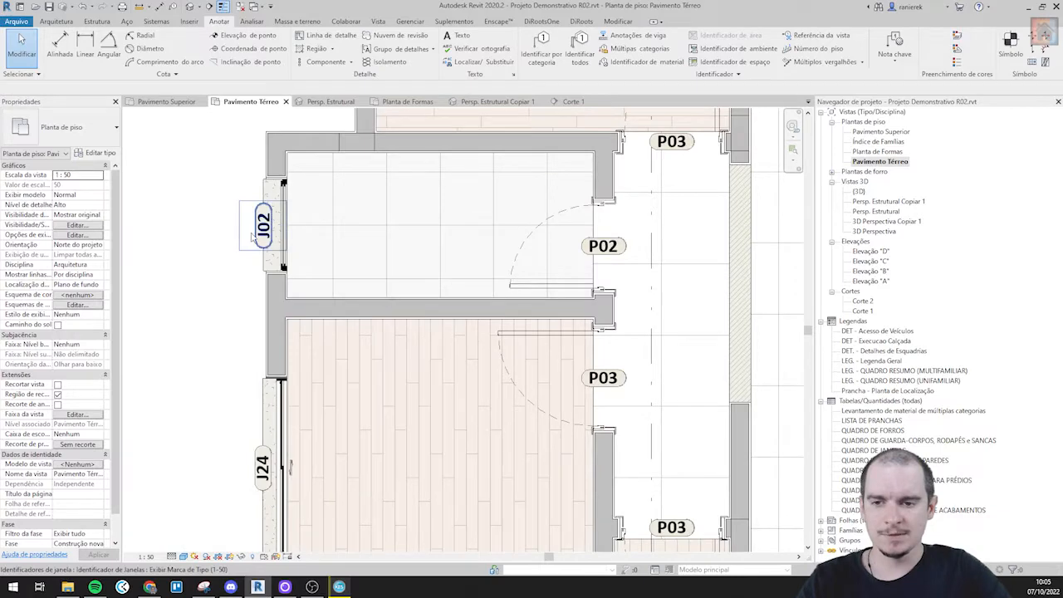
pyautogui.click(262, 224)
pyautogui.keyDown('ctrl'); pyautogui.click(249, 455); pyautogui.keyUp('ctrl')
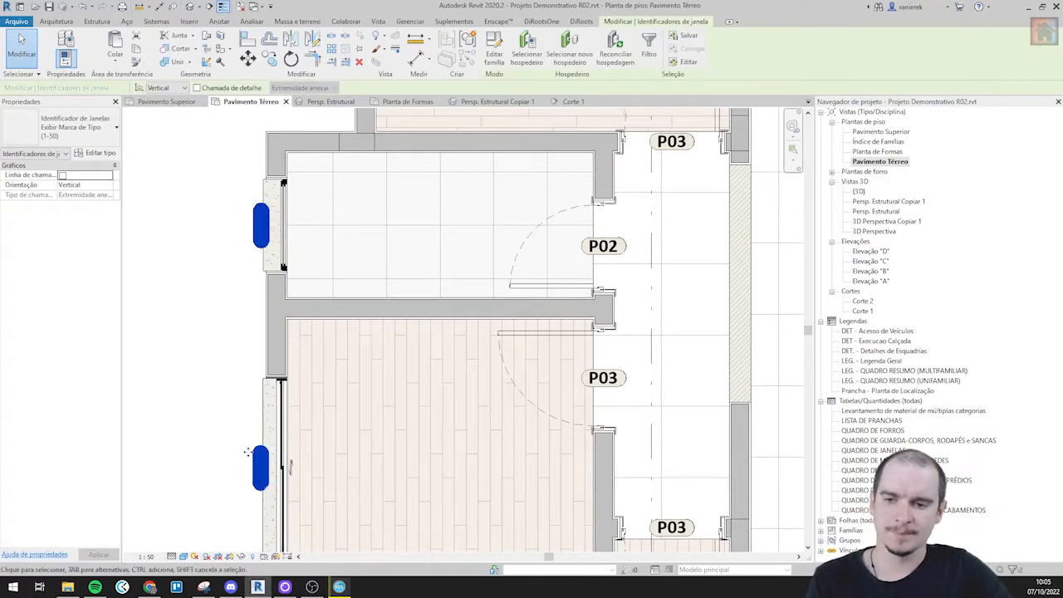
pyautogui.click(185, 263)
# - Rotate both J27 window tags on the east wall to vertical and move them outside the wall
pyautogui.scroll(-3, 185, 245)
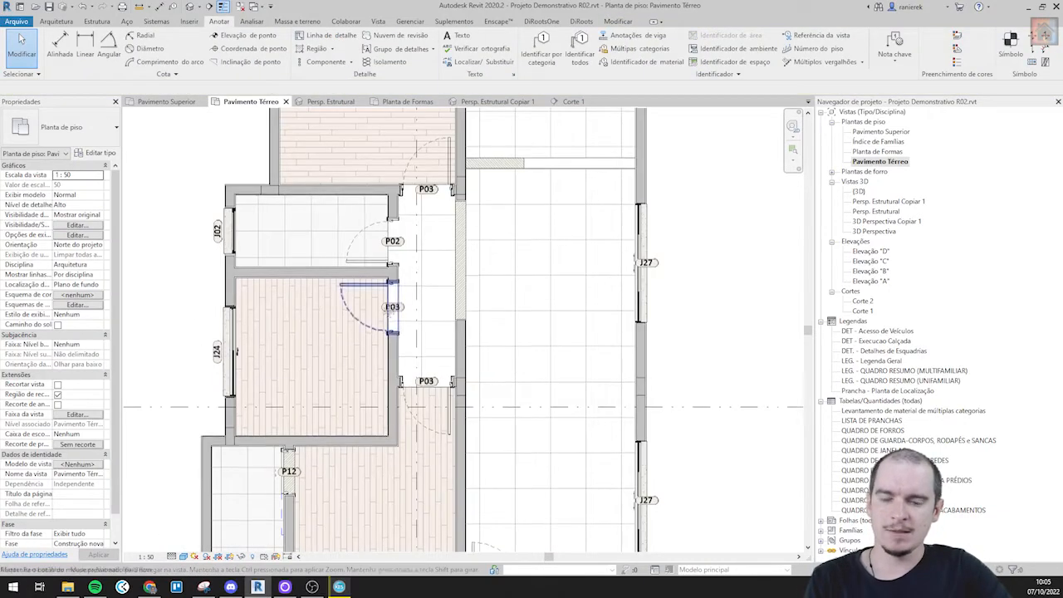
pyautogui.moveTo(447, 304); pyautogui.dragTo(395, 193, button='middle')
pyautogui.scroll(2, 598, 152)
pyautogui.click(581, 152)
pyautogui.scroll(3, 588, 152)
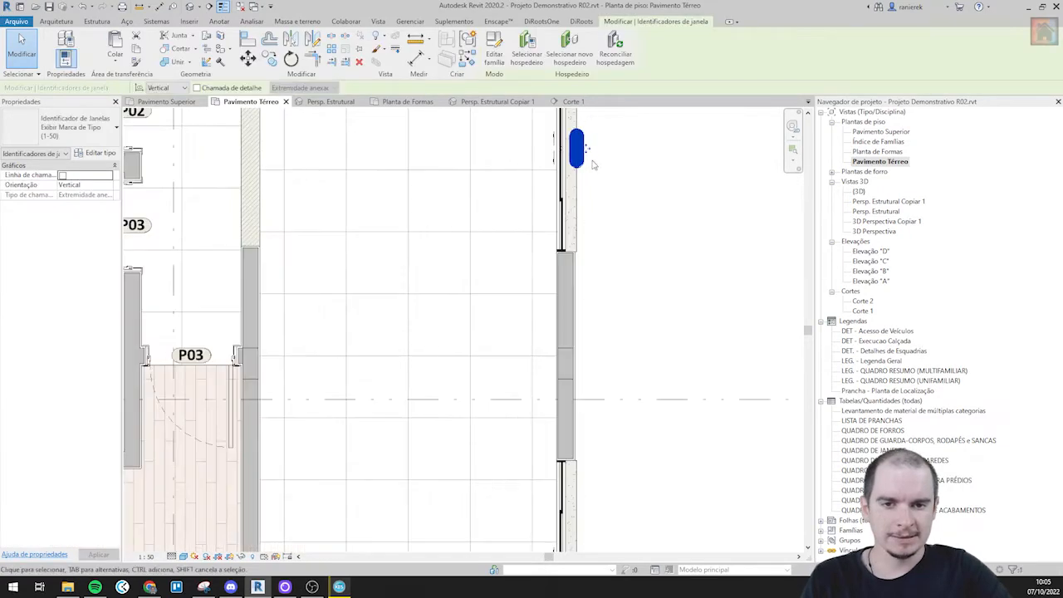
pyautogui.moveTo(586, 150); pyautogui.dragTo(597, 149)
pyautogui.scroll(-3, 597, 149)
pyautogui.scroll(1, 609, 401)
pyautogui.click(592, 427)
pyautogui.moveTo(594, 430); pyautogui.dragTo(597, 432)
pyautogui.click(645, 359)
# - Rotate the P02 and P03 tags of the doors on the hallway's west wall to vertical
pyautogui.scroll(-2, 647, 361)
pyautogui.moveTo(658, 254); pyautogui.dragTo(646, 280, button='middle')
pyautogui.scroll(4, 312, 159)
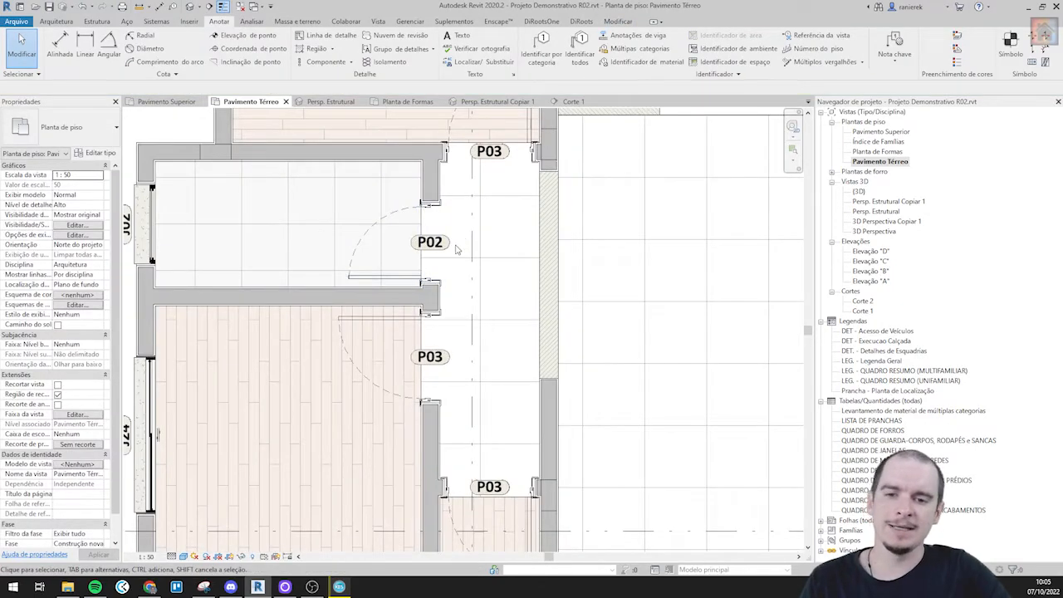
pyautogui.click(451, 253)
pyautogui.press('space')
pyautogui.click(452, 360)
pyautogui.press('space')
pyautogui.scroll(-5, 459, 248)
pyautogui.click(461, 251)
# - Rotate the P12 door tag between the south bedroom and its adjoining tiled room to vertical
pyautogui.scroll(-1, 478, 278)
pyautogui.moveTo(480, 281); pyautogui.dragTo(466, 141, button='middle')
pyautogui.scroll(3, 383, 322)
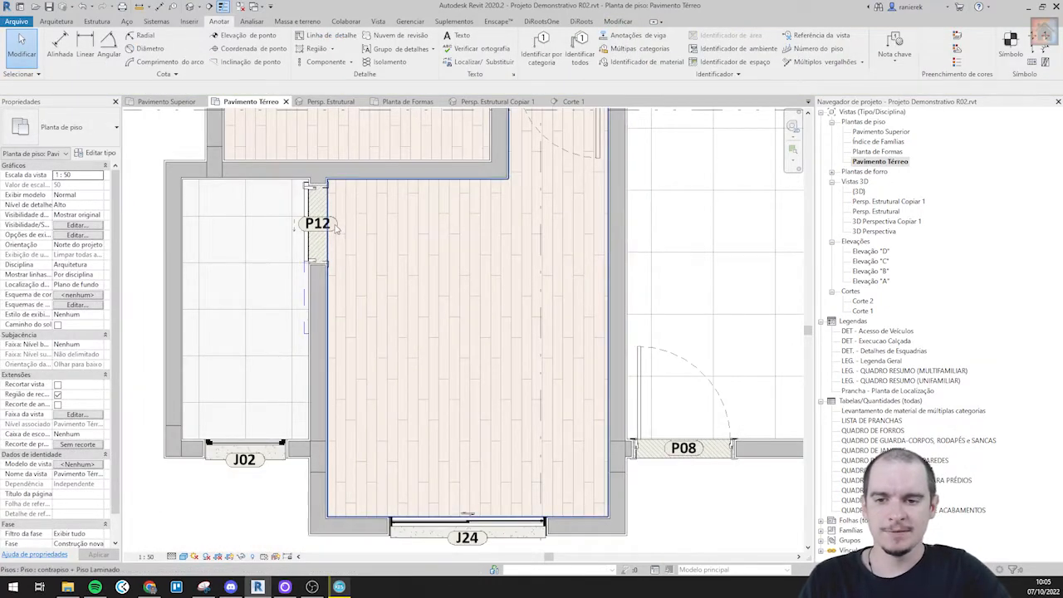
pyautogui.click(339, 229)
pyautogui.press('Escape')
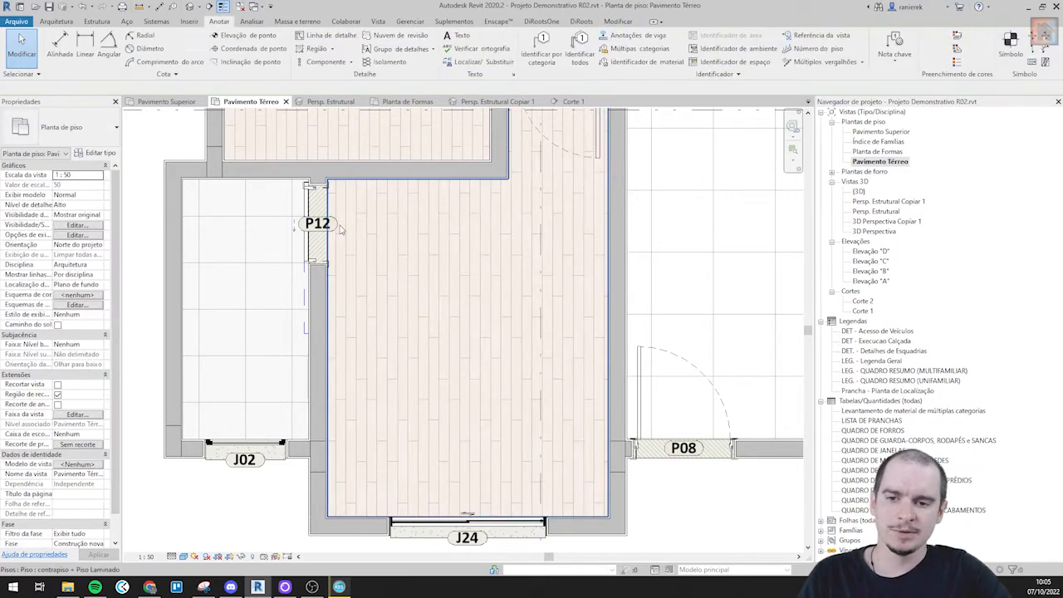
pyautogui.click(320, 224)
pyautogui.press('space')
# - Move the J24 and J02 window tags on the south walls outward, clear of the walls
pyautogui.scroll(-2, 339, 224)
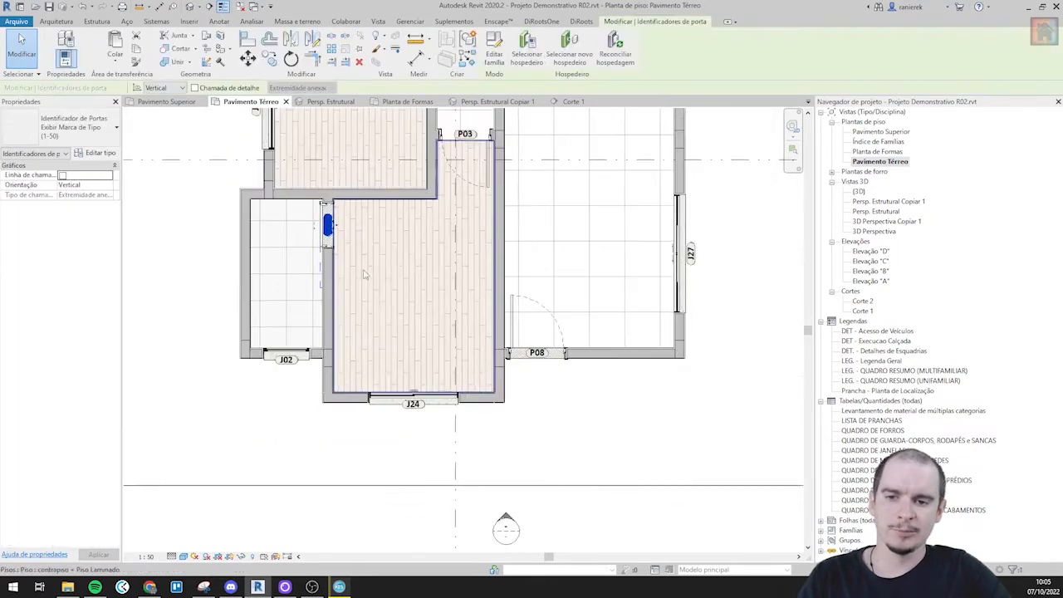
pyautogui.scroll(1, 434, 425)
pyautogui.click(417, 413)
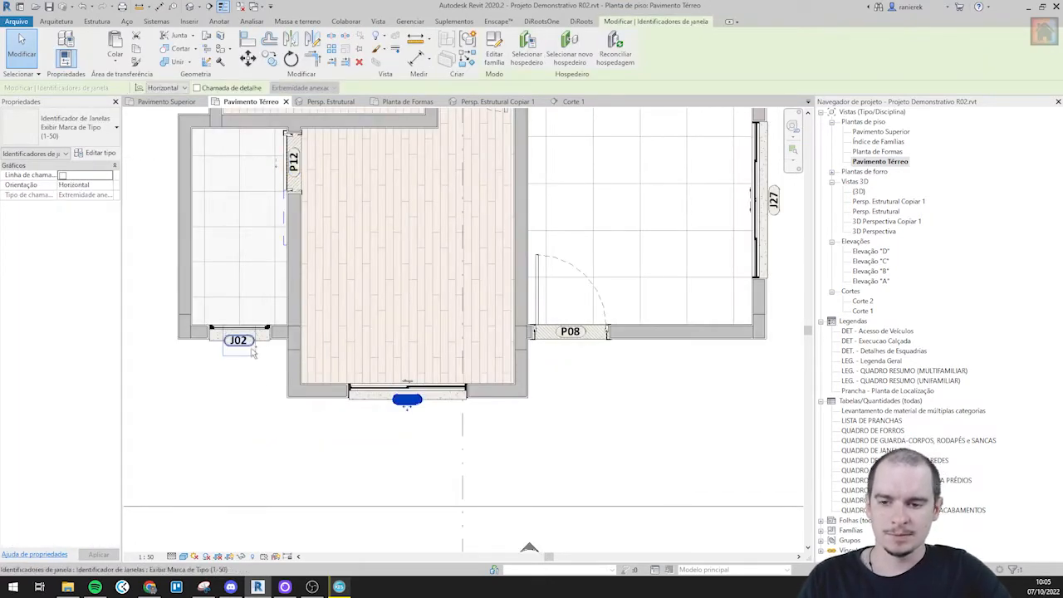
pyautogui.keyDown('ctrl'); pyautogui.click(246, 378); pyautogui.keyUp('ctrl')
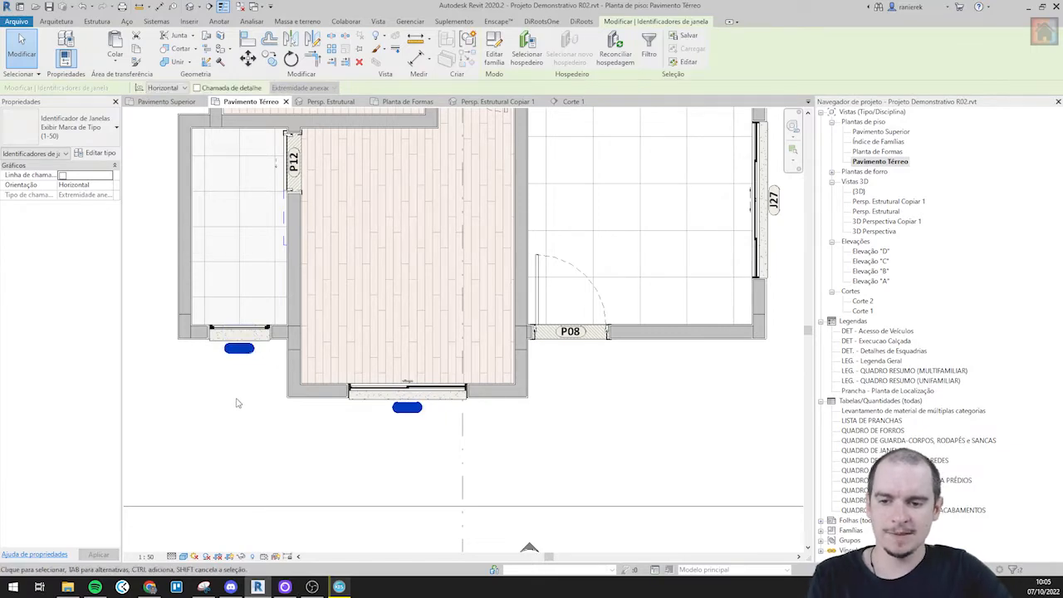
pyautogui.click(238, 403)
# - Place a room in the north bedroom, tagged with Identificador de Ambiente 1-50, type Ambiente - area - Piso
pyautogui.scroll(-4, 239, 403)
pyautogui.moveTo(471, 301); pyautogui.dragTo(489, 370, button='middle')
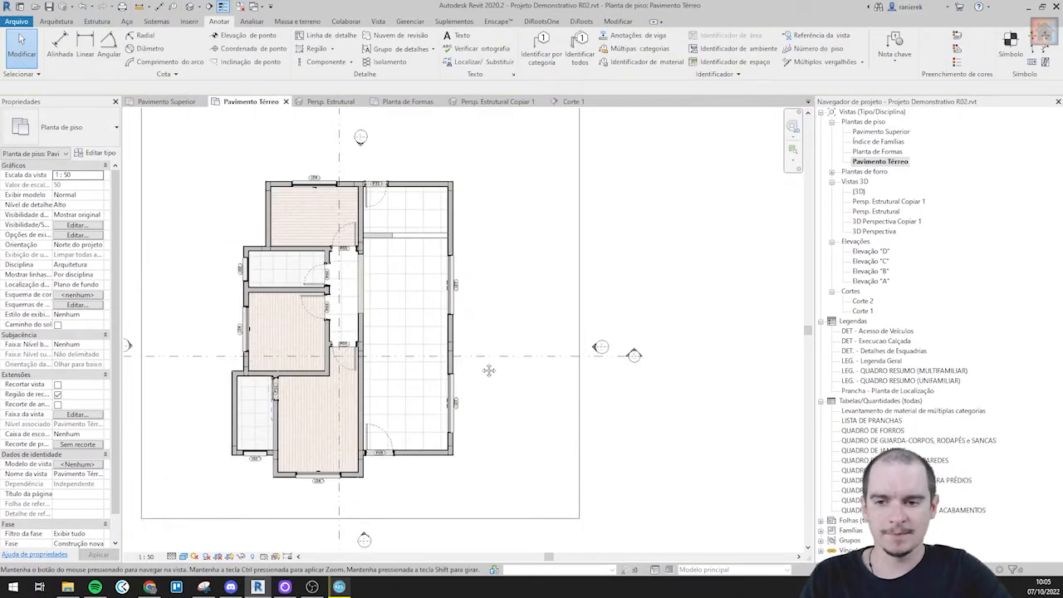
pyautogui.scroll(2, 498, 349)
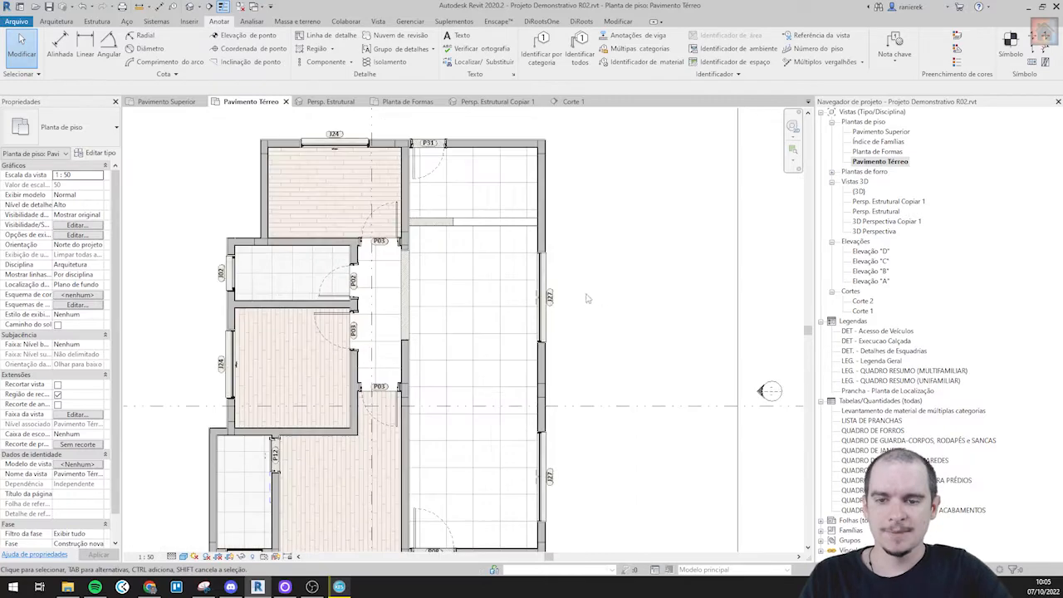
pyautogui.scroll(1, 428, 162)
pyautogui.click(56, 20)
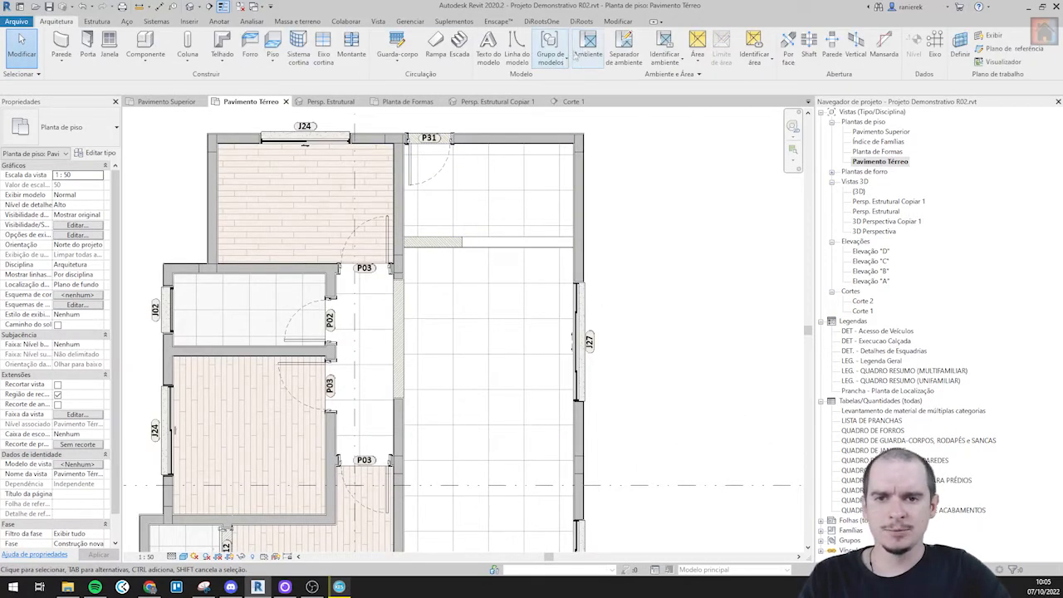
pyautogui.scroll(2, 266, 192)
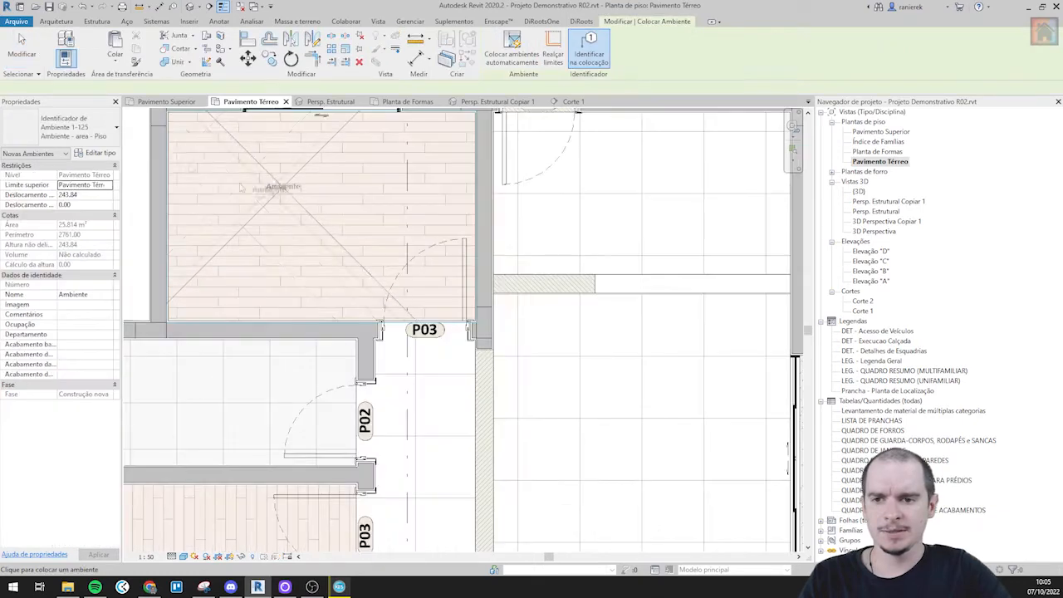
pyautogui.click(78, 129)
pyautogui.scroll(4, 92, 216)
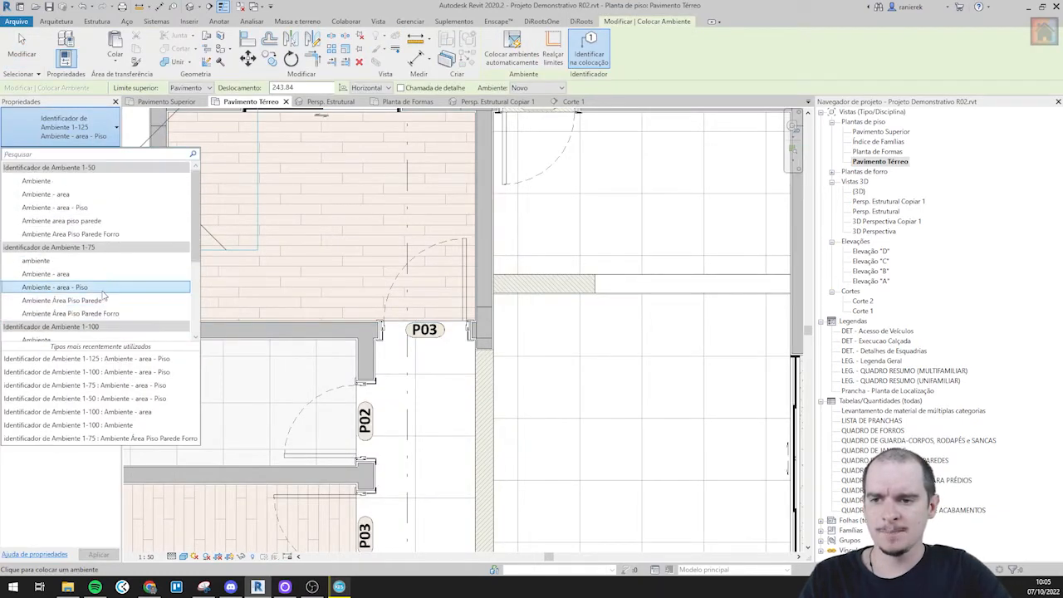
pyautogui.click(94, 208)
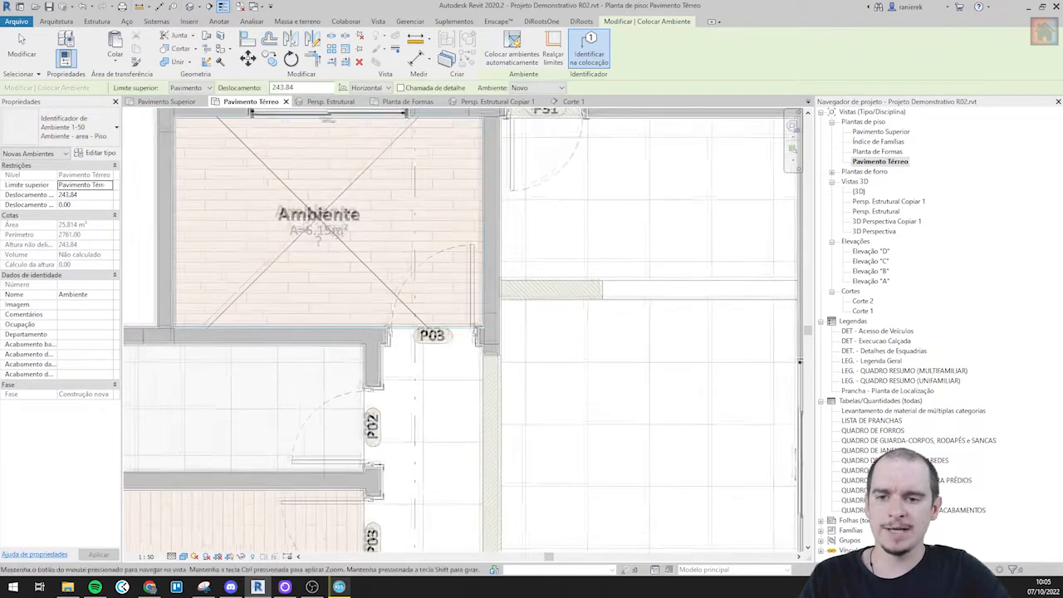
pyautogui.moveTo(315, 220); pyautogui.dragTo(347, 246, button='middle')
pyautogui.click(352, 226)
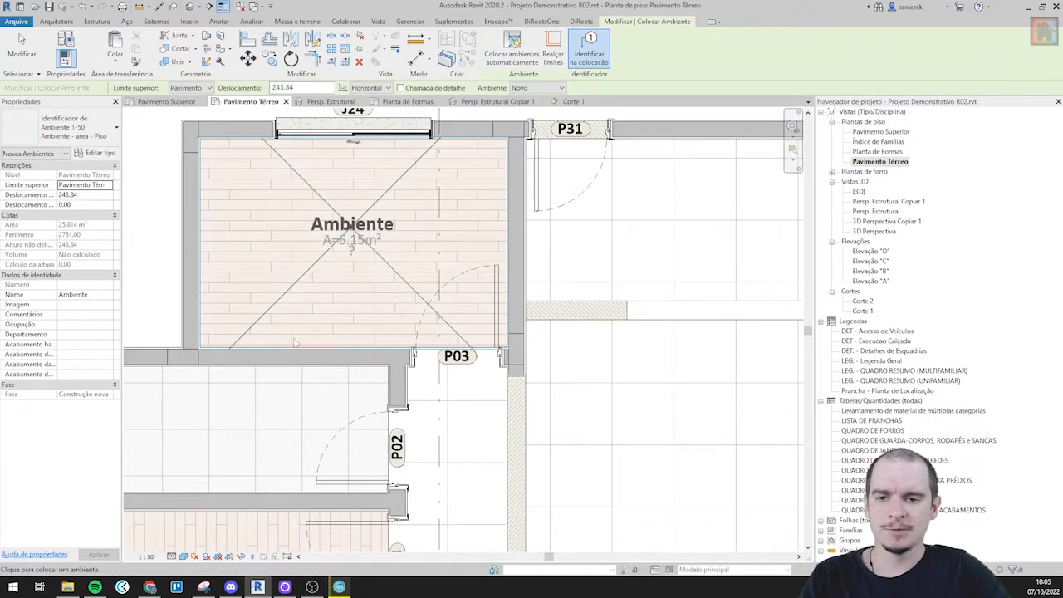
# - Place tagged rooms in the small west bathroom, the west bedroom below it, the south bedroom and its adjoining tiled bathroom
pyautogui.scroll(-2, 317, 327)
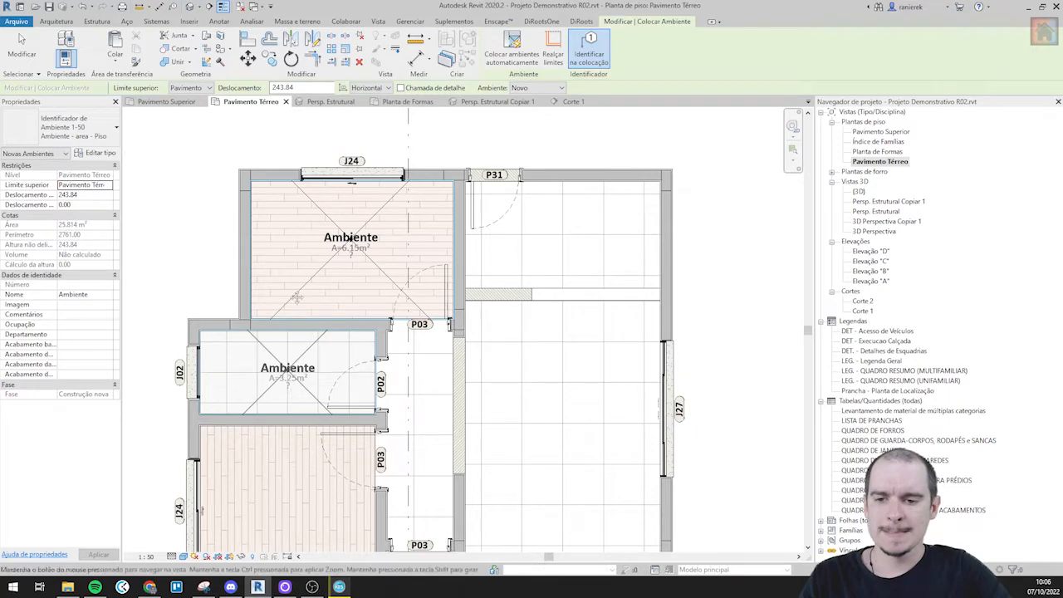
pyautogui.click(296, 348)
pyautogui.moveTo(297, 347); pyautogui.dragTo(296, 126, button='middle')
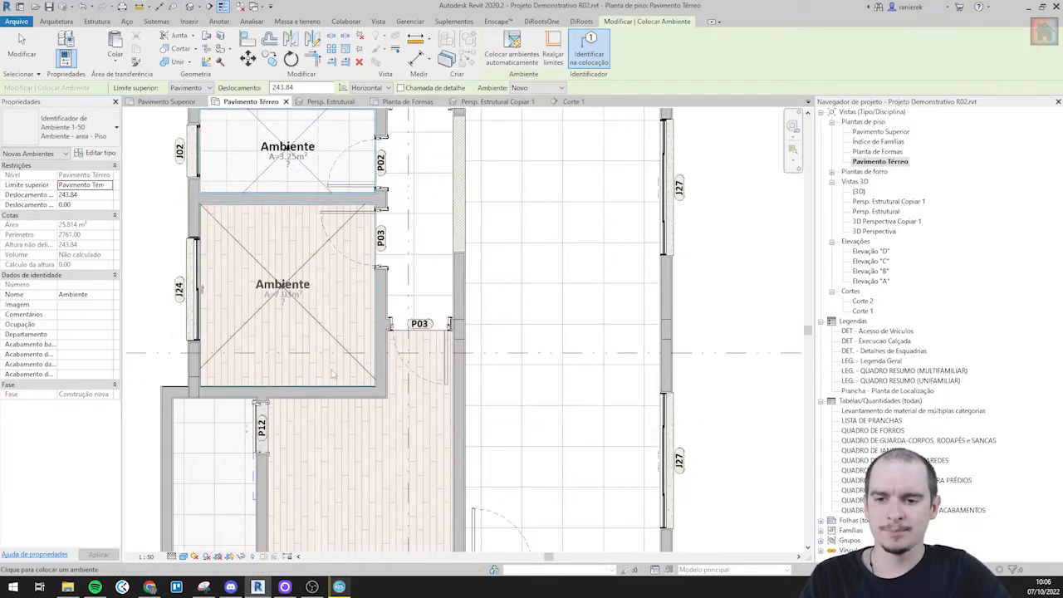
pyautogui.moveTo(336, 402); pyautogui.dragTo(321, 226, button='middle')
pyautogui.click(343, 311)
pyautogui.click(218, 306)
# - Place a tagged room in the hallway between the bedrooms and the large tiled room
pyautogui.moveTo(482, 286); pyautogui.dragTo(275, 429, button='middle')
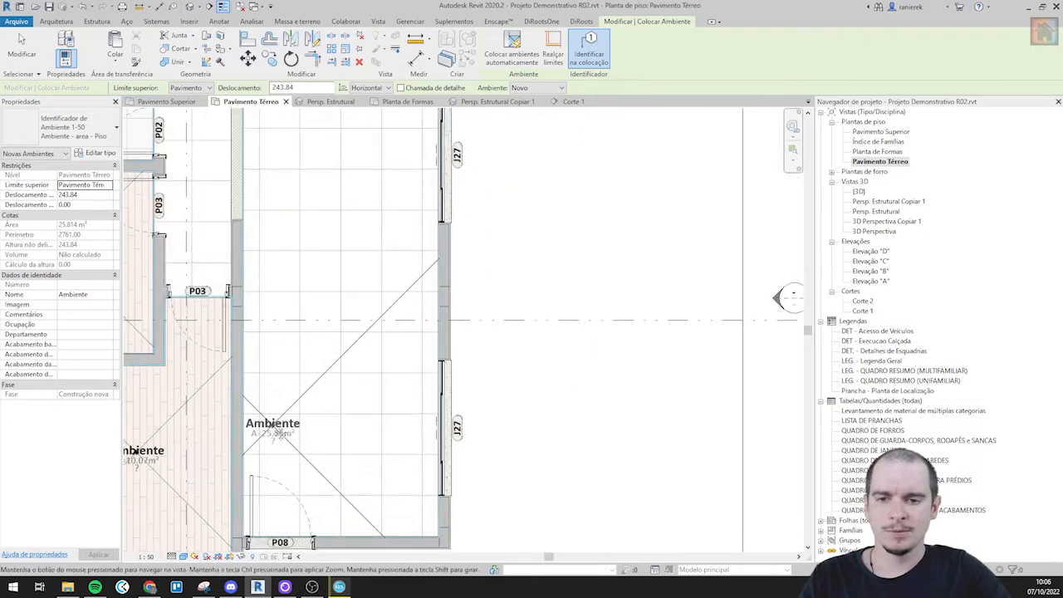
pyautogui.scroll(-2, 354, 262)
pyautogui.moveTo(354, 262); pyautogui.dragTo(379, 319, button='middle')
pyautogui.scroll(1, 290, 263)
pyautogui.scroll(1, 291, 264)
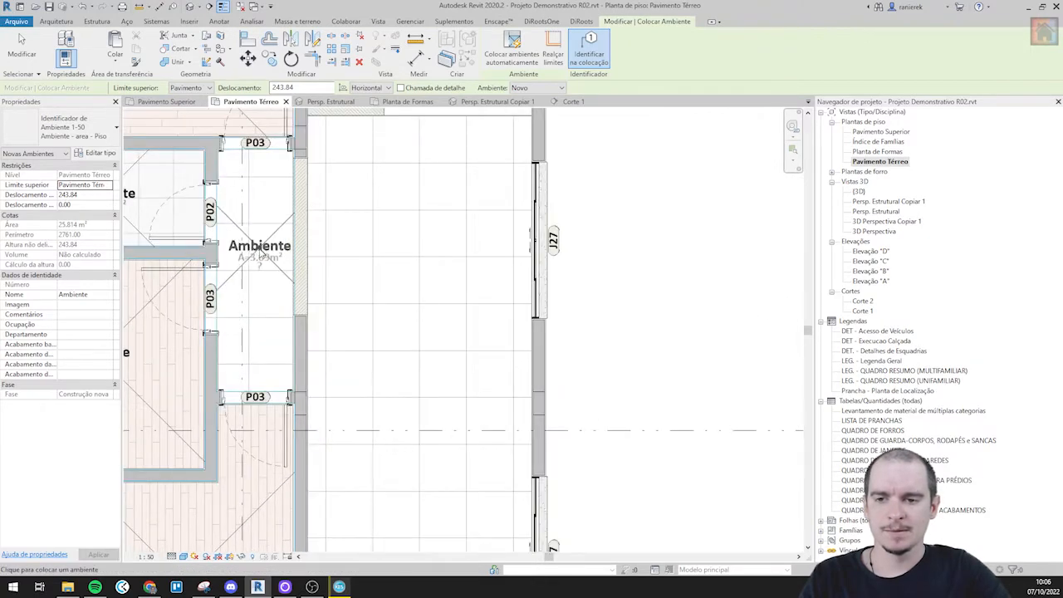
pyautogui.click(255, 247)
pyautogui.moveTo(397, 179); pyautogui.dragTo(376, 261, button='middle')
pyautogui.scroll(2, 372, 303)
pyautogui.scroll(1, 370, 364)
pyautogui.press('Escape')
pyautogui.press('Escape')
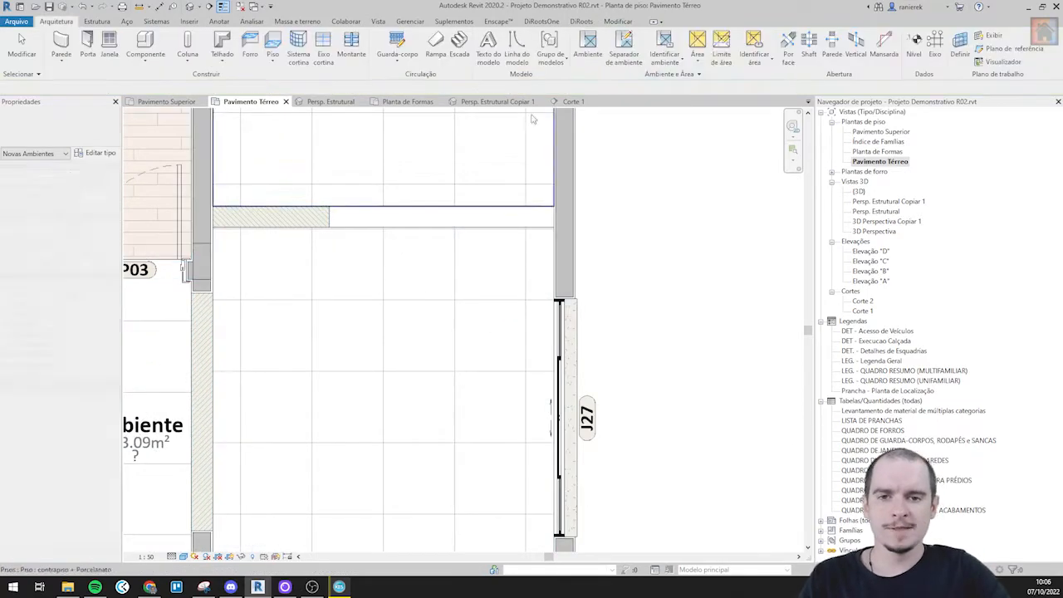
# - Draw a horizontal room separation line across the large tiled room, level with the south bedroom's P03 door
pyautogui.click(623, 54)
pyautogui.scroll(-2, 388, 246)
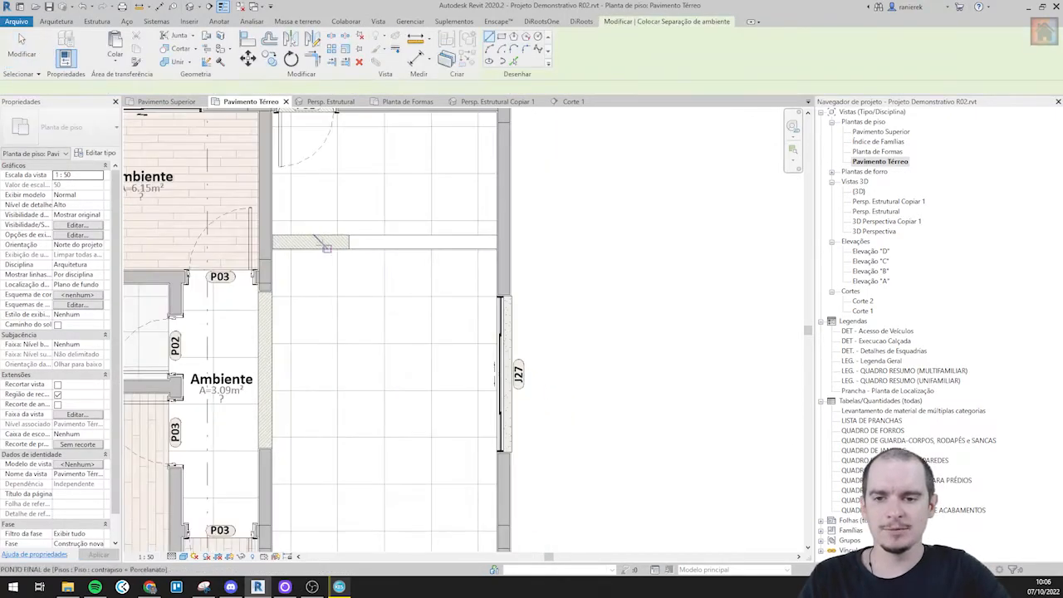
pyautogui.scroll(2, 389, 247)
pyautogui.click(371, 241)
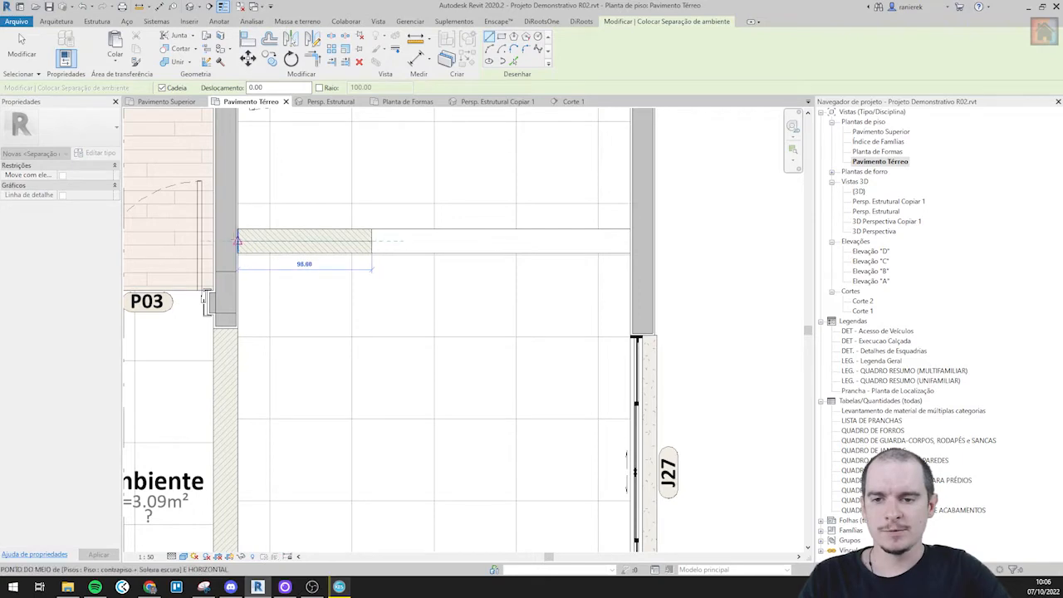
pyautogui.press('Escape')
pyautogui.scroll(-2, 288, 234)
pyautogui.scroll(-1, 350, 179)
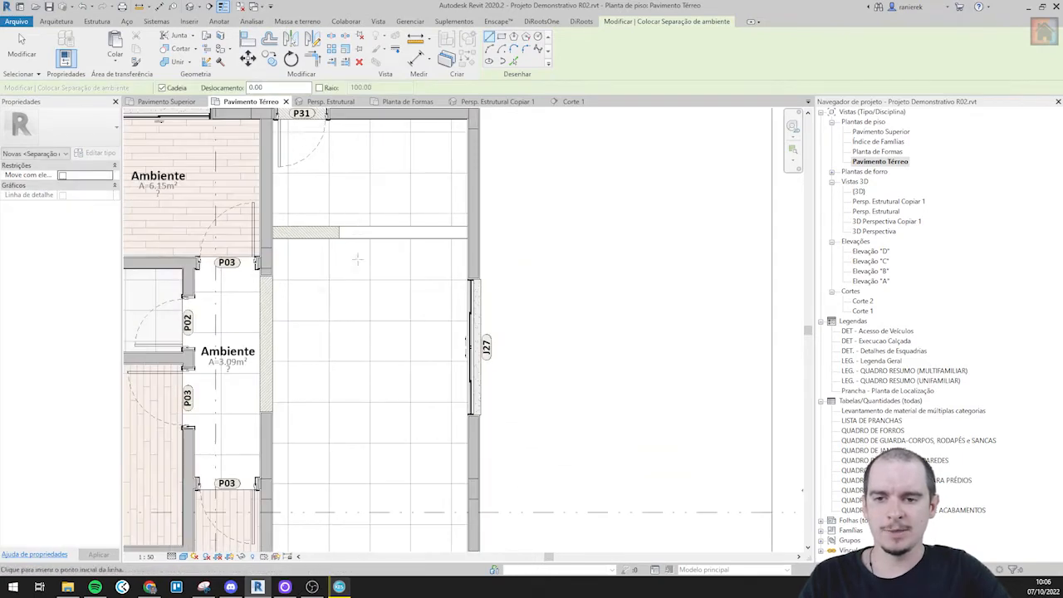
pyautogui.moveTo(365, 276); pyautogui.dragTo(363, 207, button='middle')
pyautogui.scroll(-5, 324, 267)
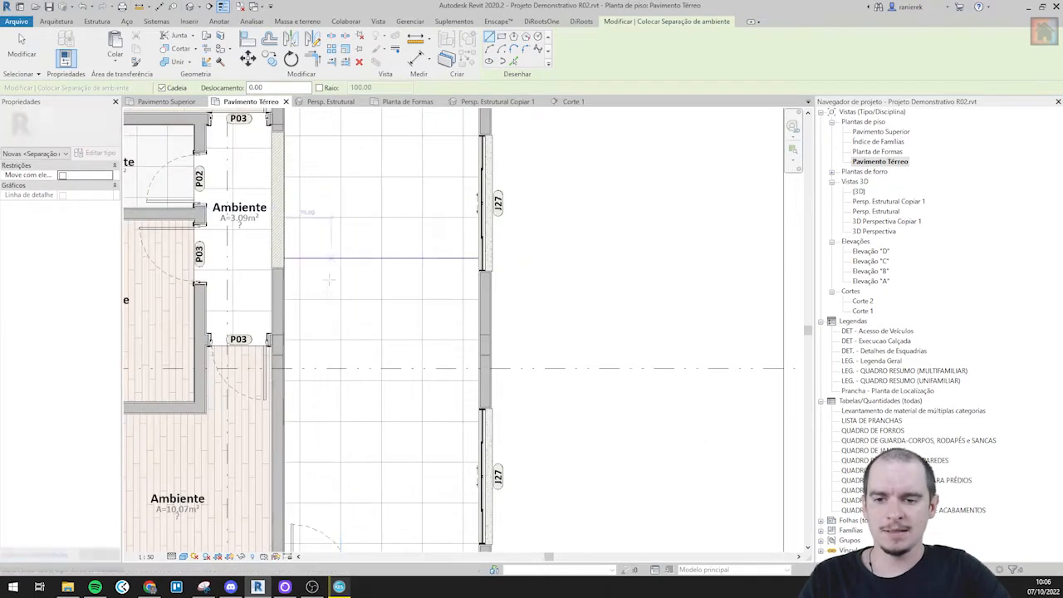
pyautogui.click(286, 263)
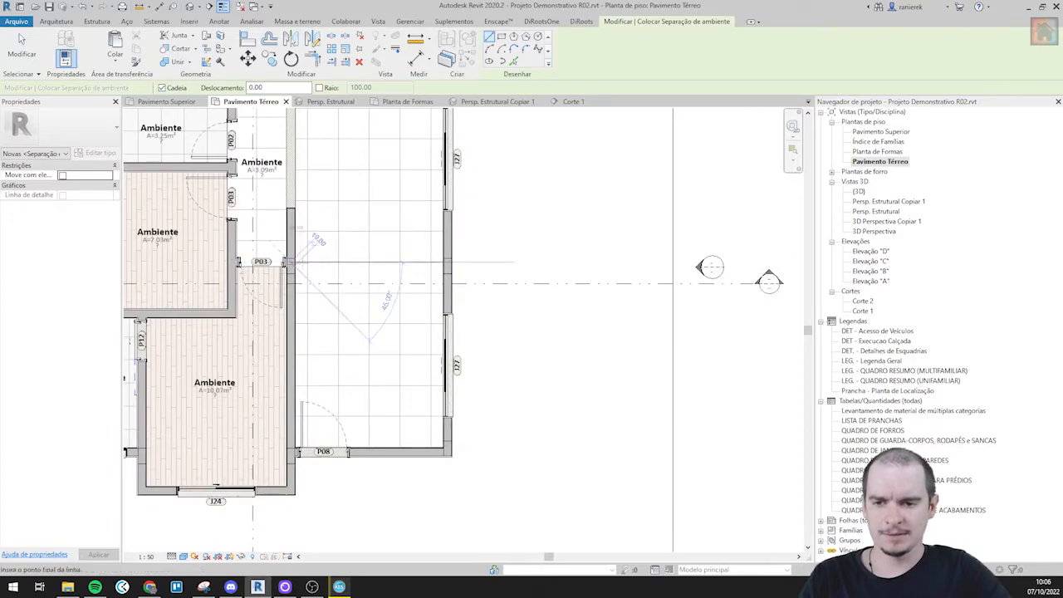
pyautogui.click(443, 262)
pyautogui.press('Escape')
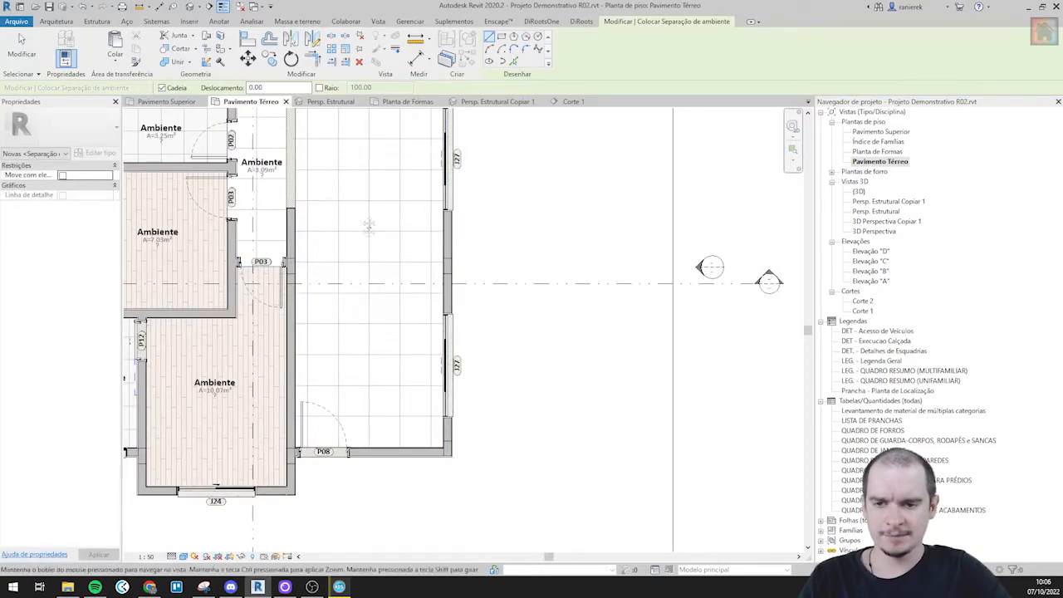
pyautogui.moveTo(367, 222); pyautogui.dragTo(360, 302, button='middle')
pyautogui.press('Escape')
# - Place tagged rooms in the P31 door's room and on both sides of the separation line in the large tiled room
pyautogui.scroll(1, 349, 216)
pyautogui.press('r')
pyautogui.press('m')
pyautogui.moveTo(339, 213); pyautogui.dragTo(378, 214, button='middle')
pyautogui.click(368, 300)
pyautogui.scroll(-1, 377, 214)
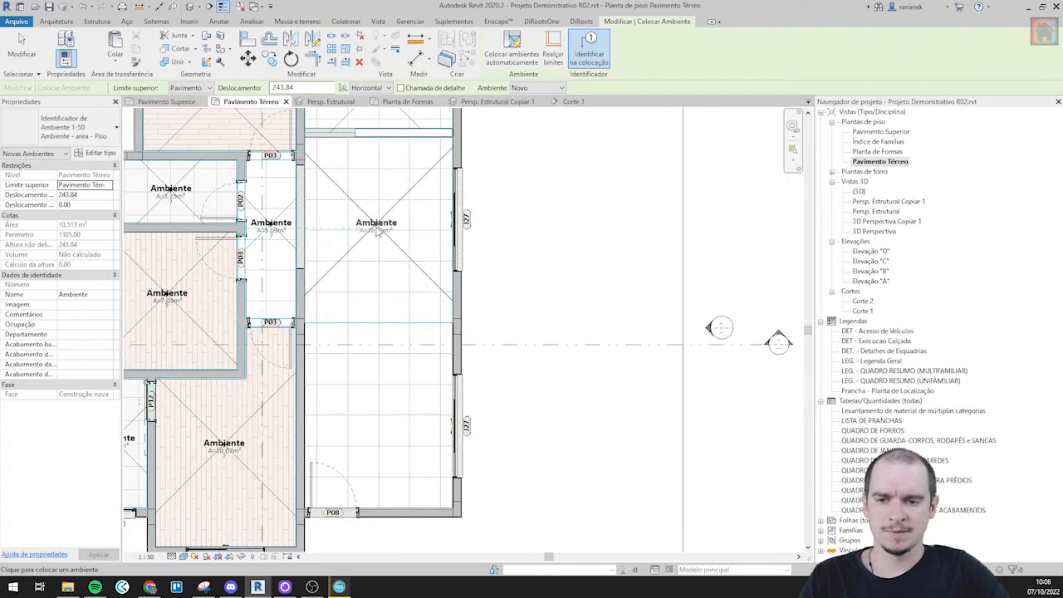
pyautogui.click(378, 421)
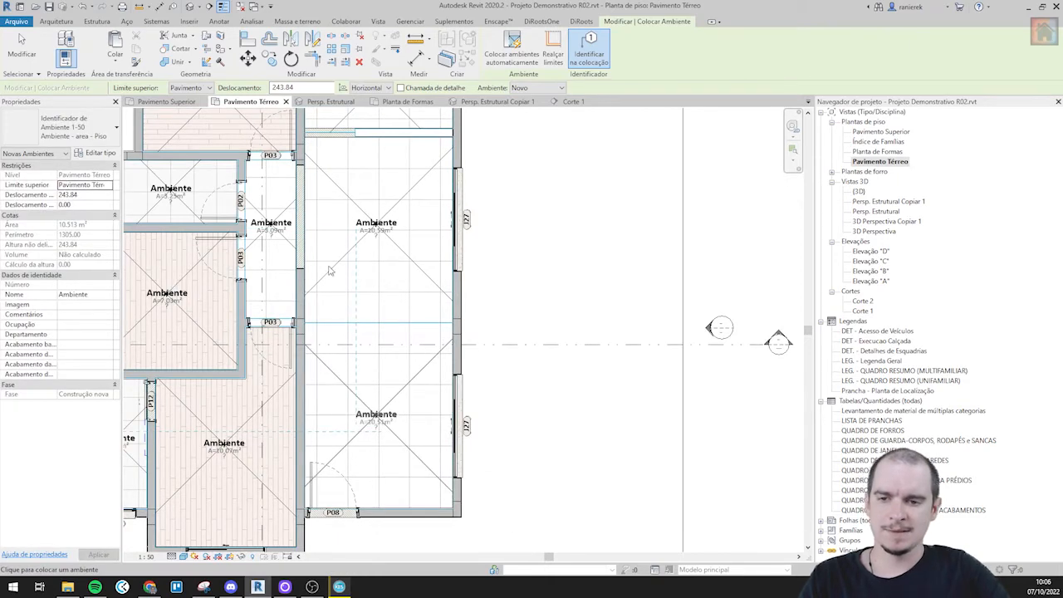
pyautogui.press('Escape')
pyautogui.press('Escape')
# - Name the north bedroom DORMITÓRIO 01 in its room tag and set its floor finish to Laminado
pyautogui.scroll(5, 304, 243)
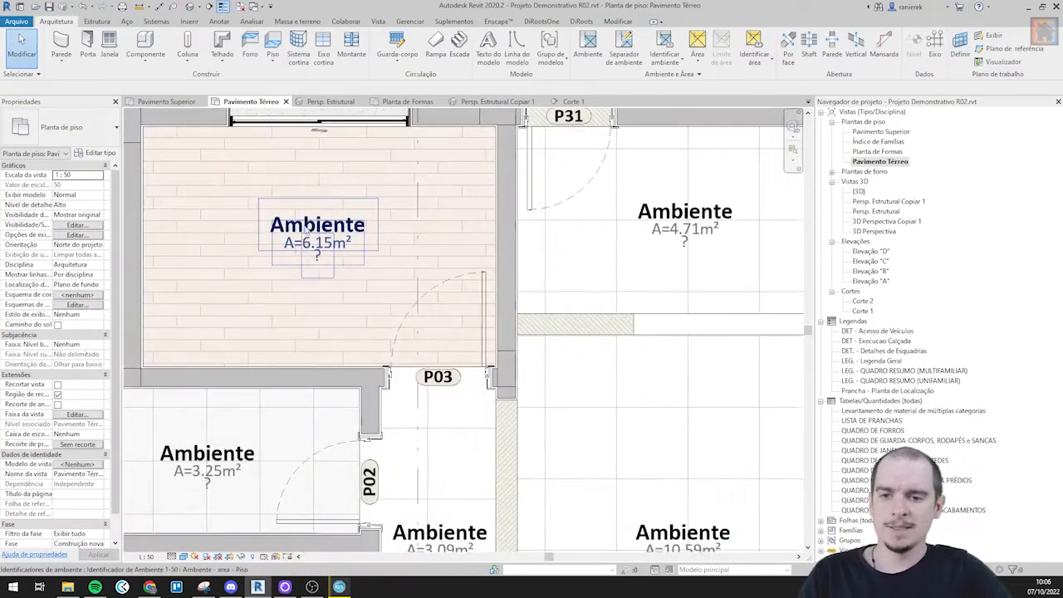
pyautogui.moveTo(305, 240); pyautogui.dragTo(346, 251, button='middle')
pyautogui.click(340, 237)
pyautogui.click(339, 237)
pyautogui.press('BackSpace')
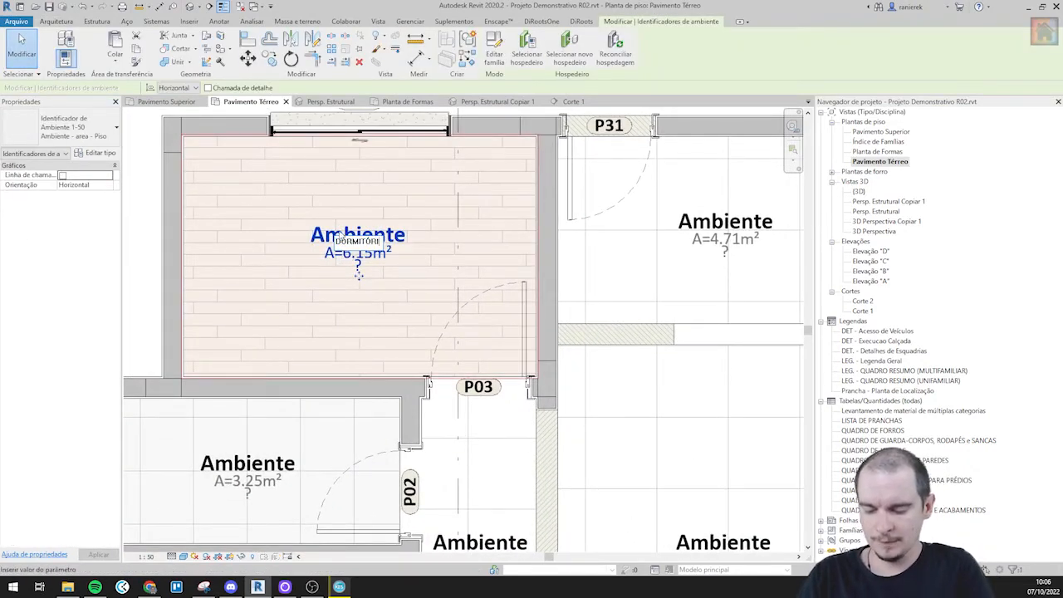
pyautogui.write('DORMITÓRIO 01')
pyautogui.press('Return')
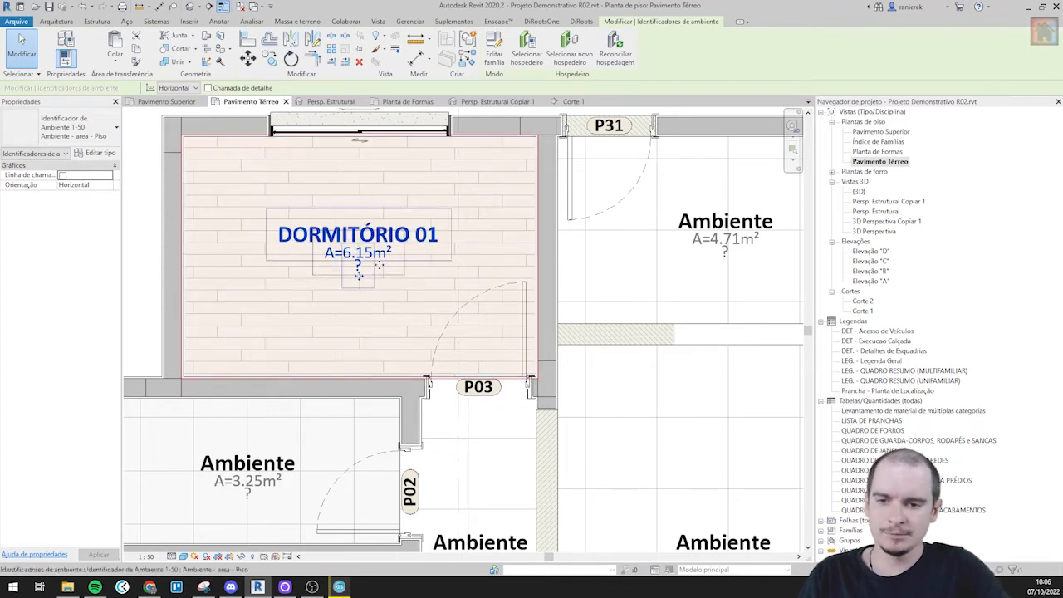
pyautogui.click(358, 264)
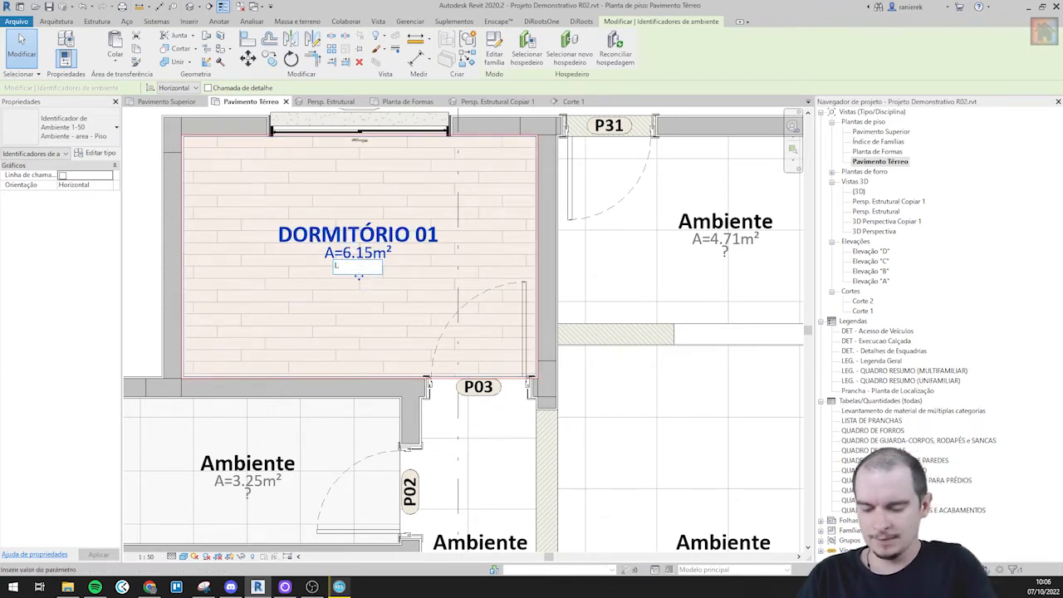
pyautogui.press('Return')
# - Name the small bathroom beside the P02 door BWC and set its floor finish to Cerâmica
pyautogui.moveTo(355, 312); pyautogui.dragTo(377, 92, button='middle')
pyautogui.click(291, 237)
pyautogui.click(291, 236)
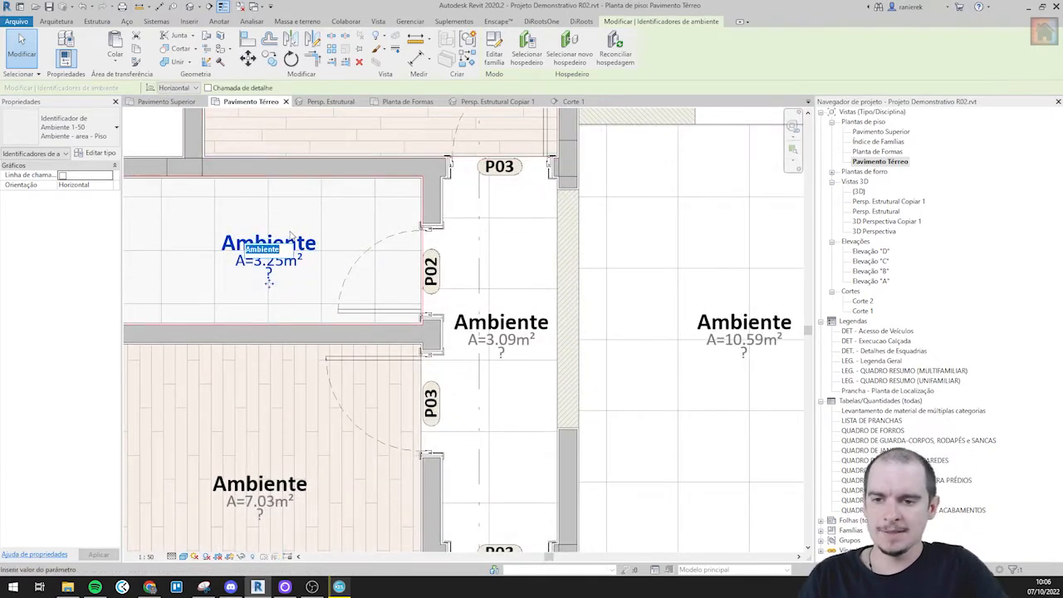
pyautogui.write('BWC')
pyautogui.press('Return')
pyautogui.click(271, 273)
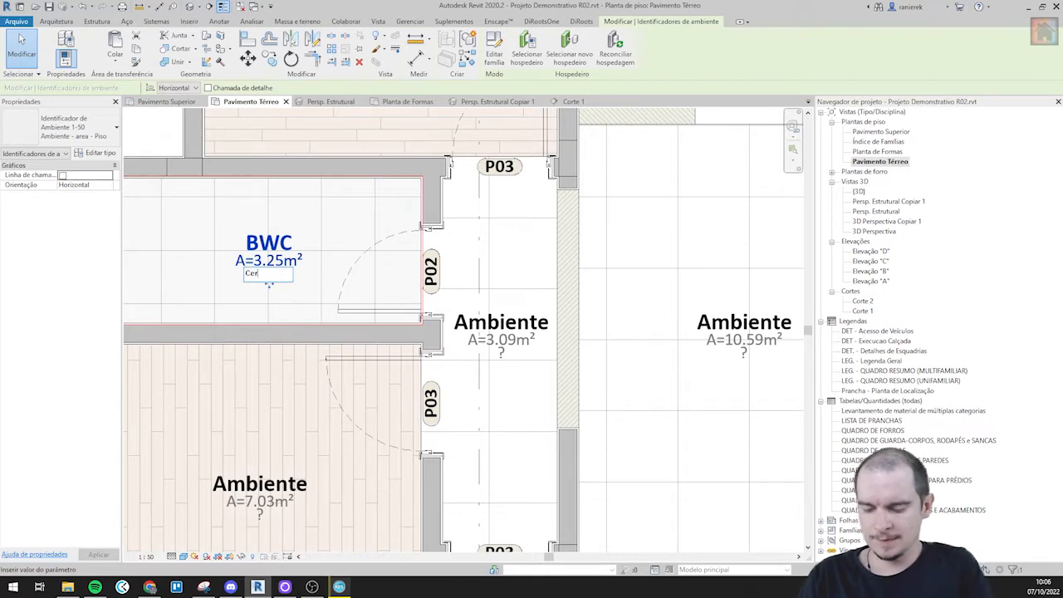
pyautogui.press('Return')
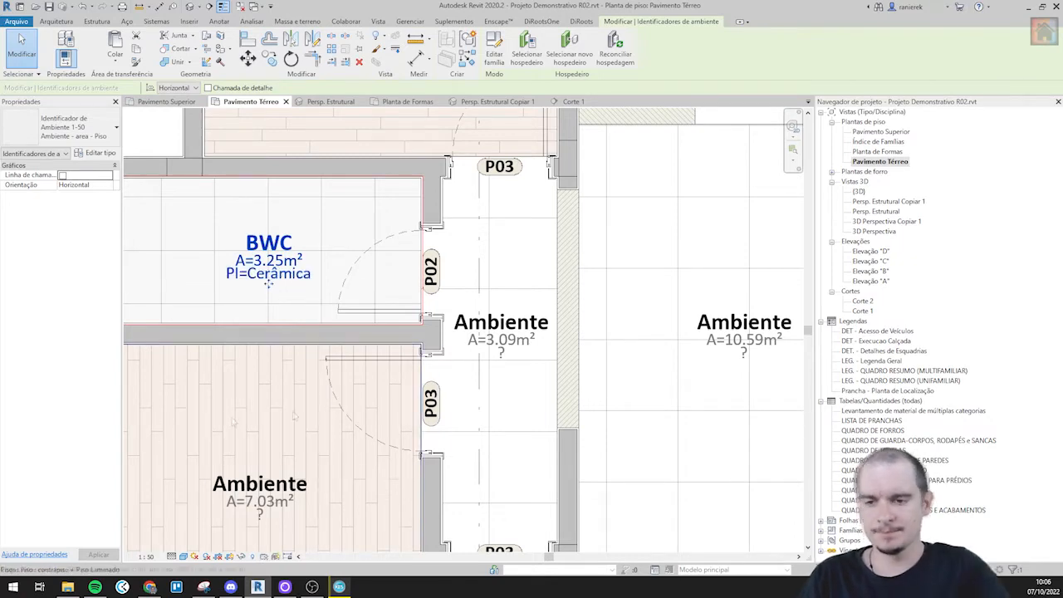
# - Name the west bedroom below the bathroom DORMITÓRIO 02 and set its floor finish to Laminado
pyautogui.moveTo(276, 481); pyautogui.dragTo(359, 260, button='middle')
pyautogui.click(357, 263)
pyautogui.click(357, 263)
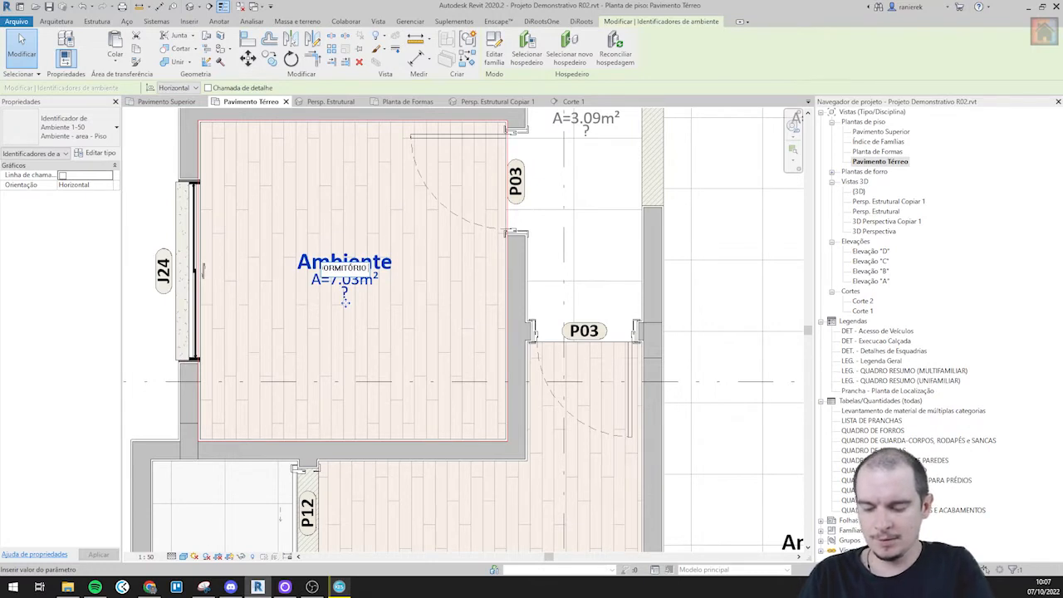
pyautogui.press('Return')
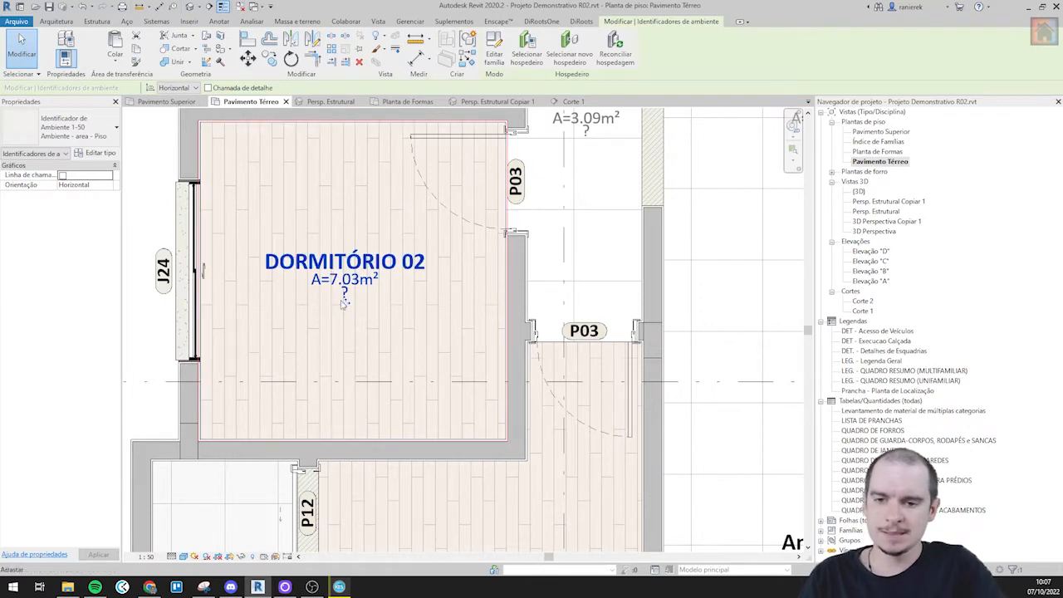
pyautogui.click(349, 295)
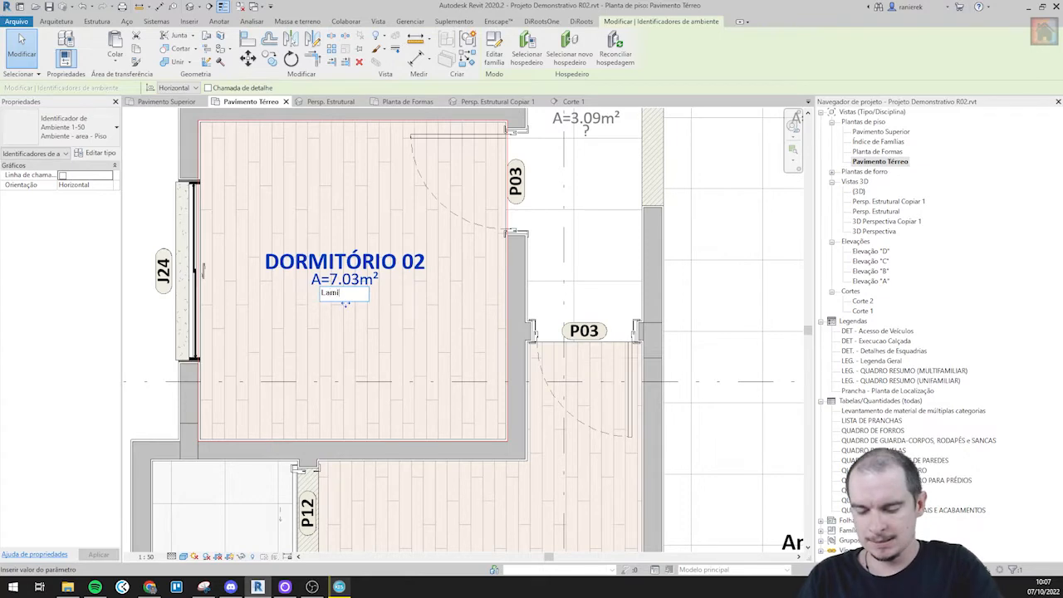
pyautogui.click(338, 346)
# - Name the south bedroom SUÍTE in its room tag and set its floor finish to Laminado
pyautogui.scroll(-2, 347, 349)
pyautogui.moveTo(347, 349); pyautogui.dragTo(321, 182, button='middle')
pyautogui.scroll(1, 399, 361)
pyautogui.doubleClick(387, 321)
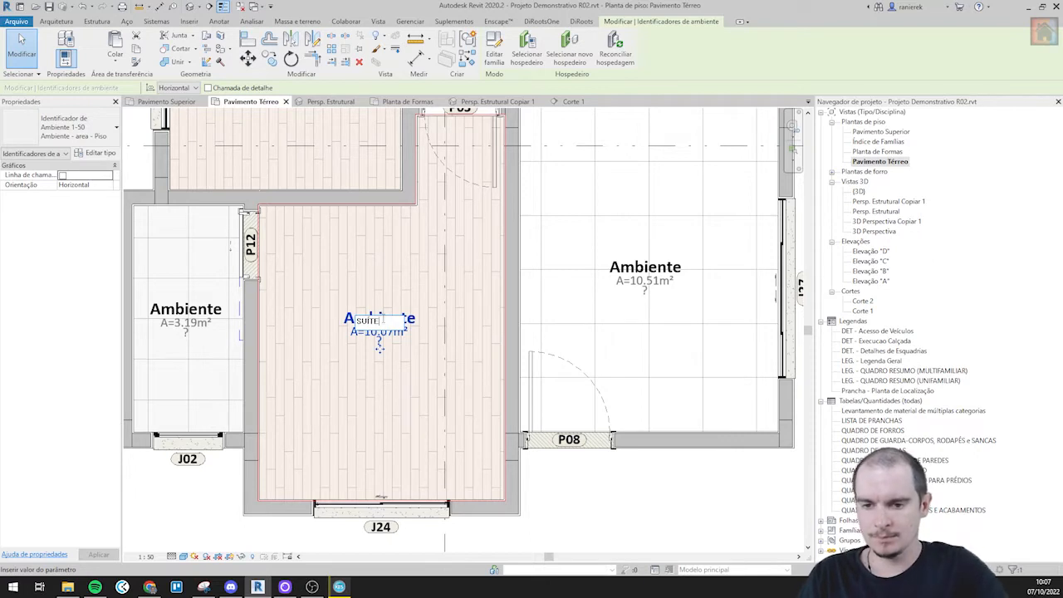
pyautogui.press('Return')
pyautogui.click(379, 341)
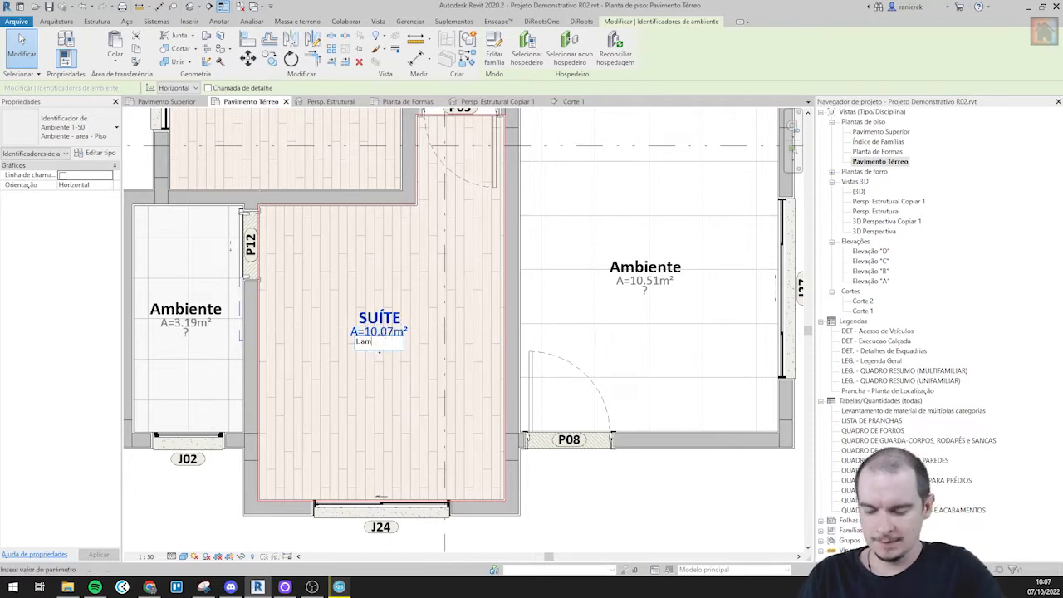
pyautogui.click(347, 416)
# - Name the suite's adjoining tiled room BWC and set its floor finish to Cerâmica
pyautogui.doubleClick(187, 309)
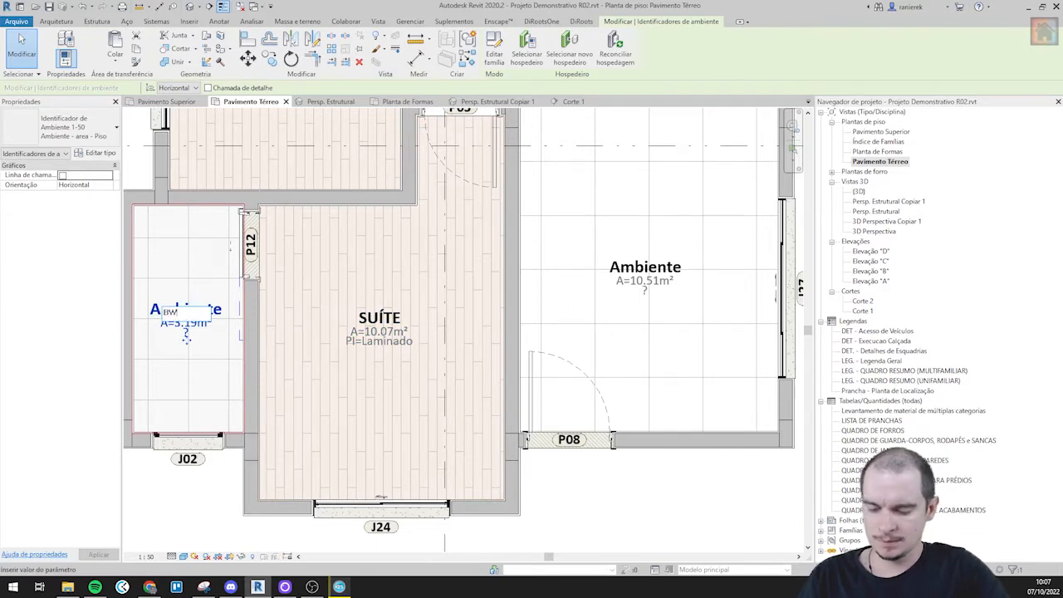
pyautogui.press('Return')
pyautogui.click(186, 336)
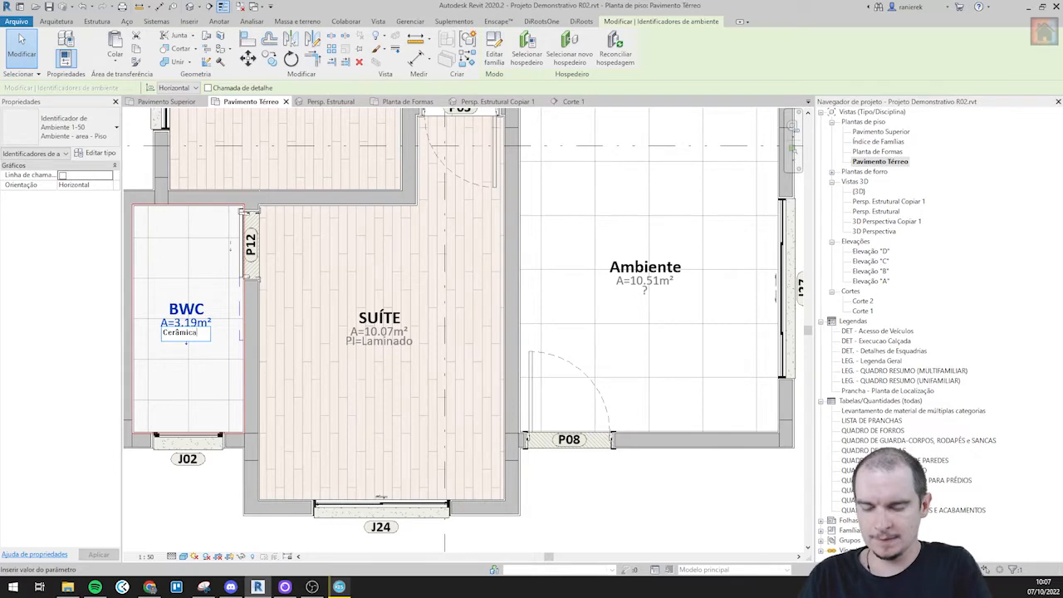
pyautogui.press('Return')
# - Name the room south of the separation line, by the P08 door, SALA DE ESTAR
pyautogui.scroll(-1, 432, 382)
pyautogui.moveTo(625, 283); pyautogui.dragTo(470, 348, button='middle')
pyautogui.doubleClick(471, 348)
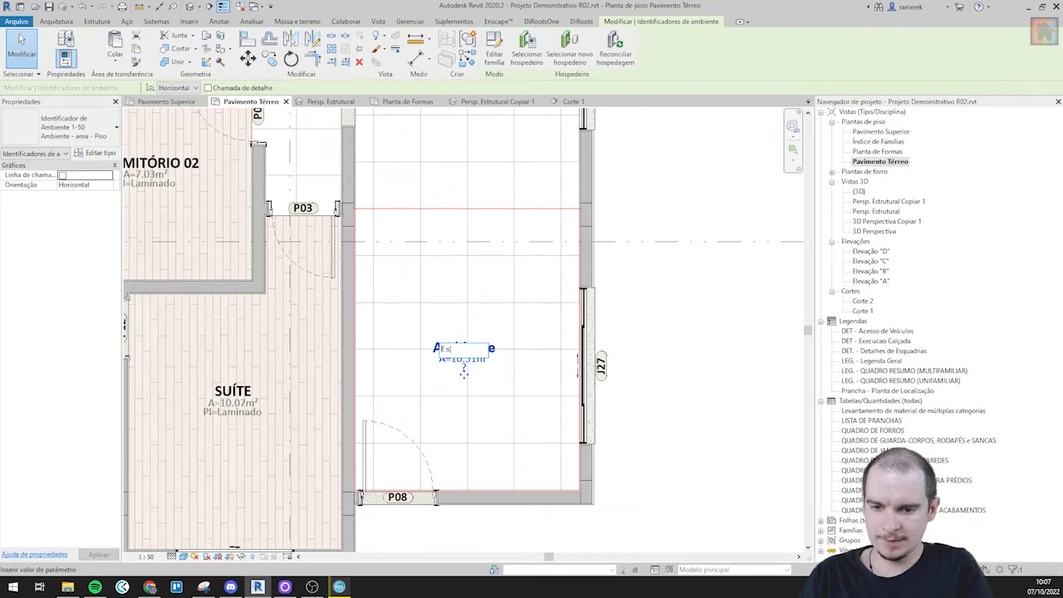
pyautogui.press('Return')
pyautogui.moveTo(494, 224); pyautogui.dragTo(490, 268, button='middle')
pyautogui.click(470, 396)
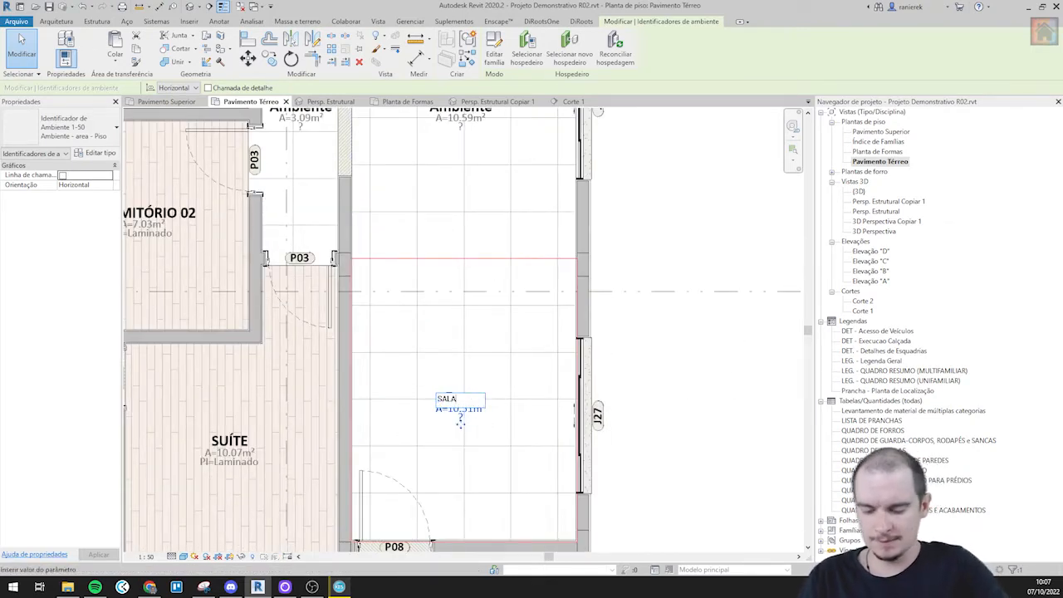
pyautogui.press('Return')
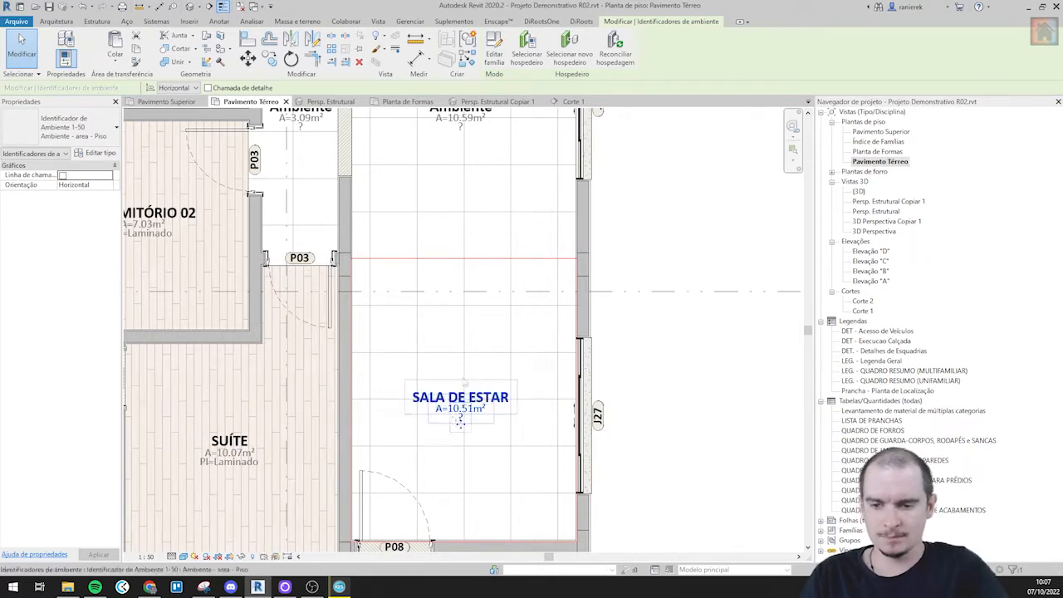
# - Name the room north of the separation line SALA DE JANTA and set its floor finish to Porcelanato
pyautogui.moveTo(487, 275); pyautogui.dragTo(484, 402, button='middle')
pyautogui.doubleClick(457, 231)
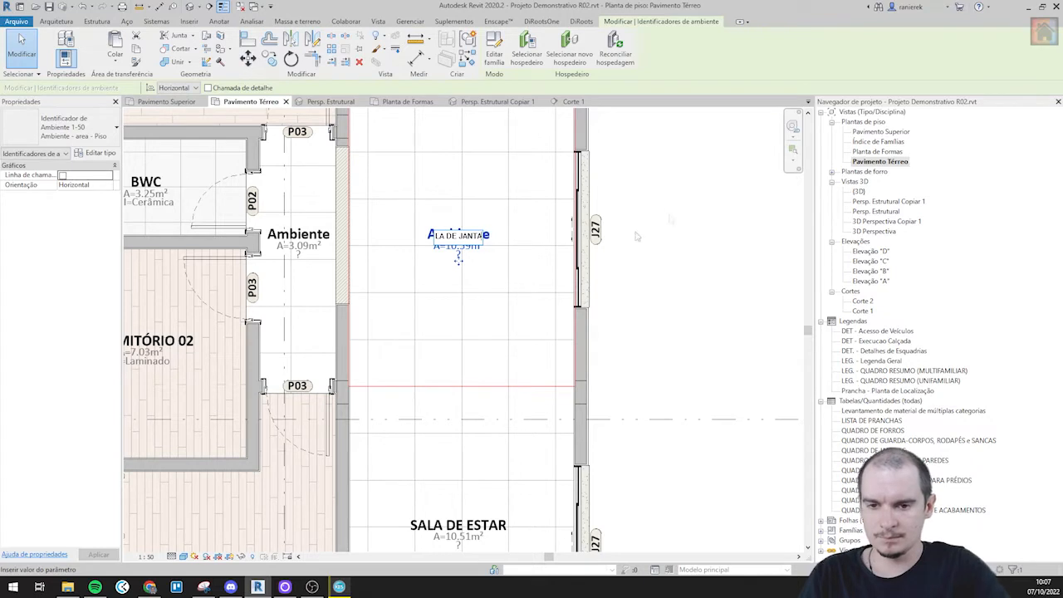
pyautogui.press('Return')
pyautogui.click(460, 258)
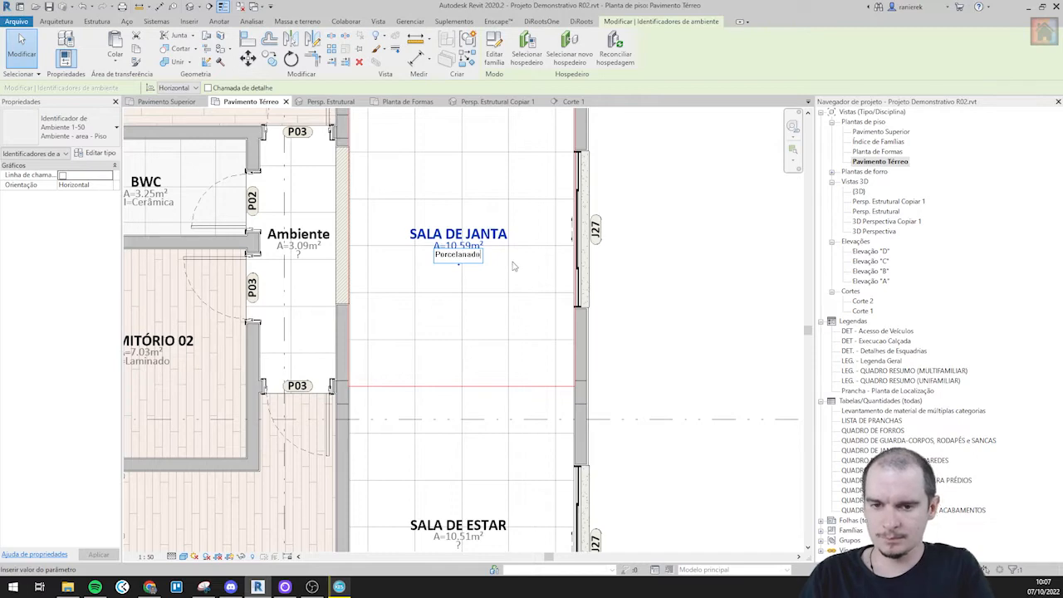
pyautogui.press('Return')
# - Set the floor finish in the SALA DE ESTAR room tag to Porcelanato
pyautogui.scroll(-1, 498, 477)
pyautogui.moveTo(493, 488); pyautogui.dragTo(521, 321, button='middle')
pyautogui.scroll(2, 508, 358)
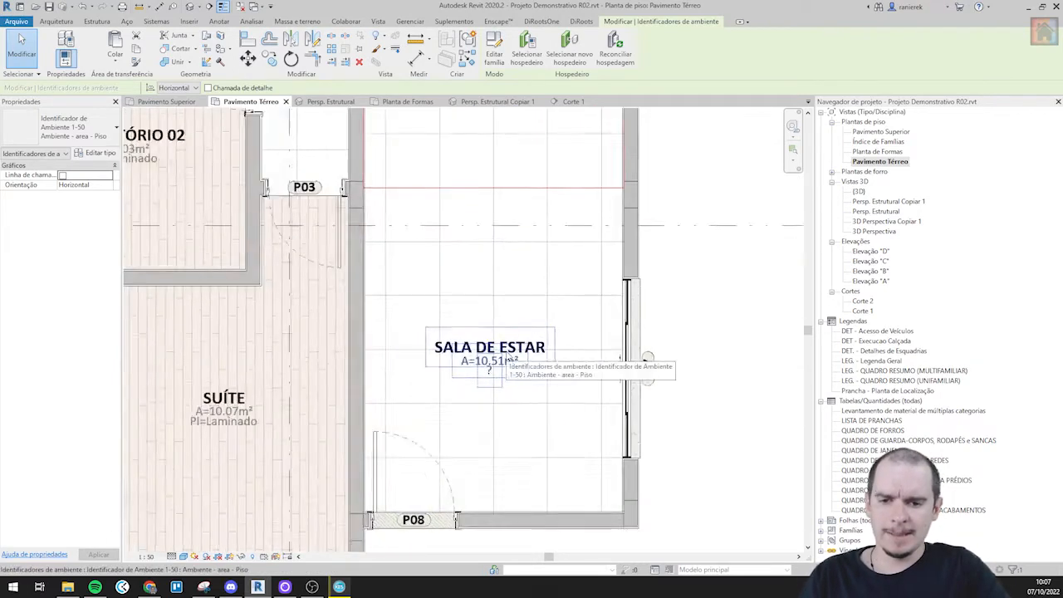
pyautogui.scroll(1, 490, 365)
pyautogui.click(489, 373)
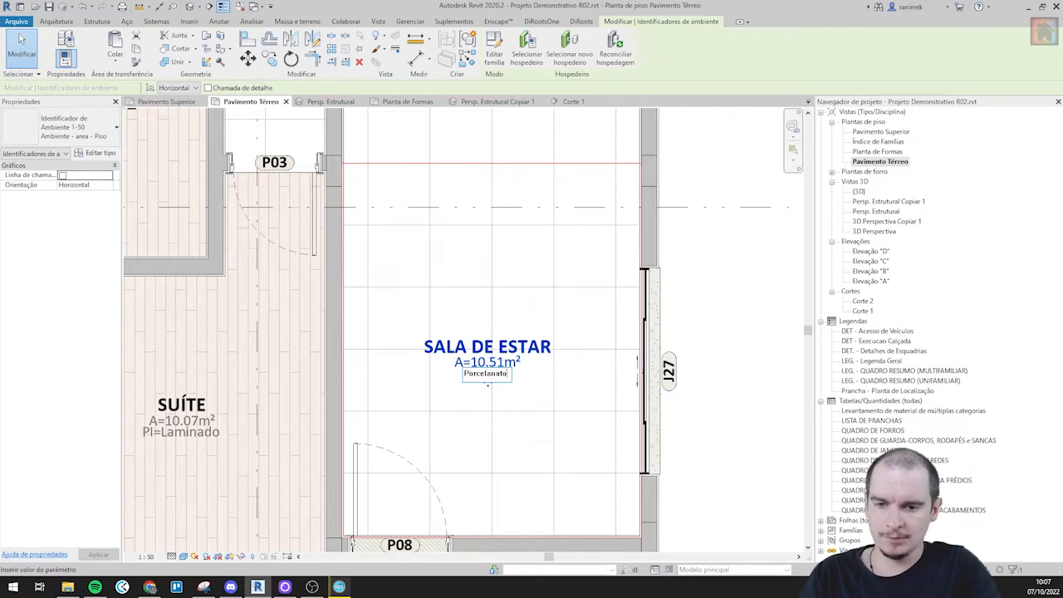
pyautogui.press('Return')
pyautogui.scroll(-3, 415, 264)
pyautogui.moveTo(458, 293); pyautogui.dragTo(465, 479, button='middle')
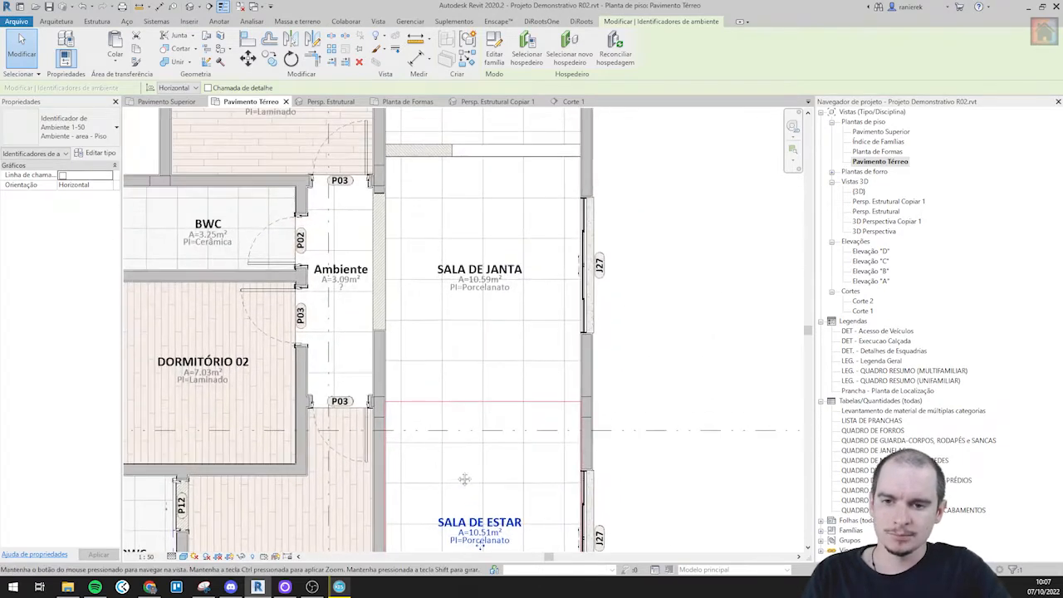
# - Name the narrow corridor room between the P03 doors HALL and set its floor finish to Porcelanato
pyautogui.moveTo(398, 289); pyautogui.dragTo(383, 390, button='middle')
pyautogui.scroll(2, 317, 380)
pyautogui.click(339, 366)
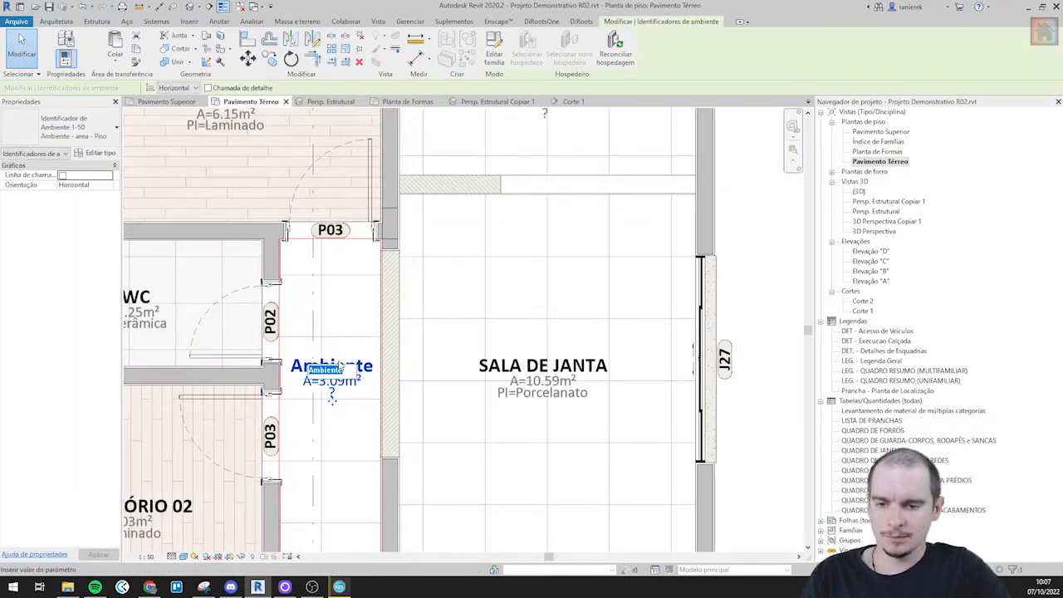
pyautogui.press('Return')
pyautogui.click(333, 393)
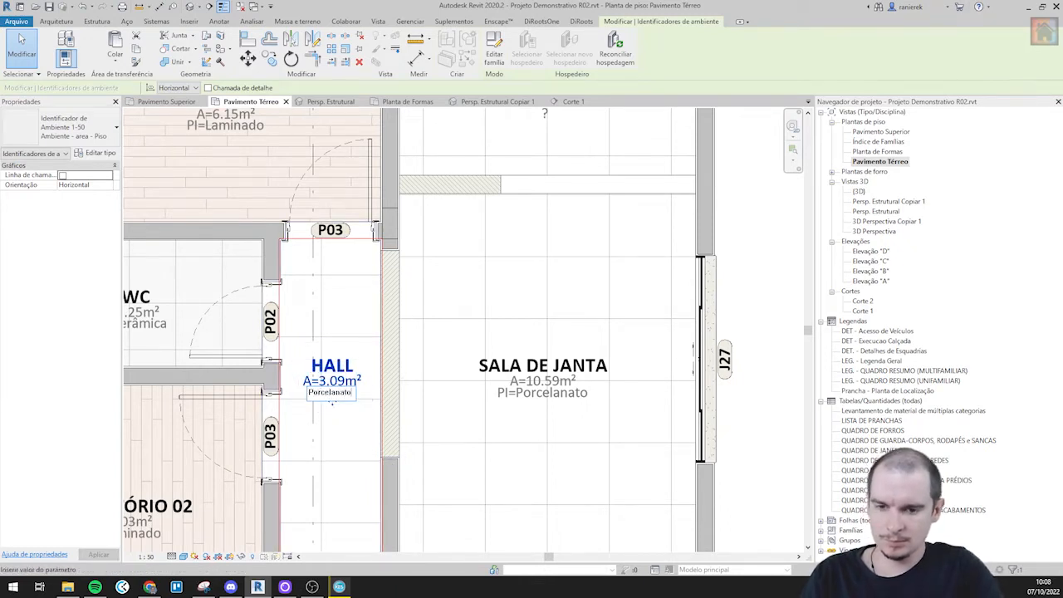
pyautogui.click(416, 304)
# - Name the room by the P31 door COZINHA and set its floor finish to Porcelanato
pyautogui.scroll(-2, 416, 304)
pyautogui.scroll(4, 489, 278)
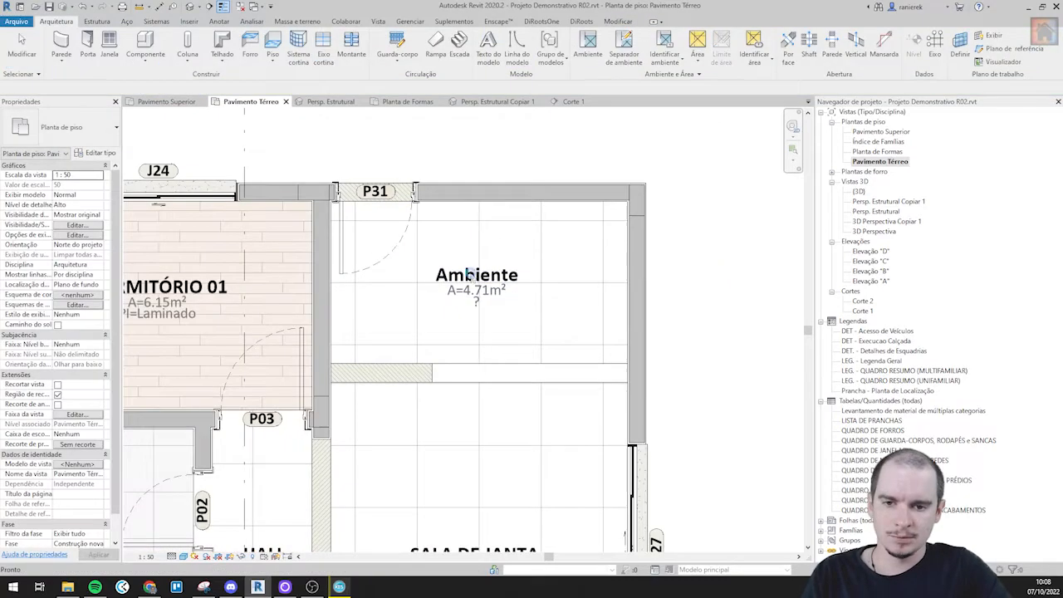
pyautogui.press('Escape')
pyautogui.scroll(2, 487, 278)
pyautogui.click(487, 278)
pyautogui.click(487, 277)
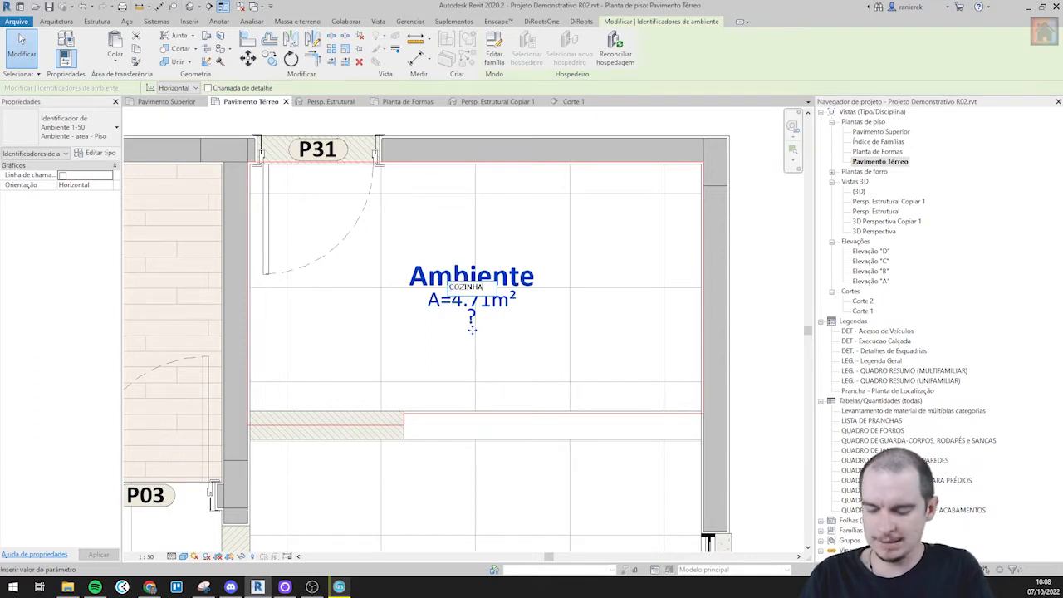
pyautogui.press('Return')
pyautogui.click(472, 317)
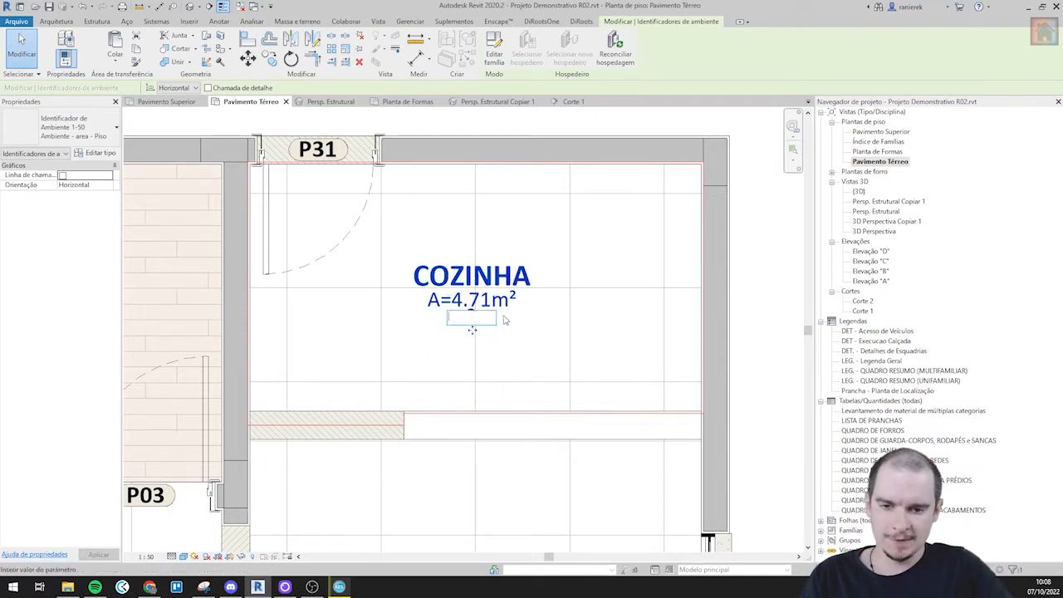
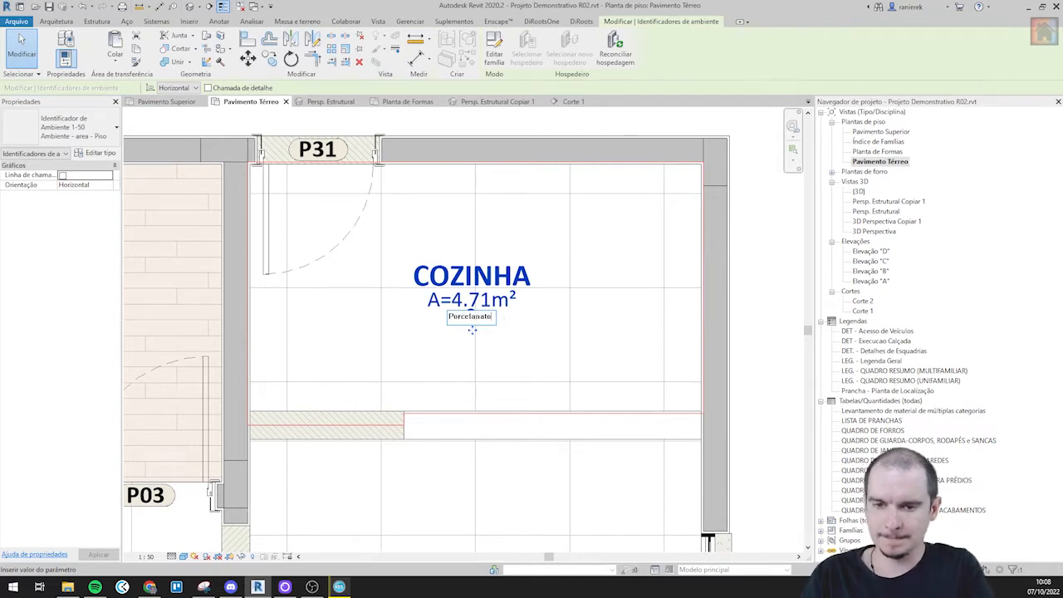
pyautogui.click(524, 322)
pyautogui.scroll(-6, 534, 265)
pyautogui.press('Escape')
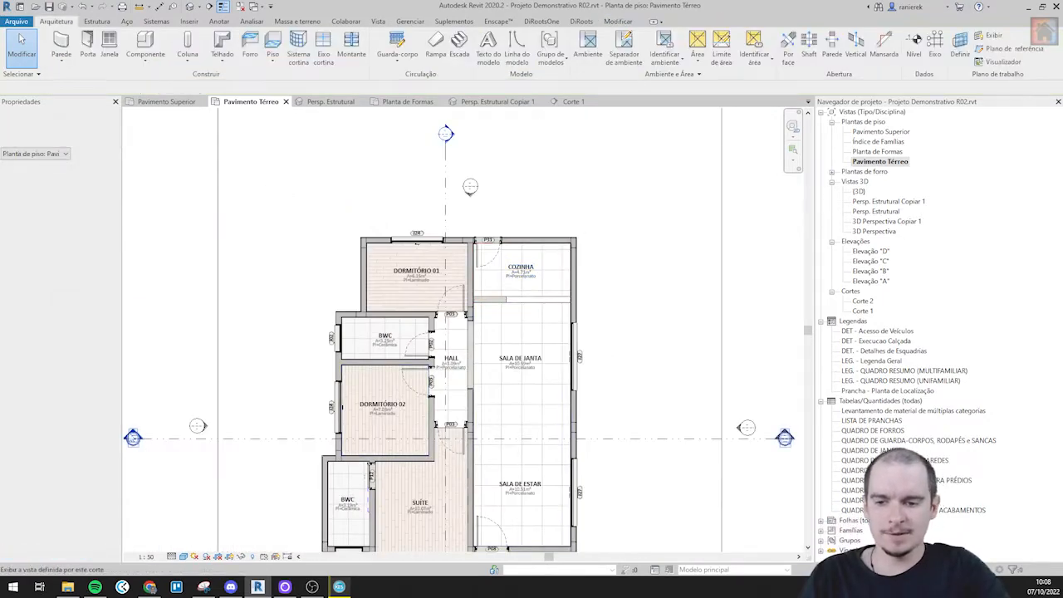
# - Open section Corte 1 and place room tags on DORMITÓRIO 02, SUÍTE and SALA DE ESTAR
pyautogui.doubleClick(133, 437)
pyautogui.moveTo(456, 476); pyautogui.dragTo(416, 379, button='middle')
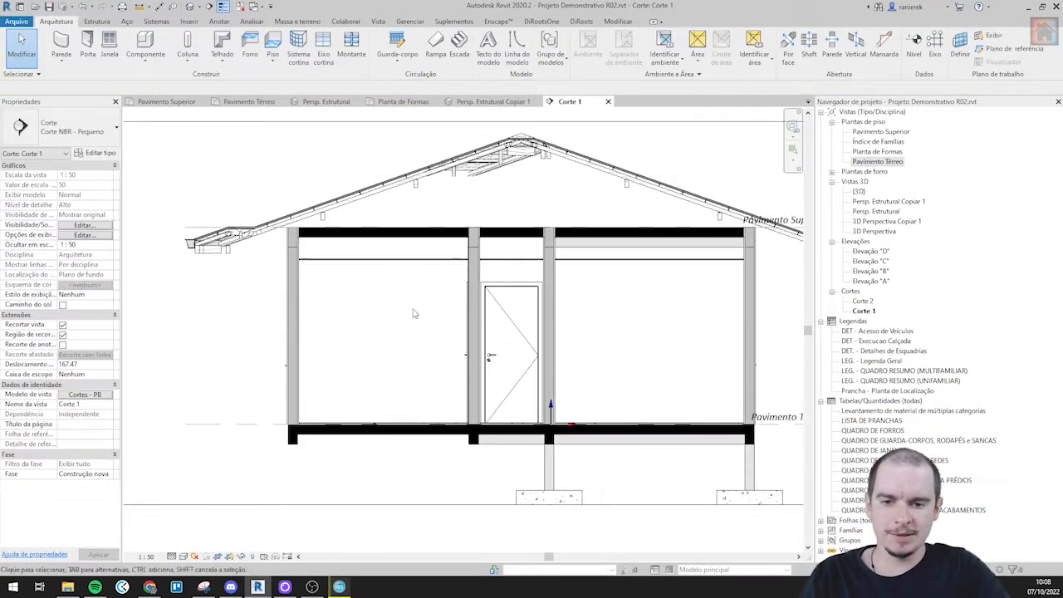
pyautogui.click(664, 39)
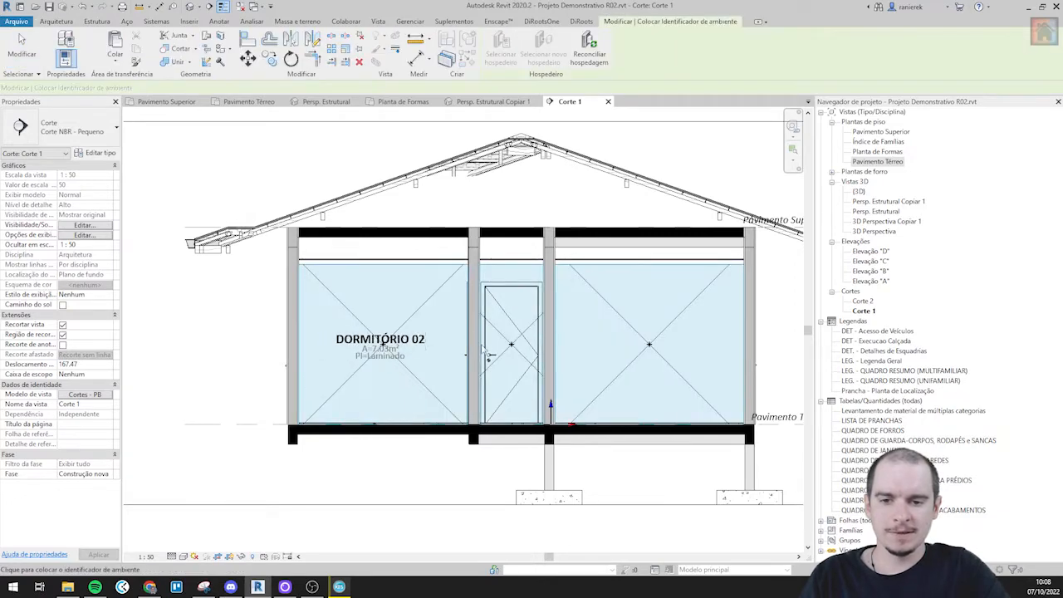
pyautogui.click(510, 346)
pyautogui.click(649, 346)
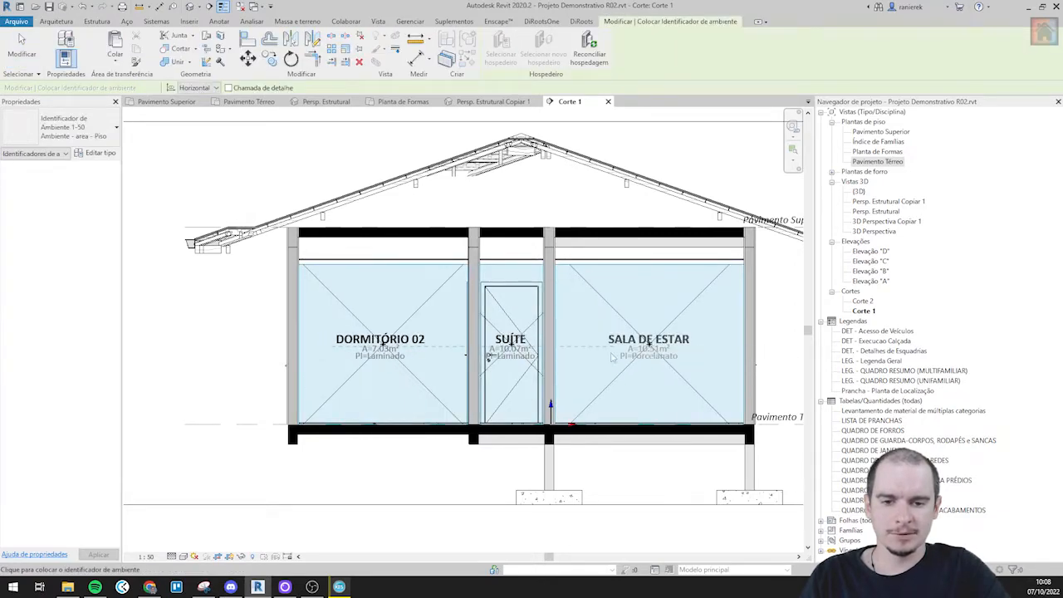
pyautogui.press('Escape')
# - Switch the three section room tags to the Identificador de Ambiente 1-50 type Ambiente, move them down near the floor line, and close the section view
pyautogui.click(382, 355)
pyautogui.keyDown('ctrl'); pyautogui.click(508, 355); pyautogui.keyUp('ctrl')
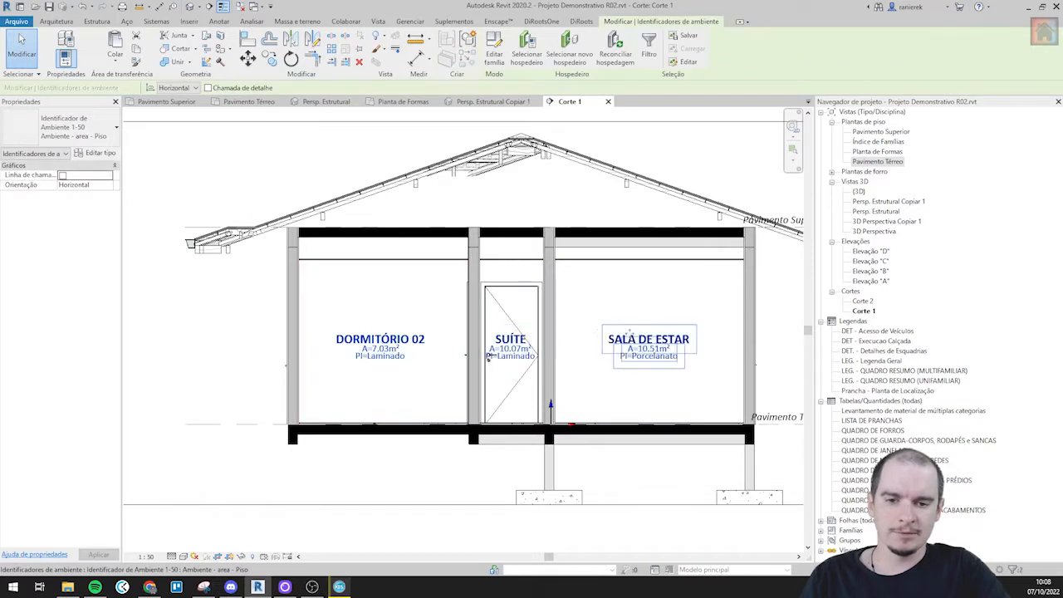
pyautogui.click(75, 127)
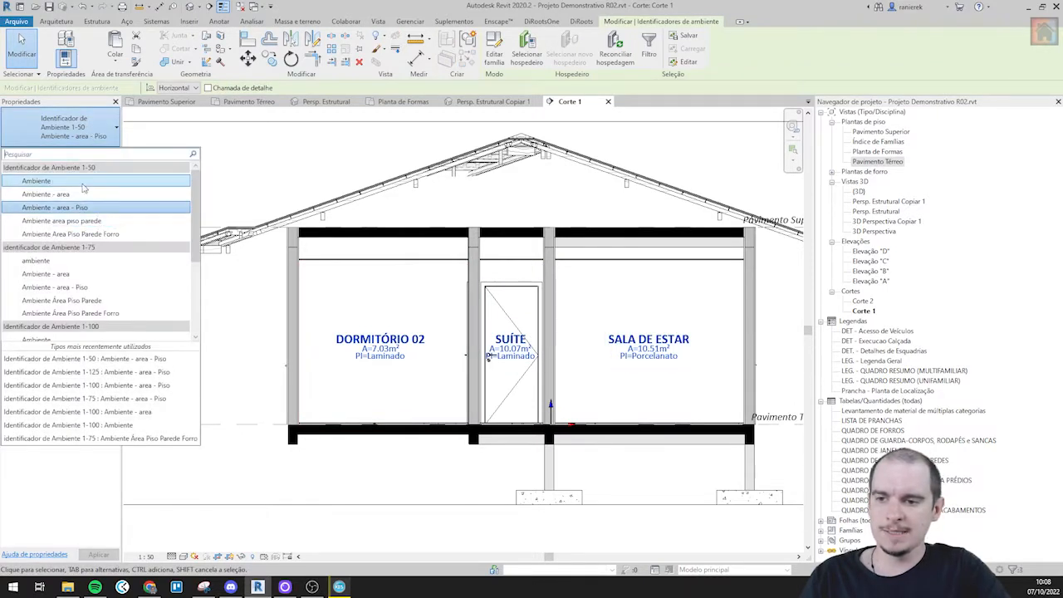
pyautogui.click(82, 183)
pyautogui.moveTo(395, 349); pyautogui.dragTo(400, 424)
pyautogui.click(408, 302)
pyautogui.scroll(-2, 405, 304)
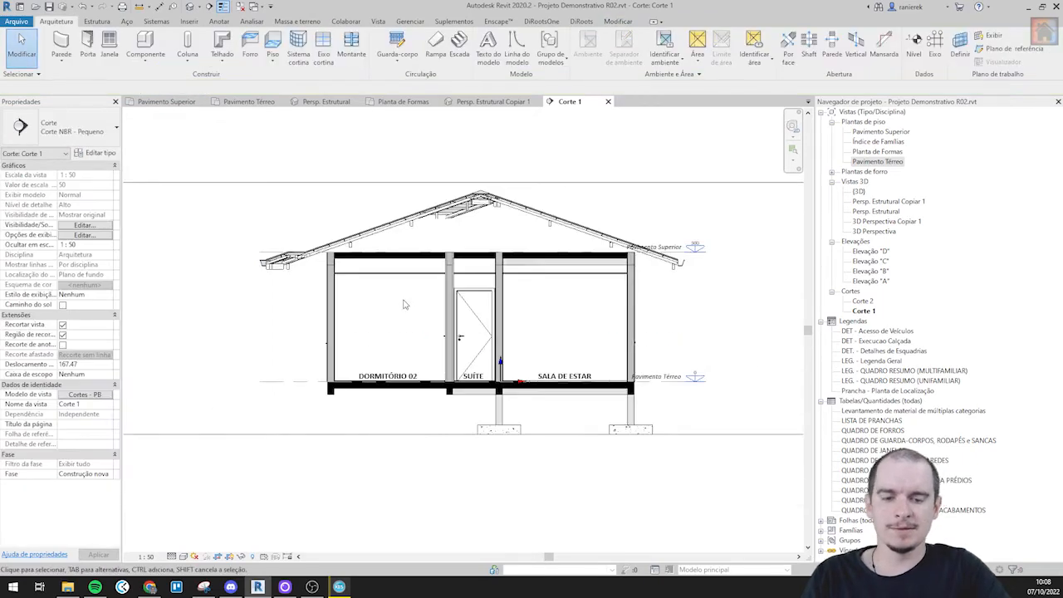
pyautogui.click(608, 101)
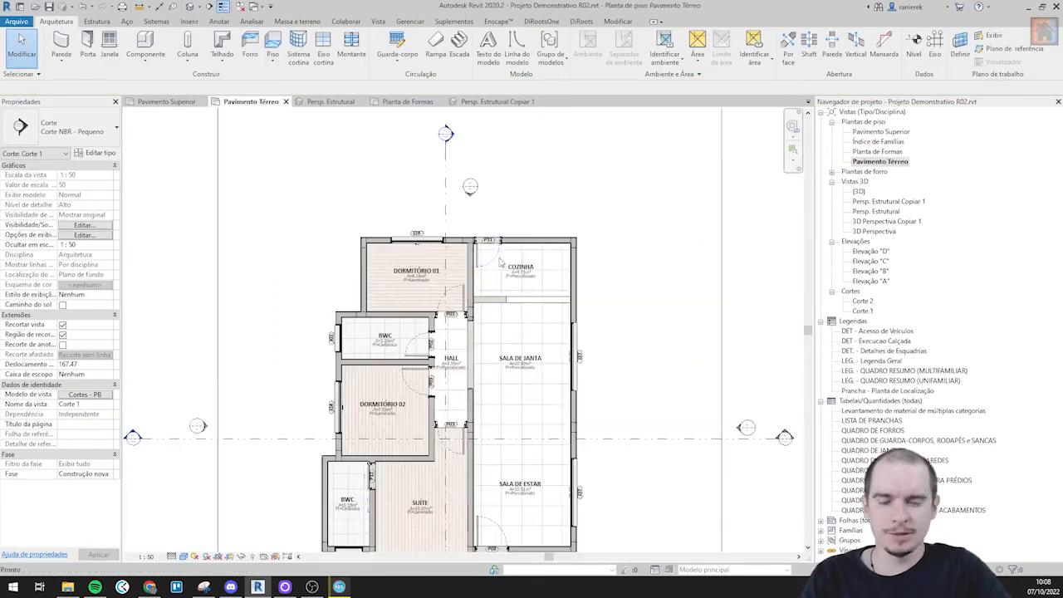
pyautogui.scroll(-1, 495, 265)
pyautogui.scroll(3, 474, 352)
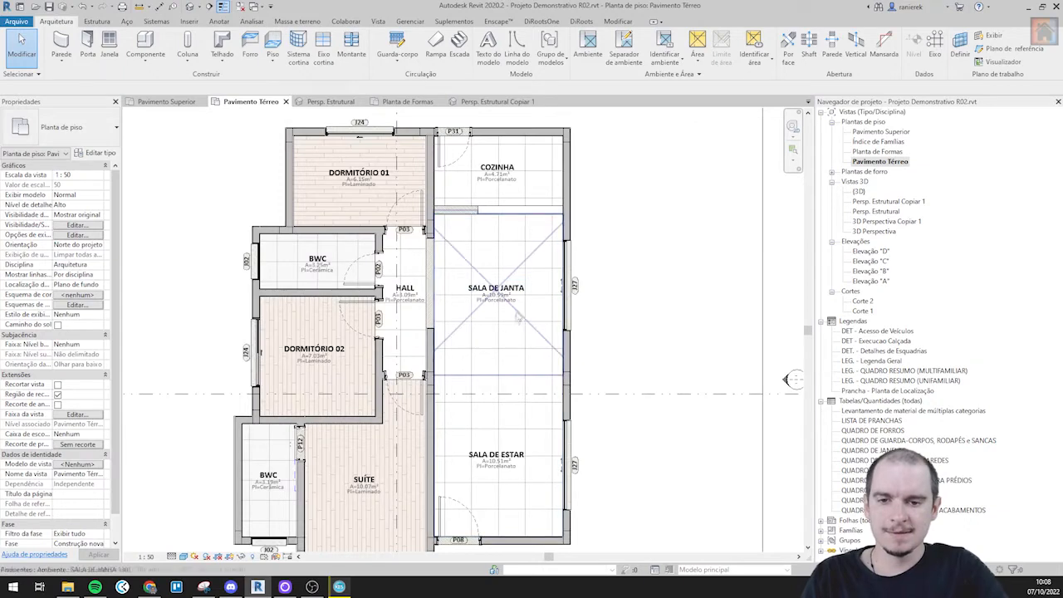
pyautogui.scroll(1, 475, 352)
pyautogui.moveTo(475, 352); pyautogui.dragTo(473, 279, button='middle')
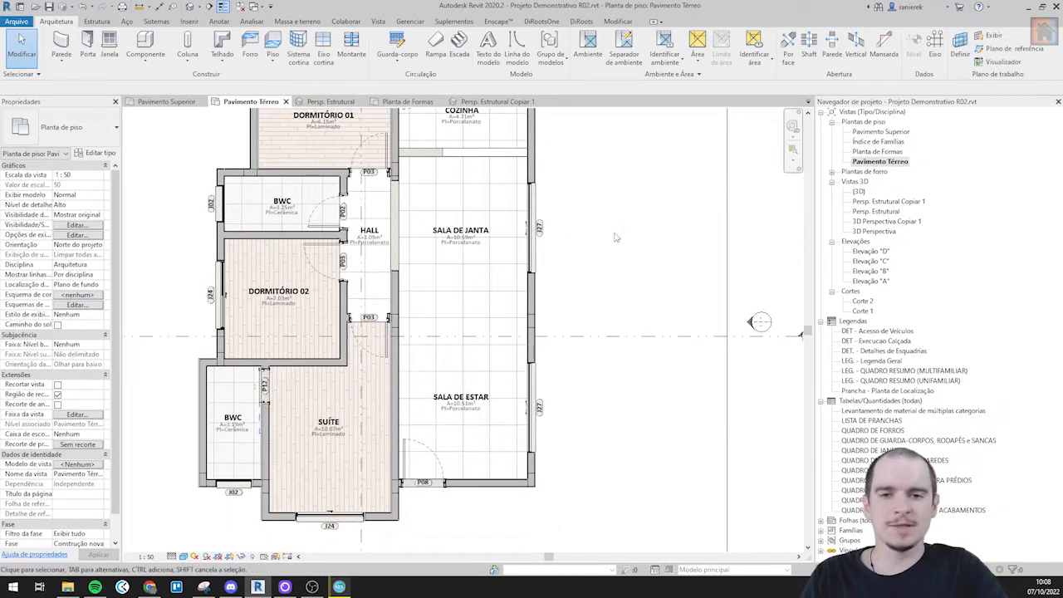
pyautogui.moveTo(624, 214); pyautogui.dragTo(622, 291, button='middle')
pyautogui.press('d')
pyautogui.press('i')
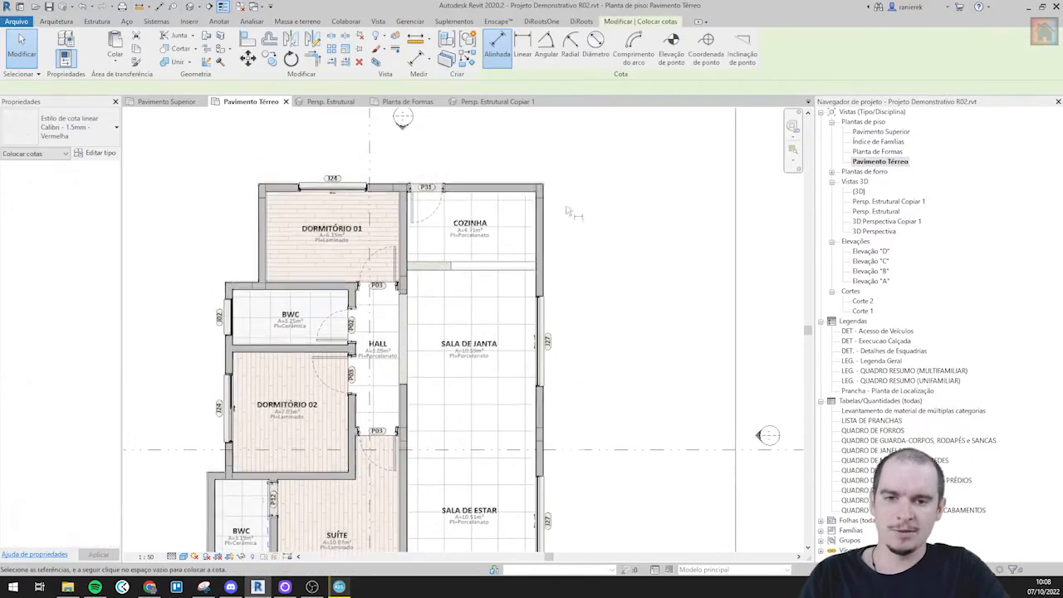
pyautogui.scroll(5, 568, 222)
pyautogui.press('Escape')
pyautogui.press('Escape')
pyautogui.scroll(-5, 568, 223)
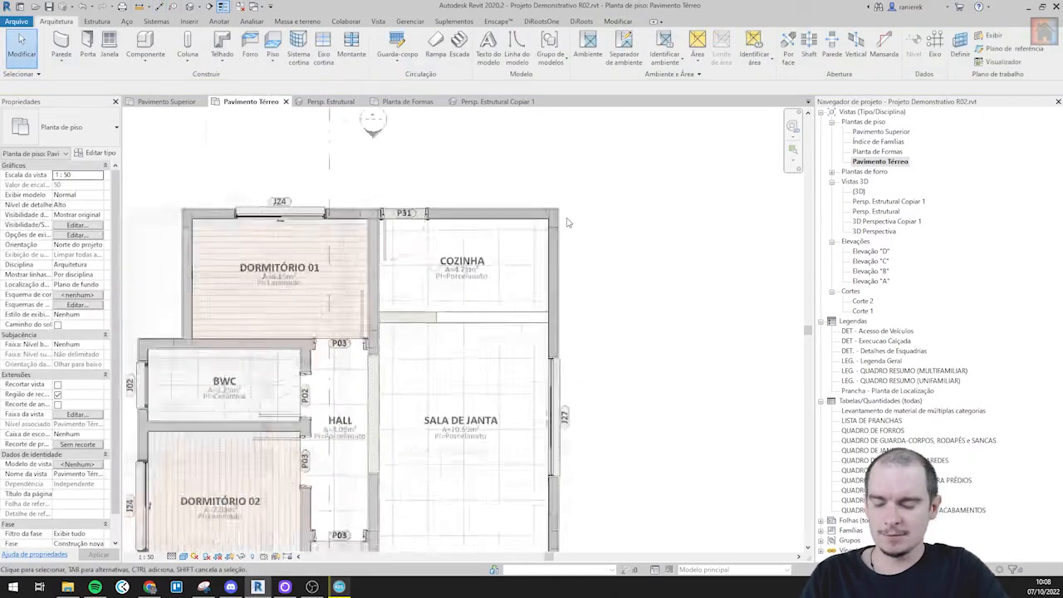
# - Chain aligned north-south dimensions across the core faces of the kitchen's north wall, the SALA DE ESTAR's south wall and the suite's south wall
pyautogui.press('d')
pyautogui.press('i')
pyautogui.scroll(5, 568, 222)
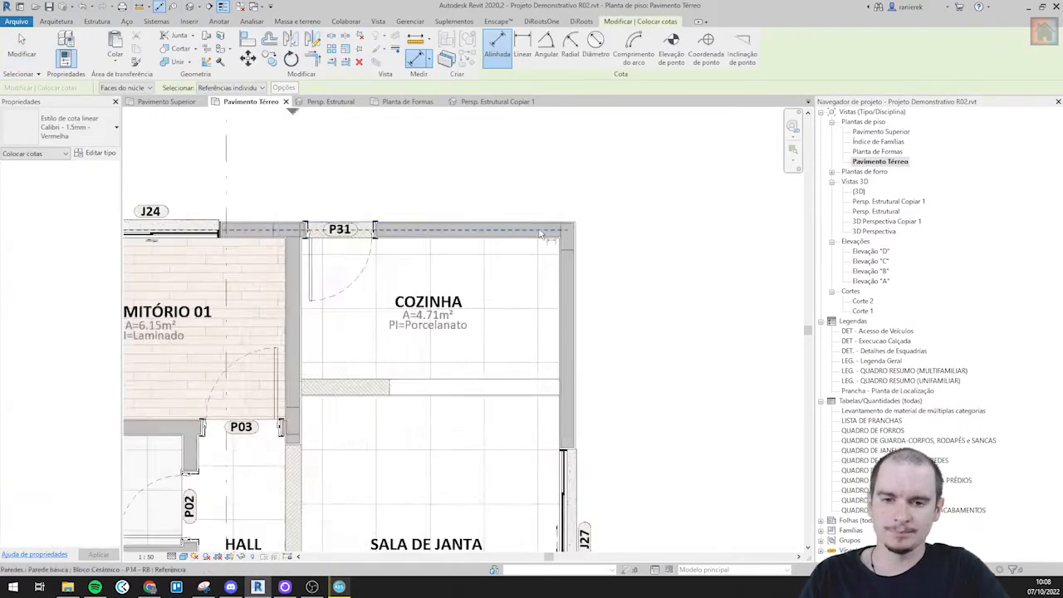
pyautogui.scroll(-5, 535, 242)
pyautogui.moveTo(572, 208); pyautogui.dragTo(572, 116, button='middle')
pyautogui.scroll(3, 572, 116)
pyautogui.moveTo(565, 319); pyautogui.dragTo(560, 225, button='middle')
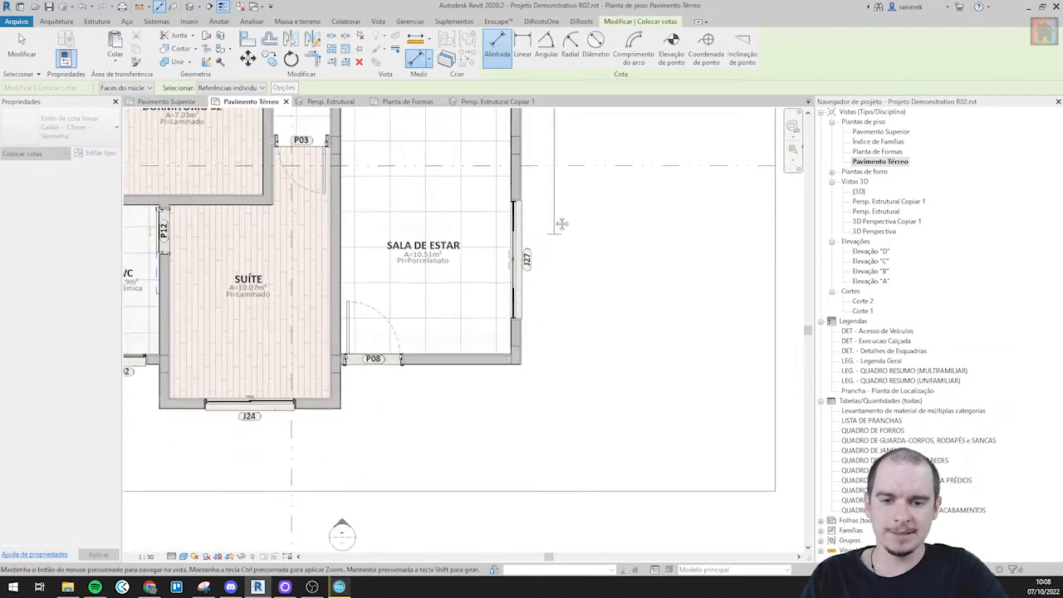
pyautogui.scroll(4, 490, 384)
pyautogui.click(504, 299)
pyautogui.click(503, 322)
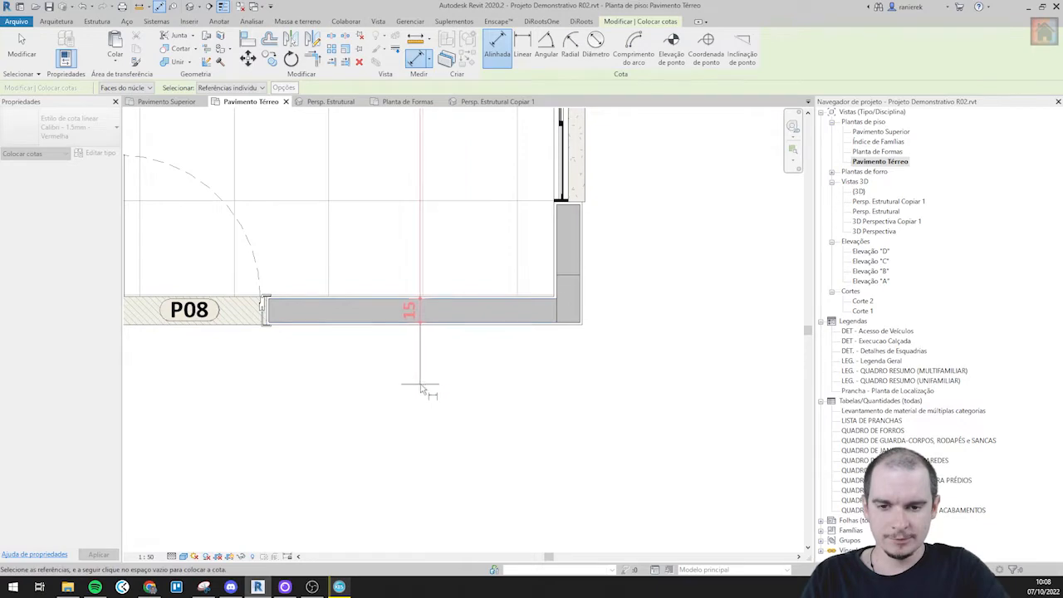
pyautogui.moveTo(166, 422); pyautogui.dragTo(570, 382, button='middle')
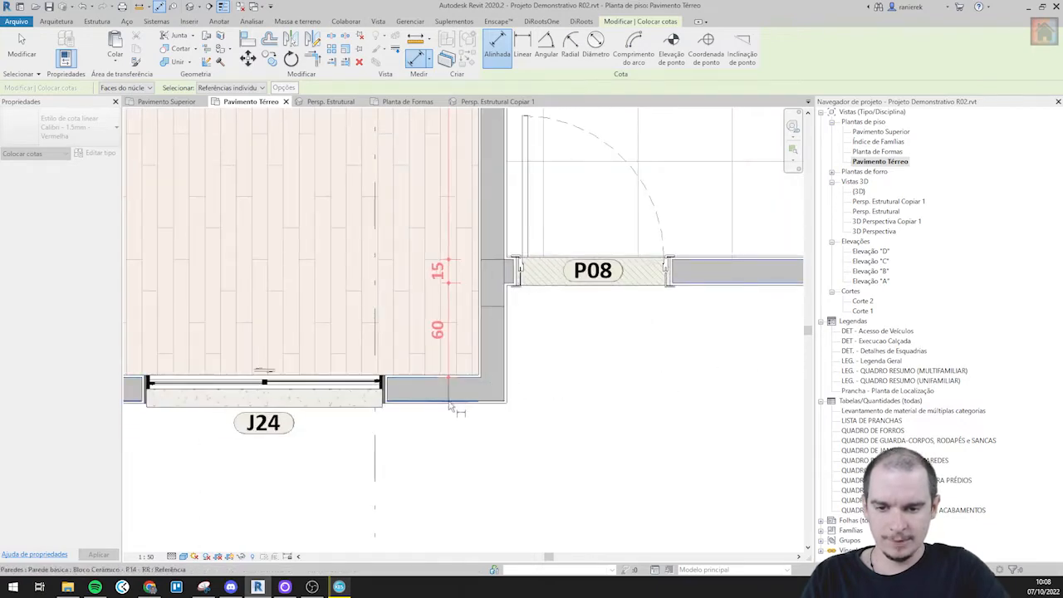
# - Finish the wall-by-wall dimension chain along the plan's right side and add an overall building-length dimension just outside it
pyautogui.scroll(-4, 487, 501)
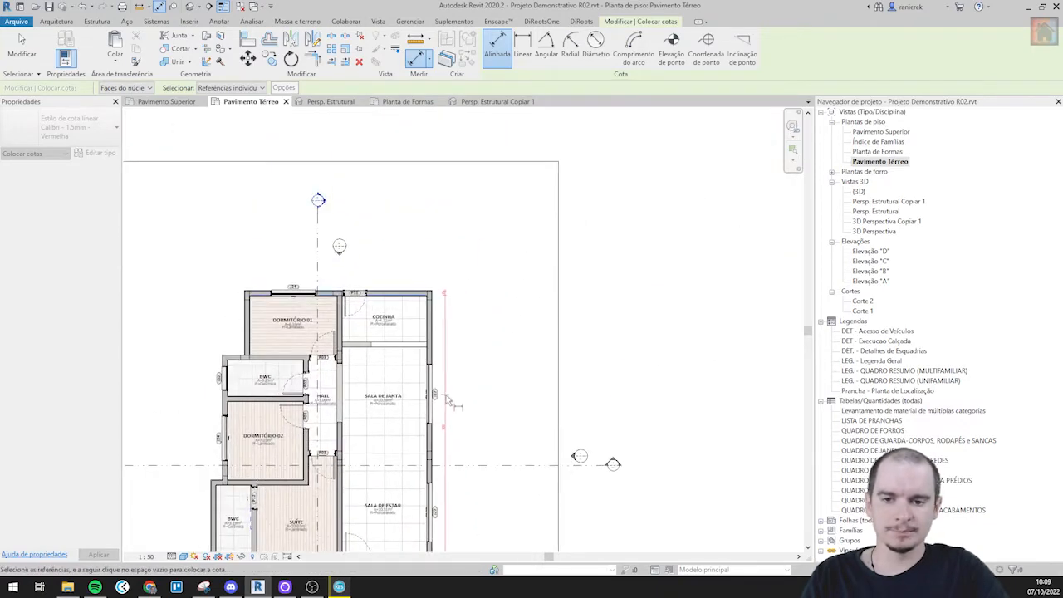
pyautogui.scroll(4, 404, 297)
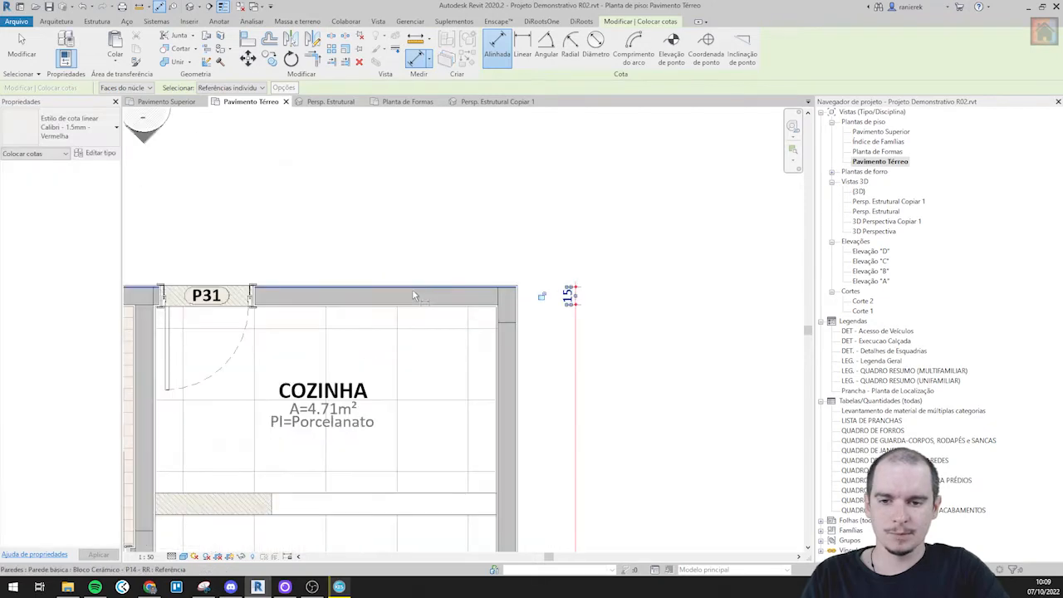
pyautogui.scroll(-5, 412, 289)
pyautogui.scroll(4, 423, 397)
pyautogui.scroll(1, 419, 411)
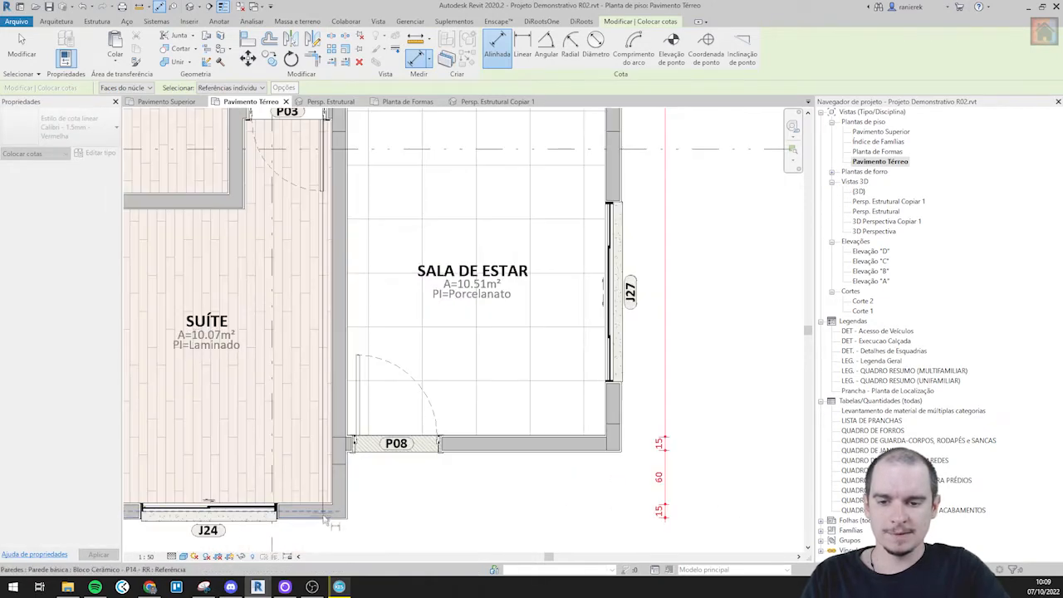
pyautogui.scroll(-2, 420, 415)
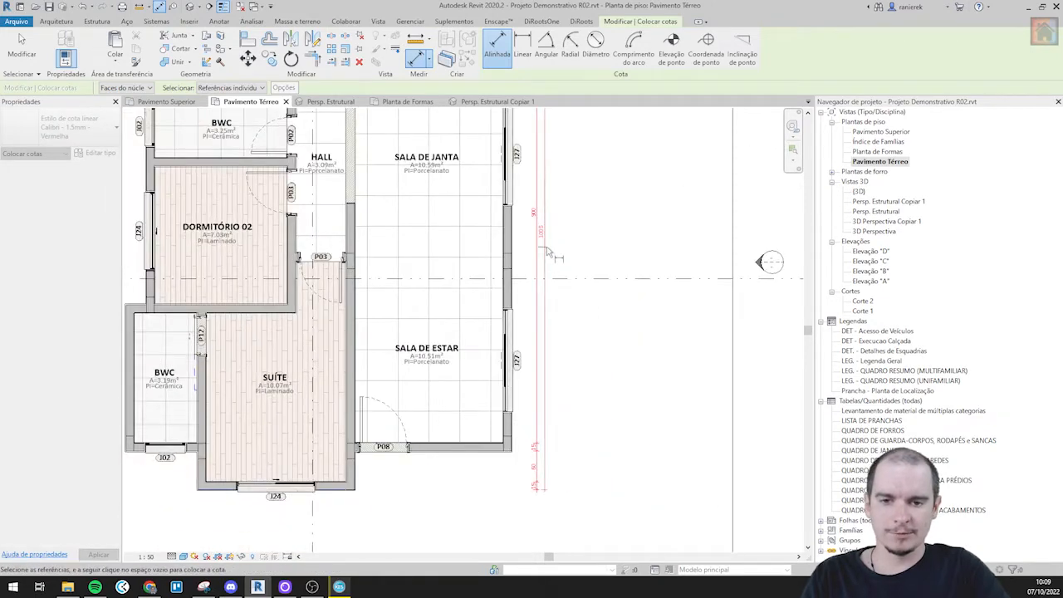
pyautogui.click(545, 241)
# - Start a horizontal aligned dimension chain through the core faces of the Cozinha and Dormitório 01 vertical walls
pyautogui.moveTo(579, 188); pyautogui.dragTo(610, 359, button='middle')
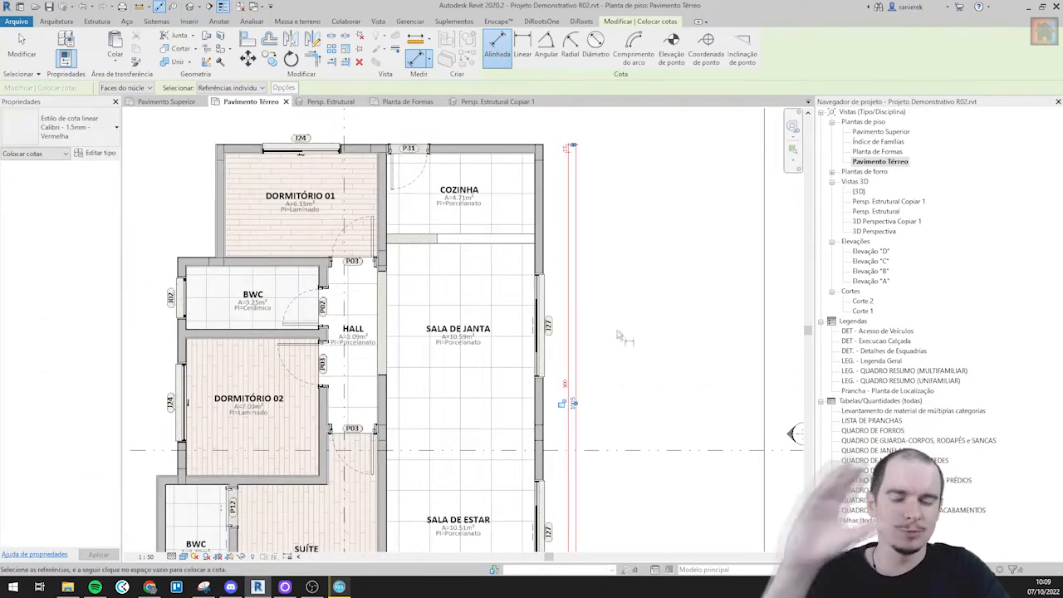
pyautogui.scroll(5, 581, 249)
pyautogui.click(586, 242)
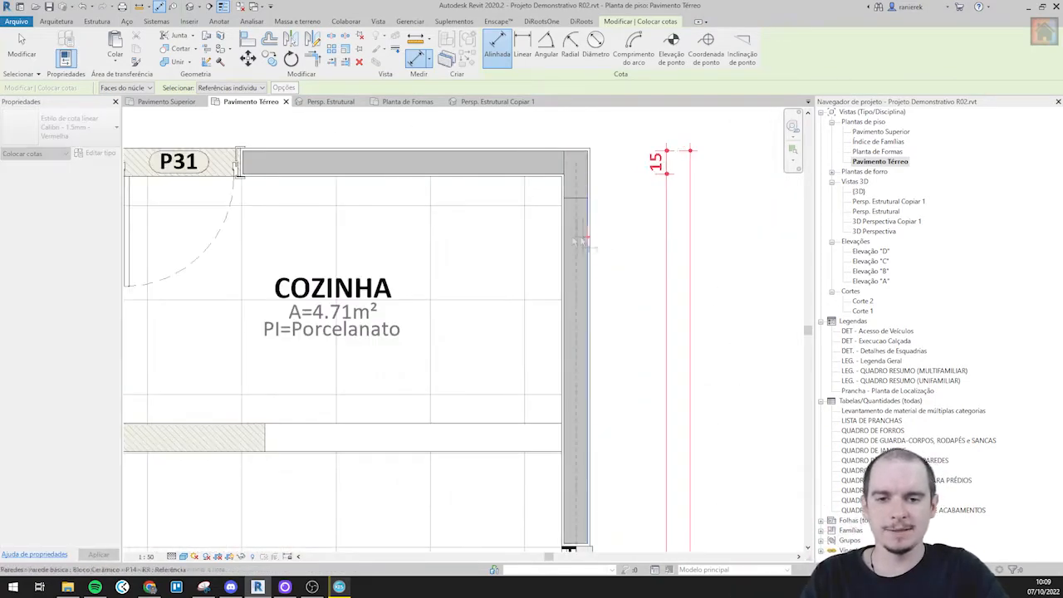
pyautogui.scroll(-2, 614, 253)
pyautogui.scroll(3, 366, 256)
pyautogui.click(379, 261)
pyautogui.click(353, 259)
pyautogui.scroll(-3, 349, 261)
pyautogui.moveTo(270, 278); pyautogui.dragTo(536, 334, button='middle')
pyautogui.scroll(2, 391, 323)
pyautogui.click(383, 332)
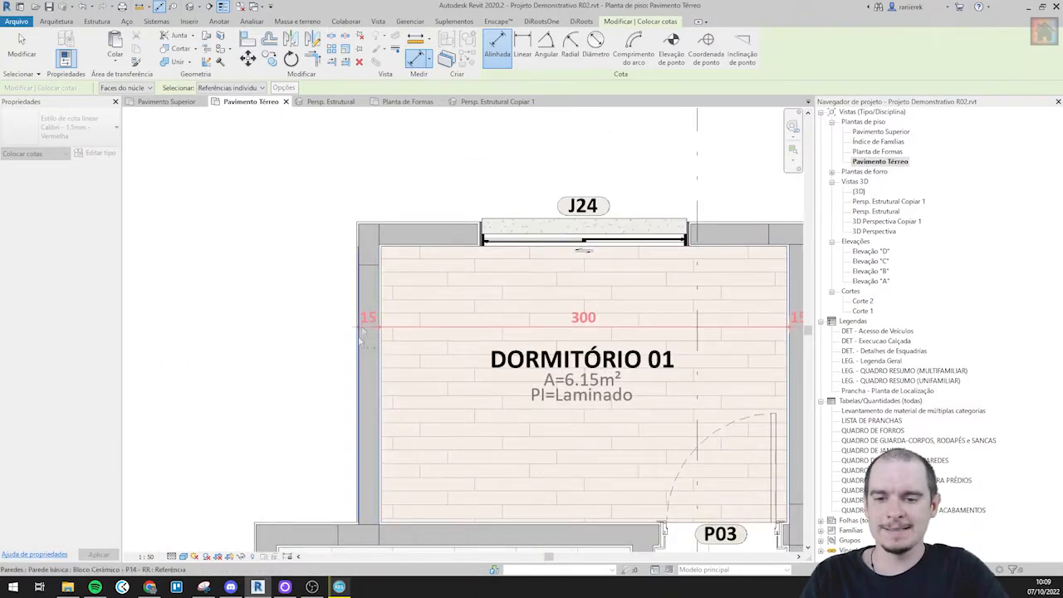
# - Extend the horizontal chain to both core faces of the upper BWC's outer wall and place it above the plan
pyautogui.moveTo(357, 448); pyautogui.dragTo(352, 299, button='middle')
pyautogui.scroll(2, 295, 420)
pyautogui.click(281, 422)
pyautogui.click(243, 424)
pyautogui.scroll(-3, 244, 424)
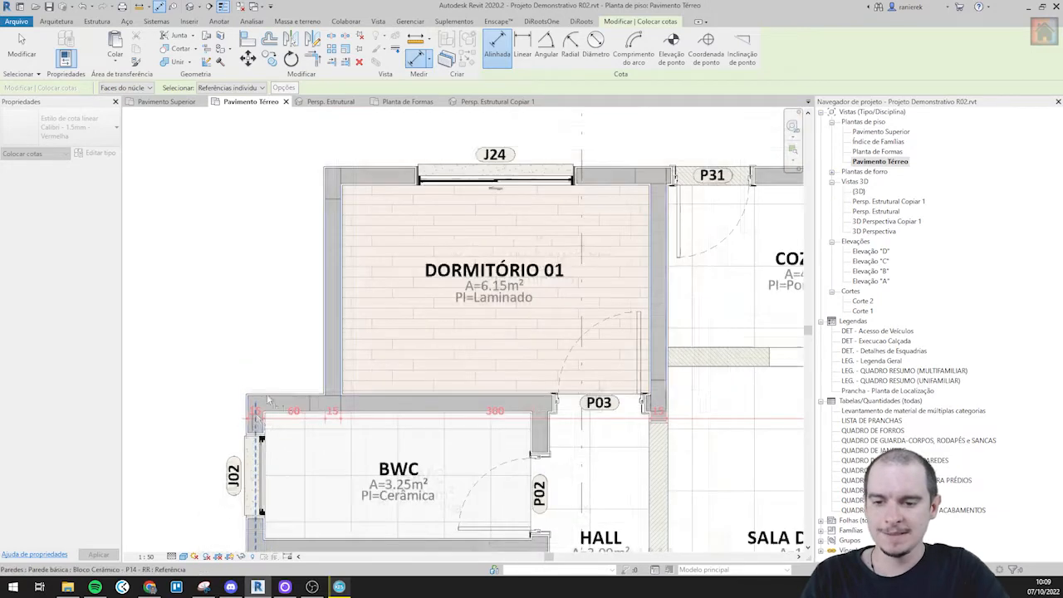
pyautogui.moveTo(307, 207); pyautogui.dragTo(316, 257, button='middle')
pyautogui.click(290, 257)
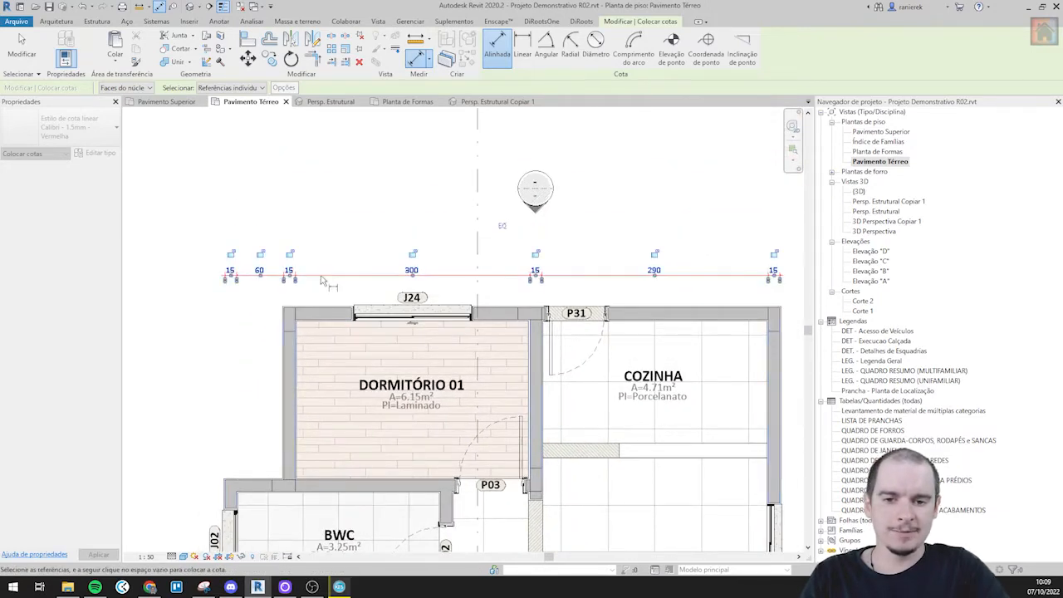
# - Dimension the overall width from the upper BWC's outer wall to the Cozinha's outer wall, above the upper chain
pyautogui.scroll(-2, 291, 253)
pyautogui.scroll(4, 287, 389)
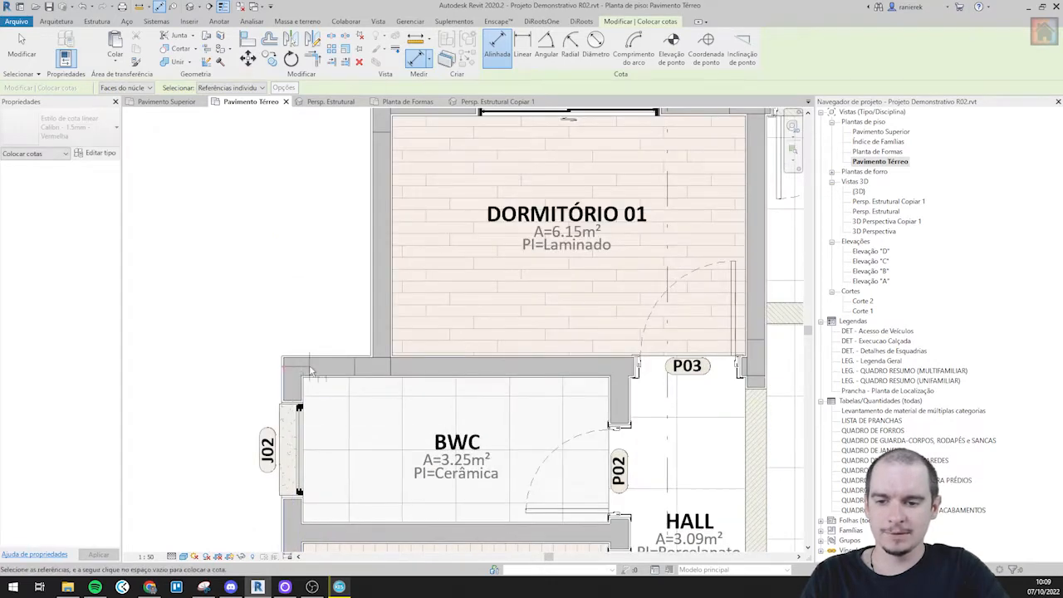
pyautogui.scroll(-3, 286, 390)
pyautogui.moveTo(611, 302); pyautogui.dragTo(503, 255, button='middle')
pyautogui.scroll(3, 565, 267)
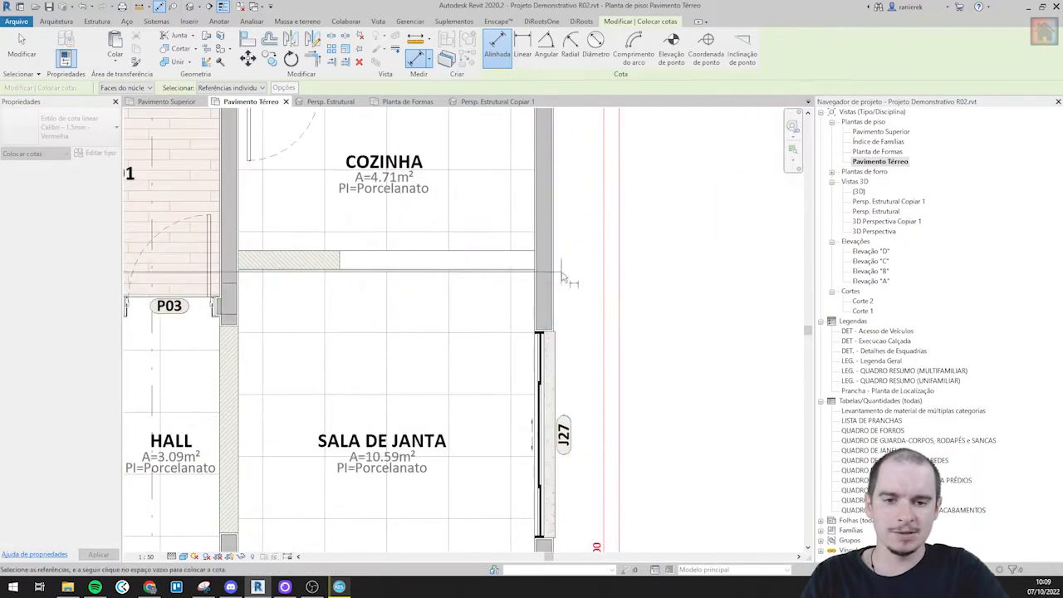
pyautogui.scroll(-2, 564, 271)
pyautogui.moveTo(516, 149); pyautogui.dragTo(519, 245, button='middle')
pyautogui.click(513, 201)
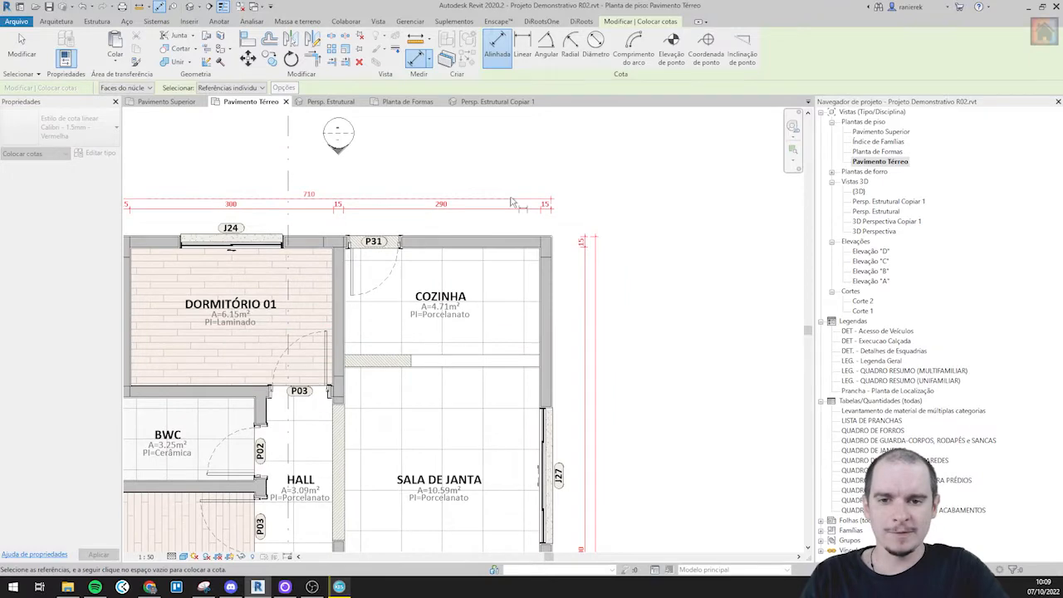
# - Start a vertical aligned dimension chain through the core faces of the horizontal walls of Dormitório 01 and the upper BWC
pyautogui.scroll(-4, 541, 157)
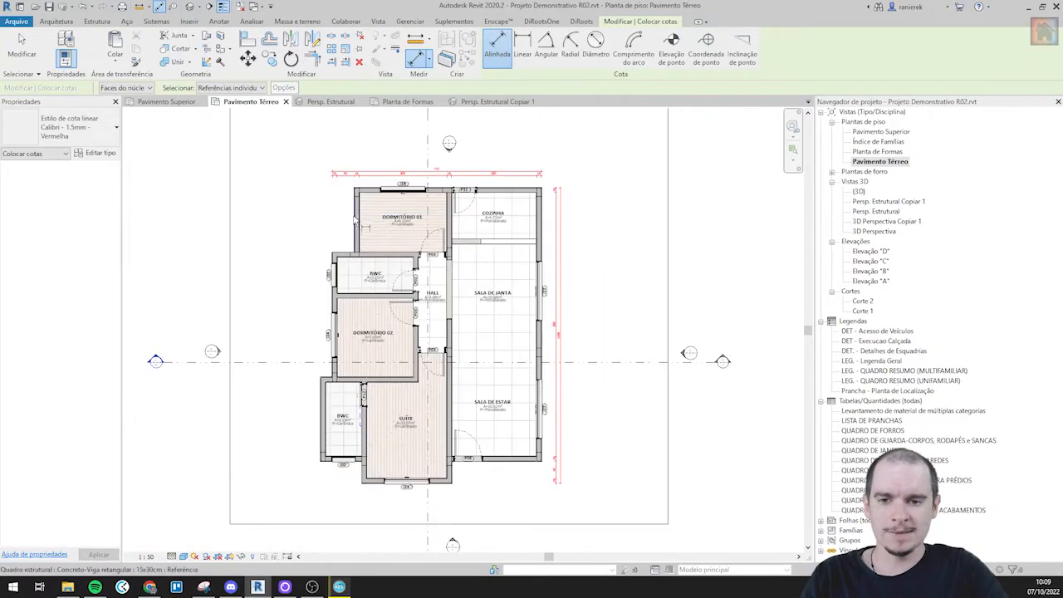
pyautogui.scroll(2, 373, 199)
pyautogui.scroll(4, 386, 193)
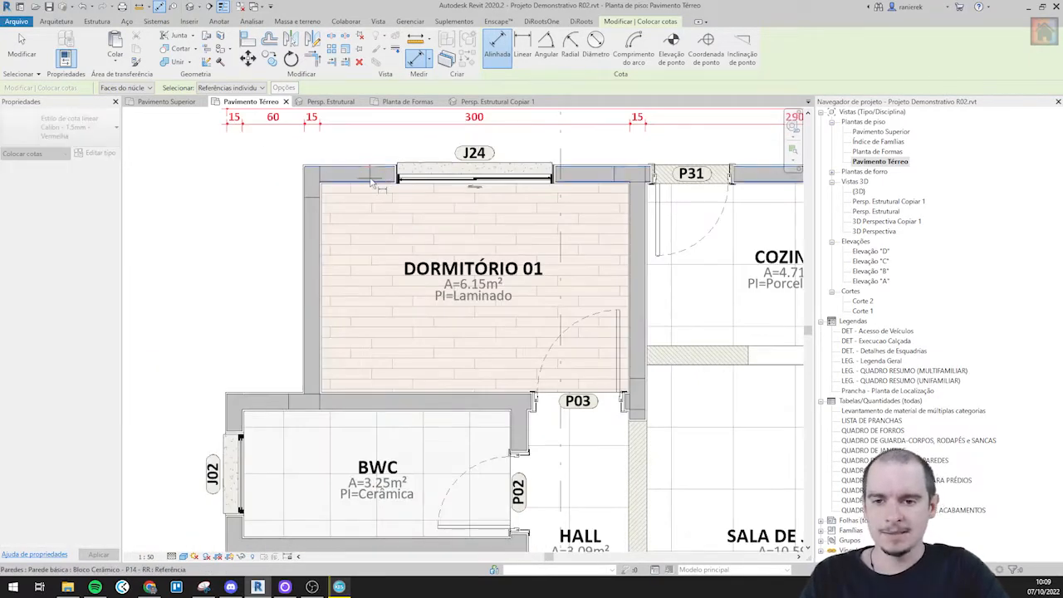
pyautogui.scroll(-3, 371, 196)
pyautogui.scroll(5, 361, 210)
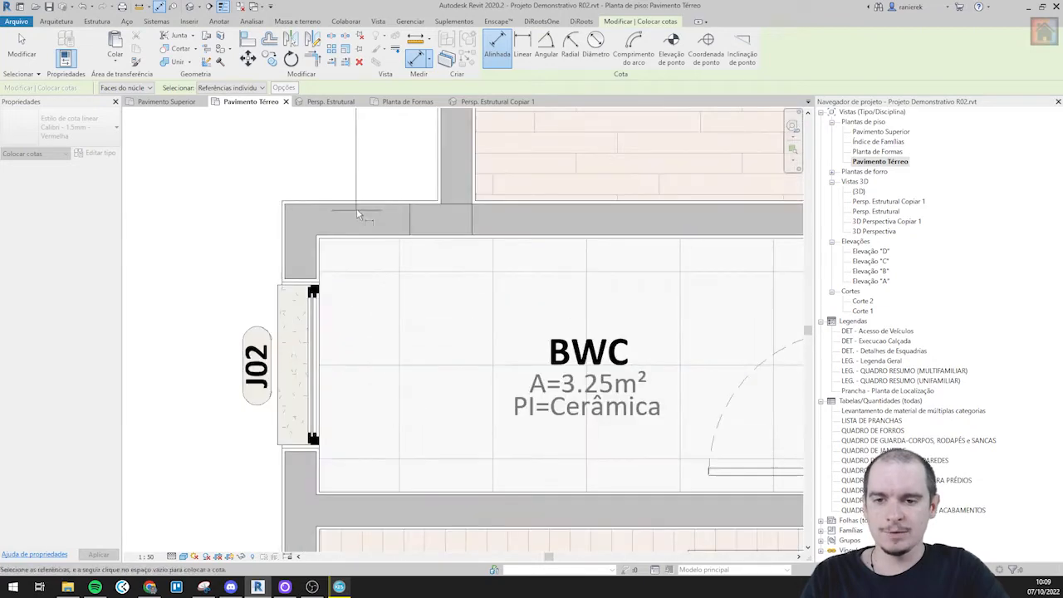
pyautogui.click(361, 210)
pyautogui.scroll(-2, 366, 240)
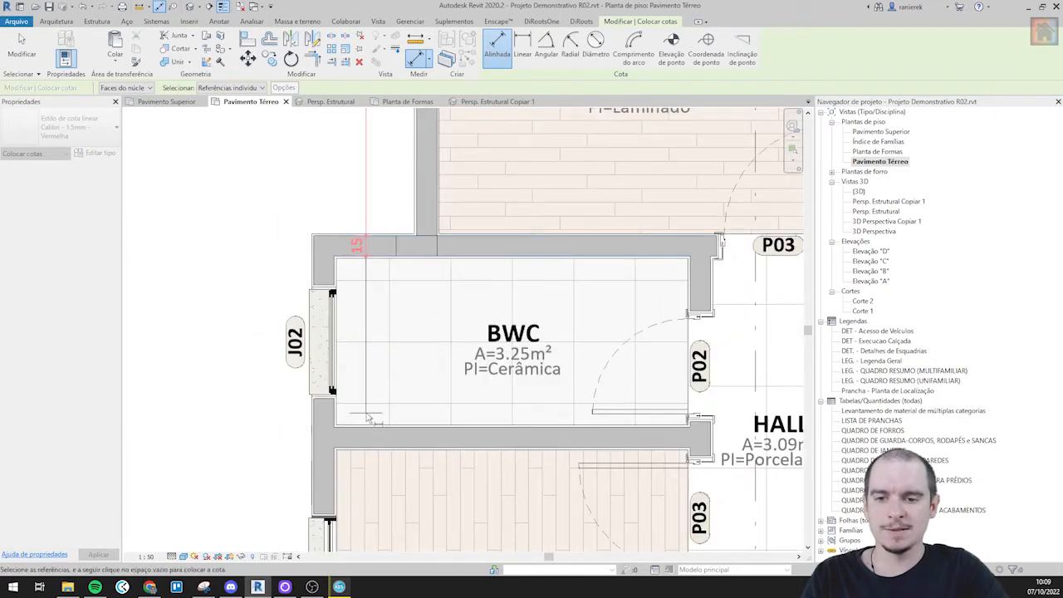
pyautogui.click(368, 426)
pyautogui.scroll(-4, 372, 453)
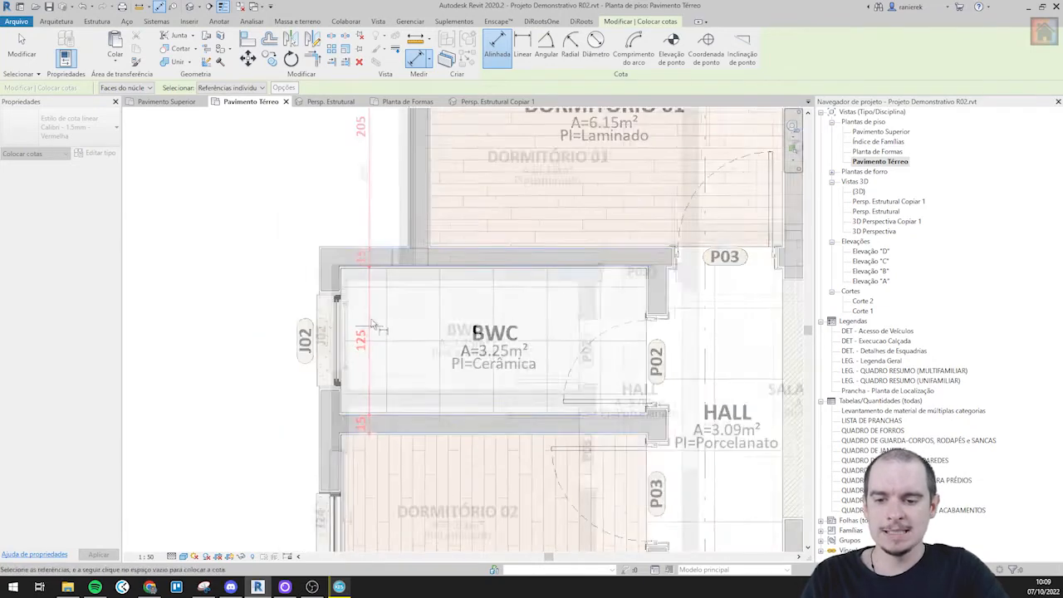
# - Extend the vertical chain through the Suíte BWC walls to the Suíte's lower wall and place it left of the plan
pyautogui.moveTo(357, 240); pyautogui.dragTo(352, 158, button='middle')
pyautogui.scroll(2, 339, 150)
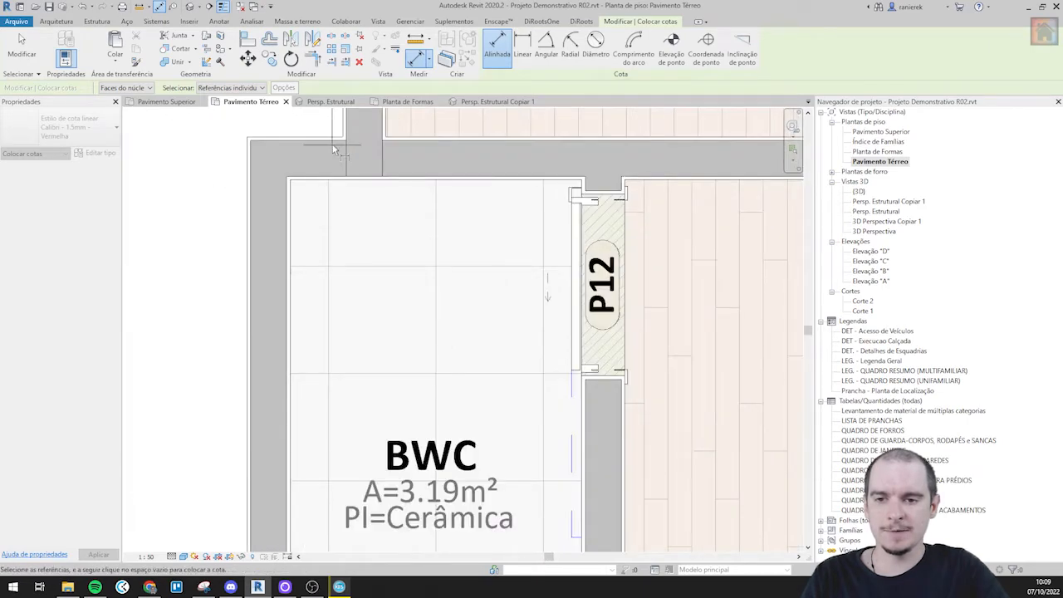
pyautogui.scroll(-2, 329, 181)
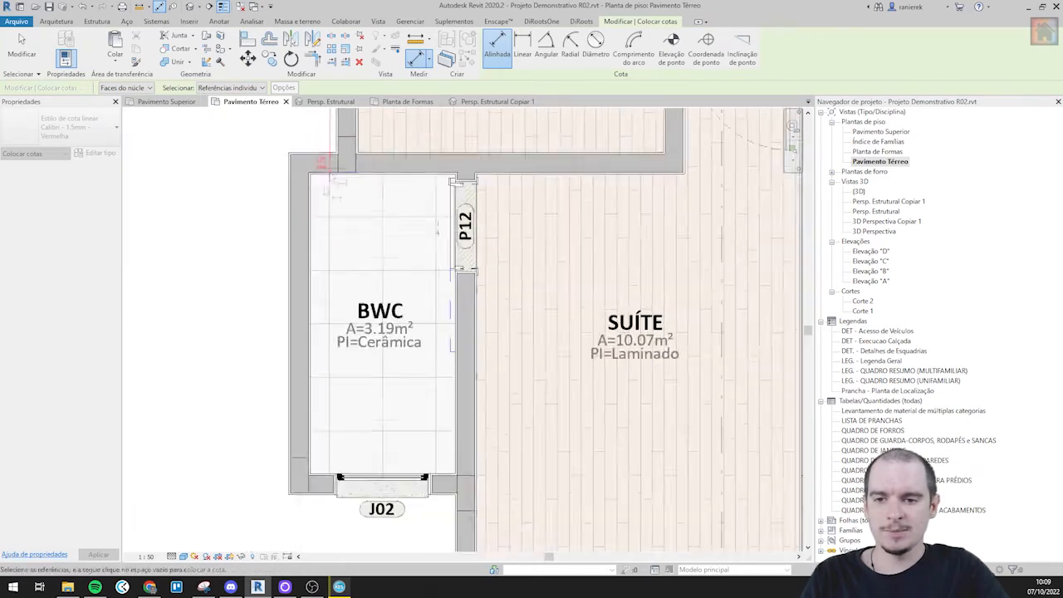
pyautogui.scroll(2, 351, 270)
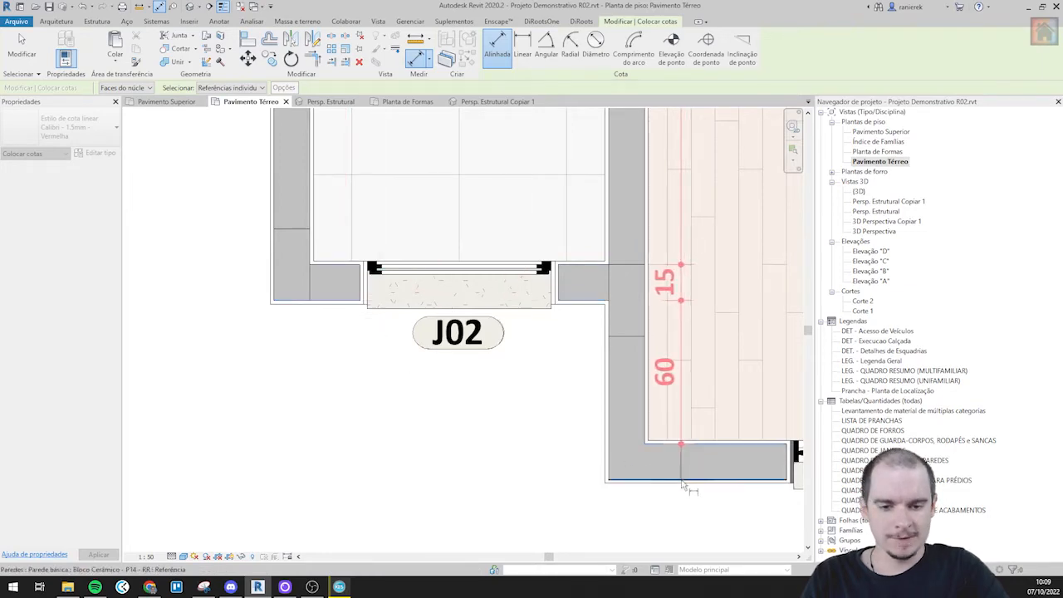
pyautogui.scroll(-5, 582, 475)
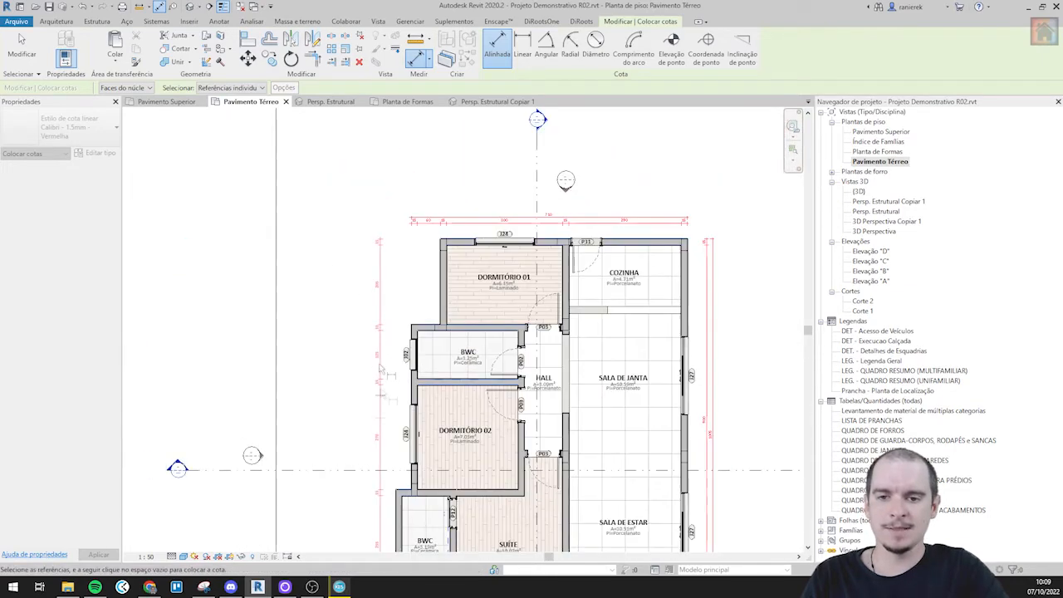
pyautogui.click(379, 399)
# - Dimension the overall length from the Suíte's lower outer face to Dormitório 01's upper outer face, outside the left chain
pyautogui.moveTo(447, 520); pyautogui.dragTo(397, 318, button='middle')
pyautogui.scroll(-1, 397, 319)
pyautogui.scroll(5, 402, 384)
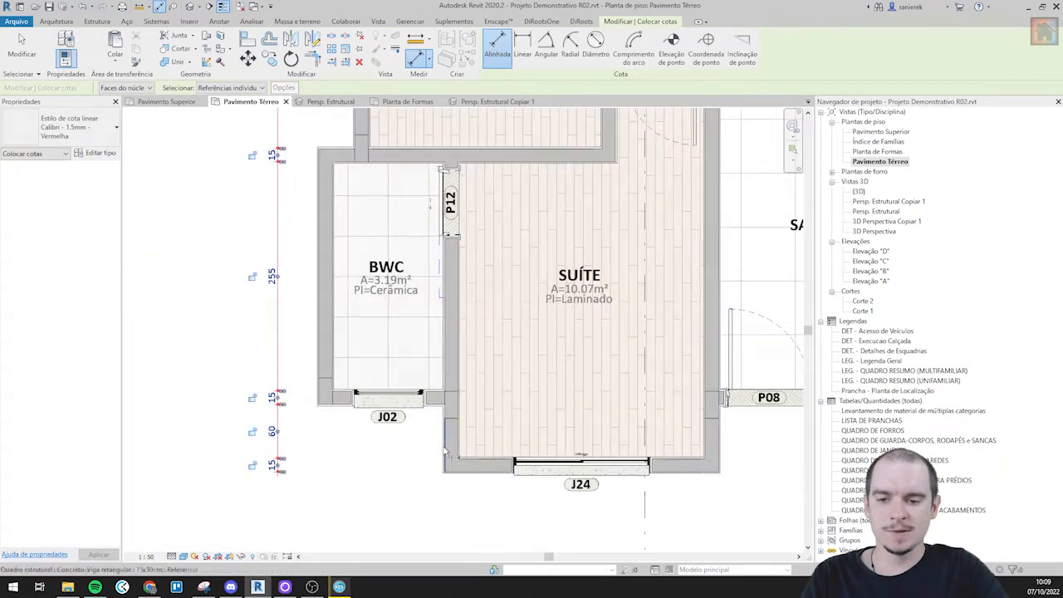
pyautogui.scroll(-4, 490, 465)
pyautogui.moveTo(450, 253); pyautogui.dragTo(475, 440, button='middle')
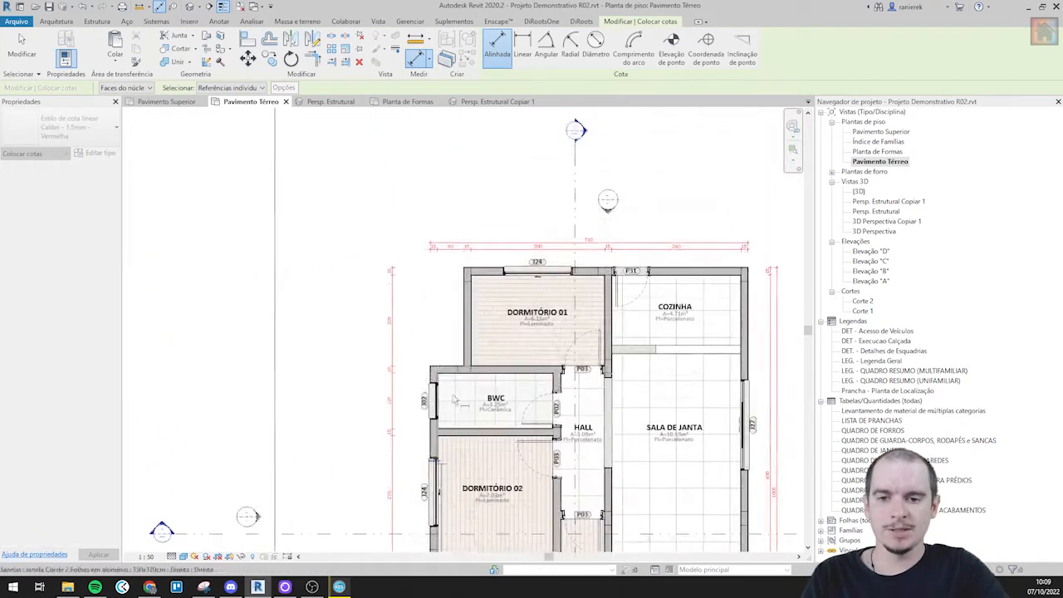
pyautogui.scroll(5, 524, 259)
pyautogui.scroll(-4, 525, 256)
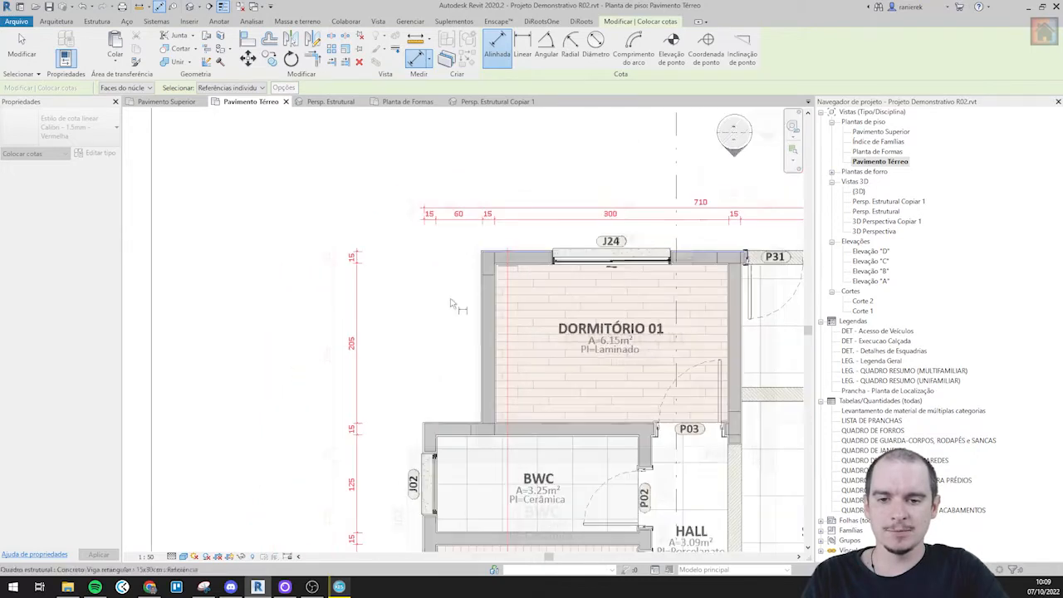
pyautogui.moveTo(413, 356); pyautogui.dragTo(299, 115, button='middle')
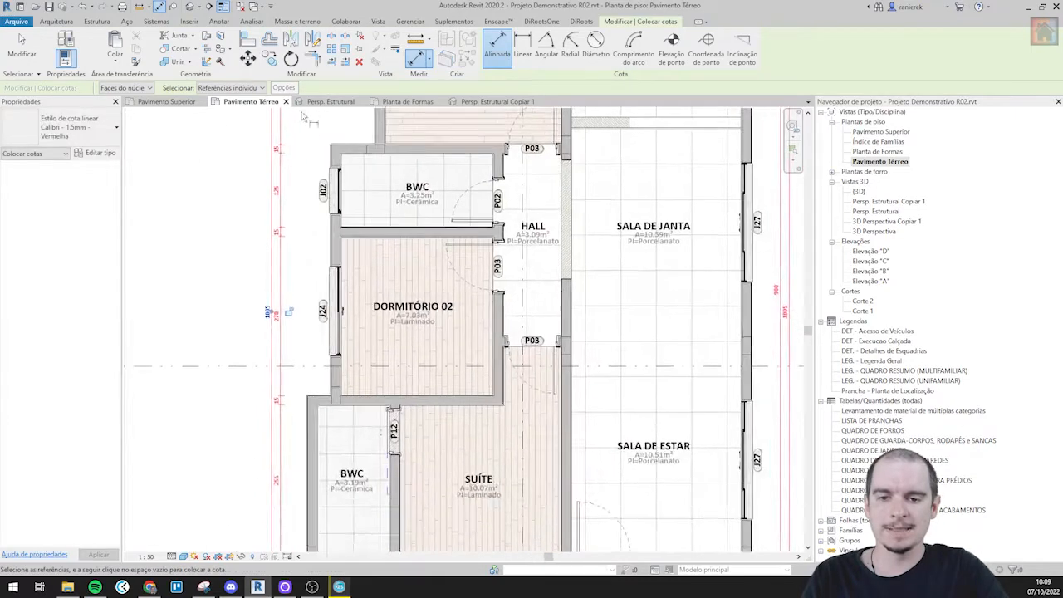
# - Start a horizontal aligned dimension chain through the core faces of Sala de Estar's outer wall and its wall shared with the Suíte
pyautogui.scroll(-2, 298, 117)
pyautogui.scroll(6, 596, 428)
pyautogui.scroll(1, 578, 311)
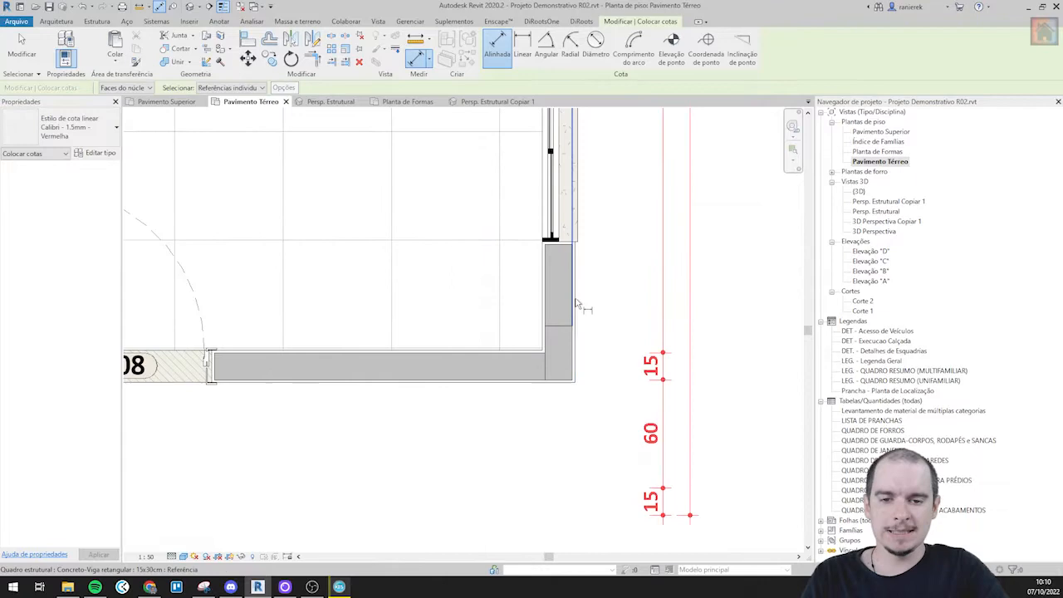
pyautogui.click(546, 301)
pyautogui.scroll(-3, 552, 300)
pyautogui.moveTo(382, 405); pyautogui.dragTo(582, 280, button='middle')
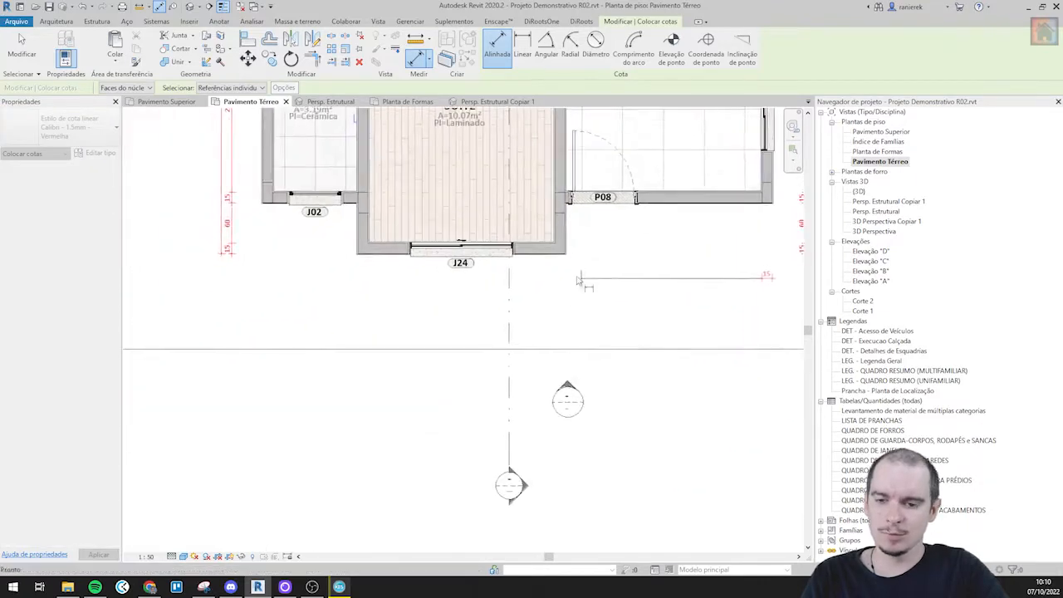
pyautogui.scroll(3, 557, 212)
pyautogui.click(553, 230)
pyautogui.scroll(-3, 554, 230)
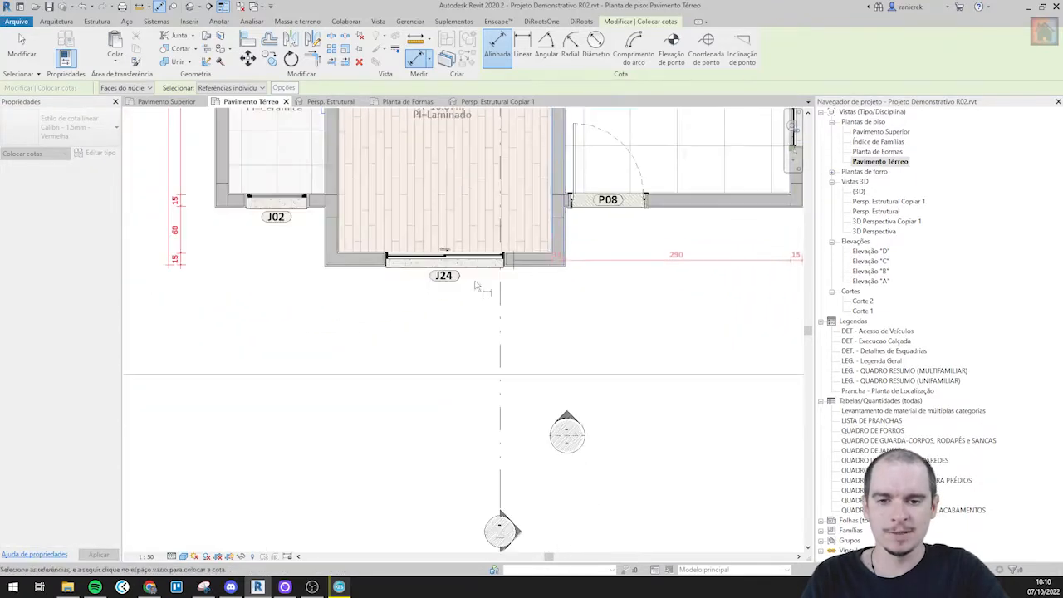
# - Extend the horizontal chain across the Suíte to its BWC's outer wall faces and place it below the plan
pyautogui.moveTo(482, 285); pyautogui.dragTo(539, 307, button='middle')
pyautogui.scroll(3, 416, 263)
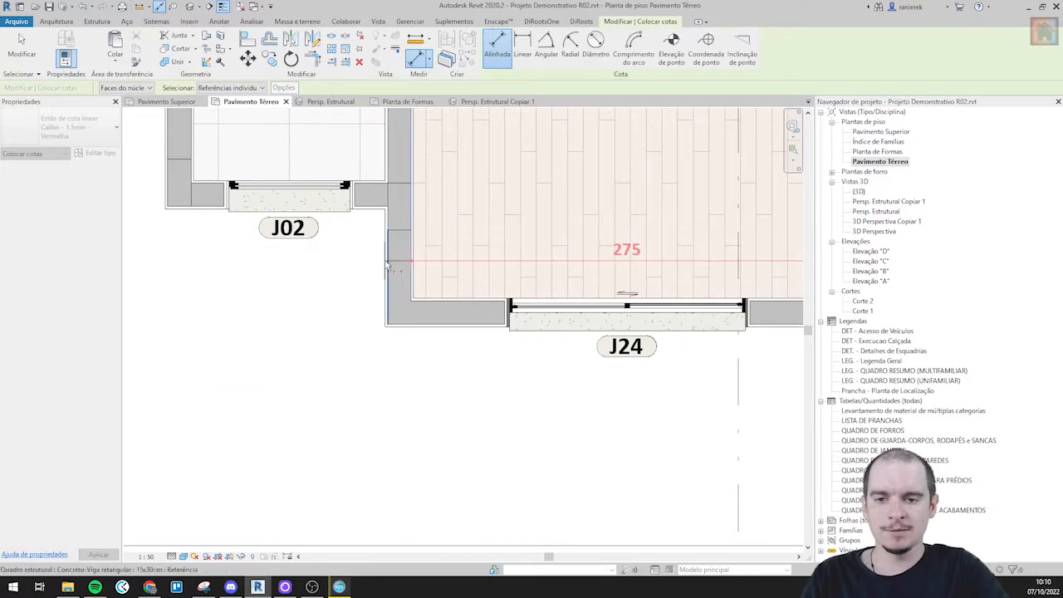
pyautogui.click(390, 264)
pyautogui.moveTo(195, 138); pyautogui.dragTo(309, 253, button='middle')
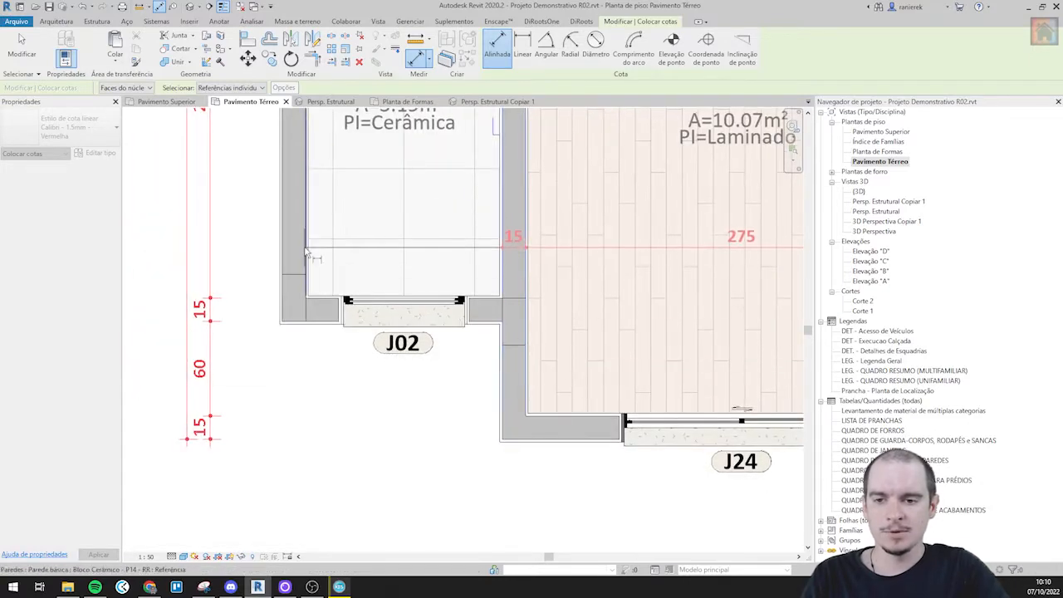
pyautogui.click(287, 253)
pyautogui.scroll(-5, 286, 253)
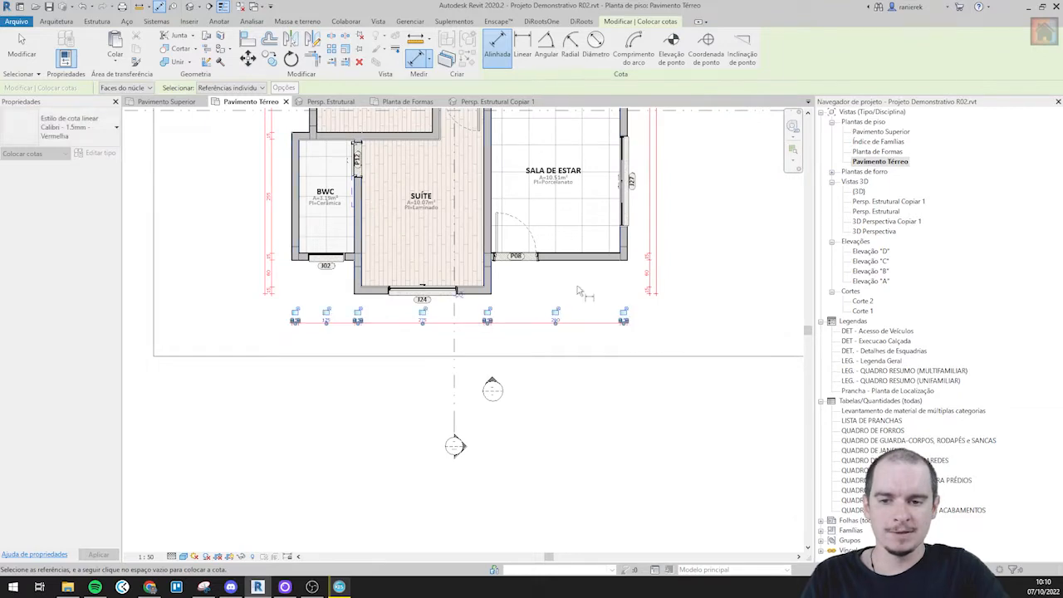
# - Dimension the overall width from Sala de Estar's outer wall to the Suíte BWC's outer wall, below the lower chain
pyautogui.scroll(5, 627, 242)
pyautogui.click(630, 243)
pyautogui.scroll(-4, 626, 243)
pyautogui.moveTo(407, 283); pyautogui.dragTo(679, 278, button='middle')
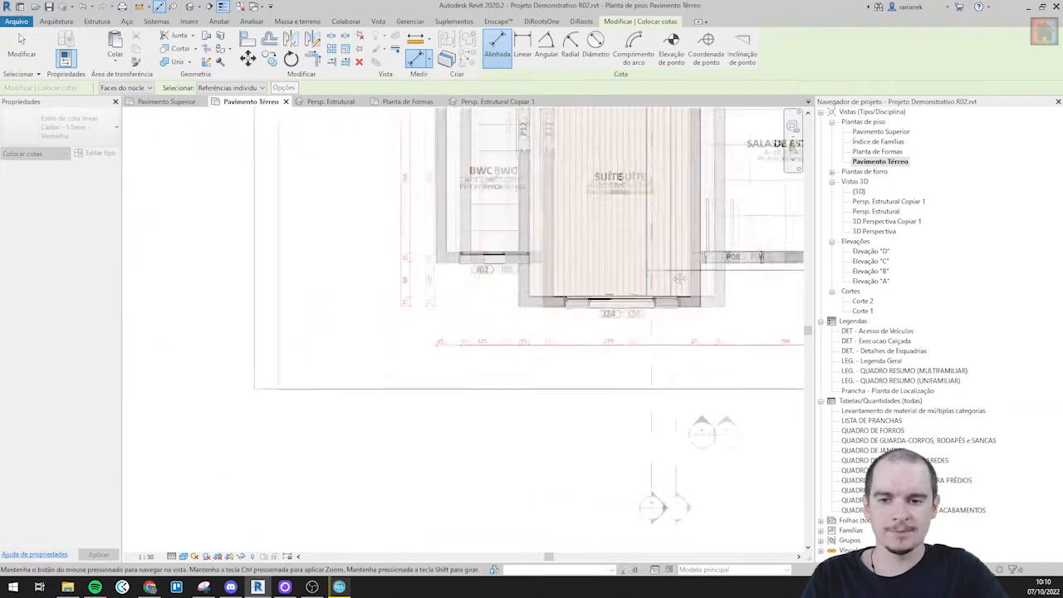
pyautogui.scroll(4, 475, 242)
pyautogui.scroll(-2, 390, 214)
pyautogui.scroll(-2, 463, 359)
pyautogui.scroll(-5, 464, 359)
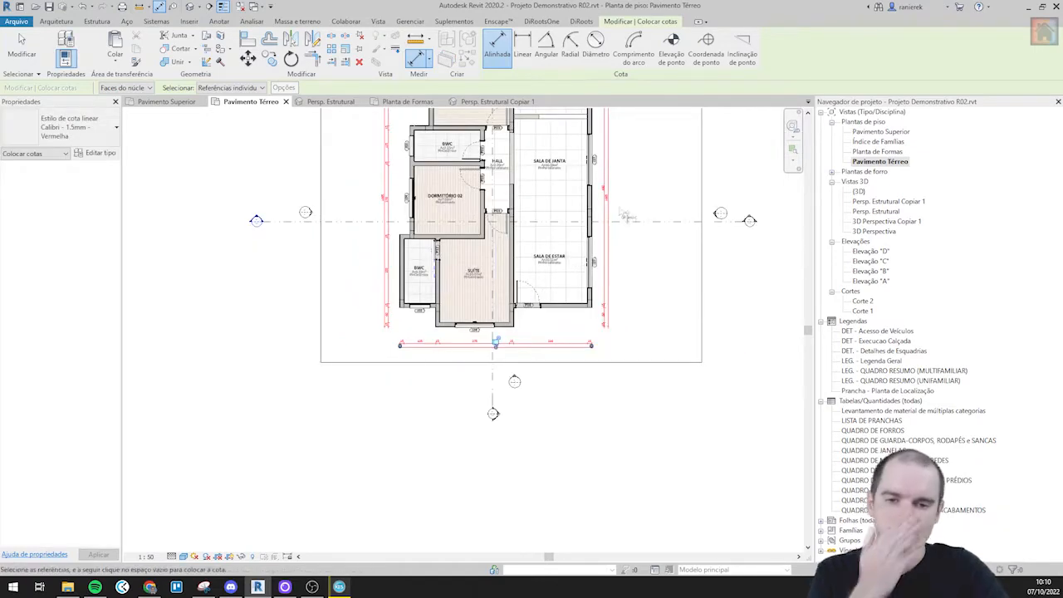
pyautogui.scroll(5, 391, 227)
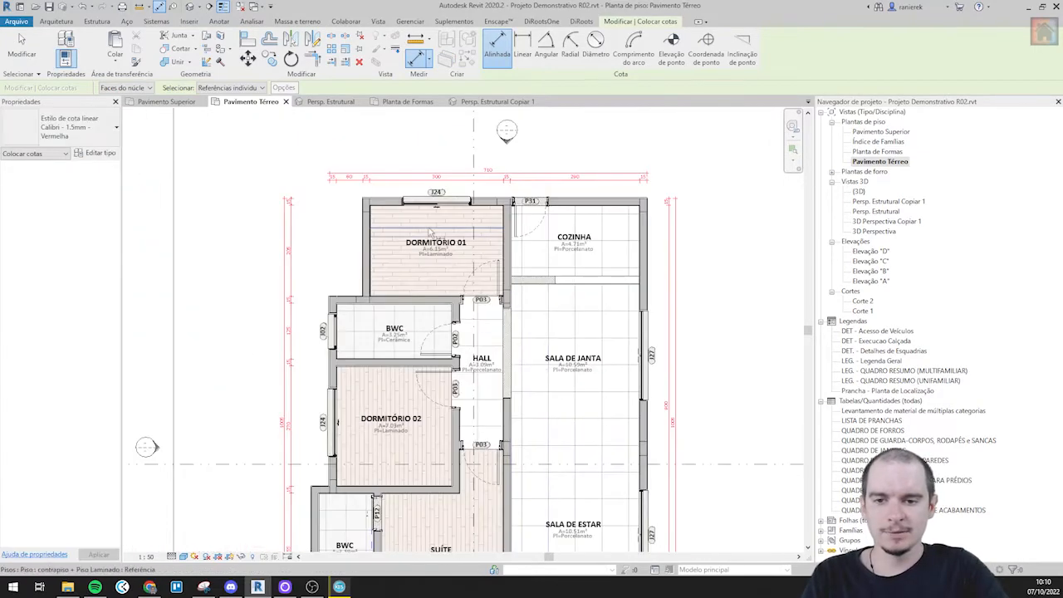
pyautogui.scroll(-3, 350, 158)
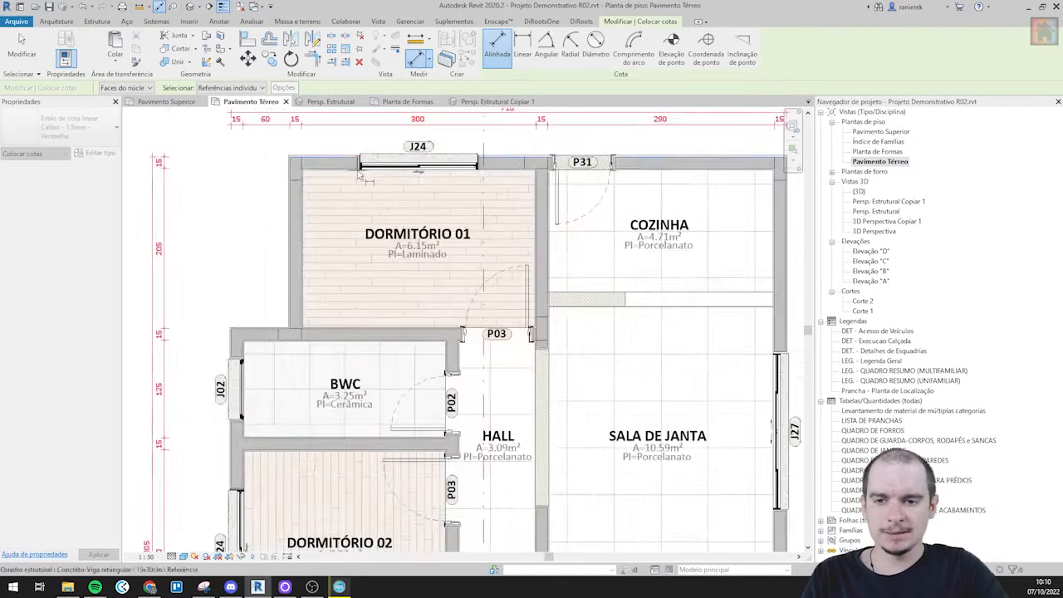
pyautogui.scroll(4, 352, 171)
pyautogui.scroll(-3, 351, 173)
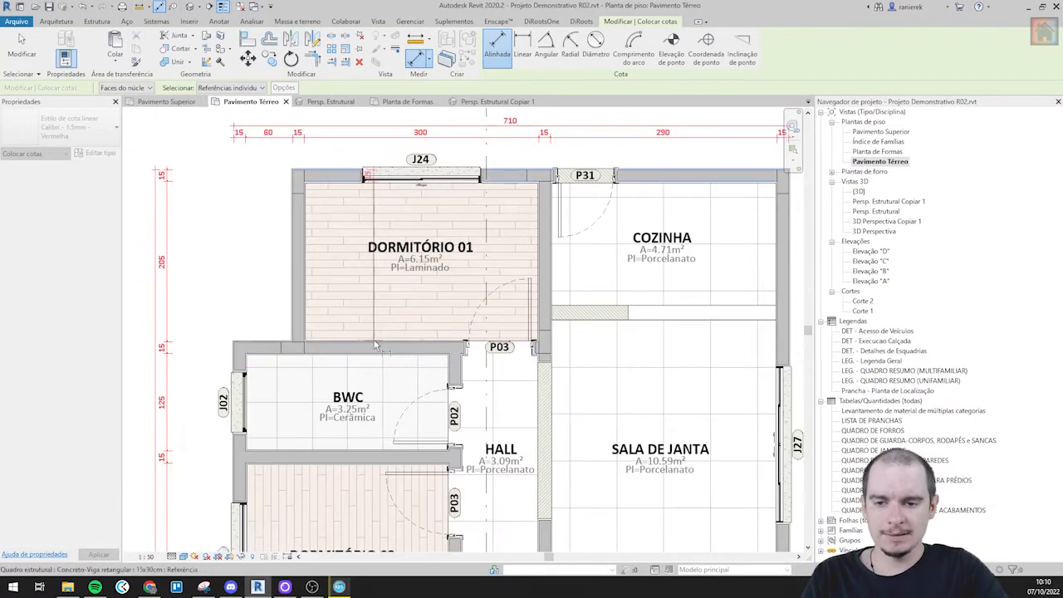
pyautogui.click(385, 357)
pyautogui.moveTo(406, 387); pyautogui.dragTo(398, 247, button='middle')
pyautogui.scroll(-2, 398, 248)
pyautogui.scroll(-1, 398, 248)
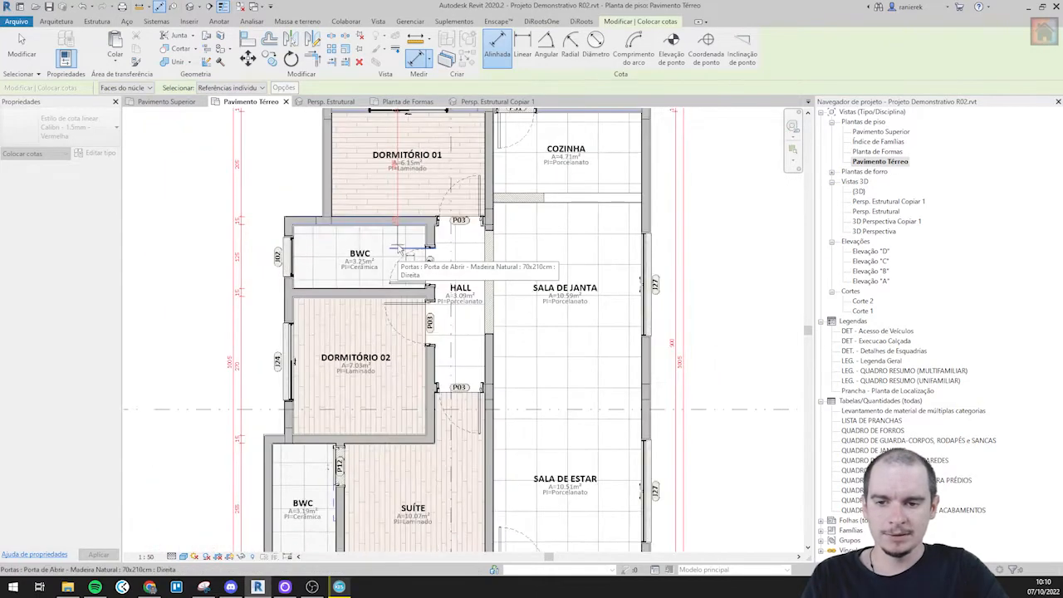
pyautogui.scroll(-2, 399, 248)
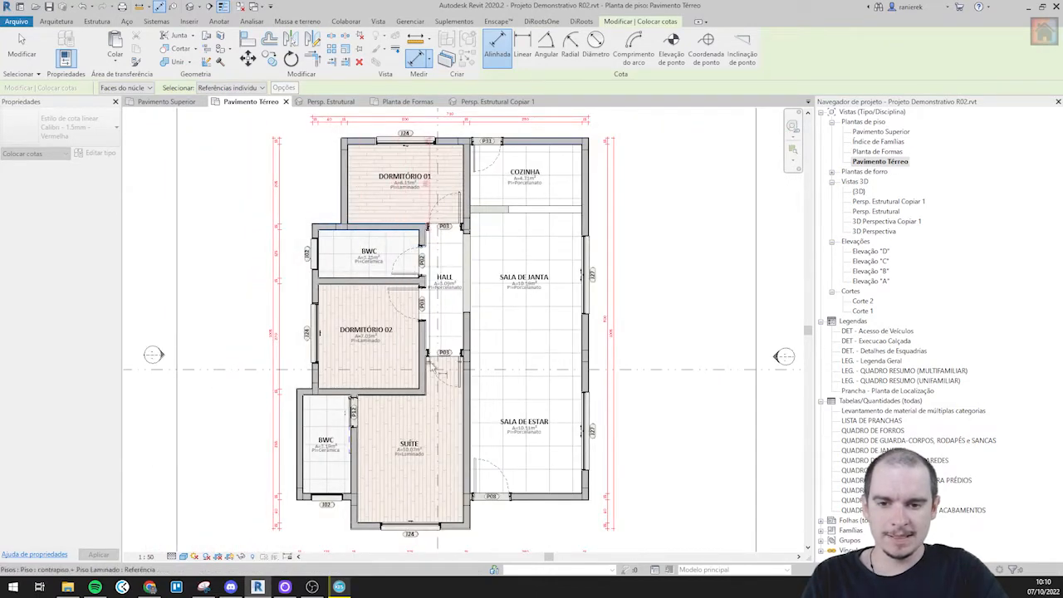
pyautogui.click(439, 353)
pyautogui.scroll(3, 382, 124)
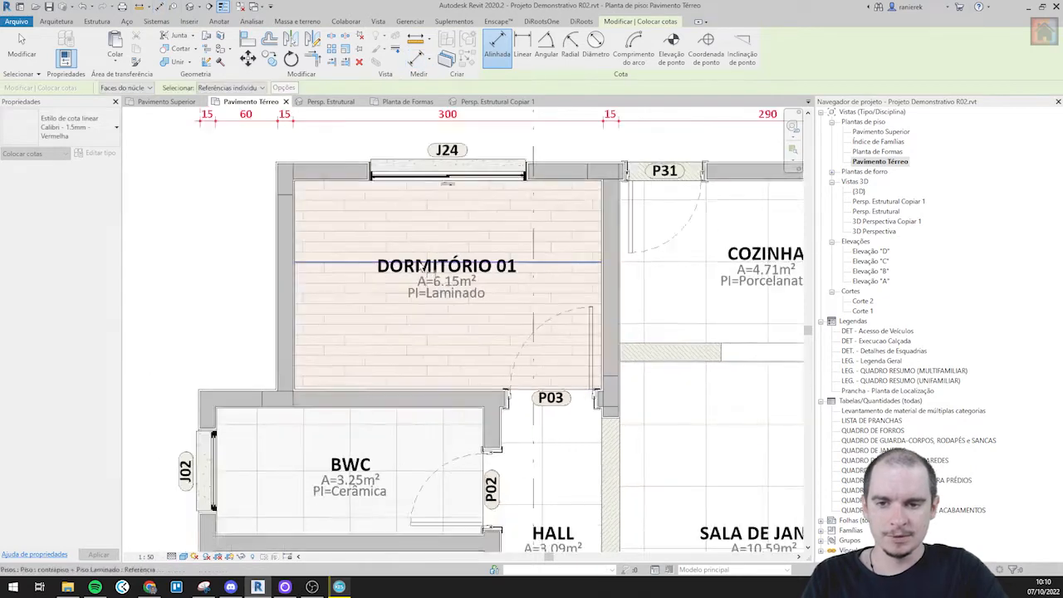
# - Start an interior horizontal aligned dimension chain from Dormitório 02's outer wall through the walls on both sides of the corridor
pyautogui.scroll(-2, 418, 257)
pyautogui.moveTo(417, 407); pyautogui.dragTo(423, 270, button='middle')
pyautogui.scroll(2, 373, 292)
pyautogui.scroll(2, 268, 260)
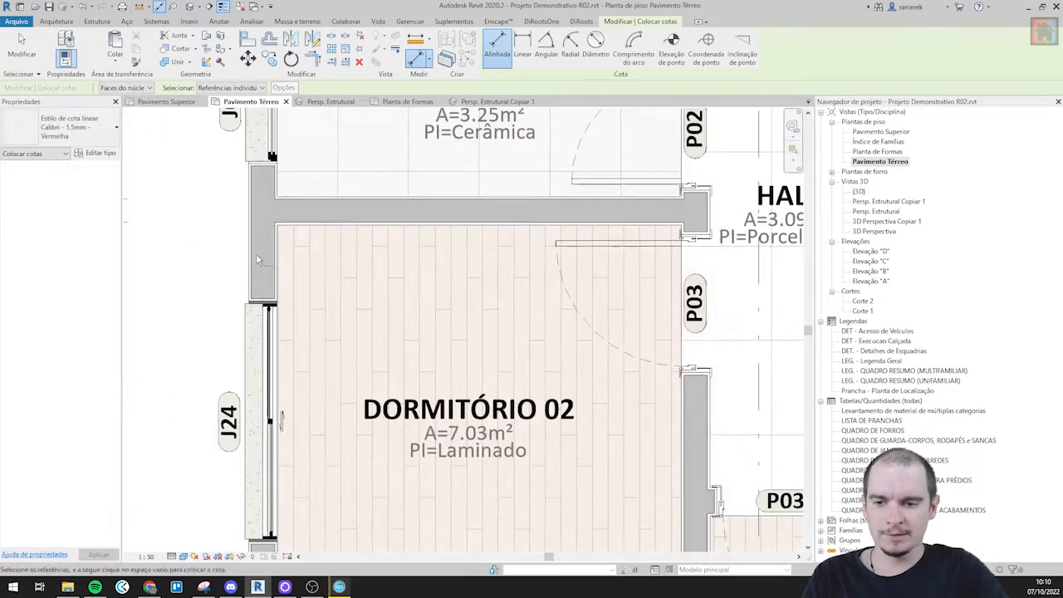
pyautogui.click(255, 259)
pyautogui.scroll(-3, 312, 271)
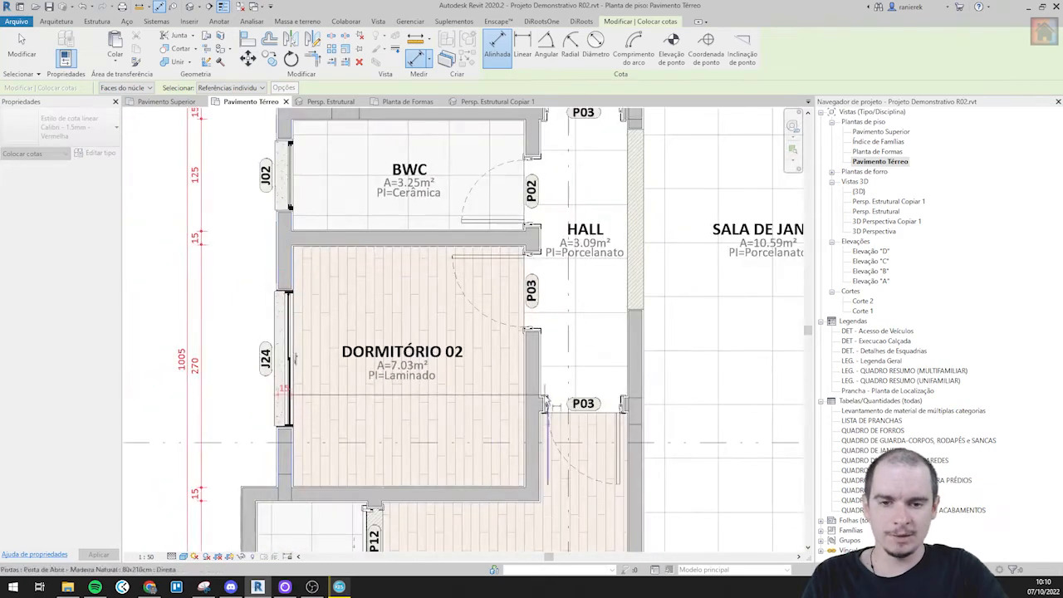
pyautogui.click(636, 456)
pyautogui.click(640, 459)
# - Extend the interior chain to the core faces of the living area's outer wall and place it across Dormitório 02
pyautogui.moveTo(684, 429); pyautogui.dragTo(449, 321, button='middle')
pyautogui.scroll(3, 710, 351)
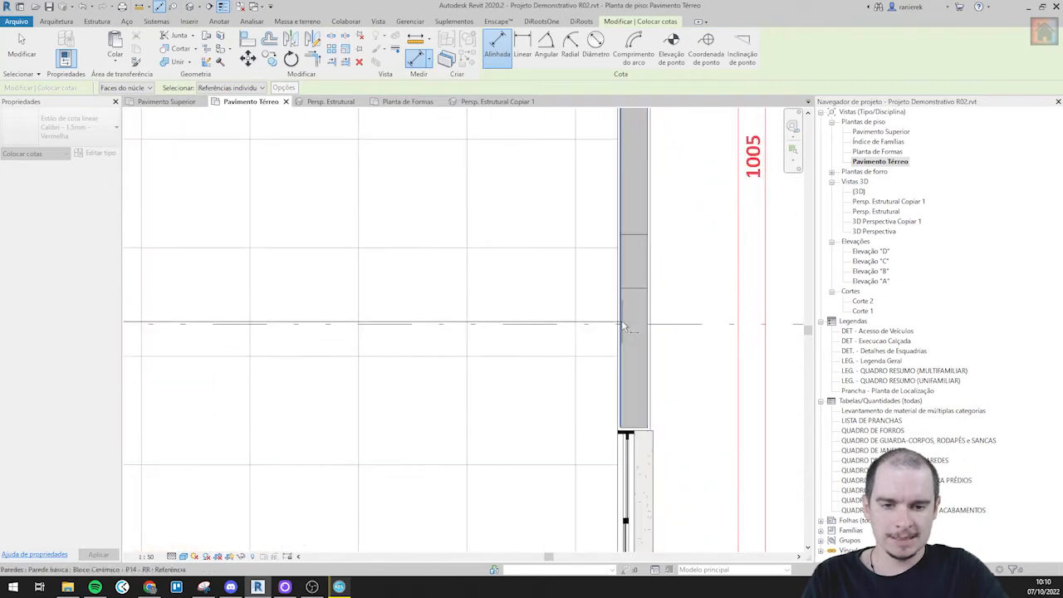
pyautogui.click(648, 323)
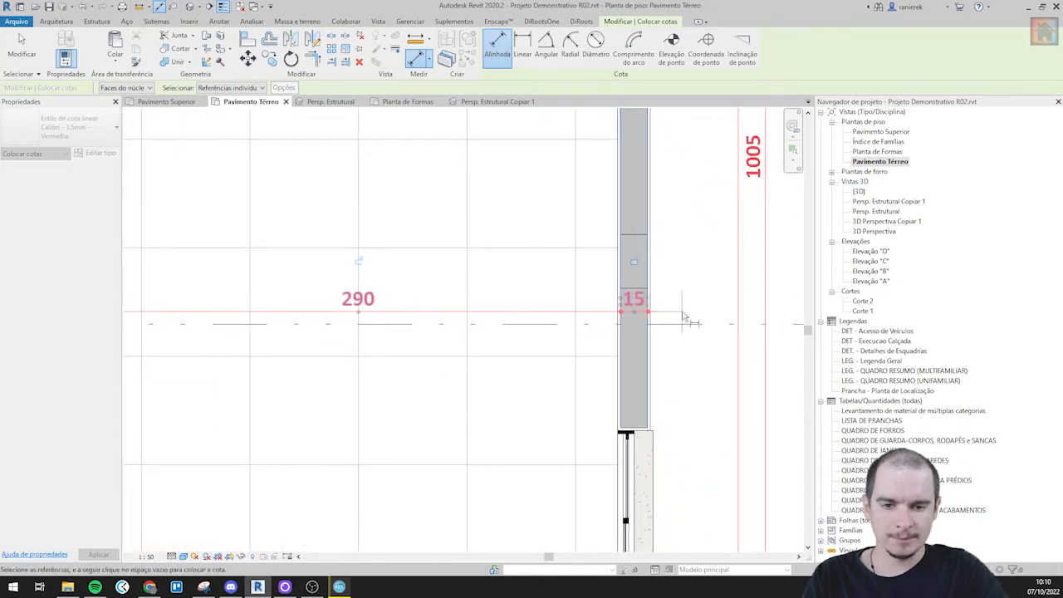
pyautogui.scroll(-6, 683, 316)
pyautogui.moveTo(640, 211); pyautogui.dragTo(581, 293, button='middle')
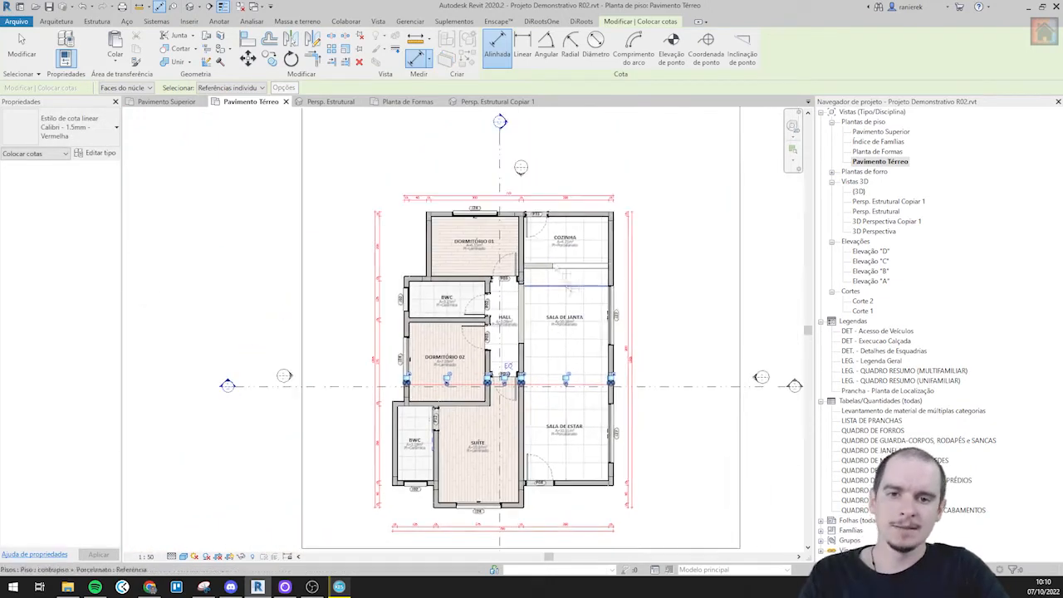
pyautogui.press('Escape')
pyautogui.press('Escape')
# - Join the structural column at Dormitório 01's upper outer corner to its adjoining walls with Join Geometry
pyautogui.scroll(4, 445, 214)
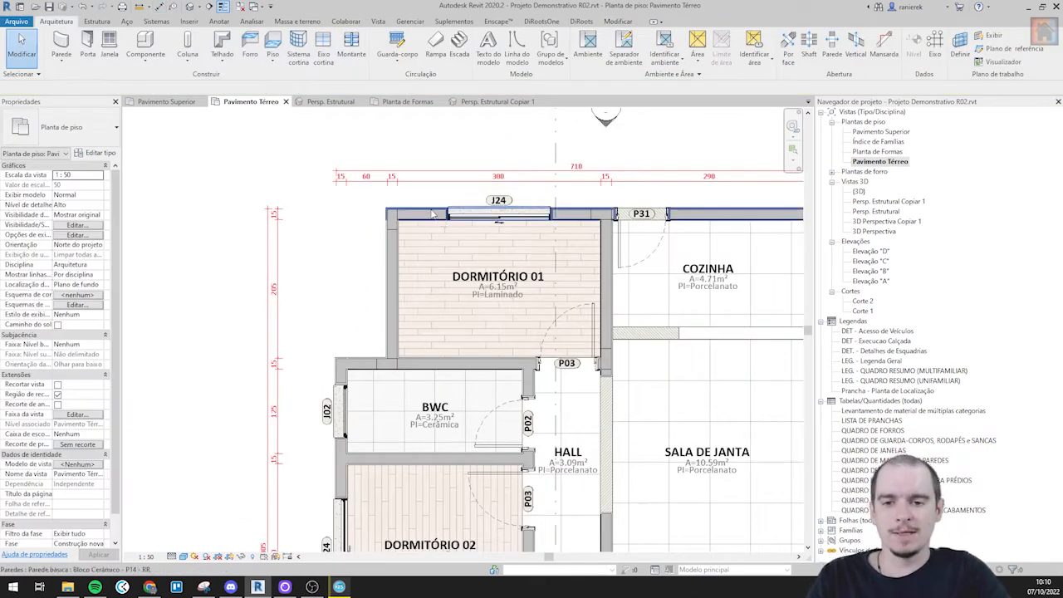
pyautogui.scroll(2, 430, 215)
pyautogui.scroll(2, 394, 180)
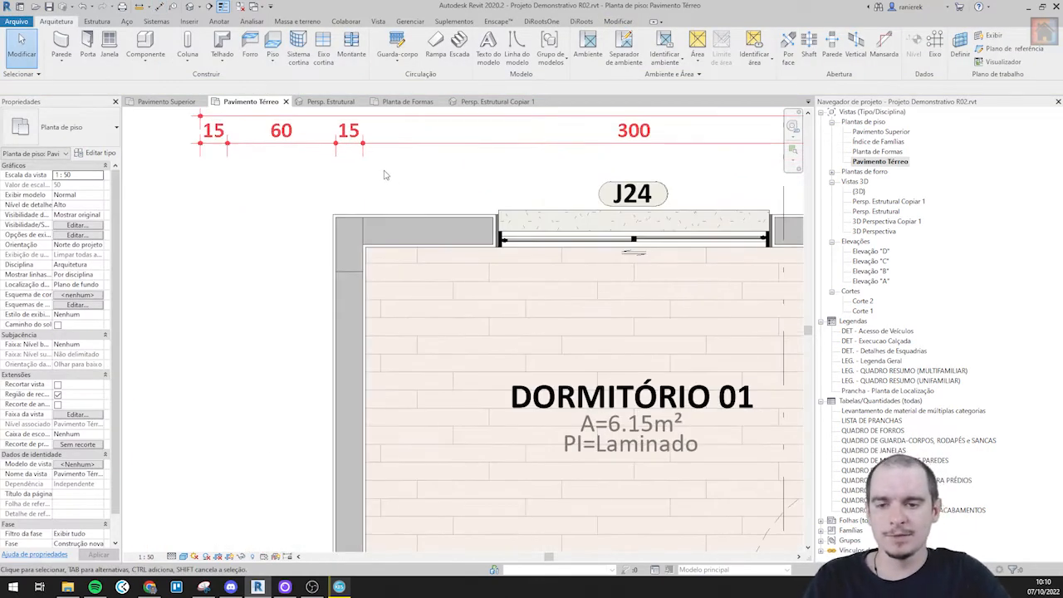
pyautogui.click(619, 22)
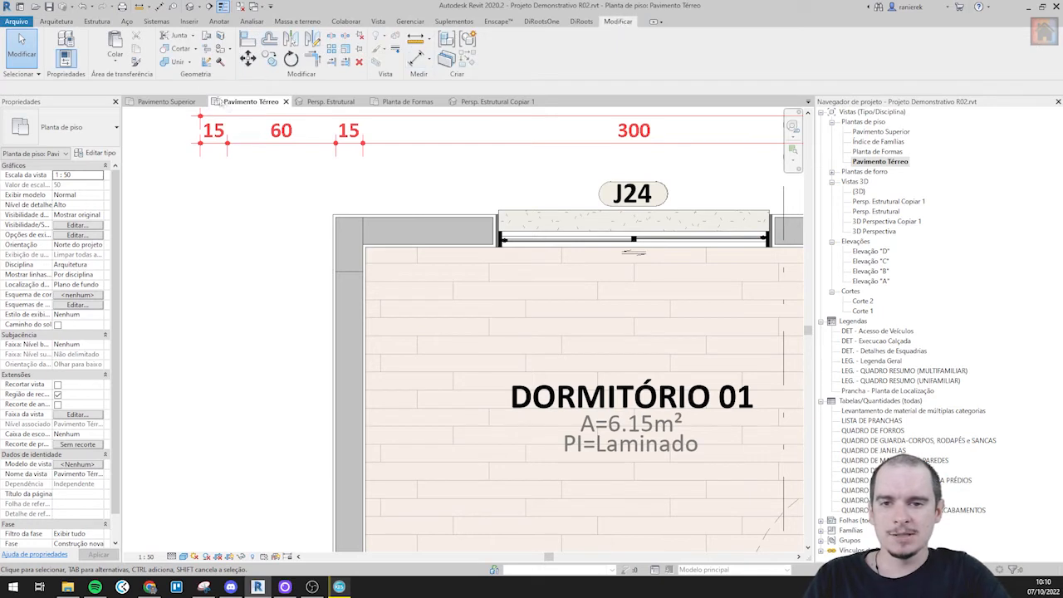
pyautogui.click(177, 62)
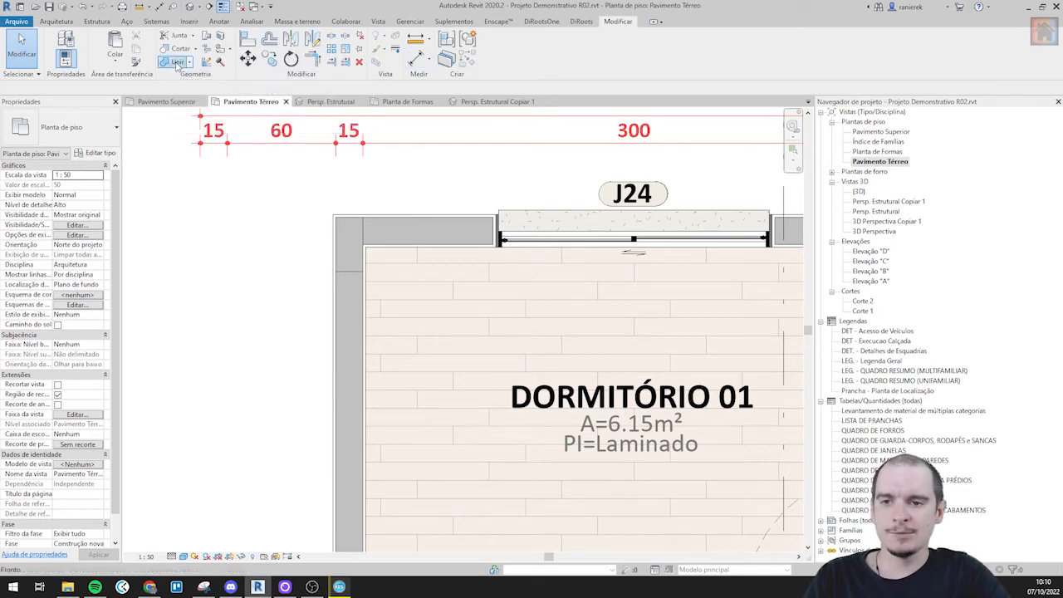
pyautogui.scroll(1, 351, 272)
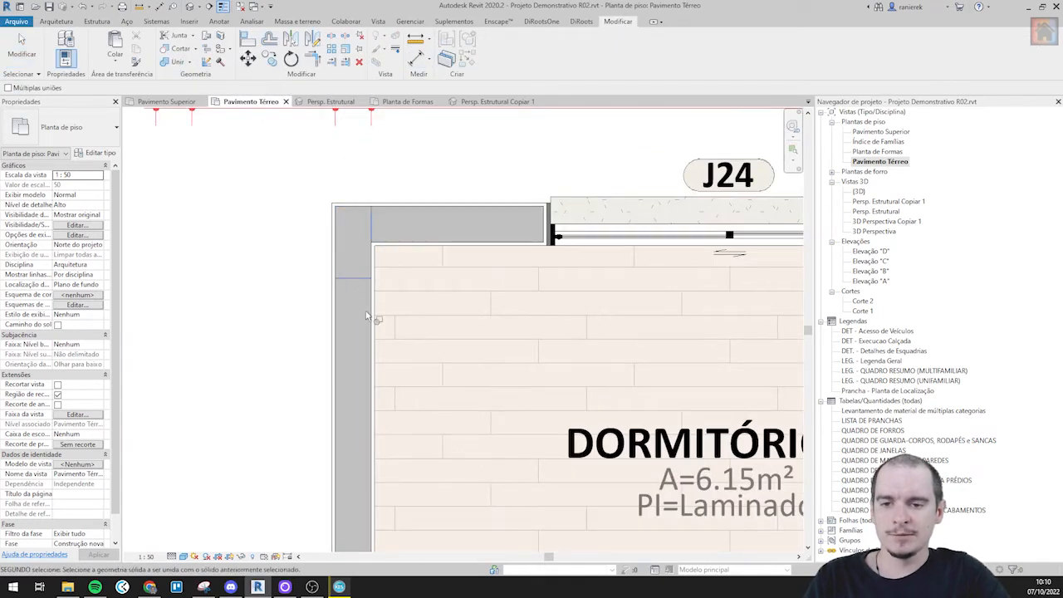
pyautogui.click(368, 264)
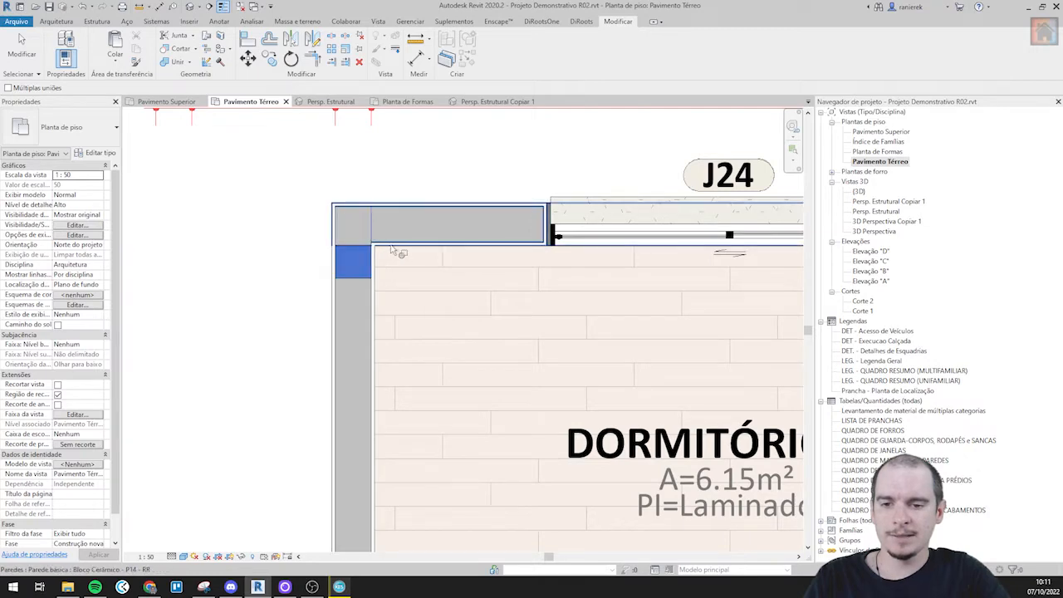
pyautogui.click(390, 249)
# - Join the column between window J24 and door P31 to the walls it meets
pyautogui.scroll(-5, 391, 249)
pyautogui.moveTo(267, 230); pyautogui.dragTo(386, 247, button='middle')
pyautogui.scroll(6, 213, 223)
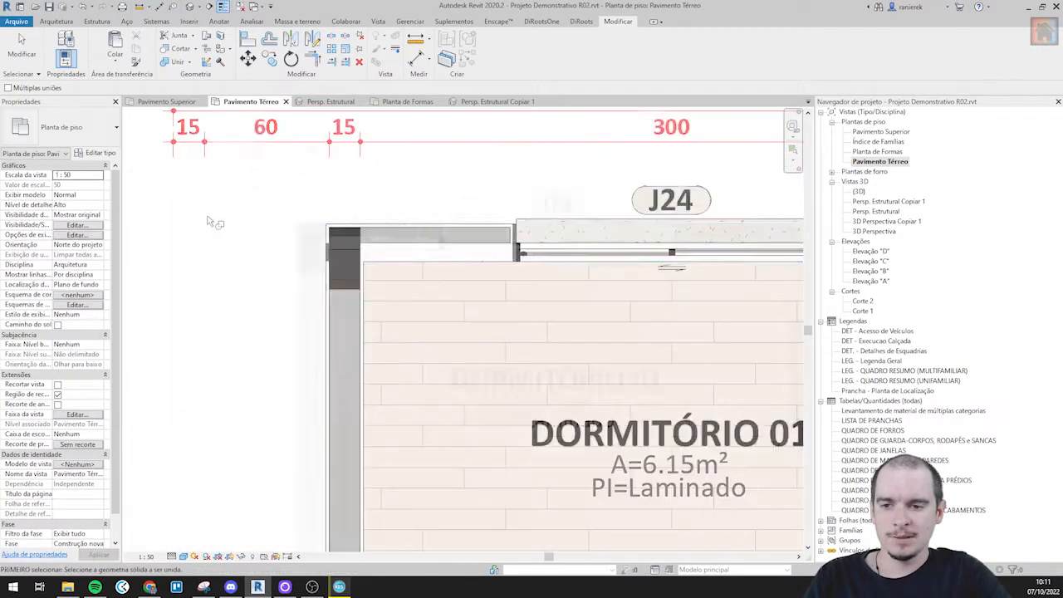
pyautogui.scroll(-5, 363, 234)
pyautogui.moveTo(706, 257); pyautogui.dragTo(357, 247, button='middle')
pyautogui.scroll(4, 377, 254)
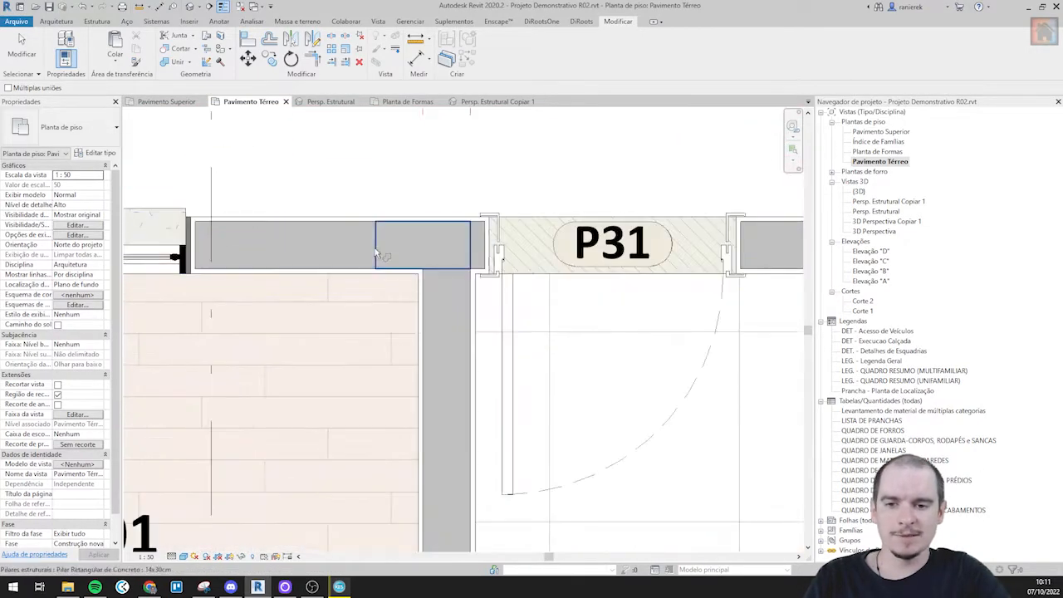
pyautogui.click(376, 259)
pyautogui.click(371, 274)
# - Join the column at Cozinha's upper outer corner to both adjoining walls
pyautogui.scroll(-2, 376, 262)
pyautogui.moveTo(573, 252); pyautogui.dragTo(218, 249, button='middle')
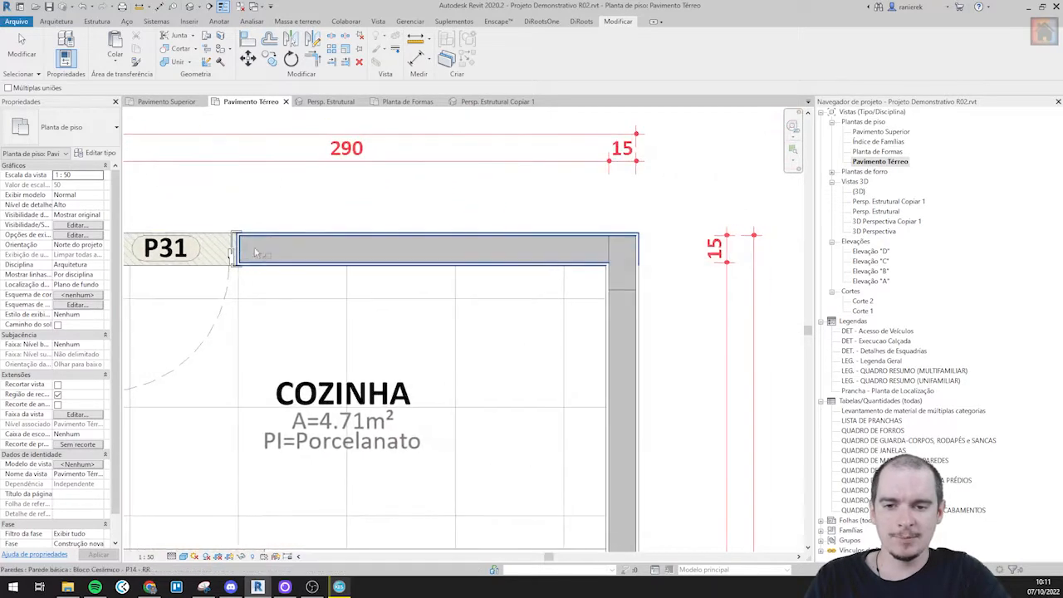
pyautogui.click(614, 260)
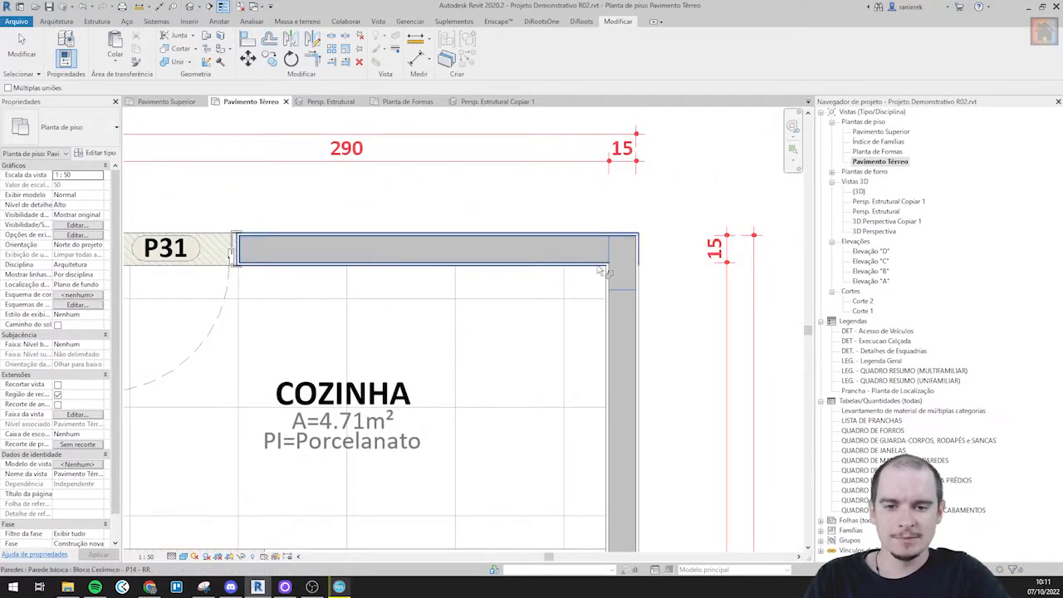
pyautogui.click(599, 262)
pyautogui.scroll(-5, 544, 212)
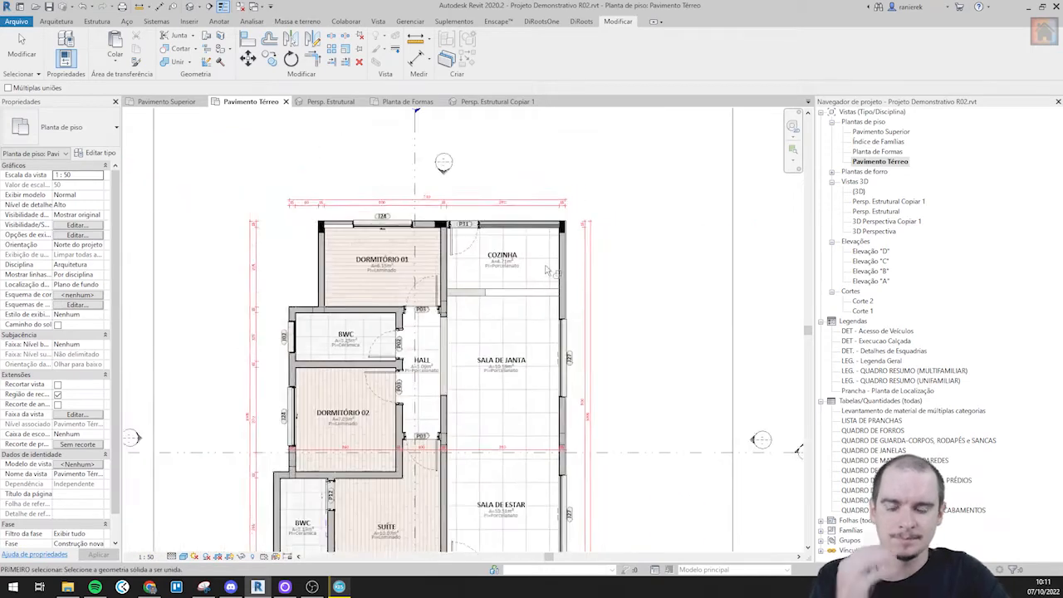
# - Join the columns beside Dormitório 01's door P03 and in the wall above the BWC with window J02 to their walls
pyautogui.scroll(4, 430, 223)
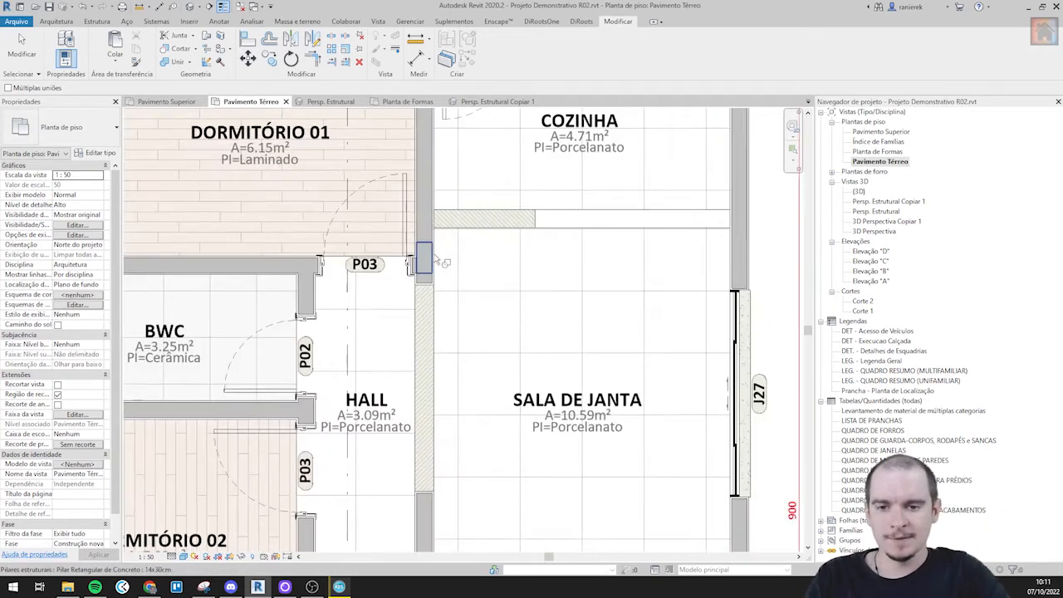
pyautogui.scroll(3, 434, 261)
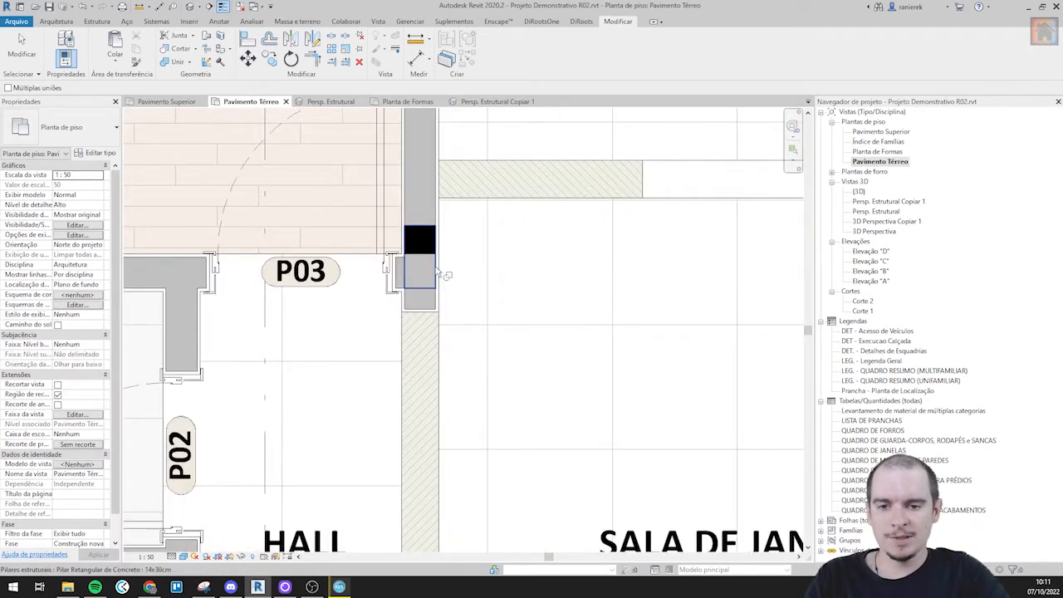
pyautogui.scroll(-4, 419, 228)
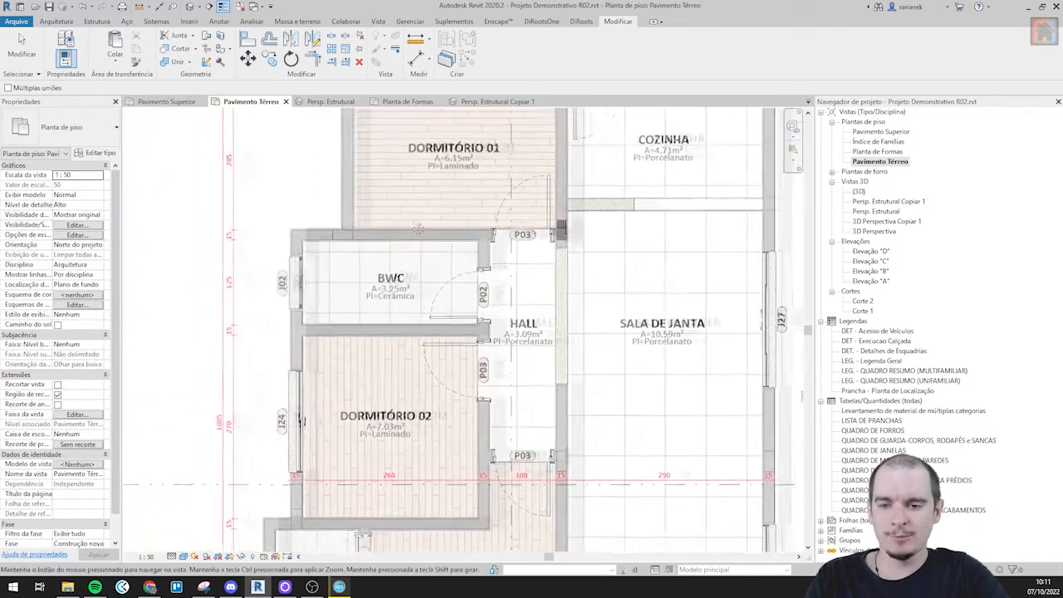
pyautogui.scroll(4, 420, 228)
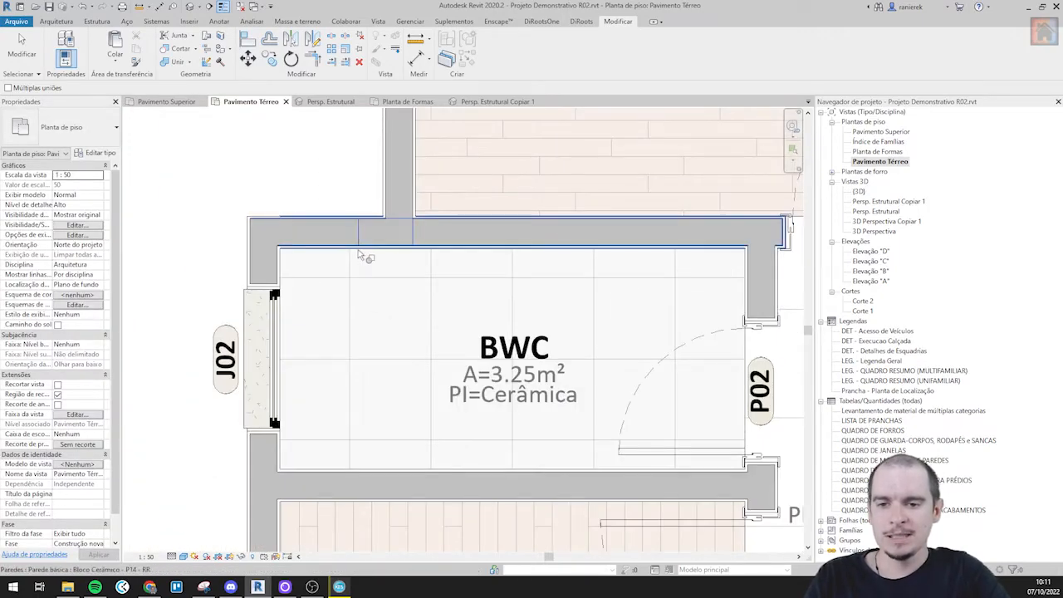
pyautogui.scroll(-4, 363, 249)
pyautogui.scroll(3, 345, 237)
pyautogui.scroll(-3, 345, 237)
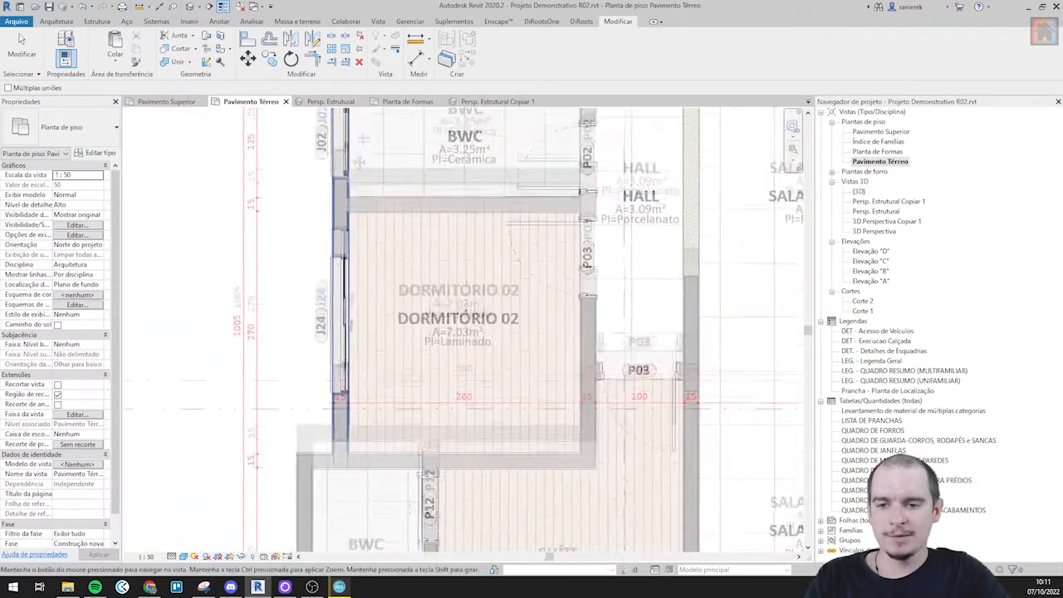
# - Join the columns at Dormitório 02's lower outer corner and the Suíte BWC's lower outer corner to their walls
pyautogui.scroll(3, 357, 389)
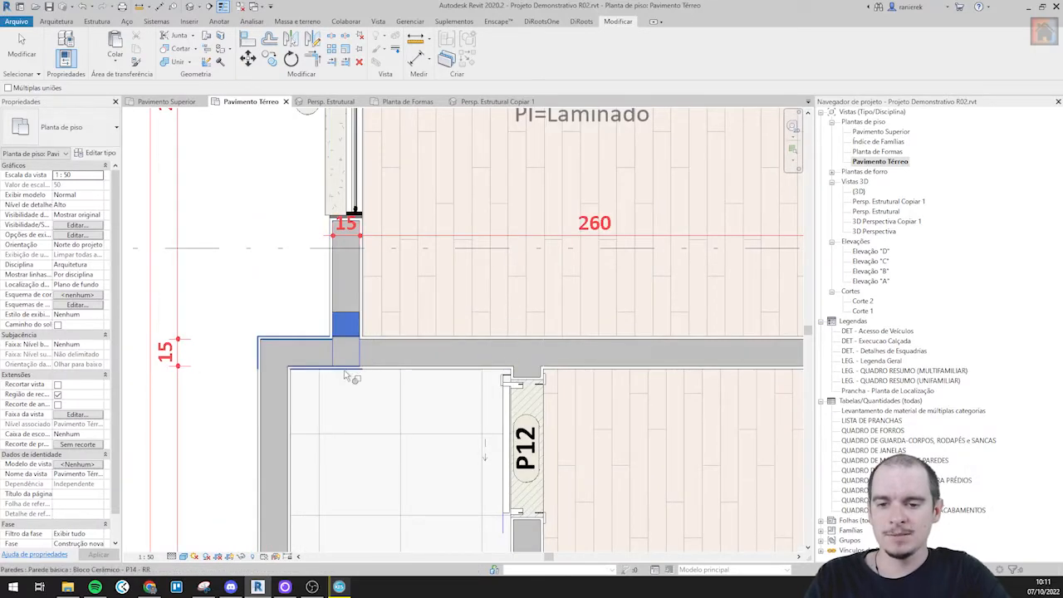
pyautogui.click(344, 372)
pyautogui.scroll(-4, 321, 250)
pyautogui.moveTo(324, 414); pyautogui.dragTo(319, 300, button='middle')
pyautogui.scroll(3, 306, 299)
pyautogui.scroll(2, 247, 316)
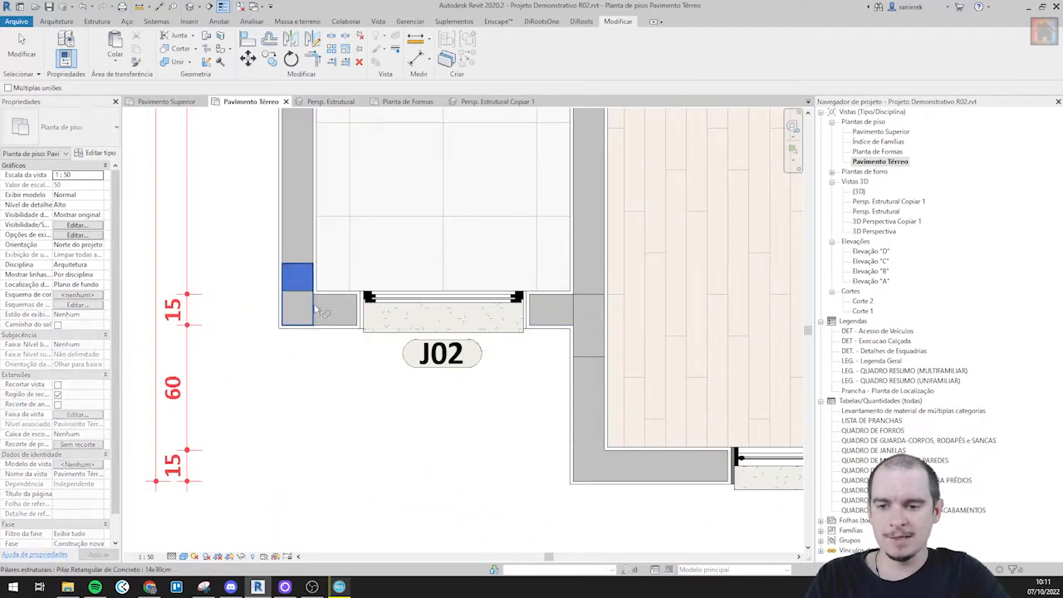
pyautogui.click(308, 274)
# - Join the columns in the Suíte's side walls, next to window J02 and door P08, to the walls they meet
pyautogui.scroll(-2, 325, 260)
pyautogui.scroll(3, 469, 305)
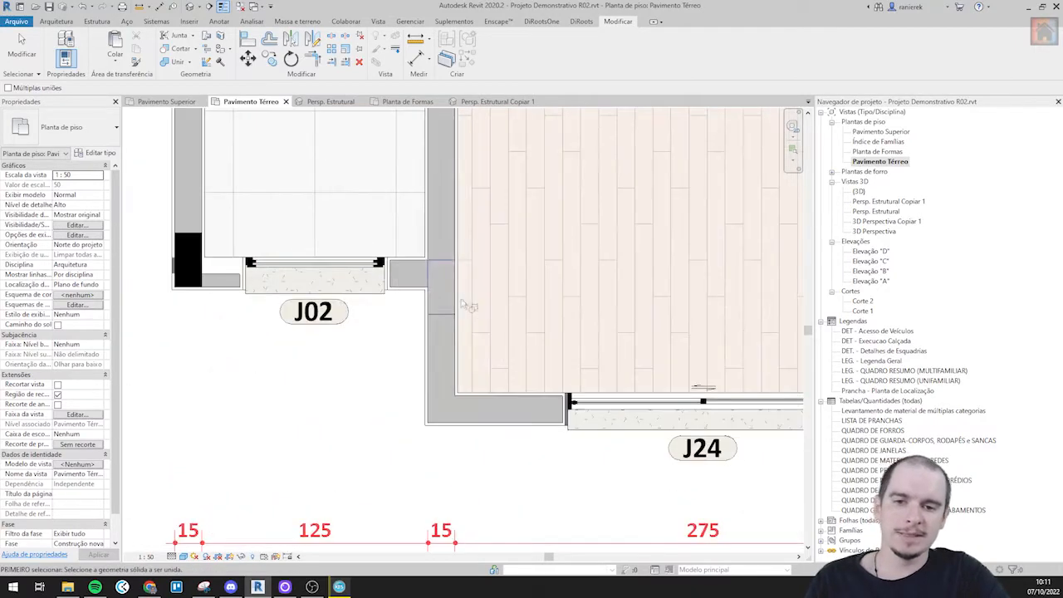
pyautogui.click(459, 299)
pyautogui.click(458, 303)
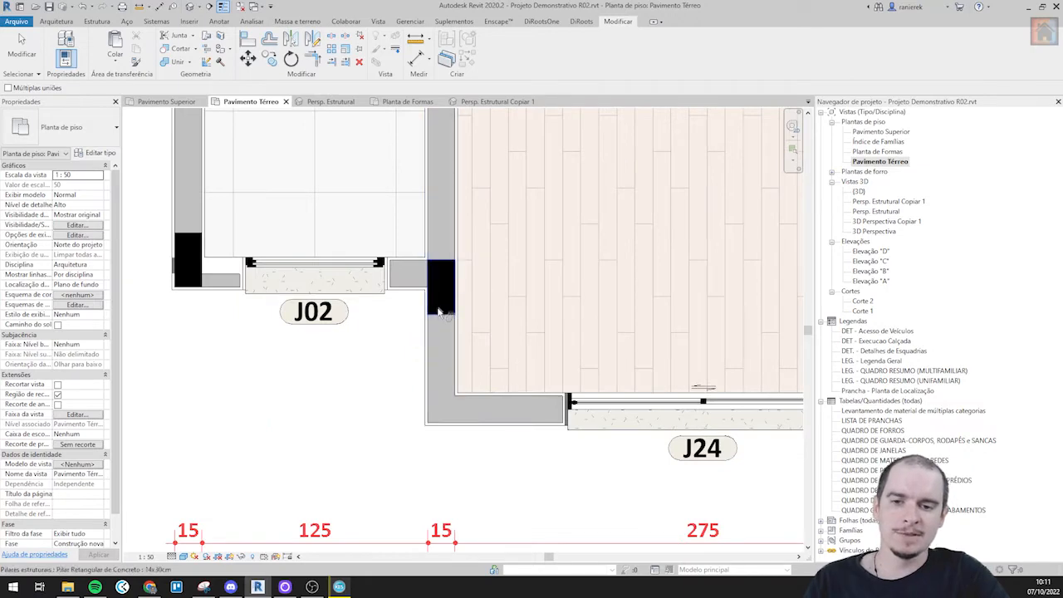
pyautogui.scroll(-3, 439, 310)
pyautogui.scroll(4, 529, 320)
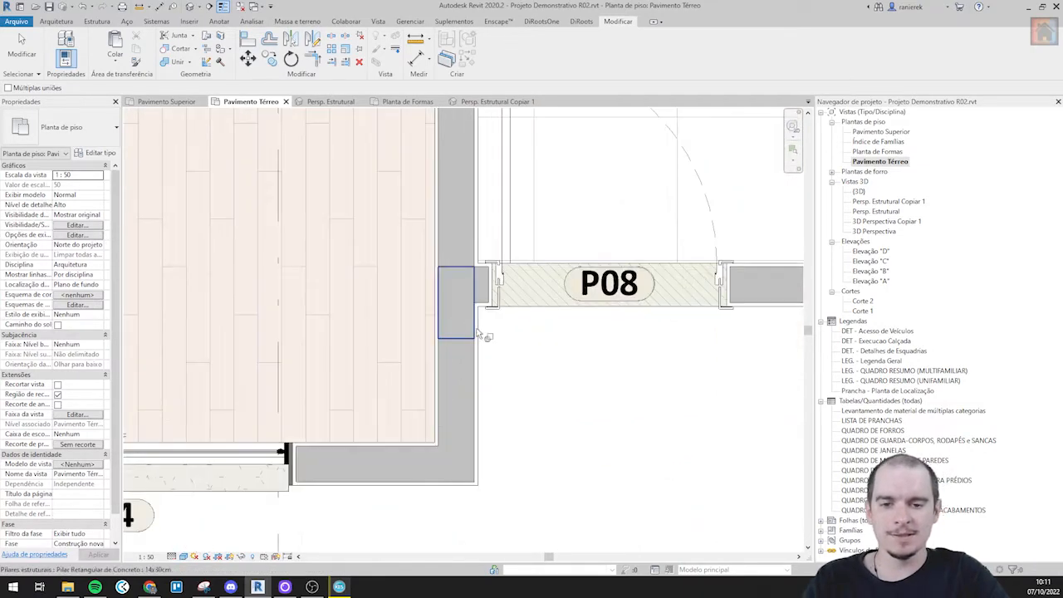
pyautogui.click(476, 331)
# - Join the column at Sala de Estar's lower outer corner to both adjoining walls
pyautogui.scroll(-4, 490, 332)
pyautogui.scroll(5, 499, 333)
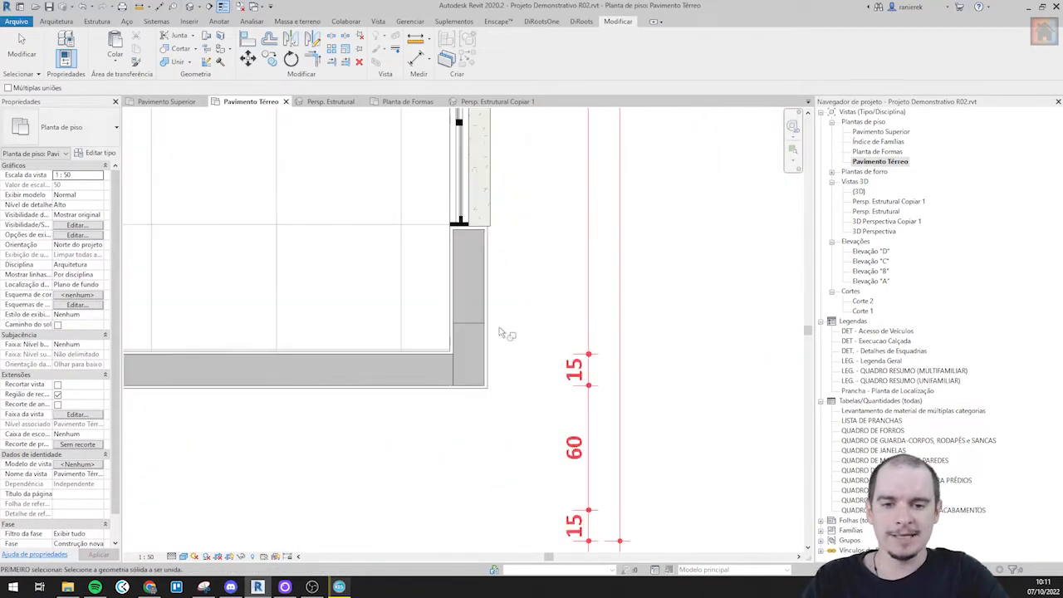
pyautogui.click(488, 337)
pyautogui.click(485, 356)
pyautogui.scroll(-1, 411, 354)
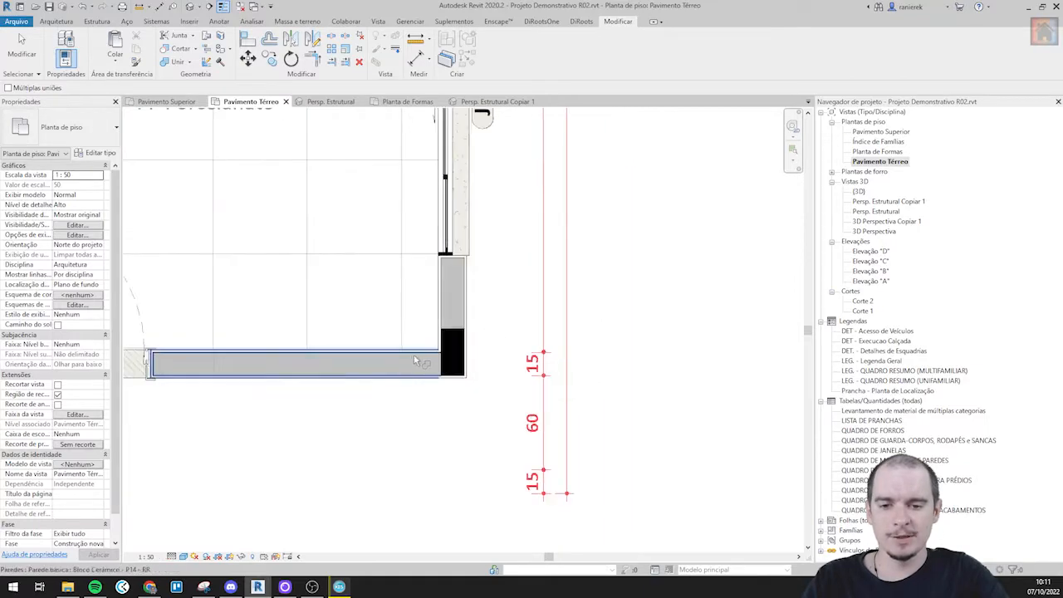
# - Join the columns in the outer wall between the two J27 windows and beside the Suíte's door P03 to their walls
pyautogui.scroll(-3, 412, 356)
pyautogui.scroll(4, 464, 318)
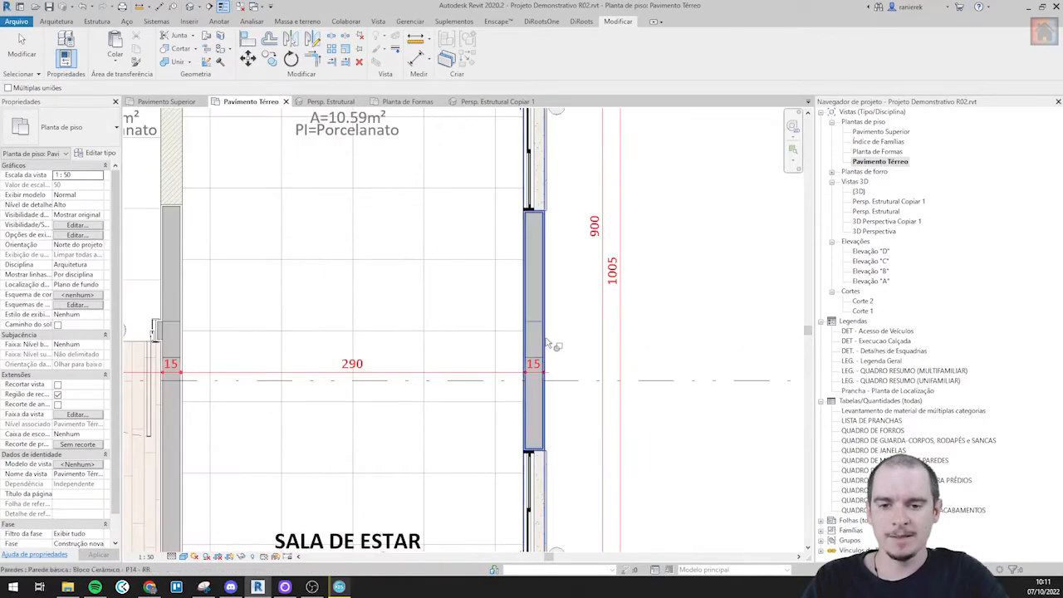
pyautogui.scroll(-5, 548, 349)
pyautogui.scroll(4, 461, 330)
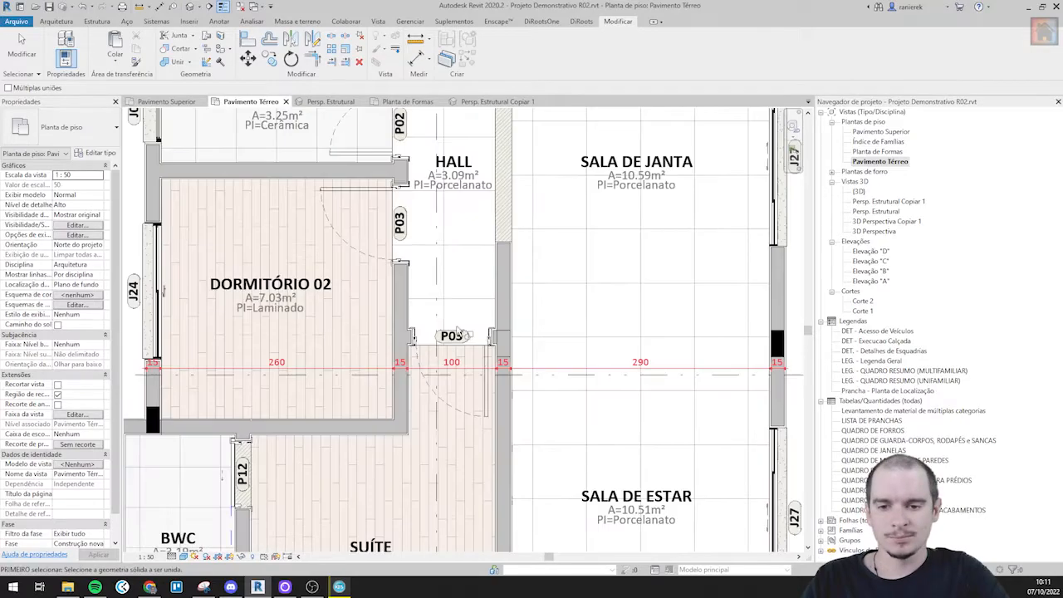
pyautogui.click(503, 360)
pyautogui.click(509, 351)
pyautogui.moveTo(512, 352); pyautogui.dragTo(521, 476, button='middle')
pyautogui.scroll(-2, 490, 394)
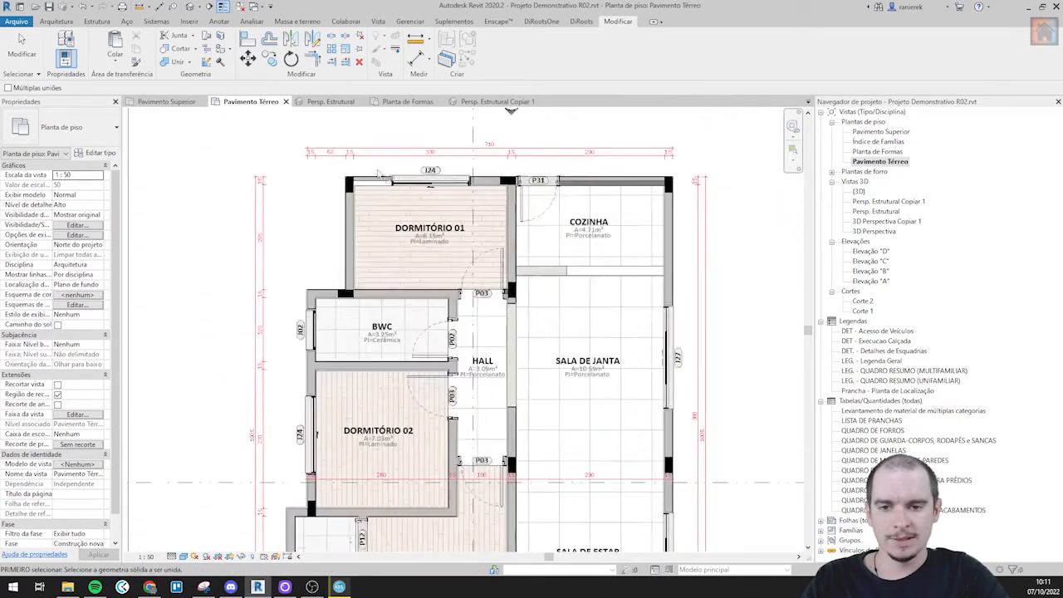
# - Split Dormitório 01's upper wall, beside window J24, at the inner face of the outer corner column
pyautogui.scroll(4, 366, 216)
pyautogui.press('s')
pyautogui.press('l')
pyautogui.scroll(2, 332, 224)
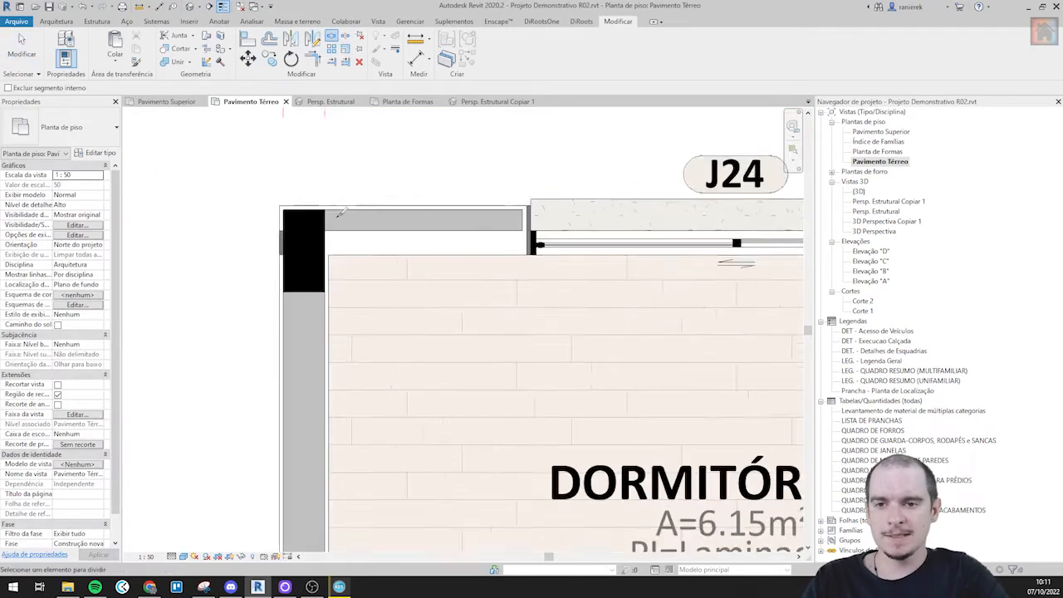
pyautogui.click(330, 222)
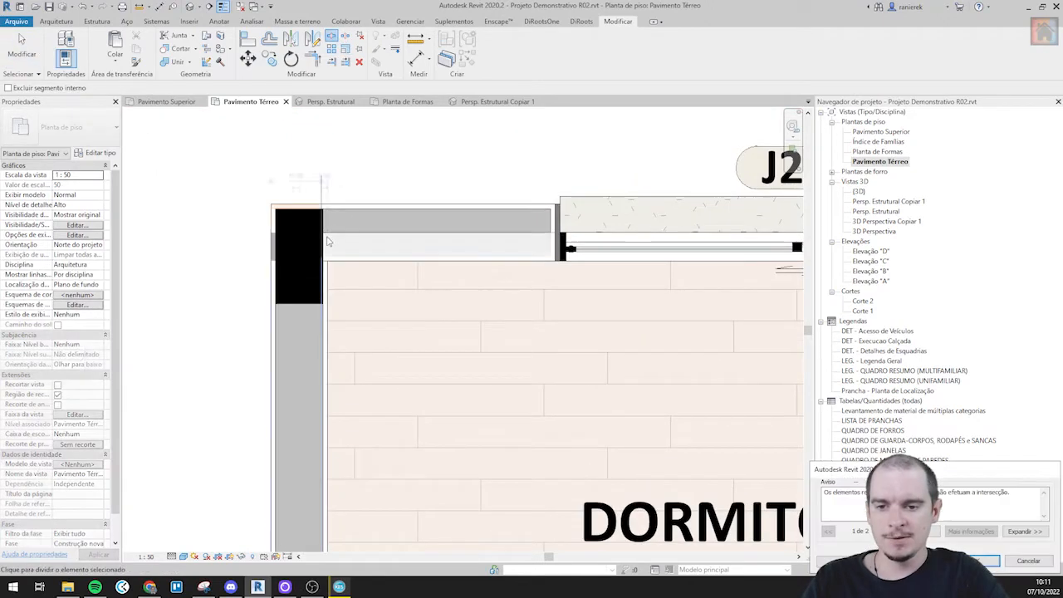
pyautogui.scroll(-3, 528, 393)
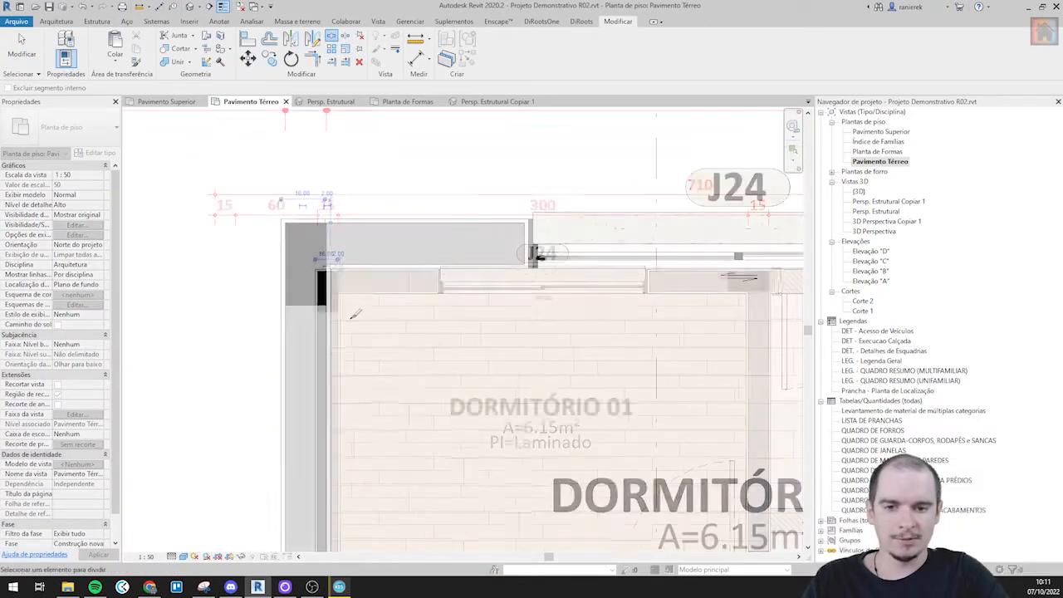
# - Split the Suíte BWC's lower wall, beside window J02, at the inner face of the outer corner column
pyautogui.scroll(4, 407, 279)
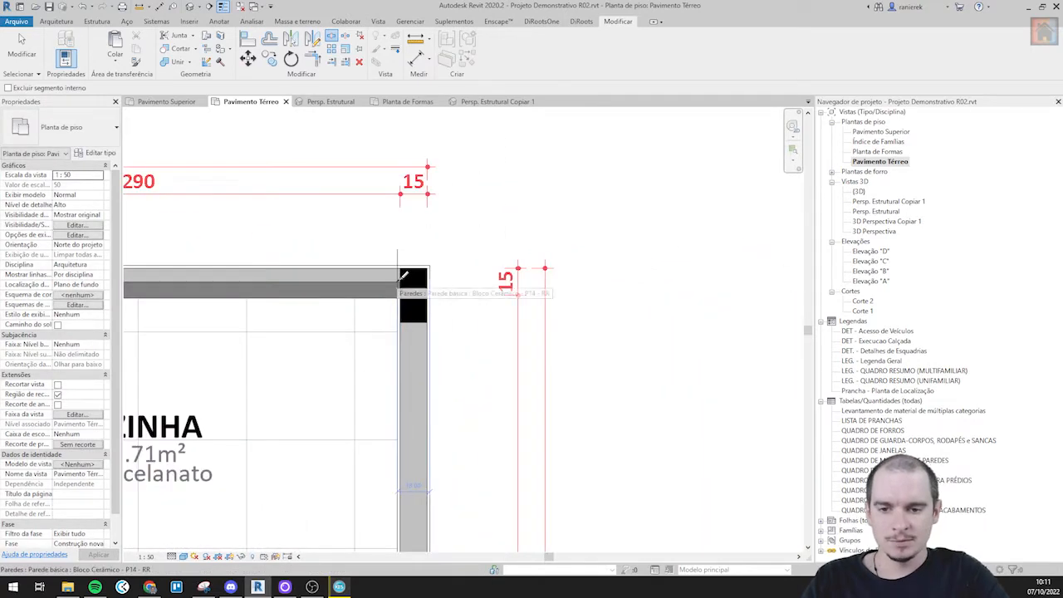
pyautogui.scroll(-4, 404, 237)
pyautogui.scroll(1, 538, 108)
pyautogui.scroll(5, 259, 388)
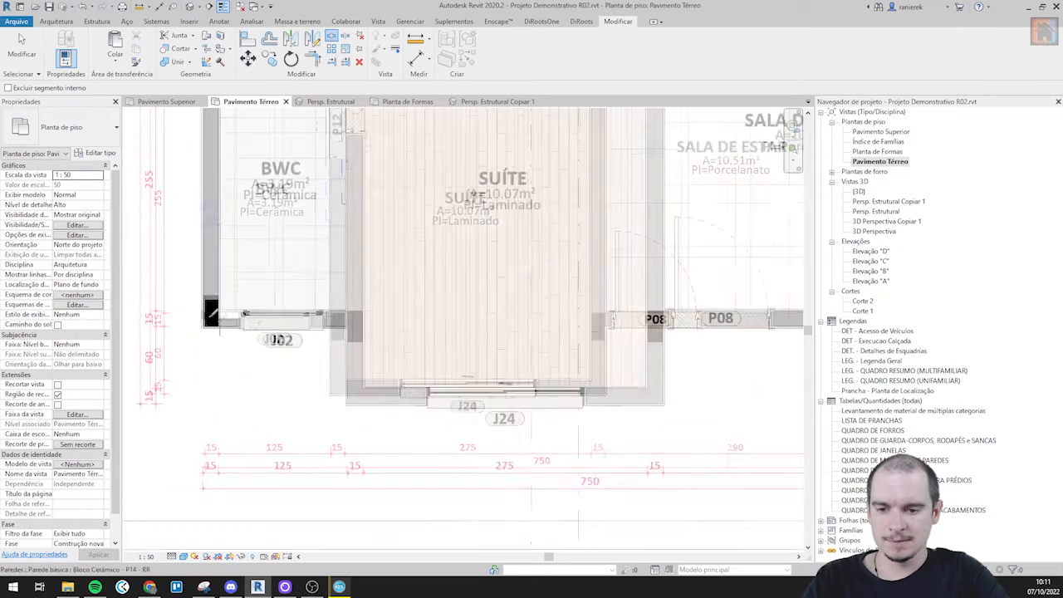
pyautogui.click(238, 311)
pyautogui.scroll(-3, 236, 366)
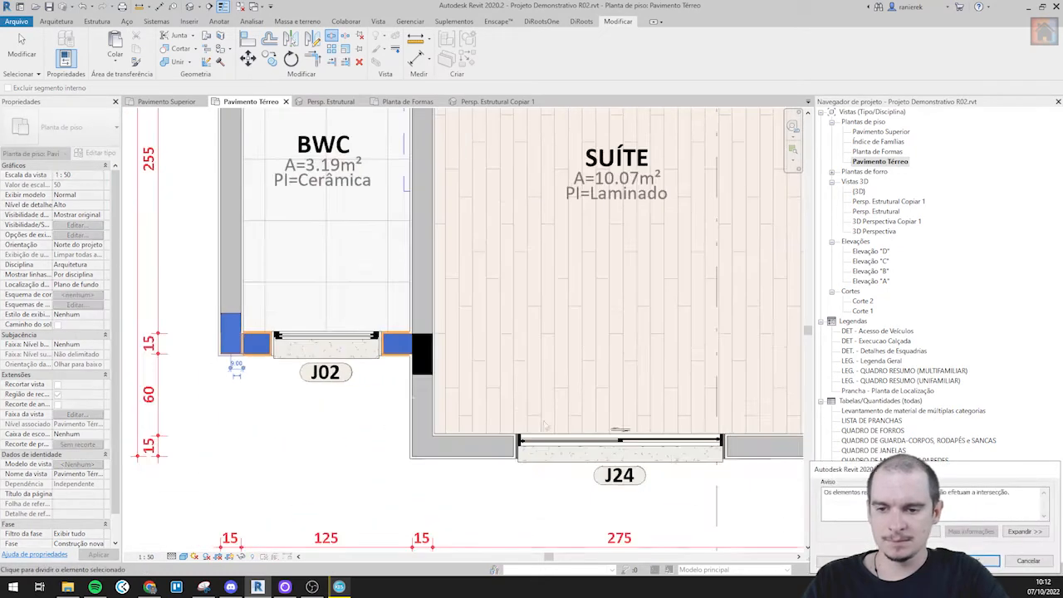
pyautogui.press('Escape')
# - Move the crop region's lower edge slightly away from the floor plan and bring its upper edge closer to the plan
pyautogui.scroll(-4, 237, 365)
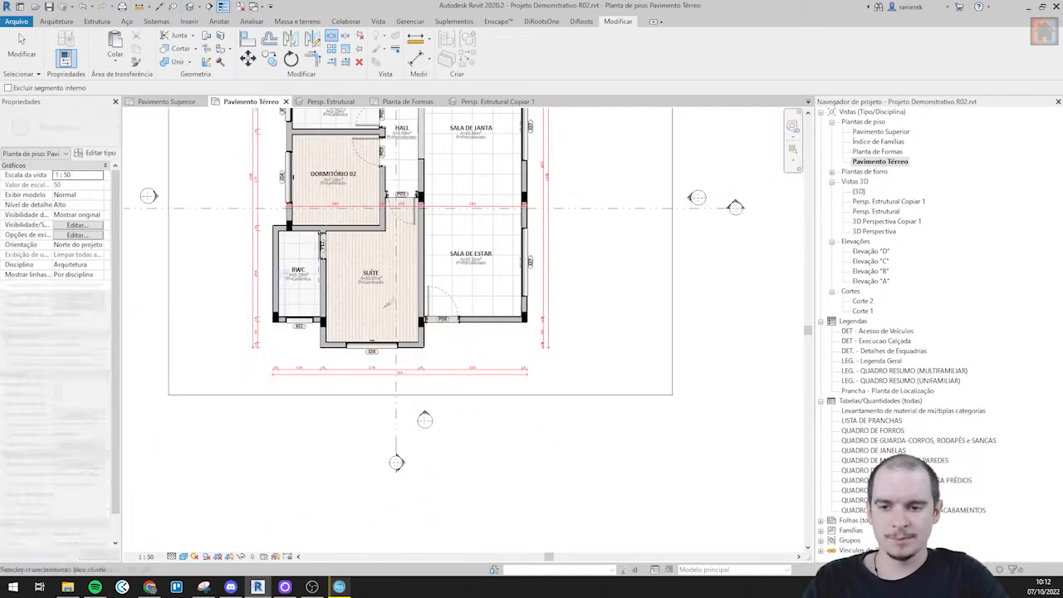
pyautogui.scroll(1, 579, 380)
pyautogui.scroll(-2, 598, 299)
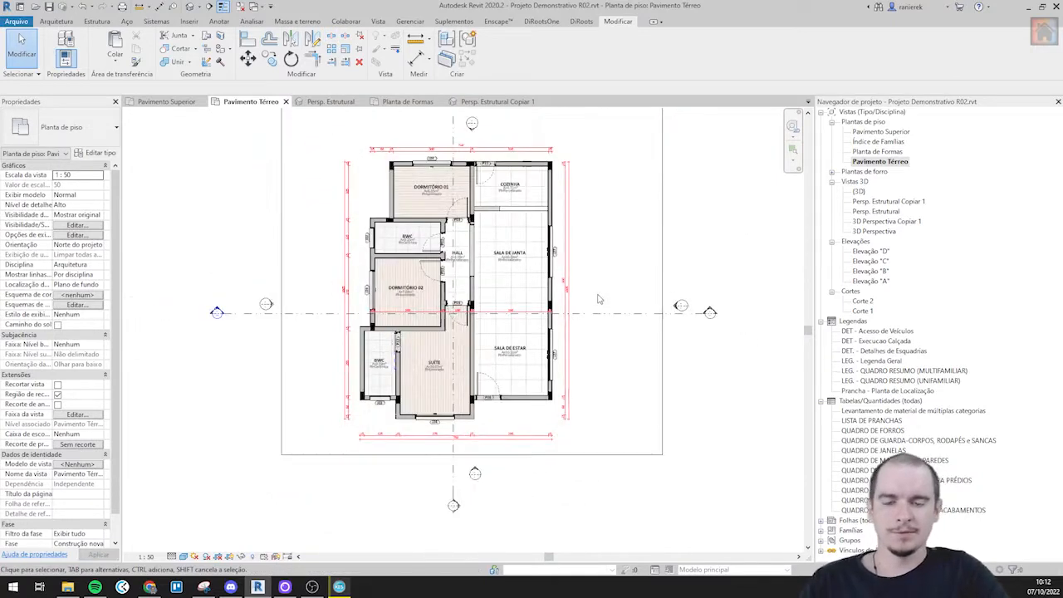
pyautogui.moveTo(595, 274); pyautogui.dragTo(577, 247, button='middle')
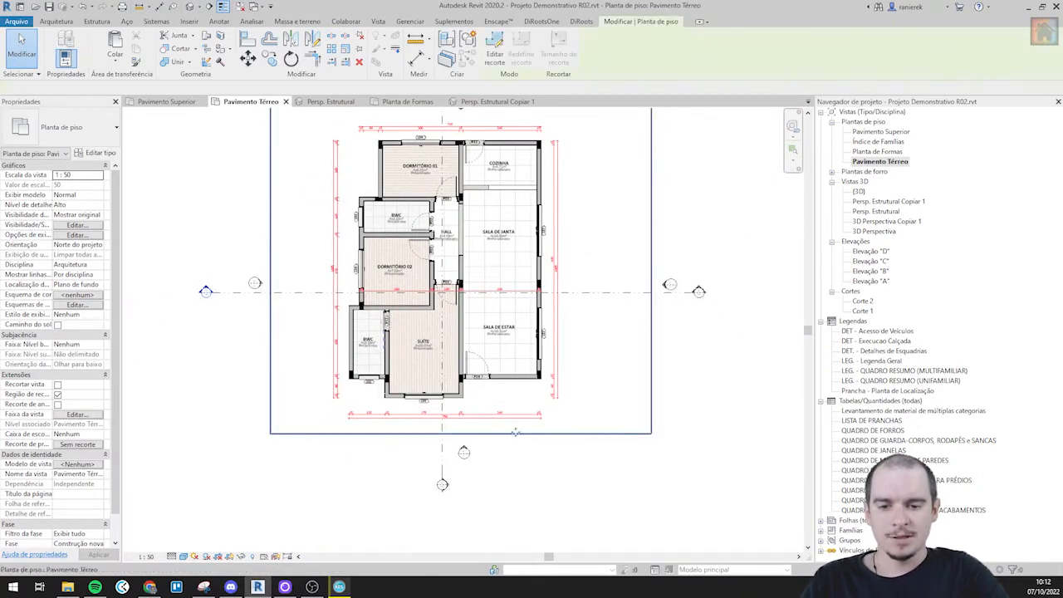
pyautogui.click(458, 433)
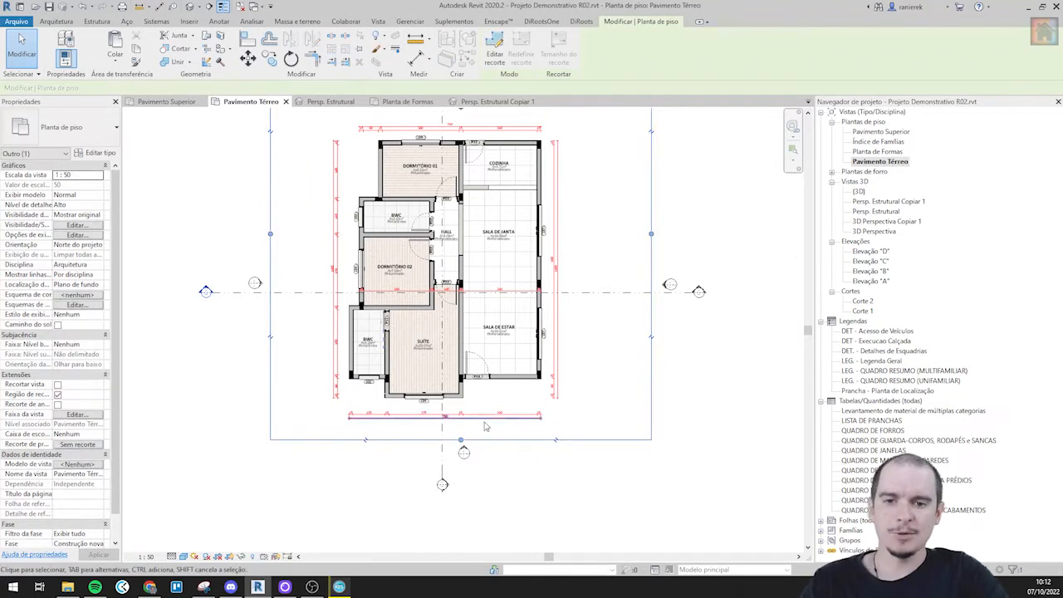
pyautogui.moveTo(517, 321); pyautogui.dragTo(512, 382, button='middle')
pyautogui.moveTo(530, 289); pyautogui.dragTo(517, 365, button='middle')
pyautogui.moveTo(448, 178); pyautogui.dragTo(448, 234)
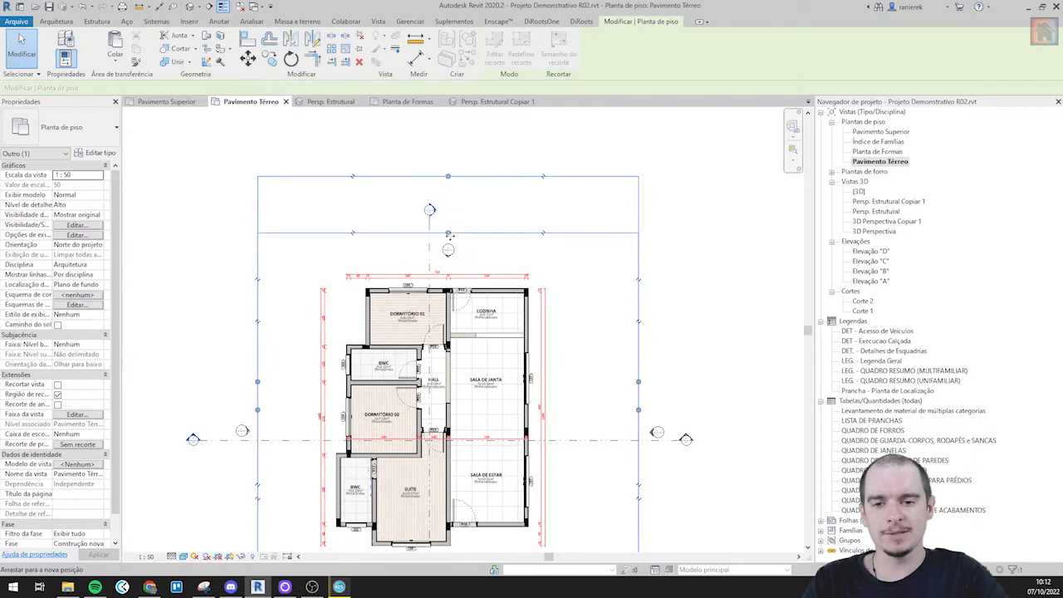
pyautogui.click(470, 189)
pyautogui.scroll(-2, 469, 189)
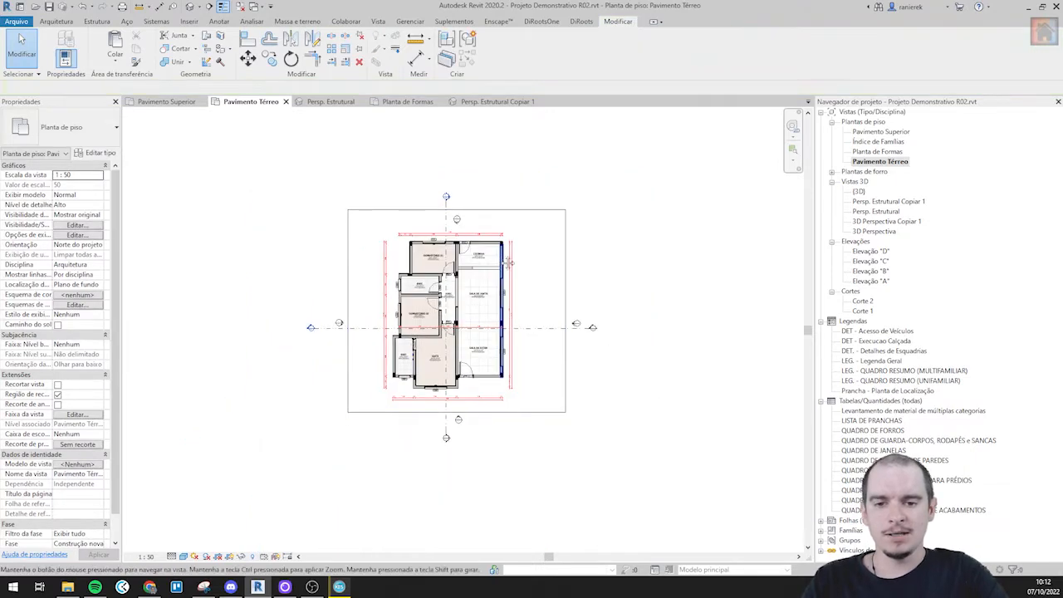
pyautogui.scroll(3, 460, 241)
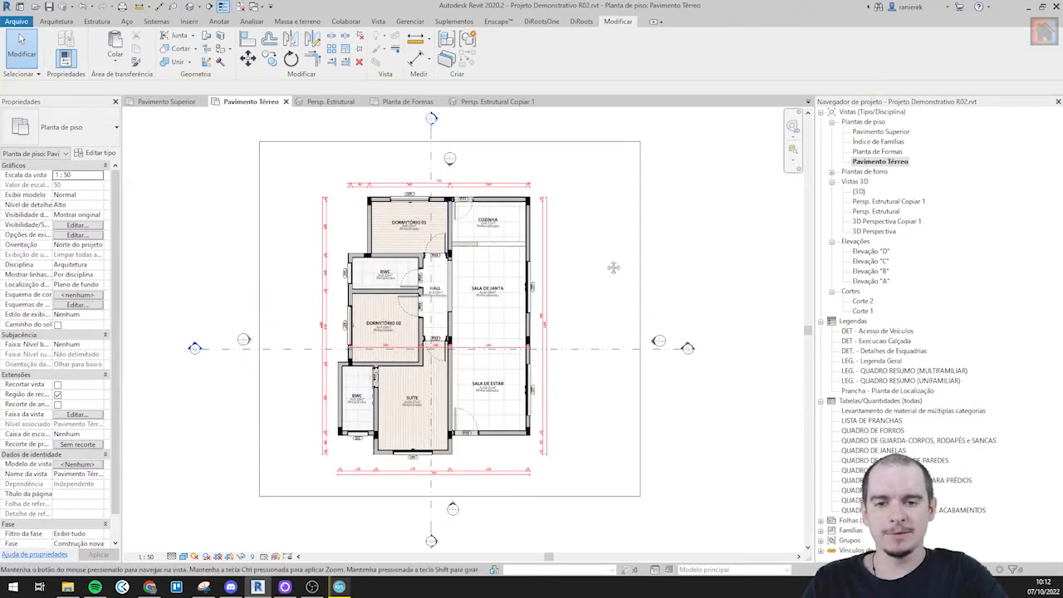
pyautogui.moveTo(595, 269); pyautogui.dragTo(593, 254, button='middle')
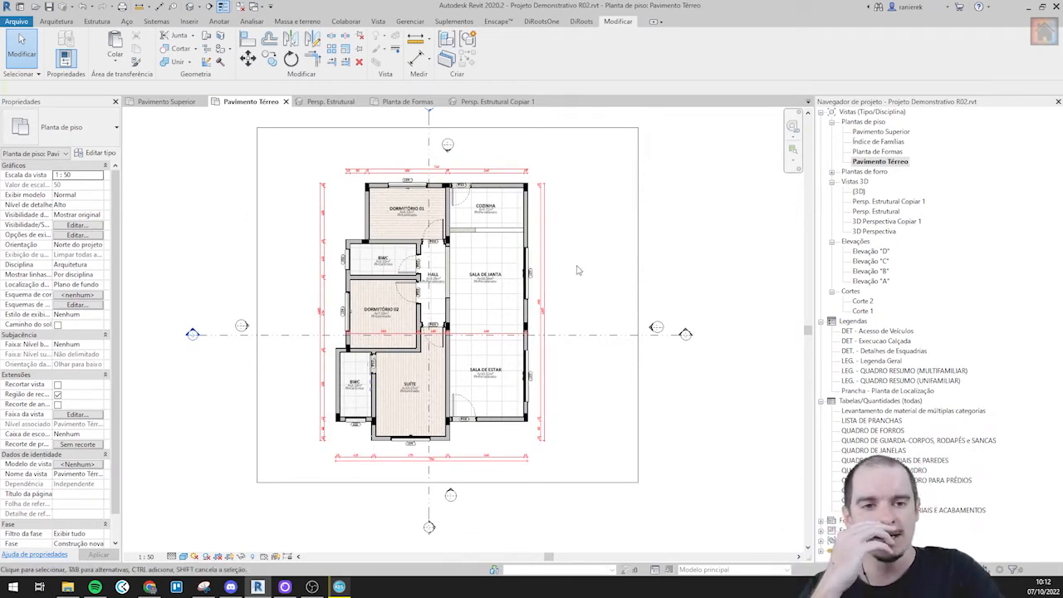
pyautogui.moveTo(576, 252); pyautogui.dragTo(556, 223, button='middle')
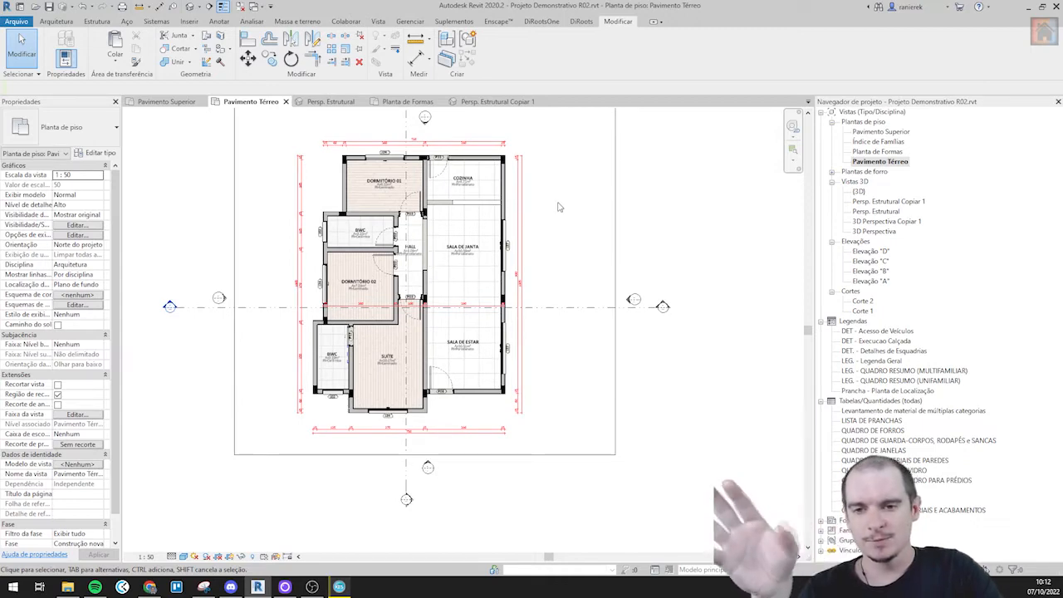
pyautogui.moveTo(554, 255); pyautogui.dragTo(584, 284, button='middle')
pyautogui.scroll(3, 581, 316)
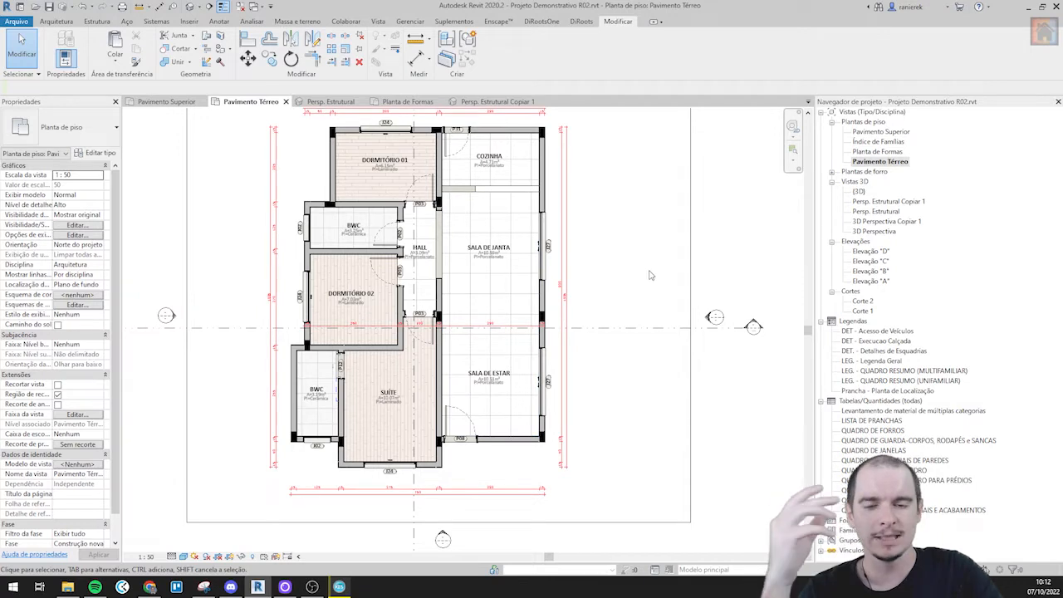
pyautogui.moveTo(650, 275); pyautogui.dragTo(653, 297, button='middle')
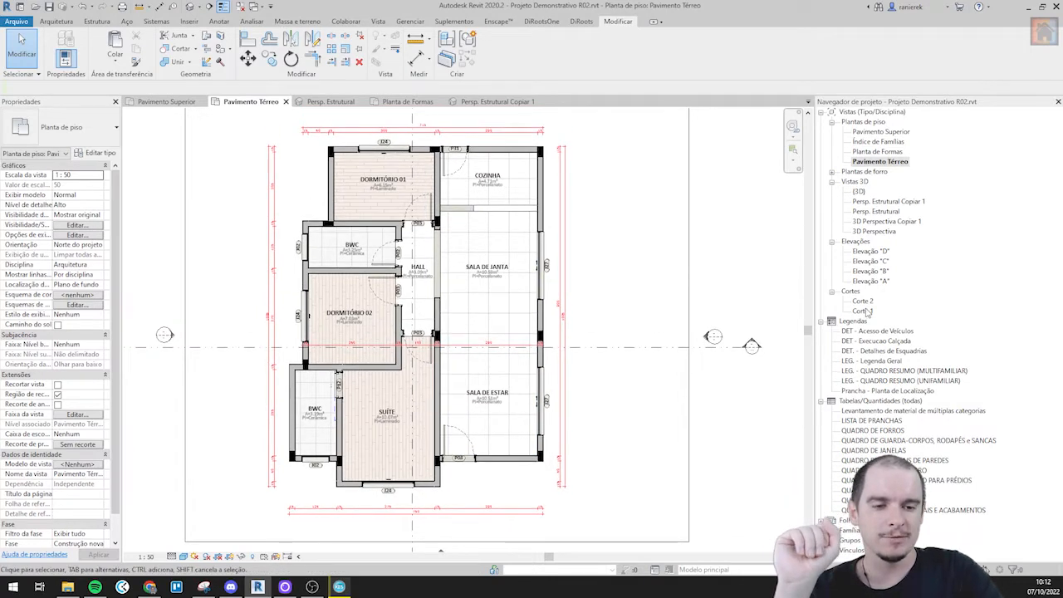
pyautogui.click(872, 500)
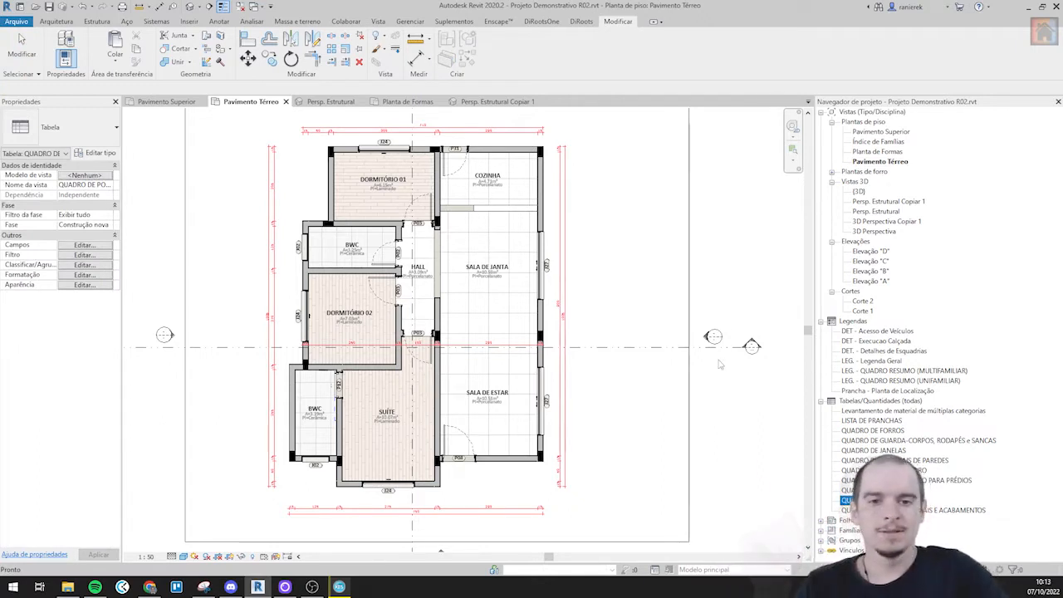
pyautogui.click(726, 238)
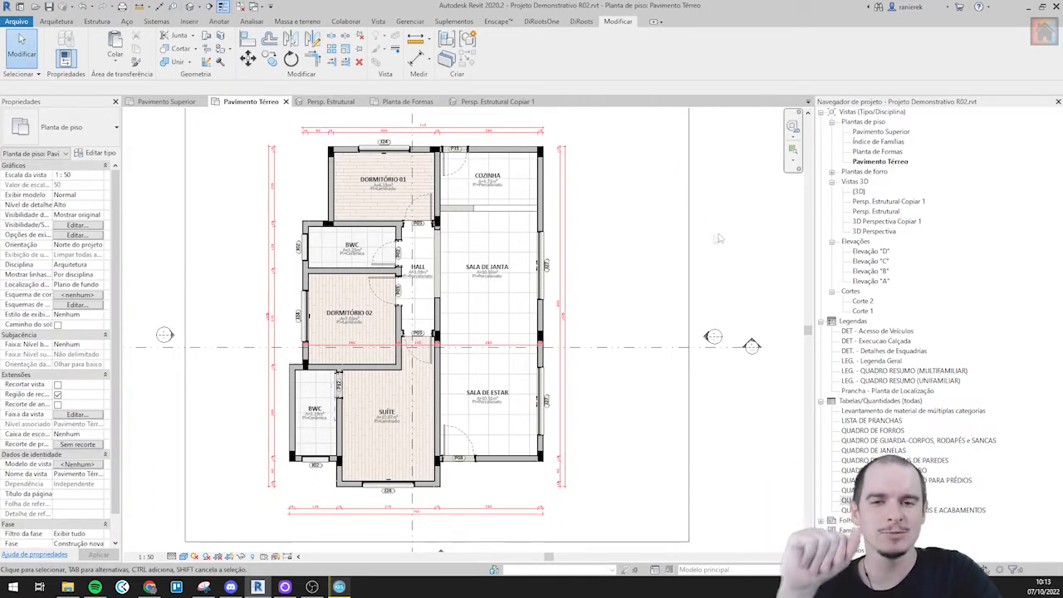
# - Bring both side edges of the crop region closer to the floor plan's outer dimensions
pyautogui.scroll(-3, 638, 251)
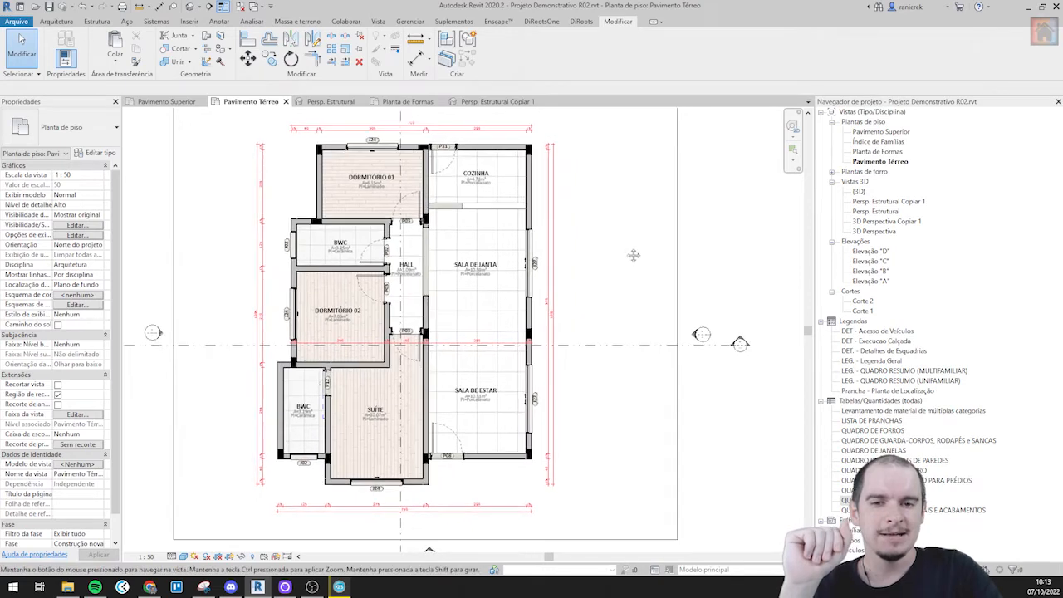
pyautogui.click(658, 270)
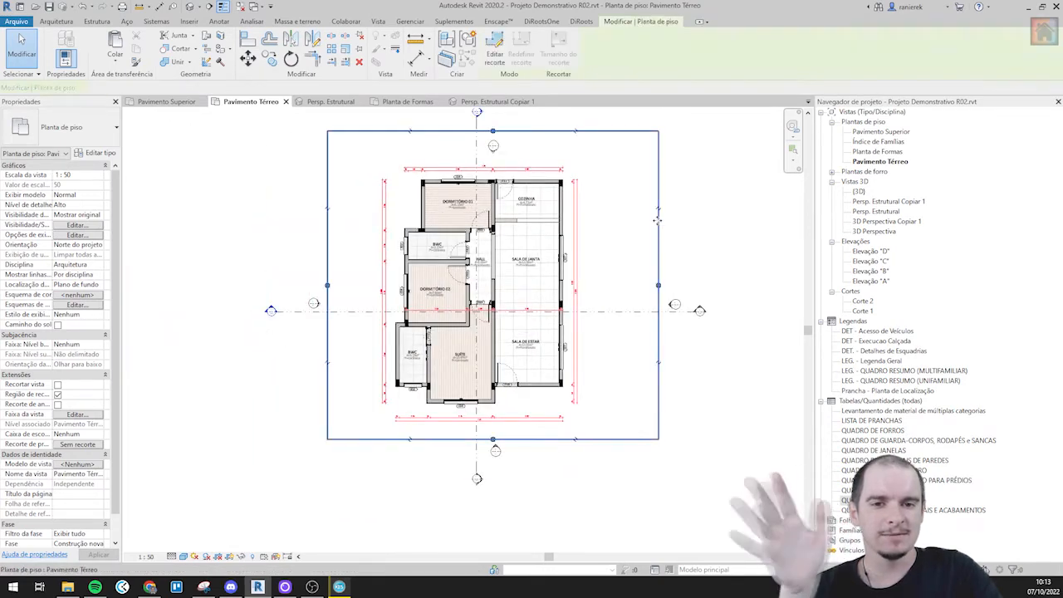
pyautogui.moveTo(657, 284); pyautogui.dragTo(611, 284)
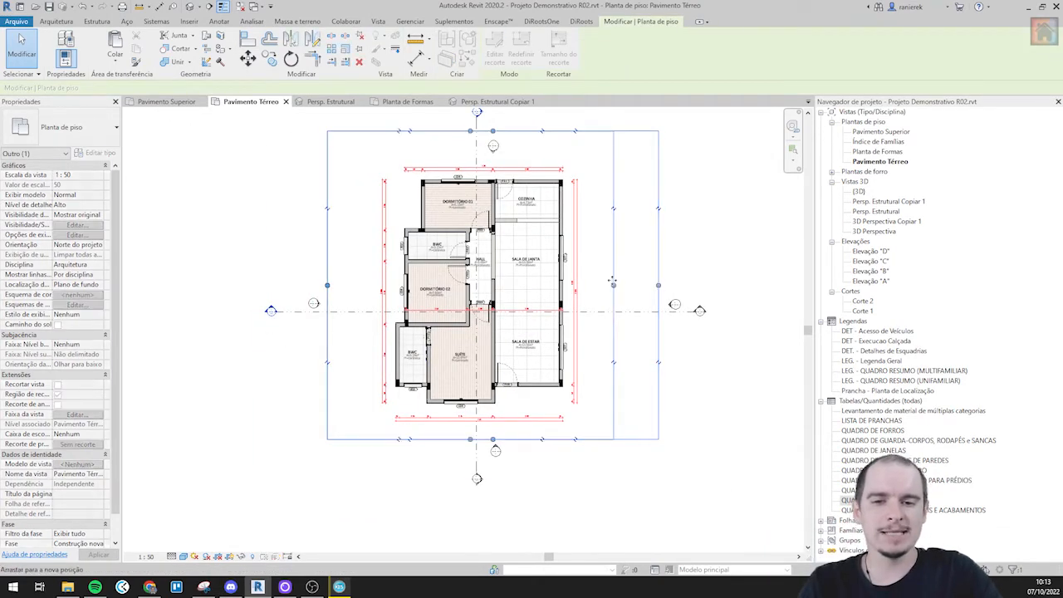
pyautogui.moveTo(328, 285); pyautogui.dragTo(351, 285)
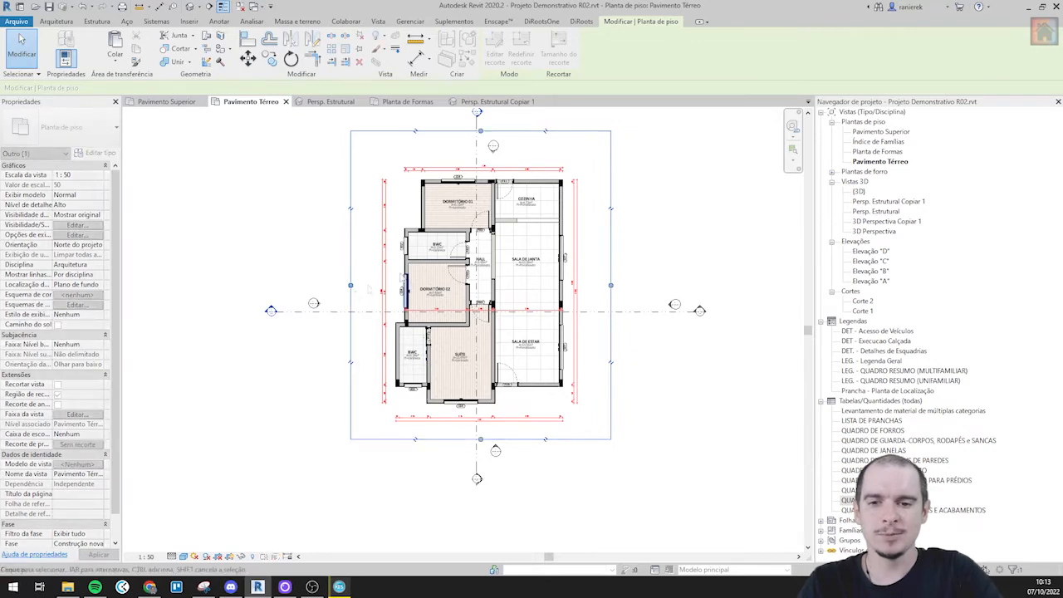
pyautogui.click(686, 228)
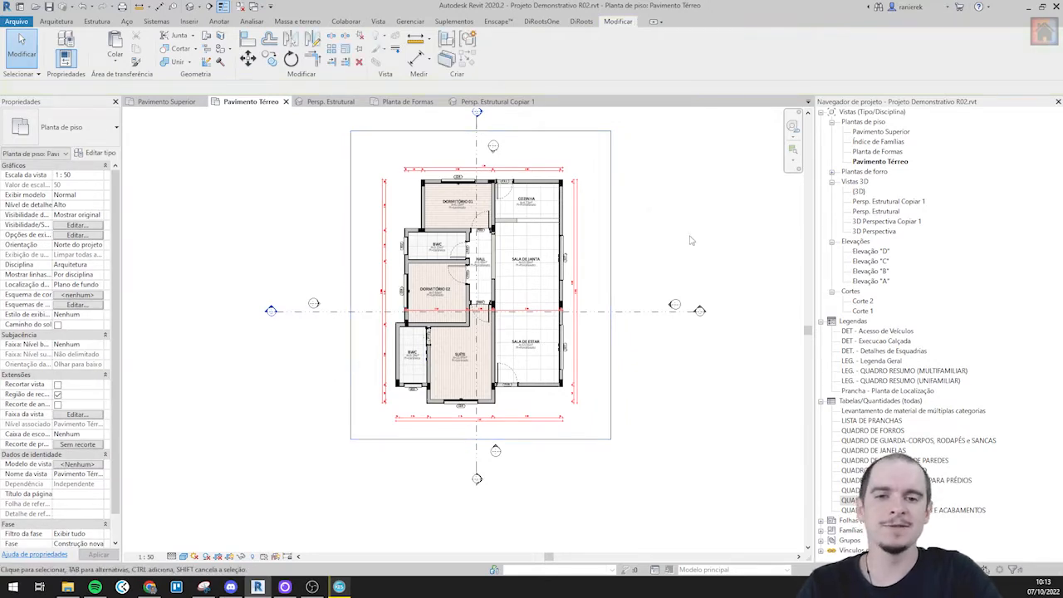
pyautogui.scroll(2, 631, 245)
pyautogui.moveTo(605, 249); pyautogui.dragTo(585, 247, button='middle')
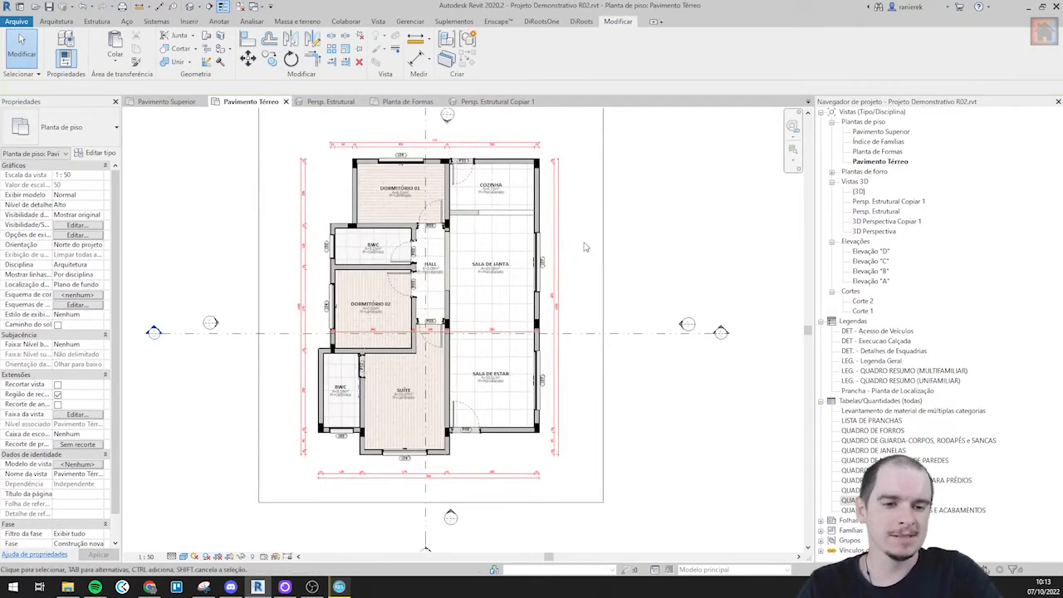
pyautogui.moveTo(700, 371); pyautogui.dragTo(680, 349, button='middle')
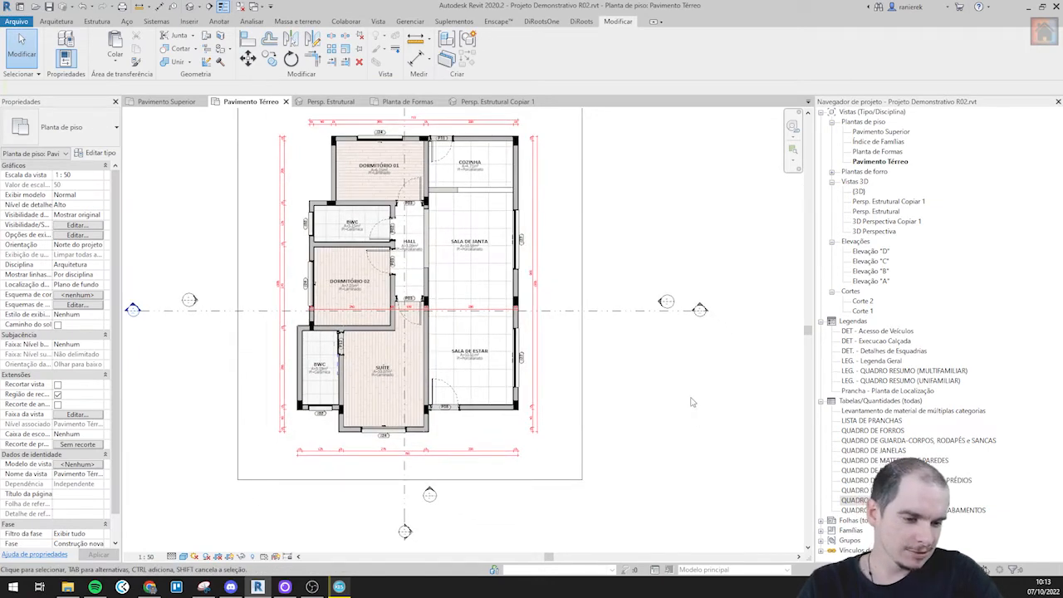
pyautogui.scroll(-3, 679, 297)
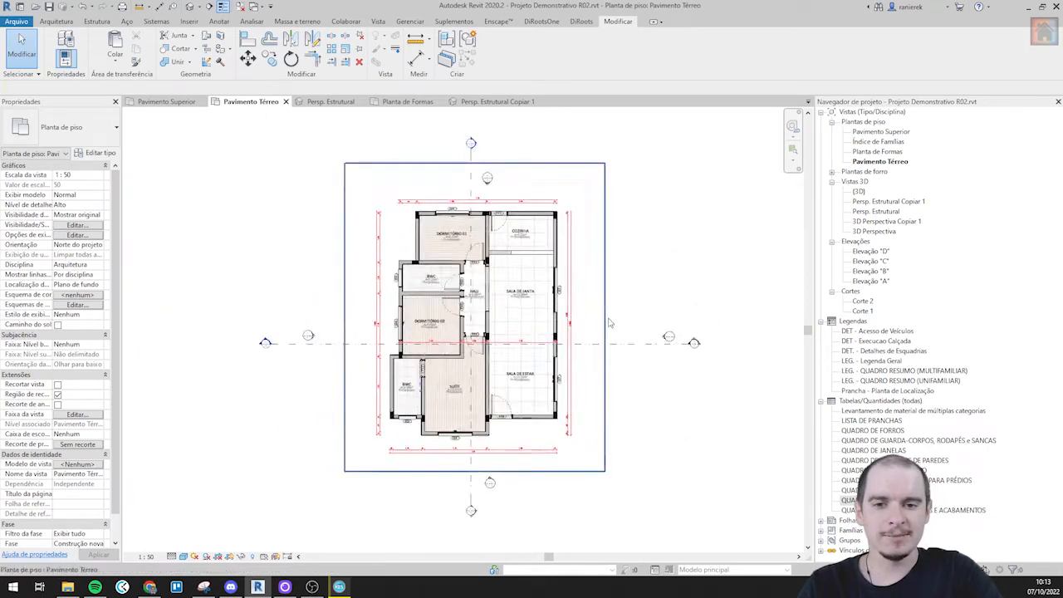
pyautogui.scroll(2, 609, 322)
# - Open sheet 002, Planta Baixa do Pavimento Térreo
pyautogui.click(862, 371)
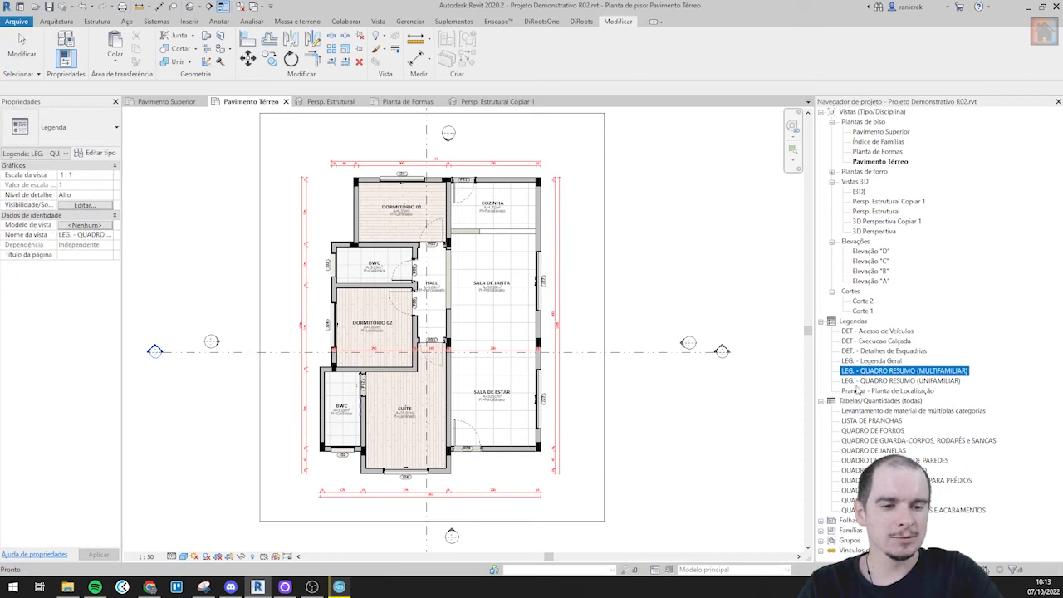
pyautogui.scroll(-2, 822, 522)
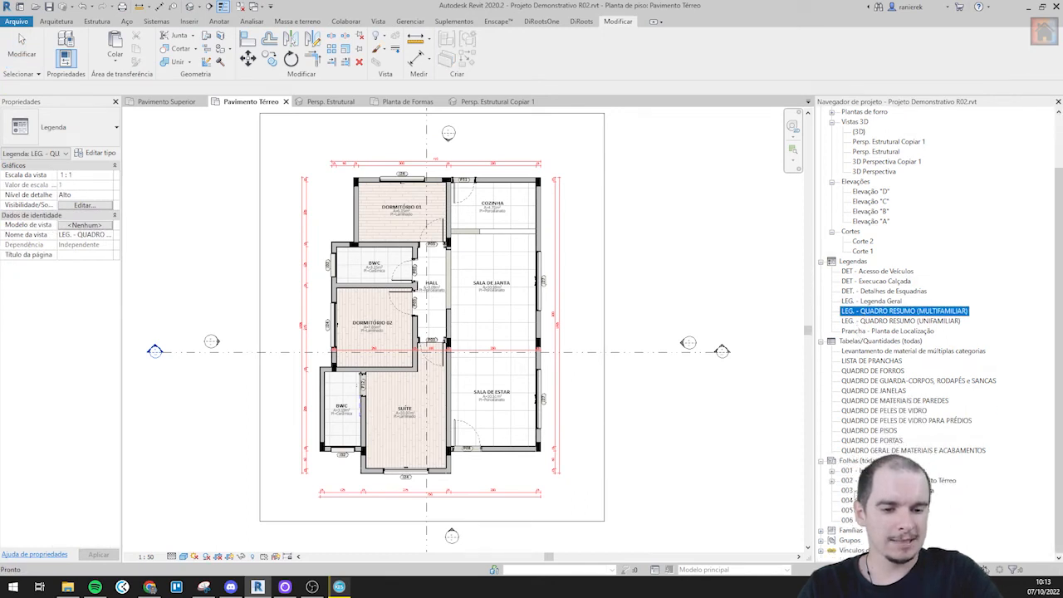
pyautogui.click(864, 471)
pyautogui.doubleClick(847, 480)
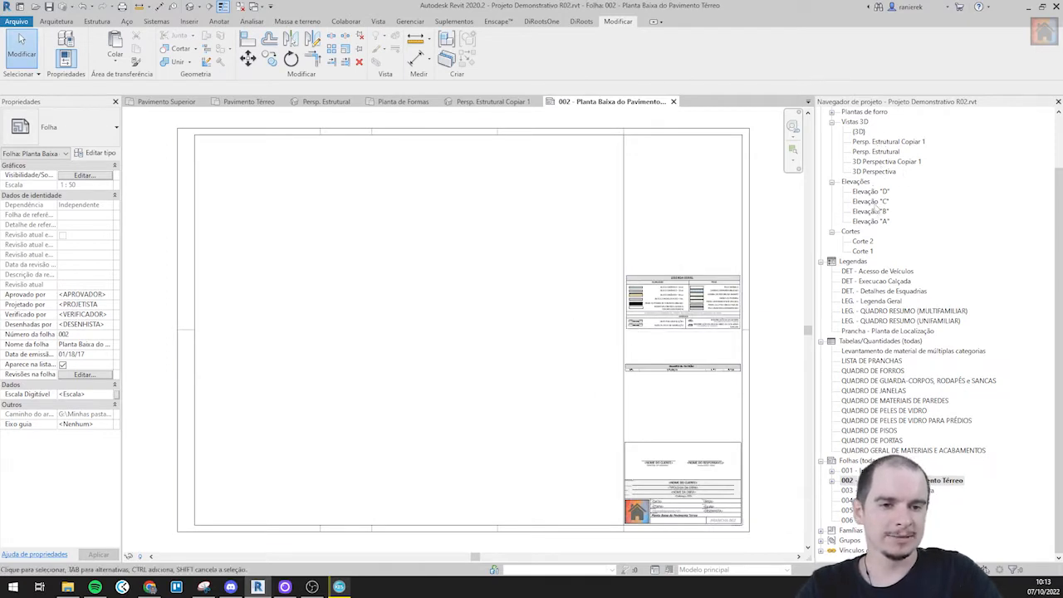
# - Place the Pavimento Térreo plan on sheet 002 and move its view title to the sheet's lower left corner
pyautogui.scroll(3, 880, 171)
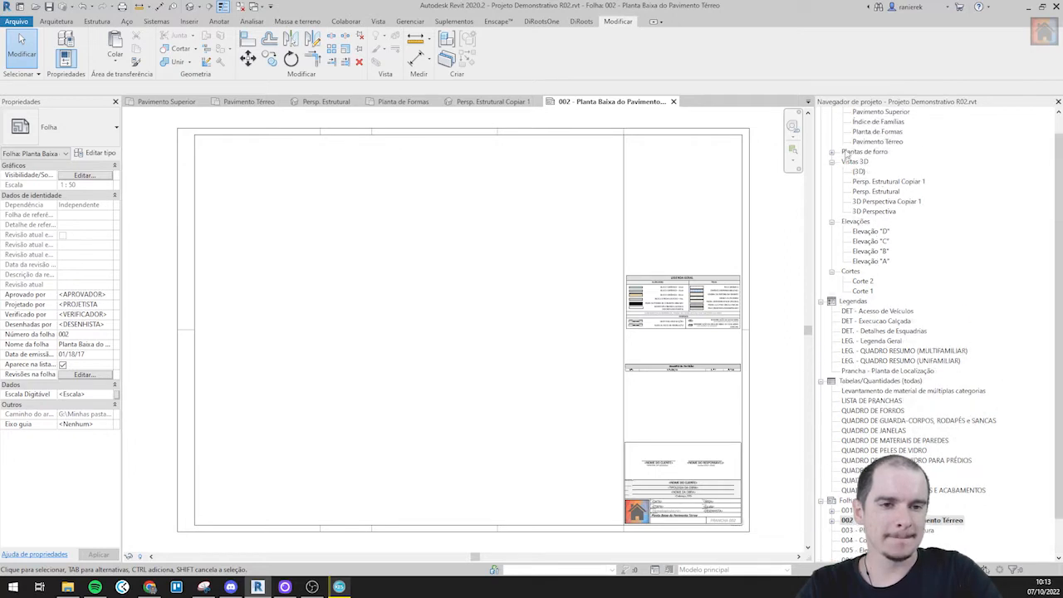
pyautogui.click(877, 162)
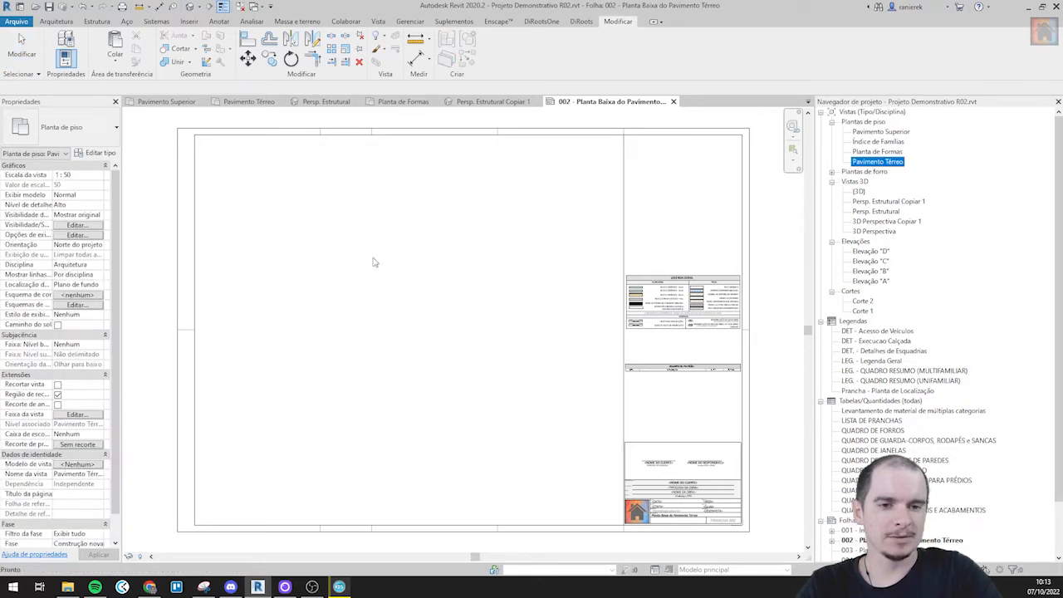
pyautogui.moveTo(530, 426); pyautogui.dragTo(528, 424)
pyautogui.click(472, 307)
pyautogui.moveTo(421, 322); pyautogui.dragTo(400, 402)
# - Activate the placed plan view, turn on view cropping and hide the crop region
pyautogui.doubleClick(393, 341)
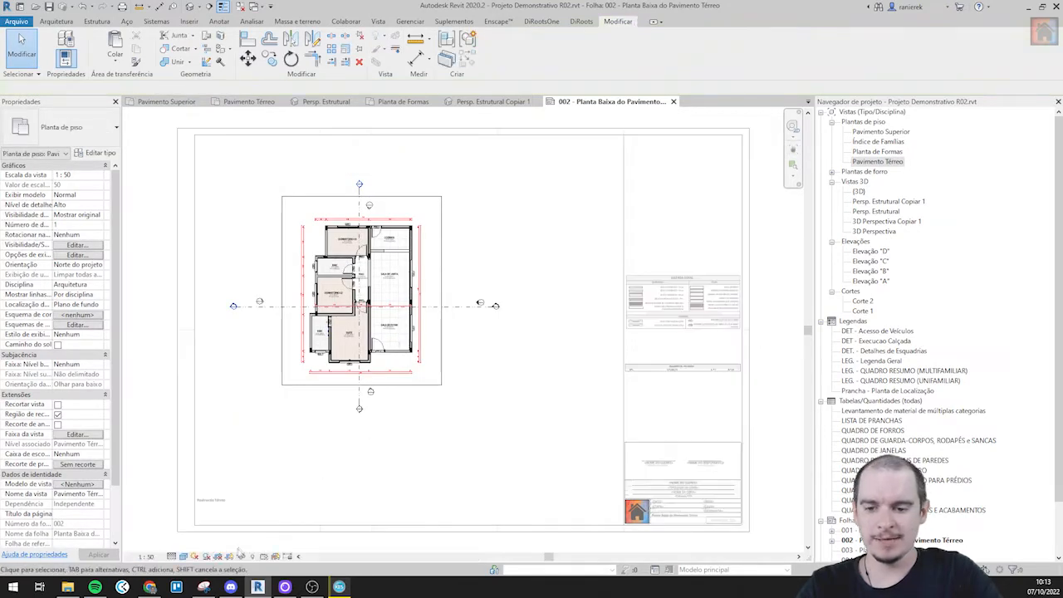
pyautogui.click(219, 558)
pyautogui.click(218, 557)
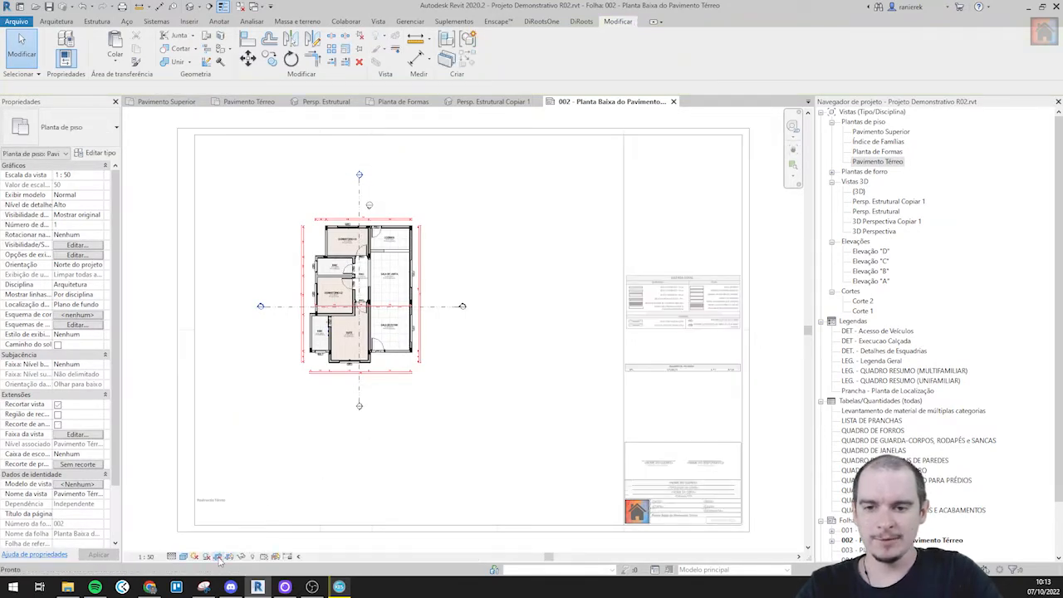
# - Bring the upper end of section line Corte 2 and both ends of Corte 1 closer to the floor plan's outer dimensions
pyautogui.scroll(3, 336, 188)
pyautogui.click(334, 188)
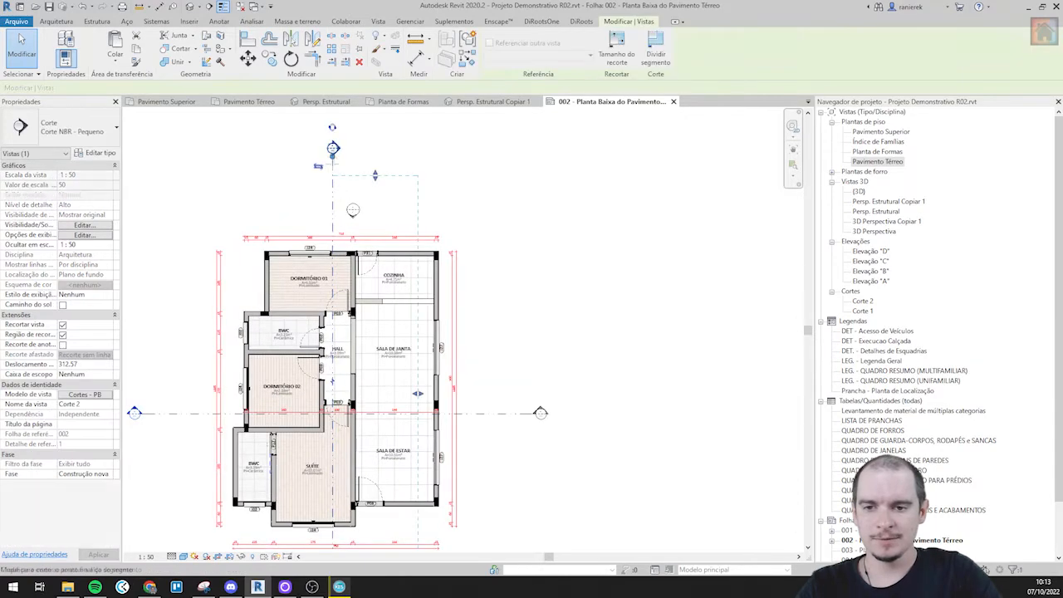
pyautogui.moveTo(331, 223); pyautogui.dragTo(332, 222)
pyautogui.click(463, 207)
pyautogui.click(493, 414)
pyautogui.moveTo(533, 414); pyautogui.dragTo(466, 413)
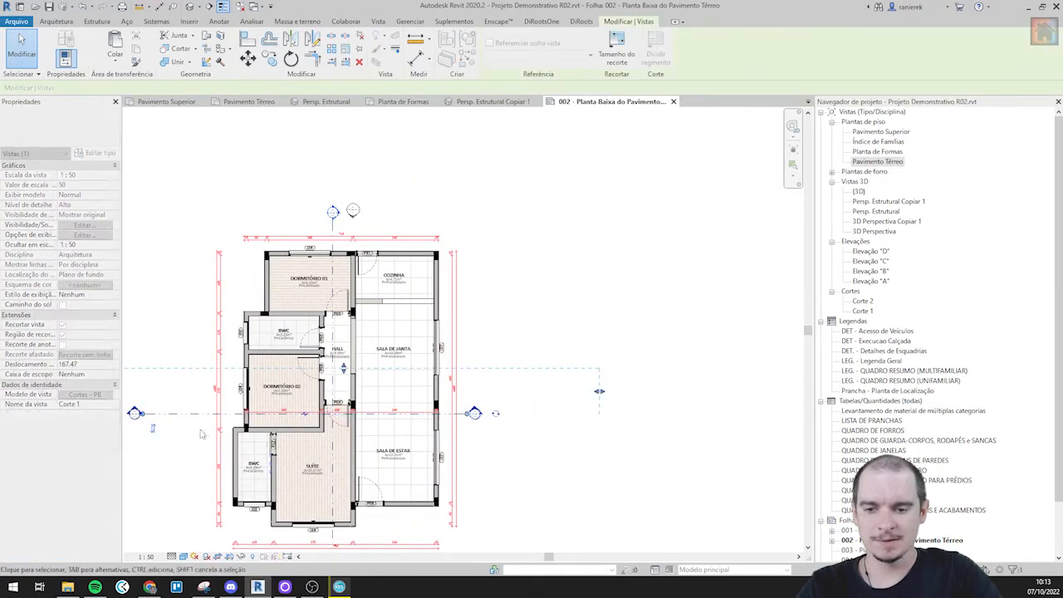
pyautogui.moveTo(142, 414); pyautogui.dragTo(206, 416)
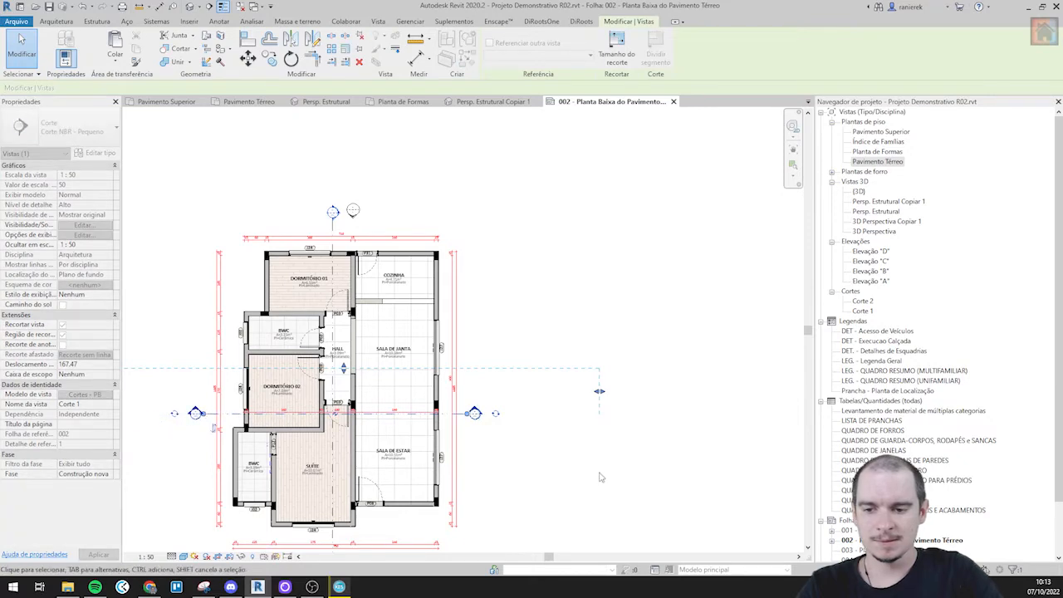
# - Shorten the lower end of section line Corte 2 and shift the Pavimento Térreo viewport slightly toward the sheet's left edge
pyautogui.moveTo(587, 488); pyautogui.dragTo(590, 320, button='middle')
pyautogui.click(336, 412)
pyautogui.moveTo(335, 437); pyautogui.dragTo(335, 387)
pyautogui.click(551, 384)
pyautogui.scroll(-3, 548, 372)
pyautogui.moveTo(593, 362); pyautogui.dragTo(557, 394, button='middle')
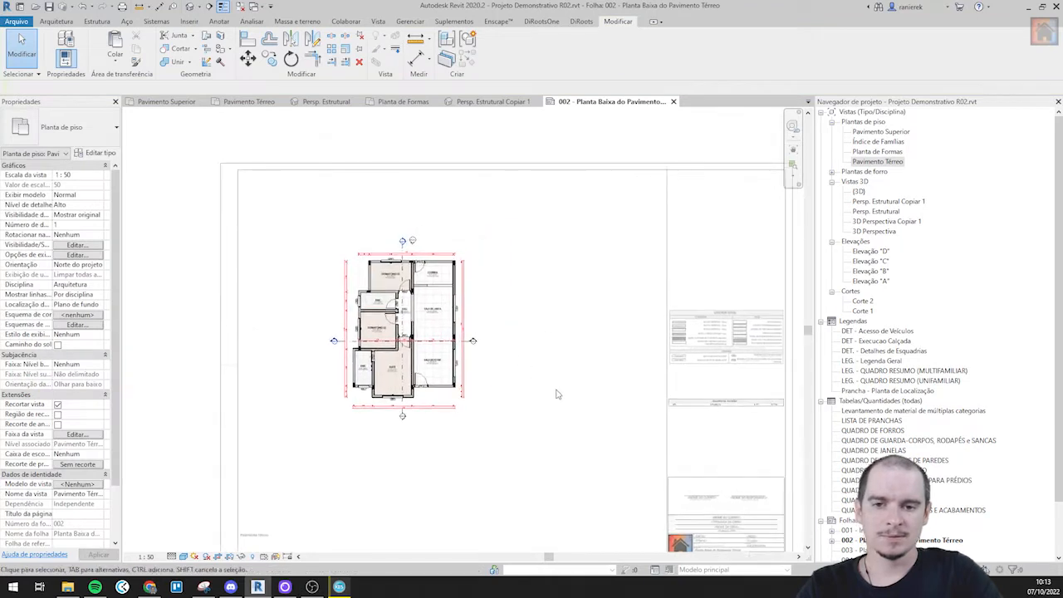
pyautogui.scroll(-1, 442, 357)
pyautogui.click(436, 341)
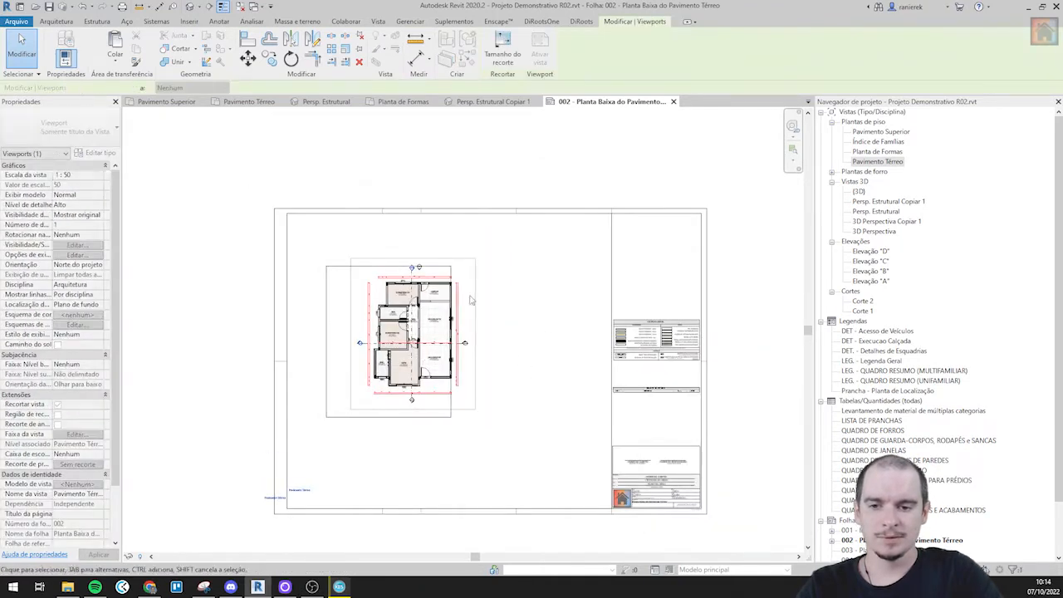
# - Set sheet 002's title block to size A2B after trying the A1B and A2A sizes
pyautogui.click(484, 212)
pyautogui.click(75, 127)
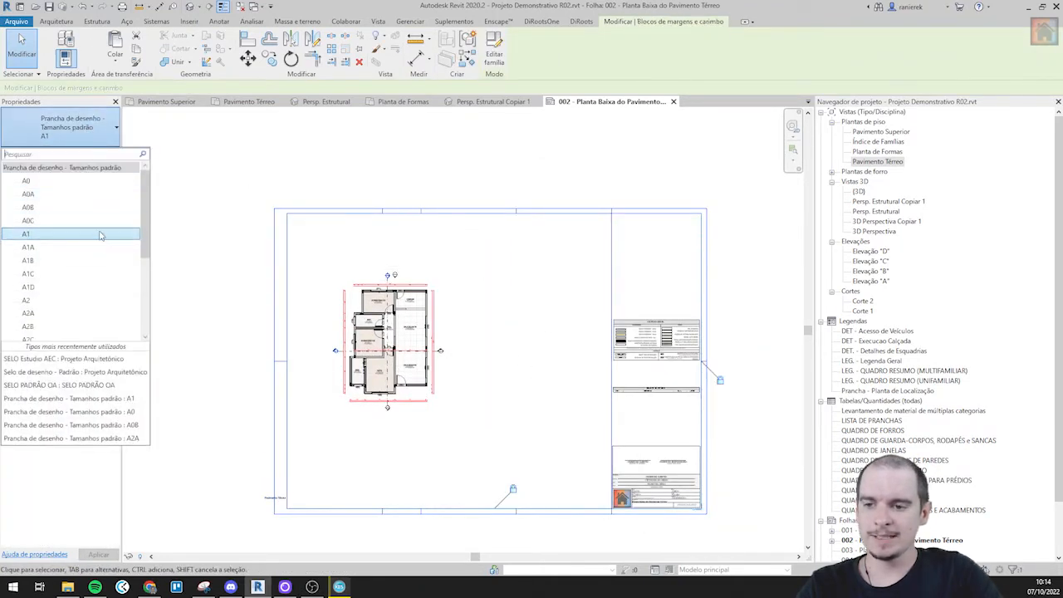
pyautogui.click(93, 260)
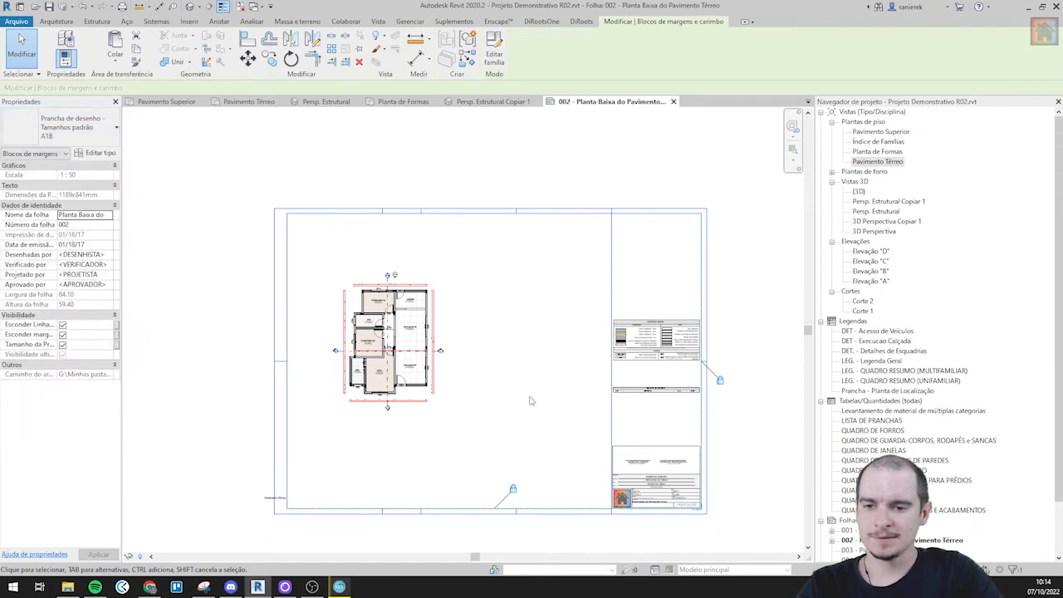
pyautogui.click(75, 126)
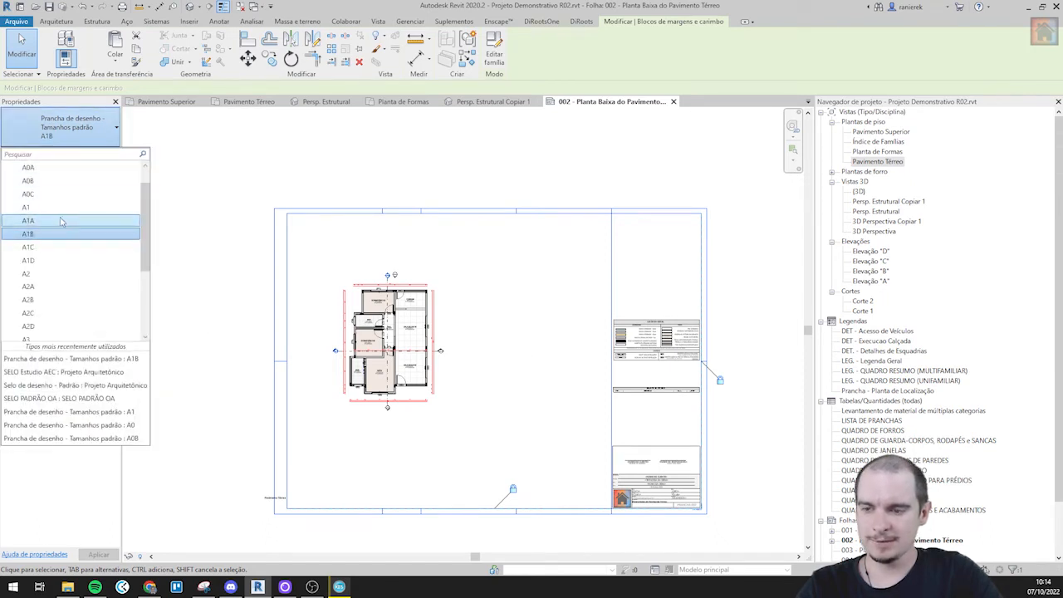
pyautogui.click(57, 286)
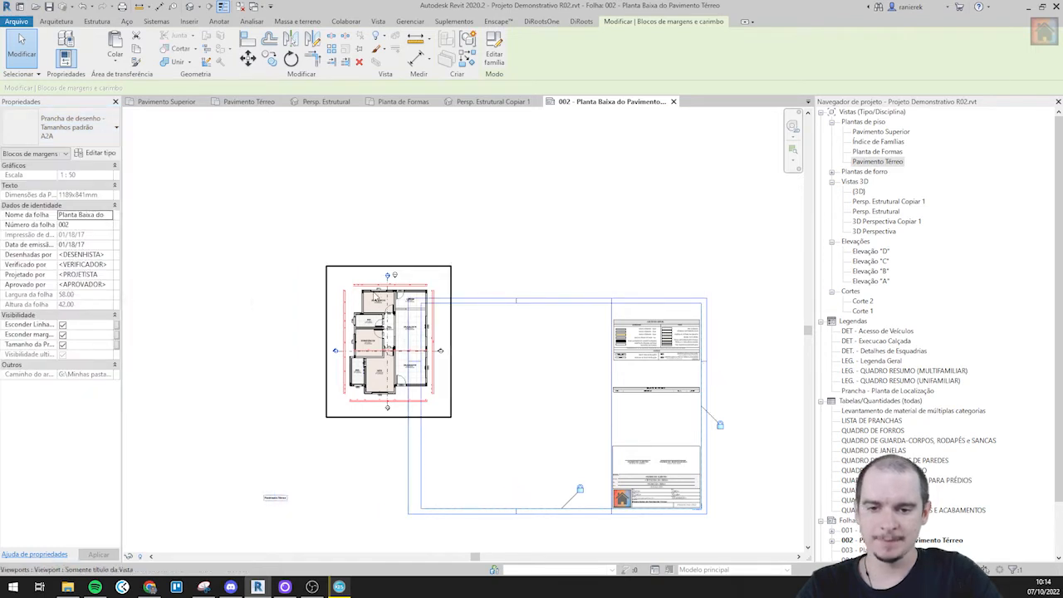
pyautogui.click(75, 126)
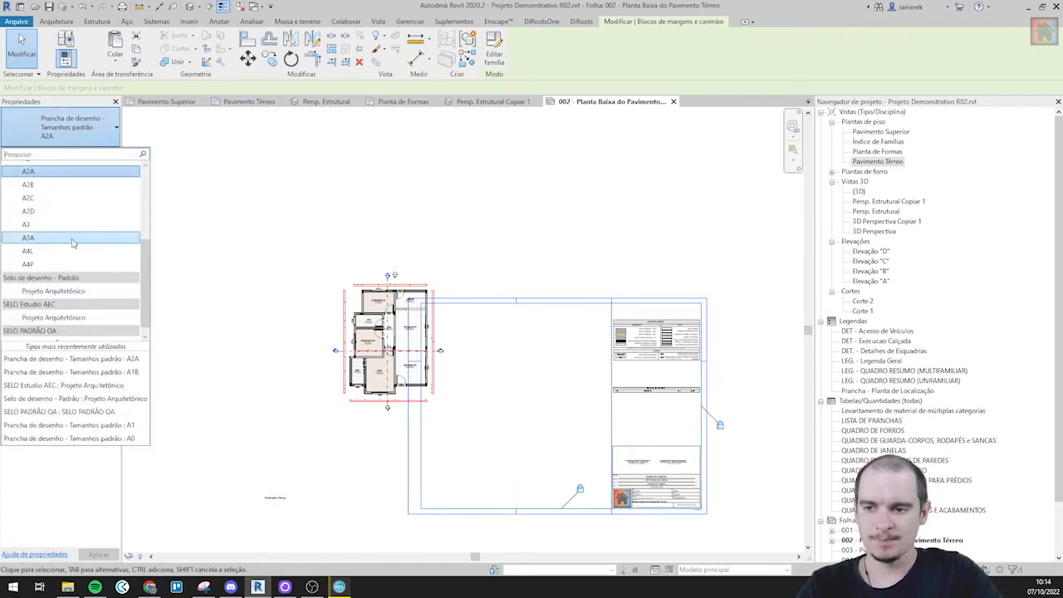
pyautogui.click(72, 242)
# - Center the Pavimento Térreo plan vertically within the resized sheet frame and place its view title just below the plan's lower left corner
pyautogui.click(387, 405)
pyautogui.moveTo(387, 406); pyautogui.dragTo(392, 424)
pyautogui.moveTo(474, 407); pyautogui.dragTo(495, 287, button='middle')
pyautogui.click(325, 426)
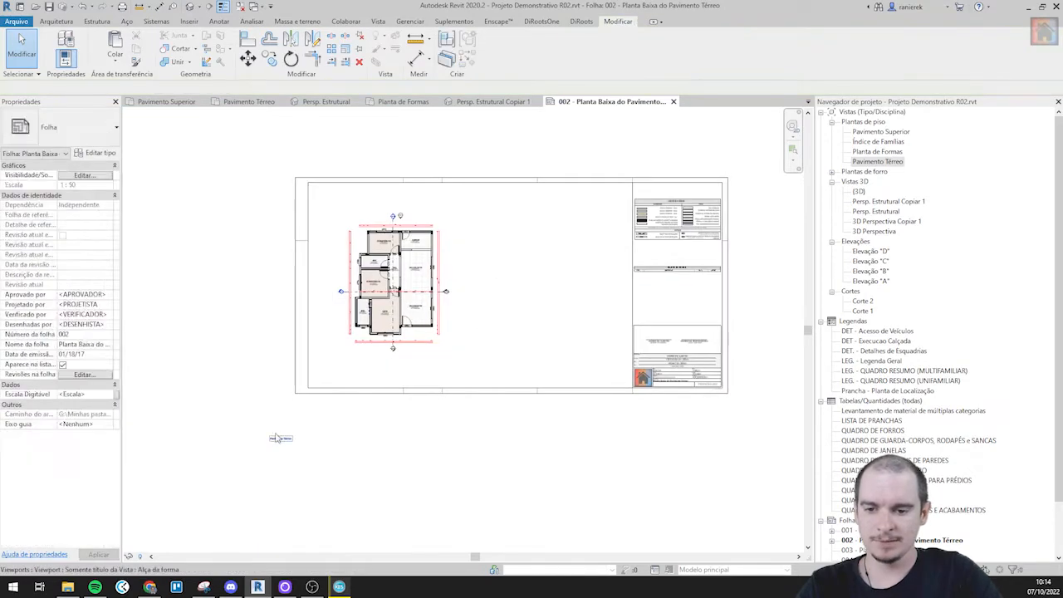
pyautogui.moveTo(276, 437); pyautogui.dragTo(336, 355)
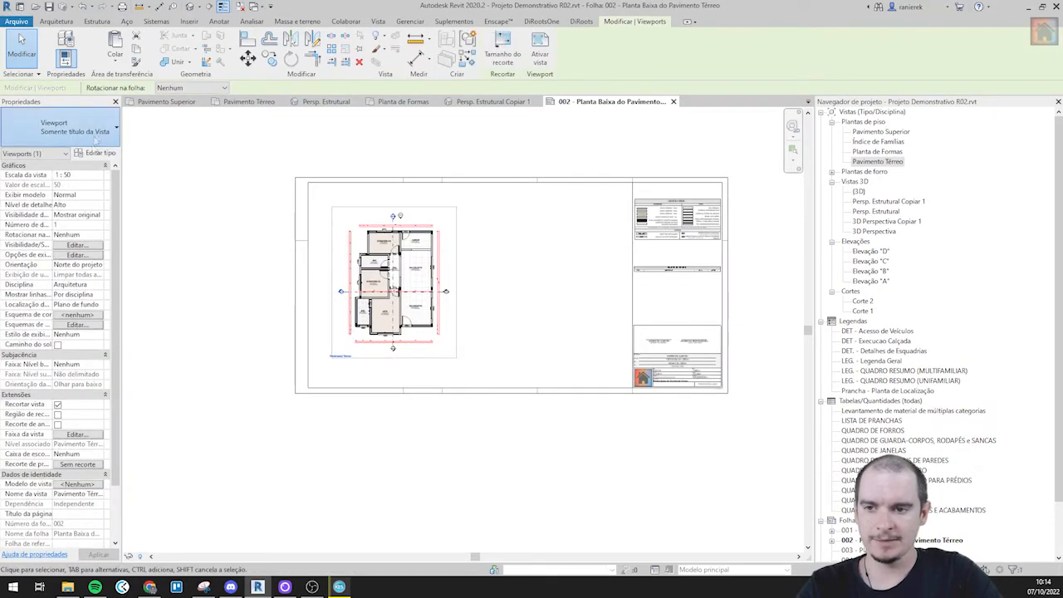
# - Change the Pavimento Térreo viewport type to Título, Tipo e Escala
pyautogui.click(96, 133)
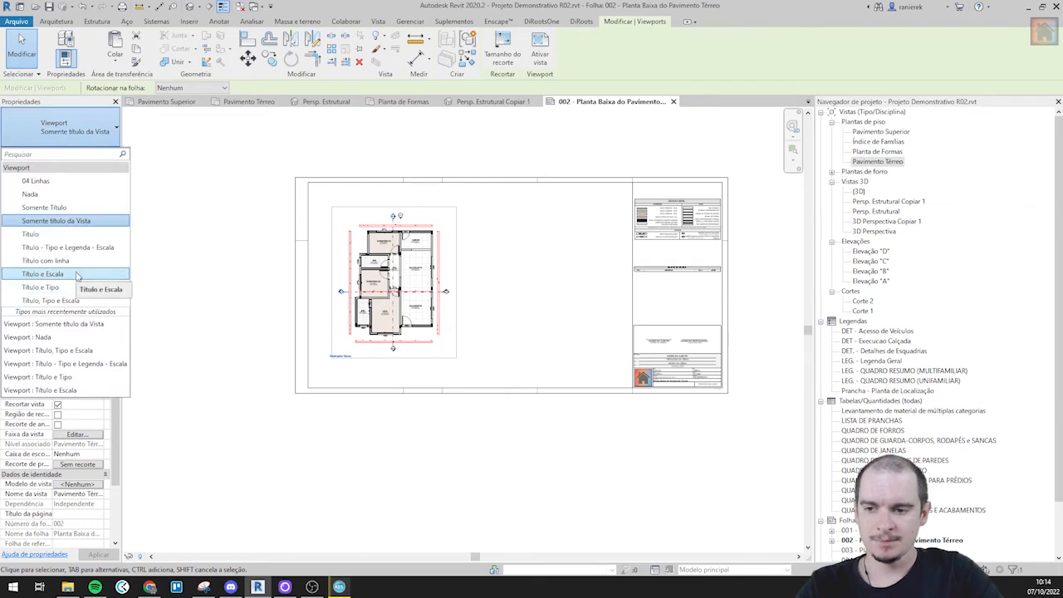
pyautogui.click(71, 301)
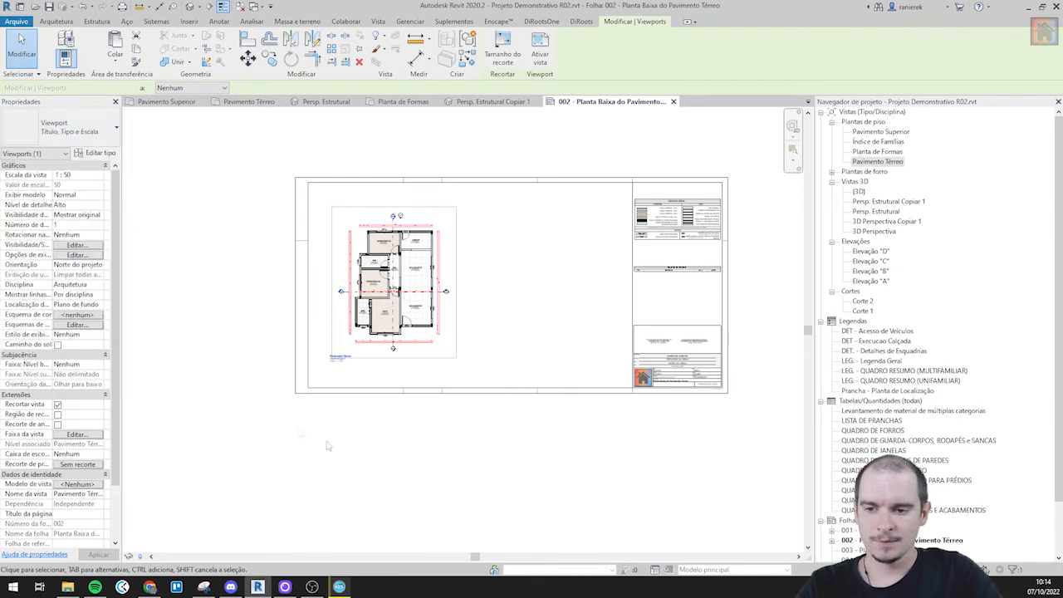
pyautogui.click(383, 370)
pyautogui.scroll(3, 383, 371)
pyautogui.moveTo(560, 364); pyautogui.dragTo(475, 396, button='middle')
pyautogui.scroll(-2, 475, 397)
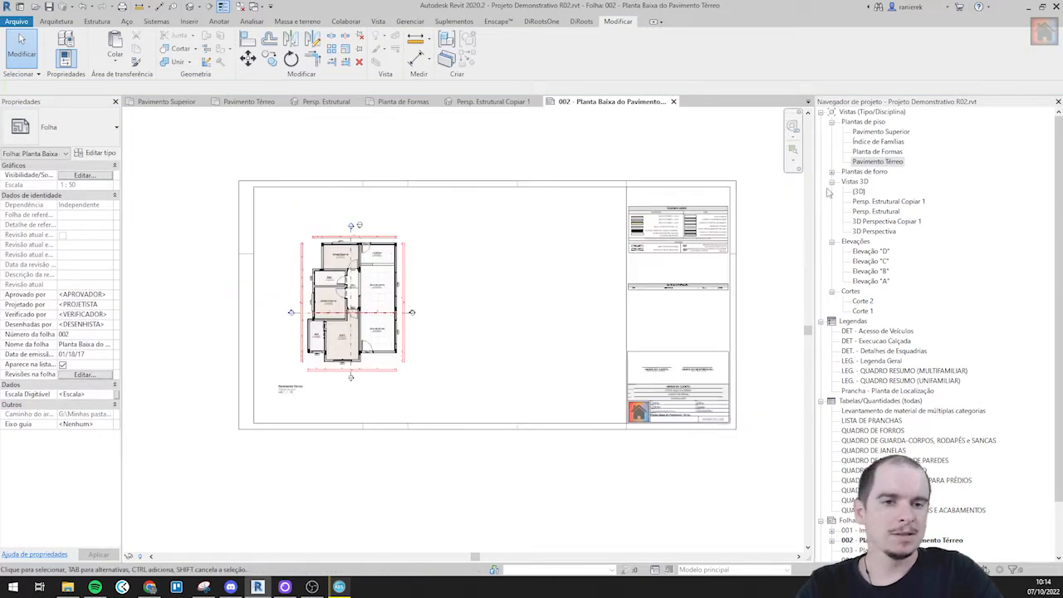
# - Place the Pavimento Superior plan on sheet 002 between the Pavimento Térreo plan and the title block column
pyautogui.click(879, 132)
pyautogui.moveTo(525, 294); pyautogui.dragTo(543, 313)
pyautogui.click(542, 317)
pyautogui.click(355, 476)
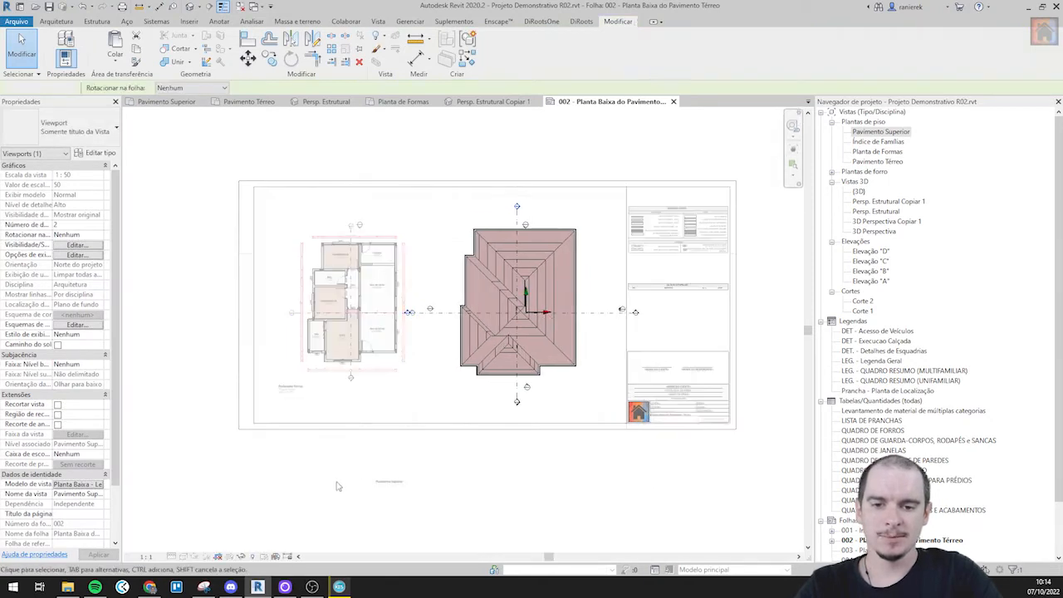
pyautogui.click(438, 317)
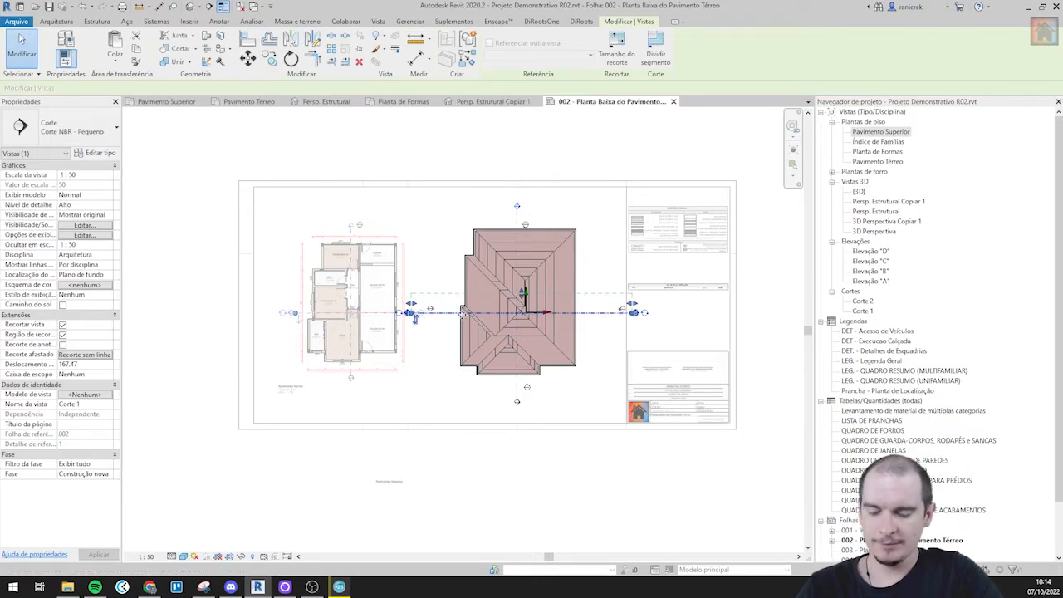
pyautogui.scroll(3, 415, 291)
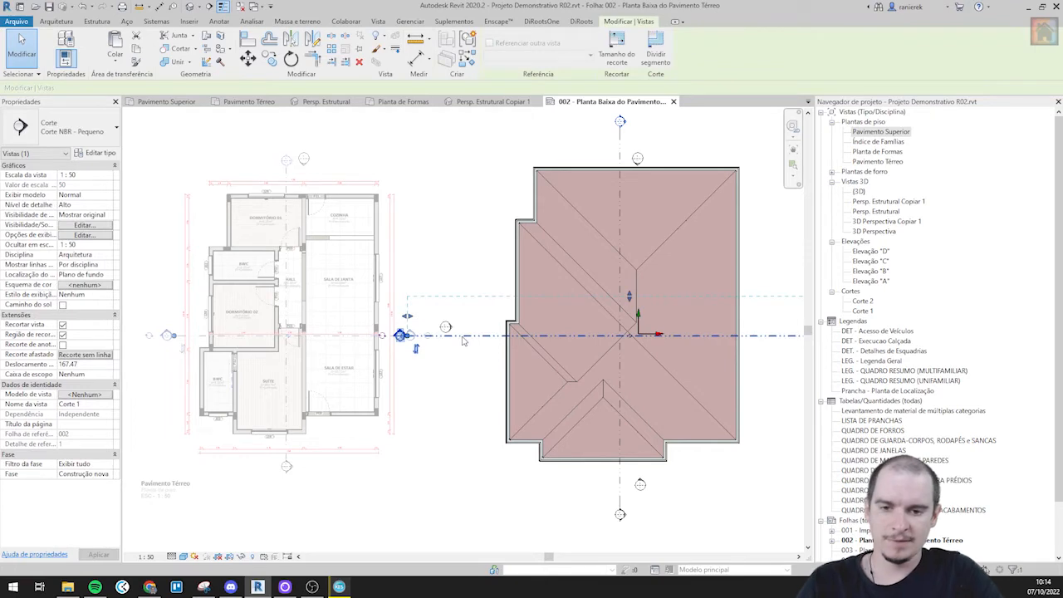
pyautogui.press('Escape')
pyautogui.scroll(-2, 465, 332)
pyautogui.click(480, 340)
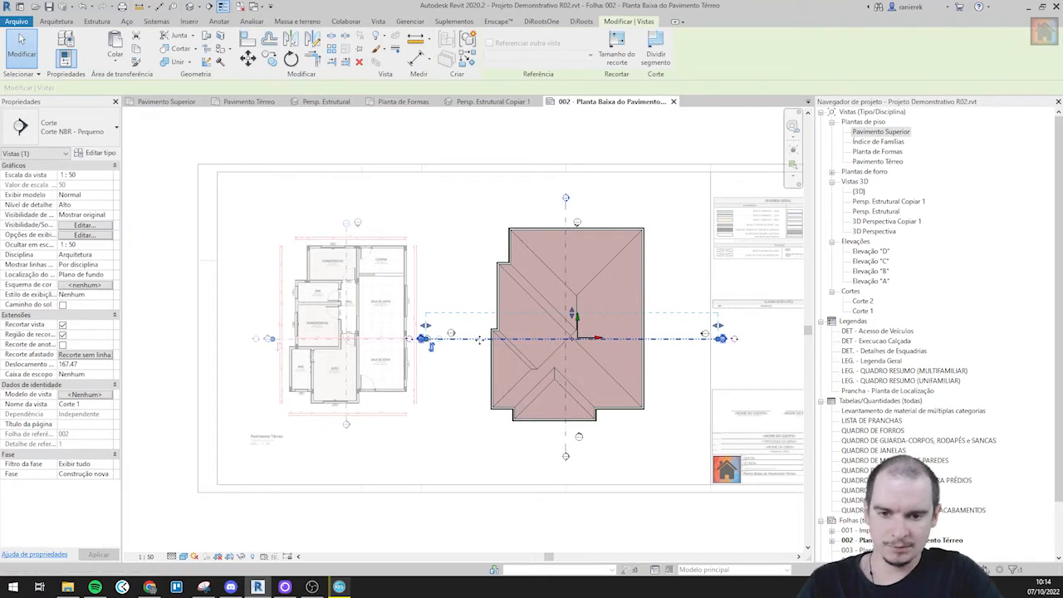
pyautogui.press('Escape')
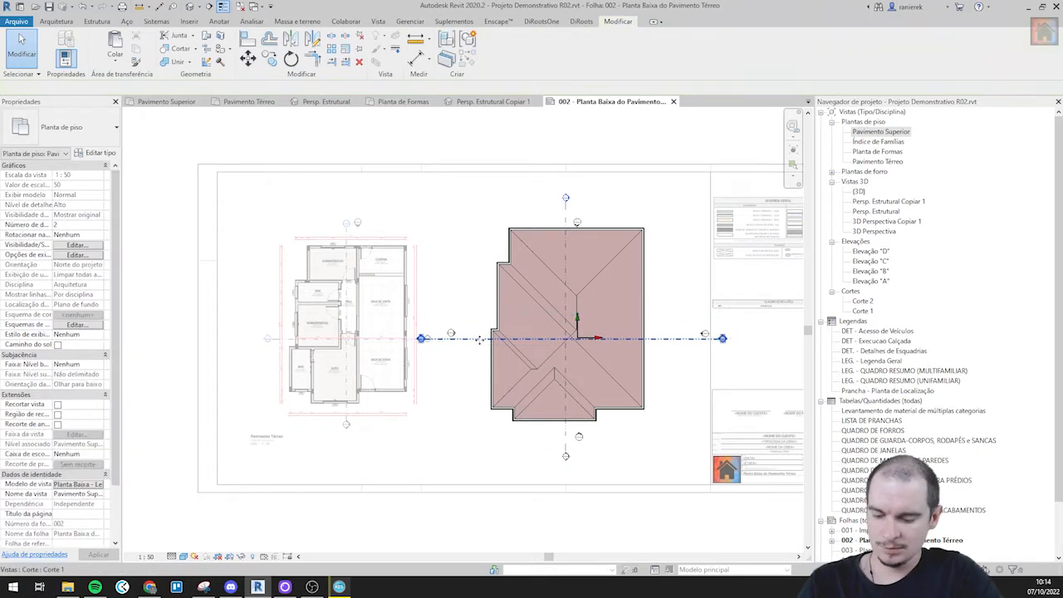
# - Remove the view template from the Pavimento Superior plan by assigning <Nenhum>
pyautogui.press('v')
pyautogui.press('v')
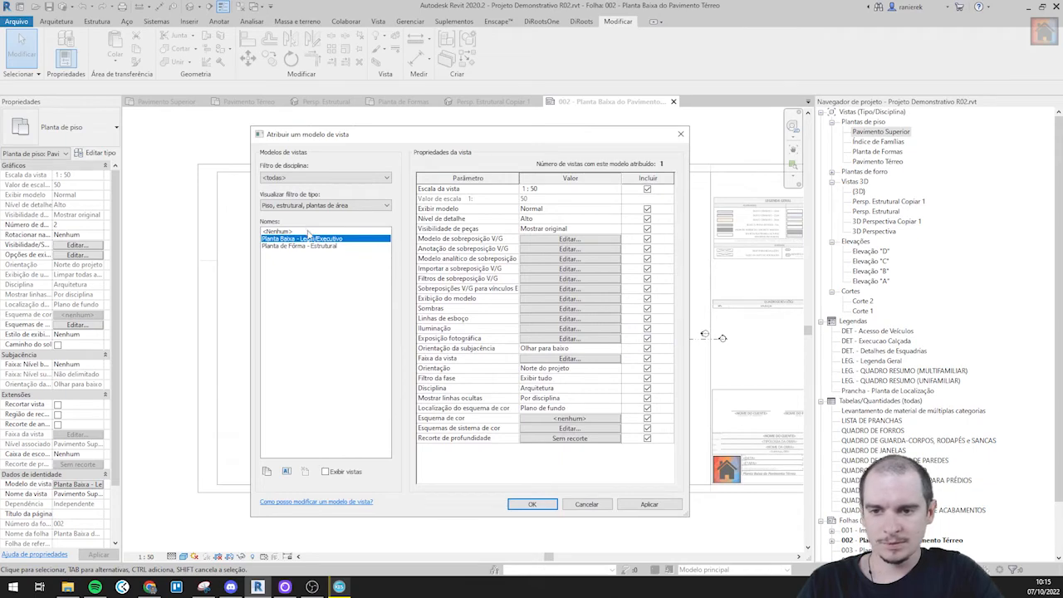
pyautogui.click(308, 232)
pyautogui.click(536, 504)
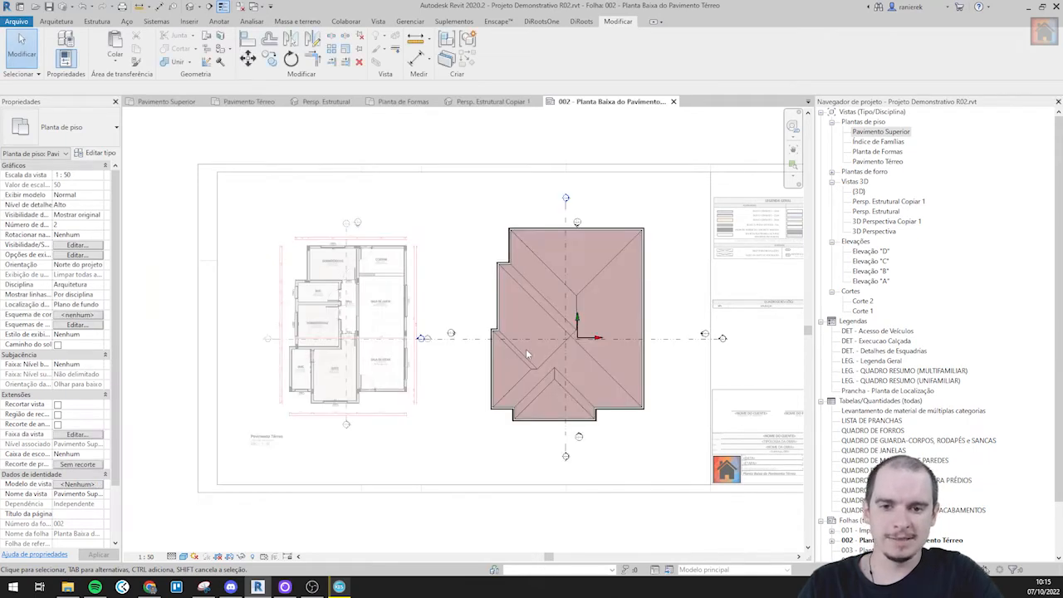
# - Hide the section and elevation marker categories in the Pavimento Superior plan and return to the sheet
pyautogui.scroll(2, 526, 349)
pyautogui.click(465, 336)
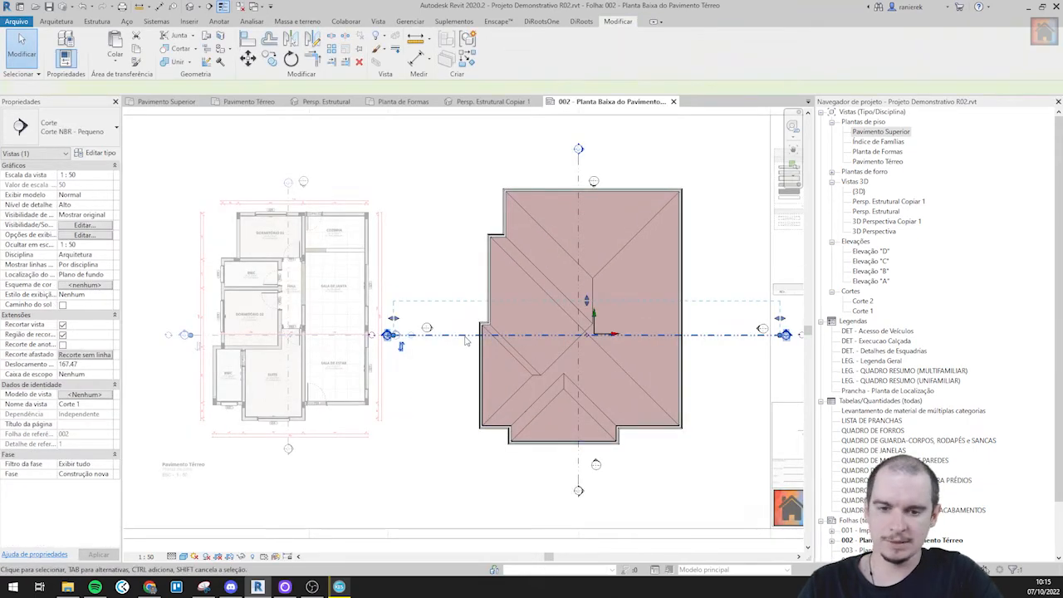
pyautogui.press('v')
pyautogui.press('h')
pyautogui.moveTo(453, 294); pyautogui.dragTo(421, 307, button='middle')
pyautogui.click(401, 342)
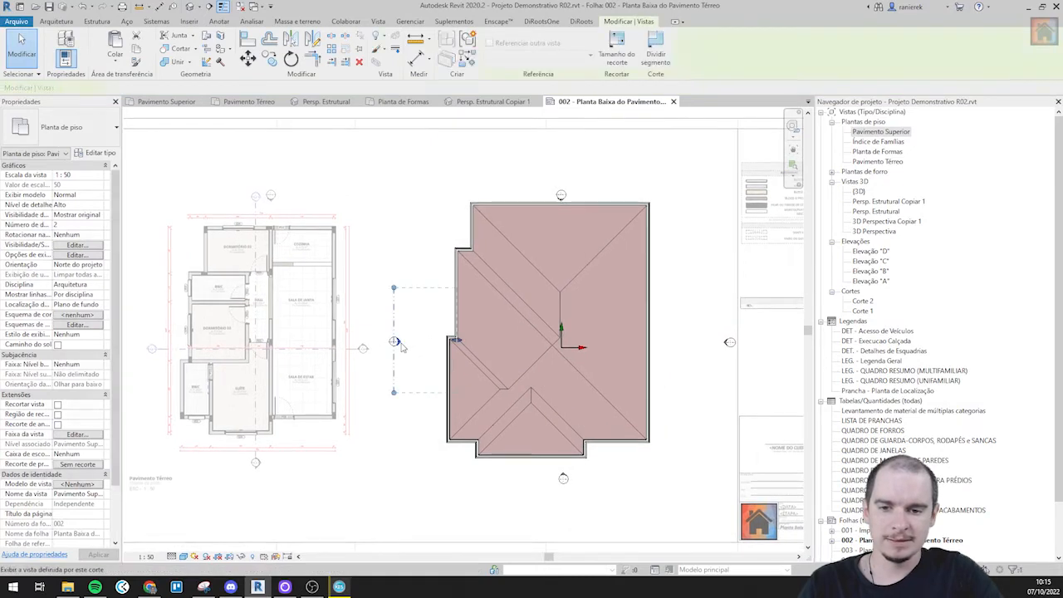
pyautogui.press('v')
pyautogui.press('h')
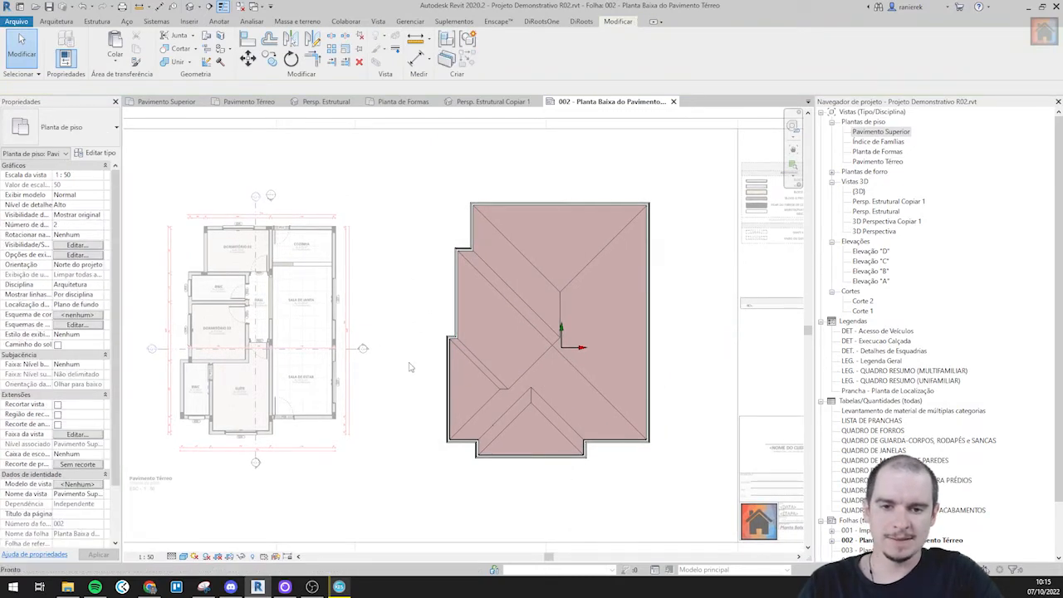
pyautogui.scroll(-2, 408, 266)
pyautogui.doubleClick(445, 425)
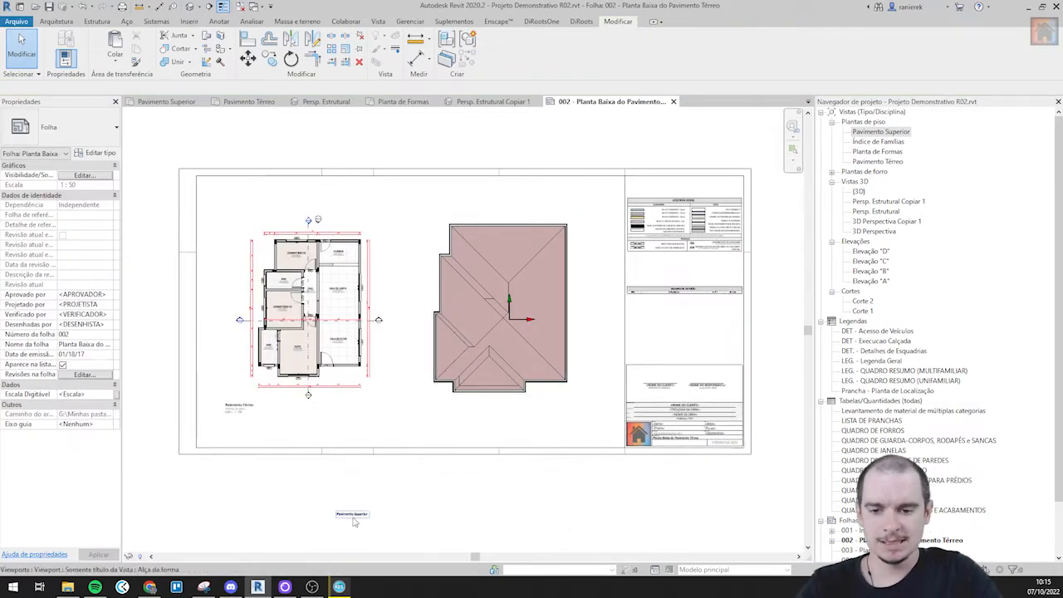
# - Move the Pavimento Superior view title just below the roof plan and set its viewport type to Título, Tipo e Escala
pyautogui.moveTo(354, 521); pyautogui.dragTo(428, 411)
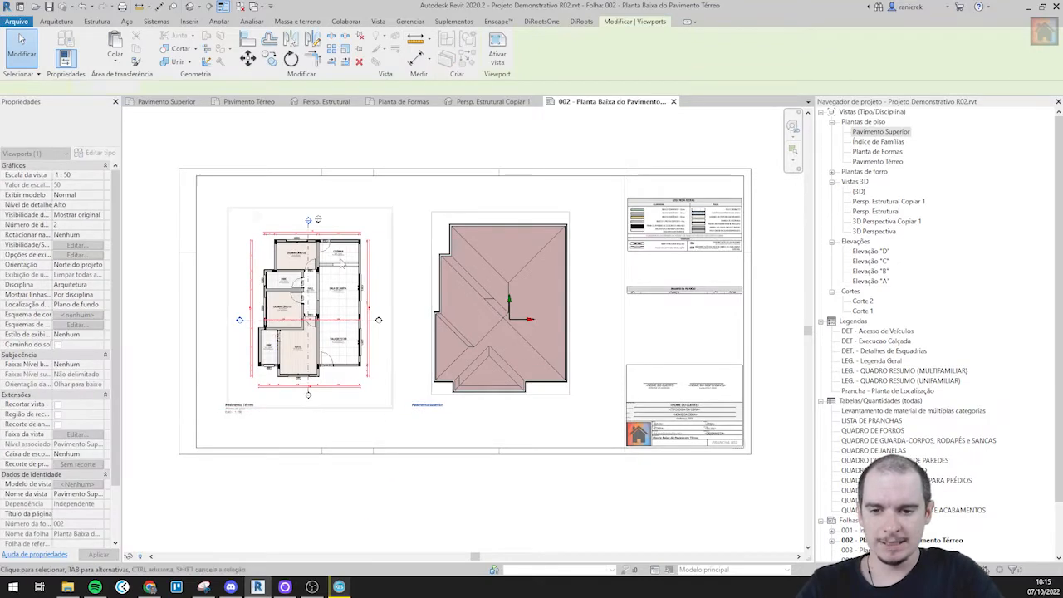
pyautogui.click(62, 126)
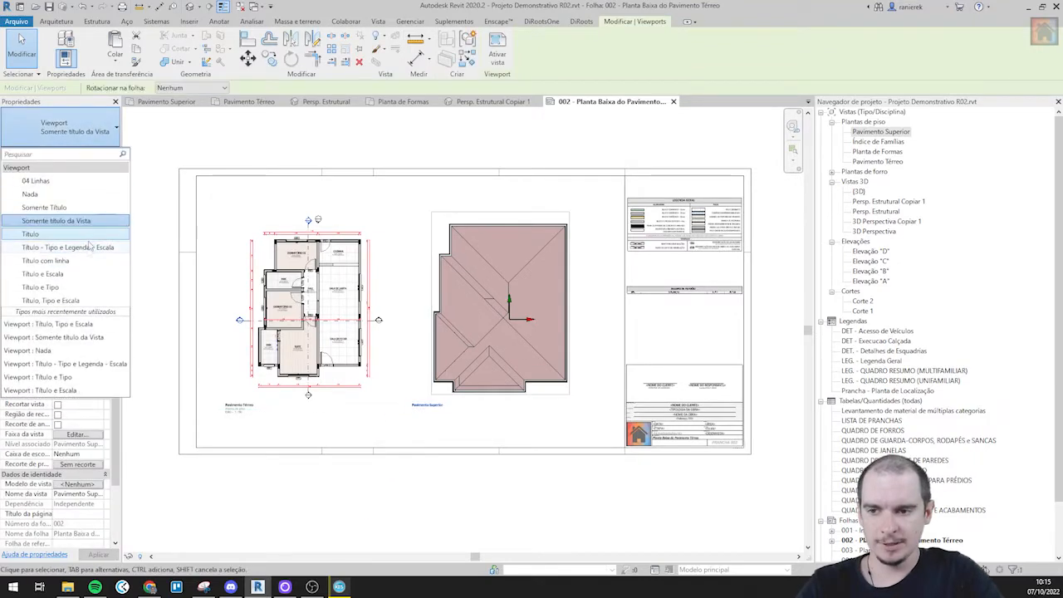
pyautogui.click(75, 300)
pyautogui.press('Escape')
pyautogui.scroll(4, 515, 284)
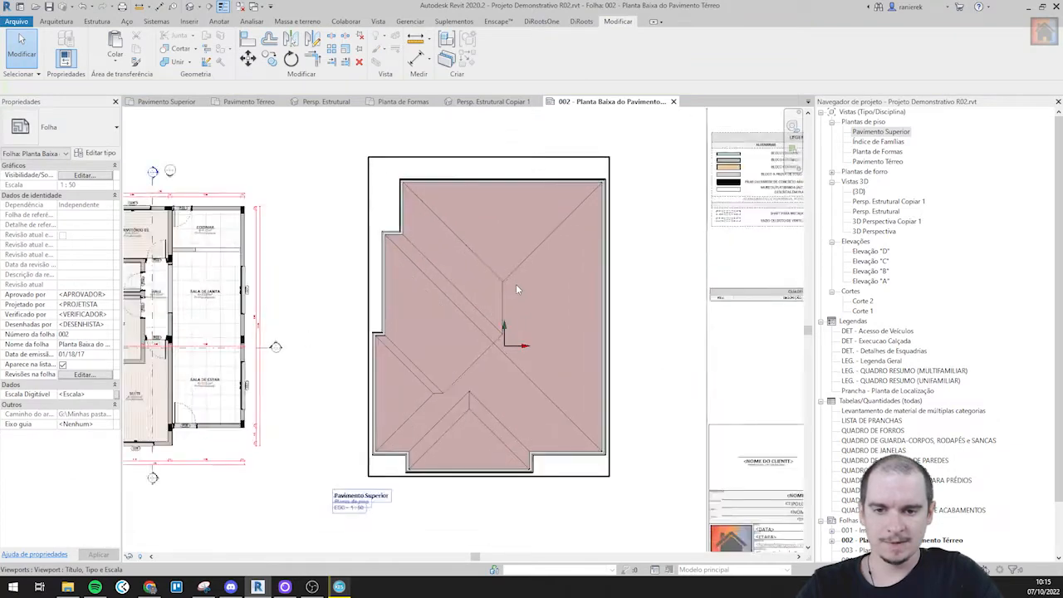
pyautogui.scroll(2, 516, 286)
pyautogui.scroll(-3, 518, 272)
pyautogui.moveTo(521, 378); pyautogui.dragTo(548, 304, button='middle')
# - Rename the Pavimento Superior view to Pavimento Cobertura, including its level and corresponding views
pyautogui.click(479, 348)
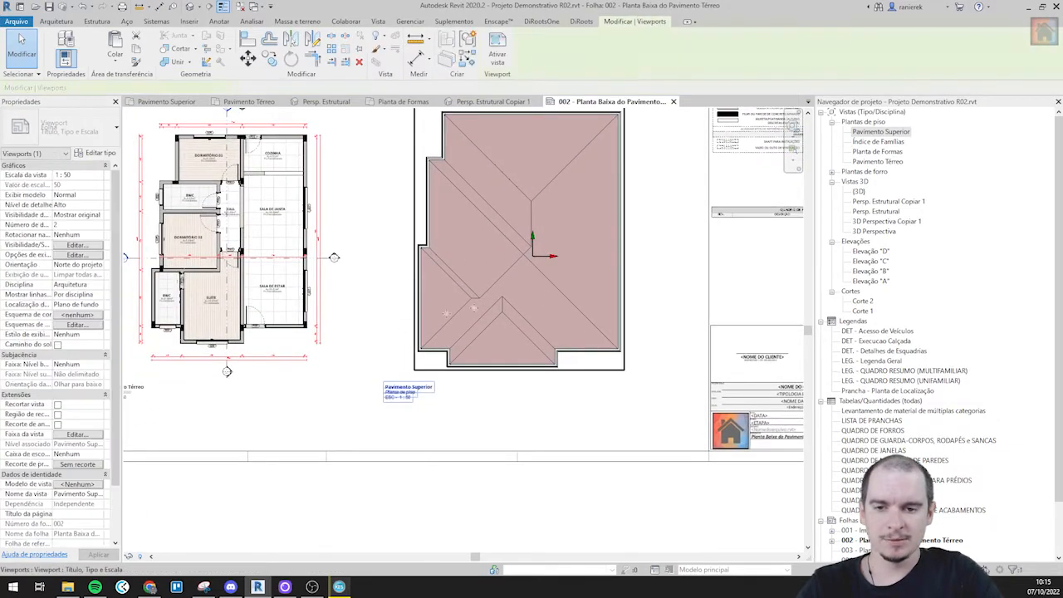
pyautogui.click(87, 494)
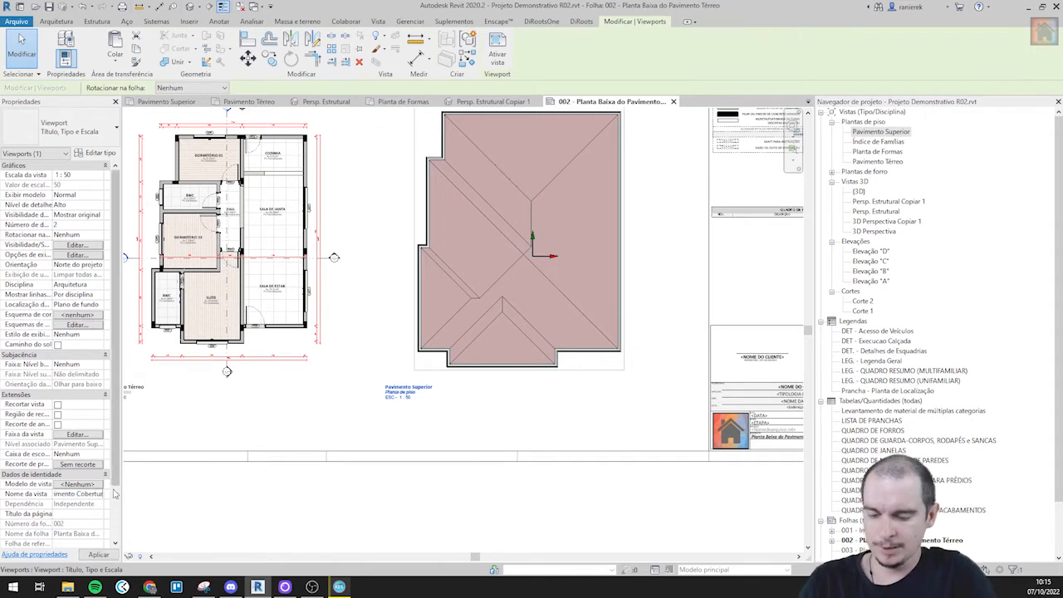
pyautogui.moveTo(388, 477)
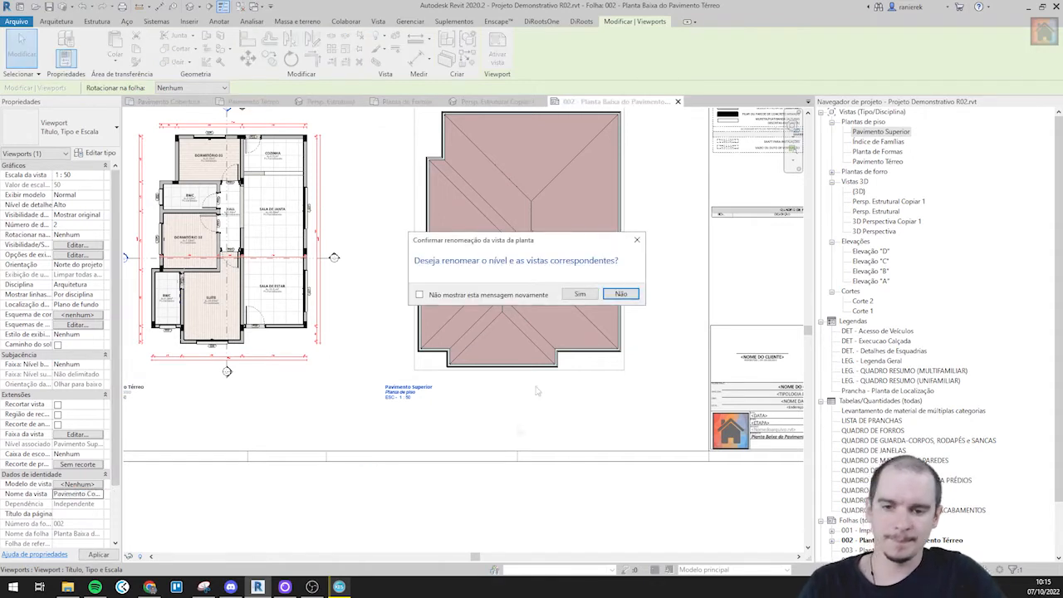
pyautogui.click(586, 295)
pyautogui.click(500, 517)
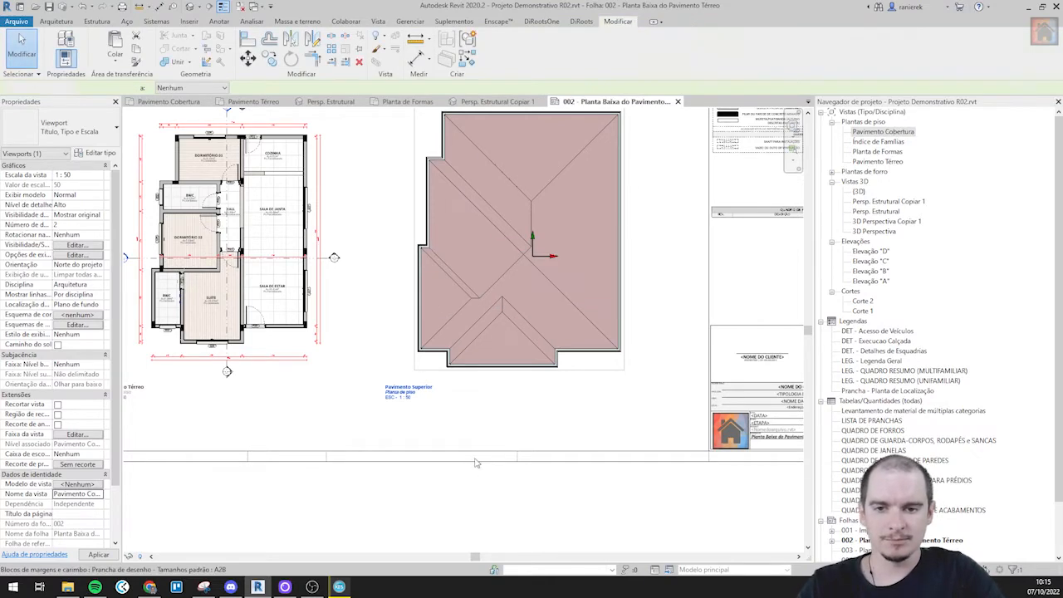
# - Activate the Pavimento Cobertura plan view on the sheet
pyautogui.scroll(-1, 478, 436)
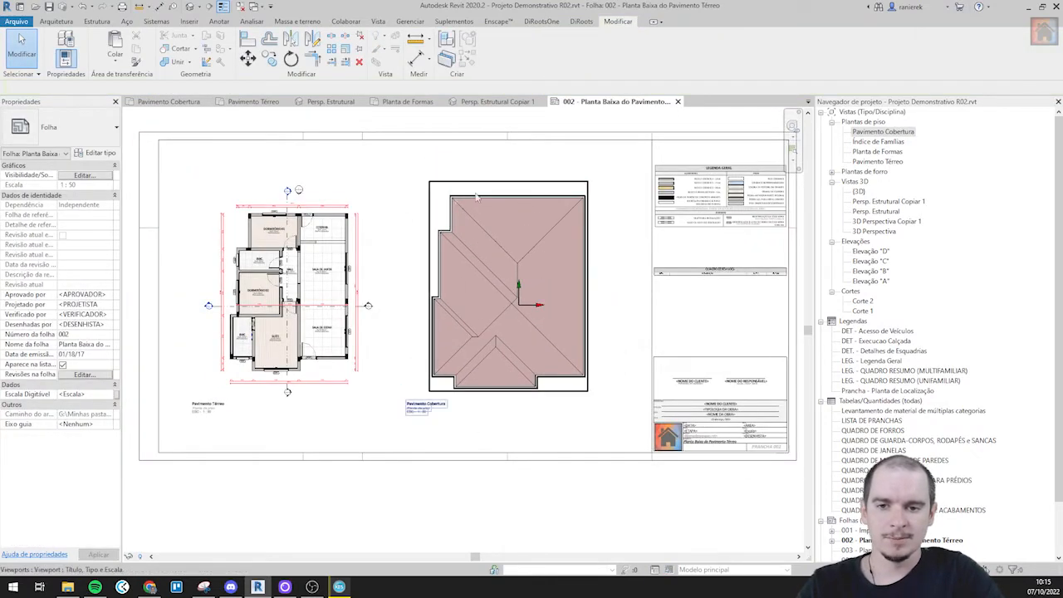
pyautogui.scroll(4, 506, 259)
pyautogui.doubleClick(550, 244)
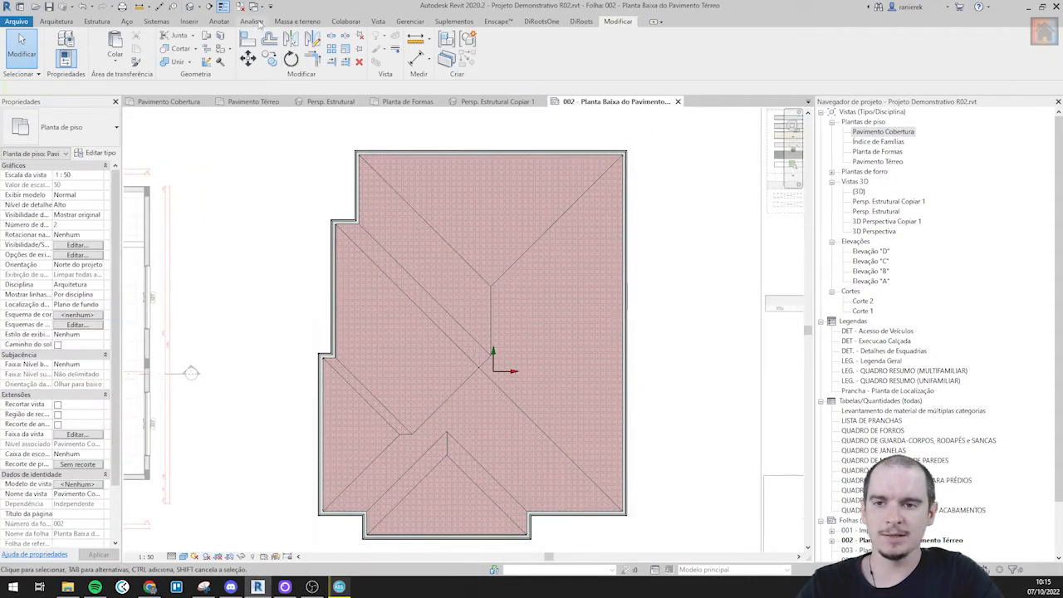
# - Place a Símbolo - cobertura annotation symbol on the upper slope of the Pavimento Cobertura roof
pyautogui.click(218, 22)
pyautogui.click(1011, 43)
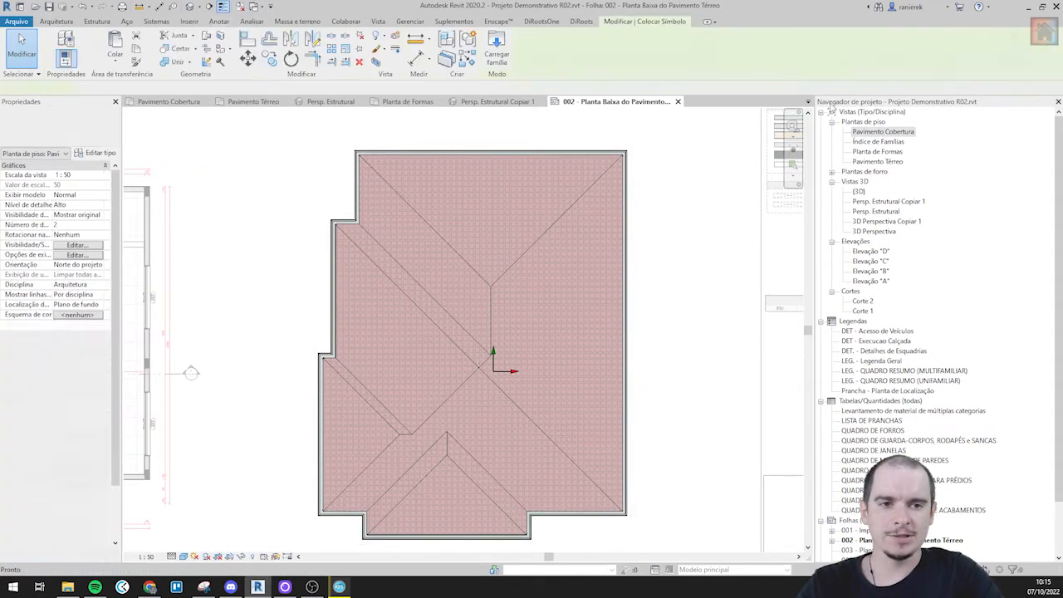
pyautogui.scroll(3, 491, 204)
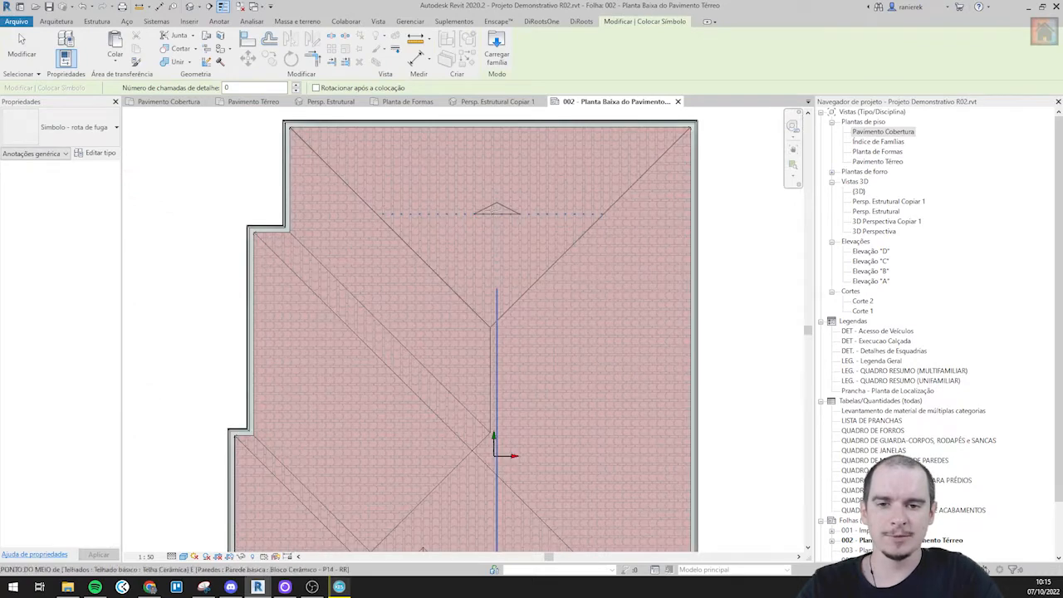
pyautogui.click(62, 132)
pyautogui.scroll(-4, 62, 198)
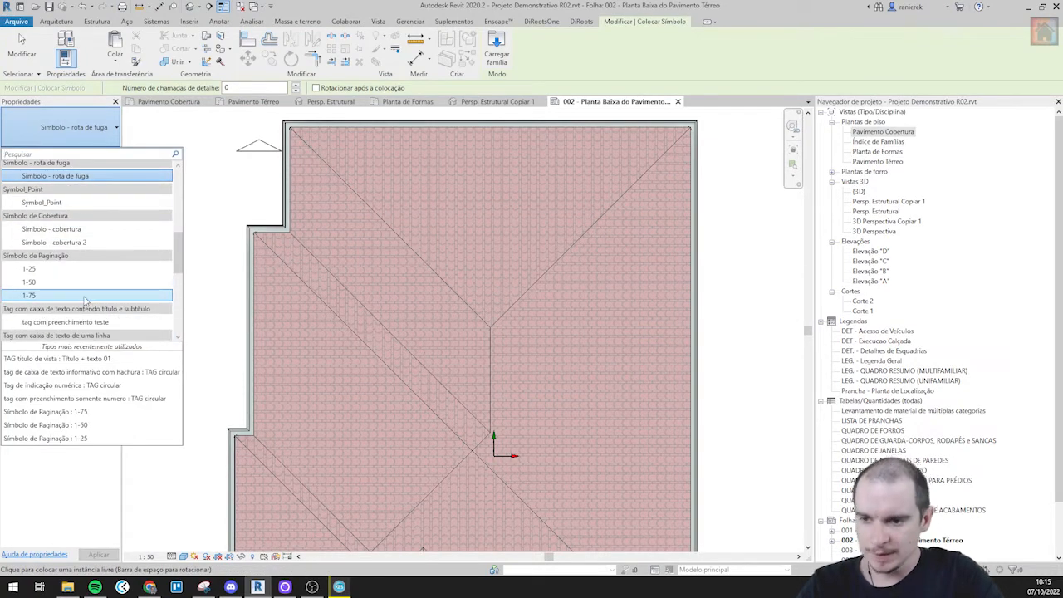
pyautogui.click(52, 229)
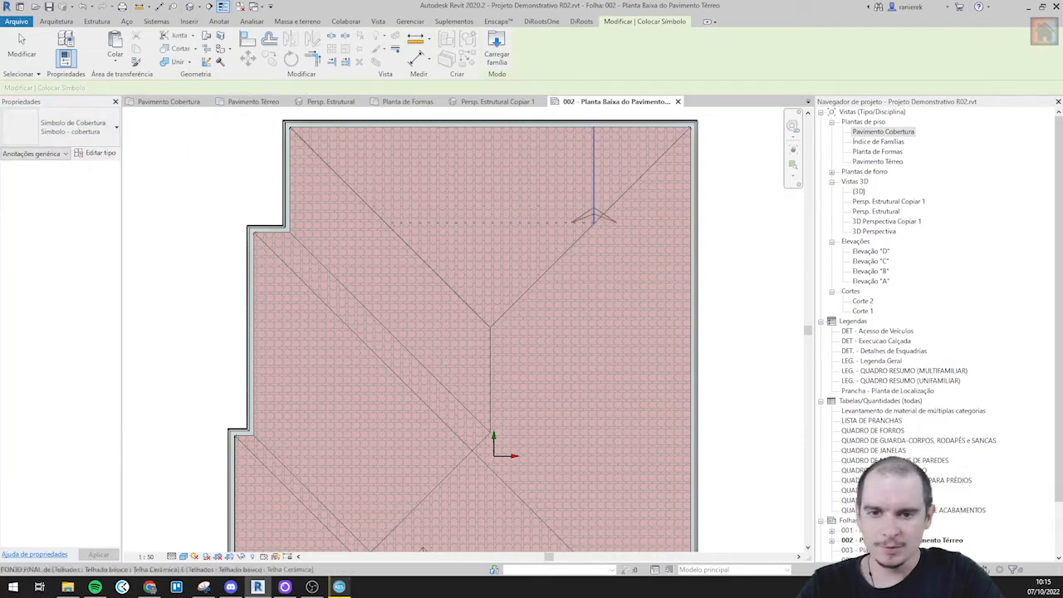
pyautogui.scroll(5, 490, 214)
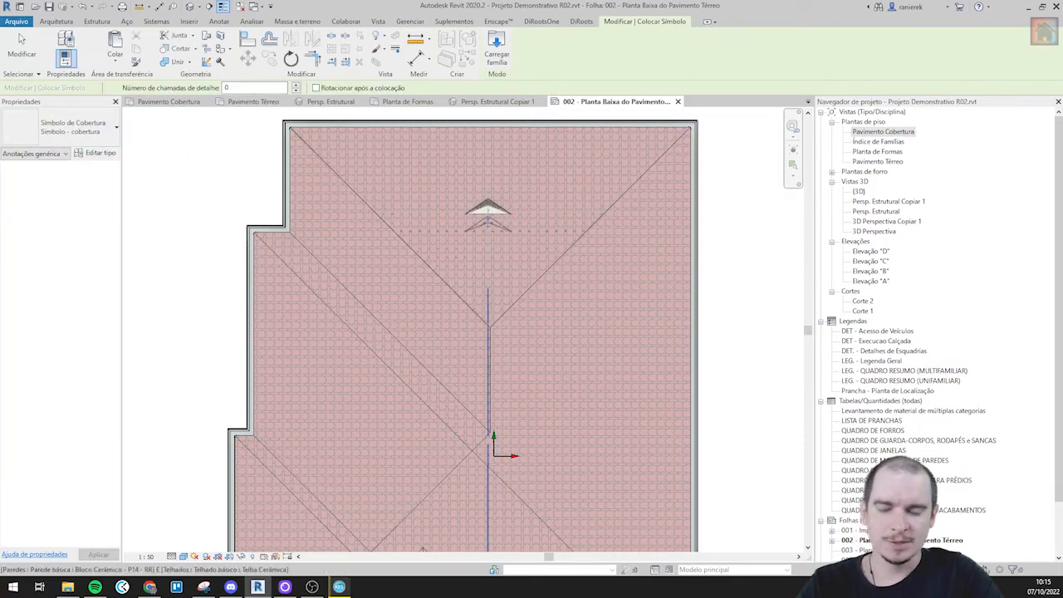
pyautogui.click(491, 218)
# - Fill in the roof symbol with the covering name CERÂMICA and a slope value of 35%
pyautogui.click(491, 218)
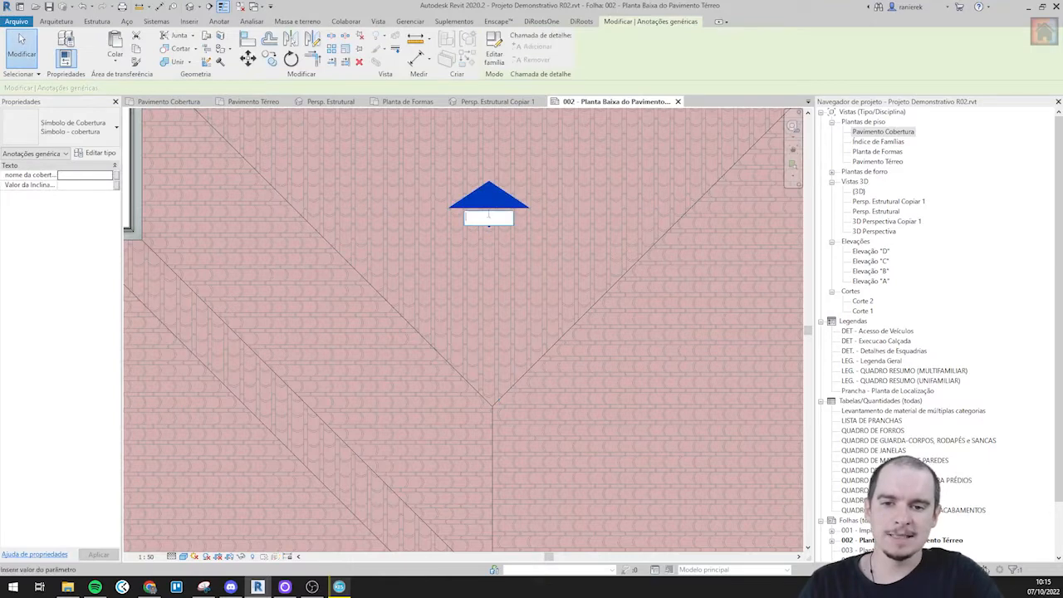
pyautogui.write('INCL')
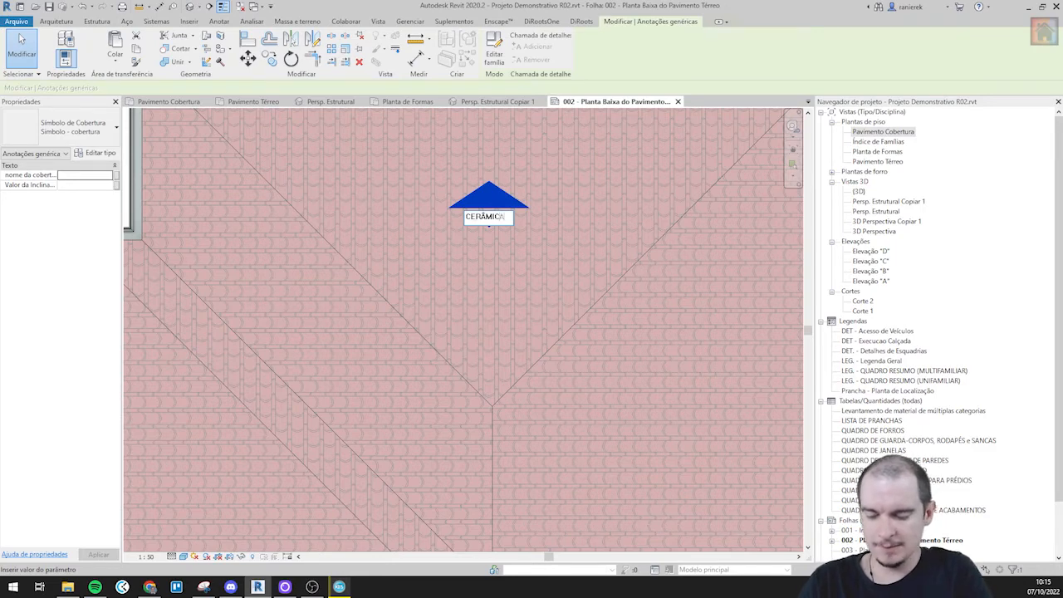
pyautogui.click(551, 246)
pyautogui.scroll(3, 503, 214)
pyautogui.click(467, 233)
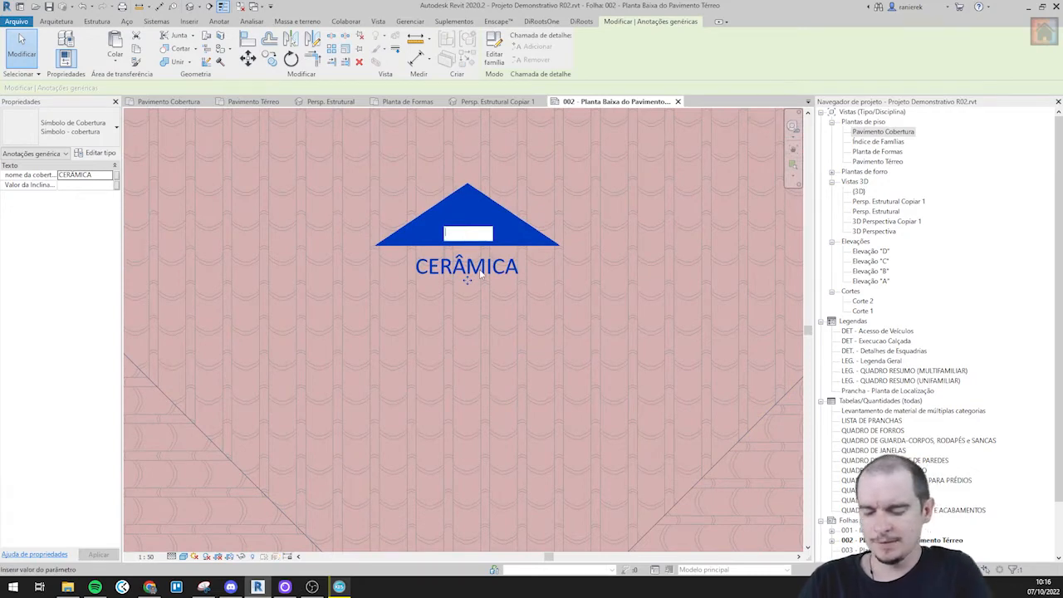
pyautogui.click(479, 345)
pyautogui.click(479, 345)
pyautogui.click(472, 248)
pyautogui.scroll(-6, 474, 245)
pyautogui.scroll(-5, 470, 257)
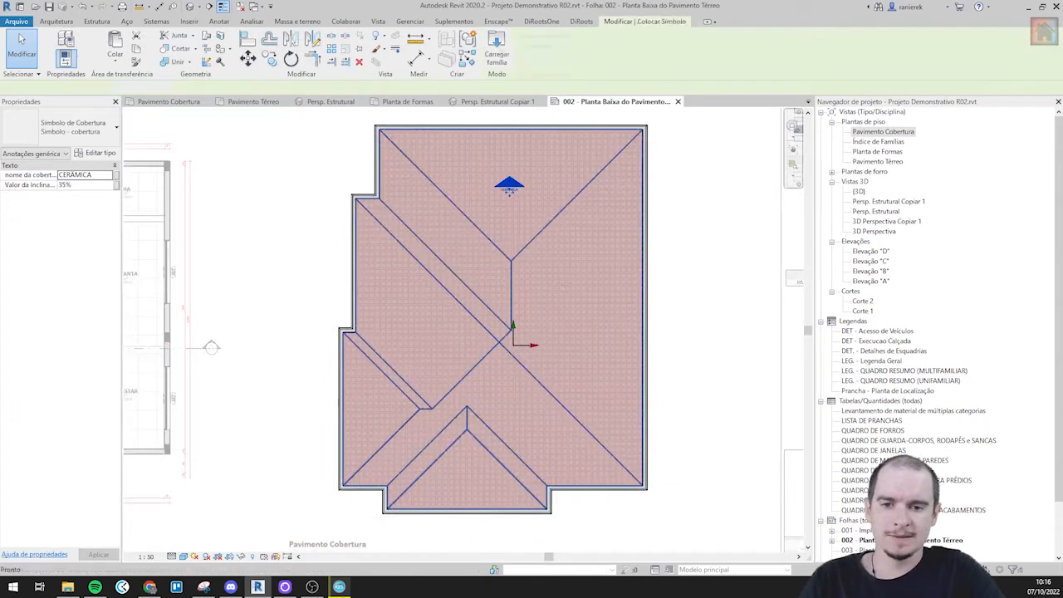
# - Place four more matching roof symbols, rotated to each remaining slope's fall direction, and deactivate the roof plan view
pyautogui.press('c')
pyautogui.press('s')
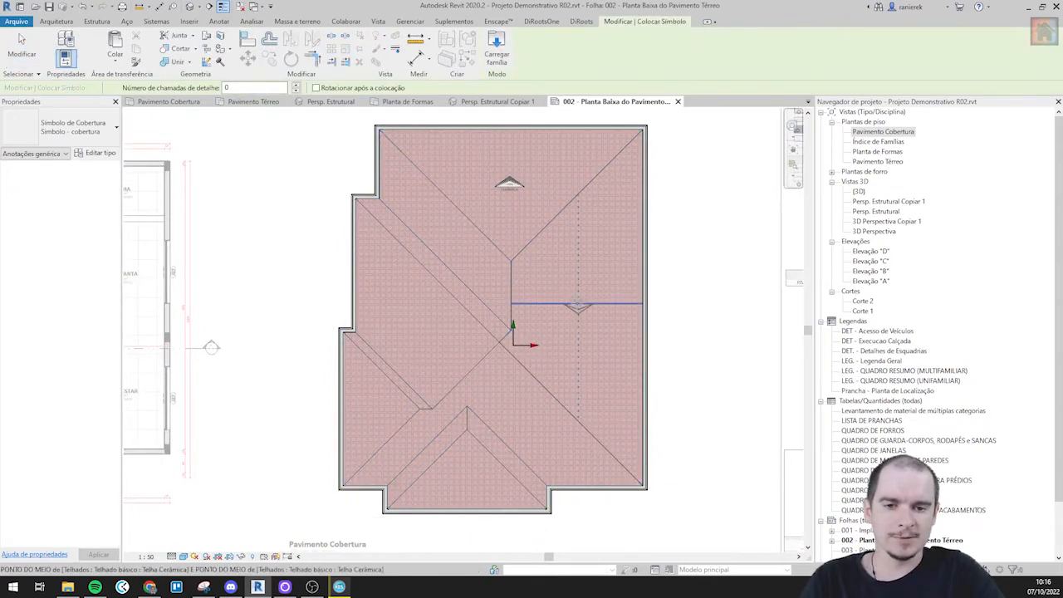
pyautogui.click(579, 303)
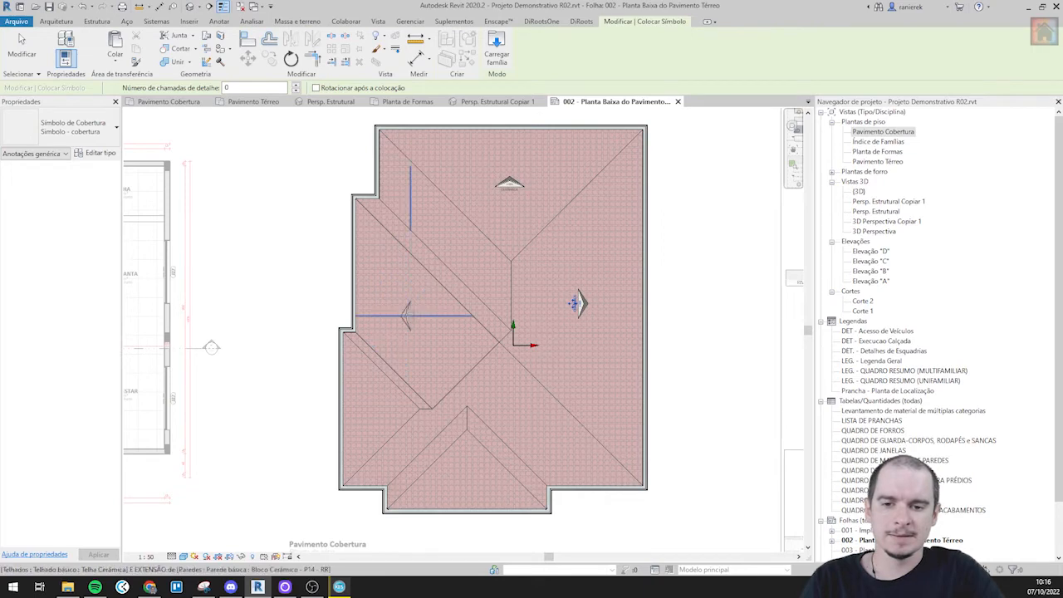
pyautogui.click(405, 332)
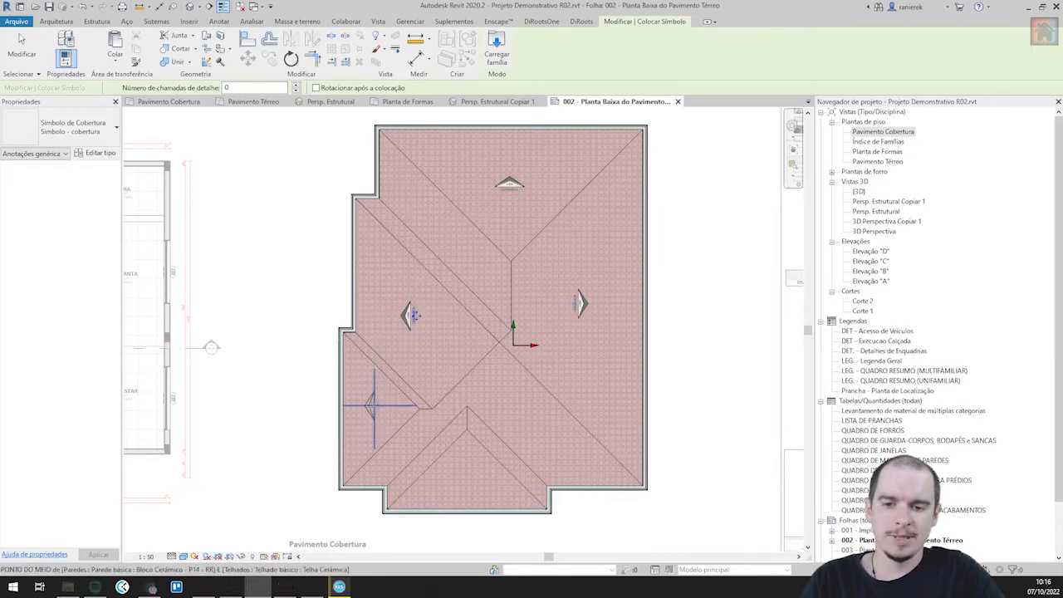
pyautogui.click(372, 411)
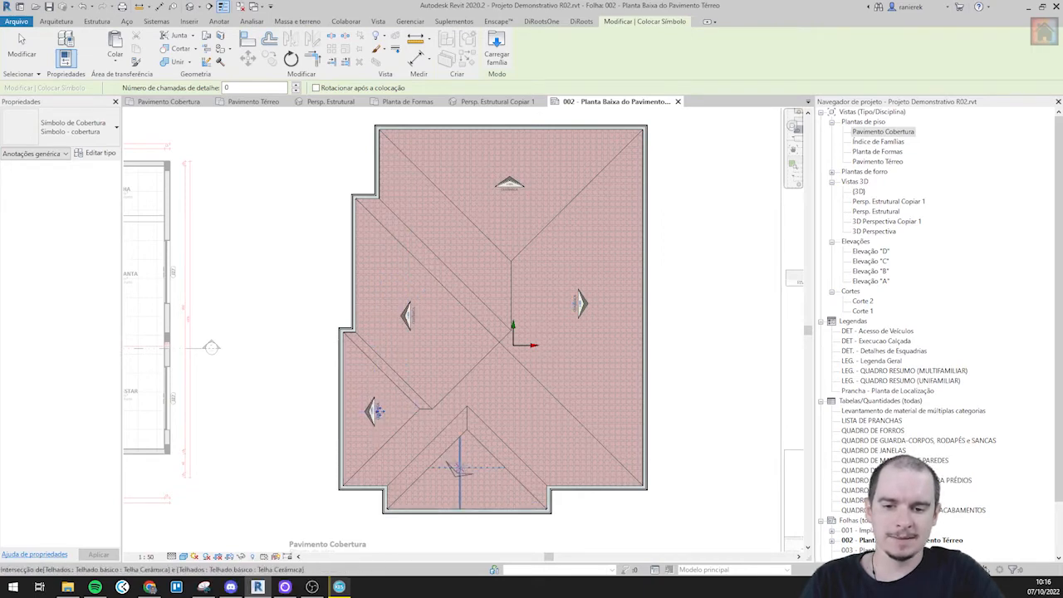
pyautogui.click(465, 471)
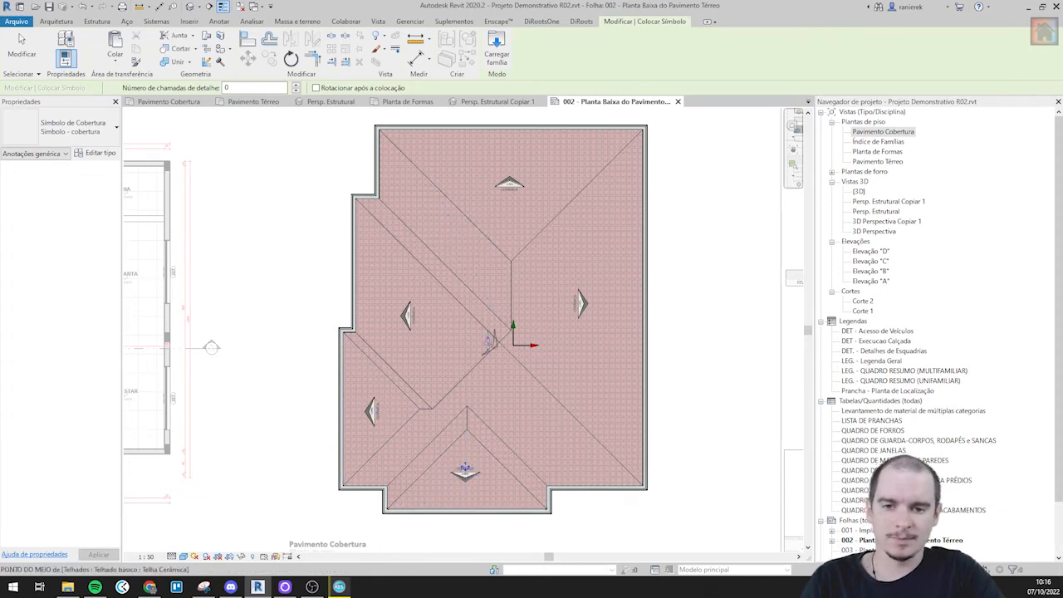
pyautogui.scroll(-3, 492, 347)
pyautogui.press('Escape')
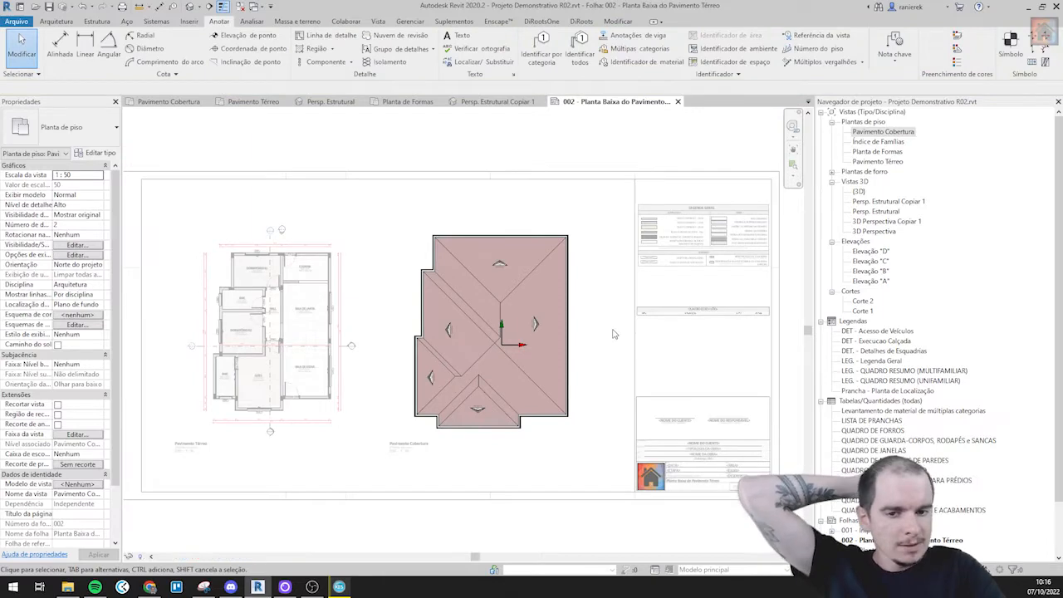
pyautogui.doubleClick(614, 335)
# - Examine the roof plan's slope symbols and the overall layout of sheet 002
pyautogui.scroll(5, 572, 274)
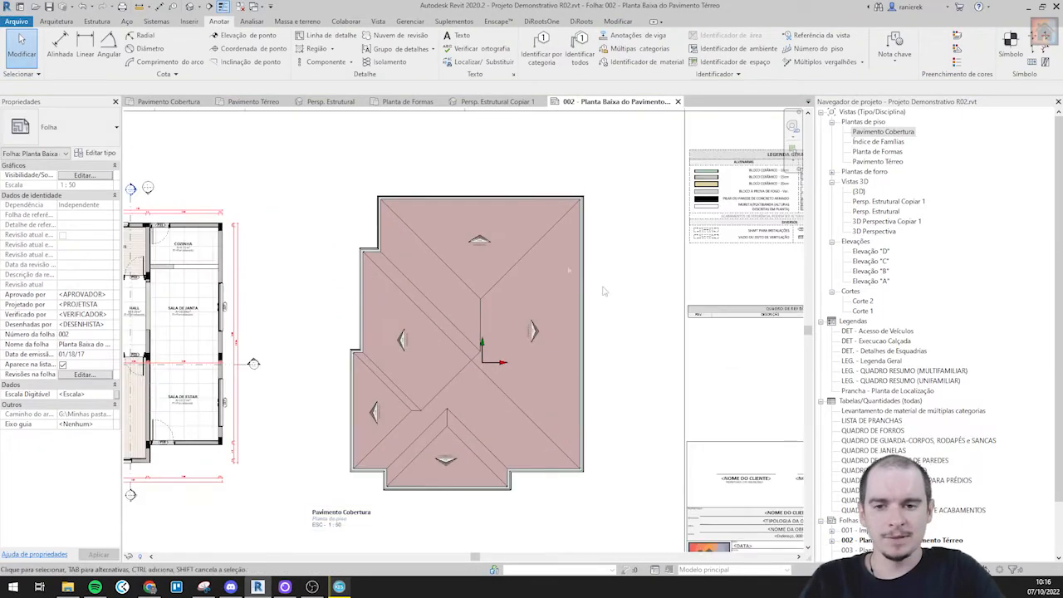
pyautogui.scroll(4, 568, 249)
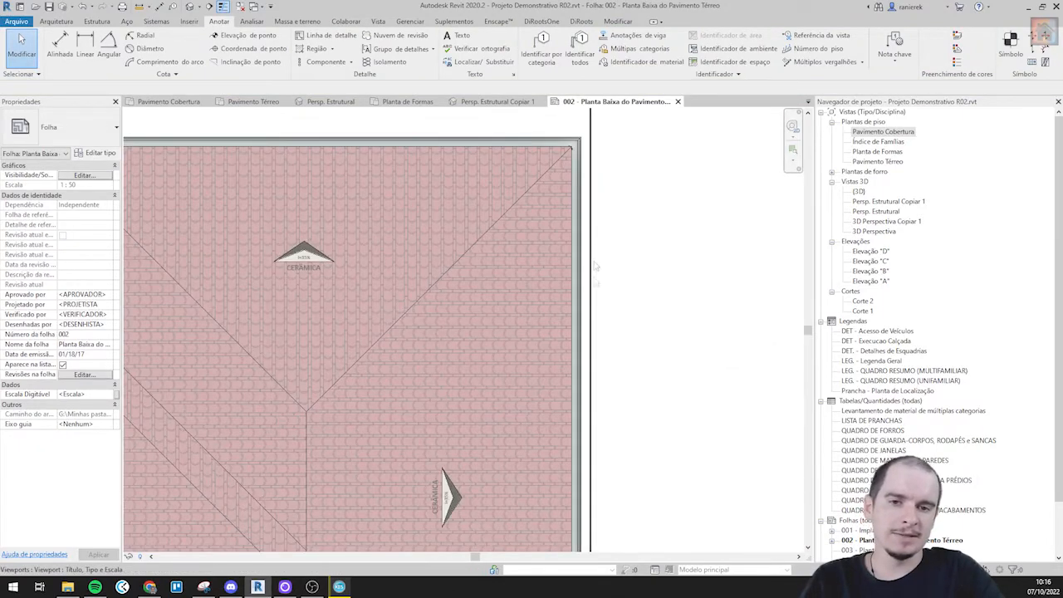
pyautogui.scroll(-4, 595, 266)
pyautogui.scroll(3, 493, 319)
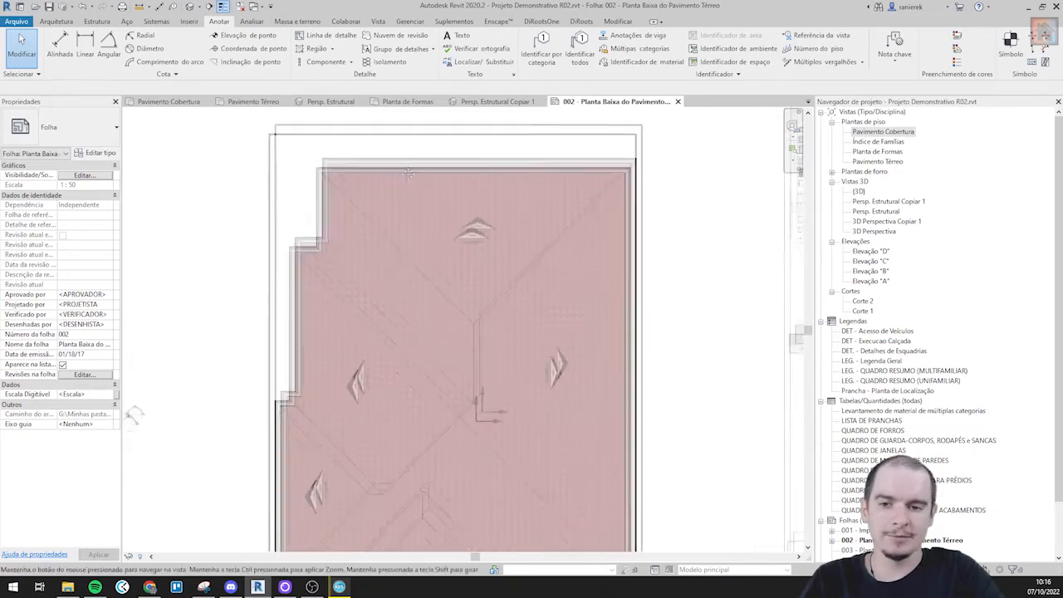
pyautogui.scroll(-5, 496, 354)
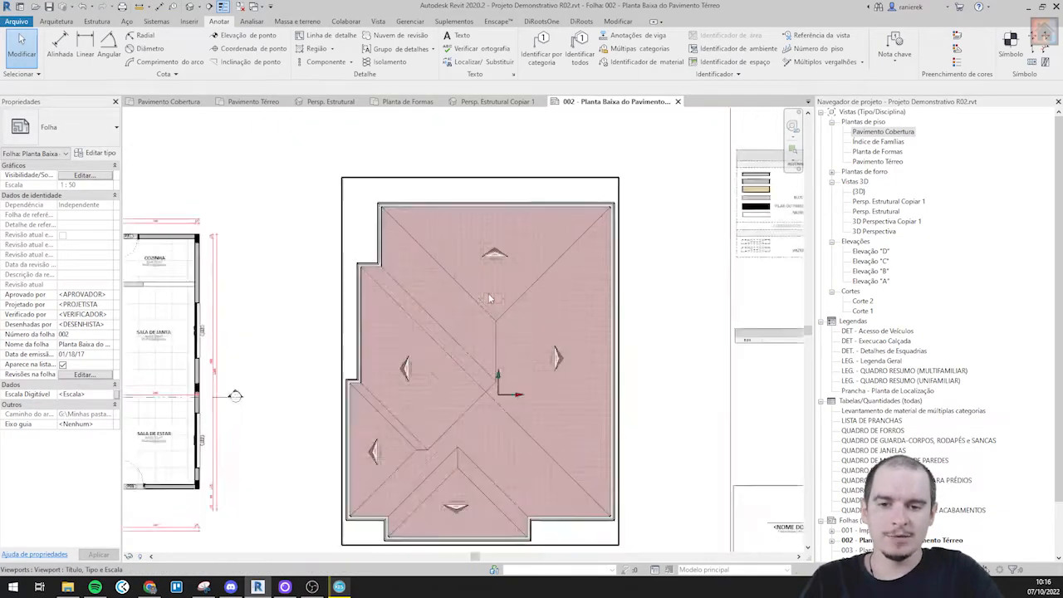
pyautogui.scroll(3, 486, 423)
pyautogui.scroll(-2, 487, 423)
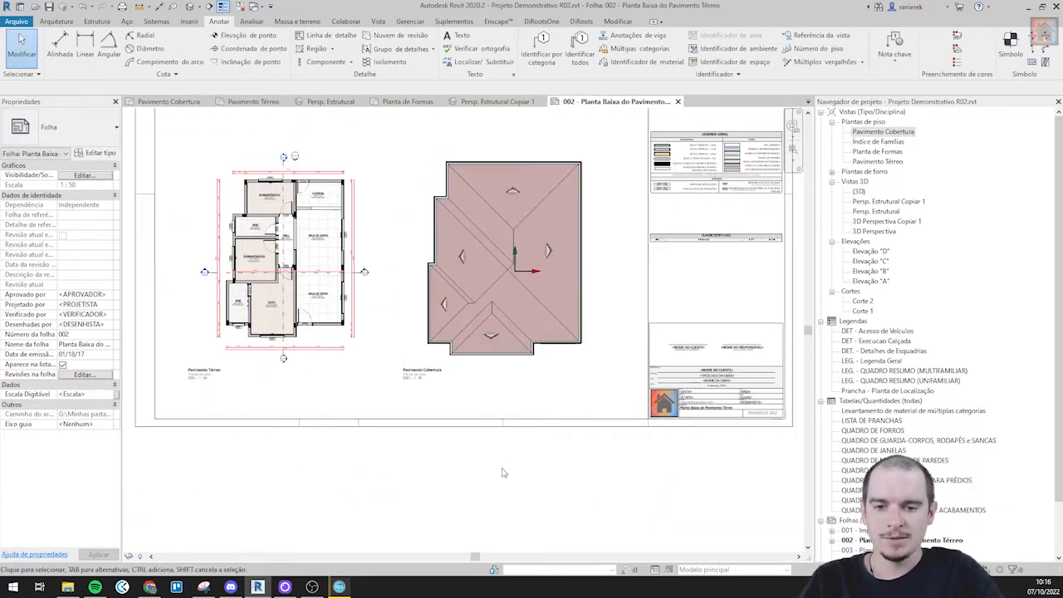
pyautogui.scroll(-1, 505, 471)
pyautogui.moveTo(505, 471); pyautogui.dragTo(537, 491, button='middle')
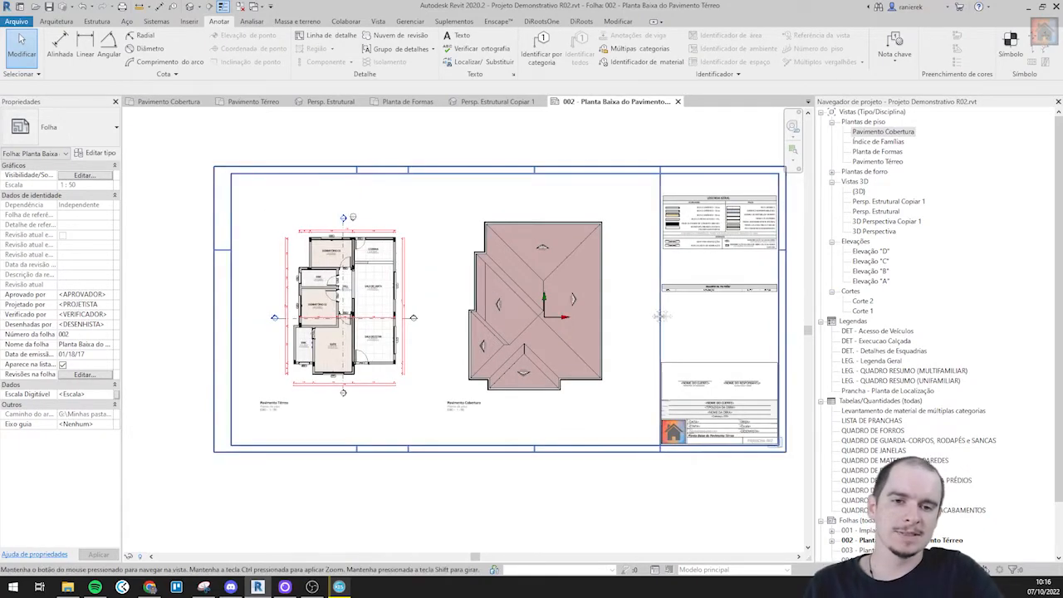
pyautogui.moveTo(669, 310); pyautogui.dragTo(555, 328, button='middle')
pyautogui.scroll(1, 574, 277)
pyautogui.moveTo(531, 285); pyautogui.dragTo(568, 287, button='middle')
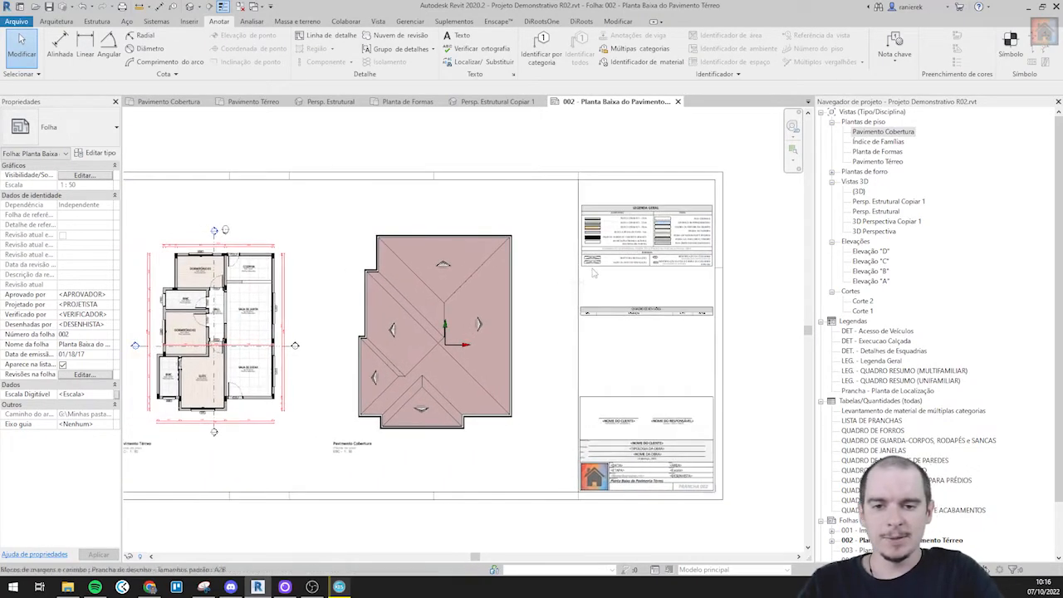
# - Place the QUADRO DE JANELAS schedule on the sheet above the roof plan
pyautogui.click(864, 411)
pyautogui.scroll(-2, 868, 422)
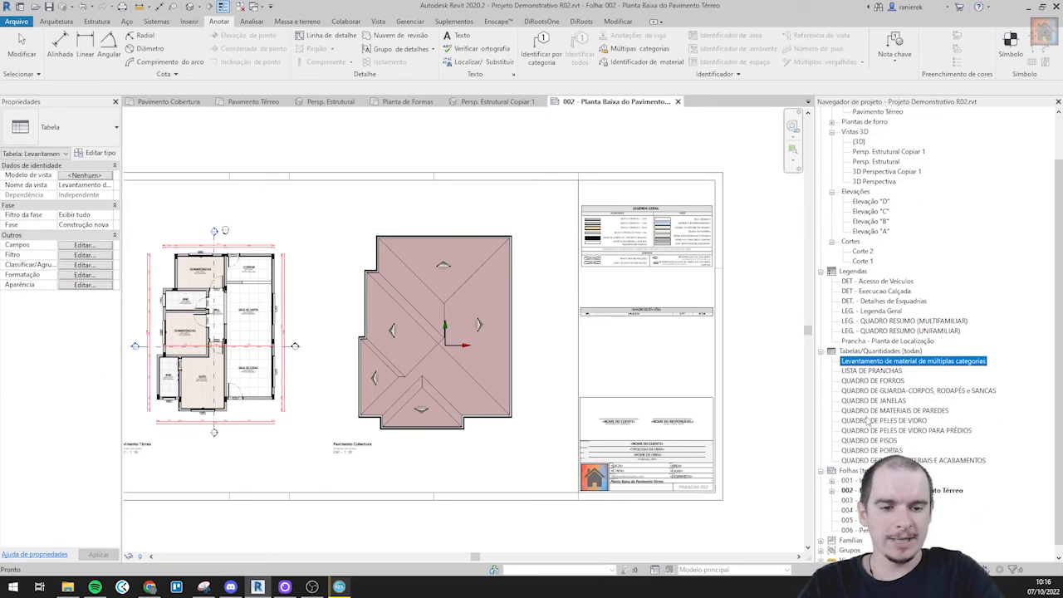
pyautogui.click(880, 401)
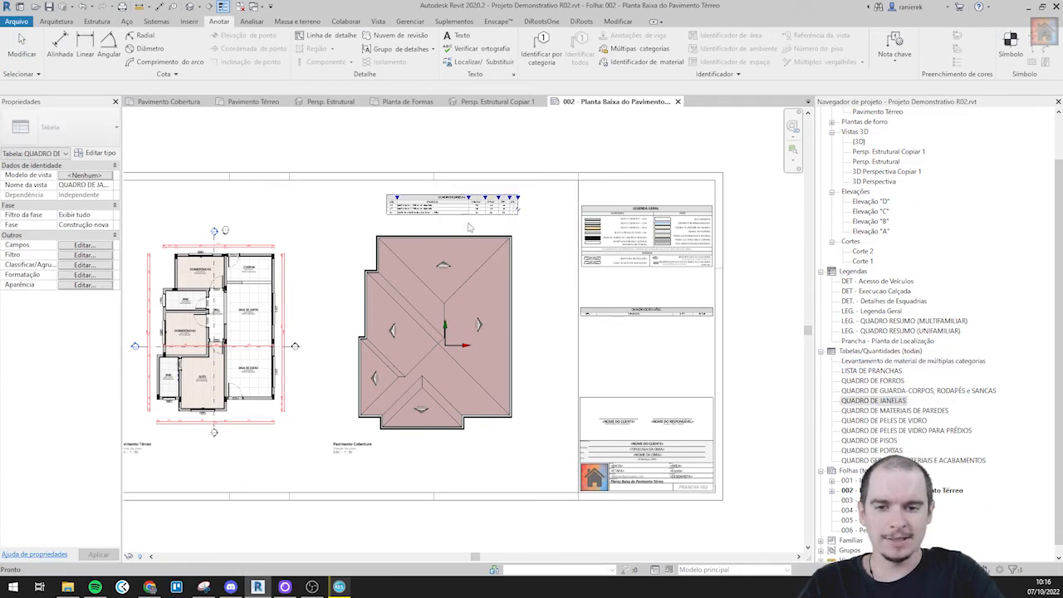
pyautogui.click(385, 193)
# - Move the Legenda Geral up in the title block column and move the window schedule just above the Quadro de Revisões
pyautogui.scroll(2, 430, 210)
pyautogui.moveTo(691, 248); pyautogui.dragTo(690, 215)
pyautogui.scroll(1, 682, 229)
pyautogui.moveTo(682, 228); pyautogui.dragTo(481, 257, button='middle')
pyautogui.scroll(2, 621, 232)
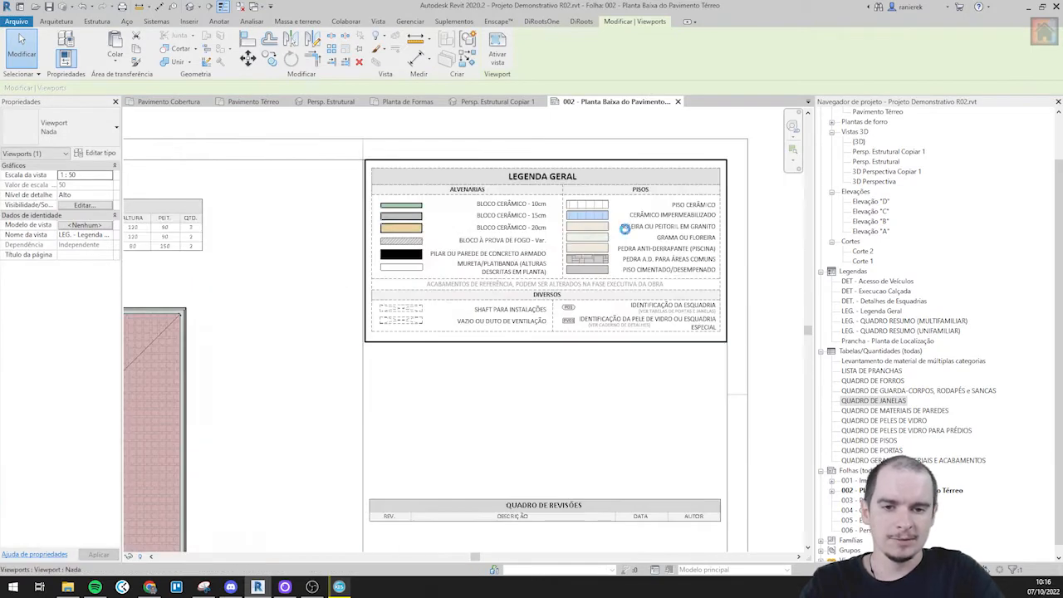
pyautogui.scroll(-2, 621, 232)
pyautogui.moveTo(320, 214); pyautogui.dragTo(660, 359)
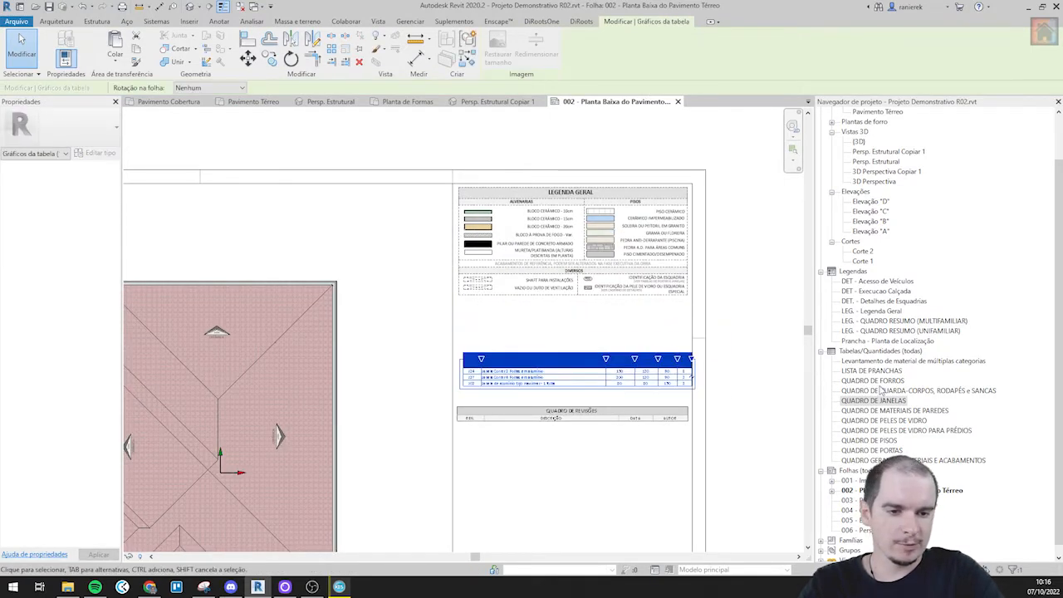
# - Place the QUADRO DE PORTAS schedule directly below the Legenda Geral and align the window schedule beneath it
pyautogui.moveTo(872, 450); pyautogui.dragTo(592, 311)
pyautogui.scroll(2, 592, 308)
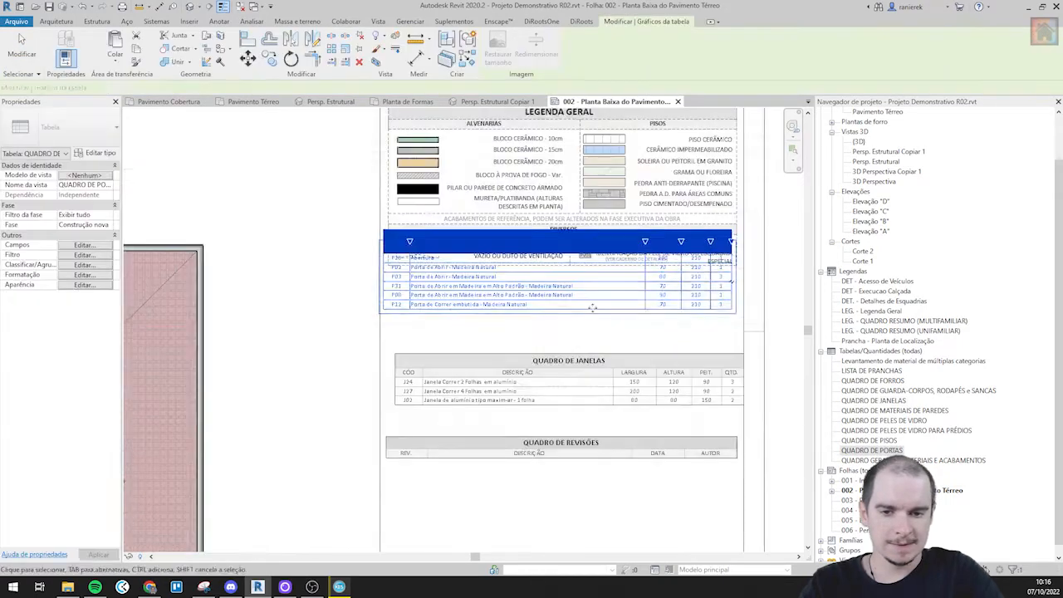
pyautogui.scroll(2, 592, 308)
pyautogui.click(600, 344)
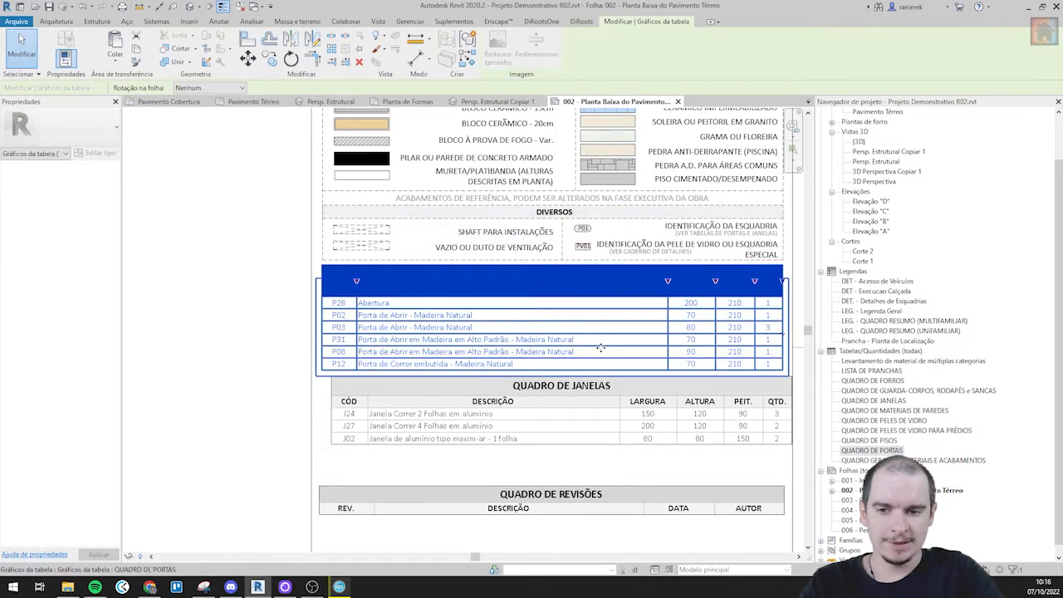
pyautogui.click(498, 398)
pyautogui.moveTo(498, 398); pyautogui.dragTo(490, 401)
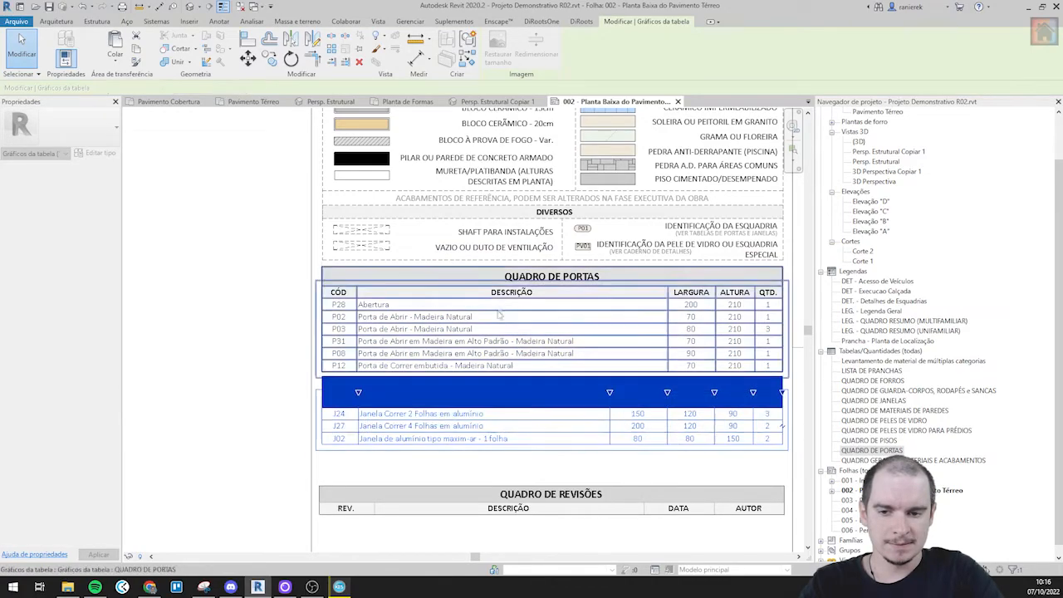
# - Read the door schedule's entries on the sheet, open QUADRO DE PORTAS for editing and check its filter settings
pyautogui.click(499, 314)
pyautogui.scroll(-1, 499, 314)
pyautogui.scroll(3, 415, 280)
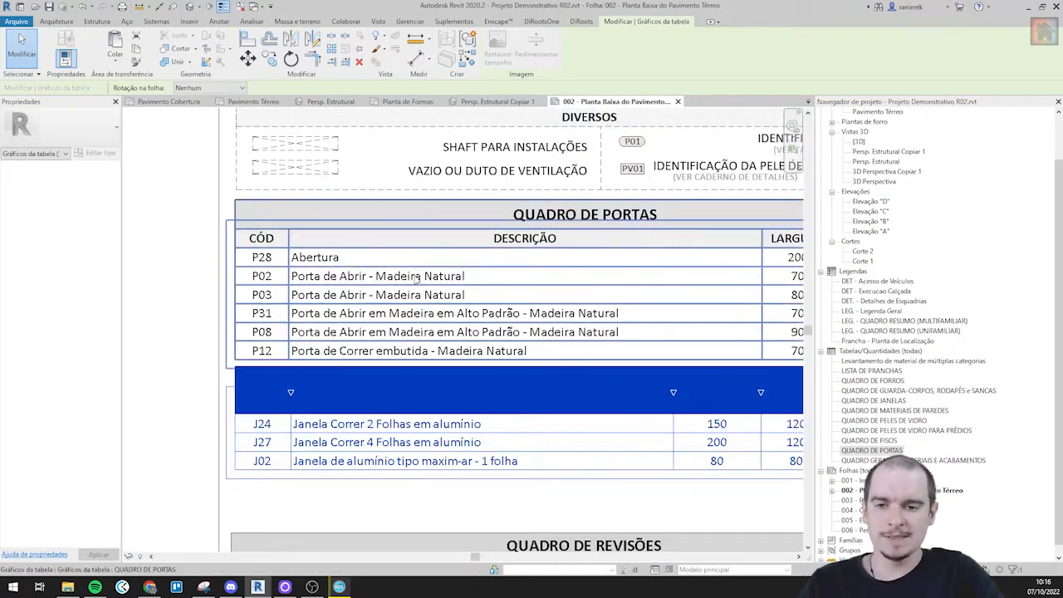
pyautogui.scroll(-1, 415, 279)
pyautogui.scroll(2, 236, 259)
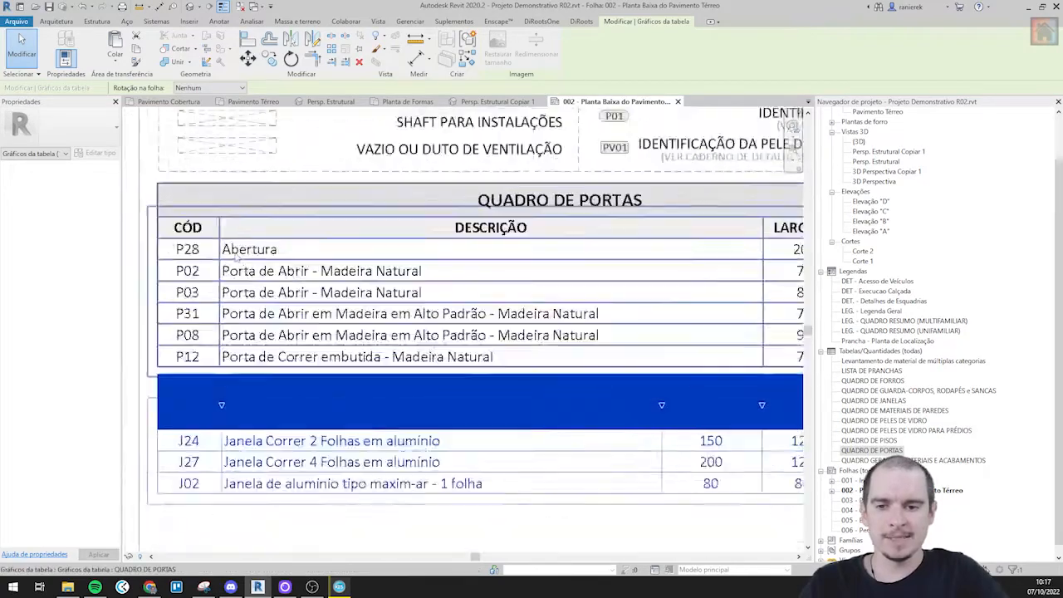
pyautogui.scroll(2, 237, 258)
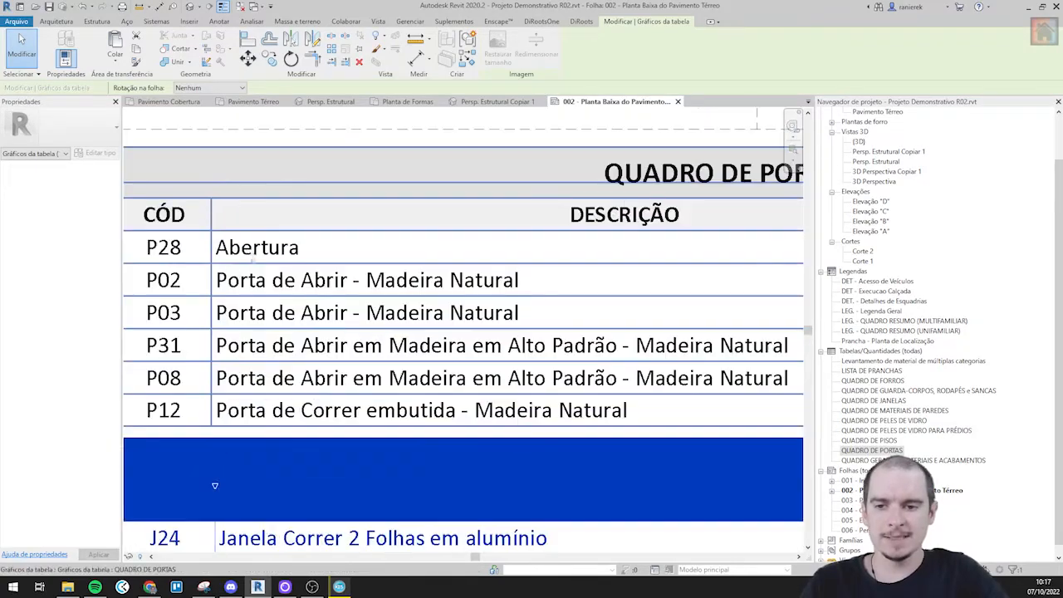
pyautogui.click(299, 234)
pyautogui.doubleClick(302, 338)
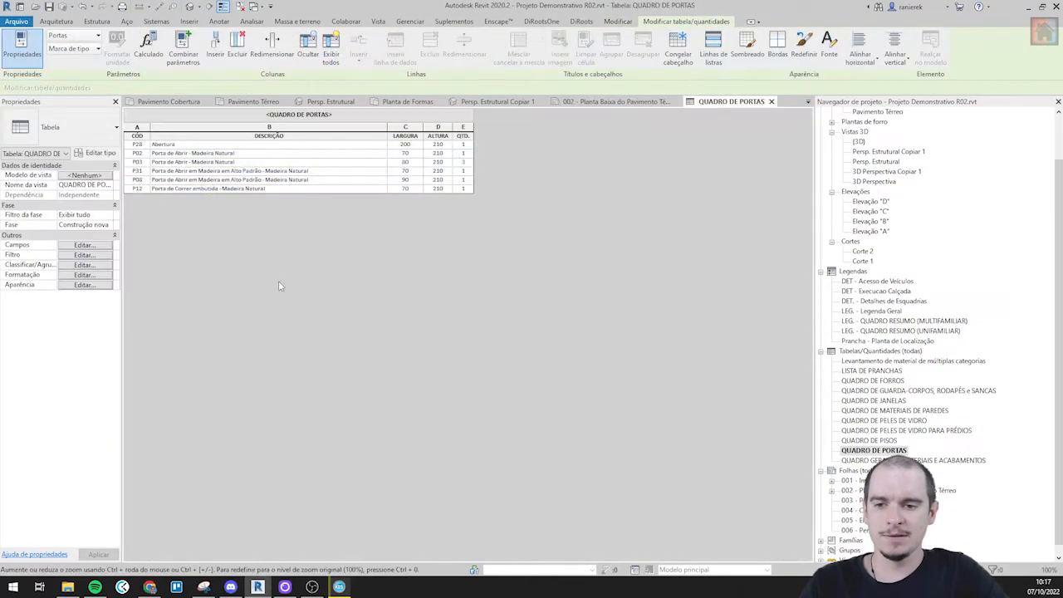
pyautogui.click(91, 255)
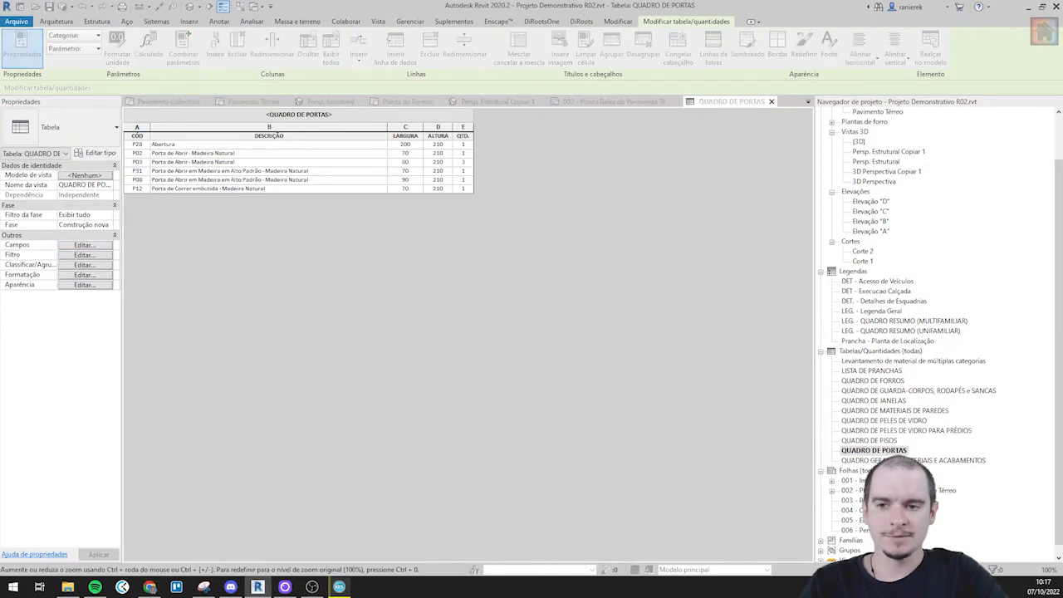
pyautogui.press('Escape')
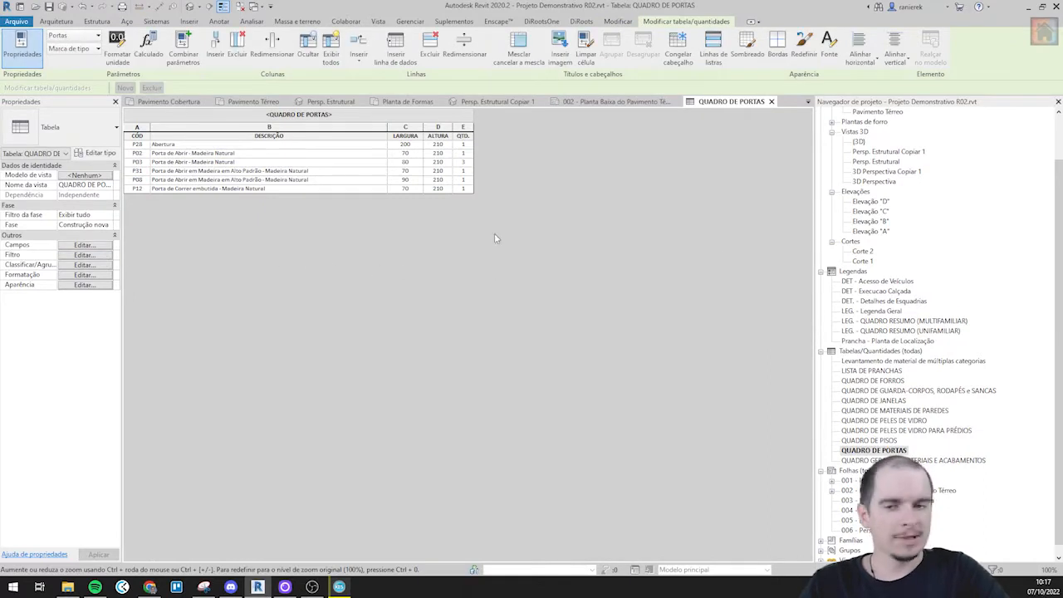
# - Set the code of the 200x210 cm Abertura entry in the door schedule to NAO for all elements of that type
pyautogui.click(137, 144)
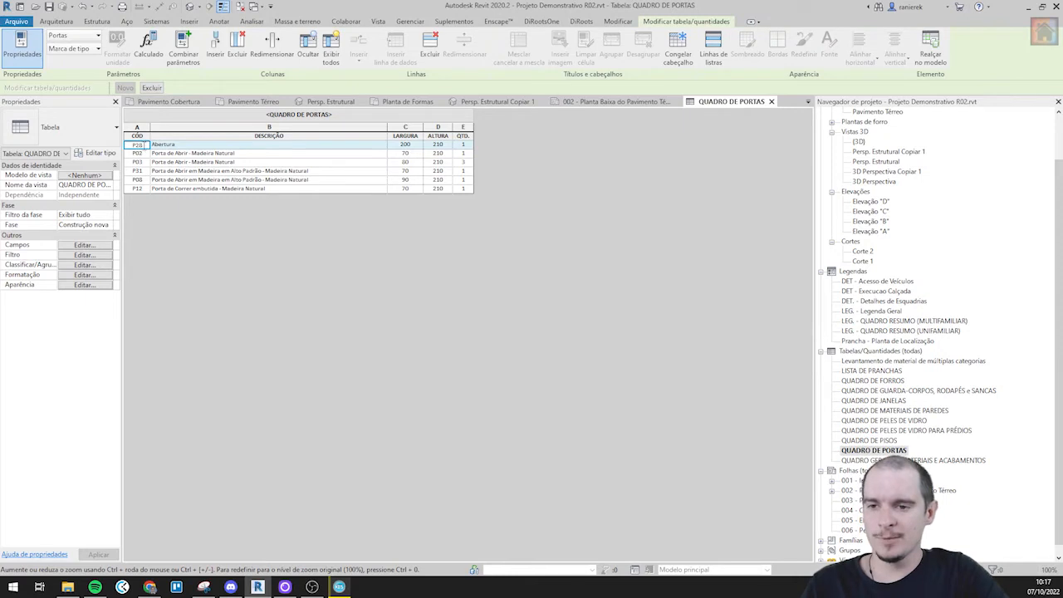
pyautogui.moveTo(145, 145); pyautogui.dragTo(111, 147)
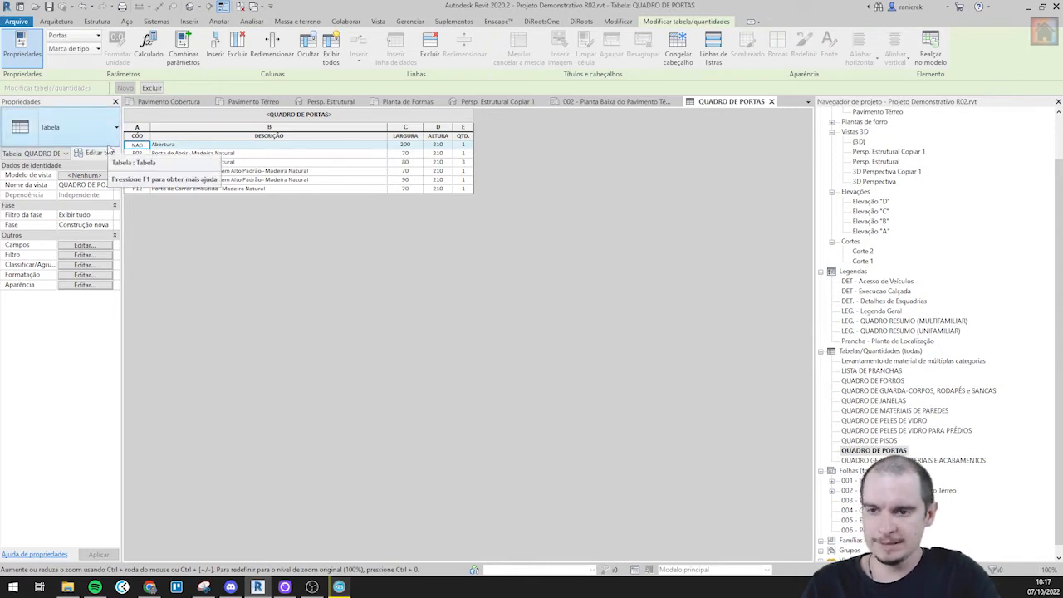
pyautogui.click(151, 236)
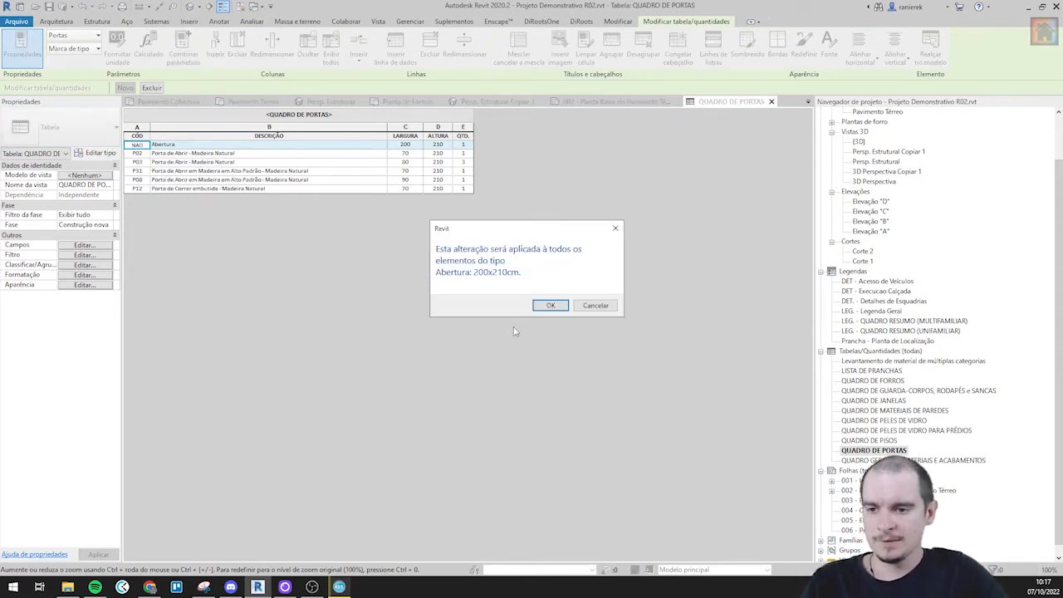
pyautogui.click(550, 306)
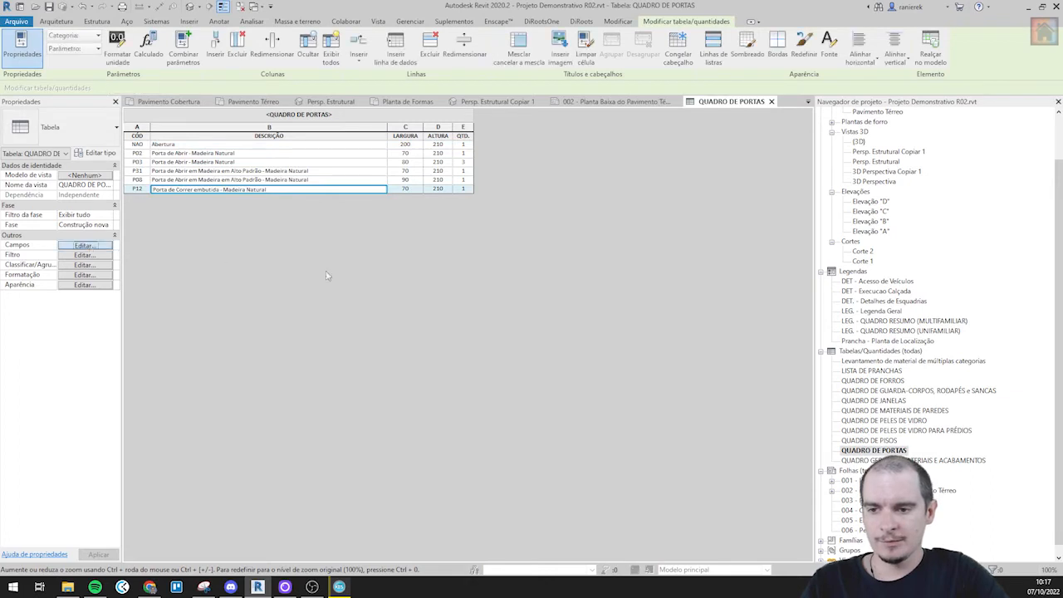
# - Filter the door schedule by Marca de tipo with the condition não igual and the opening's code NAO
pyautogui.moveTo(1062, 201); pyautogui.dragTo(337, 123)
pyautogui.click(219, 141)
pyautogui.click(312, 159)
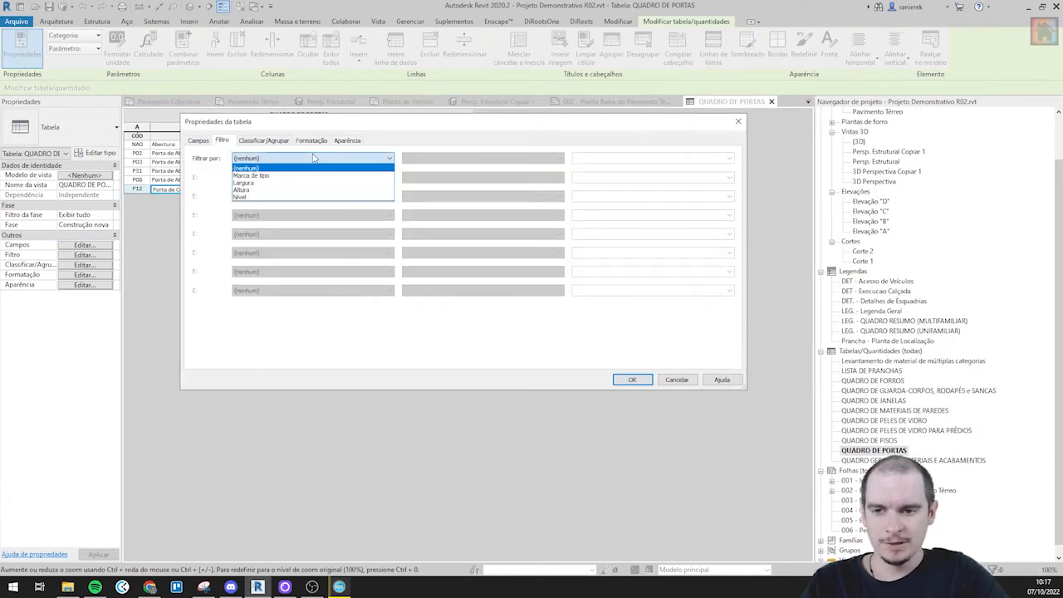
pyautogui.click(321, 175)
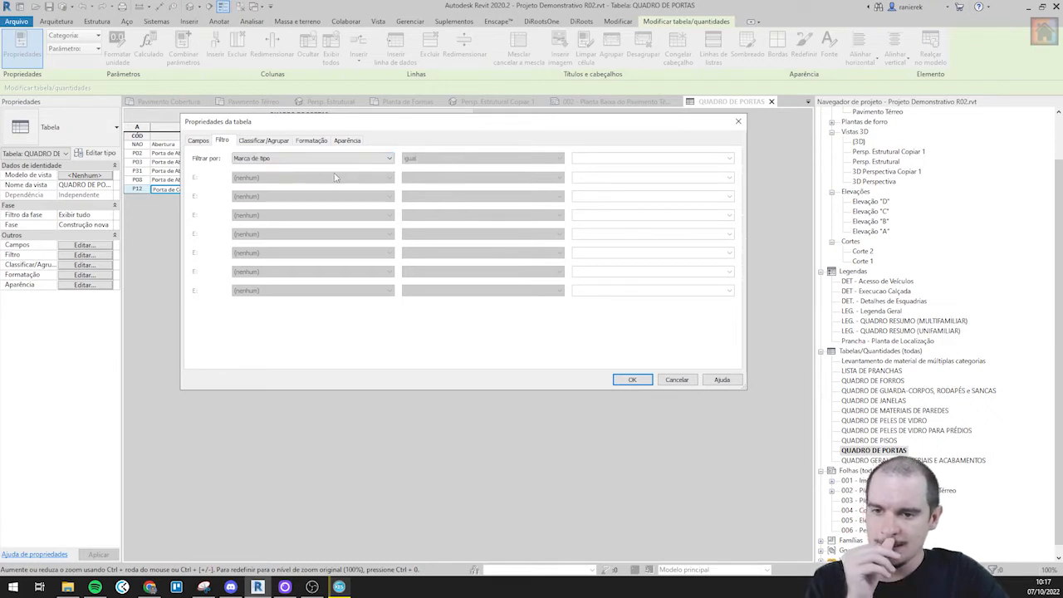
pyautogui.click(470, 160)
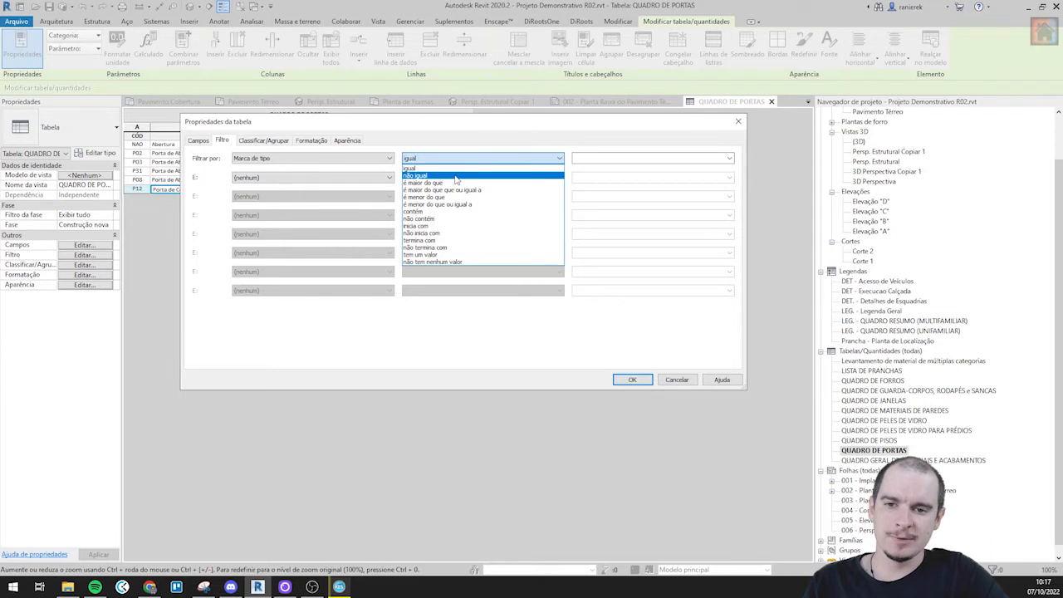
pyautogui.click(457, 176)
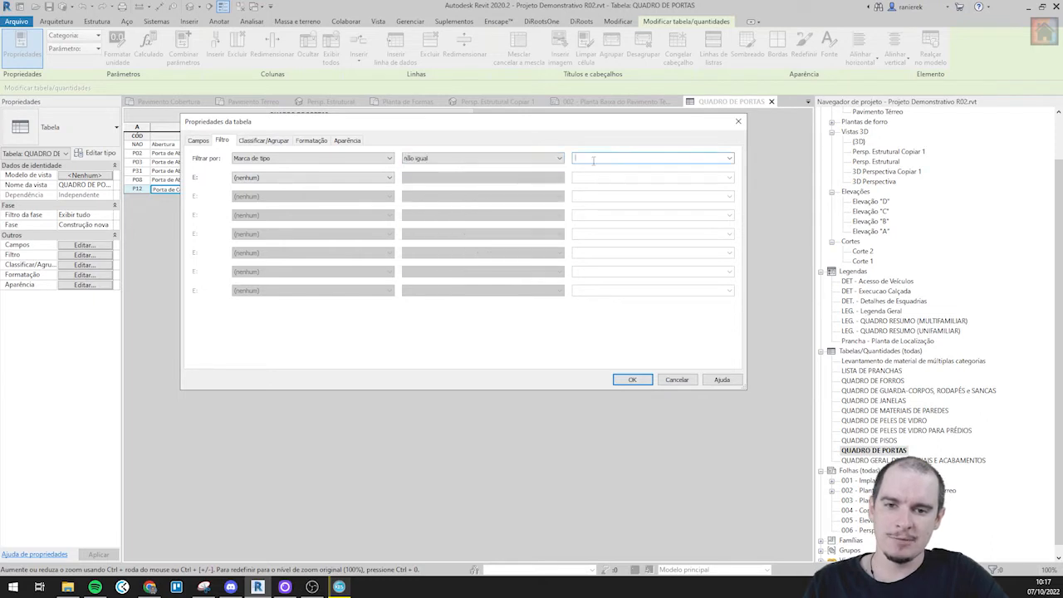
pyautogui.click(631, 379)
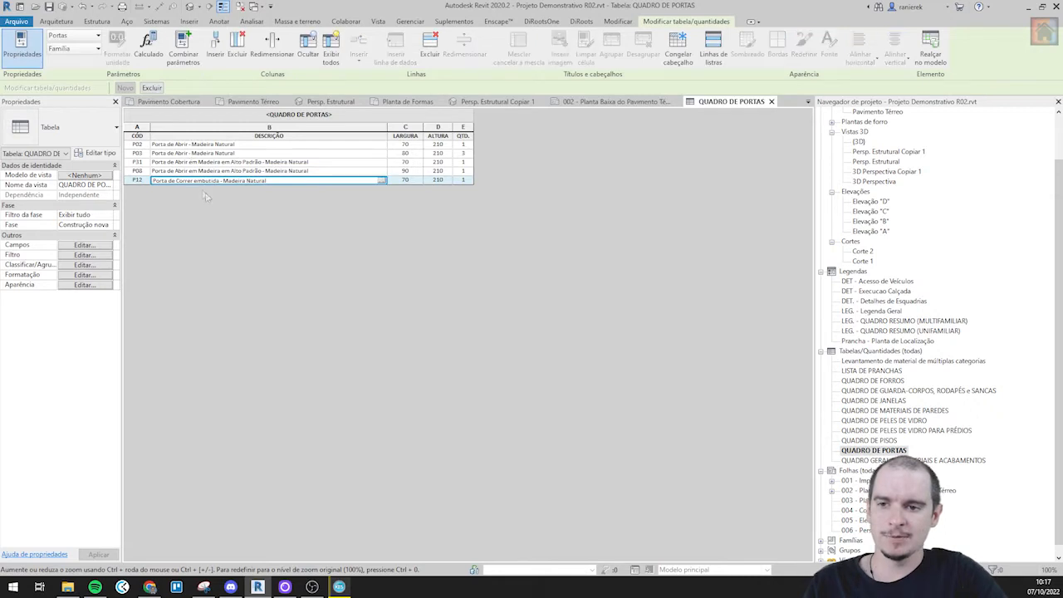
# - Renumber the Porta de Abrir - Madeira Natural types, coding the 70 cm door P01 and the 80 cm door P02
pyautogui.click(137, 145)
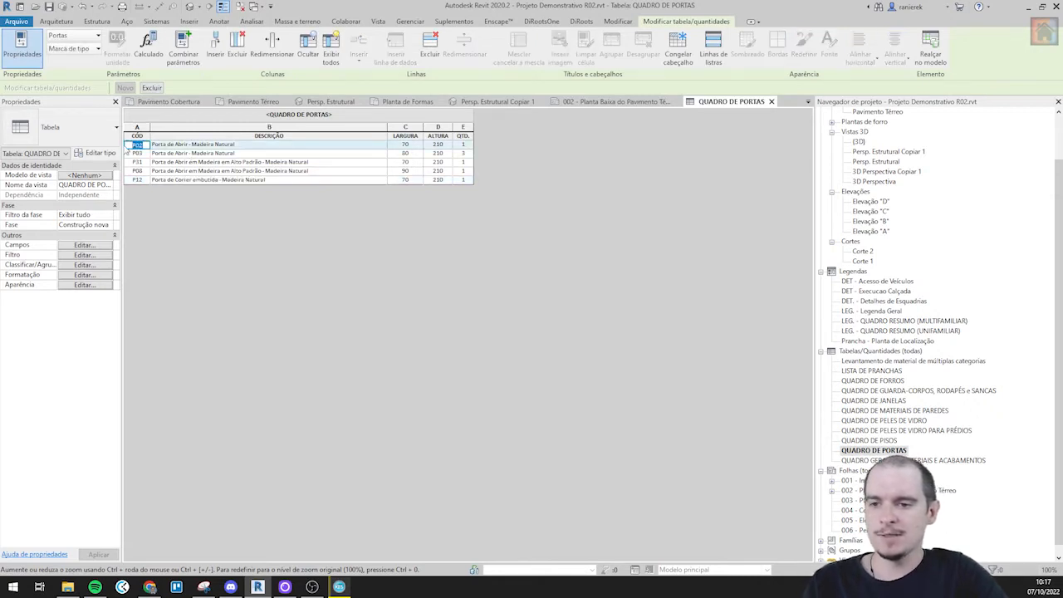
pyautogui.click(172, 162)
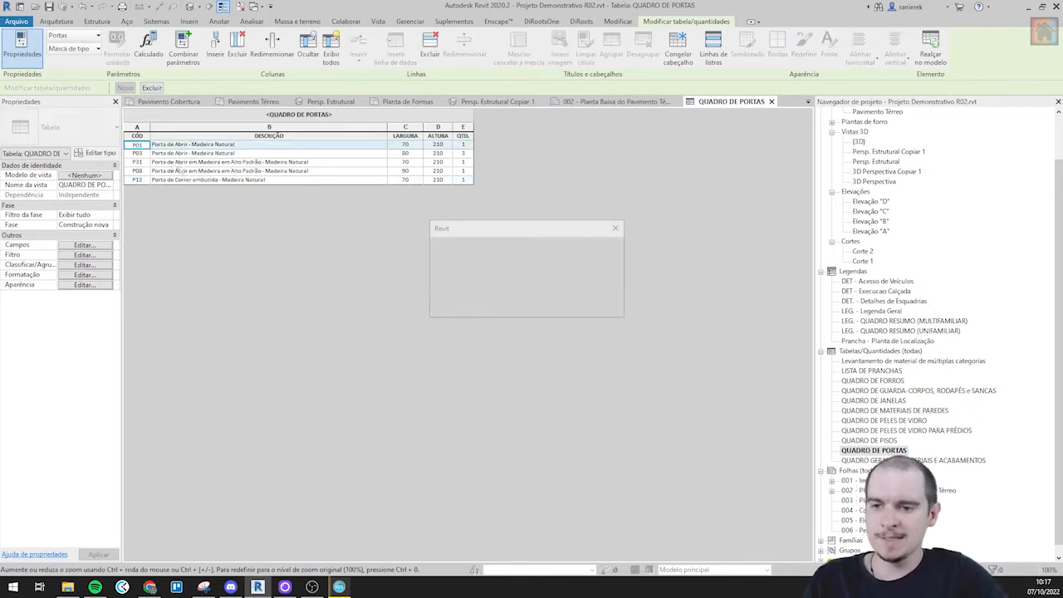
pyautogui.click(549, 306)
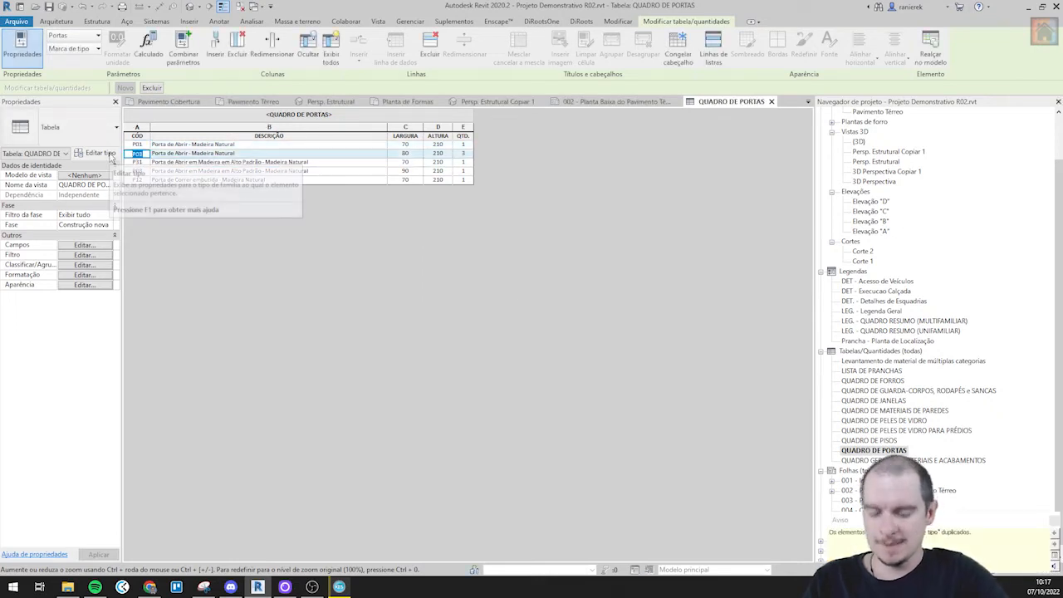
pyautogui.click(309, 173)
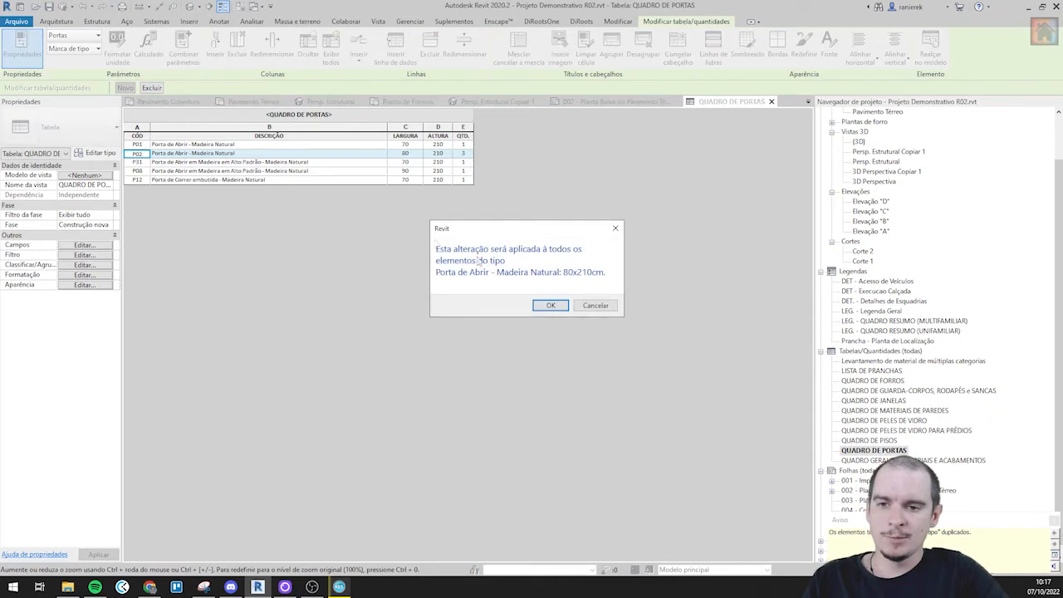
pyautogui.click(546, 305)
# - Renumber the Porta de Abrir em Madeira em Alto Padrão types, coding the 70 cm door P03 and the 90 cm door P04
pyautogui.click(143, 163)
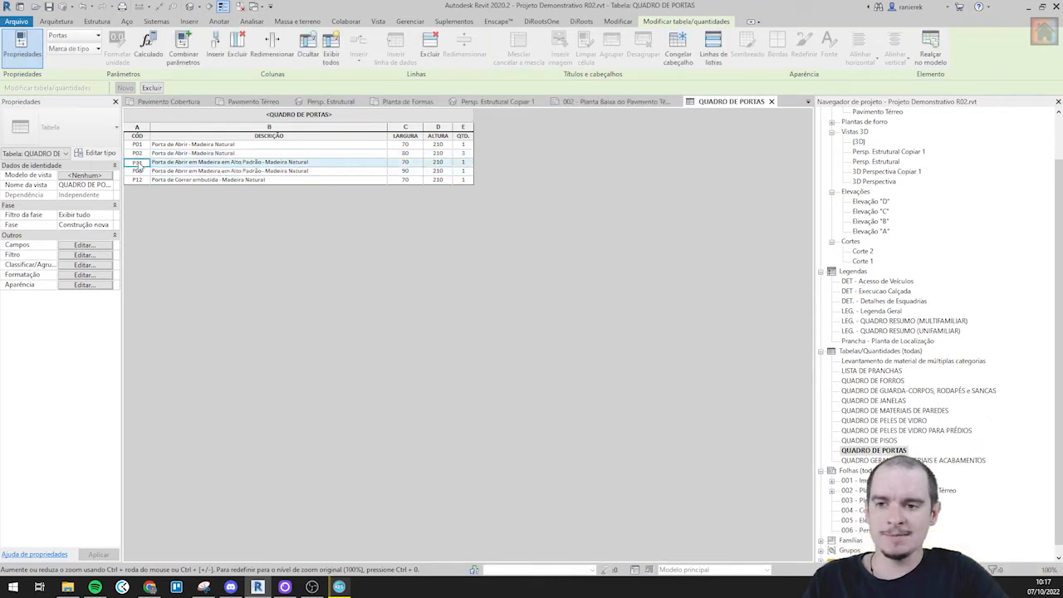
pyautogui.write('P')
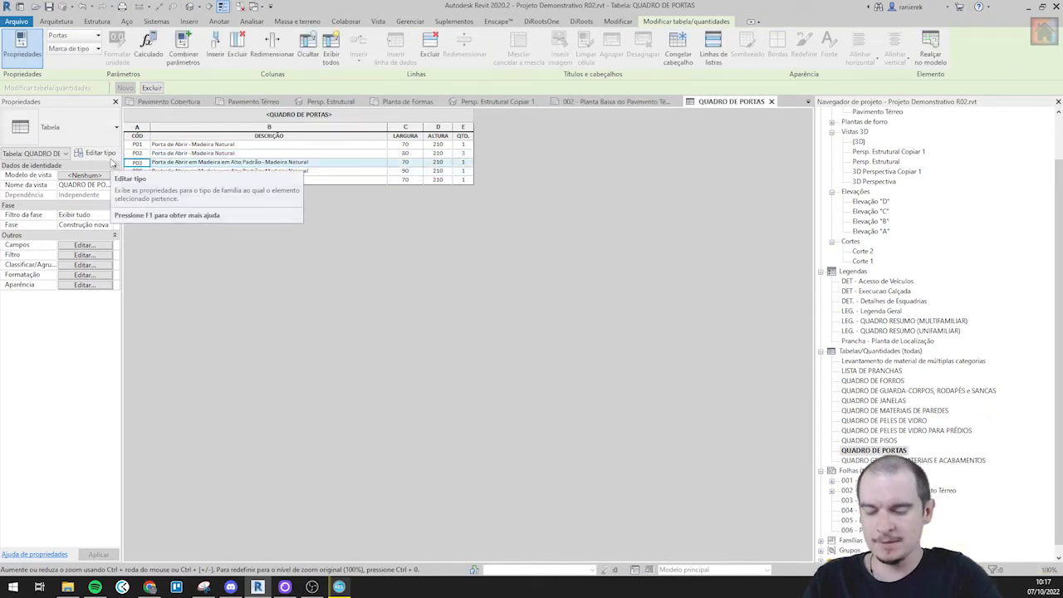
pyautogui.click(243, 152)
pyautogui.click(550, 312)
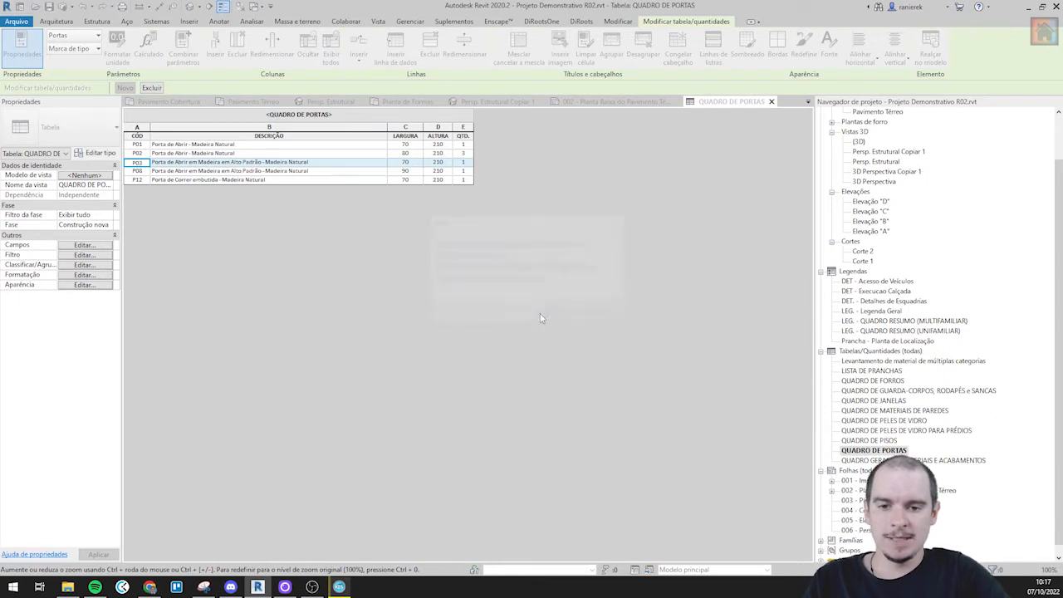
pyautogui.click(144, 171)
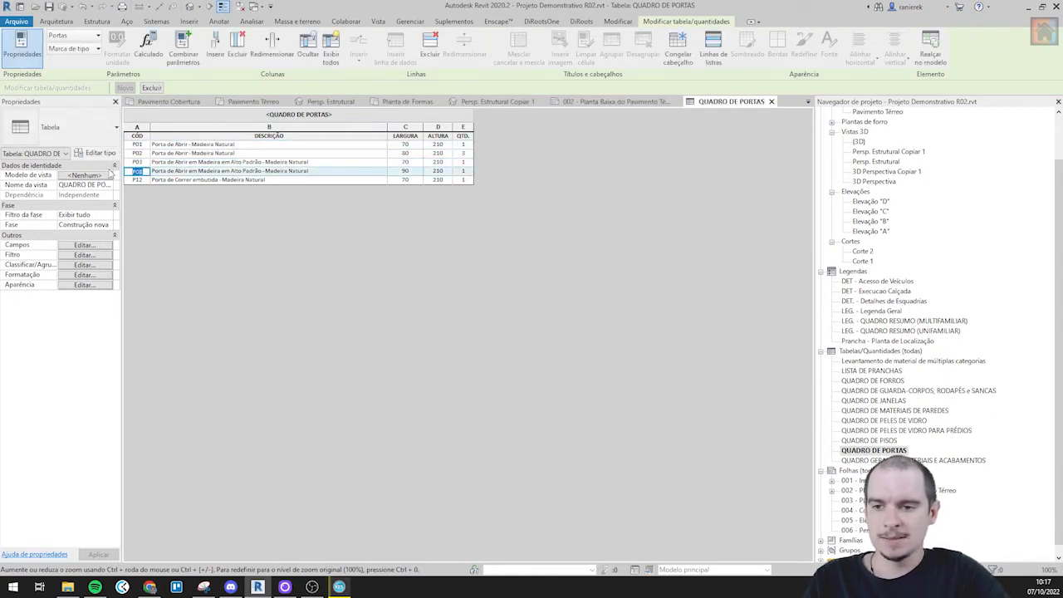
pyautogui.write('P04')
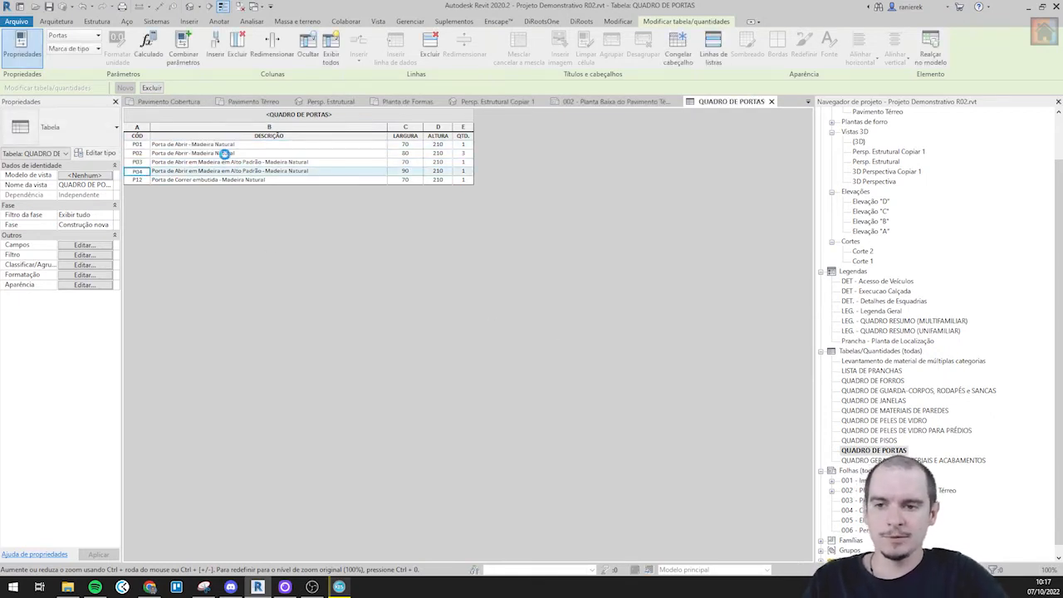
pyautogui.click(224, 154)
pyautogui.click(548, 314)
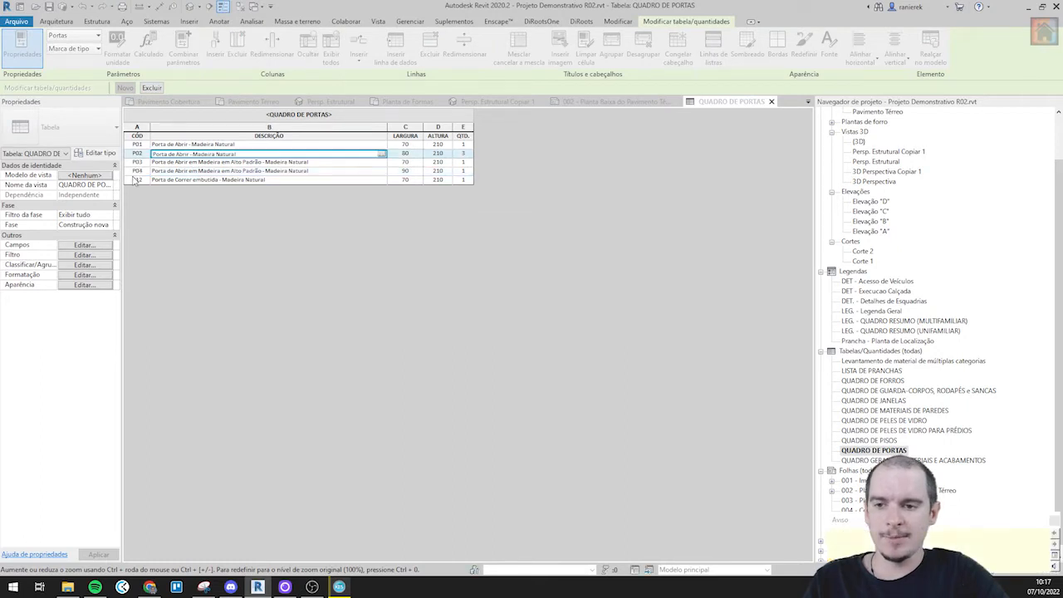
# - Set the code of the Porta de Correr embutida - Madeira Natural type to P05
pyautogui.click(137, 180)
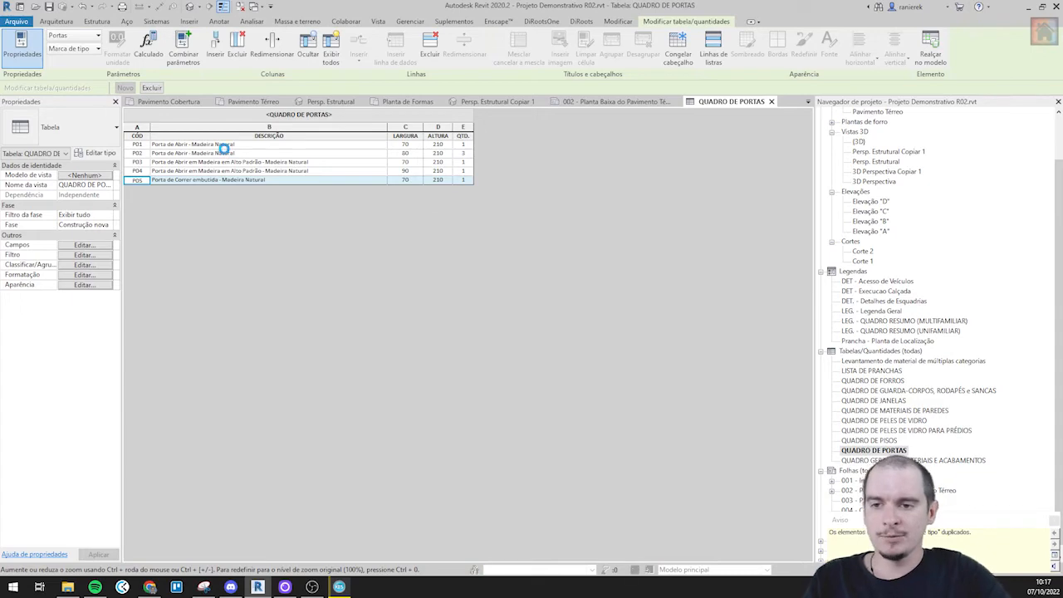
pyautogui.click(224, 154)
pyautogui.click(546, 312)
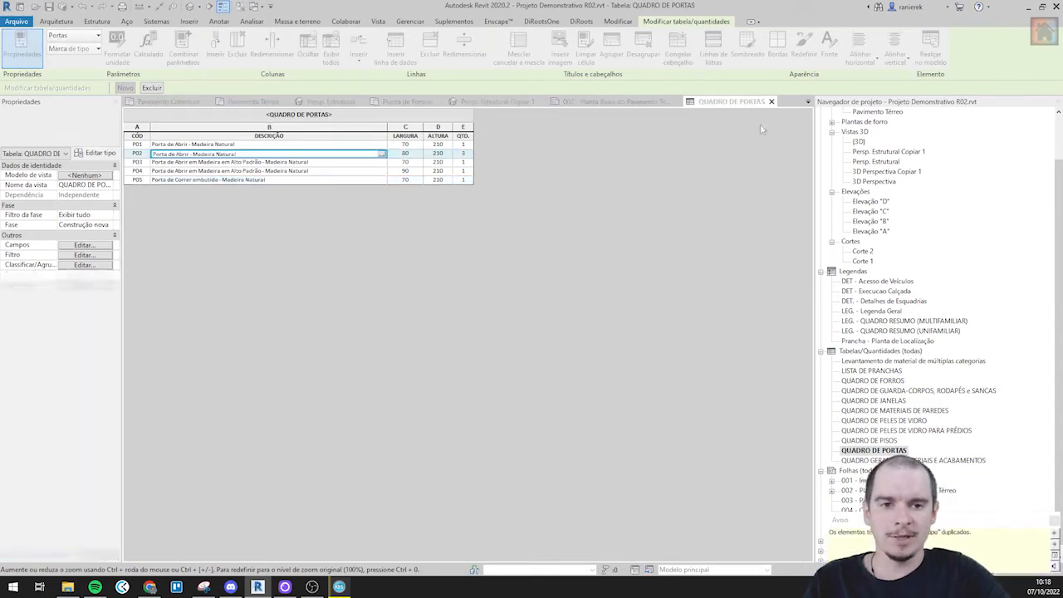
# - Close the door schedule and check the door codes in the sheet's schedule and on the ground floor plan's tags
pyautogui.click(771, 101)
pyautogui.scroll(-7, 506, 174)
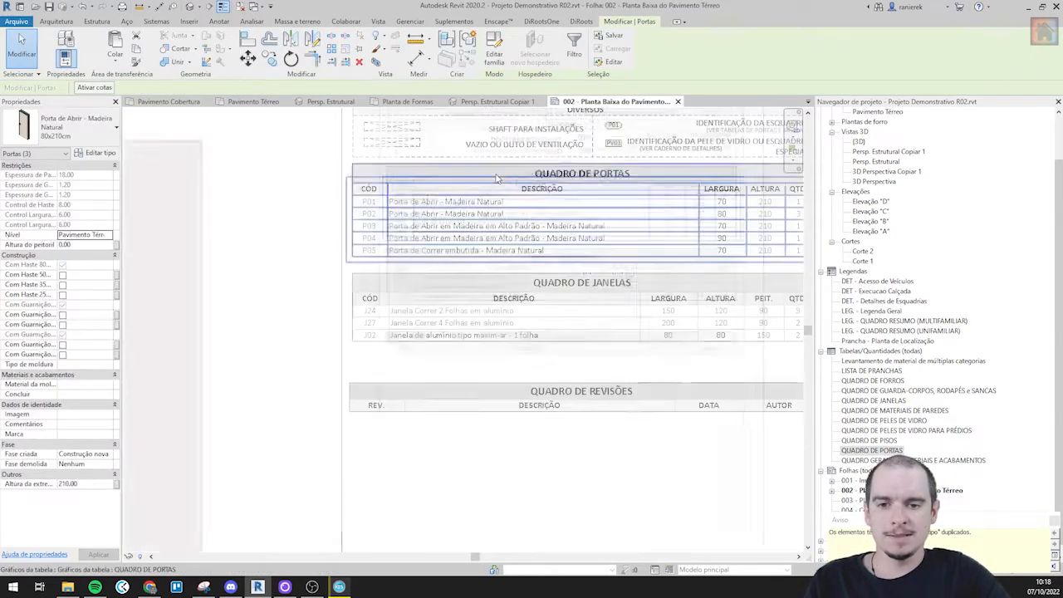
pyautogui.moveTo(278, 249); pyautogui.dragTo(682, 261, button='middle')
pyautogui.scroll(10, 320, 245)
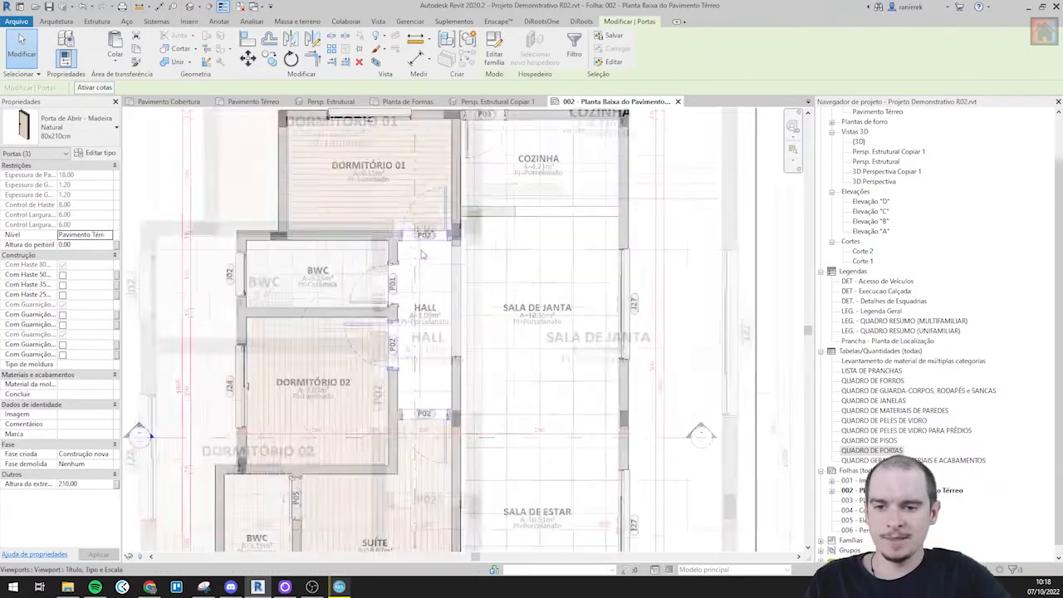
pyautogui.moveTo(501, 488); pyautogui.dragTo(510, 165, button='middle')
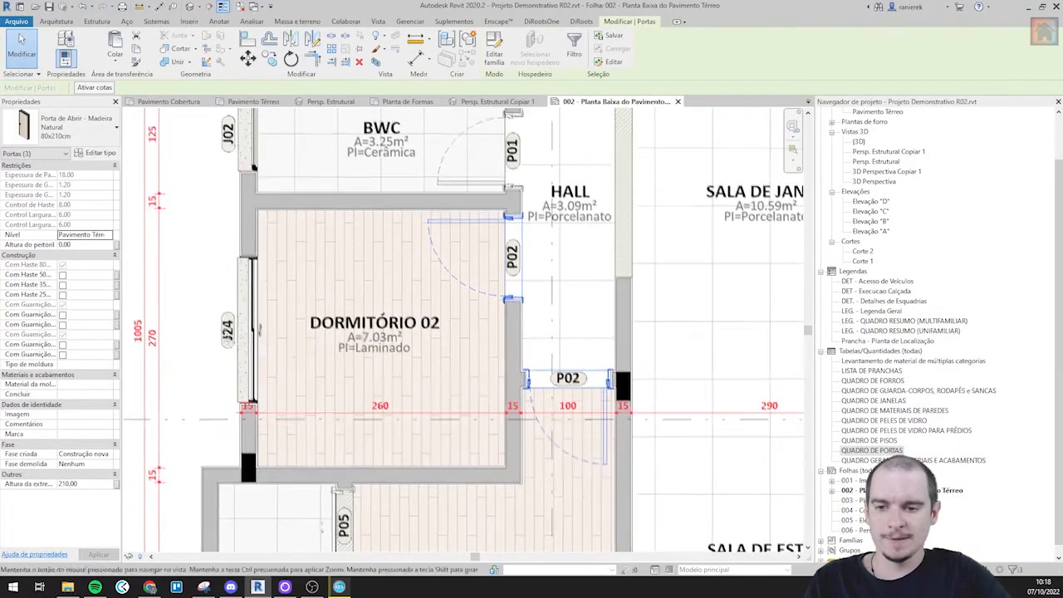
pyautogui.moveTo(470, 366); pyautogui.dragTo(464, 311, button='middle')
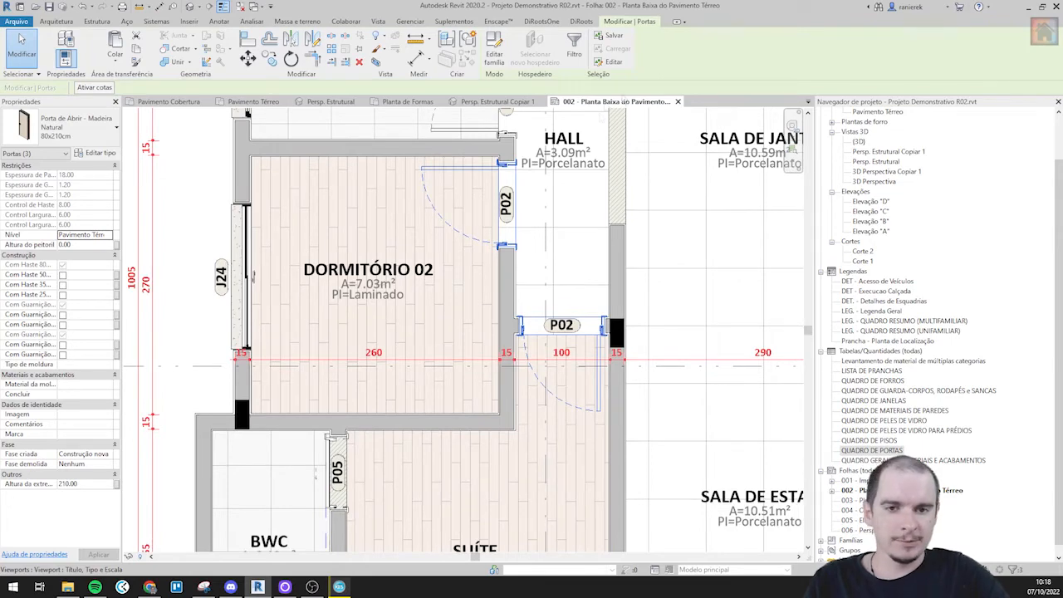
# - Open QUADRO DE JANELAS and set the code of the Janela Correr 2 Folhas em alumínio type to J01
pyautogui.doubleClick(885, 392)
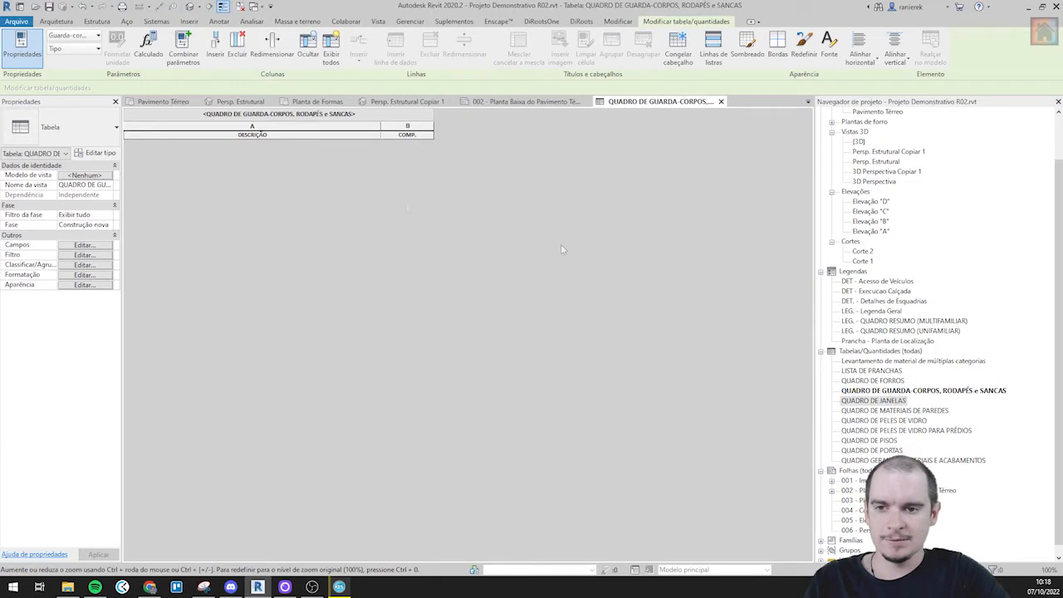
pyautogui.click(883, 401)
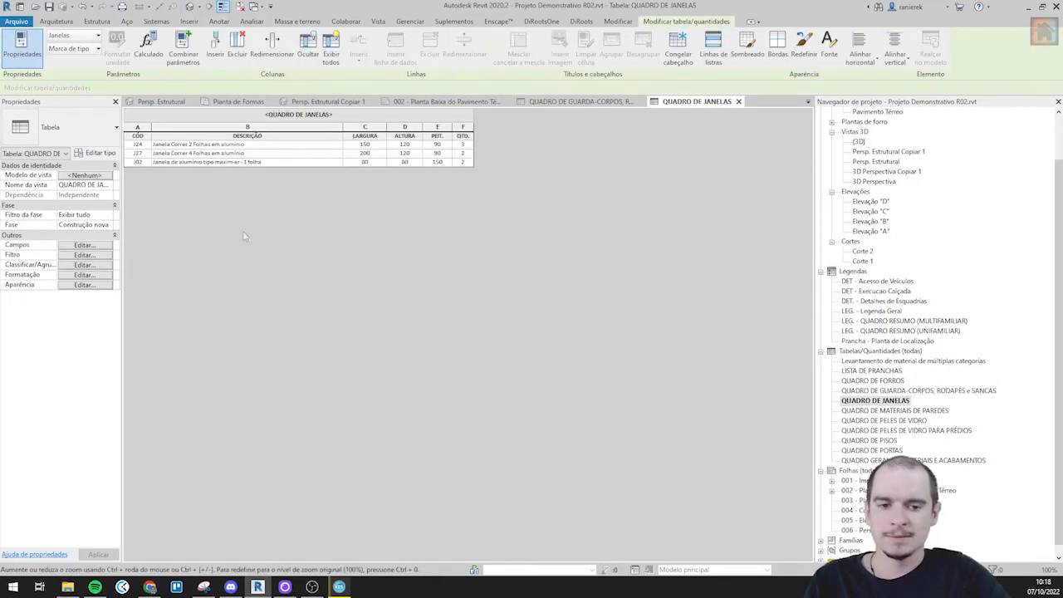
pyautogui.click(146, 146)
pyautogui.moveTo(145, 145); pyautogui.dragTo(121, 146)
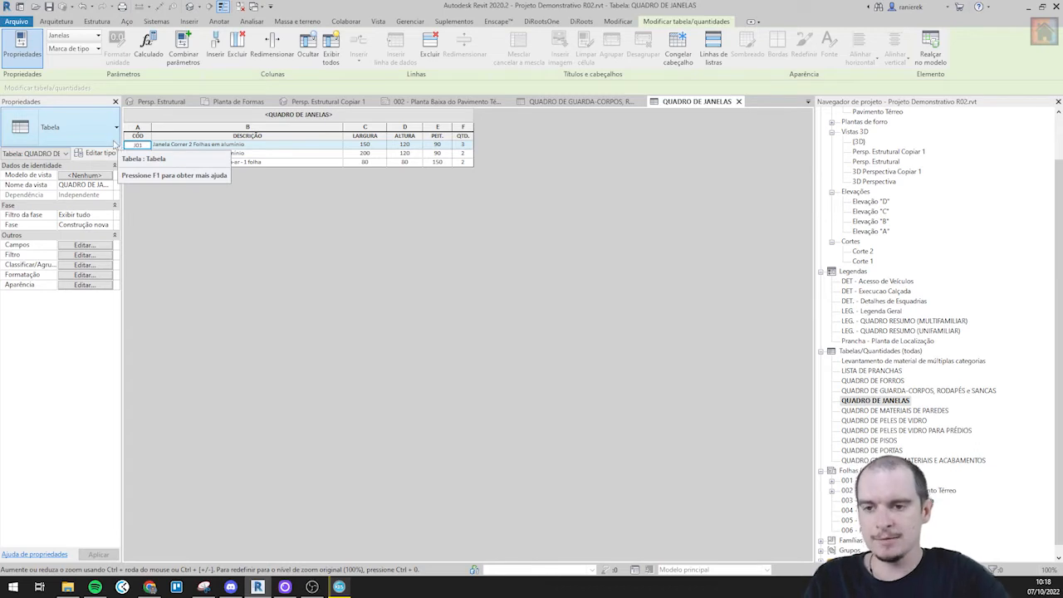
pyautogui.press('Return')
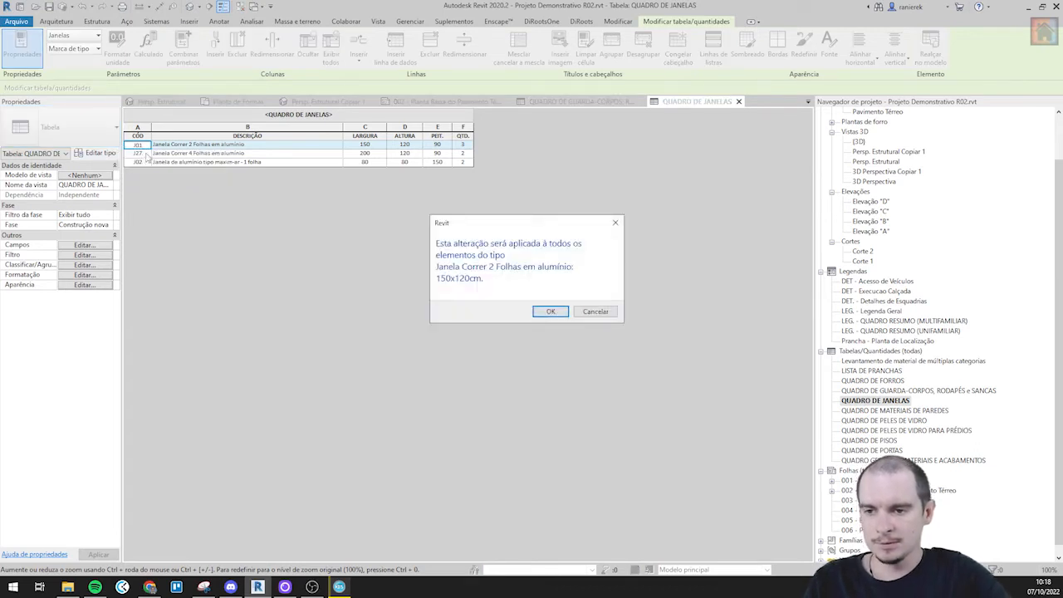
pyautogui.click(551, 311)
# - Set the code of the Janela Correr 4 Folhas em alumínio type in the window schedule to J02
pyautogui.click(148, 154)
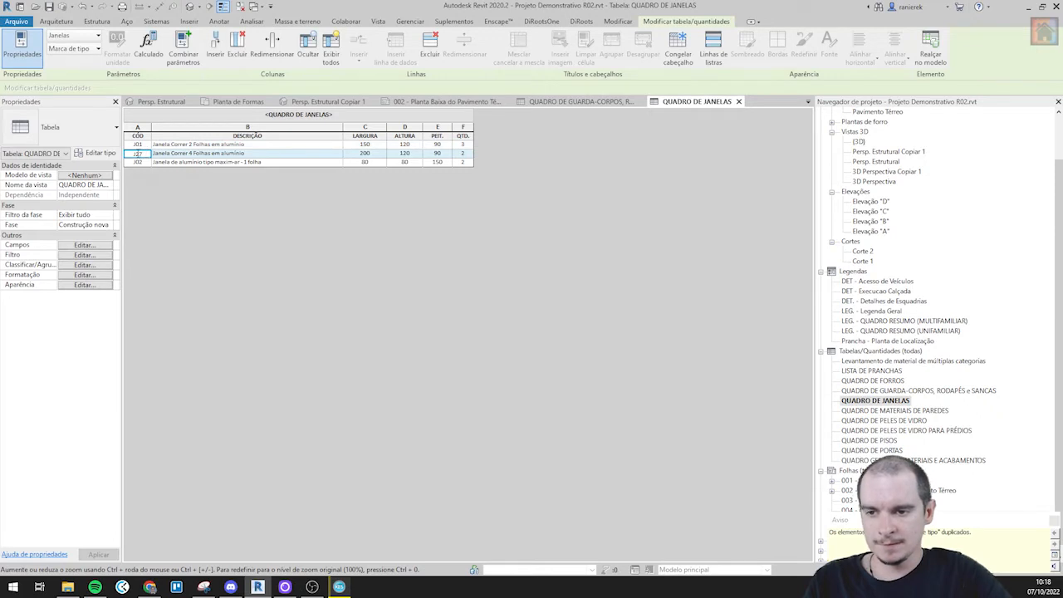
pyautogui.click(145, 162)
pyautogui.click(145, 155)
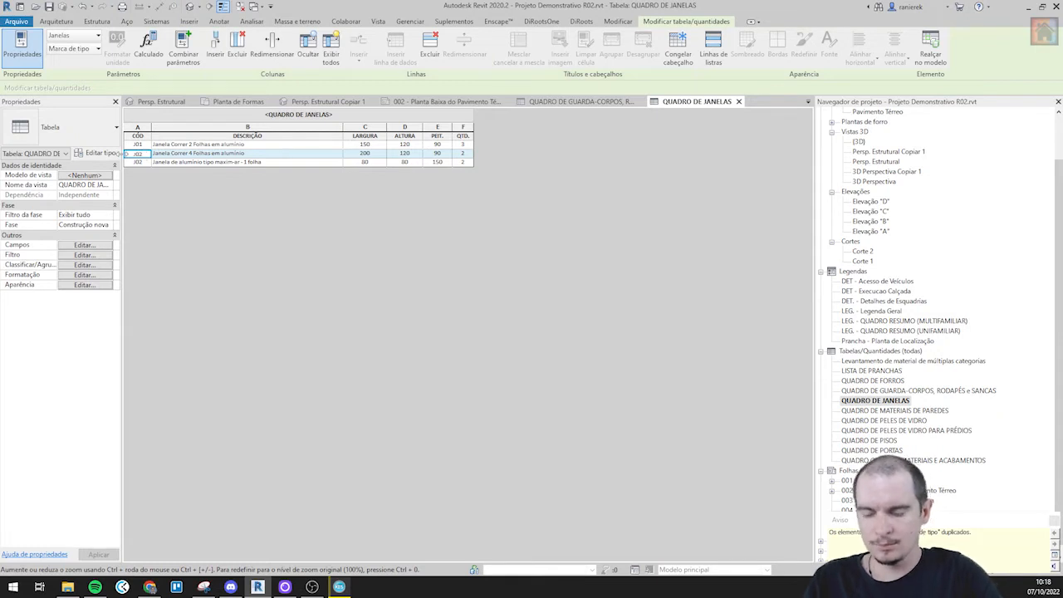
pyautogui.click(134, 164)
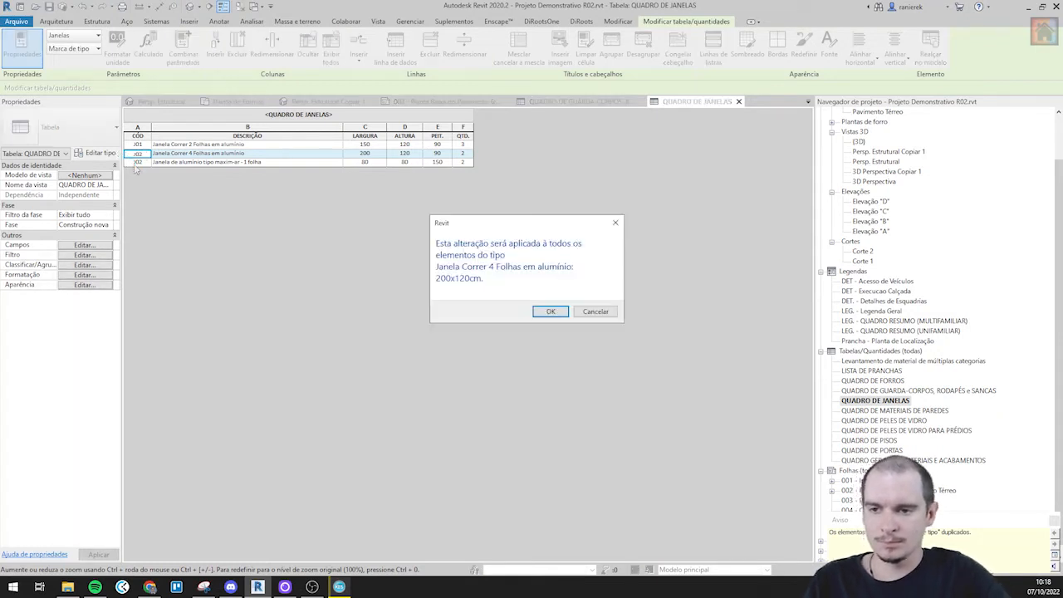
pyautogui.click(550, 312)
# - Set the code of the Janela de alumínio tipo maxim-ar - 1 folha type to J03
pyautogui.click(140, 163)
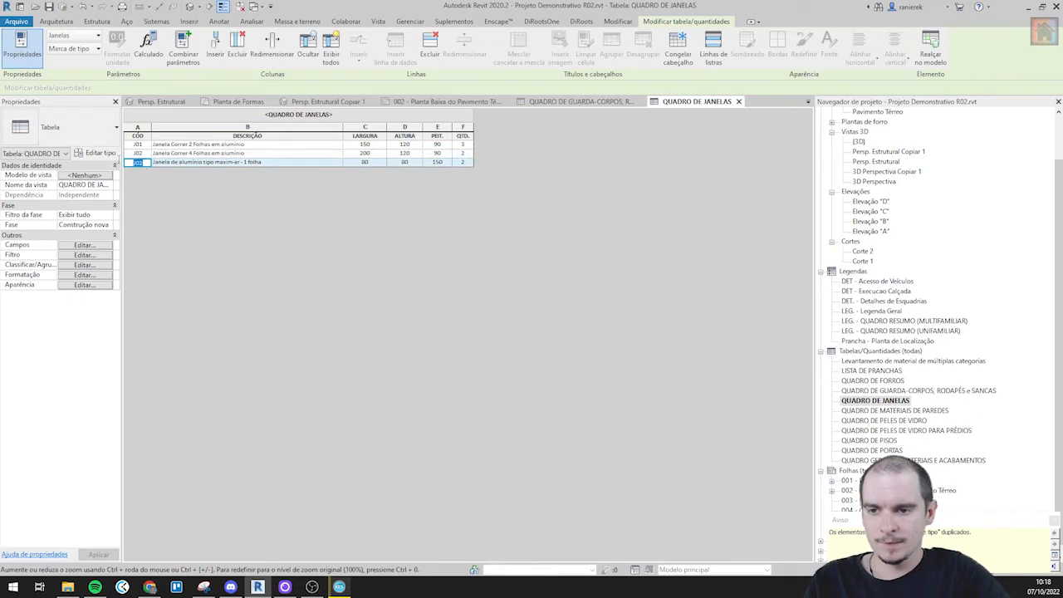
pyautogui.write('J')
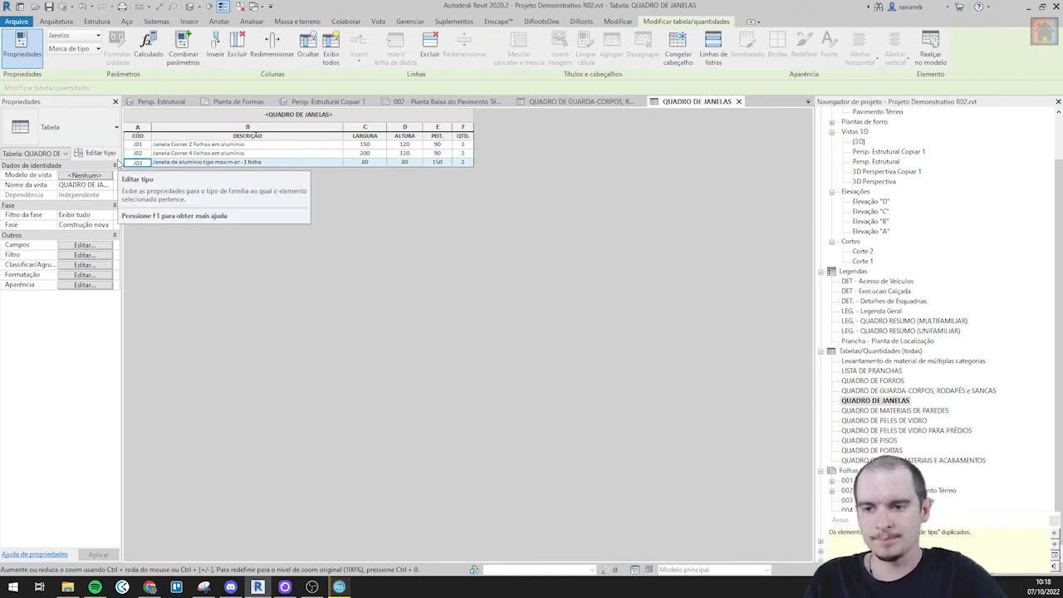
pyautogui.click(187, 145)
pyautogui.click(553, 313)
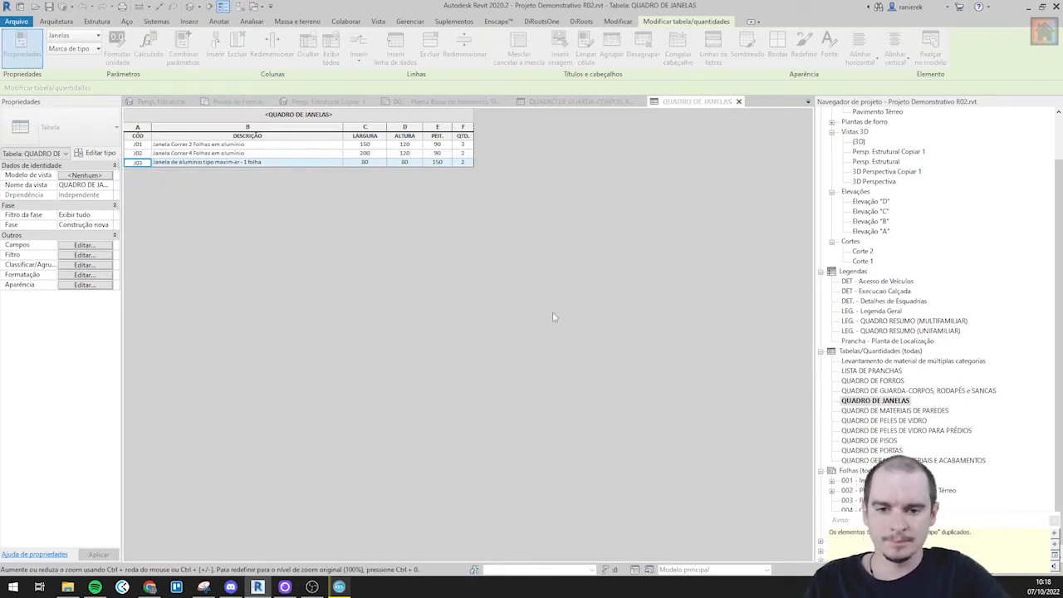
# - Close the window schedule and the QUADRO DE GUARDA-CORPOS, RODAPÉS e SANCAS schedule to return to sheet 002
pyautogui.click(739, 101)
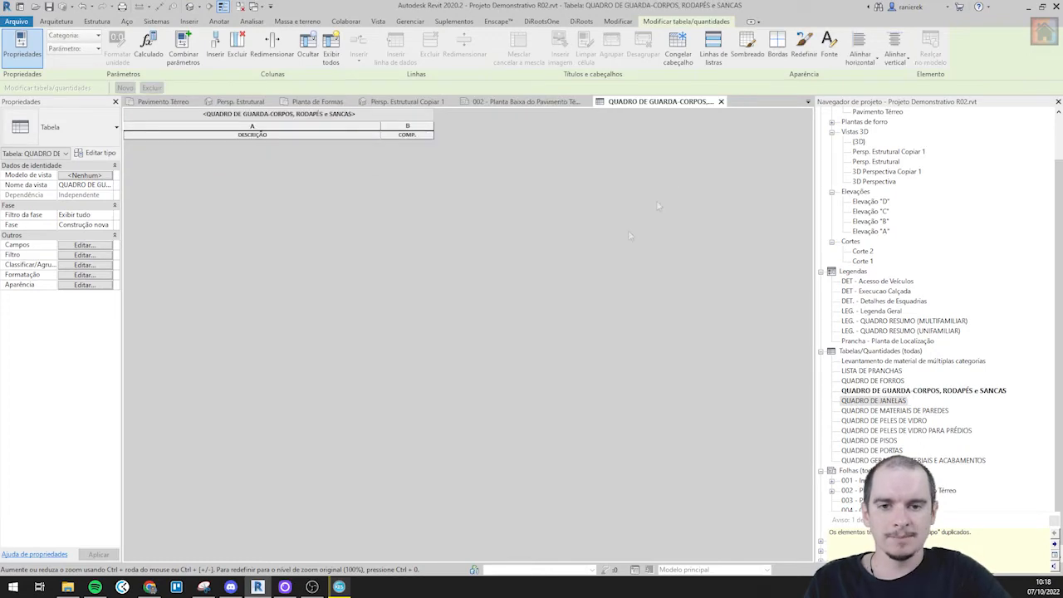
pyautogui.click(721, 101)
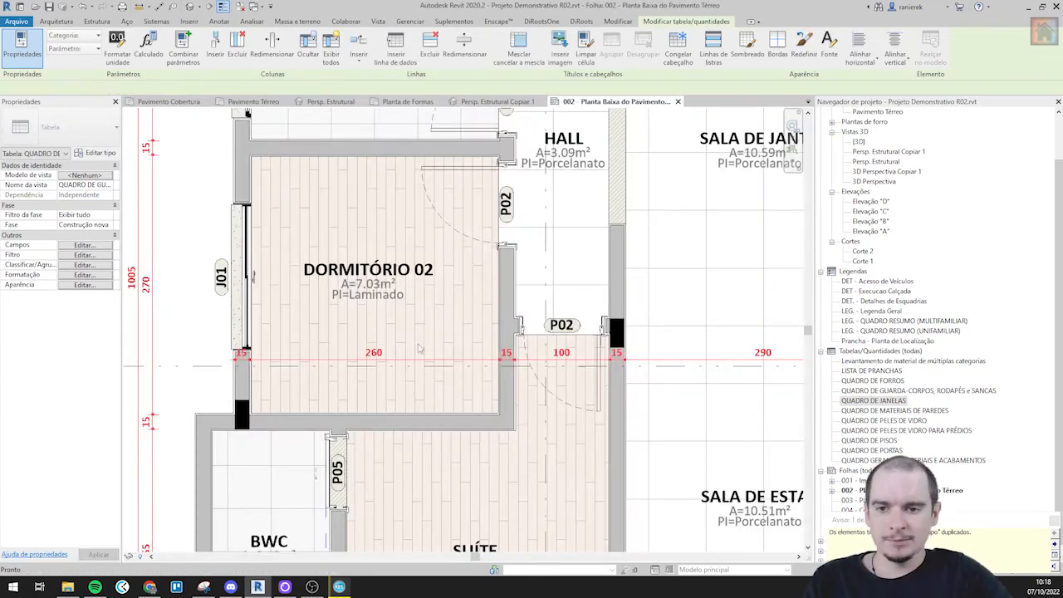
pyautogui.press('Escape')
# - Place the QUADRO GERAL DE MATERIAIS E ACABAMENTOS schedule on sheet 002 below the roof plan, beside the title block
pyautogui.scroll(-8, 285, 302)
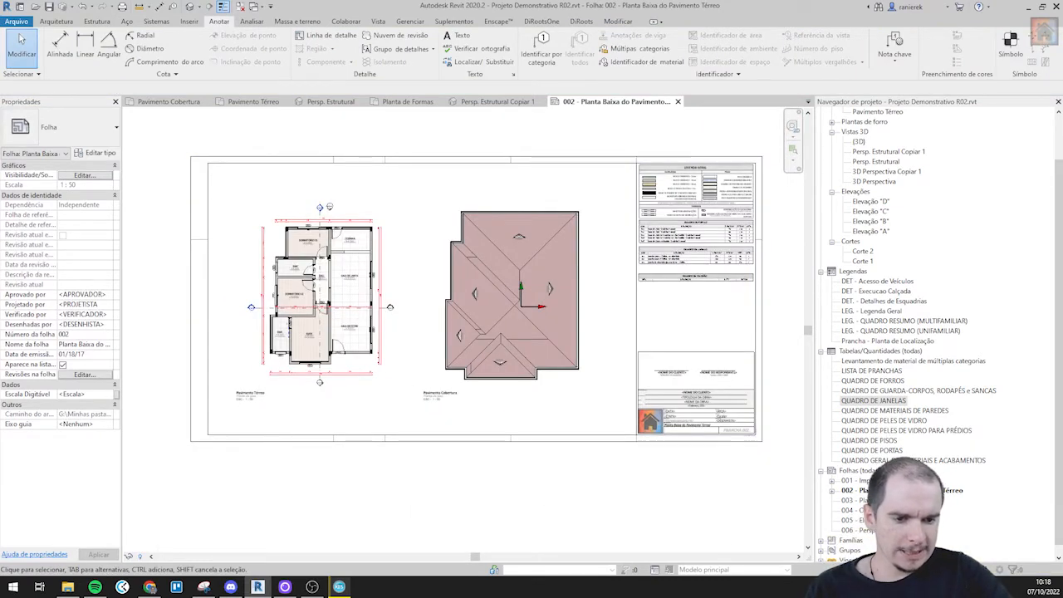
pyautogui.moveTo(914, 460); pyautogui.dragTo(575, 435)
pyautogui.click(575, 434)
pyautogui.scroll(6, 584, 411)
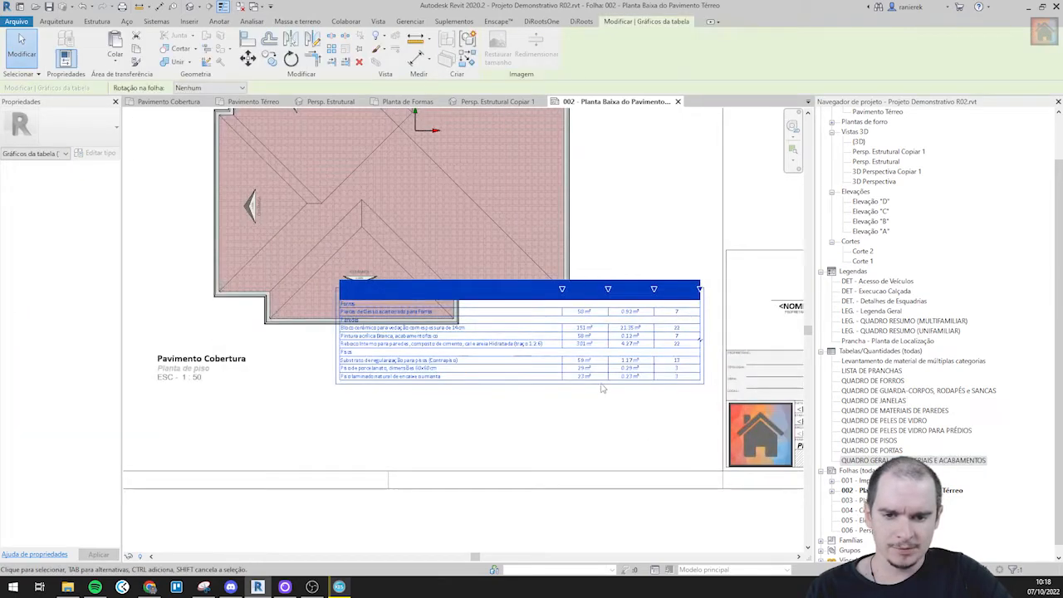
pyautogui.moveTo(606, 385); pyautogui.dragTo(622, 507)
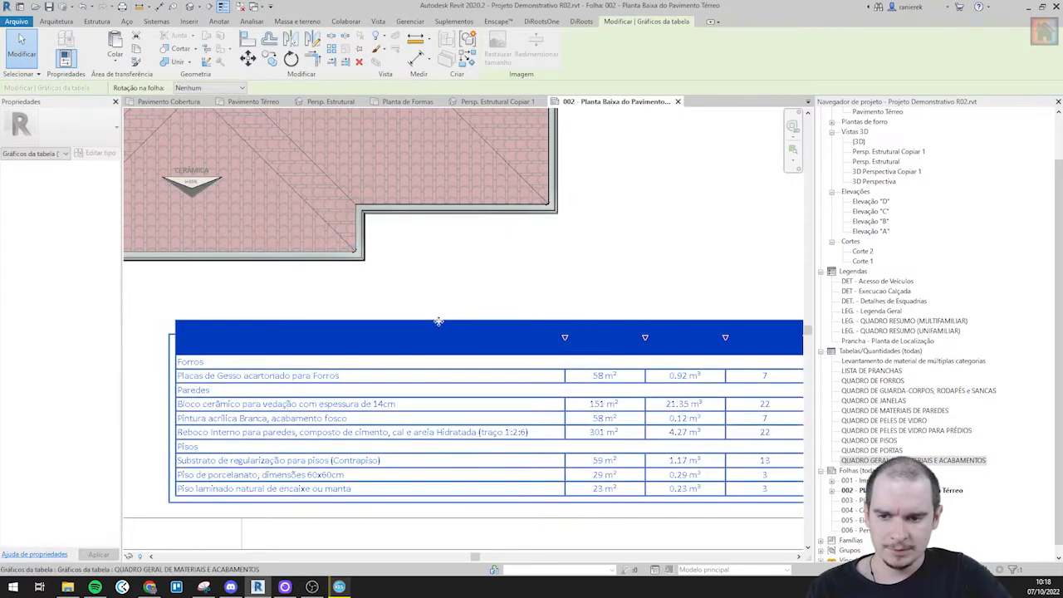
pyautogui.click(441, 311)
pyautogui.moveTo(451, 303); pyautogui.dragTo(414, 236, button='middle')
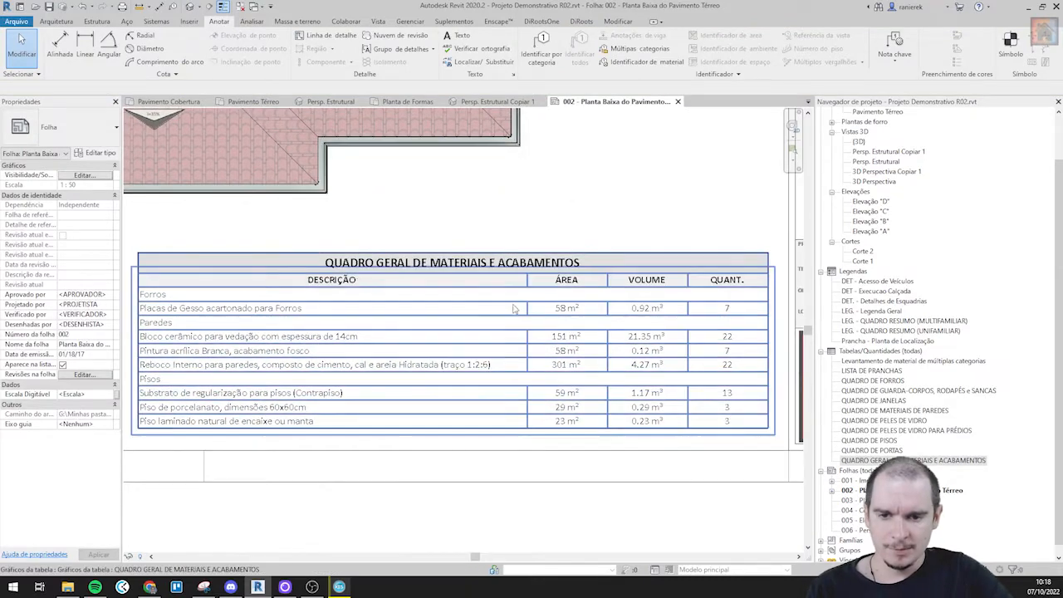
# - Examine the general materials and finishes schedule on the sheet, including its ceiling, wall and floor descriptions, areas, volumes and quantities
pyautogui.moveTo(528, 350); pyautogui.dragTo(631, 329, button='middle')
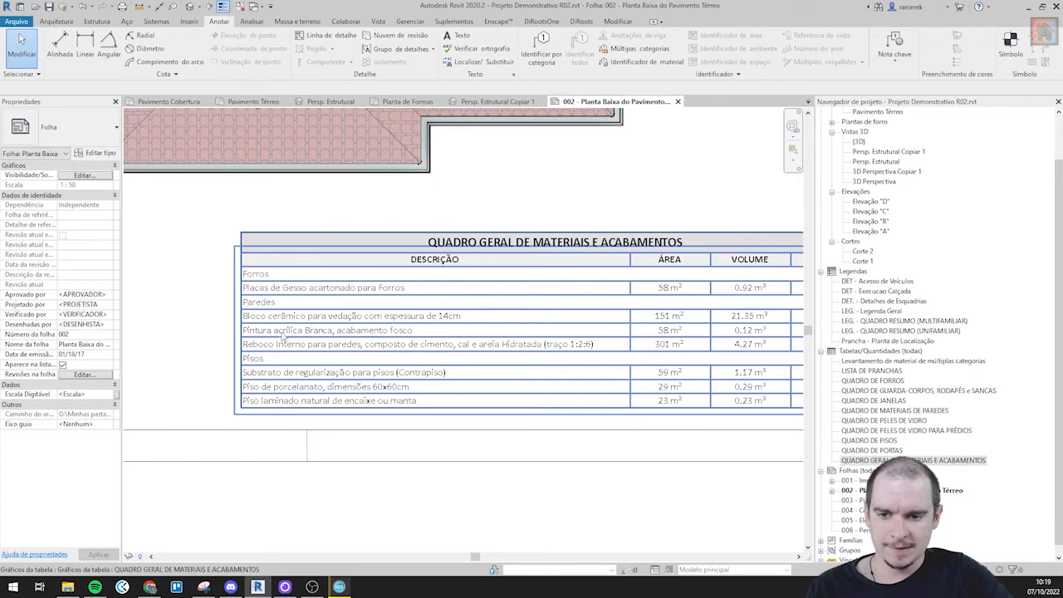
pyautogui.moveTo(358, 335); pyautogui.dragTo(303, 330, button='middle')
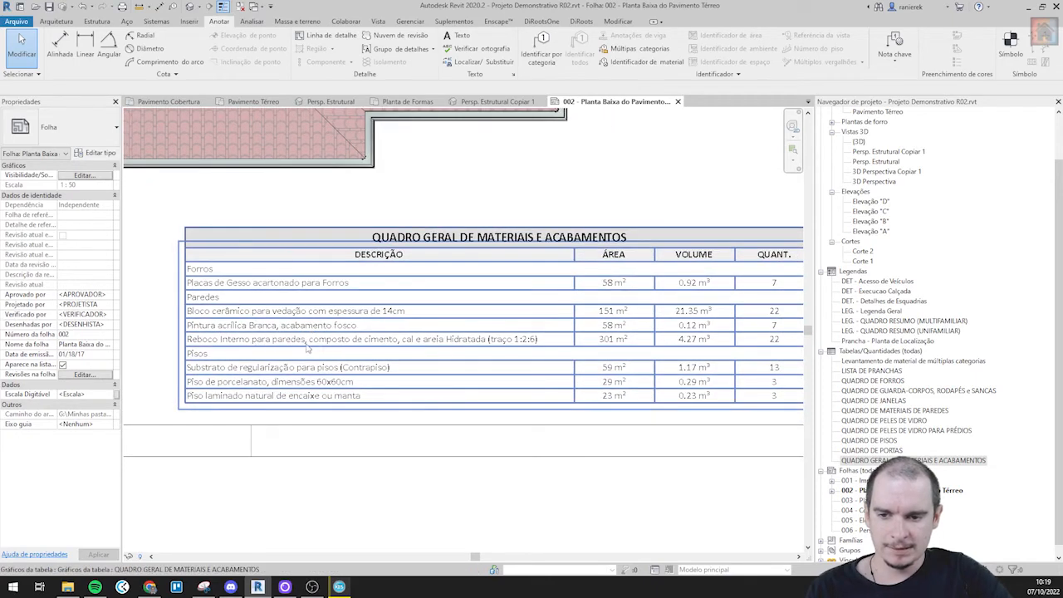
pyautogui.moveTo(419, 342); pyautogui.dragTo(335, 342, button='middle')
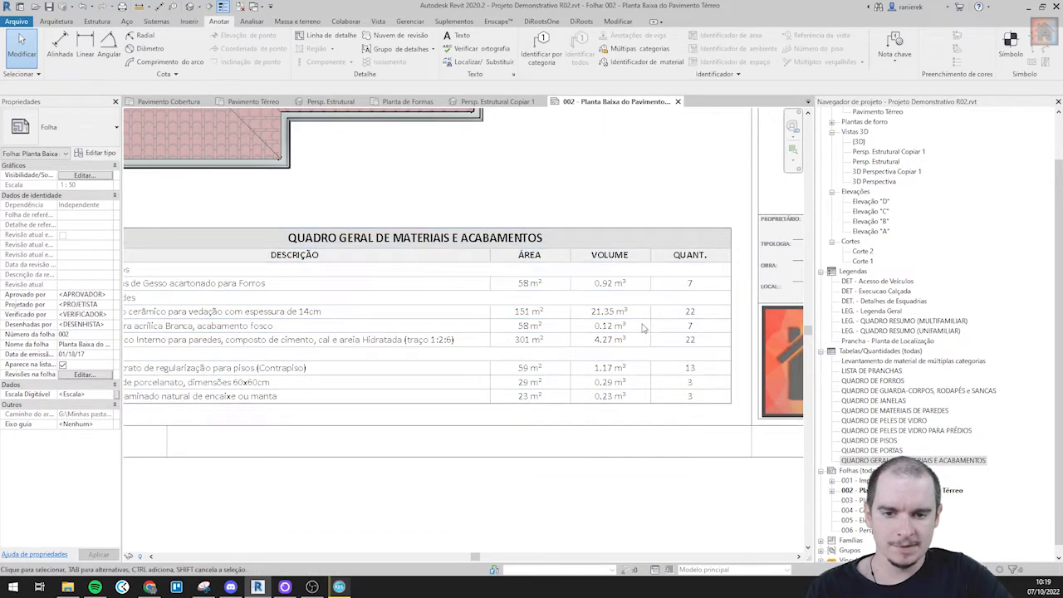
pyautogui.scroll(-1, 644, 327)
pyautogui.scroll(1, 340, 355)
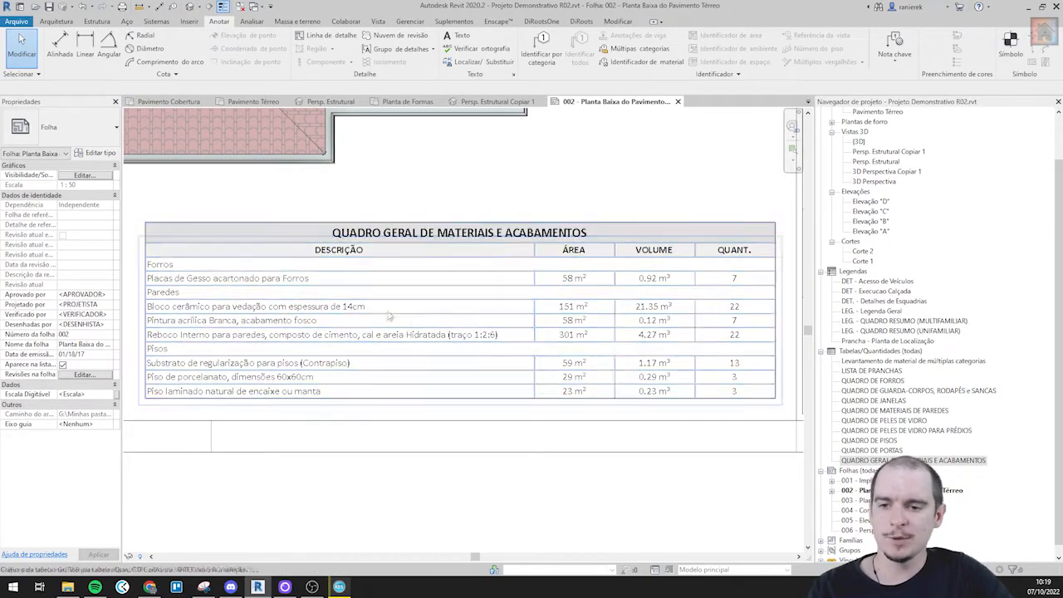
pyautogui.scroll(3, 141, 407)
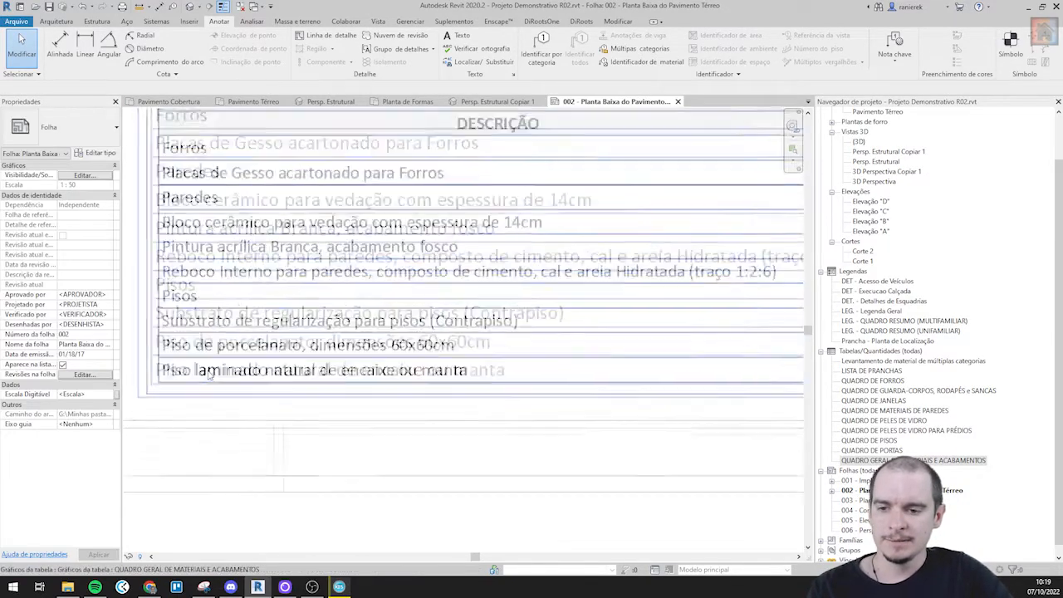
pyautogui.scroll(-6, 362, 309)
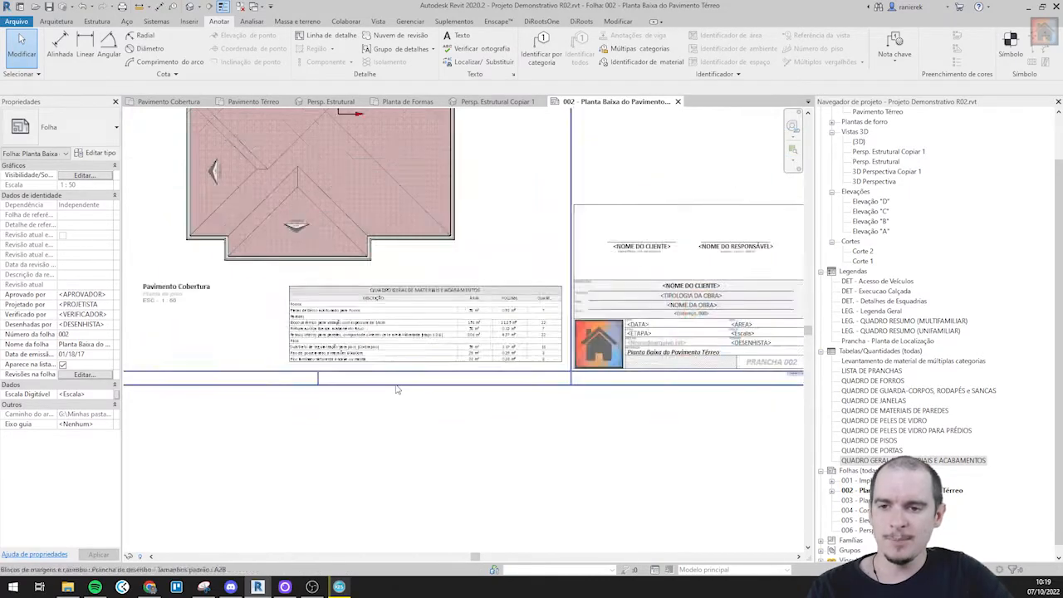
pyautogui.moveTo(363, 309); pyautogui.dragTo(571, 399, button='middle')
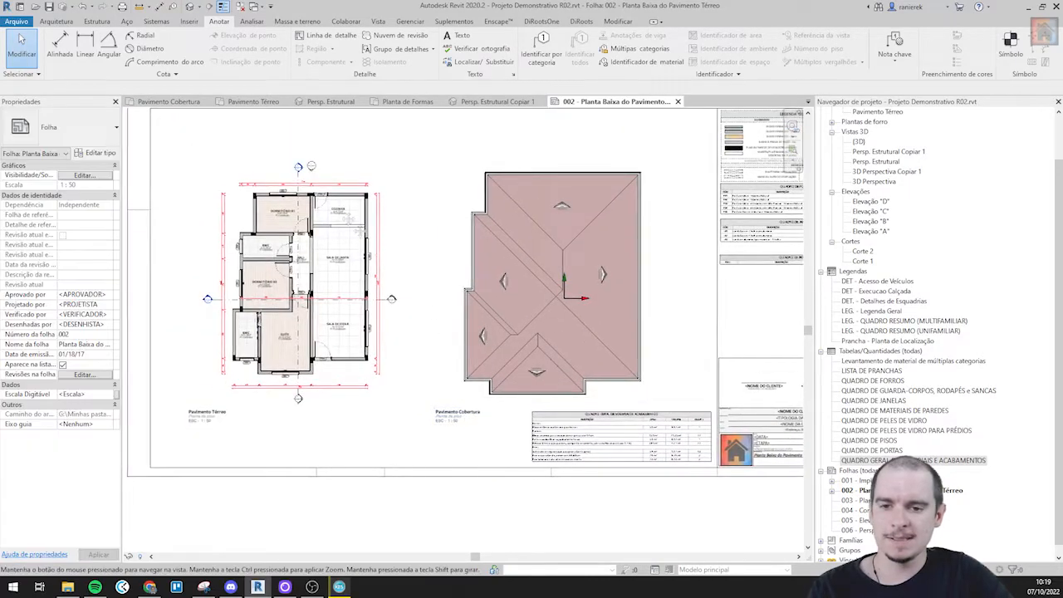
pyautogui.moveTo(692, 436); pyautogui.dragTo(573, 305, button='middle')
pyautogui.scroll(5, 495, 307)
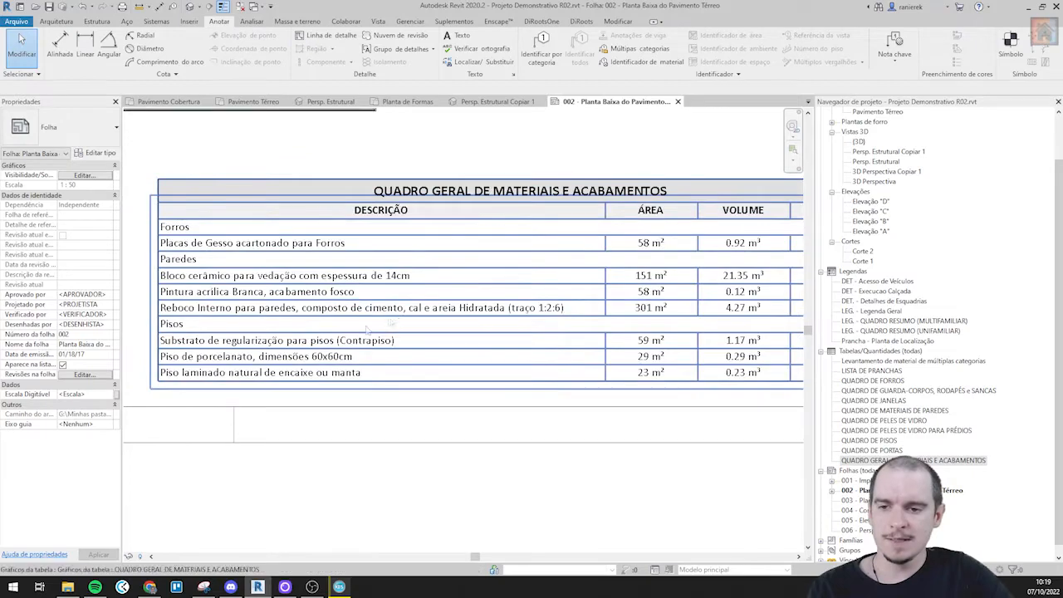
pyautogui.scroll(-2, 258, 319)
pyautogui.moveTo(368, 216); pyautogui.dragTo(436, 228, button='middle')
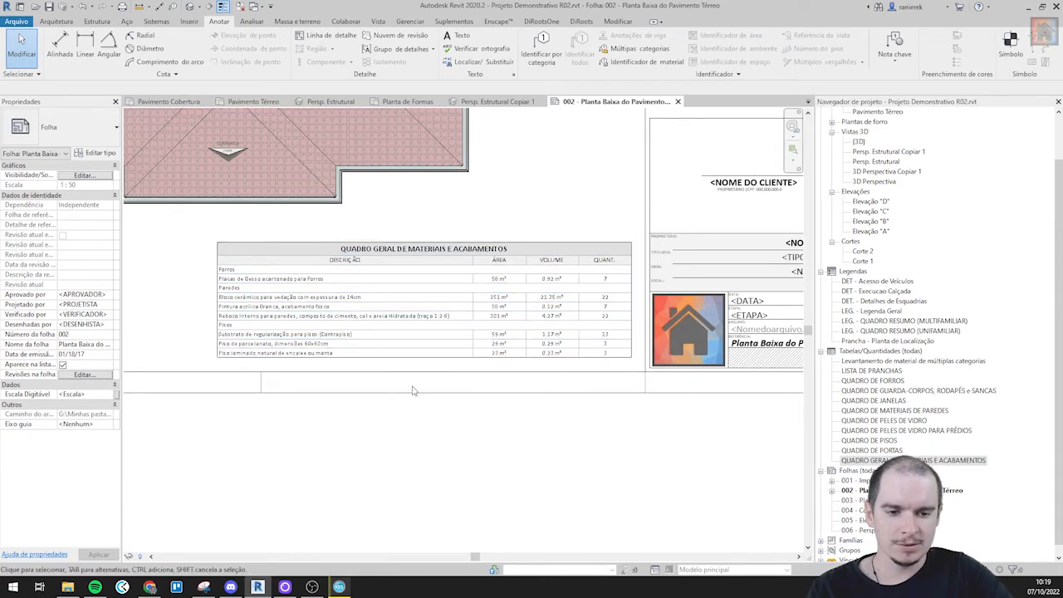
pyautogui.scroll(-5, 414, 391)
pyautogui.moveTo(392, 362); pyautogui.dragTo(585, 349, button='middle')
pyautogui.moveTo(628, 433); pyautogui.dragTo(472, 384, button='middle')
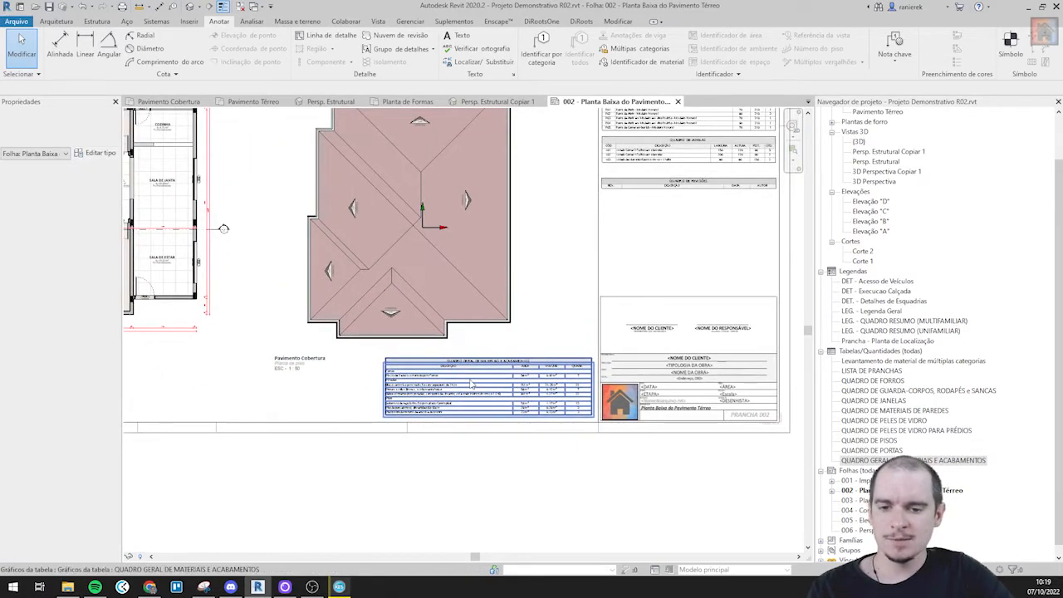
pyautogui.scroll(5, 472, 383)
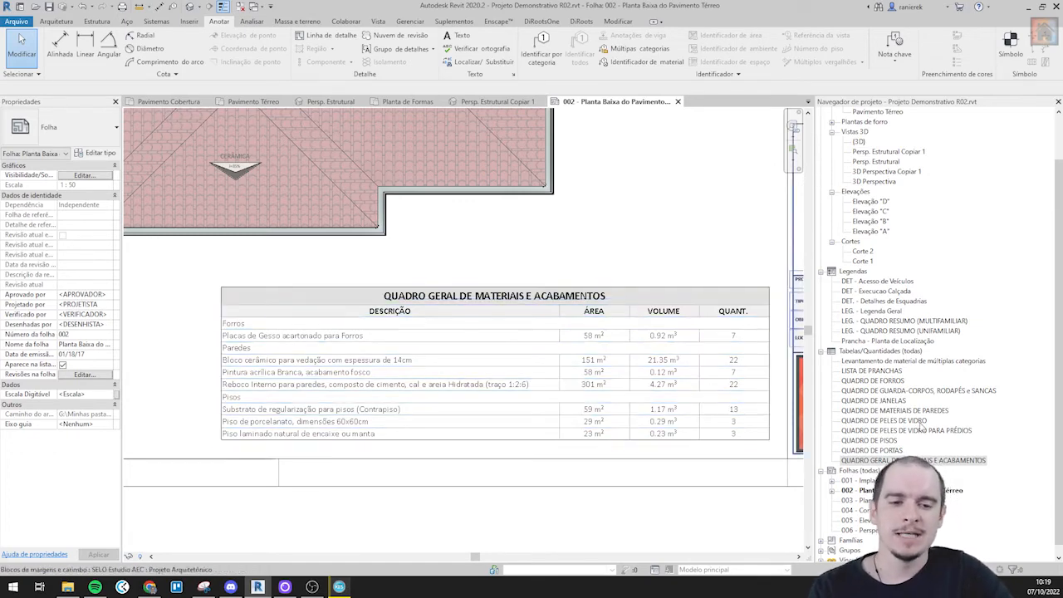
pyautogui.click(913, 411)
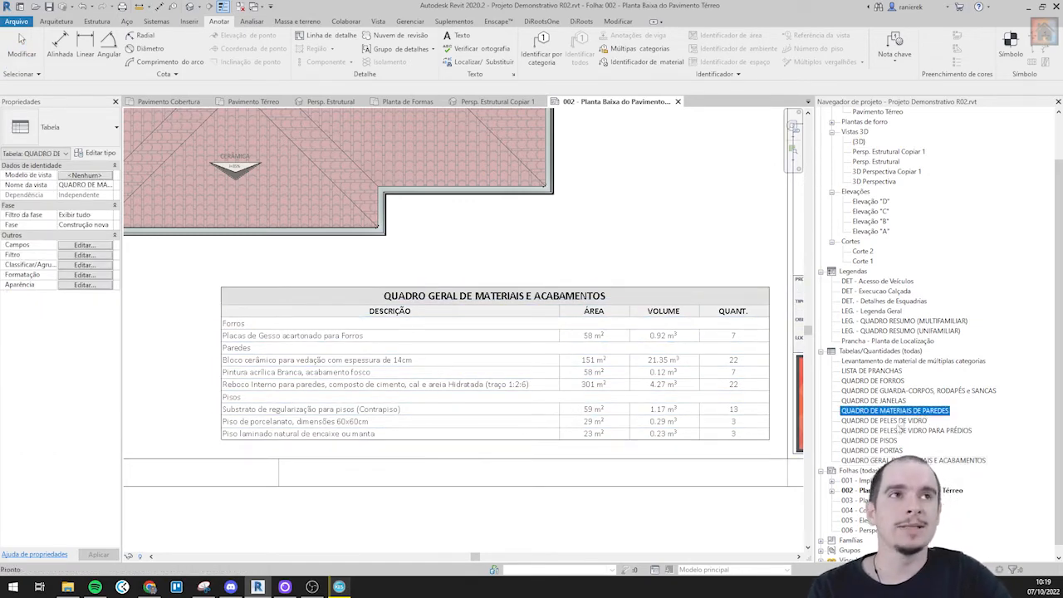
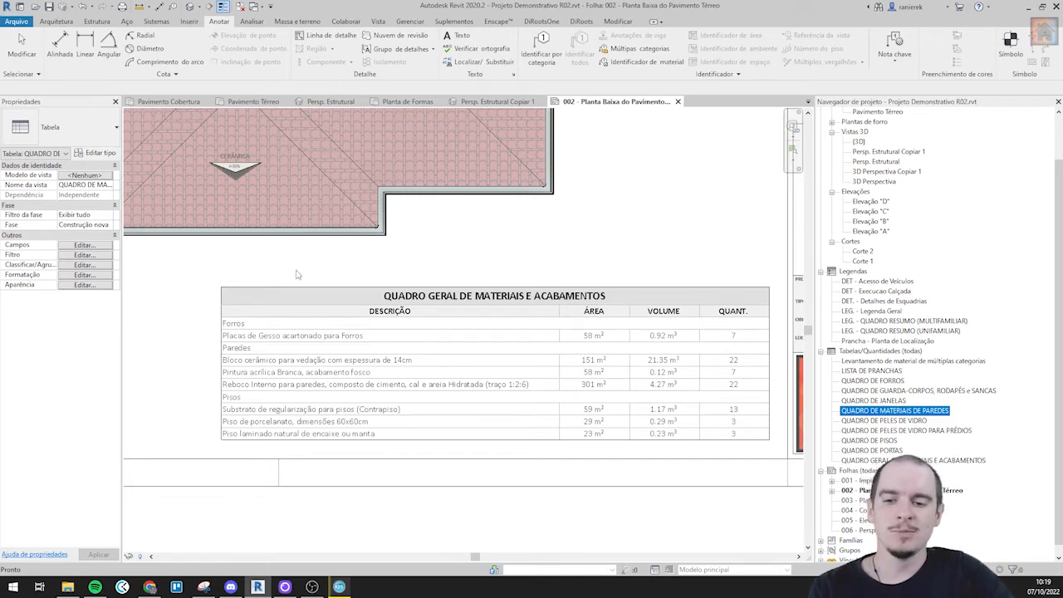
pyautogui.press('Escape')
pyautogui.scroll(5, 249, 303)
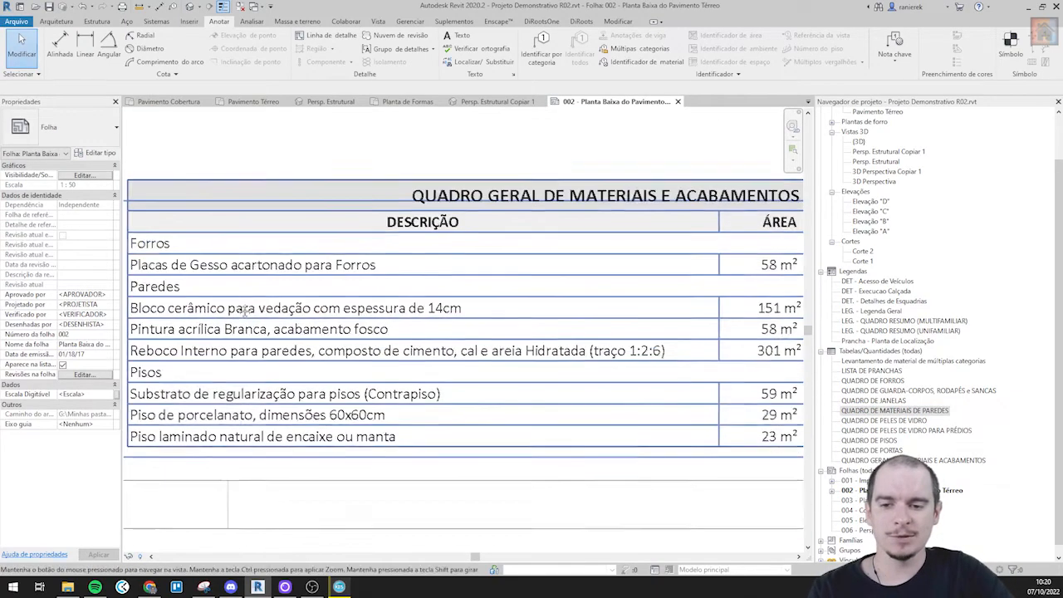
pyautogui.scroll(-2, 289, 313)
pyautogui.moveTo(381, 331); pyautogui.dragTo(351, 399, button='middle')
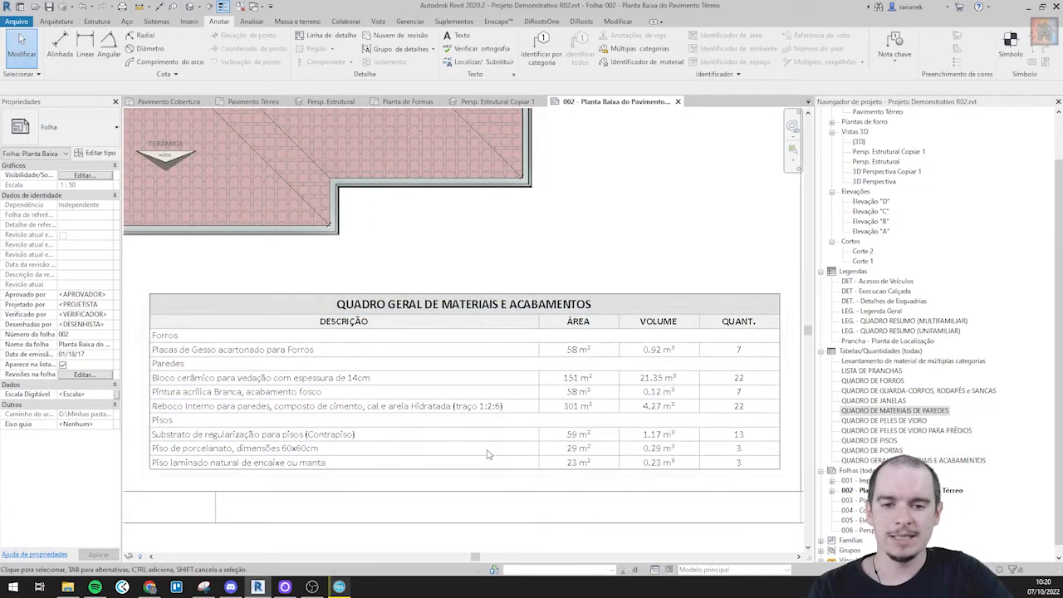
pyautogui.scroll(-6, 488, 454)
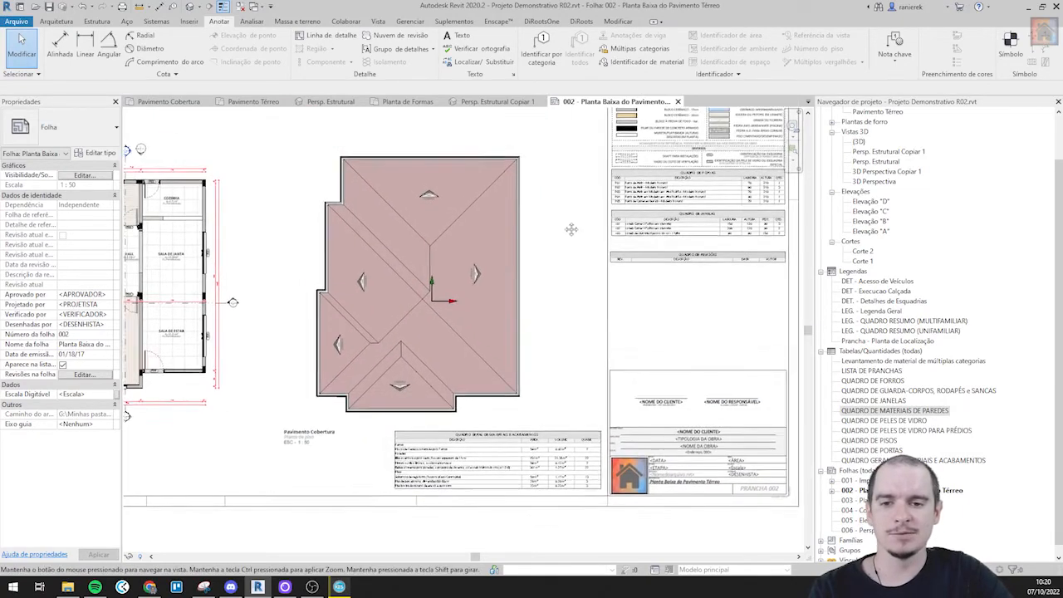
# - Check the overall layout of sheet 002, including the floor plan, roof plan and schedules
pyautogui.moveTo(569, 242); pyautogui.dragTo(599, 128, button='middle')
pyautogui.scroll(3, 477, 342)
pyautogui.scroll(-3, 455, 384)
pyautogui.moveTo(477, 395); pyautogui.dragTo(734, 474, button='middle')
pyautogui.scroll(-2, 401, 189)
pyautogui.scroll(3, 400, 189)
pyautogui.scroll(-4, 400, 199)
pyautogui.scroll(3, 420, 202)
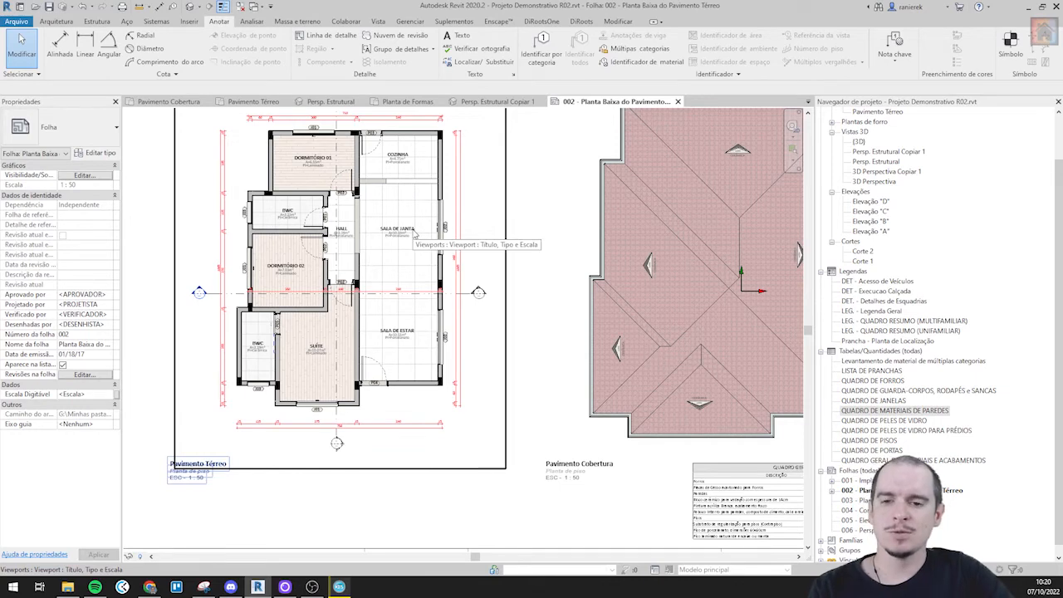
pyautogui.scroll(-2, 396, 232)
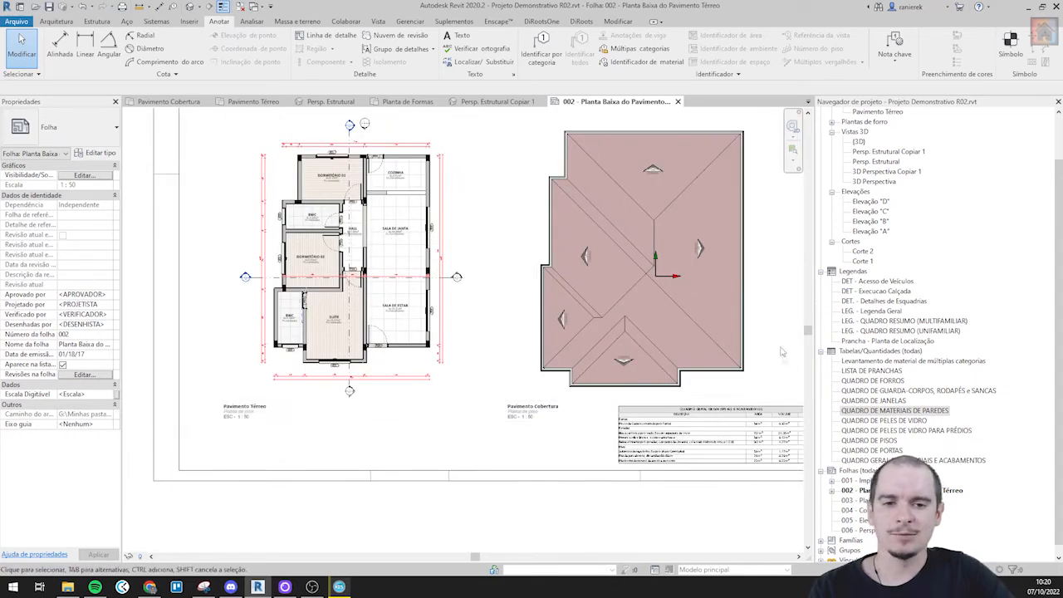
# - Open sheet 004 - Cortes and place the Elevação "D" view in the sheet's upper-left area
pyautogui.click(852, 499)
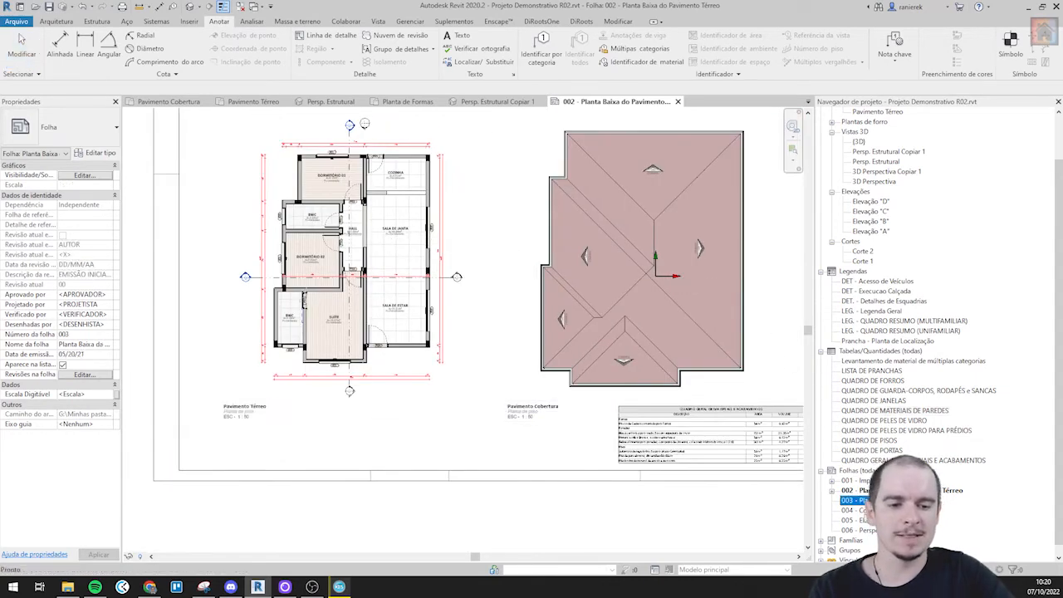
pyautogui.doubleClick(851, 510)
pyautogui.click(869, 202)
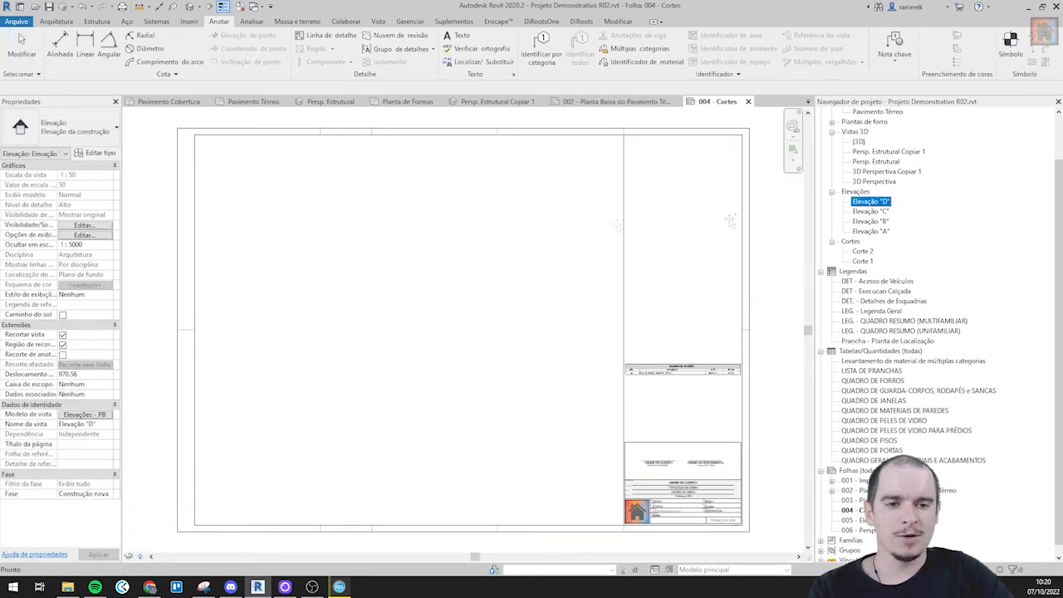
pyautogui.click(297, 255)
pyautogui.moveTo(299, 255); pyautogui.dragTo(269, 185)
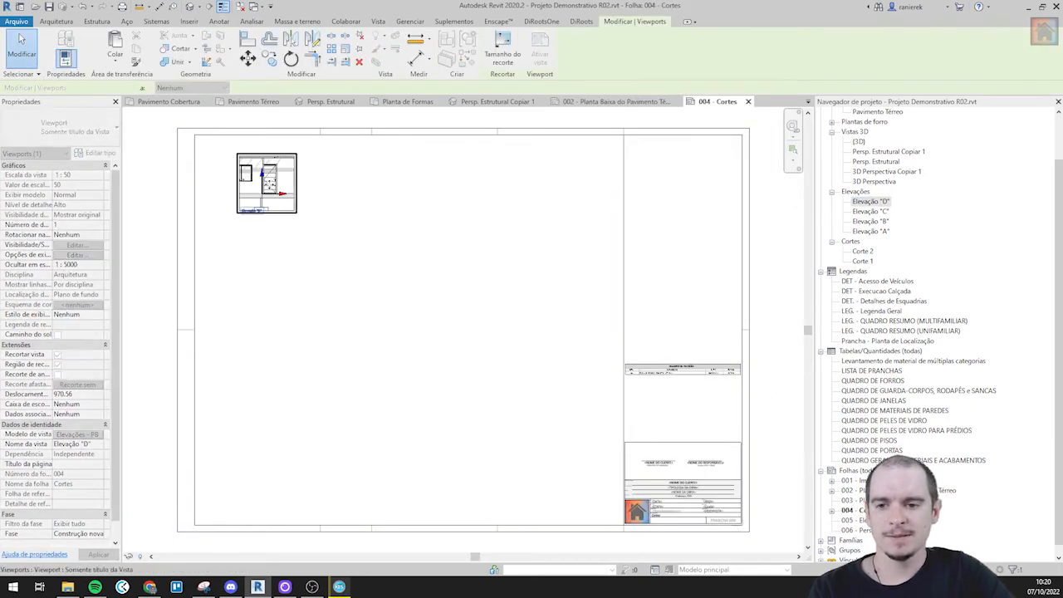
pyautogui.scroll(5, 269, 184)
pyautogui.scroll(-2, 268, 185)
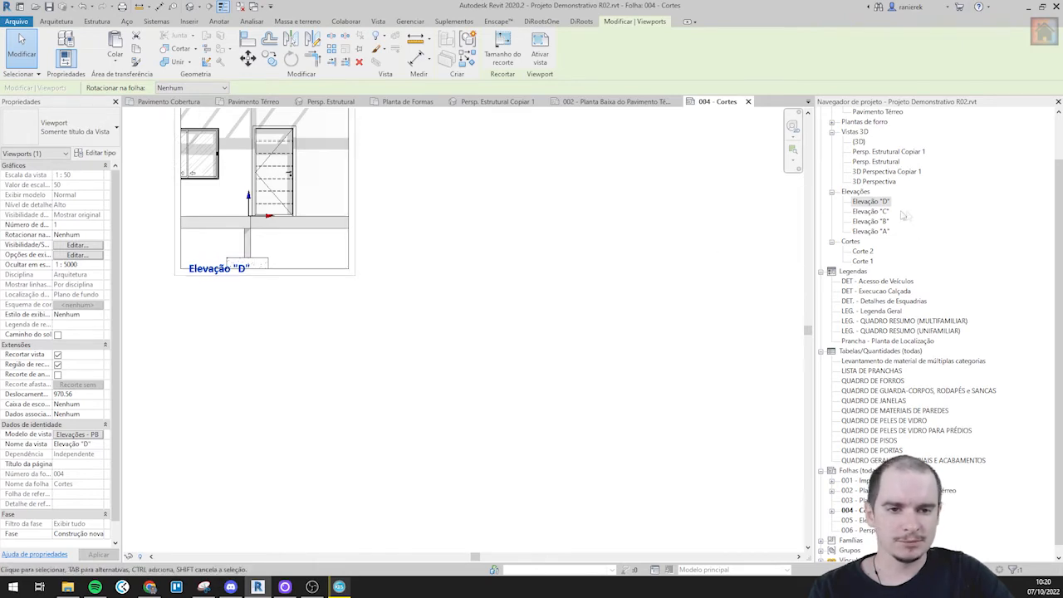
# - Place the Elevação "C" view on sheet 004 to the right of Elevação "D"
pyautogui.click(882, 212)
pyautogui.click(577, 244)
pyautogui.scroll(-2, 623, 274)
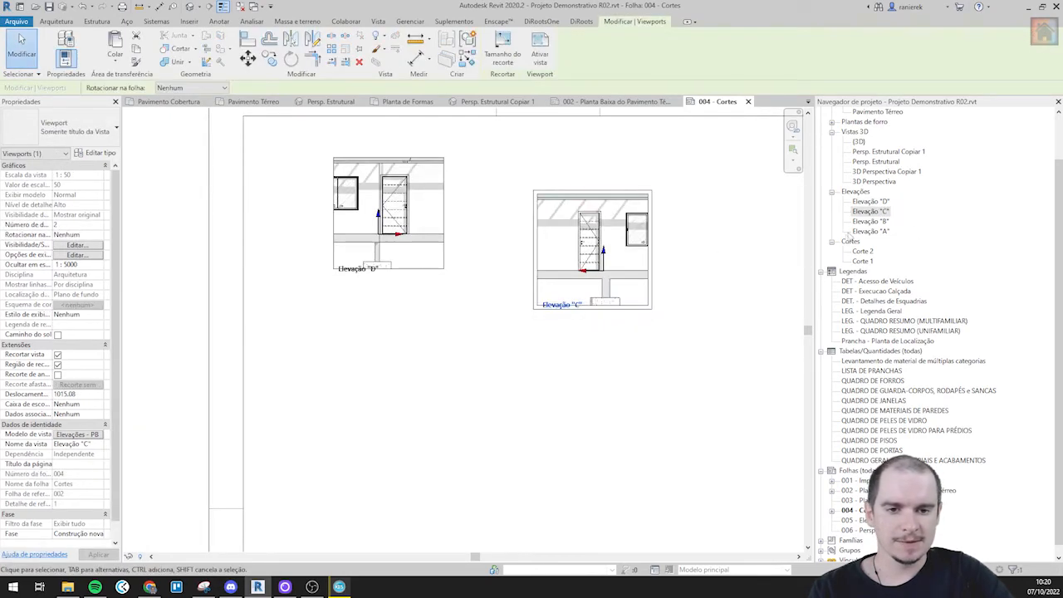
# - Place the Elevação "B" and Elevação "A" views side by side beneath the two elevations on sheet 004
pyautogui.click(870, 221)
pyautogui.click(372, 434)
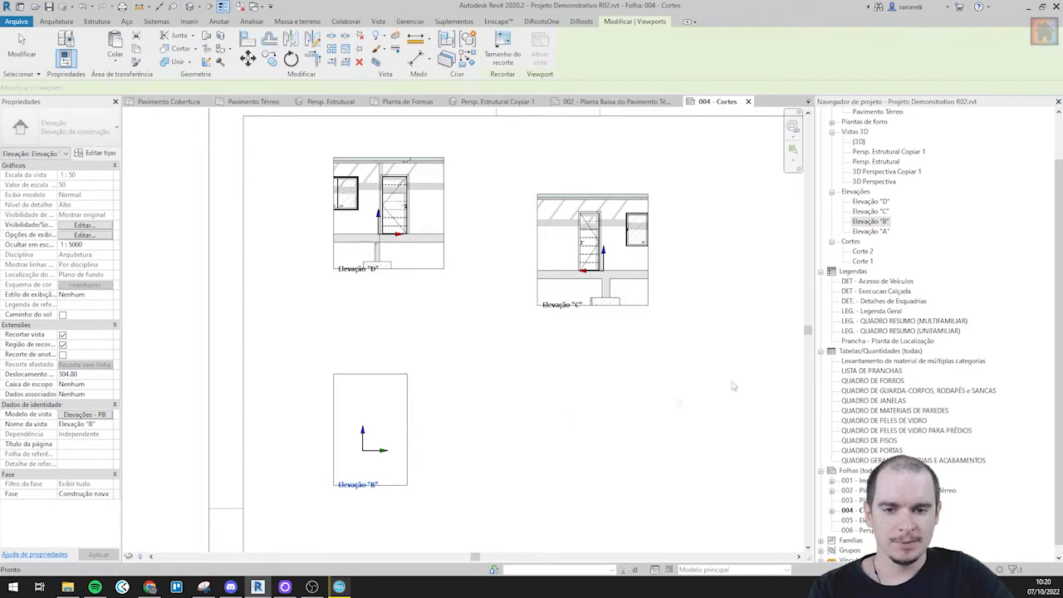
pyautogui.click(882, 231)
pyautogui.click(532, 431)
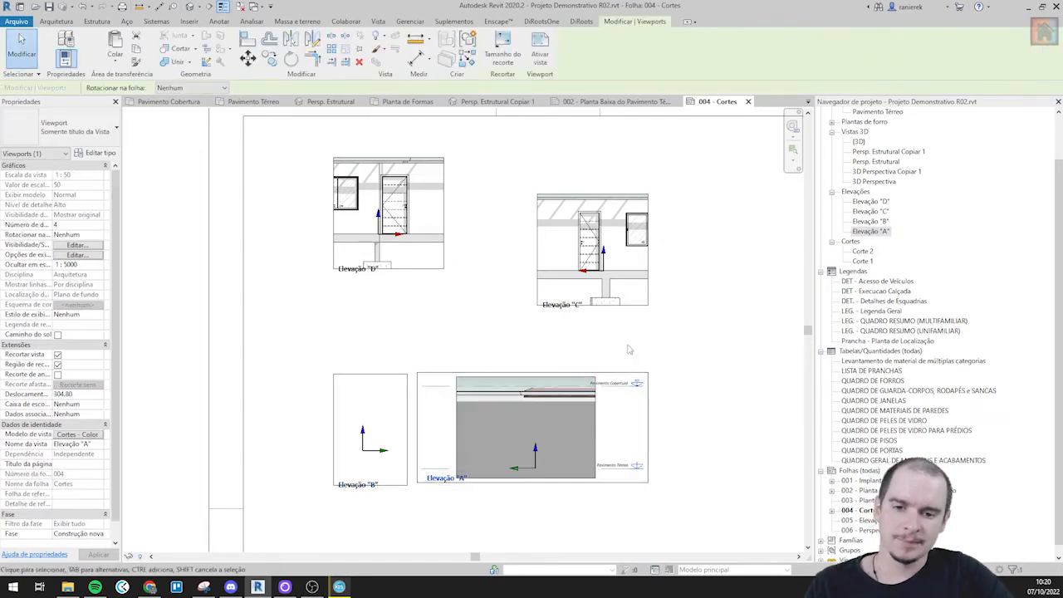
pyautogui.scroll(-2, 538, 425)
pyautogui.scroll(3, 542, 420)
pyautogui.scroll(2, 586, 395)
pyautogui.scroll(-4, 586, 395)
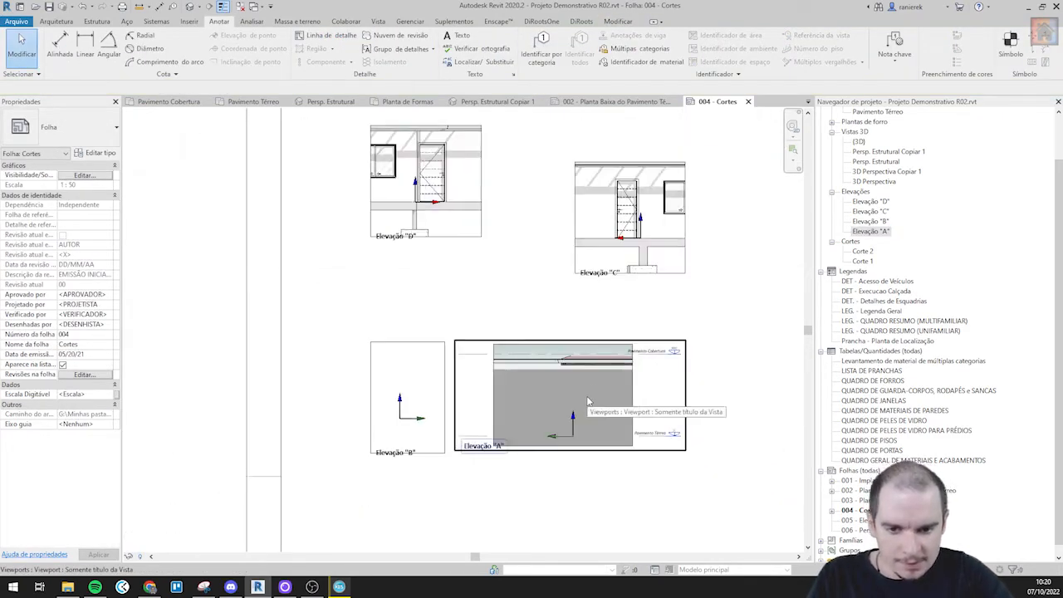
# - Close sheet 004 and activate the ground floor plan's viewport on sheet 002 for editing
pyautogui.click(751, 101)
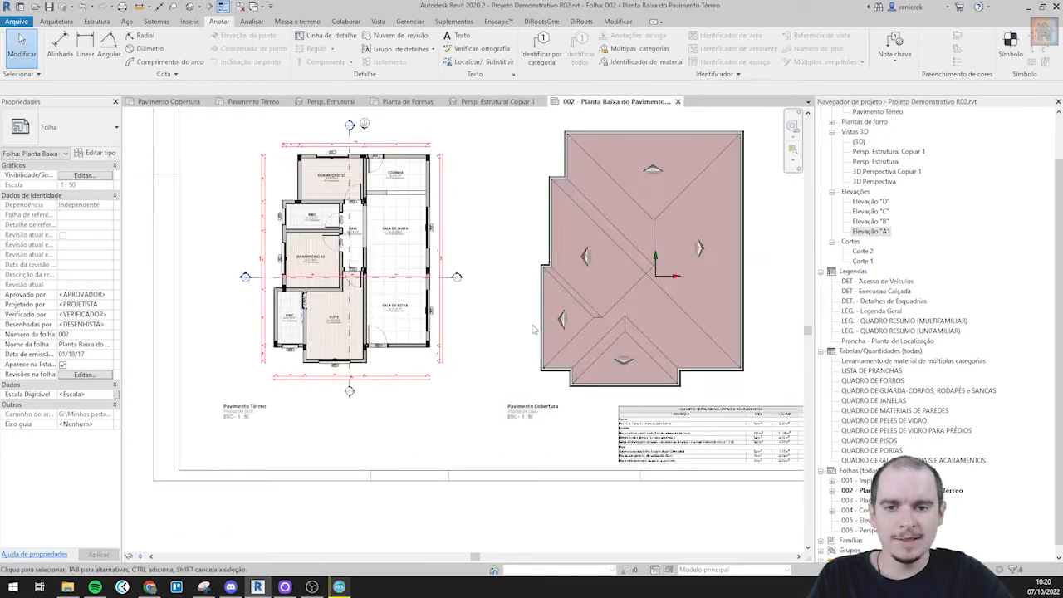
pyautogui.scroll(2, 422, 230)
pyautogui.doubleClick(422, 229)
pyautogui.scroll(3, 424, 160)
# - Widen the extents of Elevação "C" past both sides of the house and extend its view depth toward the plan's far end
pyautogui.click(421, 182)
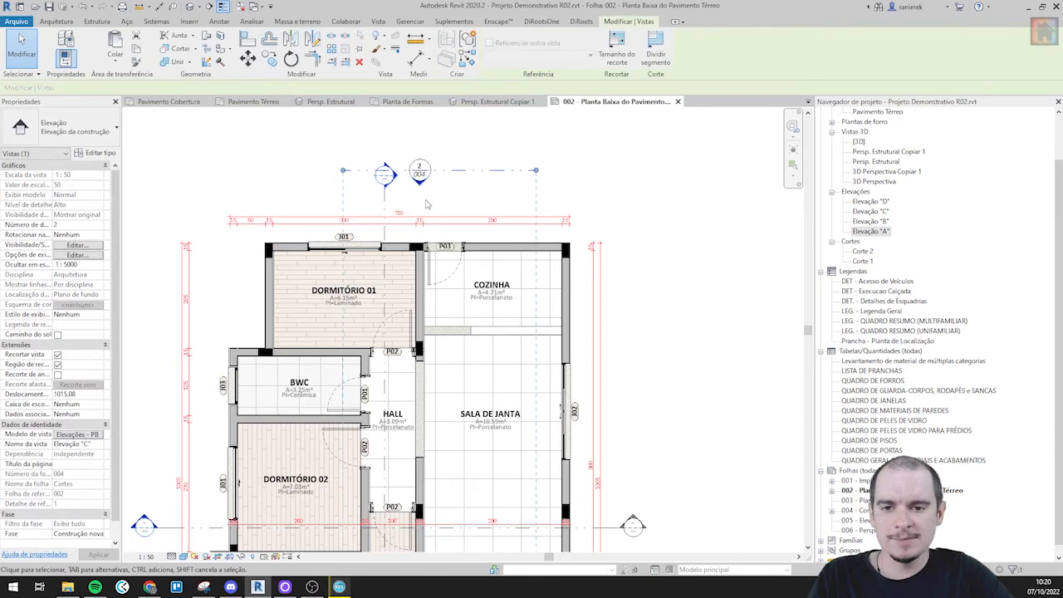
pyautogui.scroll(-2, 344, 170)
pyautogui.moveTo(344, 171); pyautogui.dragTo(230, 171)
pyautogui.moveTo(454, 171); pyautogui.dragTo(501, 172)
pyautogui.moveTo(342, 448); pyautogui.dragTo(367, 524)
pyautogui.press('Escape')
pyautogui.scroll(2, 379, 184)
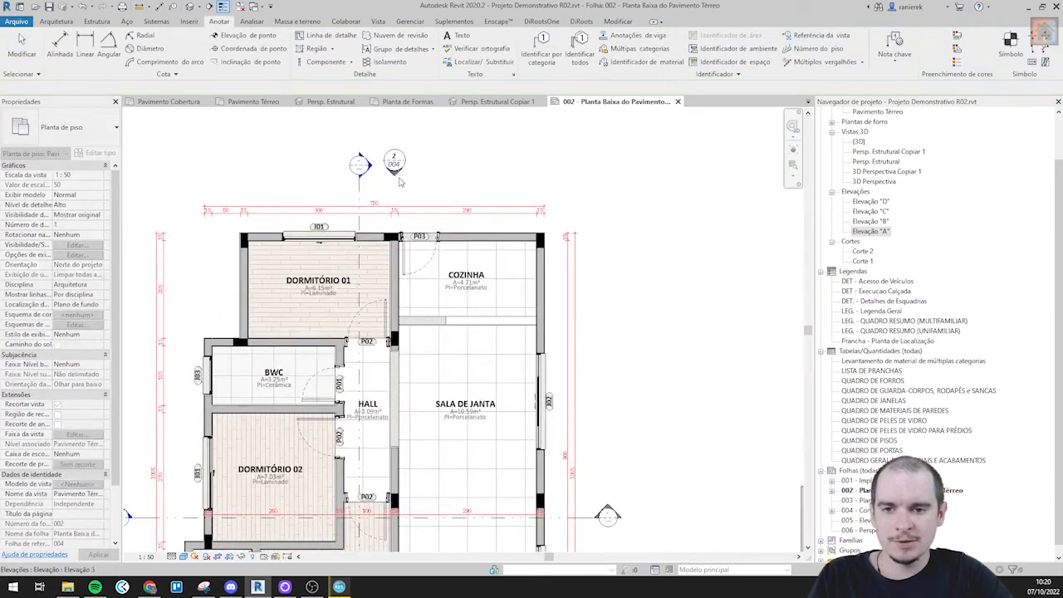
# - Open Elevação "C" and adjust its crop region to cut off the footings and include the full roof
pyautogui.doubleClick(396, 176)
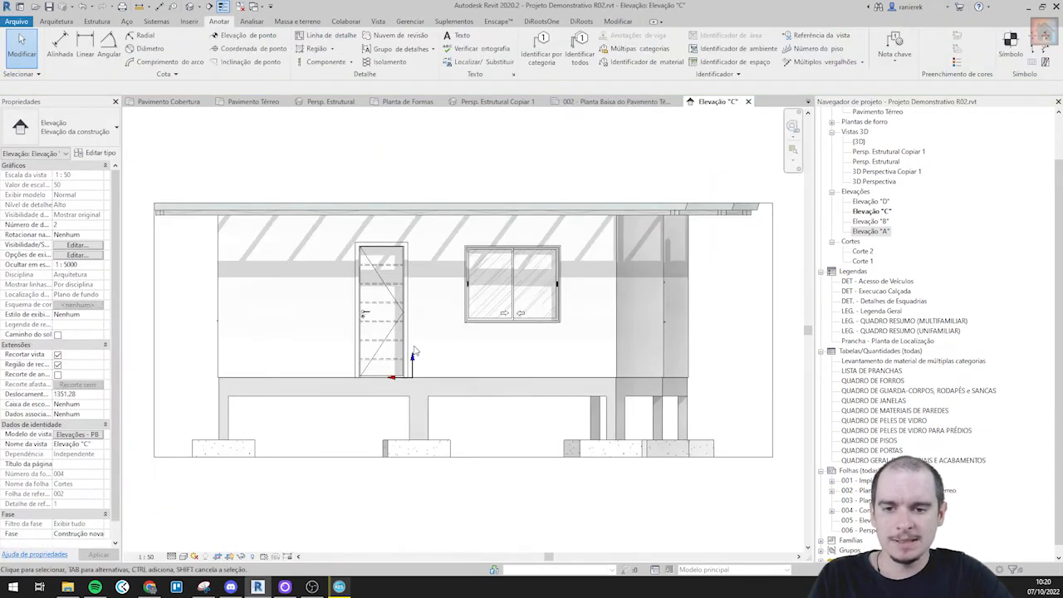
pyautogui.moveTo(474, 409); pyautogui.dragTo(470, 384)
pyautogui.moveTo(440, 243); pyautogui.dragTo(439, 189)
pyautogui.click(214, 372)
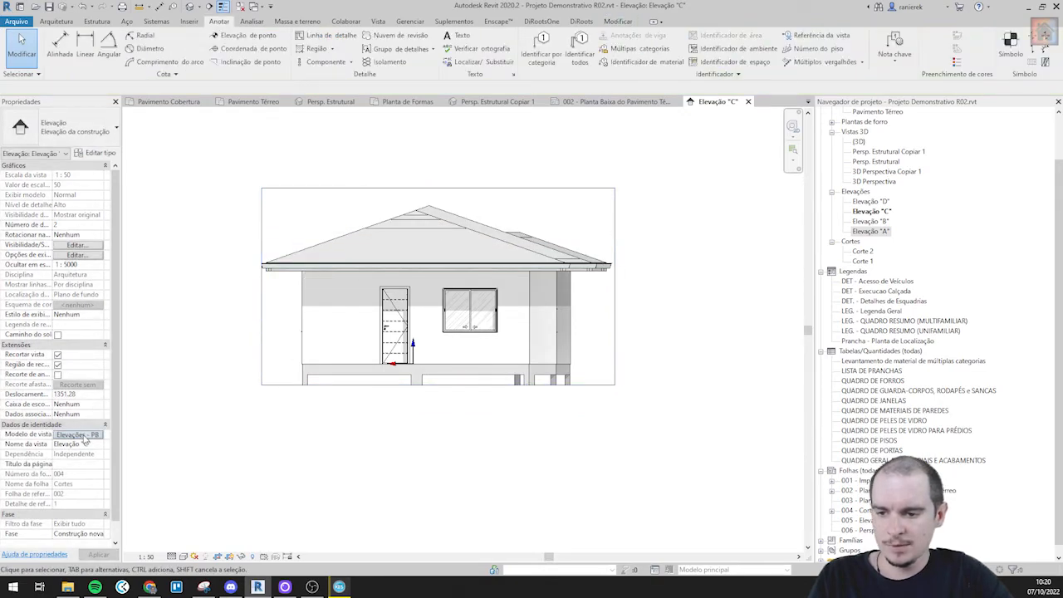
# - Assign the "Elevações - Color" view template to Elevação "C" and close the view
pyautogui.click(83, 435)
pyautogui.click(316, 252)
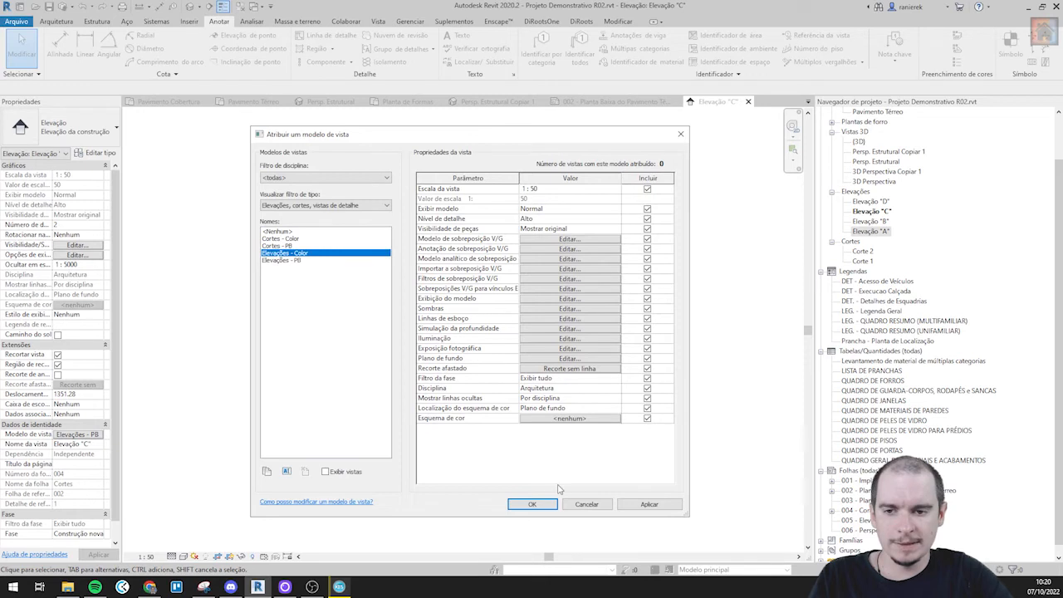
pyautogui.click(533, 505)
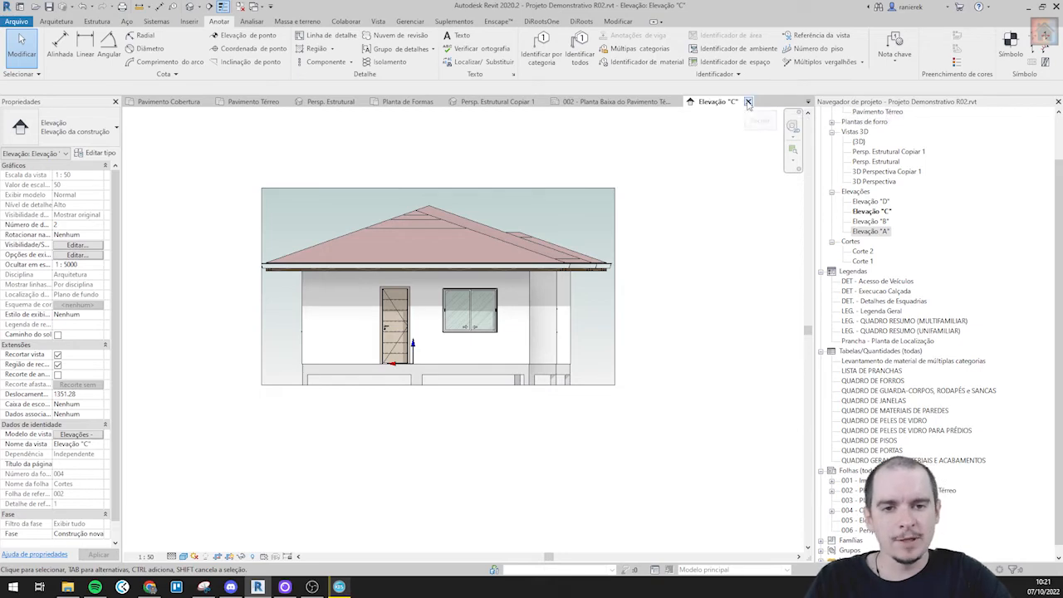
pyautogui.click(747, 101)
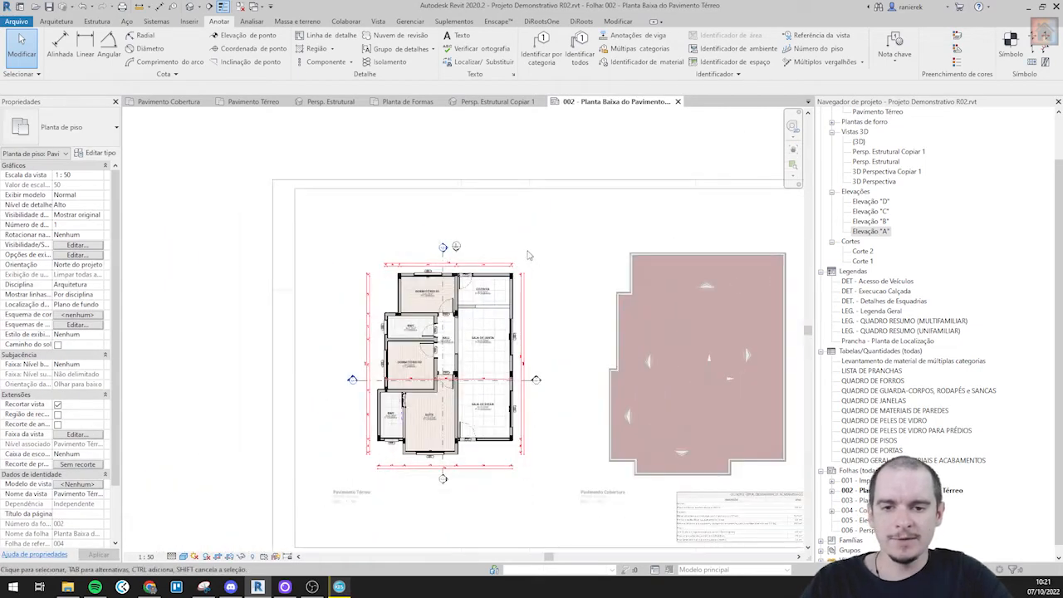
# - Try to apply the "Elevações - Color" template properties to all four elevations at once
pyautogui.moveTo(482, 163); pyautogui.dragTo(451, 150, button='middle')
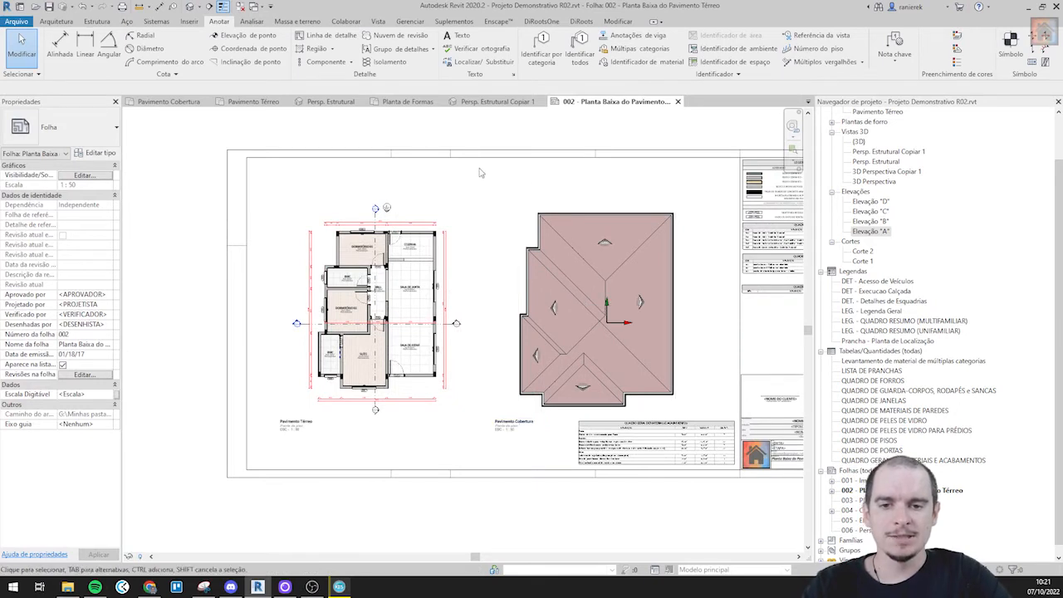
pyautogui.scroll(2, 348, 387)
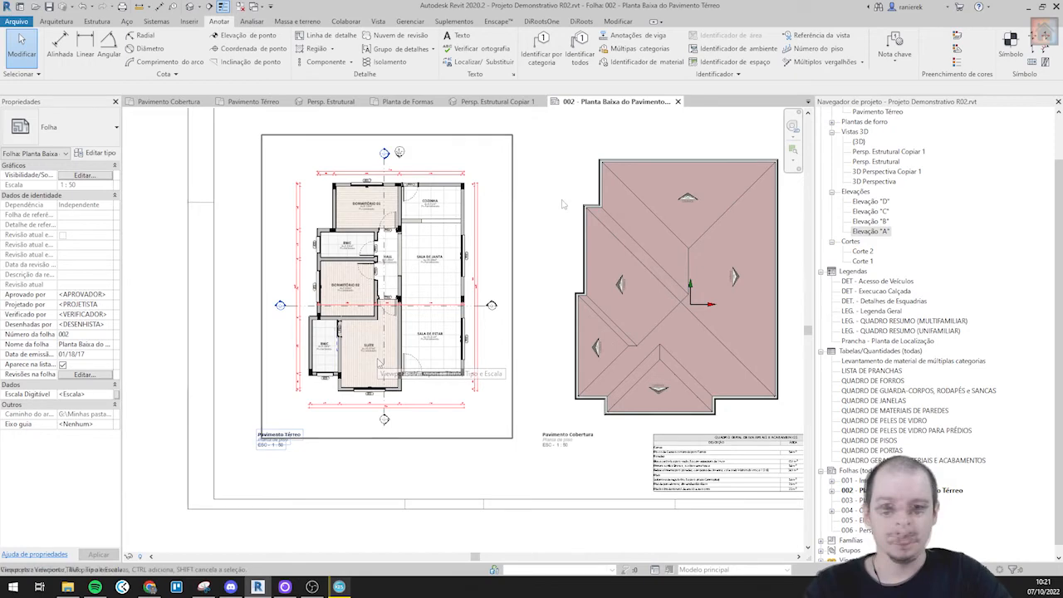
pyautogui.moveTo(553, 267); pyautogui.dragTo(524, 274, button='middle')
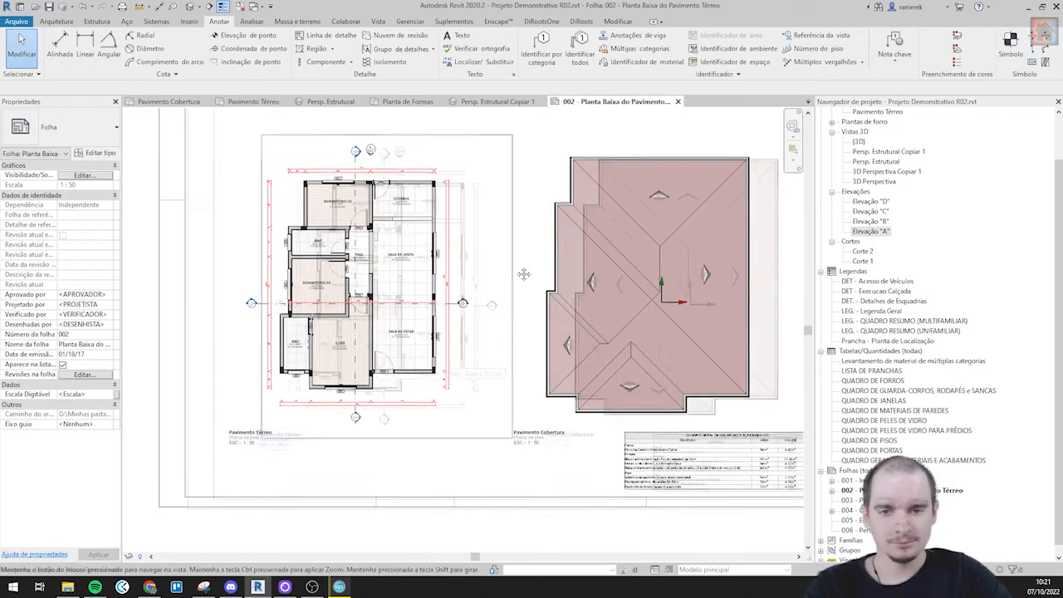
pyautogui.click(870, 231)
pyautogui.keyDown('shift'); pyautogui.click(870, 201); pyautogui.keyUp('shift')
pyautogui.rightClick(872, 205)
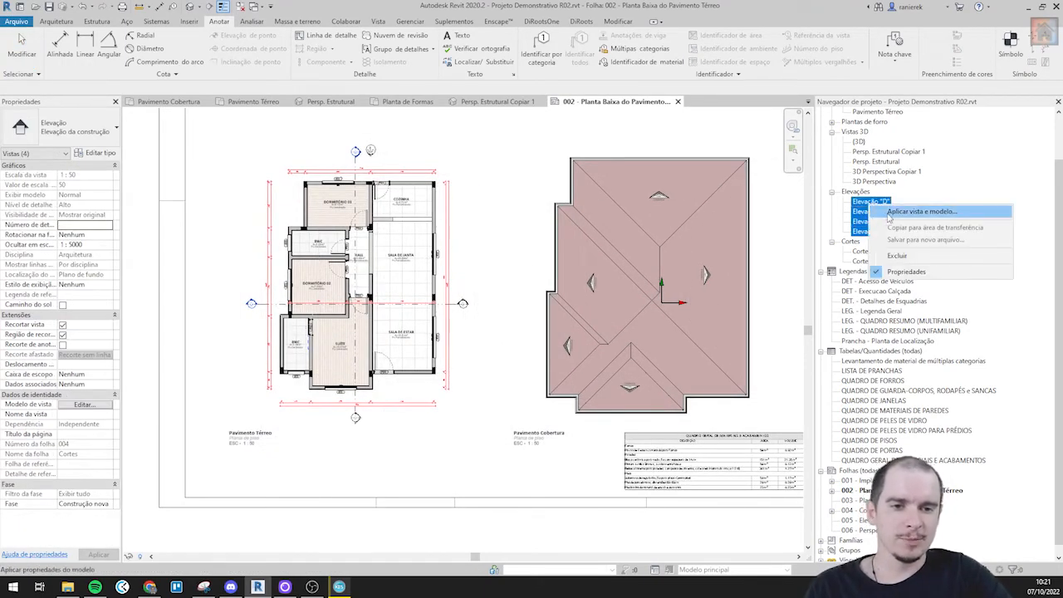
pyautogui.click(895, 212)
pyautogui.click(328, 247)
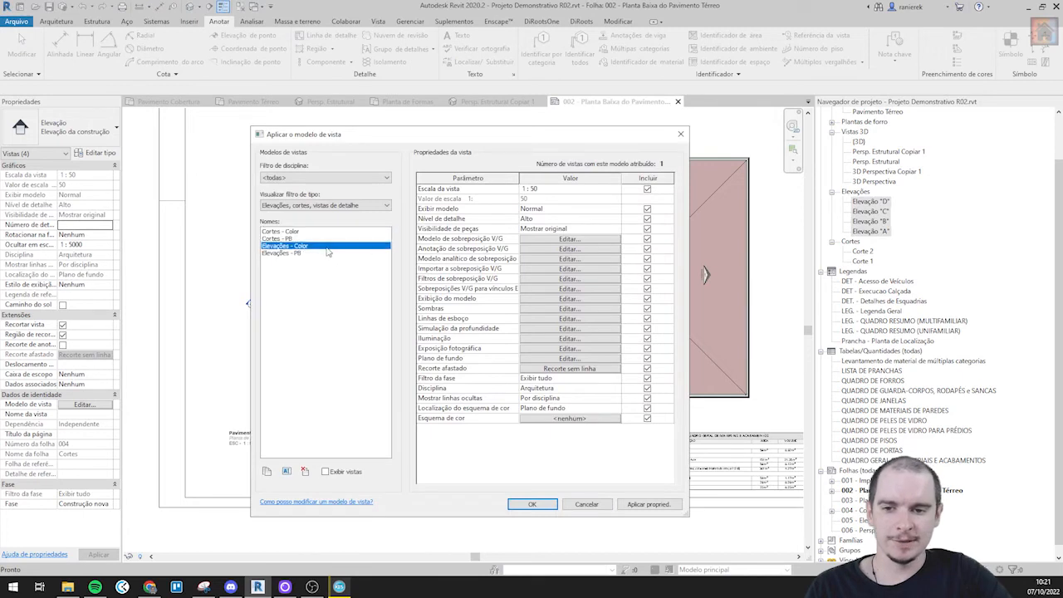
pyautogui.click(529, 504)
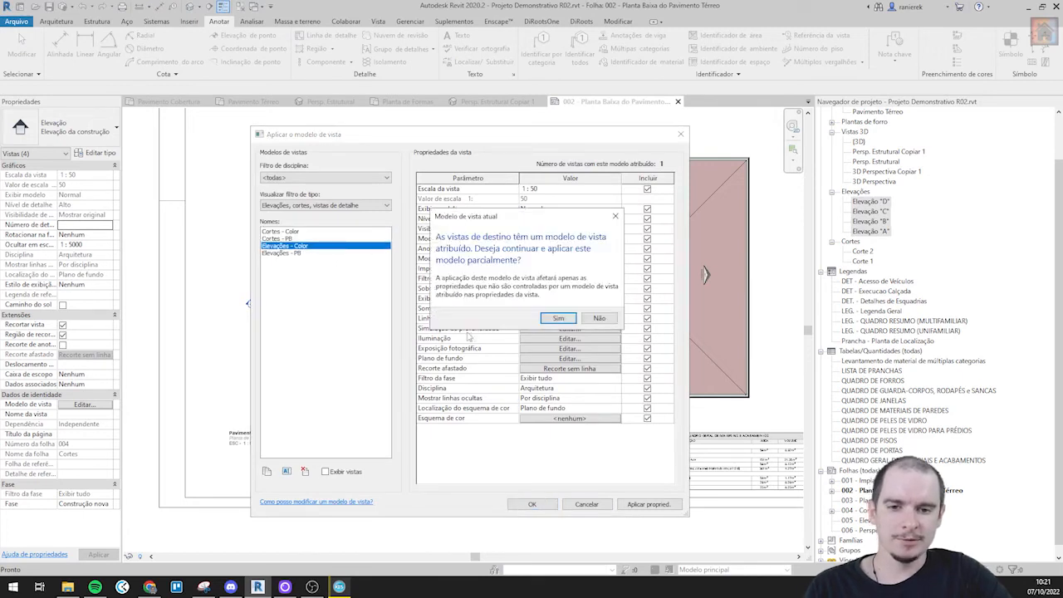
pyautogui.click(556, 318)
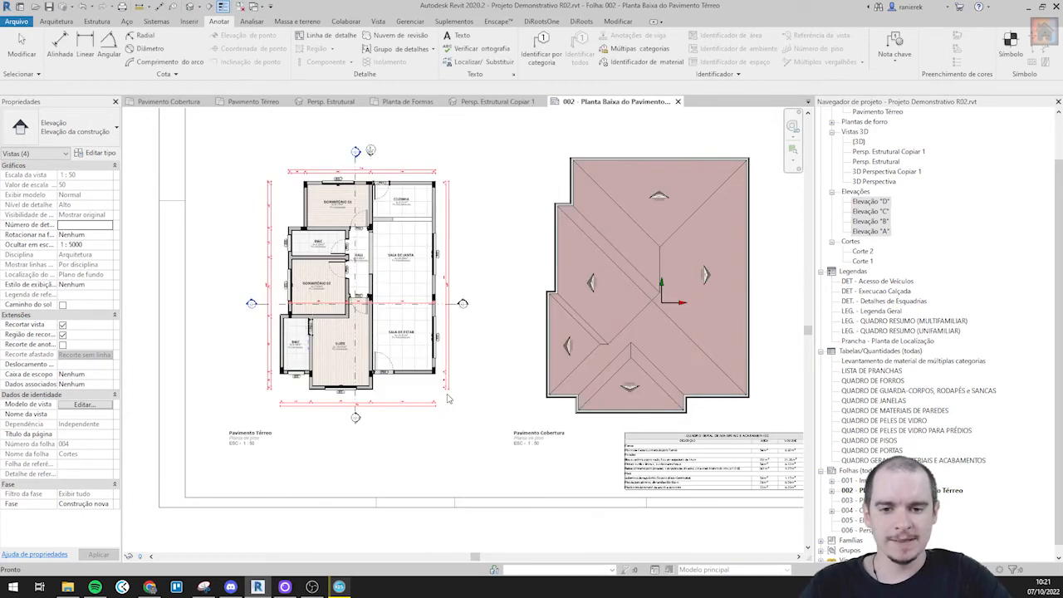
pyautogui.rightClick(870, 210)
pyautogui.click(499, 277)
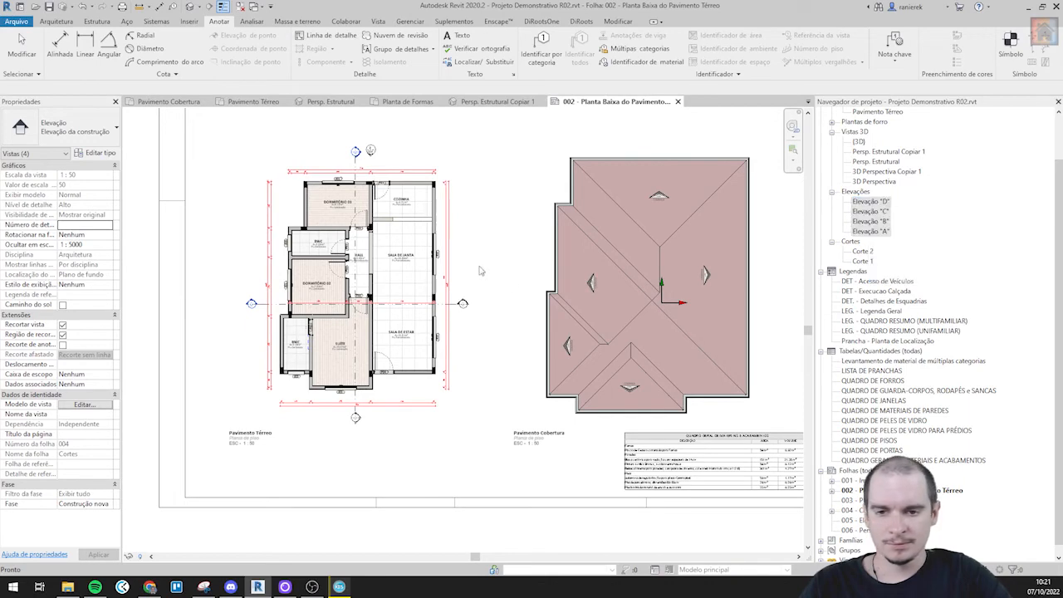
# - Open Elevação "D" and assign the "Elevações - Color" view template to all four elevations together
pyautogui.doubleClick(868, 202)
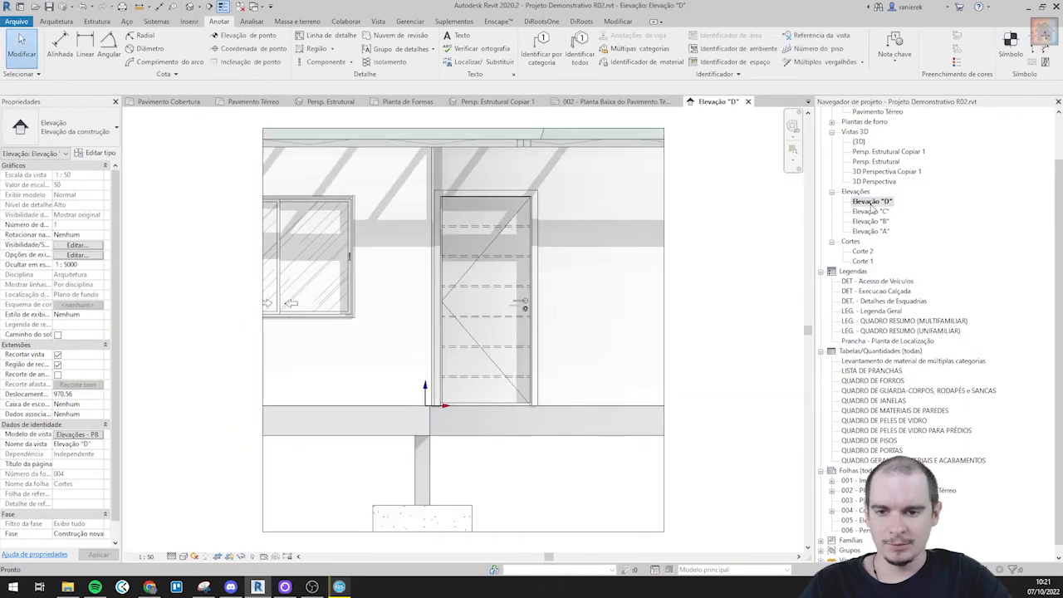
pyautogui.click(78, 435)
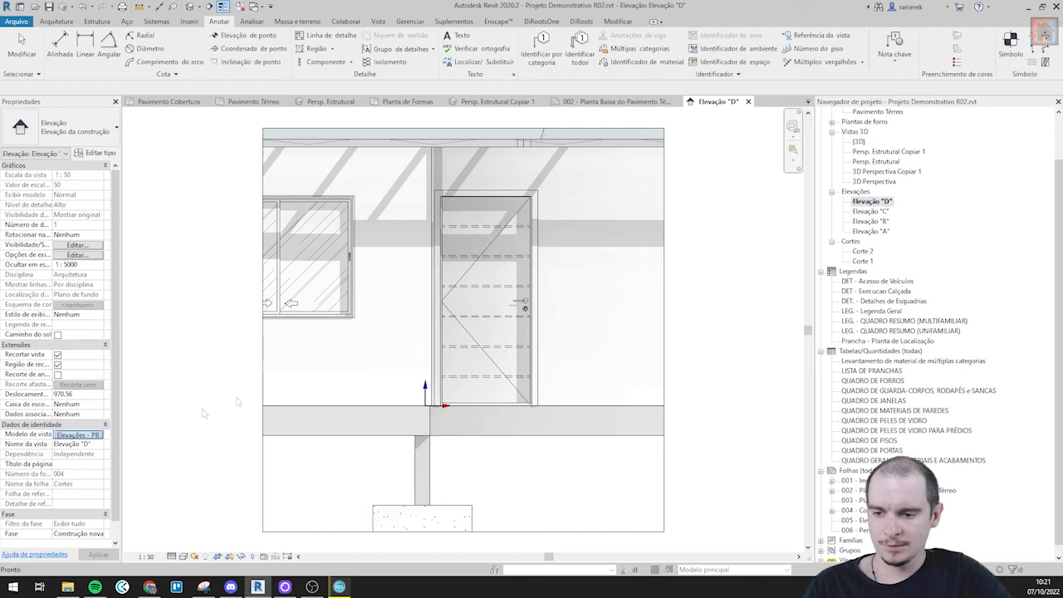
pyautogui.press('Escape')
pyautogui.click(869, 201)
pyautogui.keyDown('shift'); pyautogui.click(871, 232); pyautogui.keyUp('shift')
pyautogui.click(84, 405)
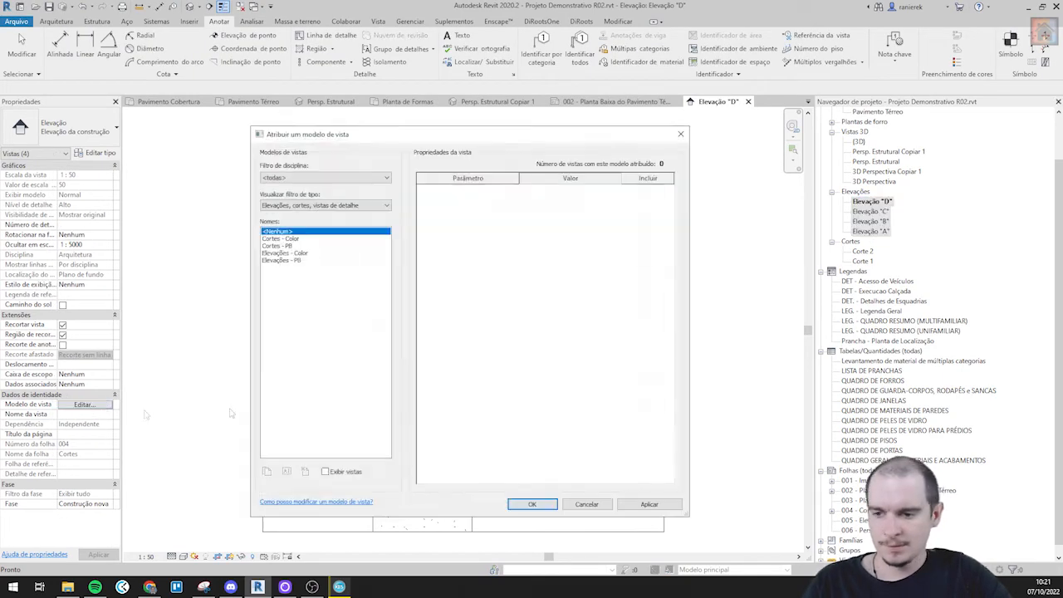
pyautogui.click(313, 253)
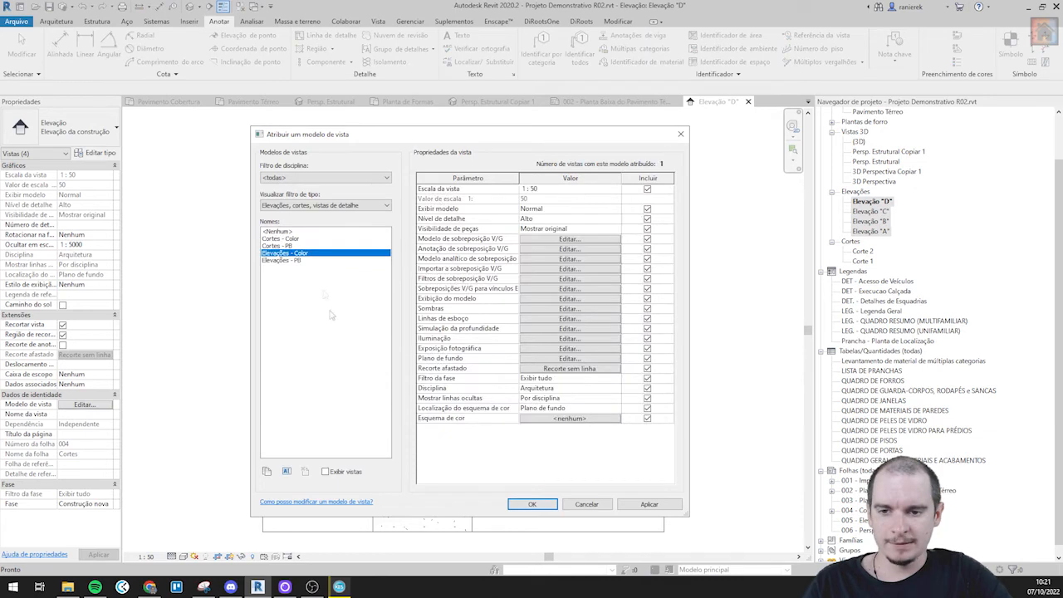
pyautogui.click(528, 505)
# - Reposition and enlarge the crop region of Elevação "D" to frame the whole facade and roof without the footings
pyautogui.scroll(-5, 433, 362)
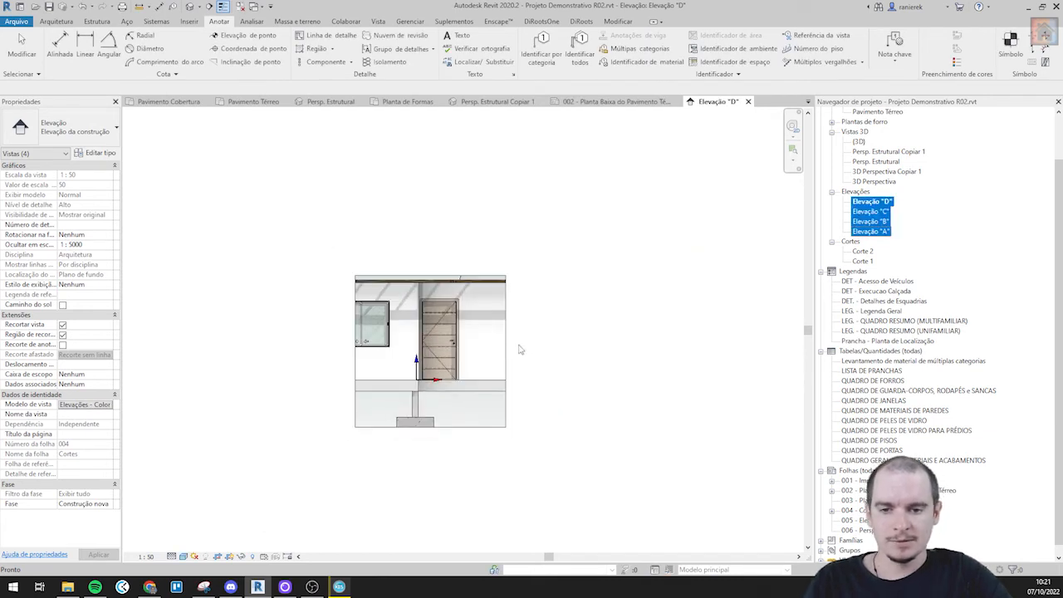
pyautogui.click(509, 351)
pyautogui.moveTo(508, 333); pyautogui.dragTo(587, 308)
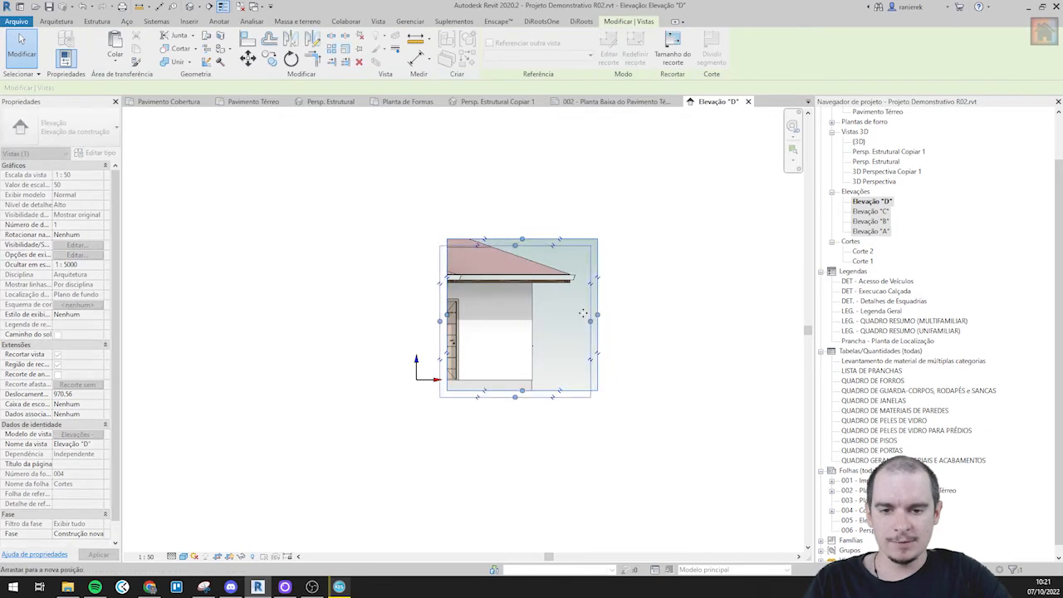
pyautogui.scroll(-2, 573, 337)
pyautogui.moveTo(383, 321); pyautogui.dragTo(359, 323)
pyautogui.moveTo(471, 282); pyautogui.dragTo(467, 252)
pyautogui.click(702, 290)
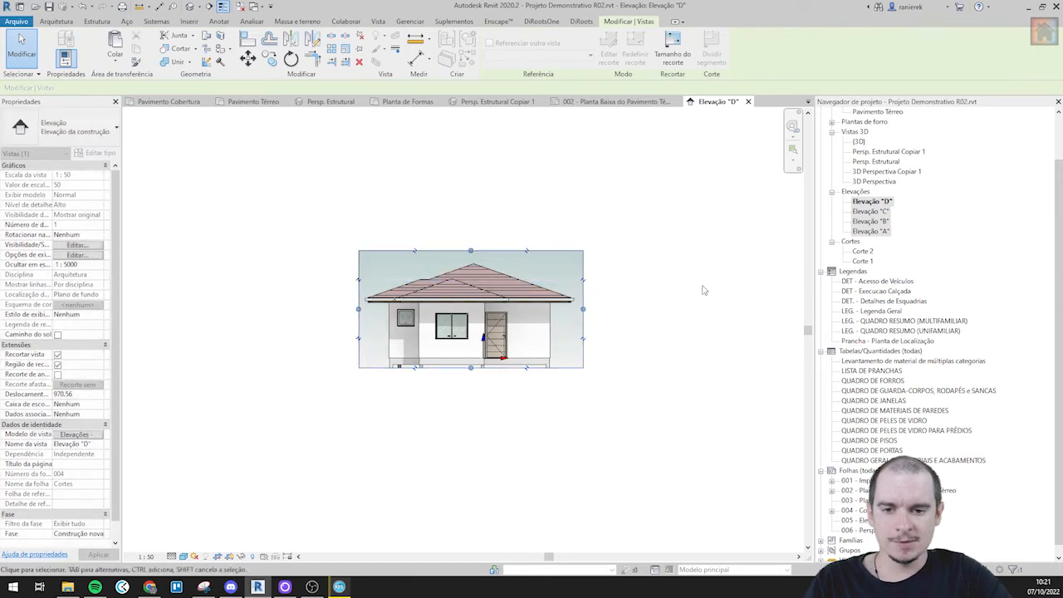
# - Shift the crop region of Elevação "B" sideways and close the open elevation views
pyautogui.doubleClick(870, 211)
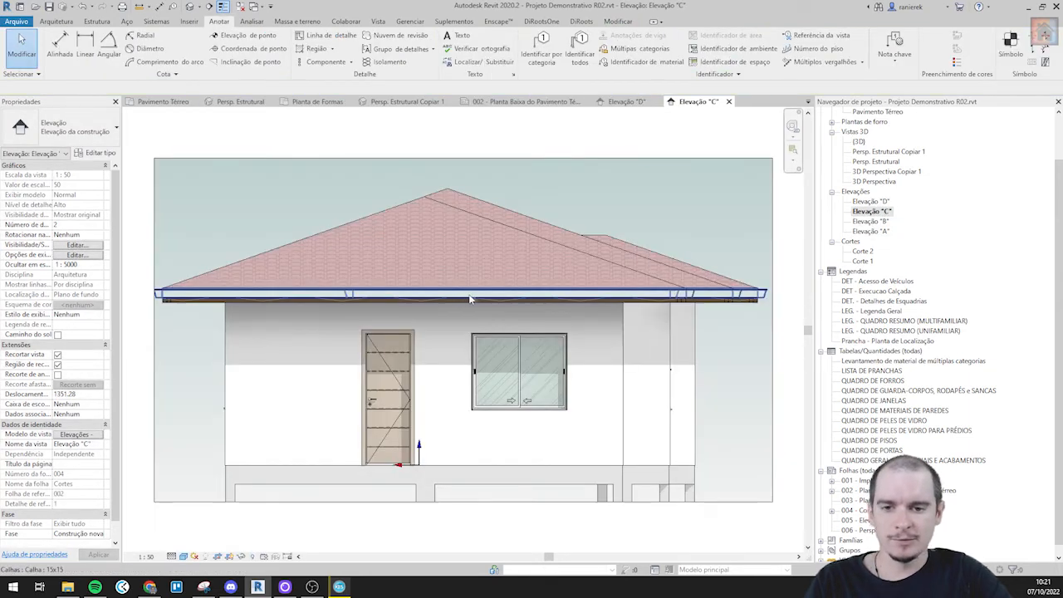
pyautogui.scroll(-3, 470, 299)
pyautogui.doubleClick(872, 221)
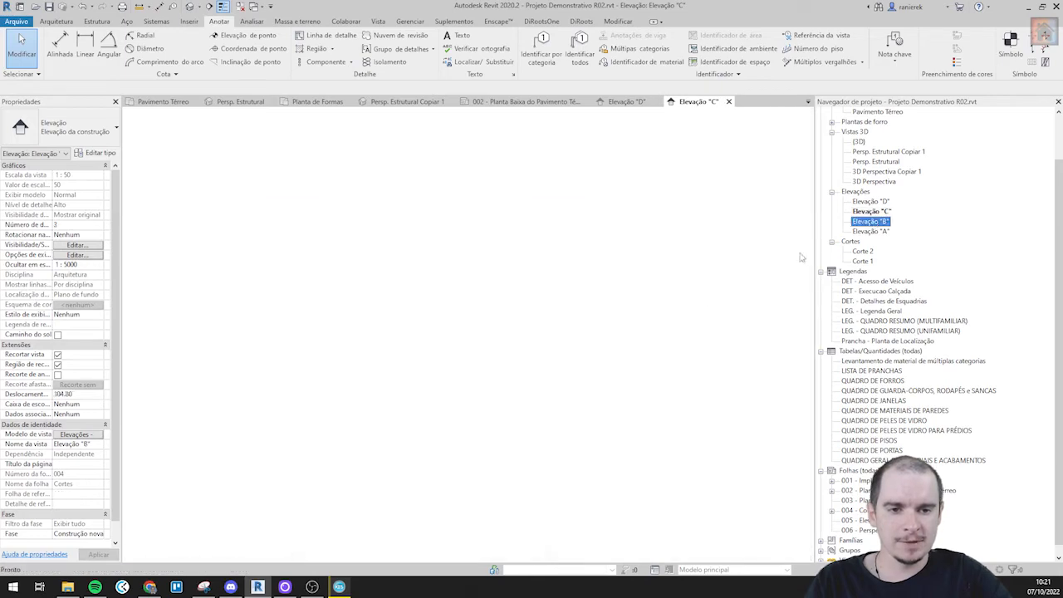
pyautogui.scroll(-2, 588, 262)
pyautogui.moveTo(592, 271); pyautogui.dragTo(667, 266)
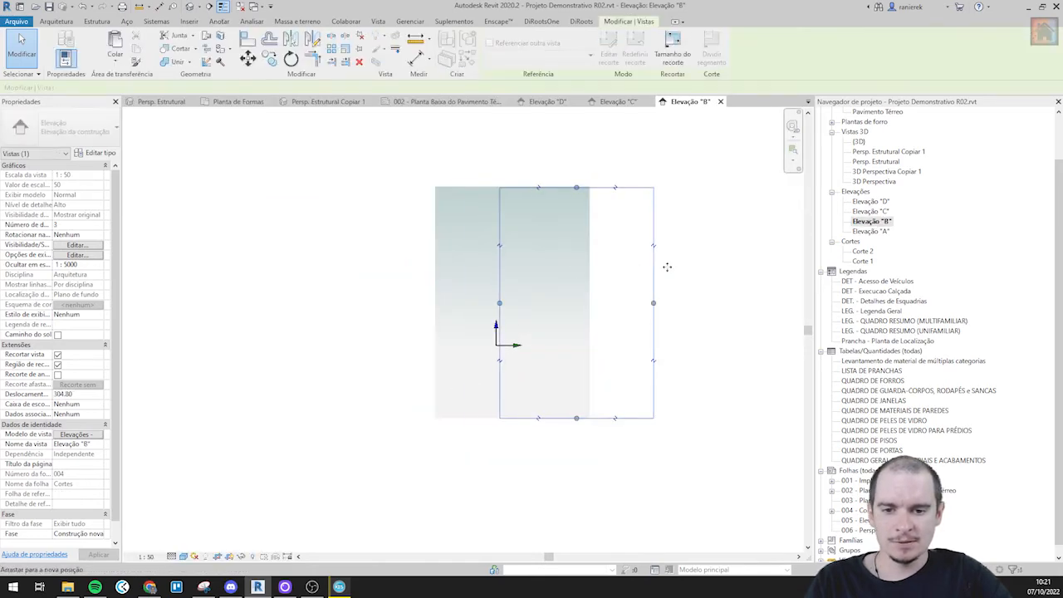
pyautogui.click(653, 130)
pyautogui.click(720, 101)
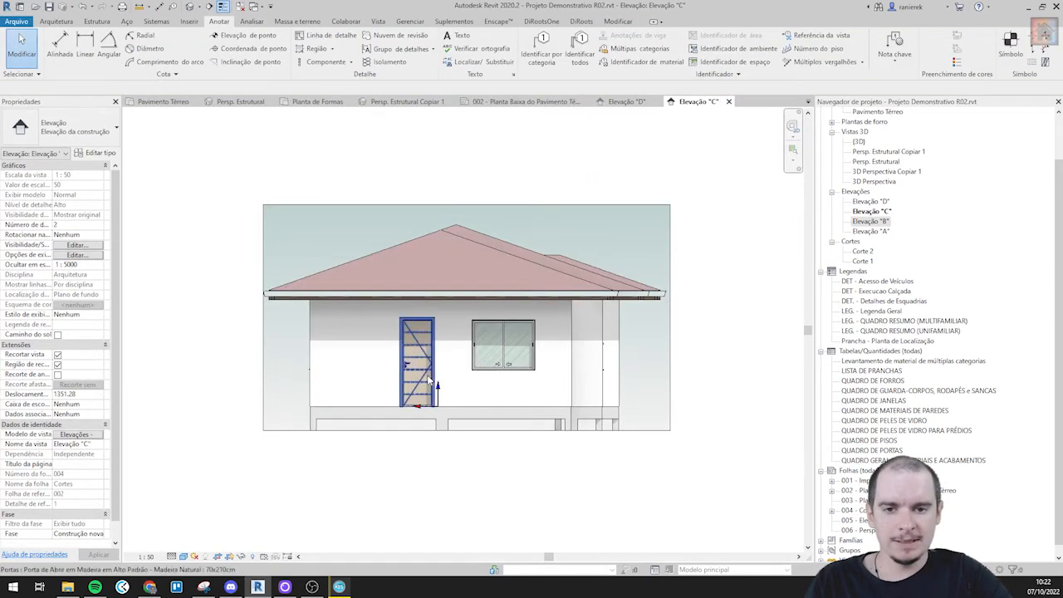
pyautogui.click(728, 101)
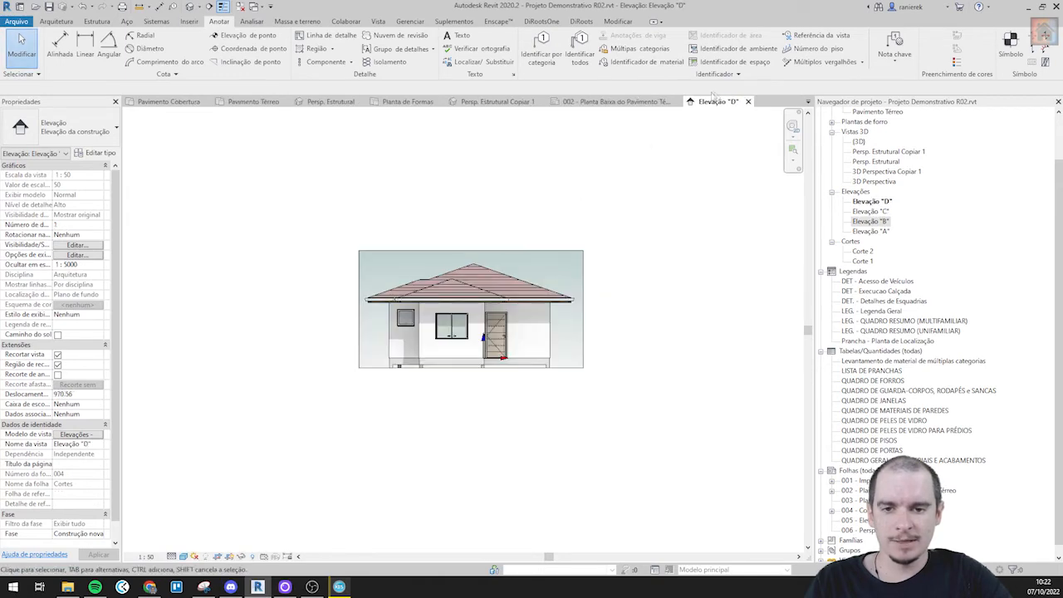
pyautogui.click(748, 101)
# - Activate the ground floor plan's viewport on sheet 002 and turn off its view cropping
pyautogui.doubleClick(290, 287)
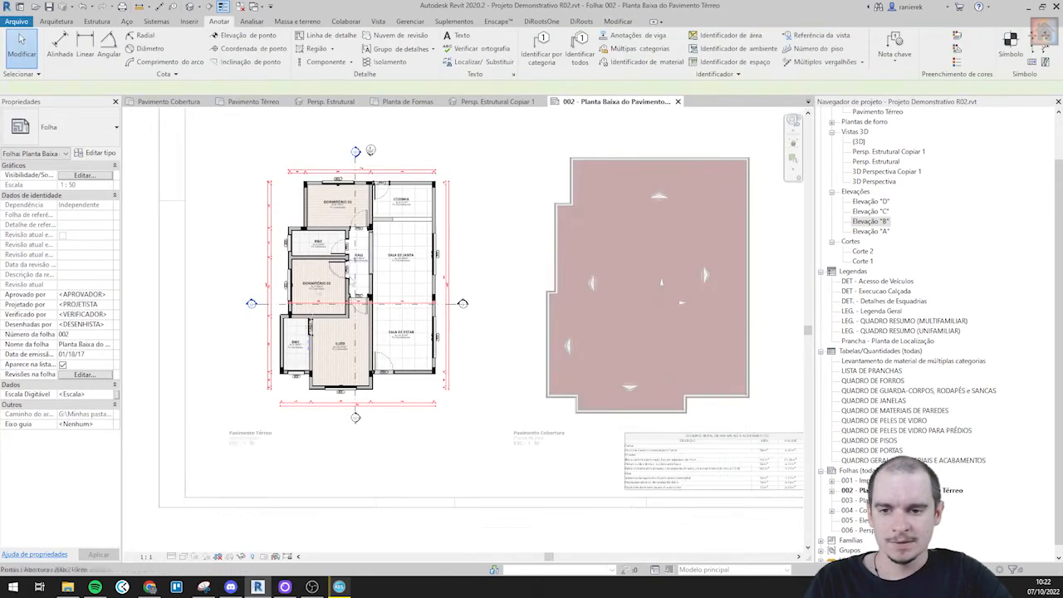
pyautogui.scroll(3, 291, 286)
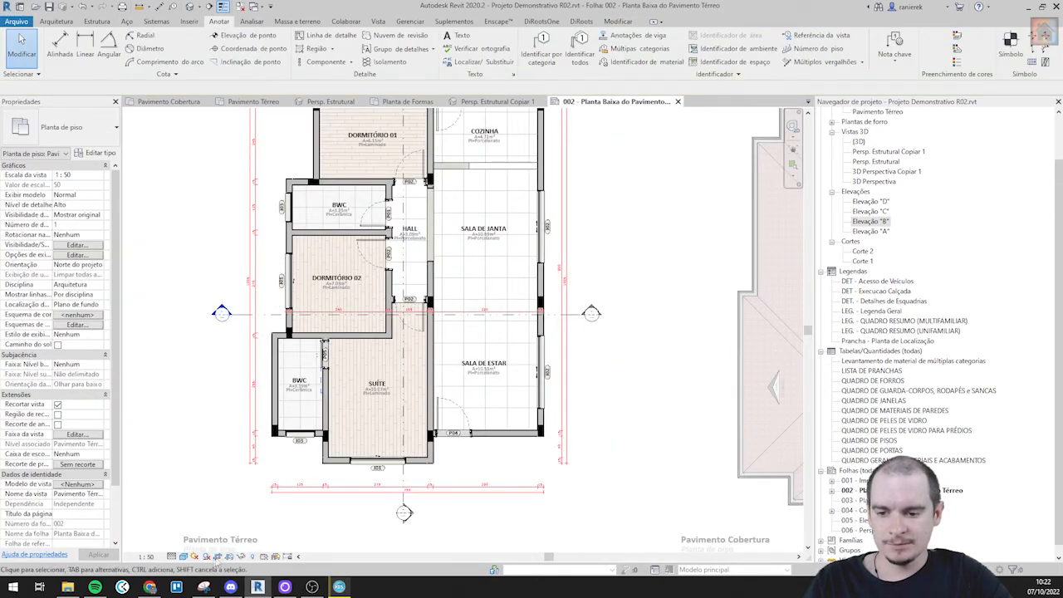
pyautogui.click(219, 556)
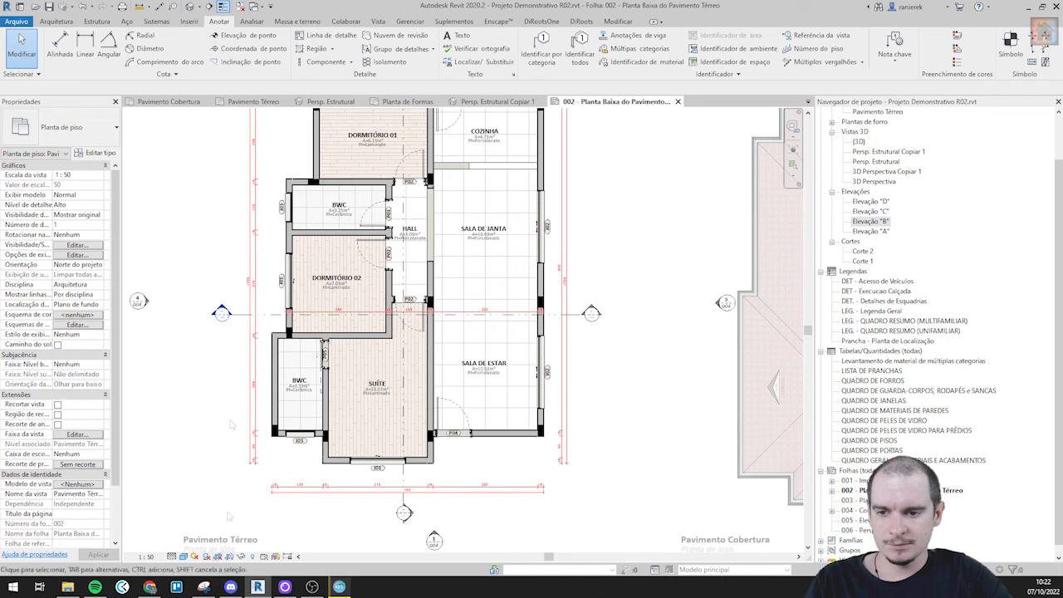
# - Widen the extents of Elevação "A" past both ends of the house in the ground floor plan
pyautogui.click(142, 302)
pyautogui.scroll(-3, 349, 302)
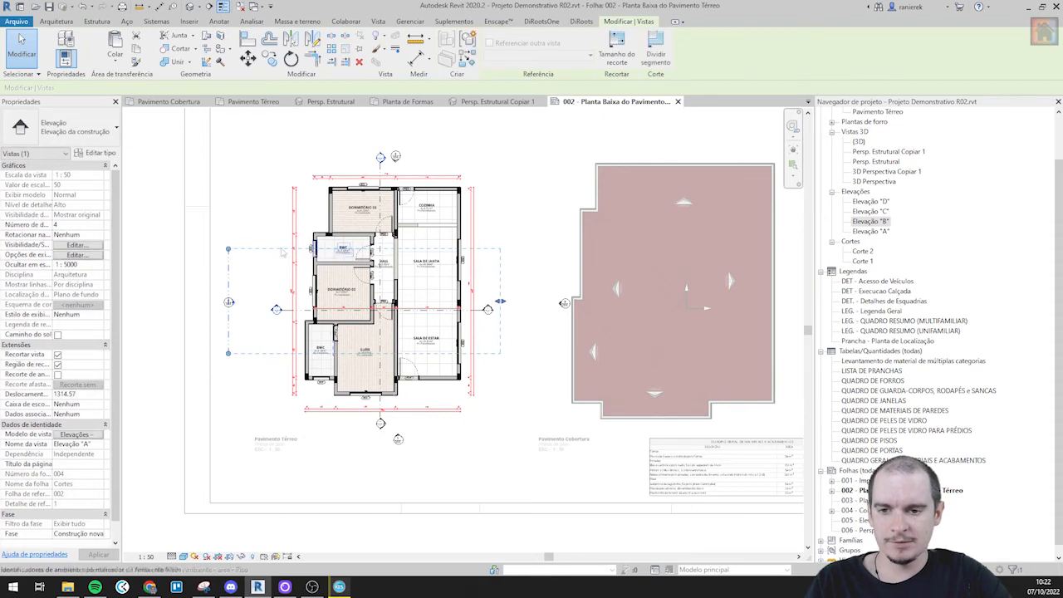
pyautogui.moveTo(228, 249); pyautogui.dragTo(231, 162)
pyautogui.moveTo(228, 353); pyautogui.dragTo(230, 412)
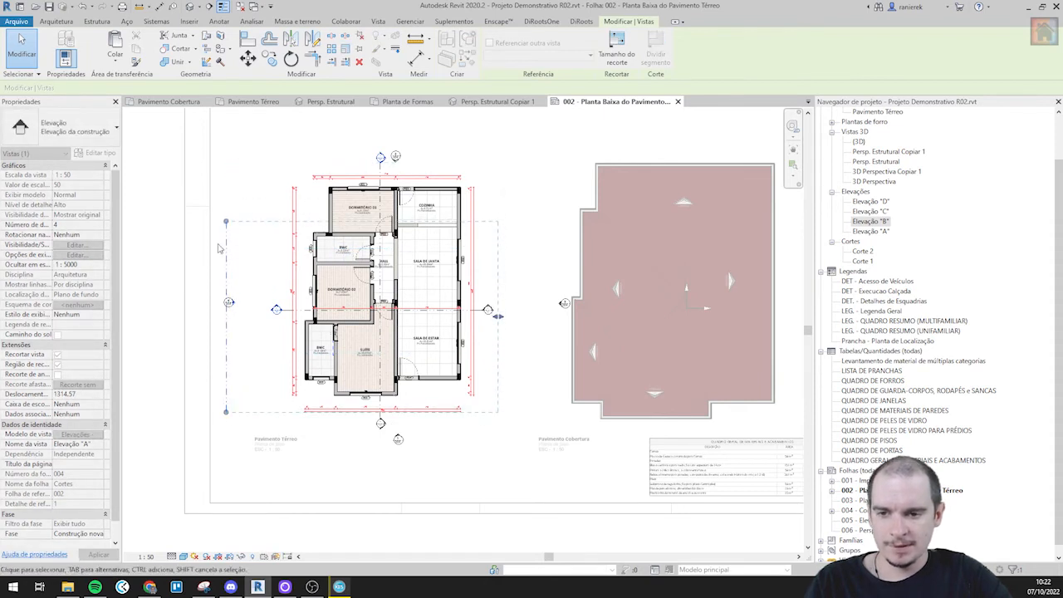
pyautogui.moveTo(226, 220); pyautogui.dragTo(226, 153)
pyautogui.press('Escape')
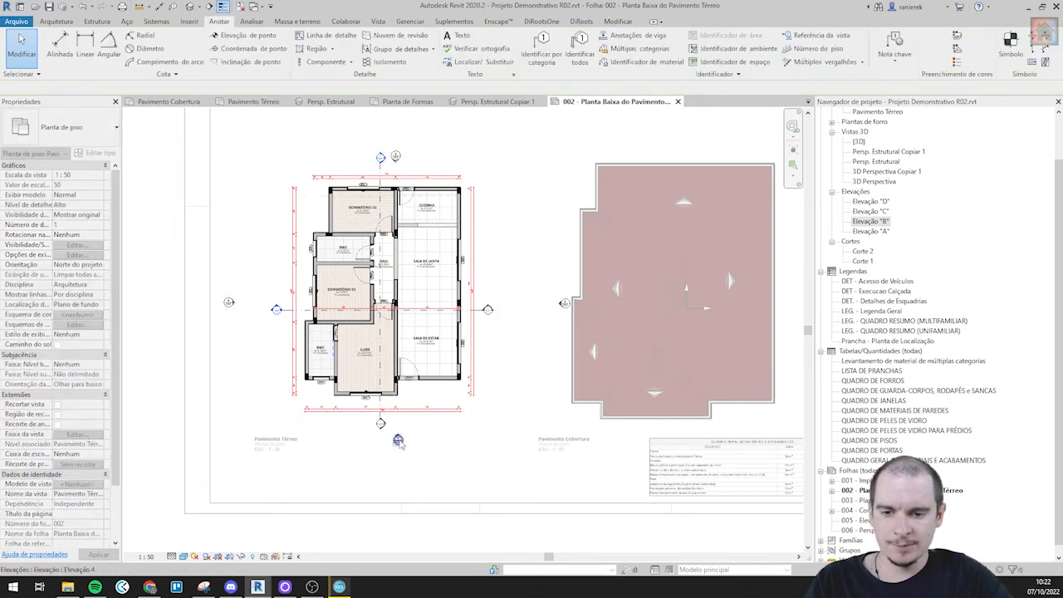
# - Extend the view depth of Elevação "D" across the whole house to beyond the plan's far end
pyautogui.click(399, 437)
pyautogui.press('Escape')
pyautogui.scroll(1, 398, 438)
pyautogui.scroll(3, 398, 439)
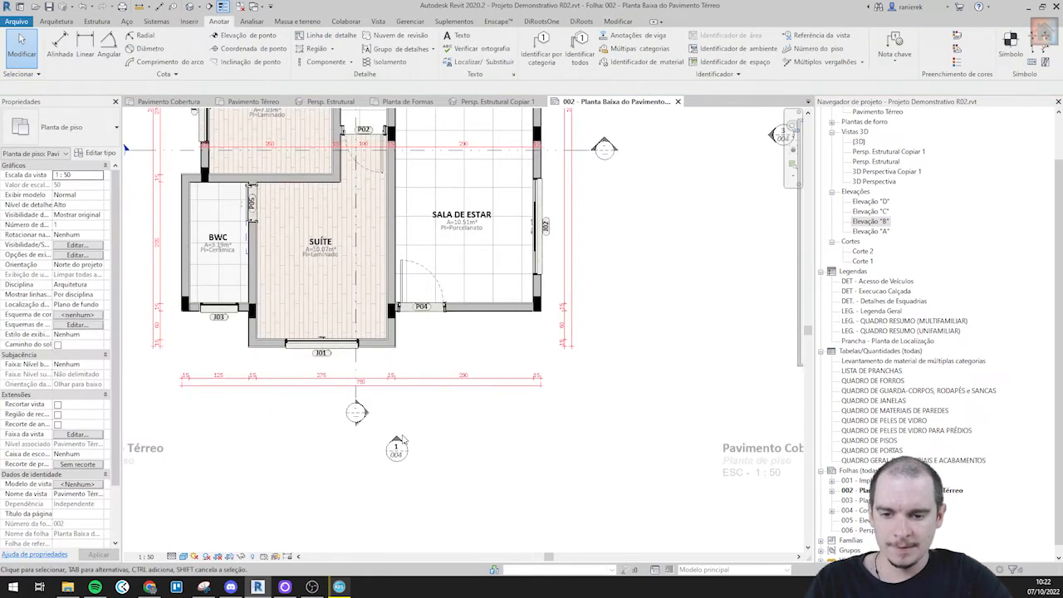
pyautogui.click(397, 440)
pyautogui.scroll(-3, 398, 442)
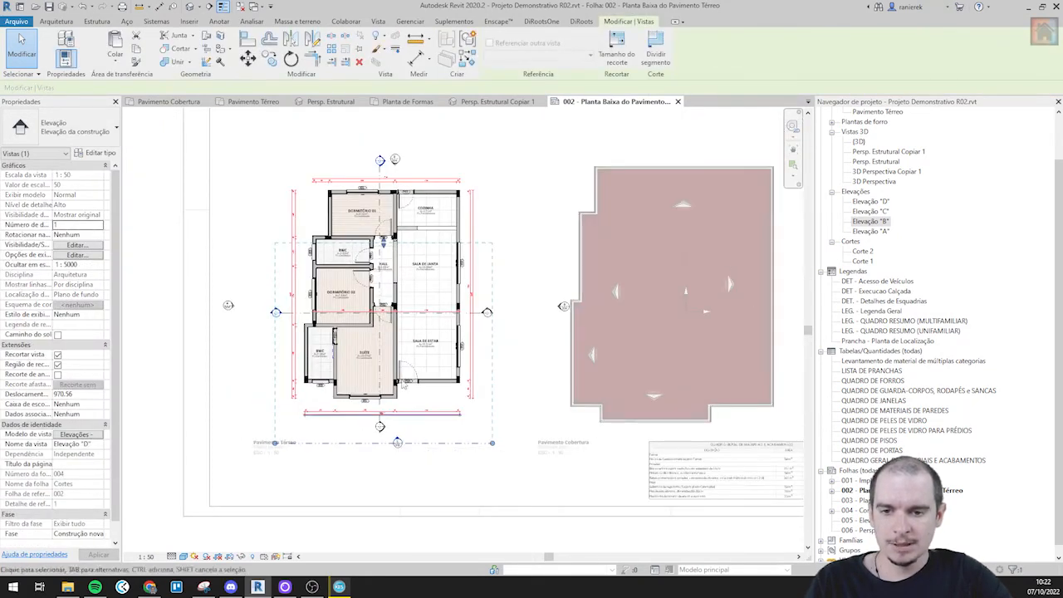
pyautogui.scroll(1, 358, 274)
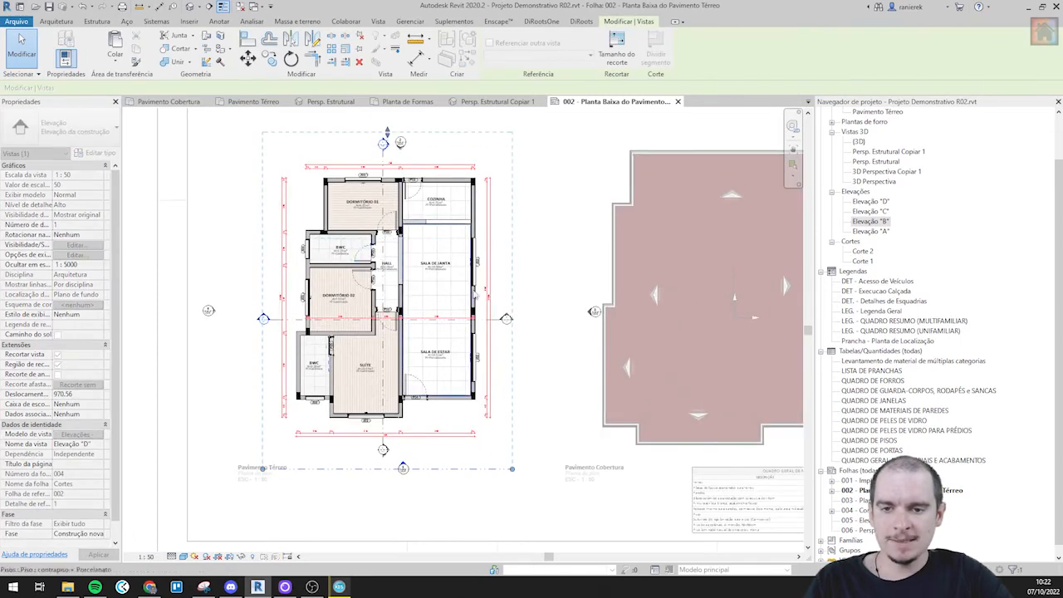
pyautogui.press('Escape')
# - Widen the extents of Elevação "B" past both ends of the house in the ground floor plan
pyautogui.scroll(3, 501, 332)
pyautogui.click(680, 292)
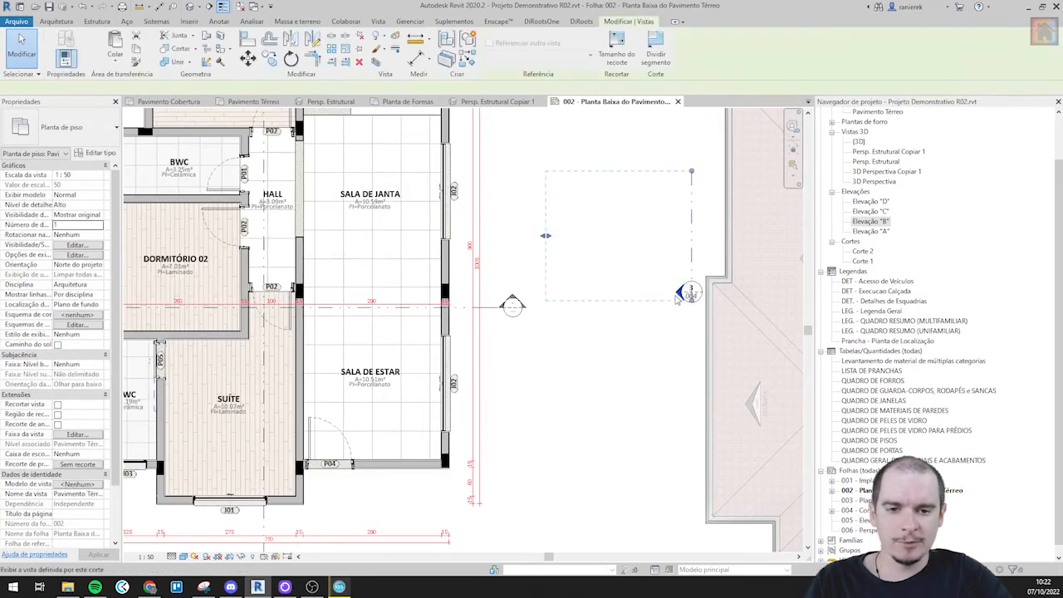
pyautogui.scroll(-3, 557, 264)
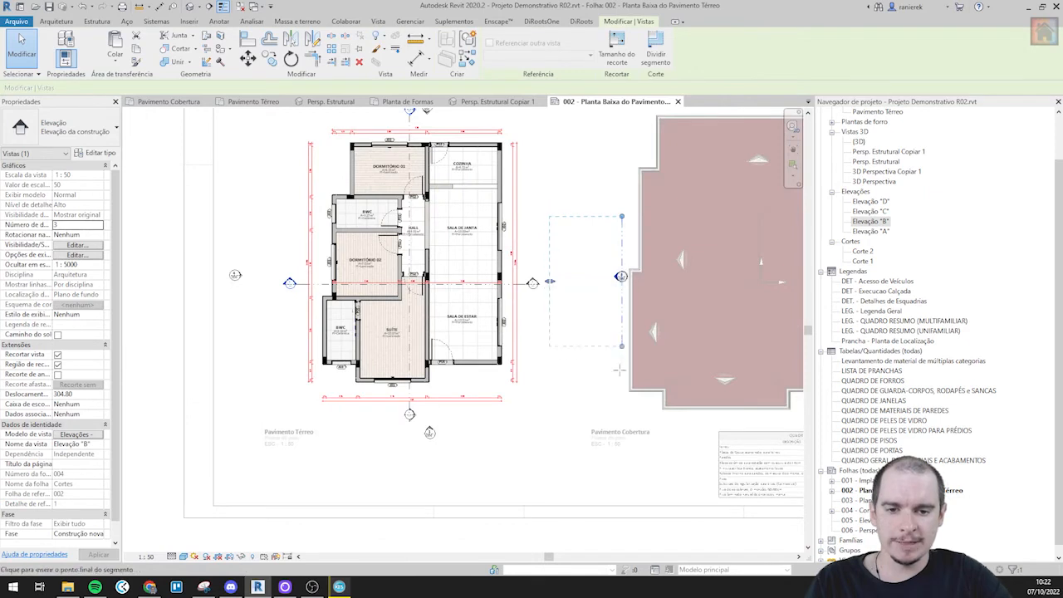
pyautogui.moveTo(621, 218); pyautogui.dragTo(614, 184)
pyautogui.hotkey('ctrl', 'z')
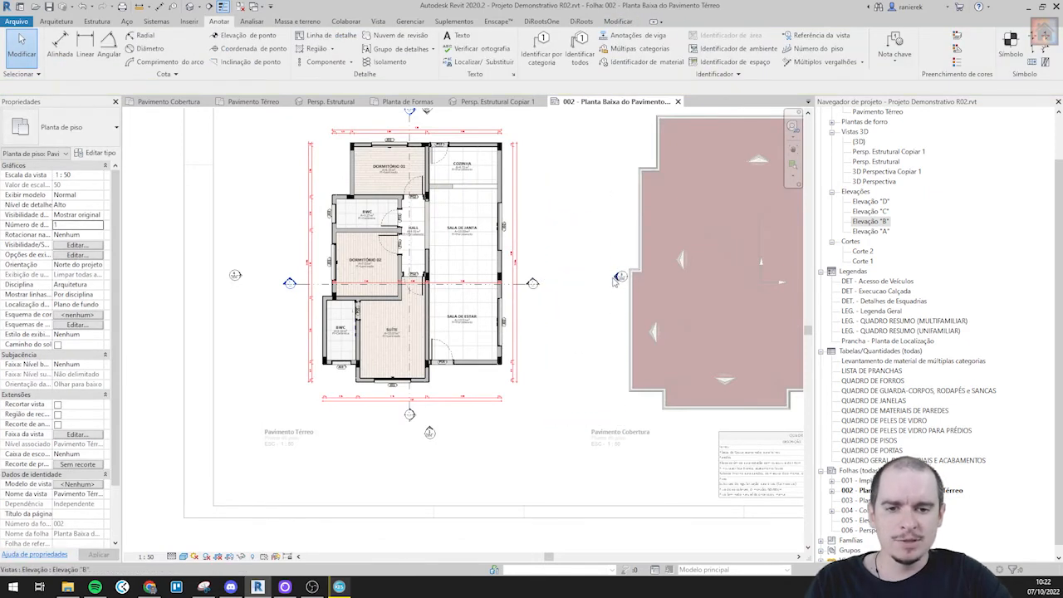
pyautogui.click(617, 278)
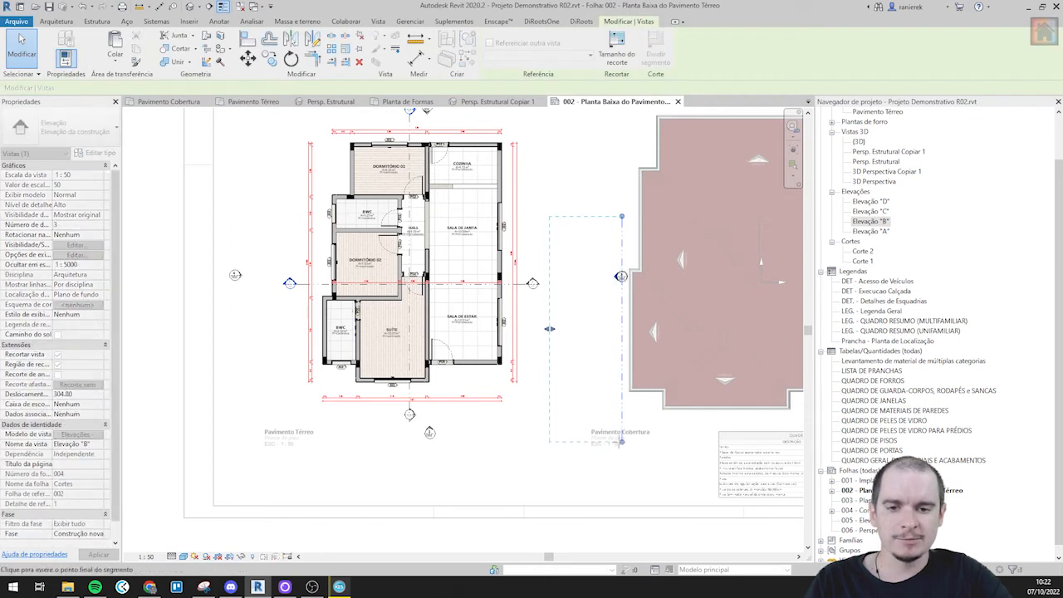
pyautogui.scroll(-3, 615, 205)
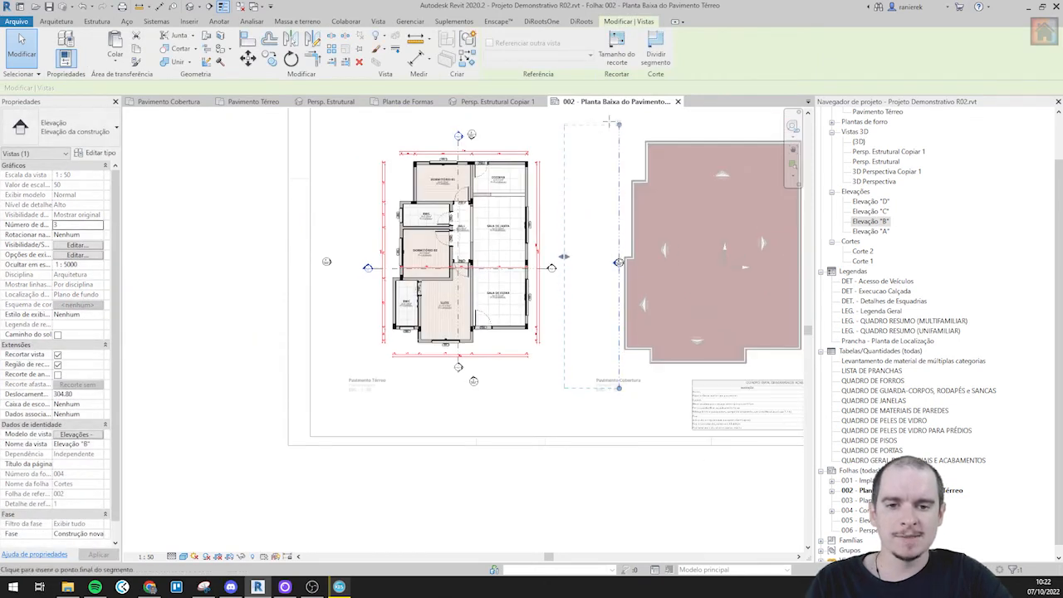
# - Extend the view depth of Elevação "B" across the house to beyond the bedroom side
pyautogui.moveTo(563, 256); pyautogui.dragTo(387, 255)
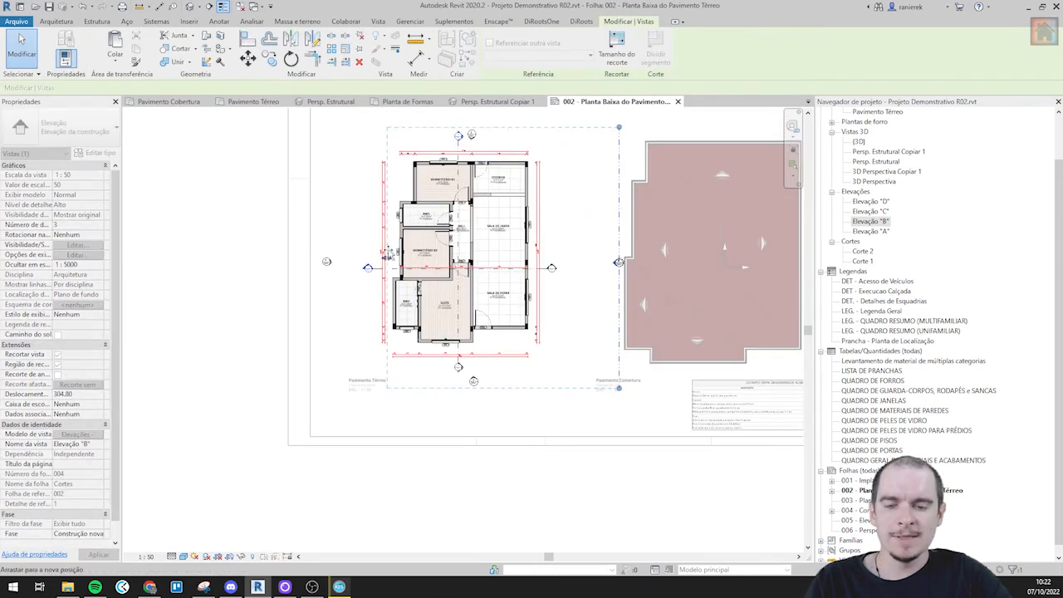
pyautogui.scroll(2, 598, 252)
pyautogui.doubleClick(598, 253)
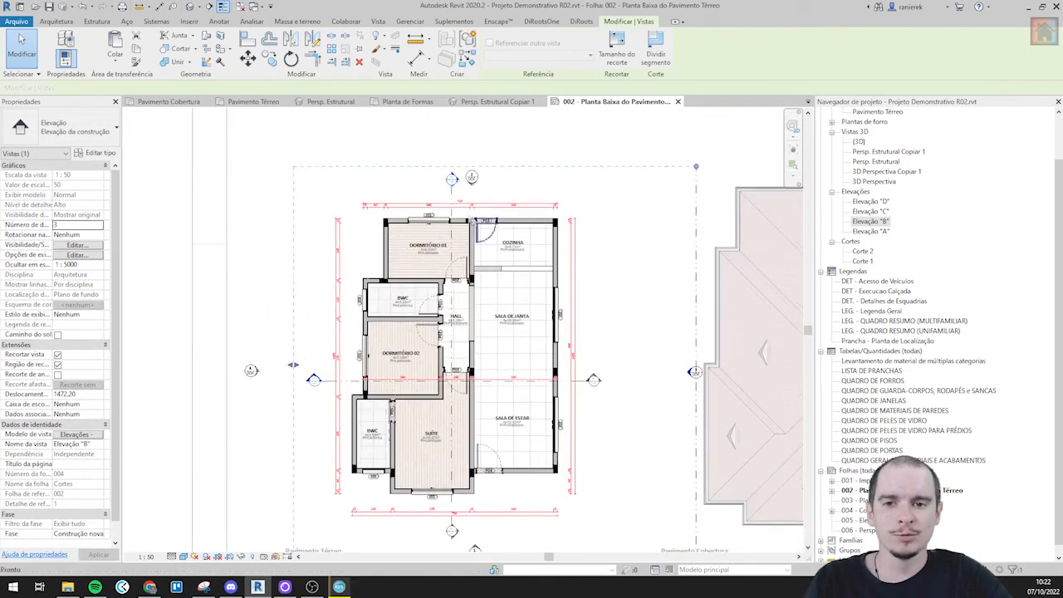
# - Pull the extent of Elevação "C" in to just beyond the living-room side of the house and deactivate the plan's viewport
pyautogui.click(475, 193)
pyautogui.scroll(-2, 477, 203)
pyautogui.moveTo(582, 191); pyautogui.dragTo(549, 188)
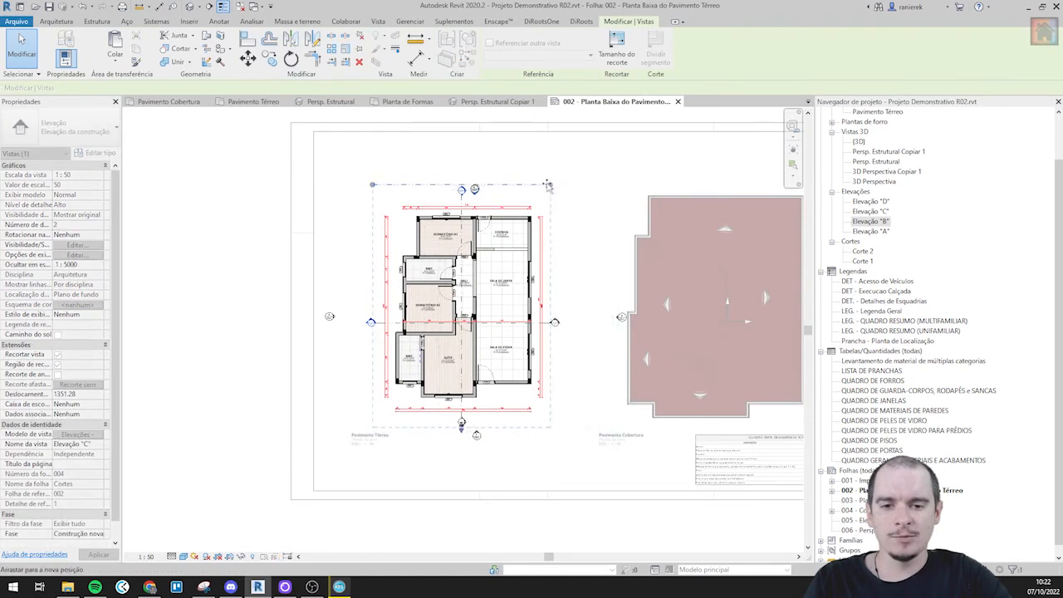
pyautogui.click(562, 394)
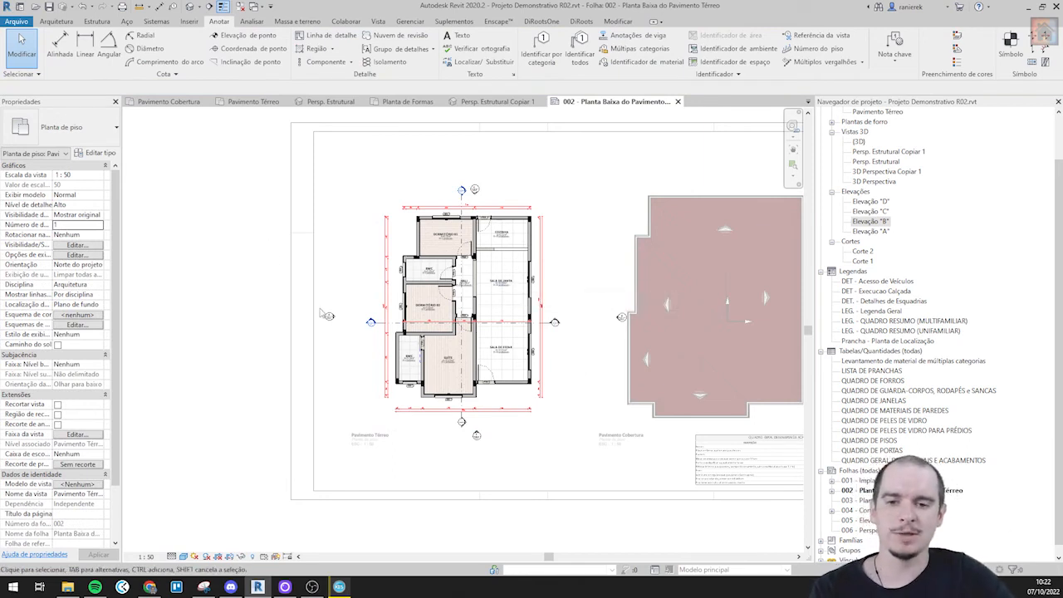
pyautogui.doubleClick(230, 351)
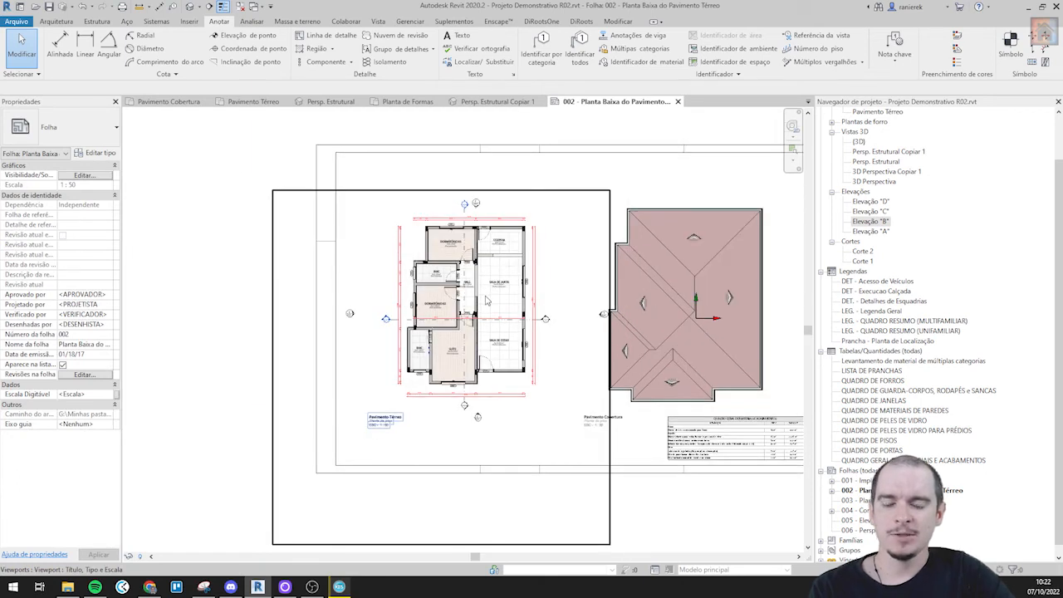
pyautogui.scroll(-1, 467, 218)
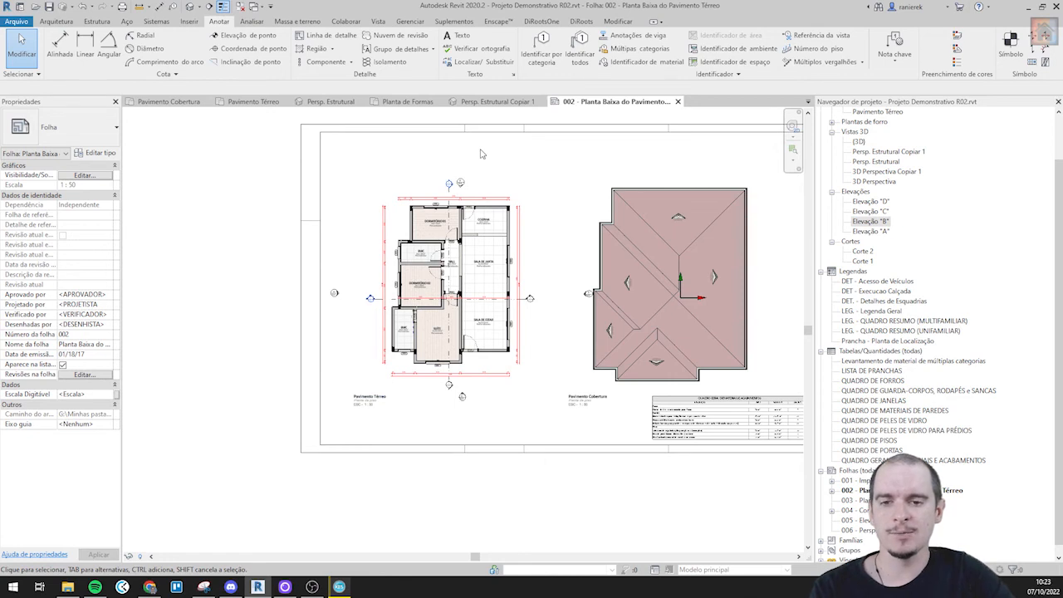
pyautogui.moveTo(482, 227); pyautogui.dragTo(447, 245, button='middle')
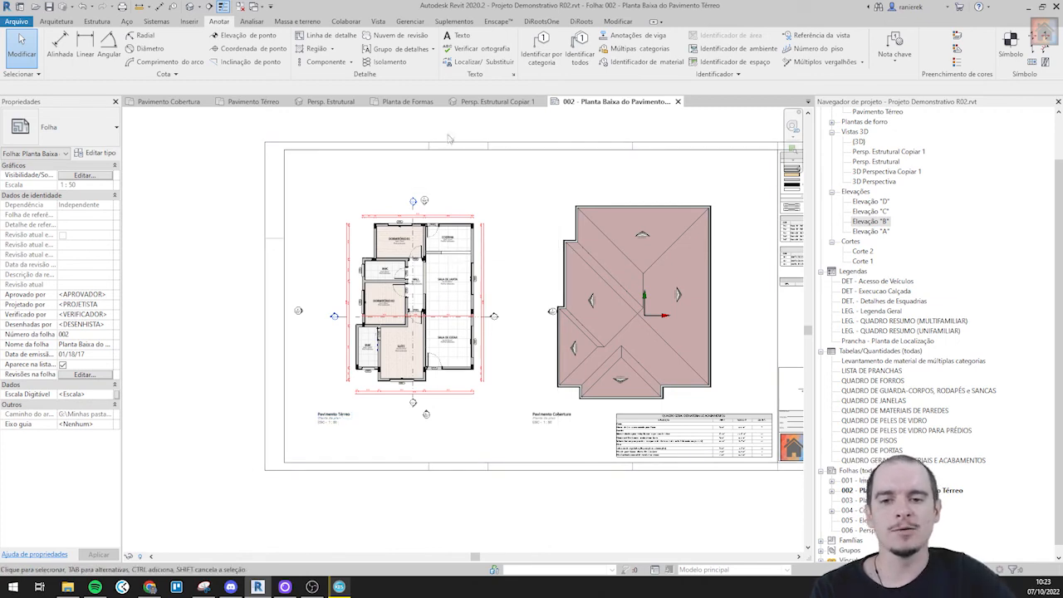
pyautogui.scroll(4, 433, 203)
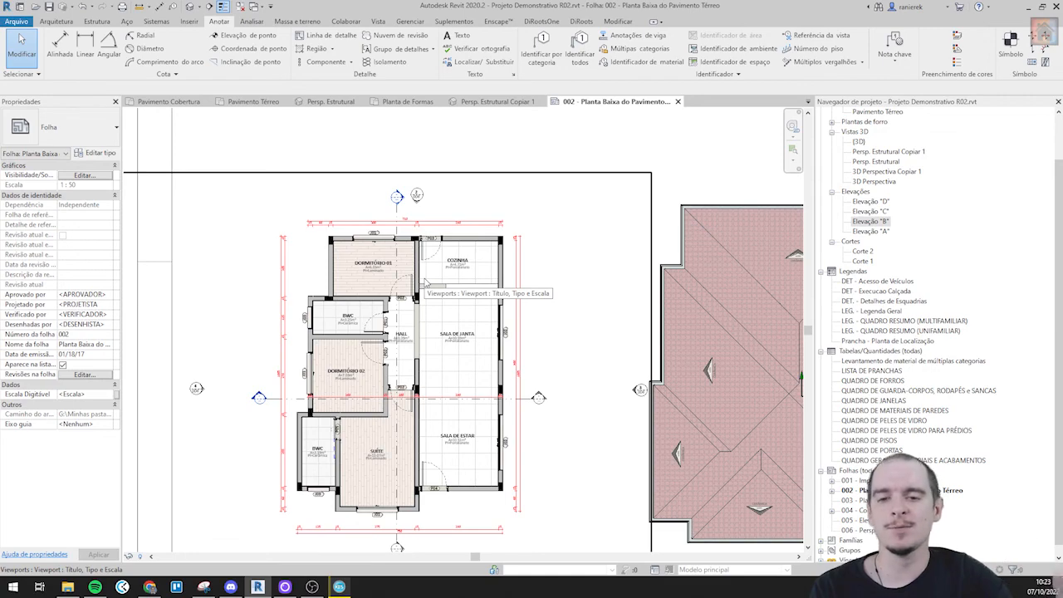
pyautogui.scroll(-4, 440, 249)
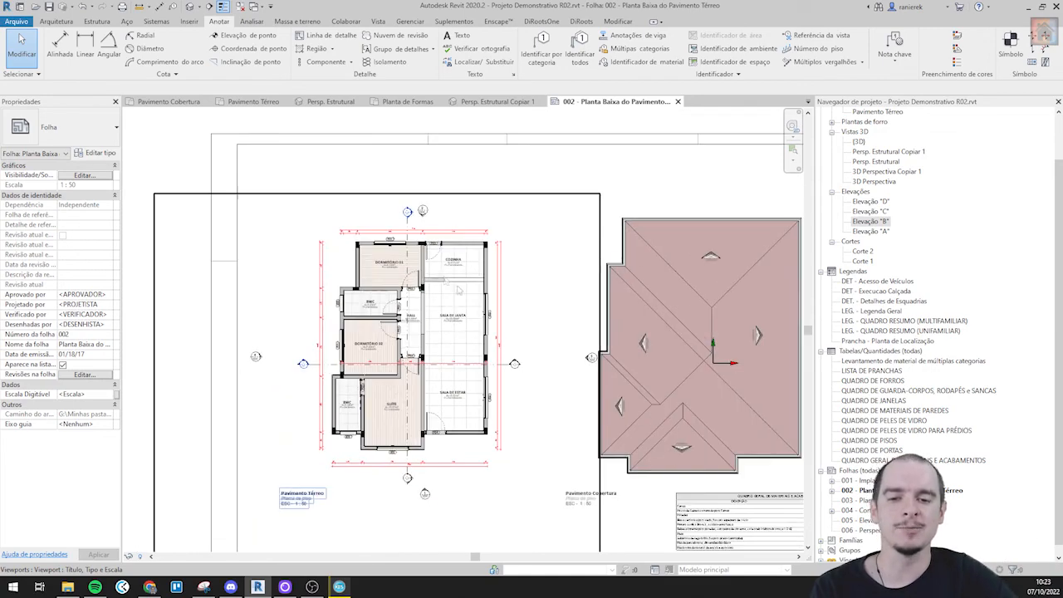
pyautogui.scroll(-2, 432, 374)
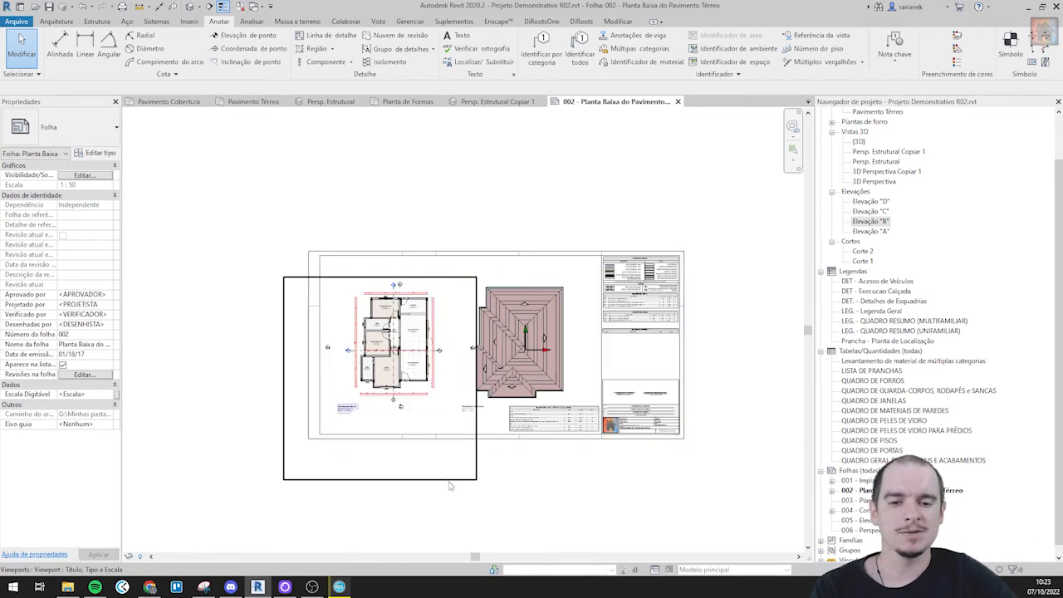